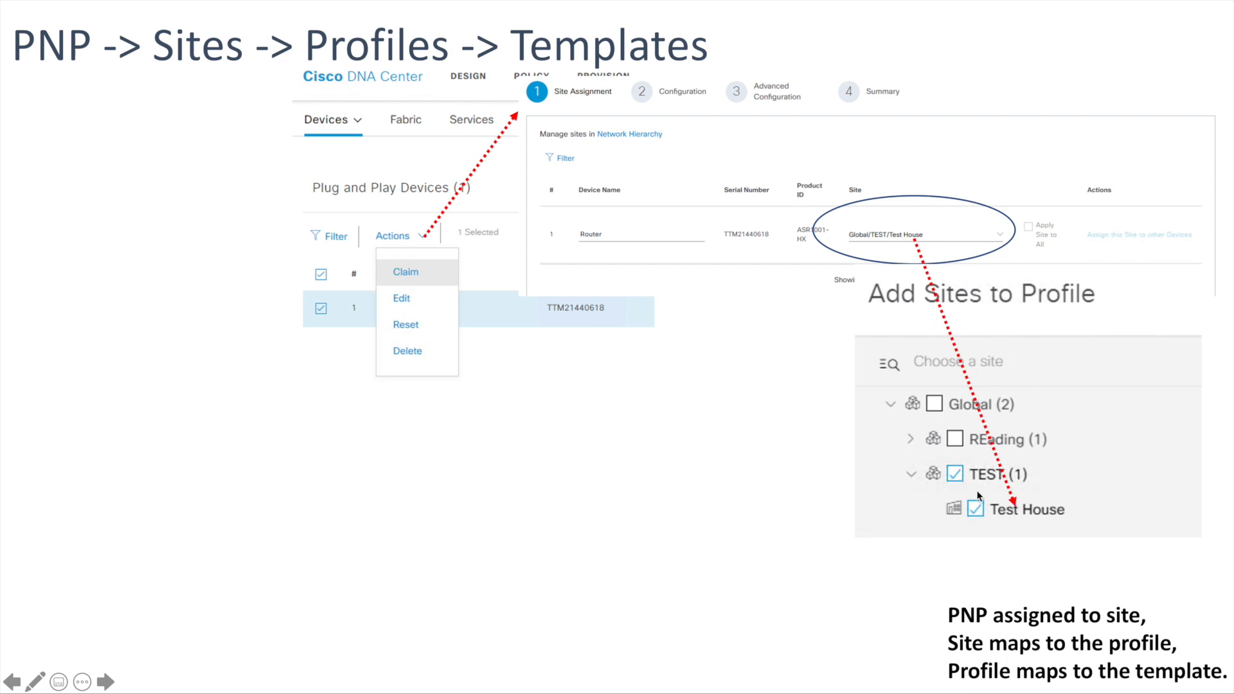
{"action": "left_click", "coordinate": [810, 473]}
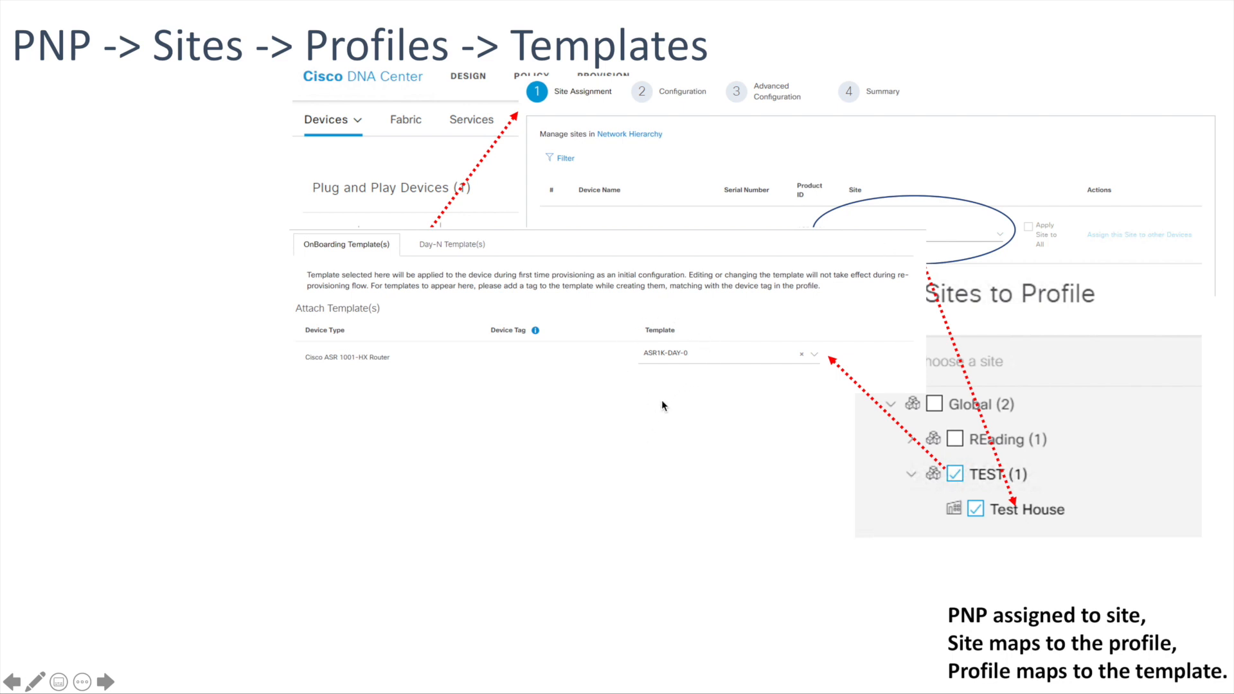
{"action": "left_click", "coordinate": [655, 419]}
{"action": "left_click", "coordinate": [655, 419]}
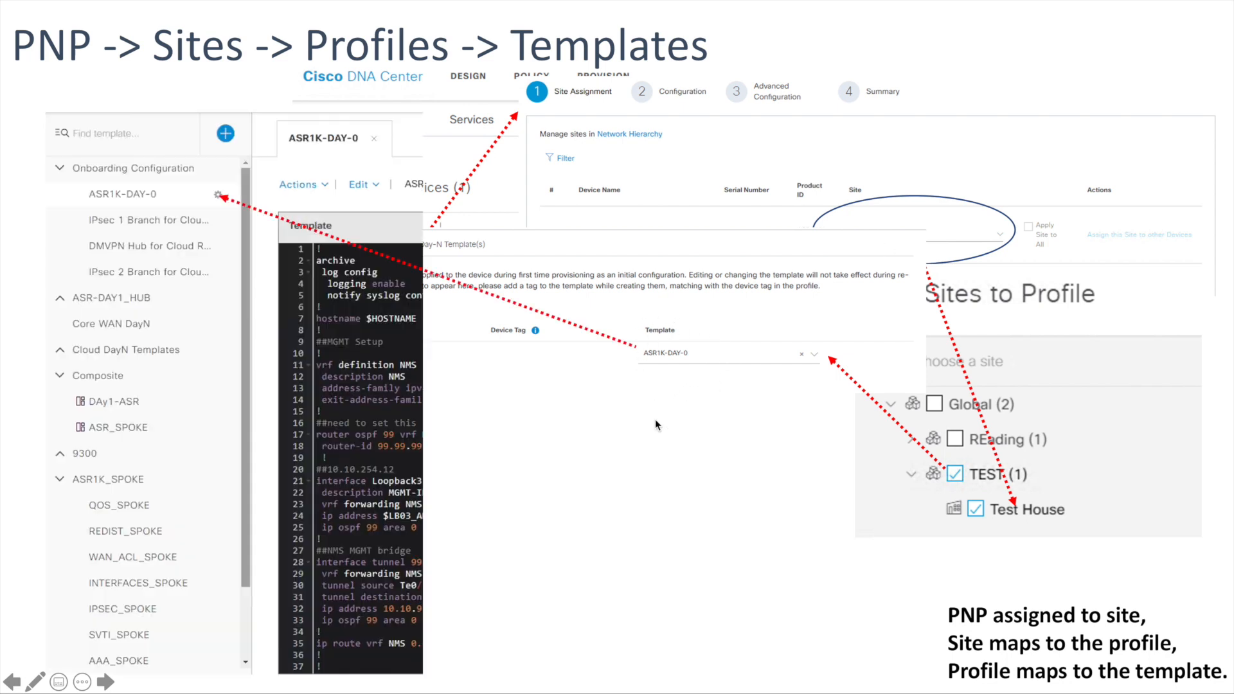
{"action": "left_click", "coordinate": [213, 199]}
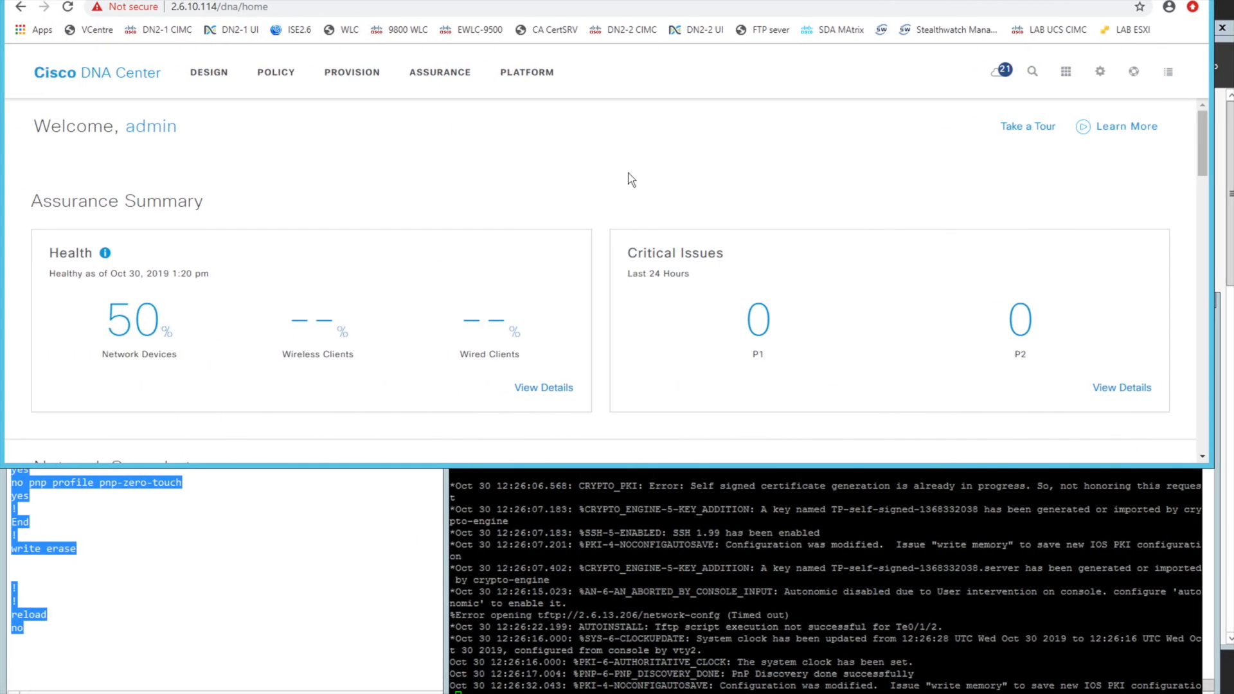
Check the installed Cisco DNA Center version in the About information and close it
{"action": "left_click", "coordinate": [1135, 72]}
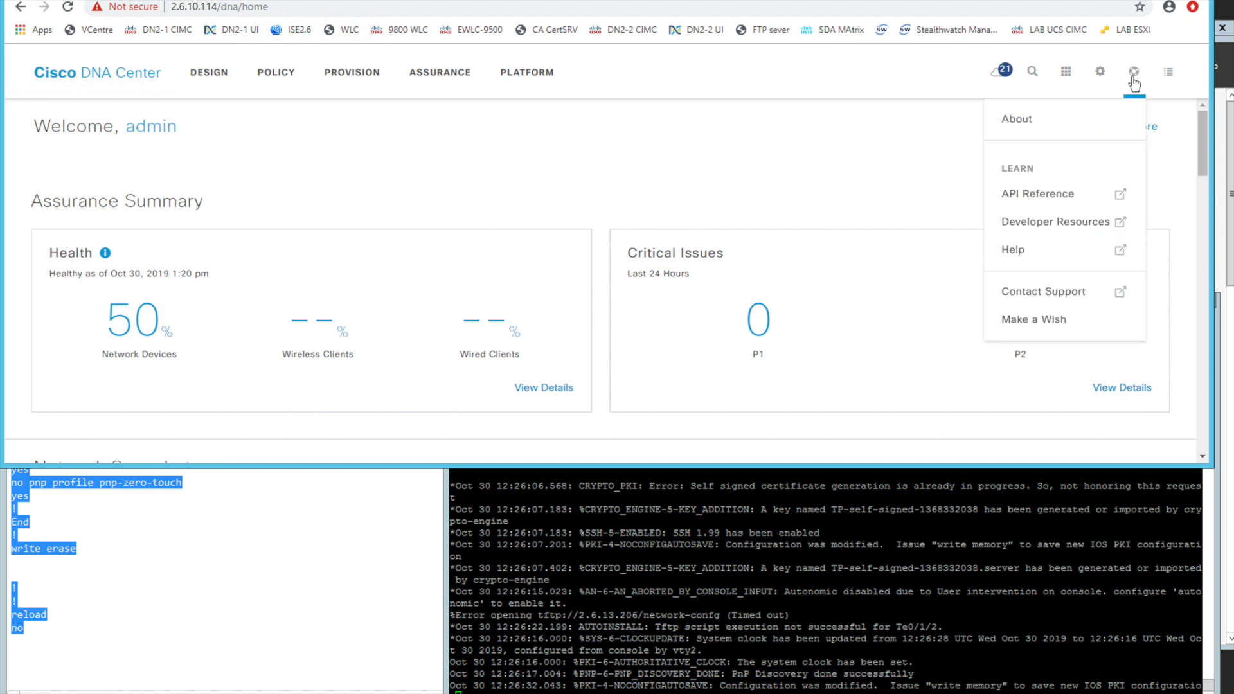
{"action": "left_click", "coordinate": [1048, 123]}
{"action": "left_click_drag", "start_coordinate": [600, 220], "coordinate": [675, 220]}
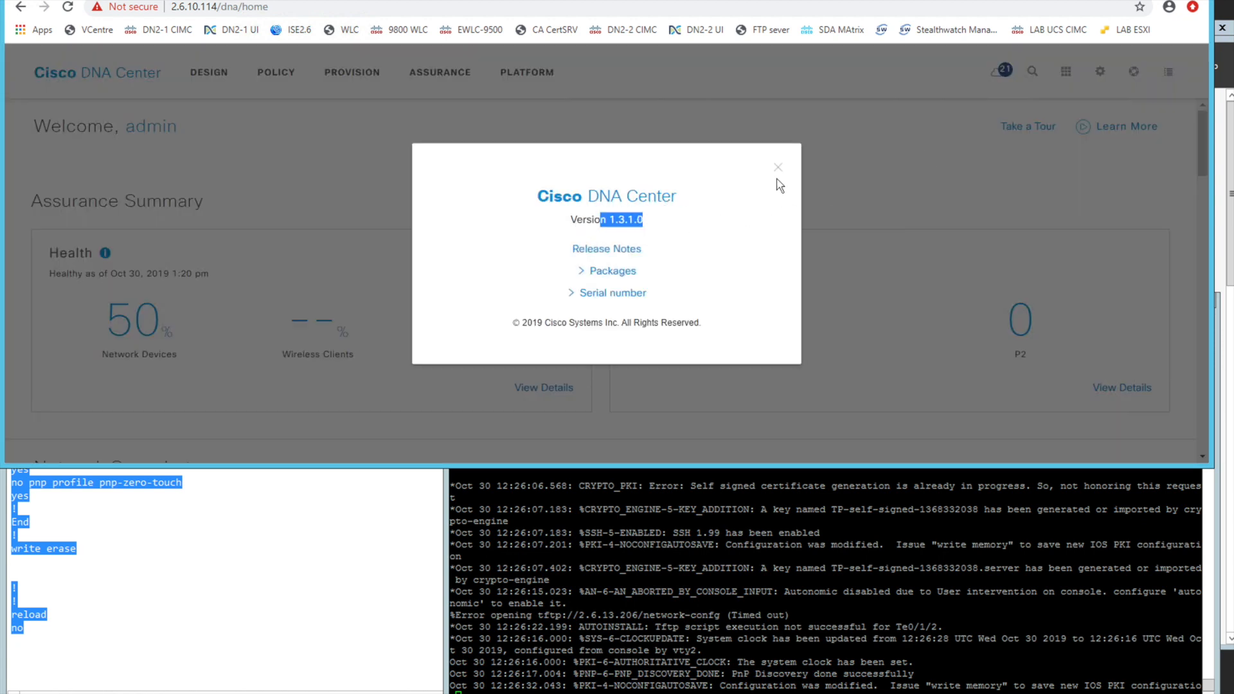
{"action": "left_click", "coordinate": [781, 169]}
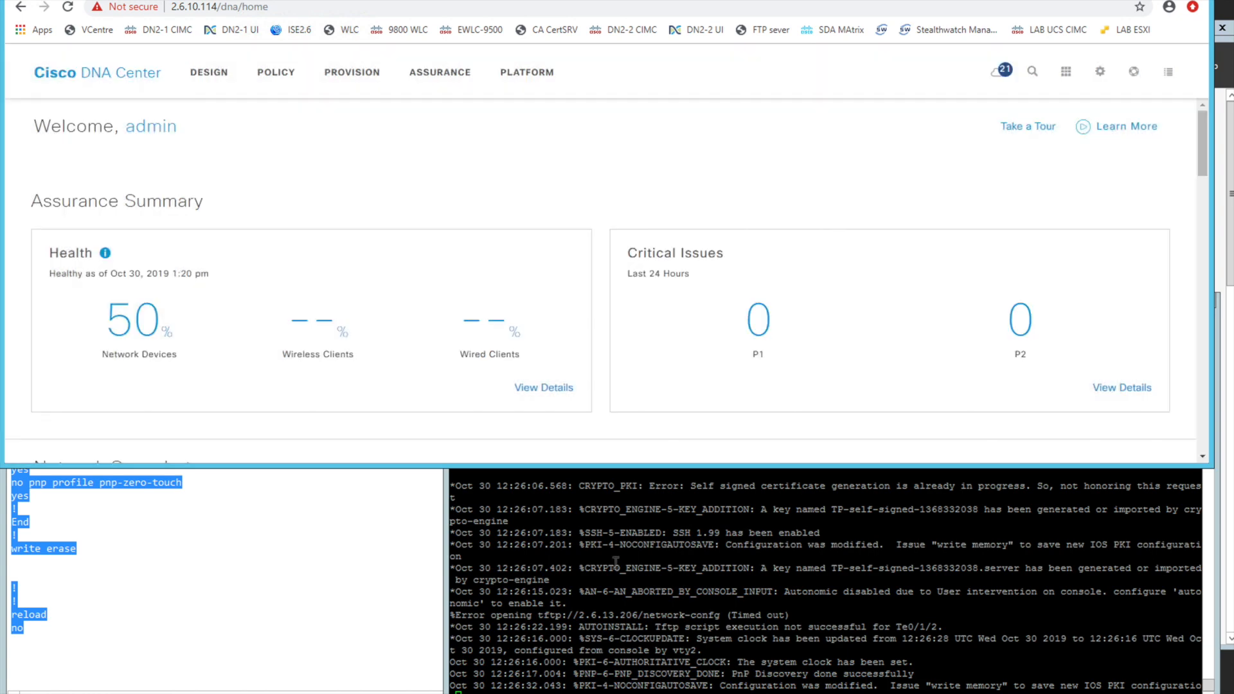
Switch to the PuTTY console and examine the router's boot log for its IOS software version
{"action": "left_click", "coordinate": [608, 573]}
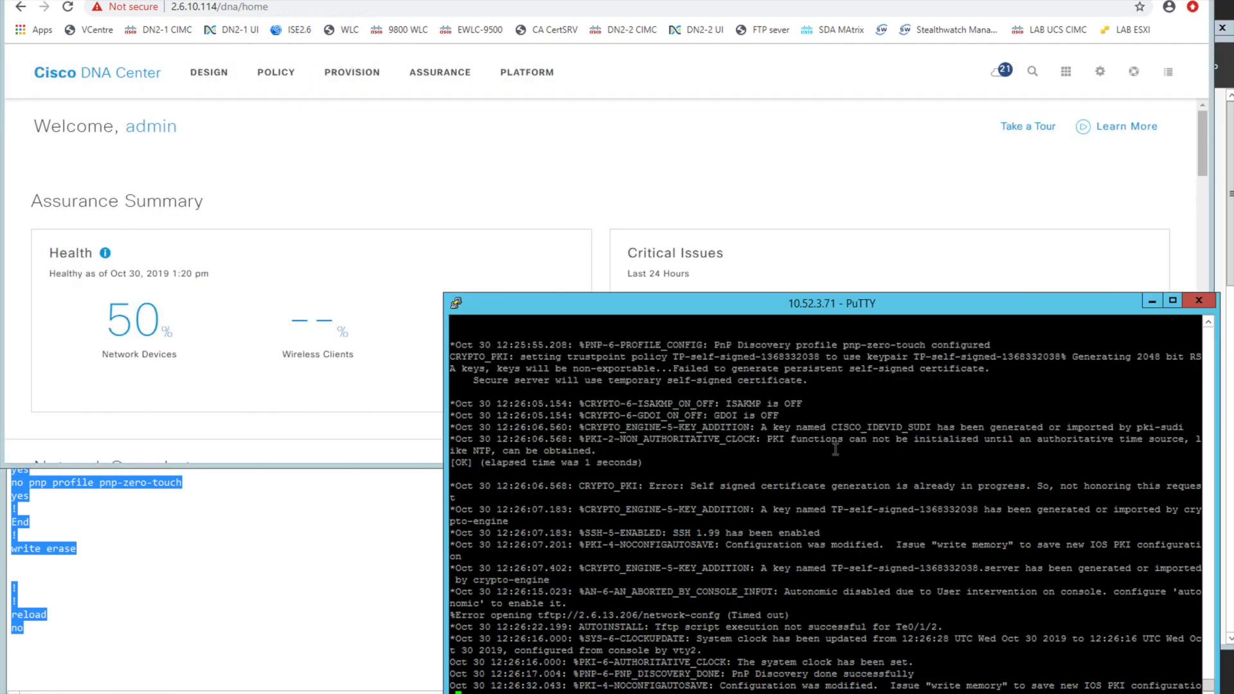
{"action": "scroll", "coordinate": [1215, 353], "scroll_direction": "up", "scroll_amount": 5}
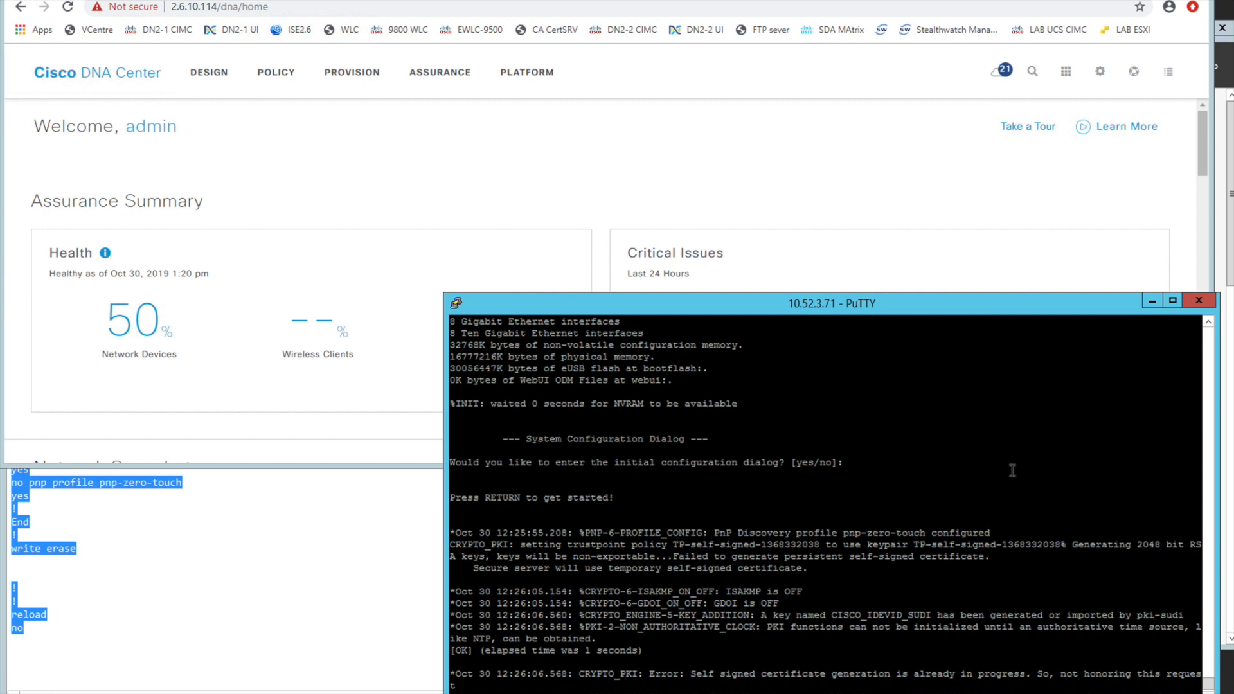
{"action": "scroll", "coordinate": [1216, 386], "scroll_direction": "up", "scroll_amount": 5}
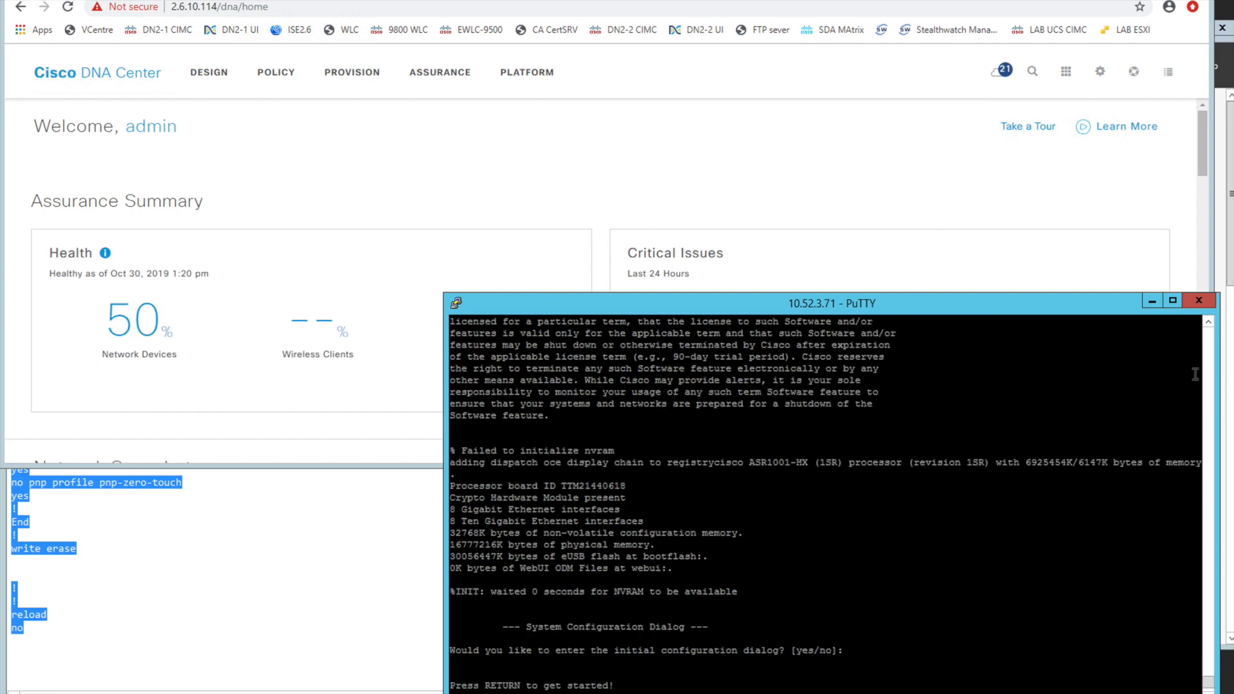
{"action": "scroll", "coordinate": [1215, 358], "scroll_direction": "up", "scroll_amount": 5}
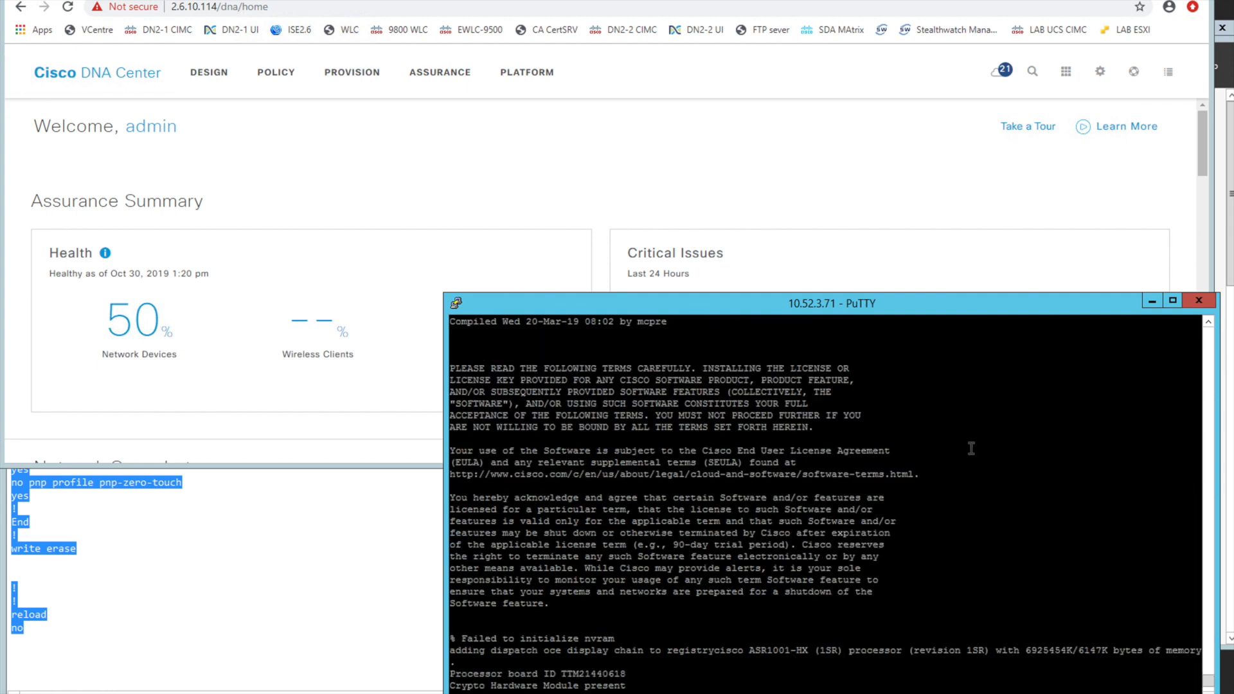
{"action": "scroll", "coordinate": [1205, 355], "scroll_direction": "up", "scroll_amount": 5}
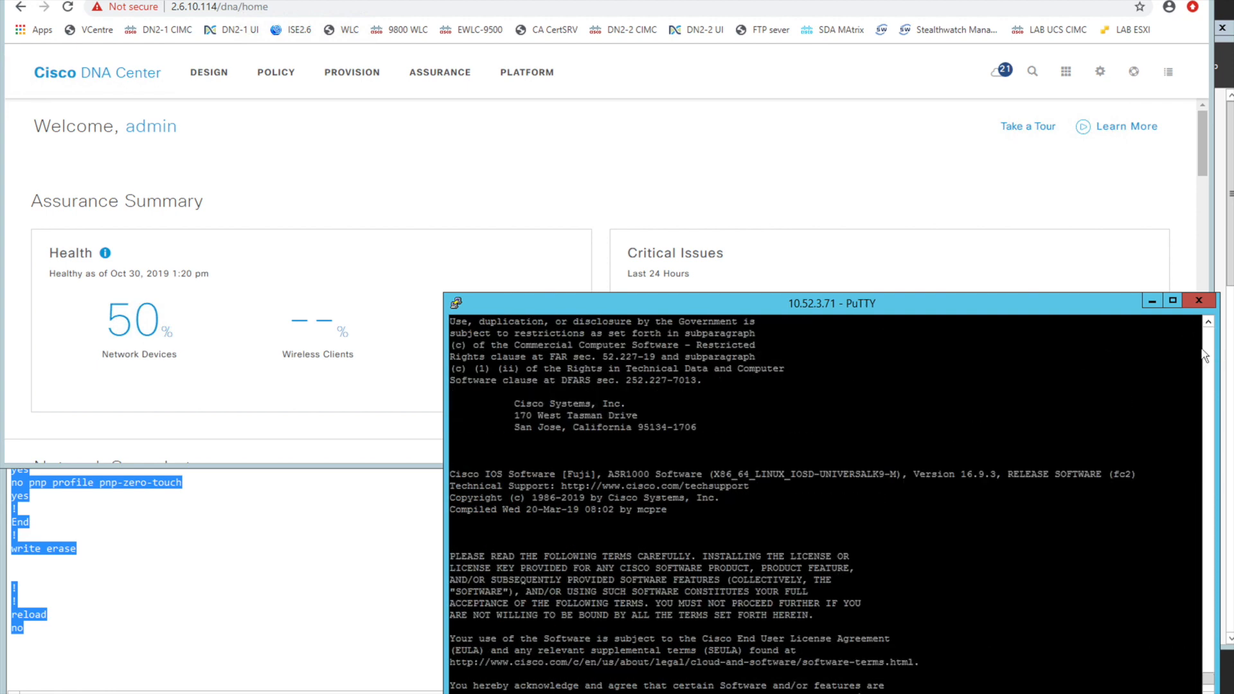
{"action": "left_click_drag", "start_coordinate": [957, 474], "coordinate": [1007, 475]}
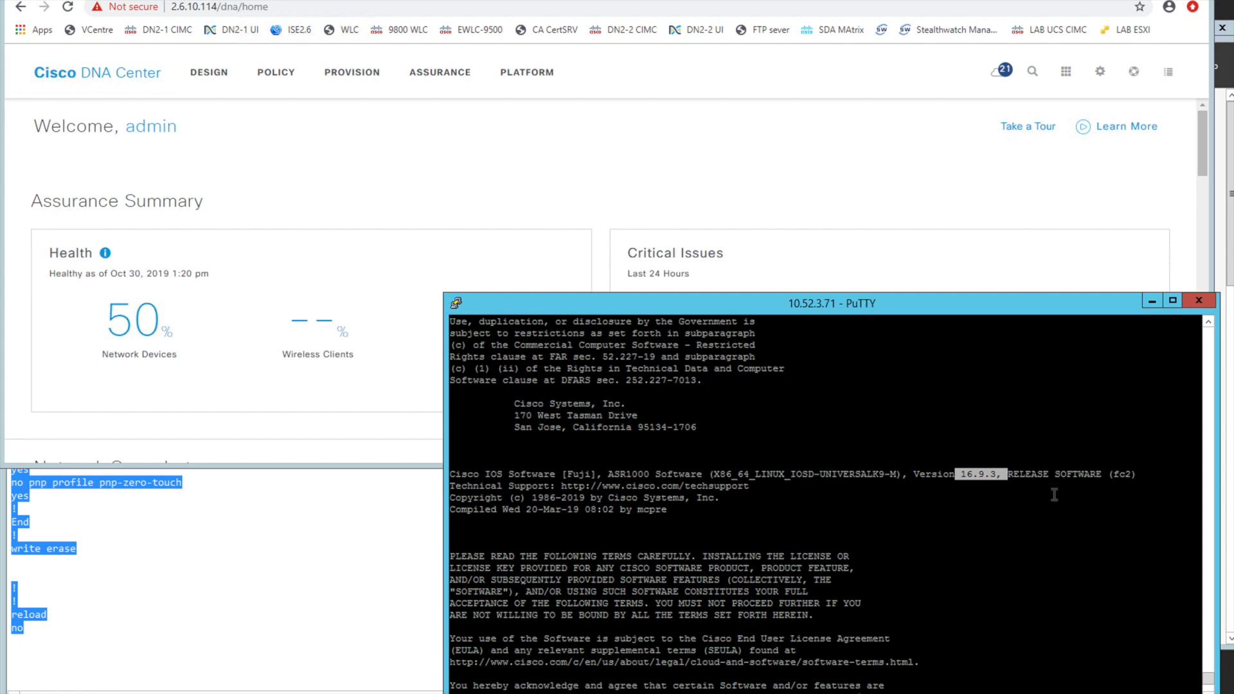
Switch back to Cisco DNA Center and open the Plug and Play device list under Provision
{"action": "left_click", "coordinate": [476, 151]}
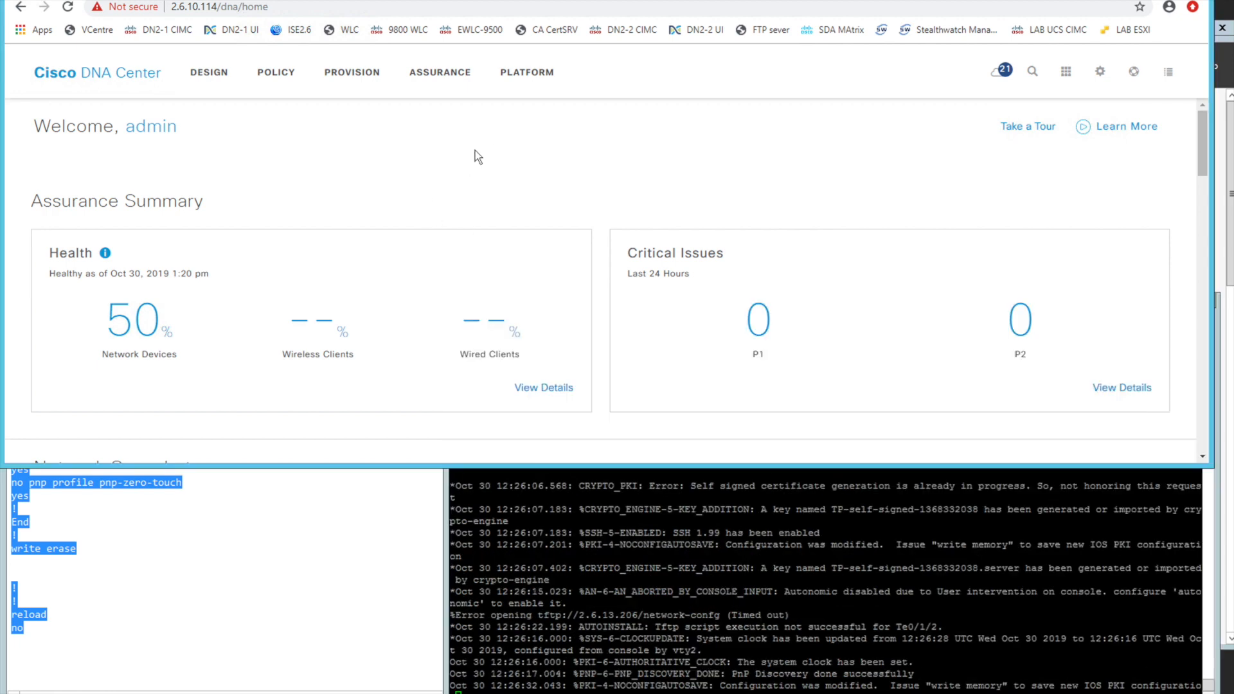
{"action": "left_click", "coordinate": [357, 82]}
{"action": "mouse_move", "coordinate": [89, 119]}
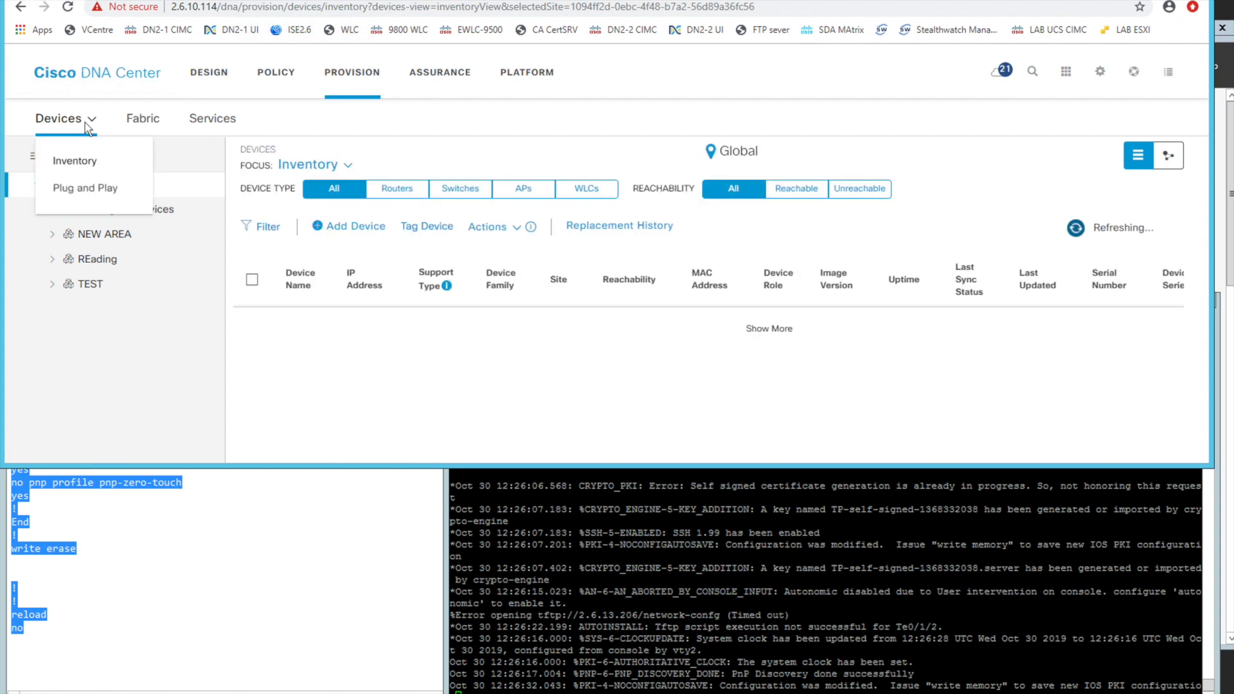
{"action": "left_click", "coordinate": [84, 187]}
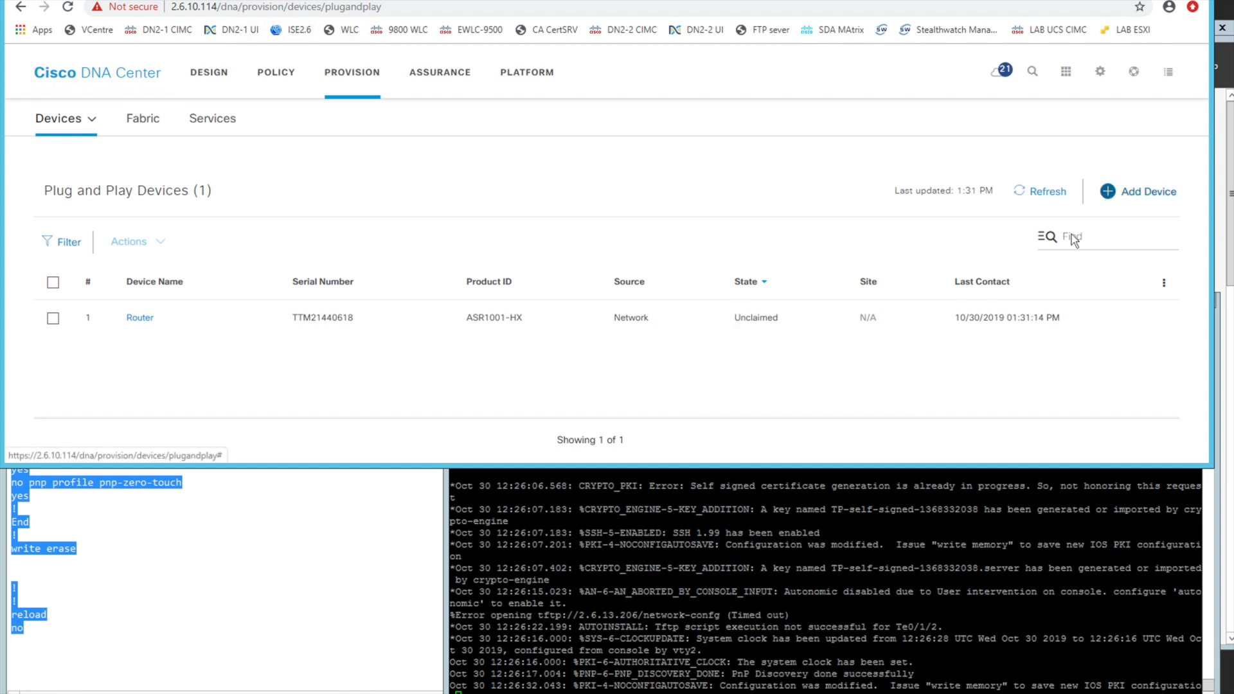
{"action": "left_click", "coordinate": [1139, 191]}
{"action": "left_click", "coordinate": [641, 236]}
{"action": "type", "text": "4565656565"}
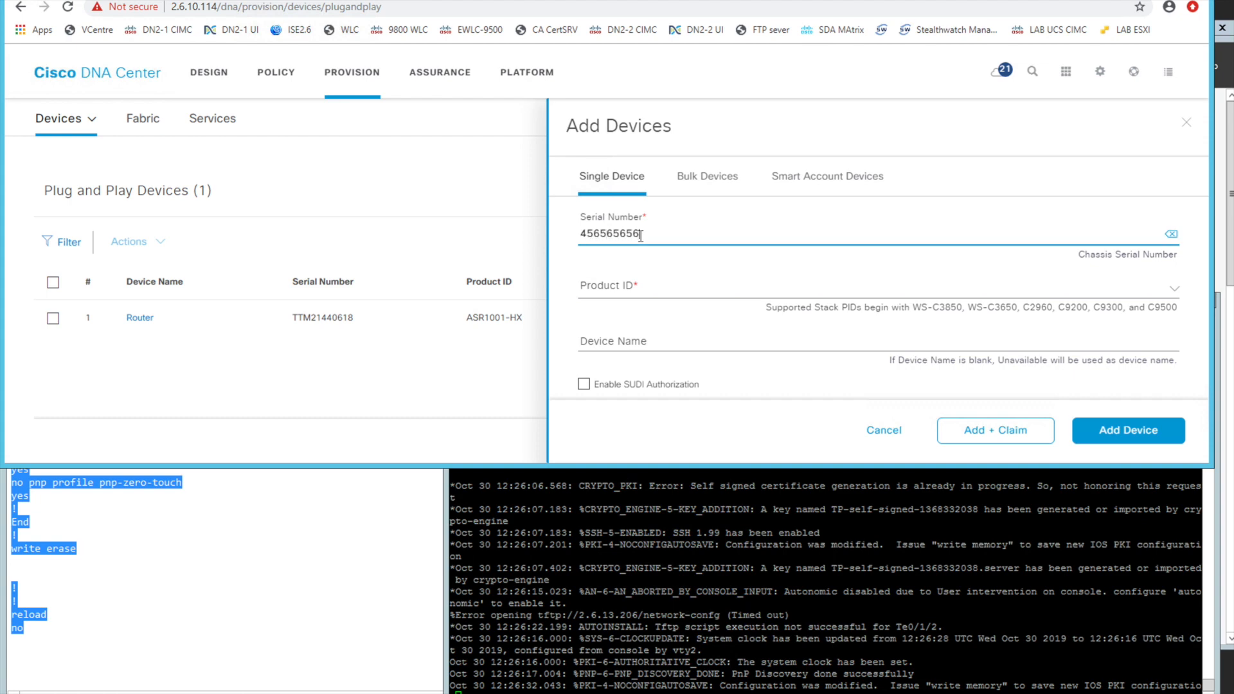
Set the new device's product ID to ASR1001-HX and its device name to test
{"action": "left_click", "coordinate": [635, 289]}
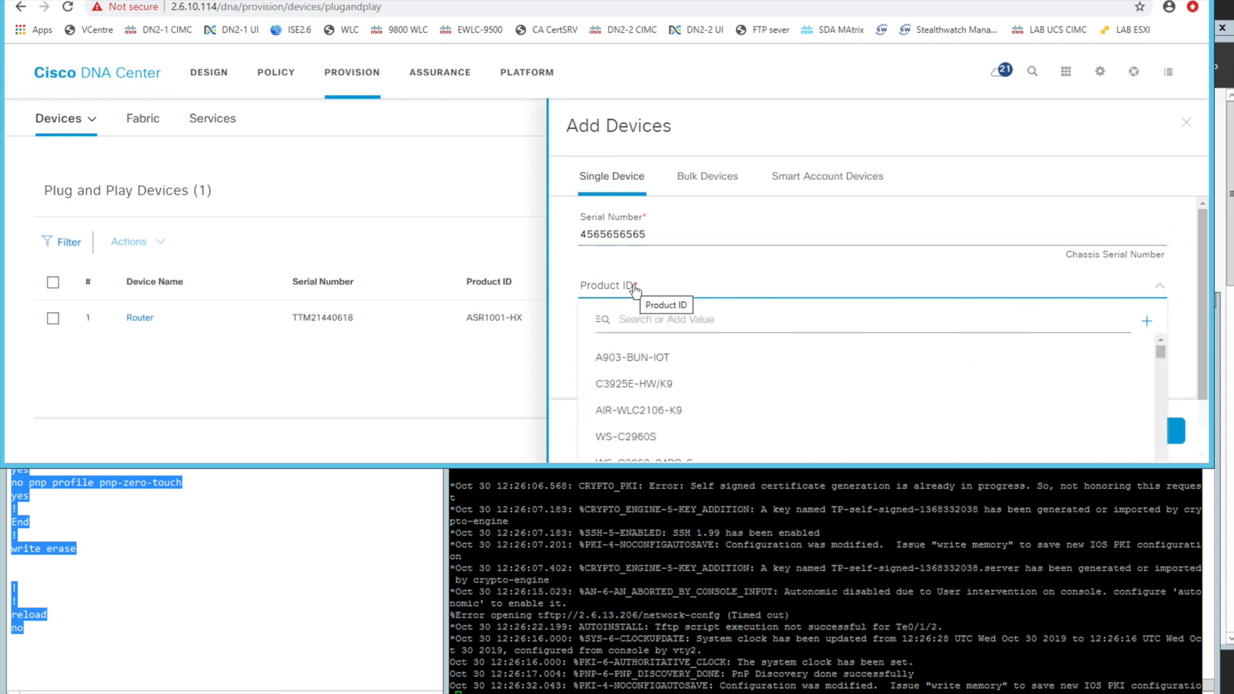
{"action": "type", "text": "1"}
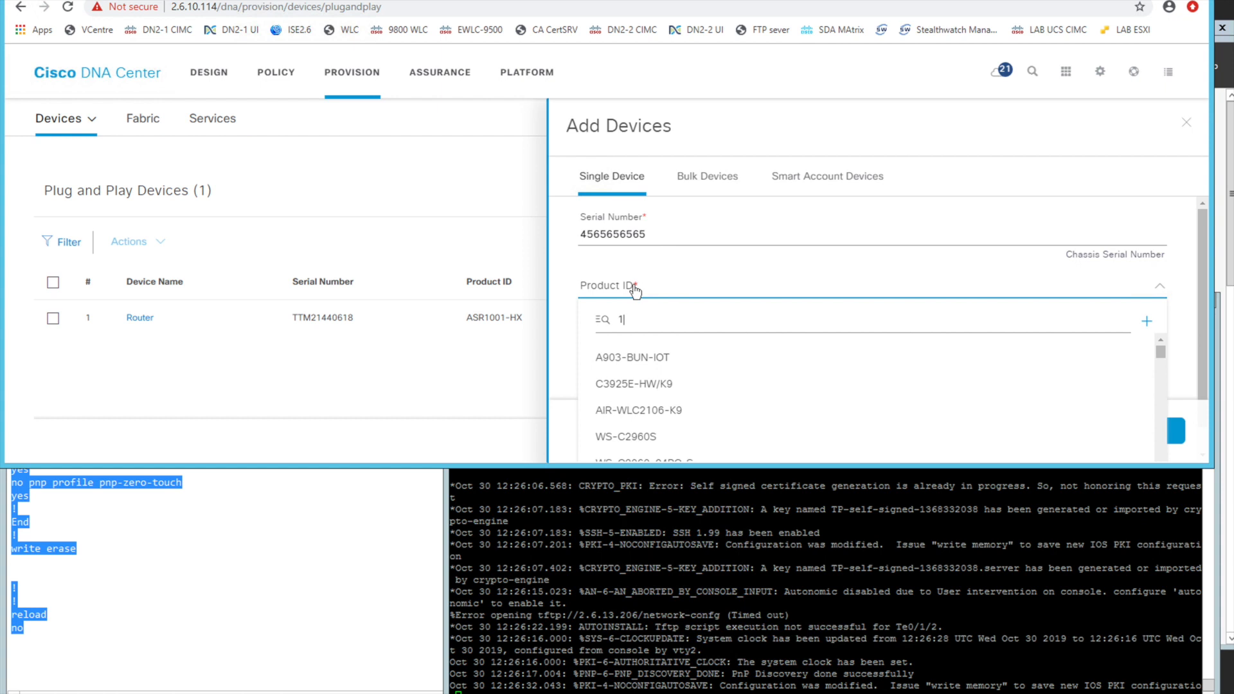
{"action": "type", "text": "001"}
{"action": "type", "text": "hx"}
{"action": "key", "text": "BackSpace"}
{"action": "key", "text": "BackSpace"}
{"action": "type", "text": "-hx"}
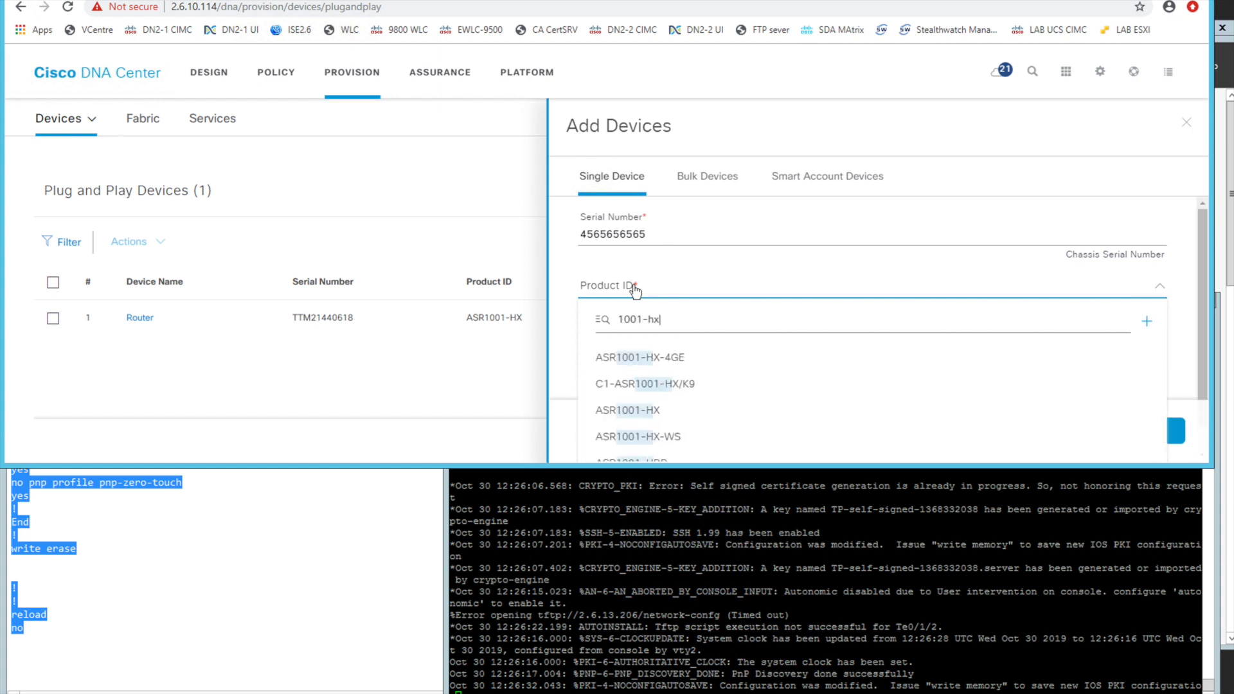
{"action": "left_click", "coordinate": [656, 412]}
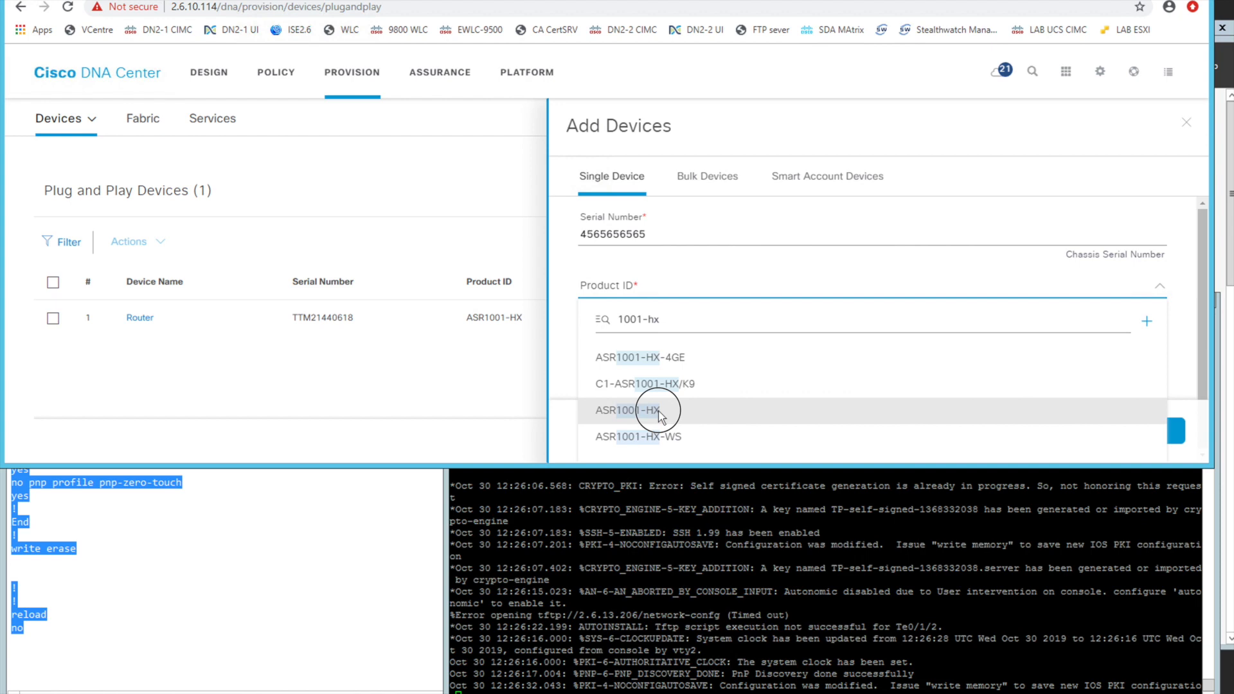
{"action": "left_click", "coordinate": [684, 340]}
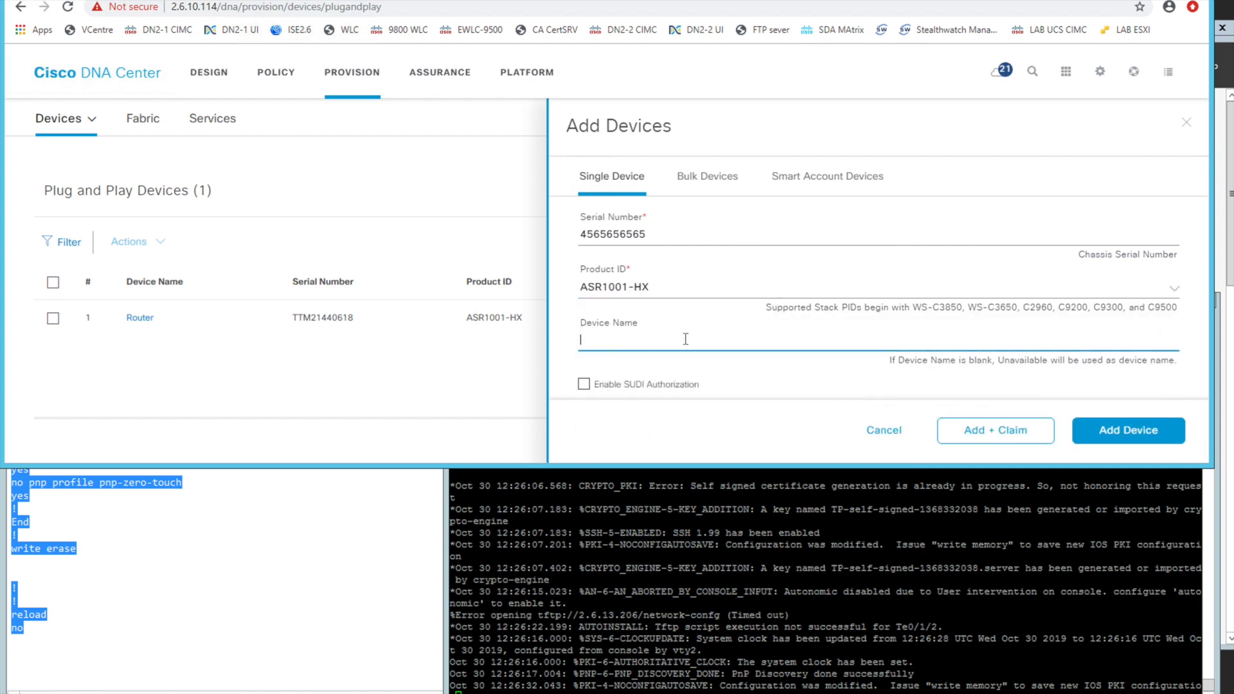
{"action": "type", "text": "test"}
{"action": "left_click", "coordinate": [625, 237]}
{"action": "double_click", "coordinate": [625, 236]}
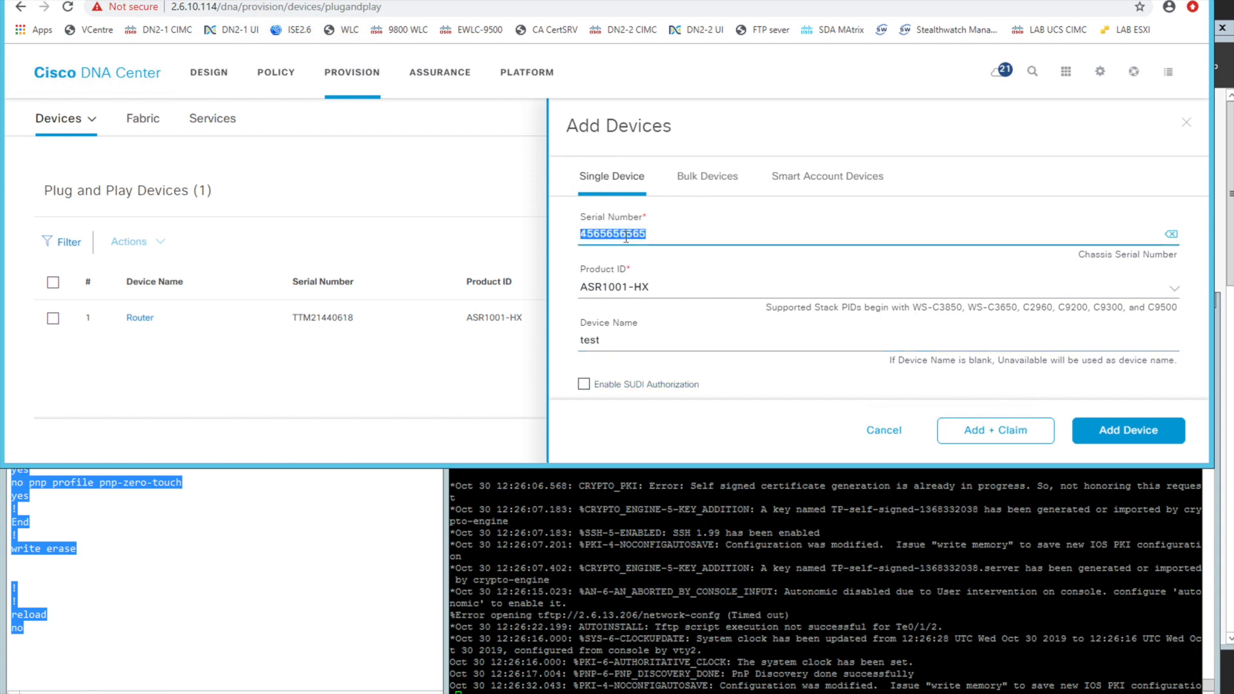
{"action": "left_click", "coordinate": [651, 285]}
{"action": "left_click", "coordinate": [680, 237]}
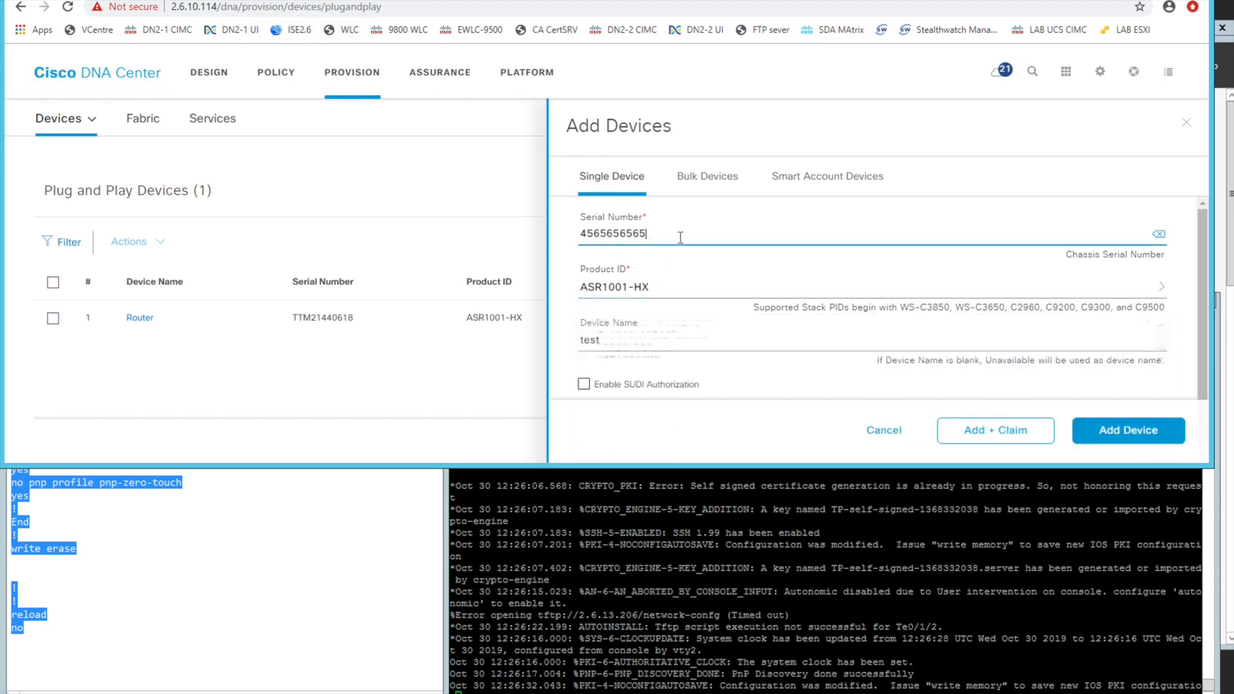
{"action": "double_click", "coordinate": [682, 237]}
{"action": "left_click", "coordinate": [699, 237]}
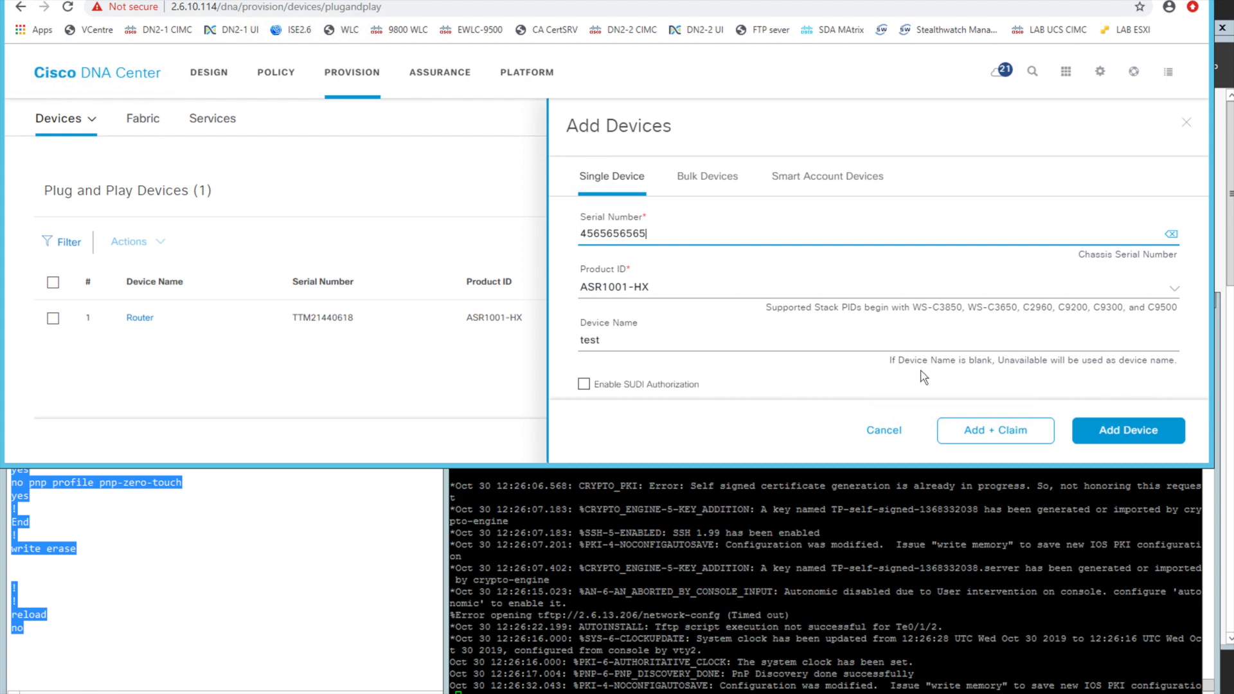
Add and claim the test device, assigning it to the site Global/TEST/Test House
{"action": "left_click", "coordinate": [998, 434]}
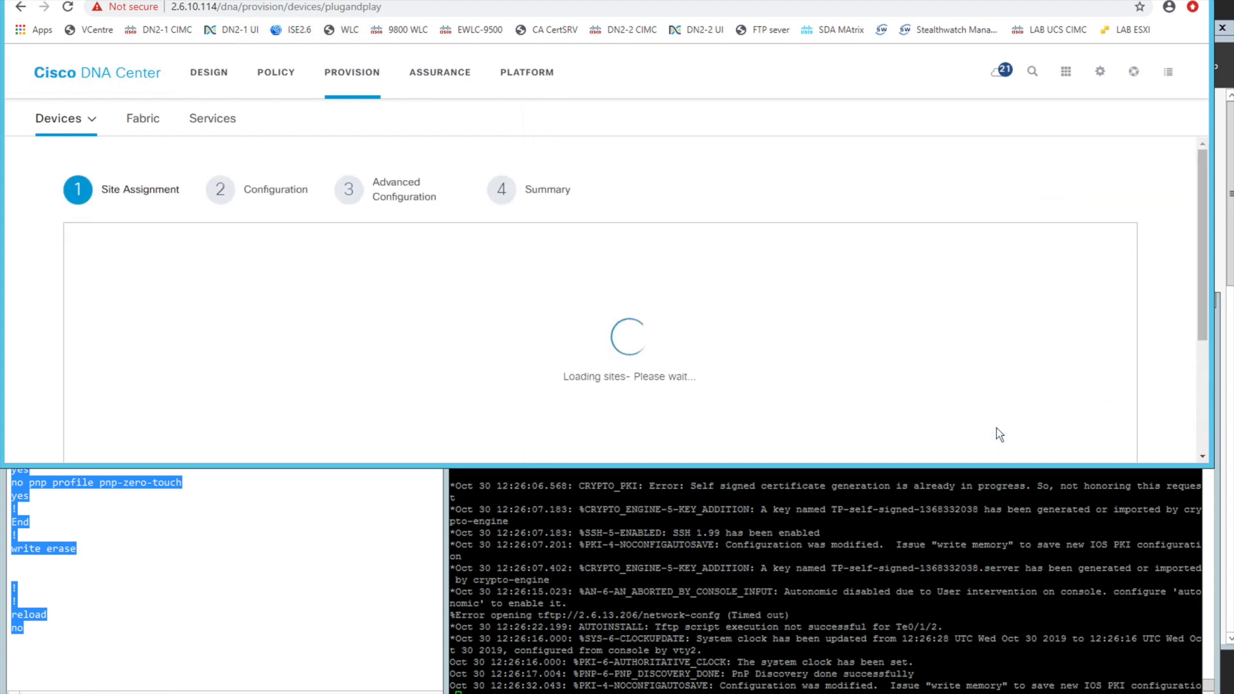
{"action": "left_click", "coordinate": [683, 375]}
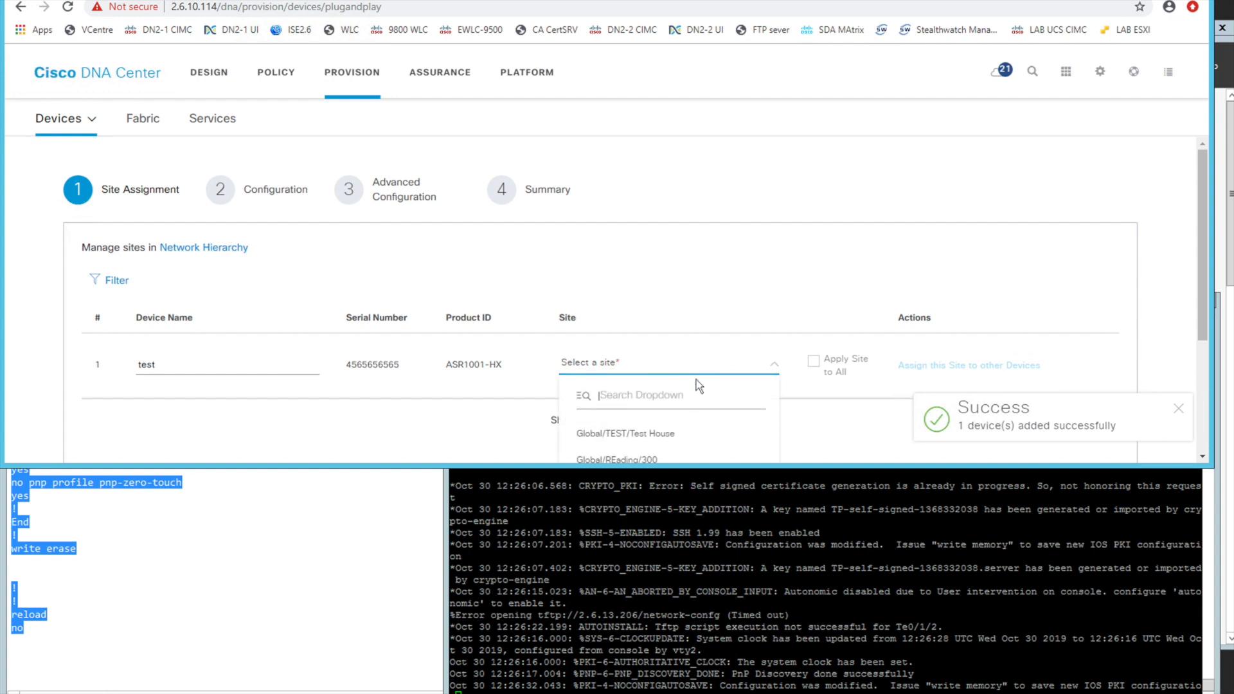
{"action": "scroll", "coordinate": [697, 385], "scroll_direction": "down", "scroll_amount": 2}
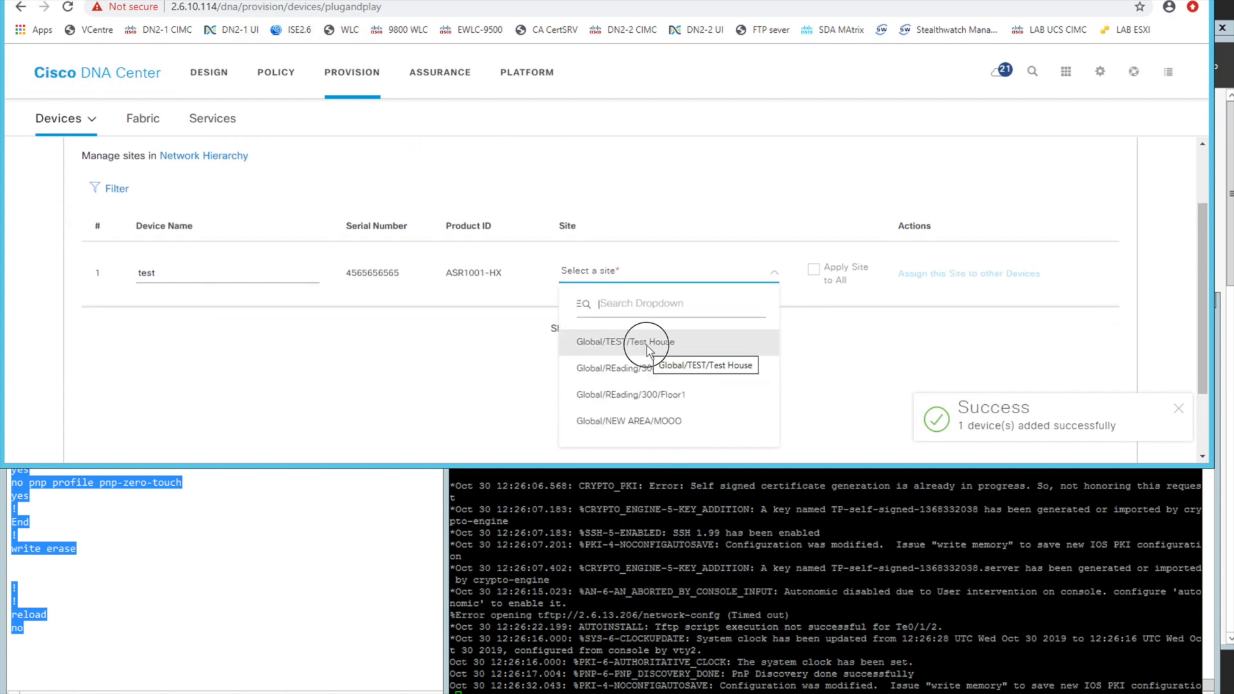
{"action": "left_click", "coordinate": [648, 347]}
{"action": "scroll", "coordinate": [1171, 402], "scroll_direction": "down", "scroll_amount": 2}
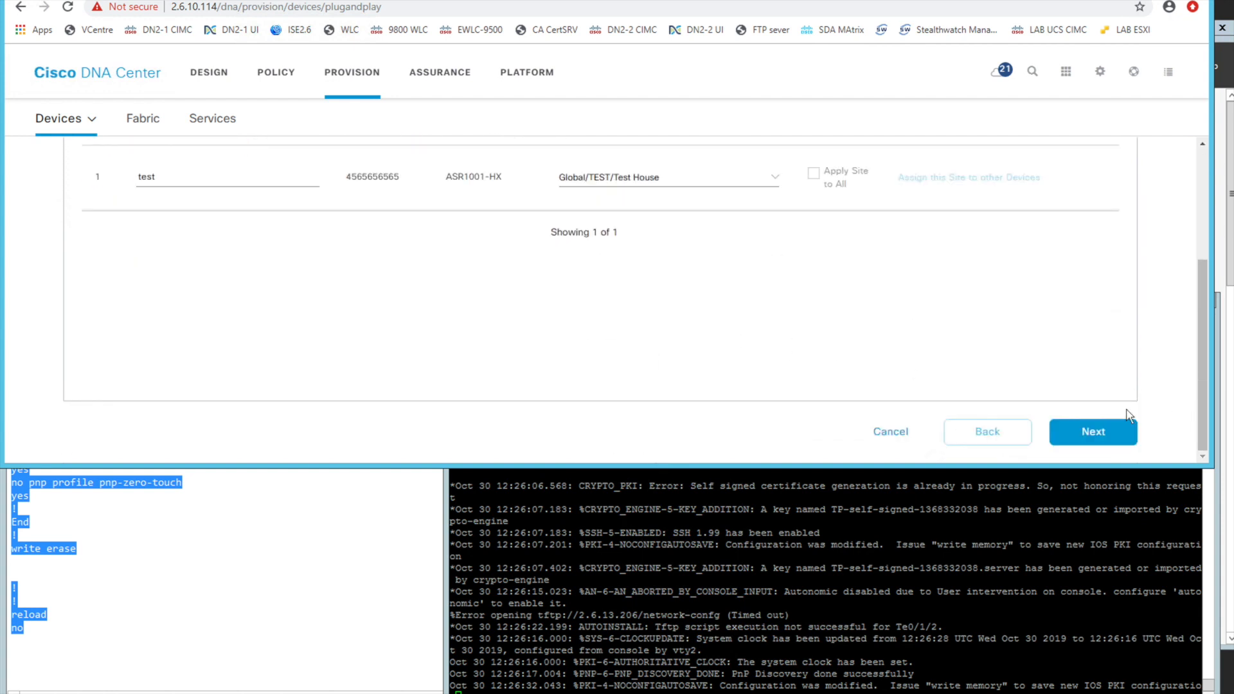
{"action": "left_click", "coordinate": [1061, 430]}
Check the template assigned to the test device and continue to Advanced Configuration
{"action": "scroll", "coordinate": [604, 237], "scroll_direction": "up", "scroll_amount": 2}
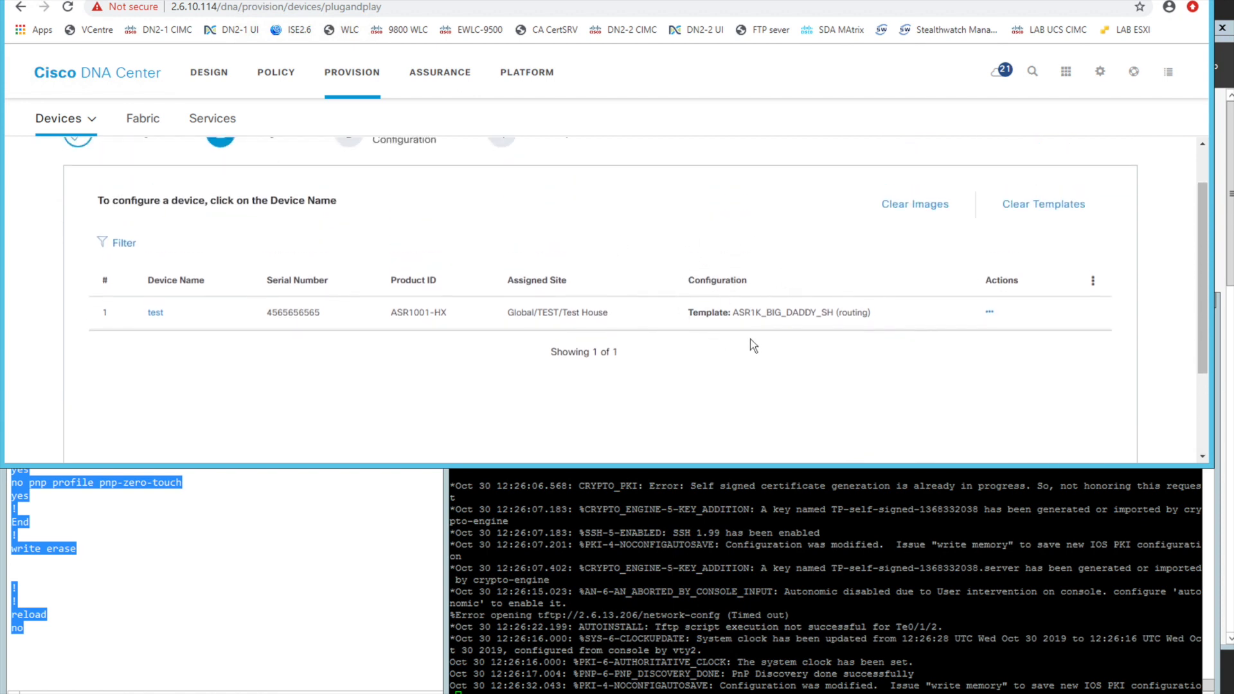
{"action": "left_click_drag", "start_coordinate": [733, 314], "coordinate": [871, 317]}
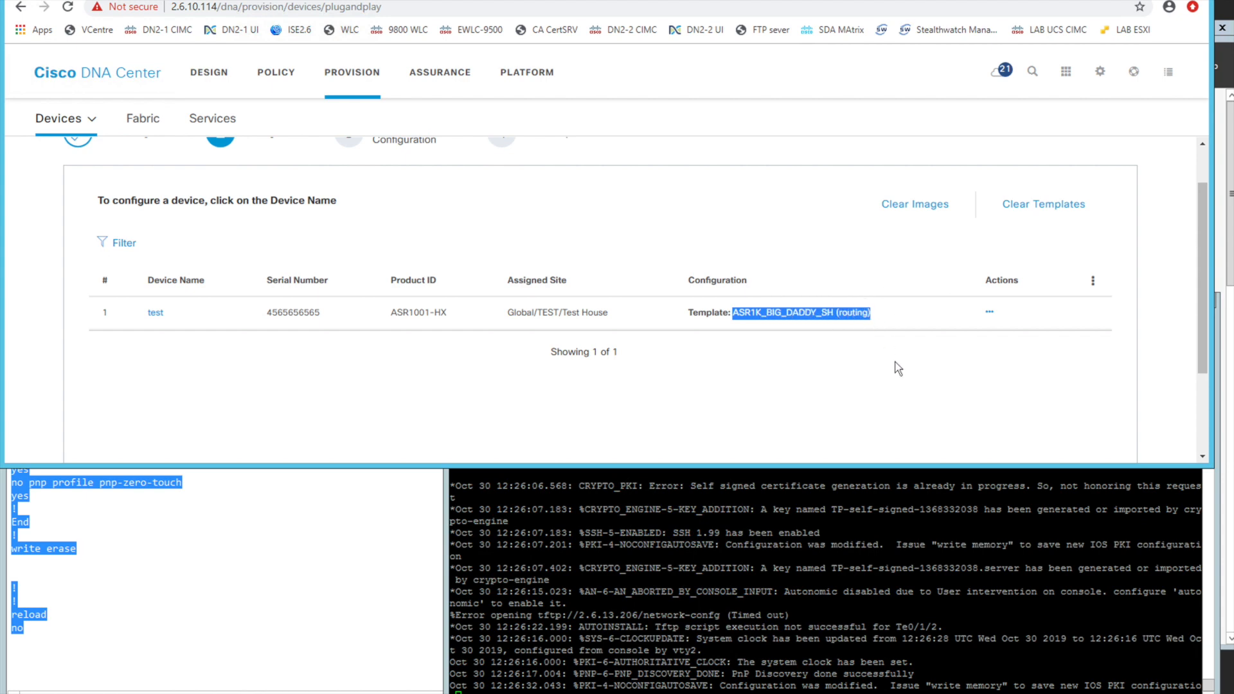
{"action": "scroll", "coordinate": [899, 369], "scroll_direction": "down", "scroll_amount": 3}
{"action": "left_click", "coordinate": [1093, 432]}
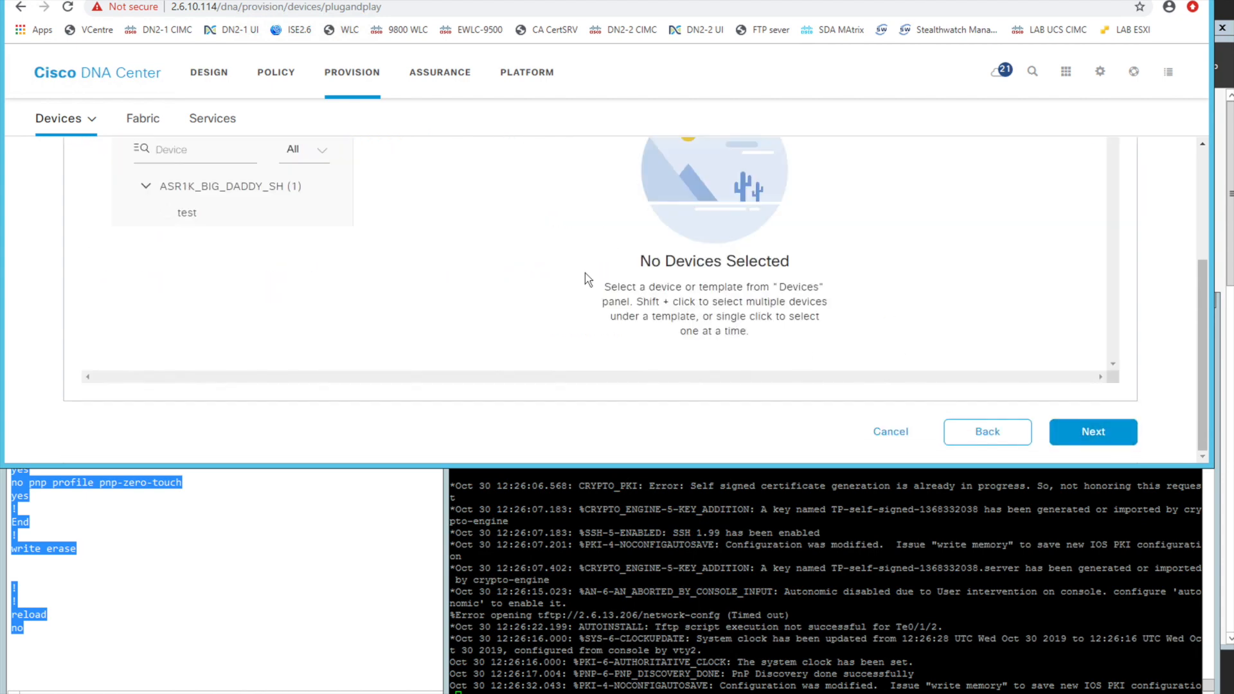
Open the ASR1K_BIG_DADDY_SH template variables for the test device and review their prefilled values
{"action": "scroll", "coordinate": [586, 279], "scroll_direction": "up", "scroll_amount": 3}
{"action": "left_click", "coordinate": [207, 394]}
{"action": "scroll", "coordinate": [522, 341], "scroll_direction": "down", "scroll_amount": 3}
{"action": "scroll", "coordinate": [537, 341], "scroll_direction": "down", "scroll_amount": 6}
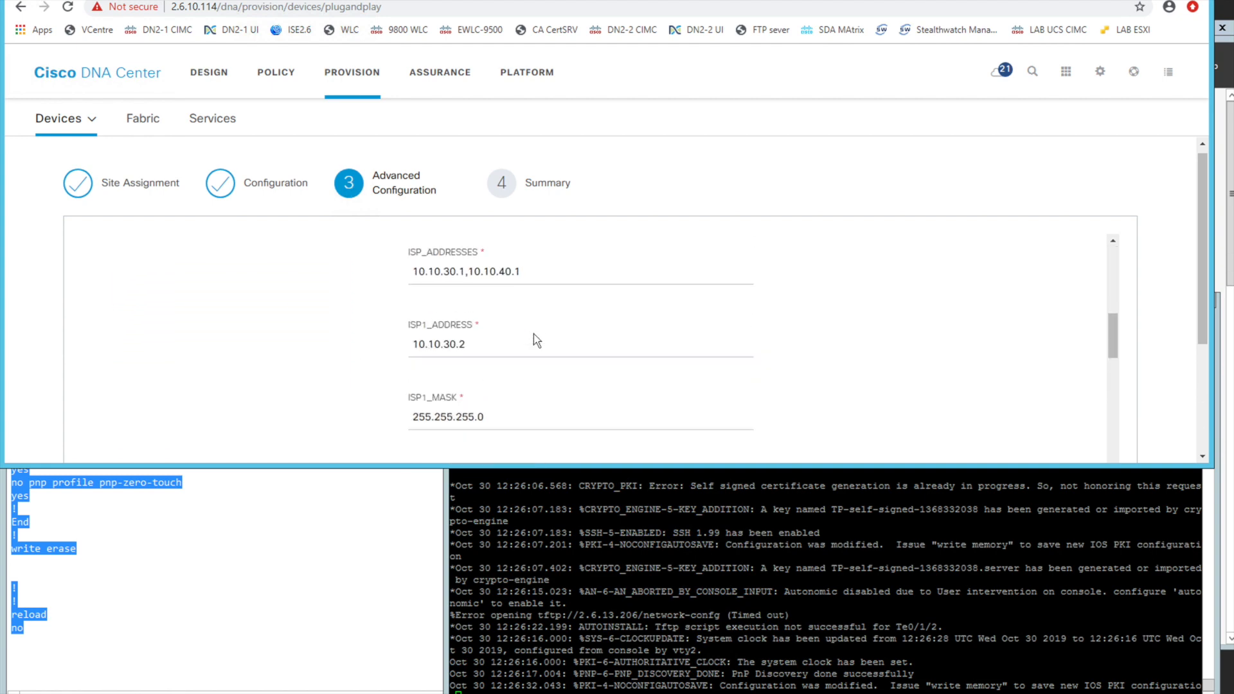
{"action": "scroll", "coordinate": [537, 341], "scroll_direction": "up", "scroll_amount": 10}
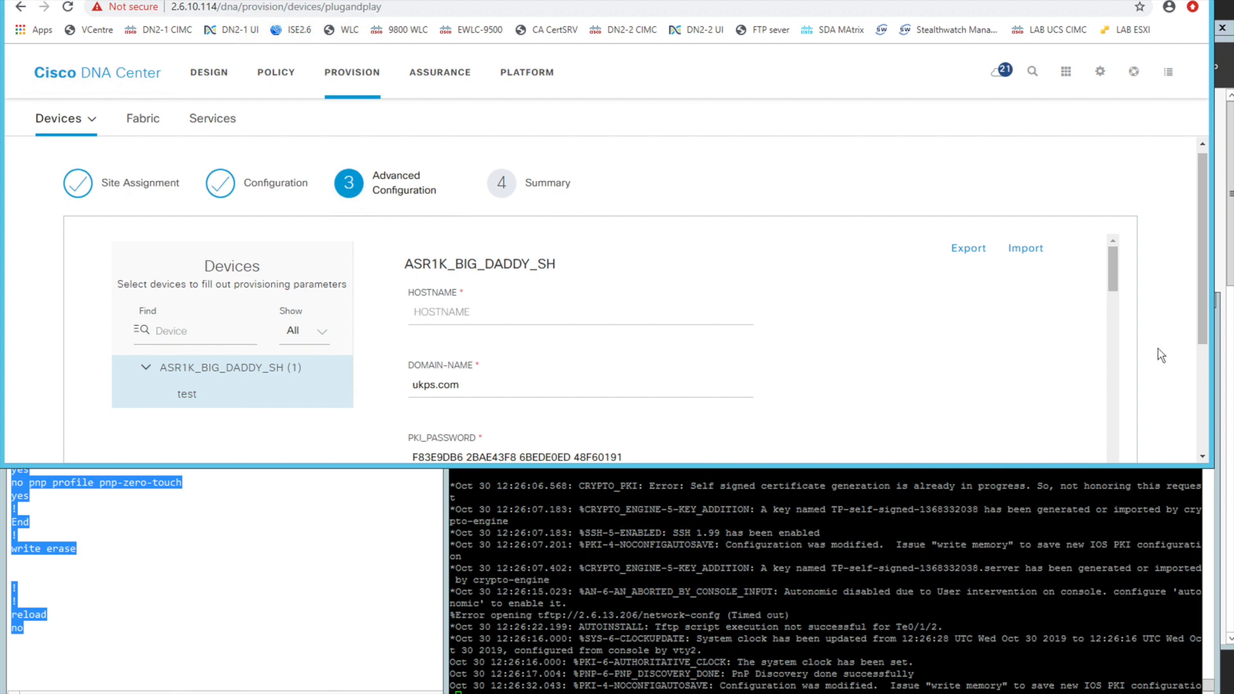
Fill in the test device's HOSTNAME template variable as jhj and continue to the claim summary
{"action": "scroll", "coordinate": [1161, 355], "scroll_direction": "down", "scroll_amount": 3}
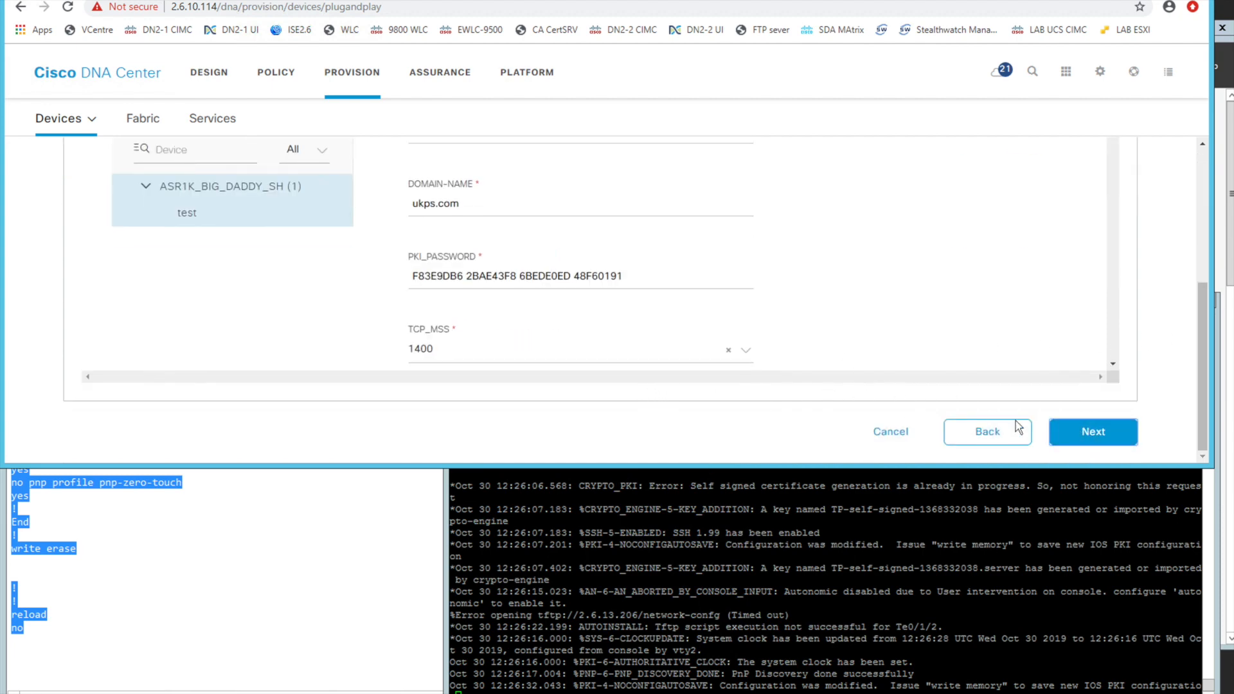
{"action": "left_click", "coordinate": [1072, 442]}
{"action": "left_click", "coordinate": [503, 379]}
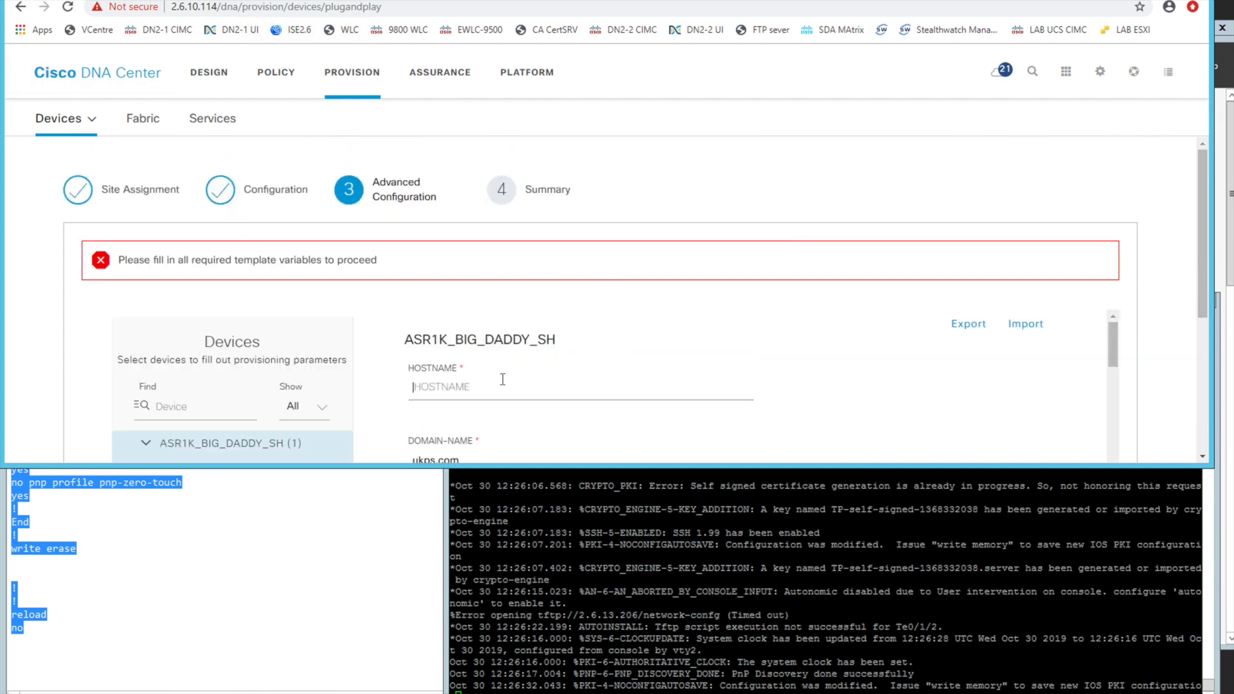
{"action": "type", "text": "jhj"}
{"action": "scroll", "coordinate": [270, 414], "scroll_direction": "down", "scroll_amount": 1}
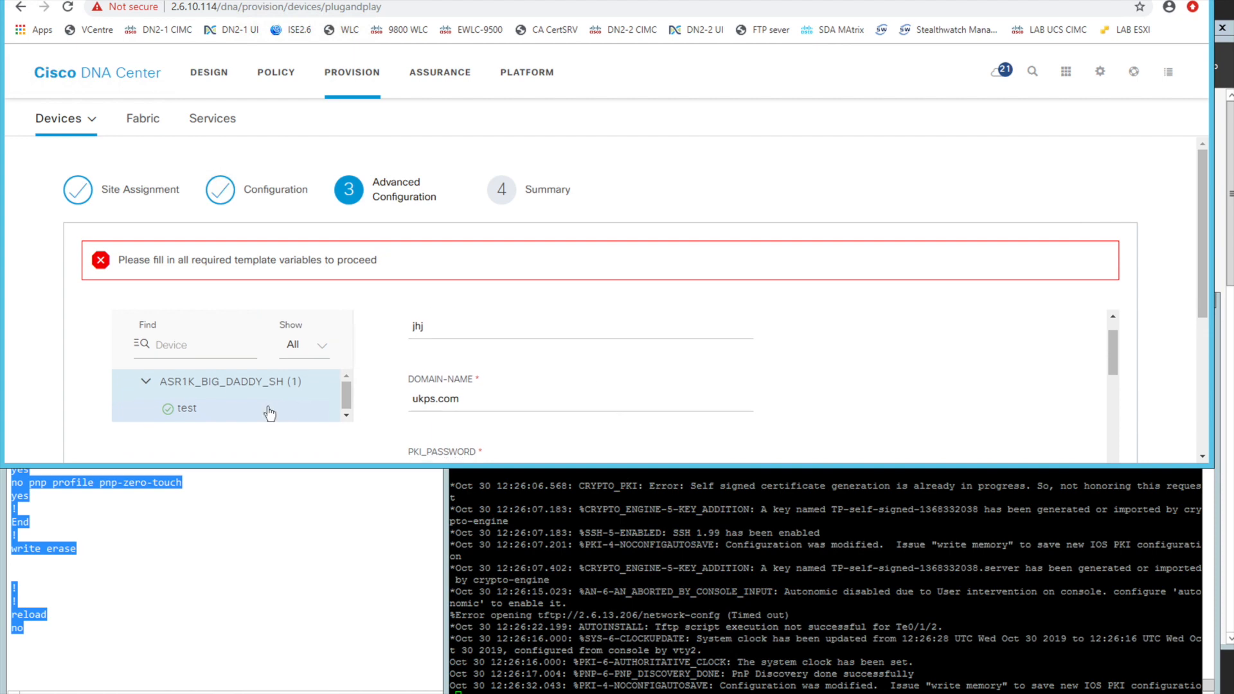
{"action": "scroll", "coordinate": [1161, 352], "scroll_direction": "down", "scroll_amount": 4}
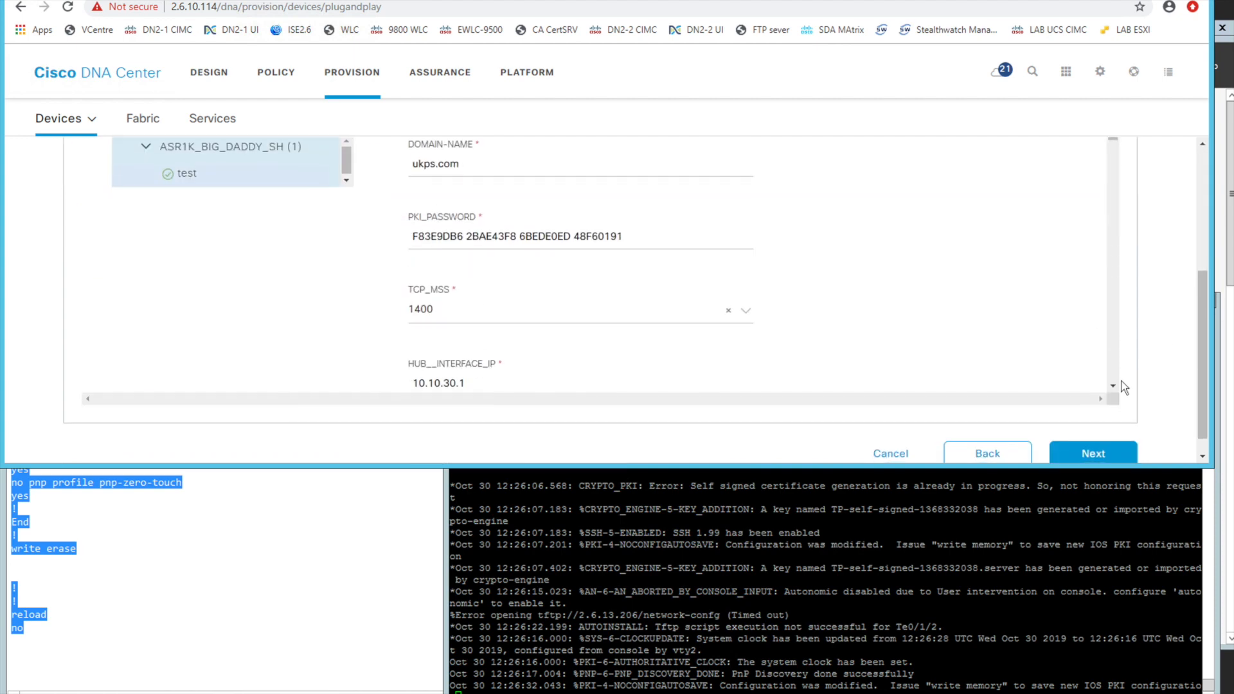
{"action": "left_click", "coordinate": [1094, 452]}
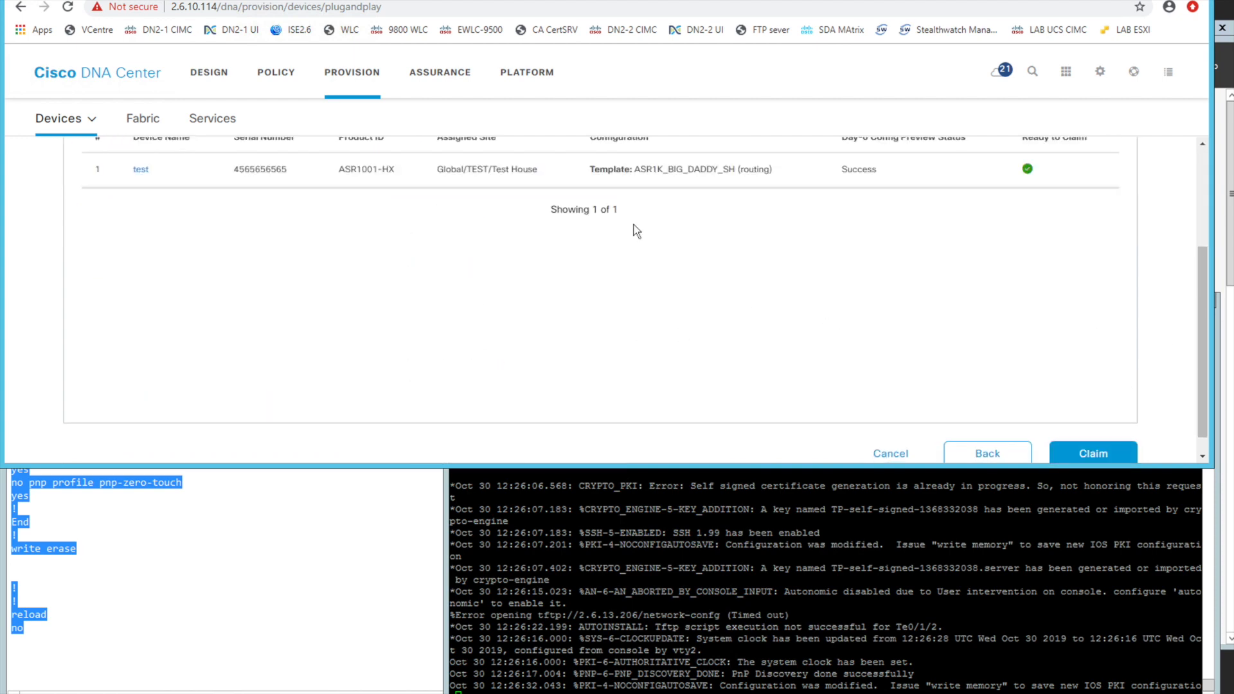
Review the Day-0 configuration and template CLI previews in the test device's summary, and close it
{"action": "scroll", "coordinate": [636, 231], "scroll_direction": "up", "scroll_amount": 1}
{"action": "left_click", "coordinate": [140, 233]}
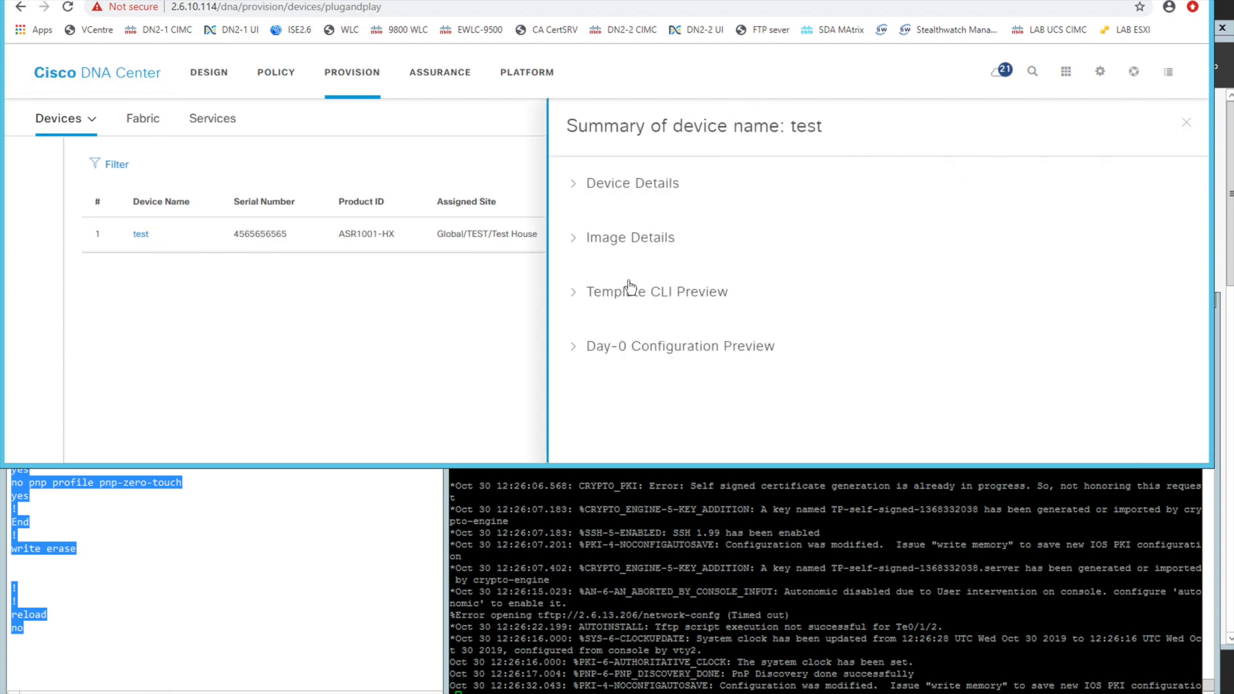
{"action": "scroll", "coordinate": [742, 364], "scroll_direction": "down", "scroll_amount": 2}
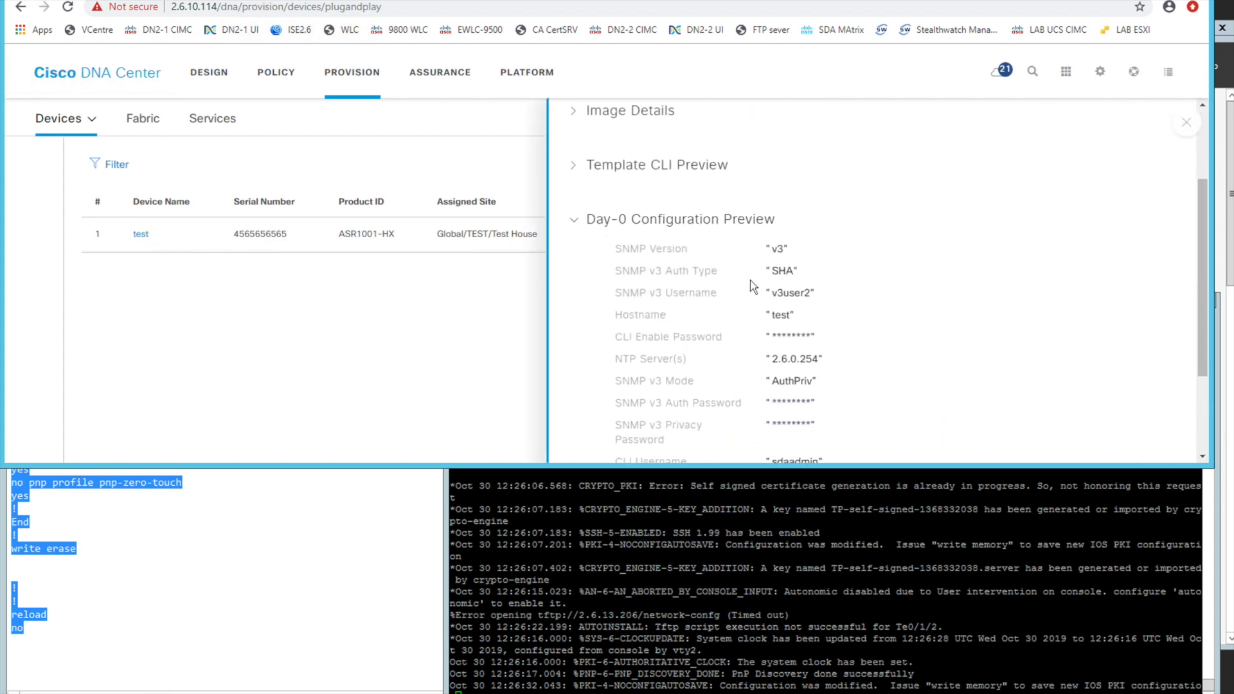
{"action": "left_click", "coordinate": [629, 165]}
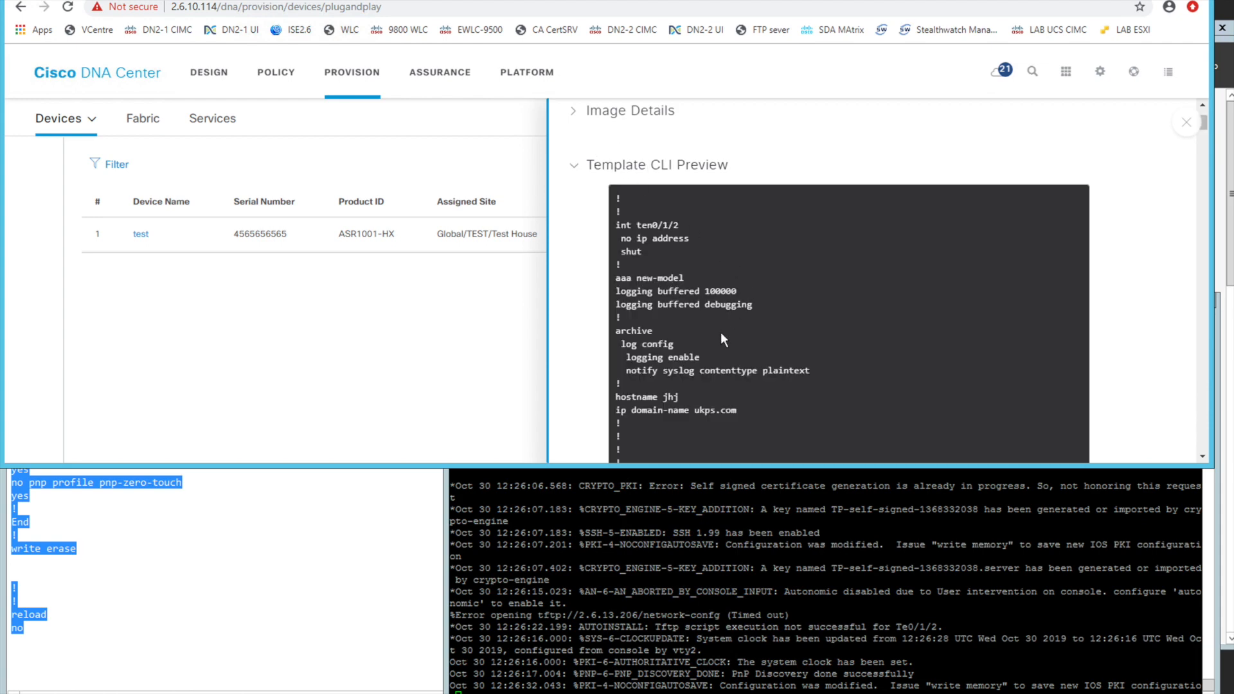
{"action": "scroll", "coordinate": [720, 332], "scroll_direction": "down", "scroll_amount": 2}
{"action": "scroll", "coordinate": [720, 332], "scroll_direction": "up", "scroll_amount": 4}
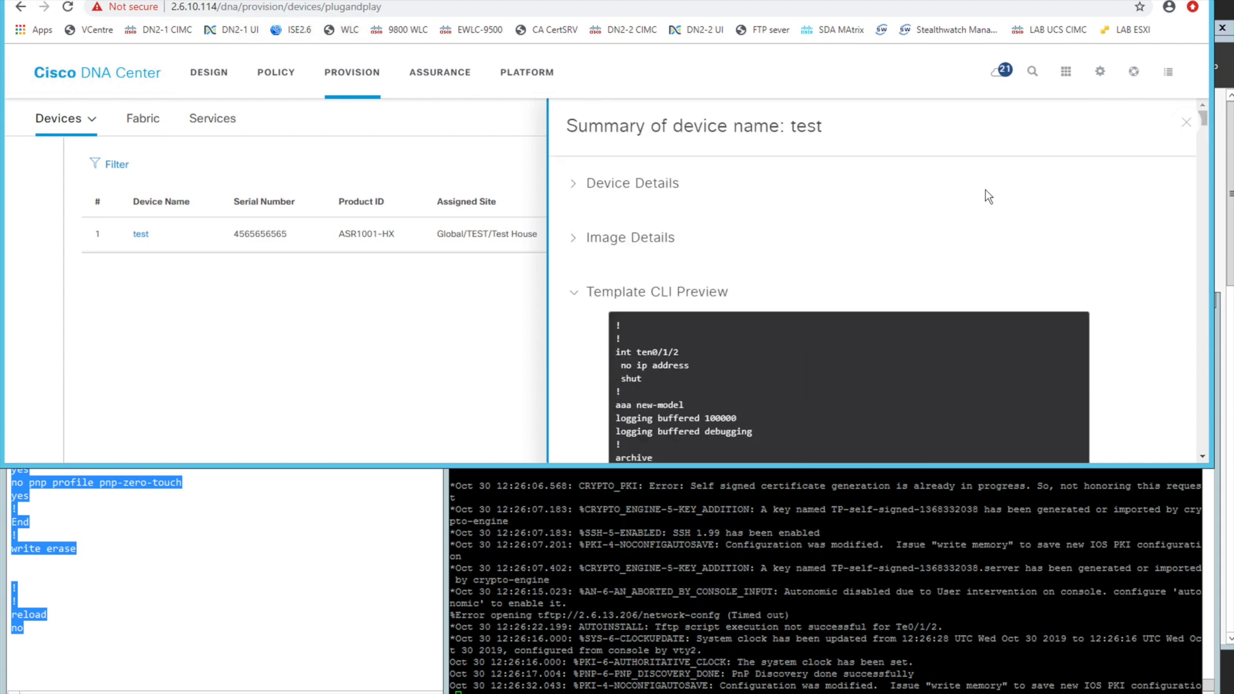
{"action": "left_click", "coordinate": [1186, 123]}
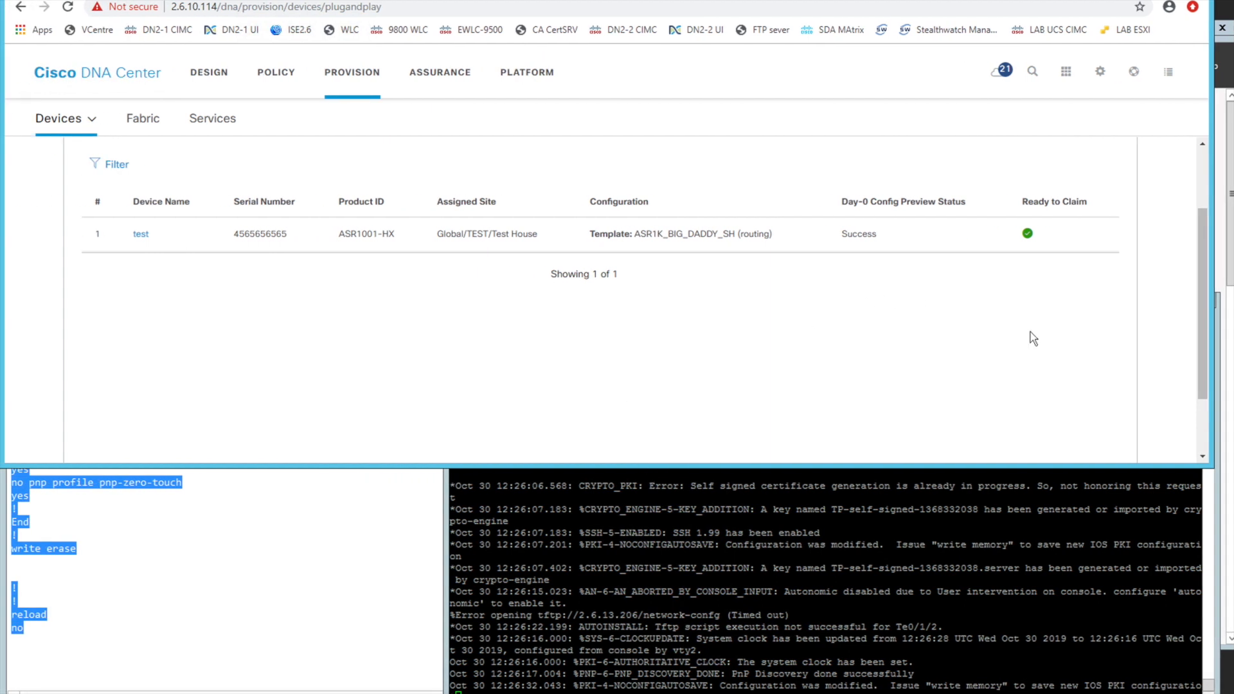
Cancel the claim and delete the test device from the Plug and Play devices
{"action": "scroll", "coordinate": [1170, 389], "scroll_direction": "down", "scroll_amount": 2}
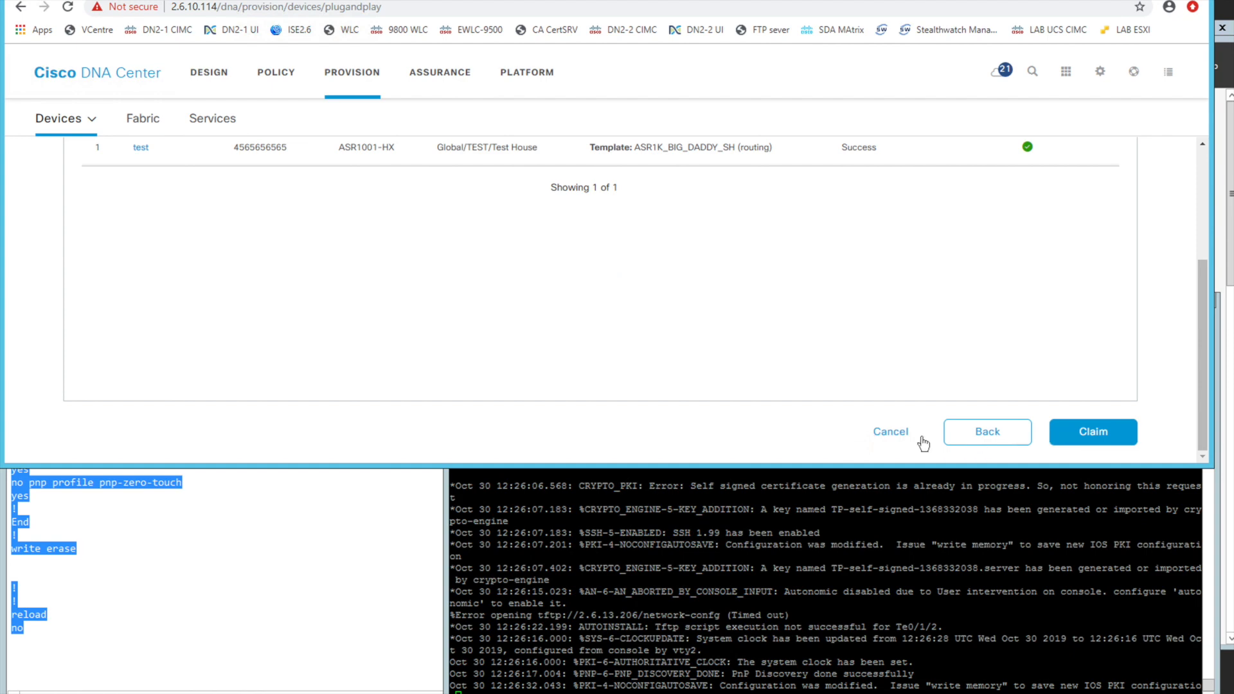
{"action": "left_click", "coordinate": [899, 435]}
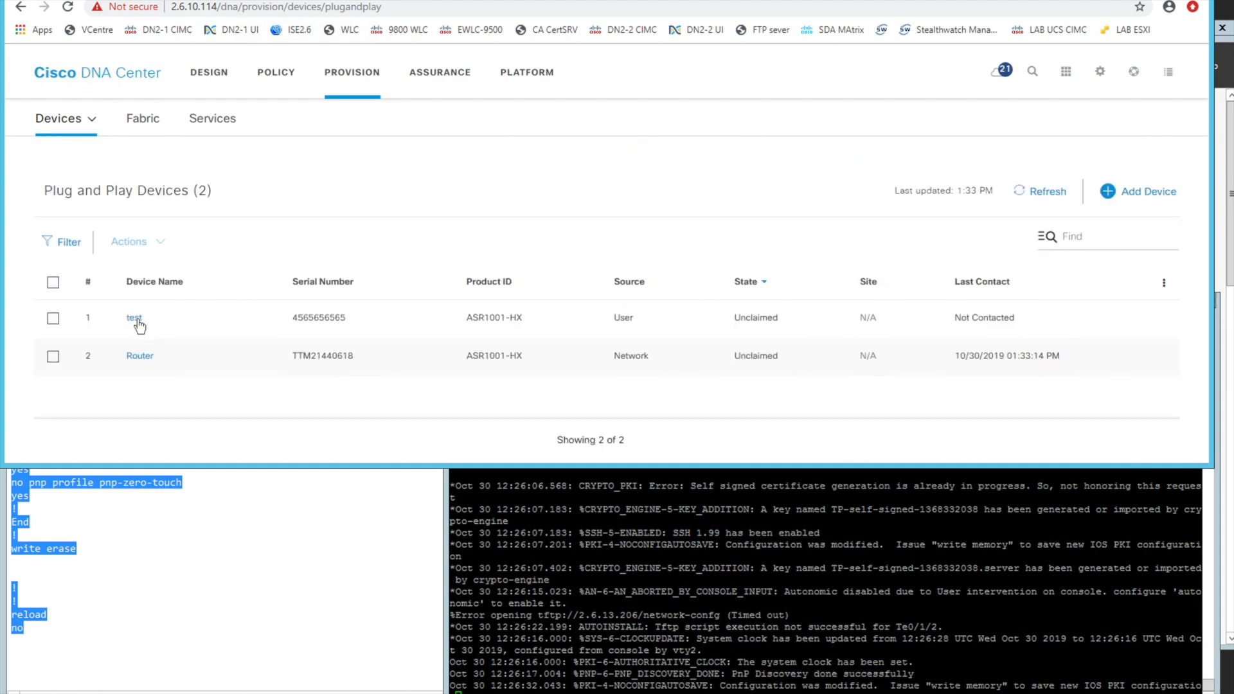
{"action": "left_click_drag", "start_coordinate": [283, 318], "coordinate": [348, 318]}
{"action": "left_click", "coordinate": [52, 318]}
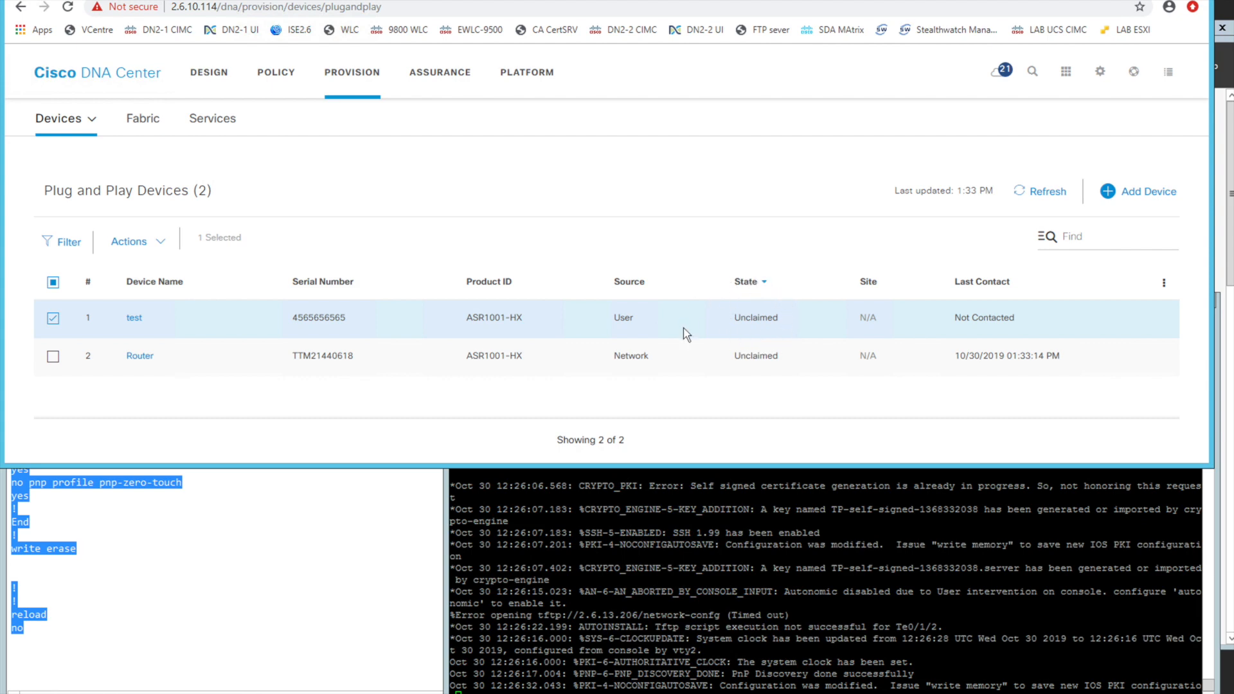
{"action": "left_click", "coordinate": [153, 246]}
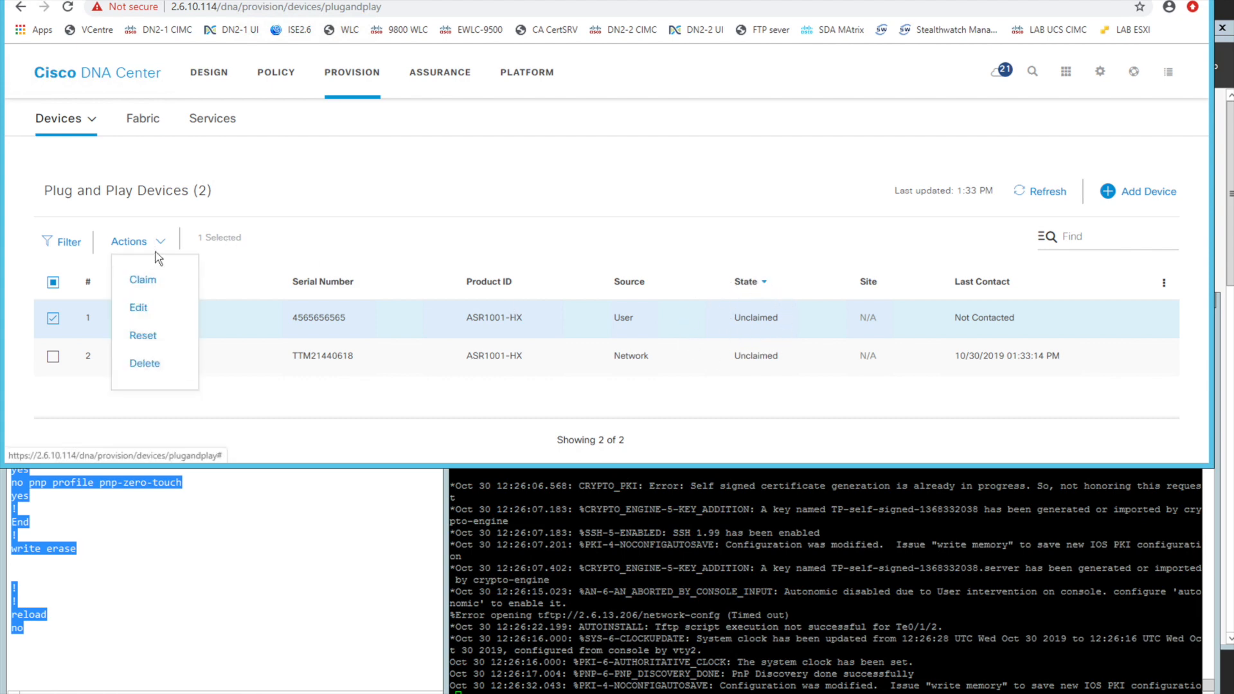
{"action": "left_click", "coordinate": [154, 371]}
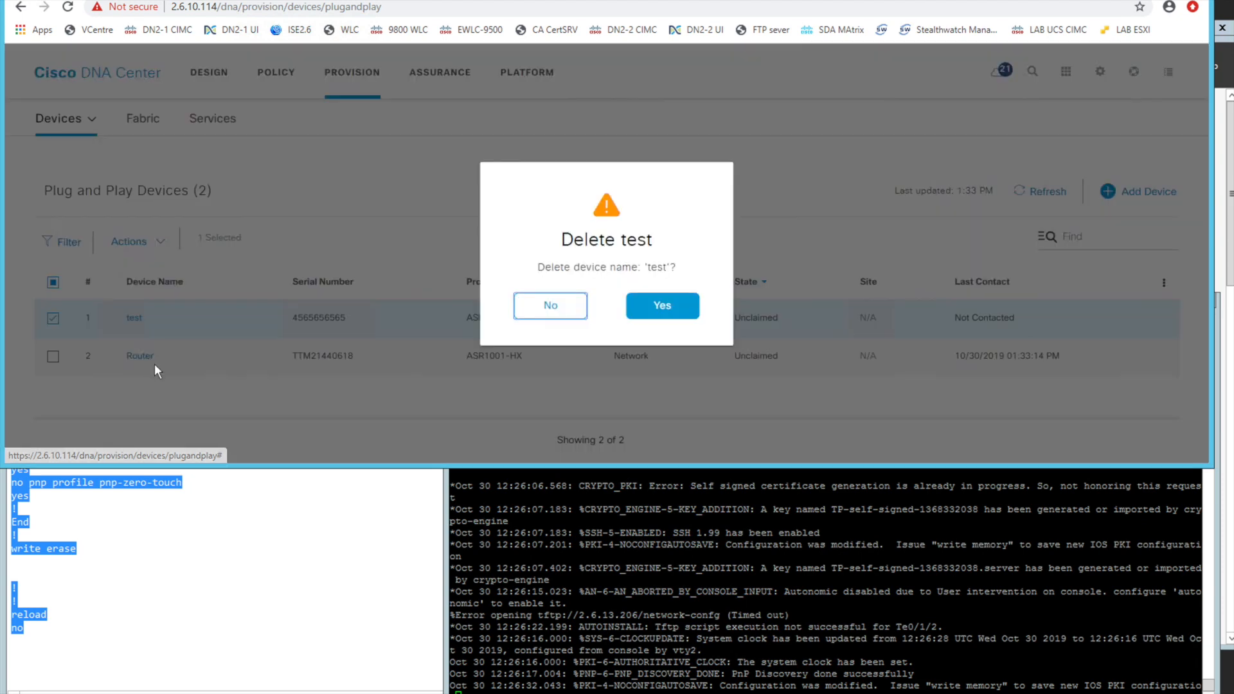
{"action": "left_click", "coordinate": [671, 297]}
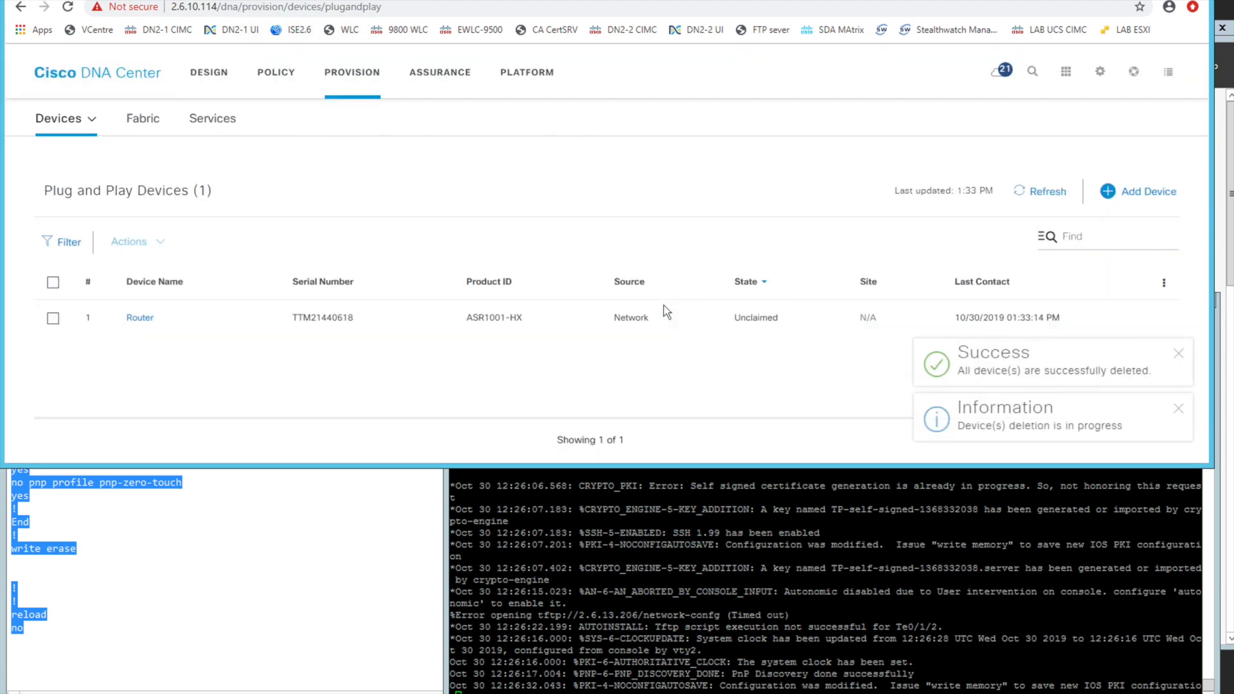
{"action": "left_click", "coordinate": [141, 324]}
{"action": "left_click", "coordinate": [1019, 212]}
{"action": "left_click", "coordinate": [598, 367]}
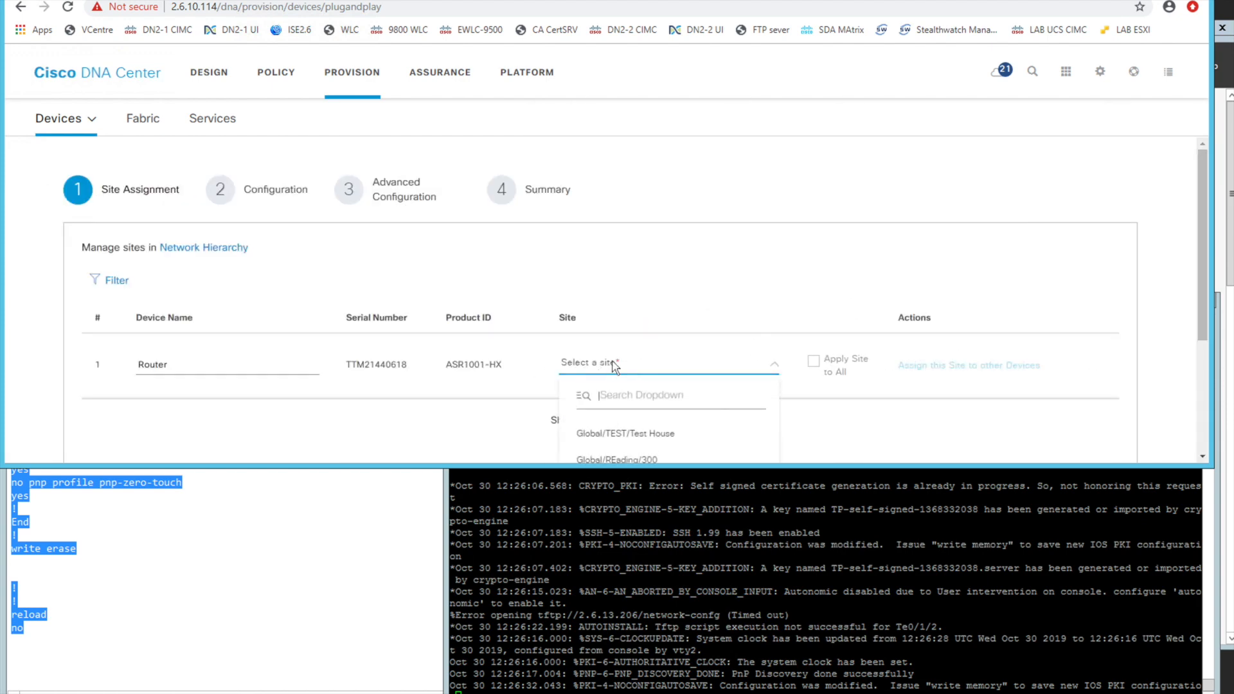
{"action": "left_click", "coordinate": [1170, 219]}
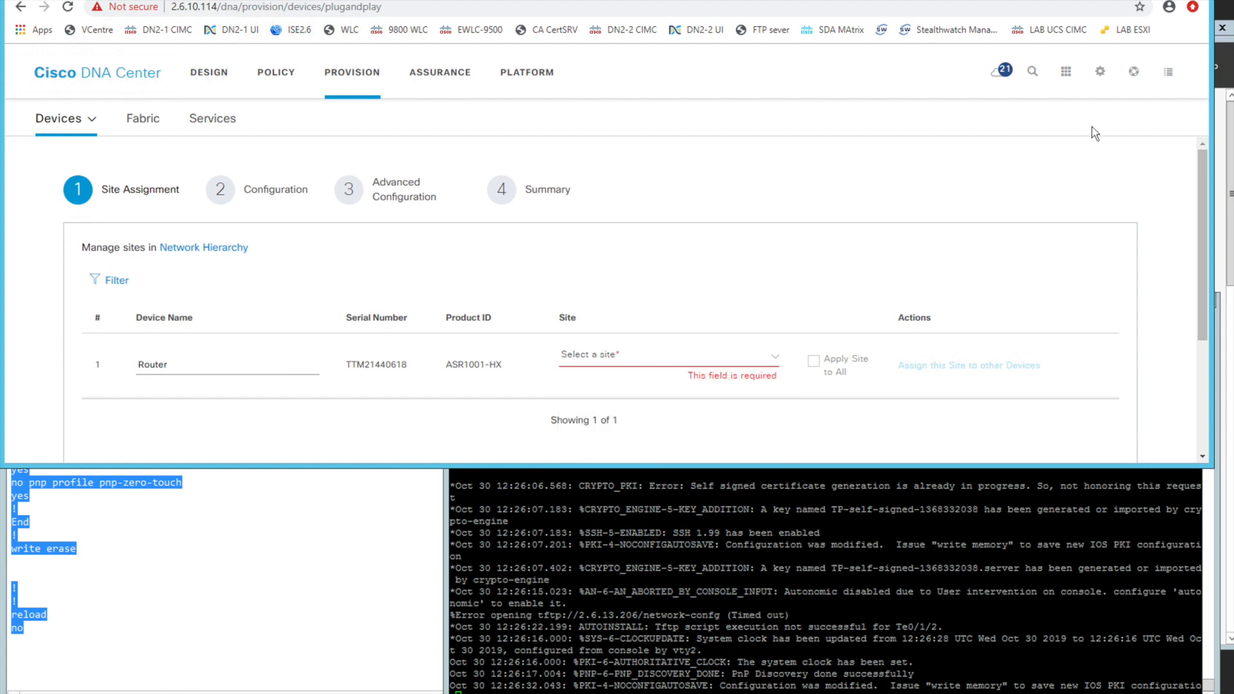
{"action": "scroll", "coordinate": [929, 227], "scroll_direction": "down", "scroll_amount": 3}
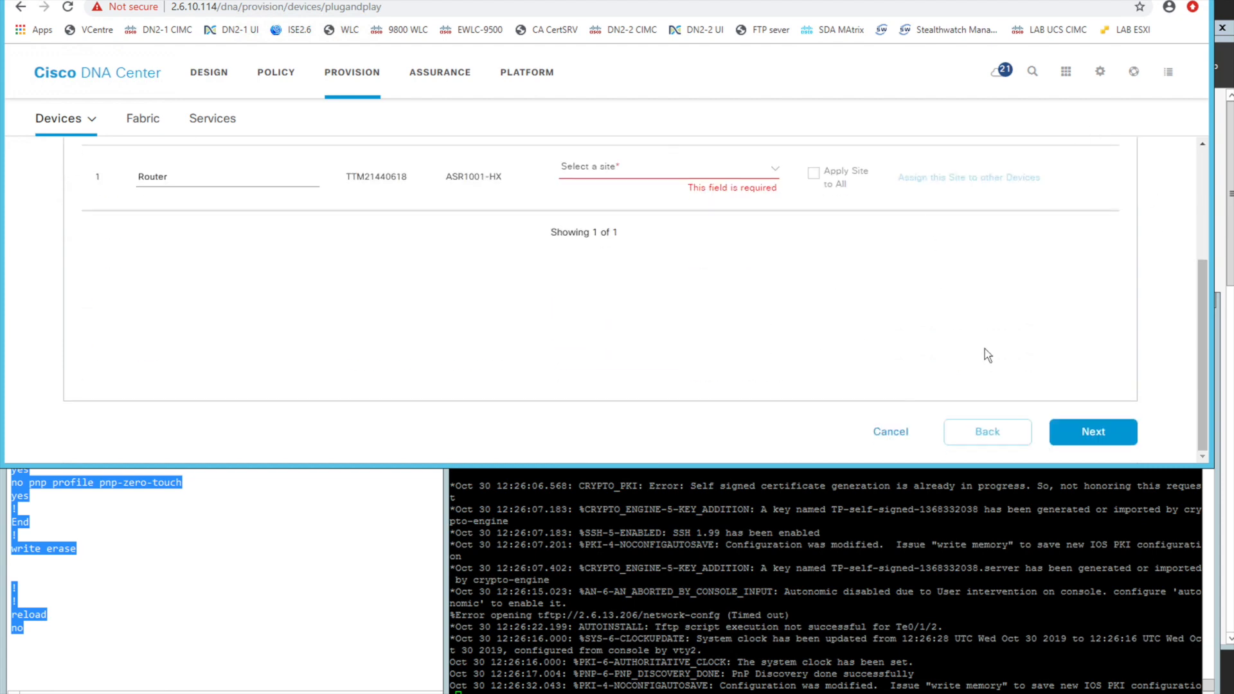
{"action": "left_click", "coordinate": [890, 433]}
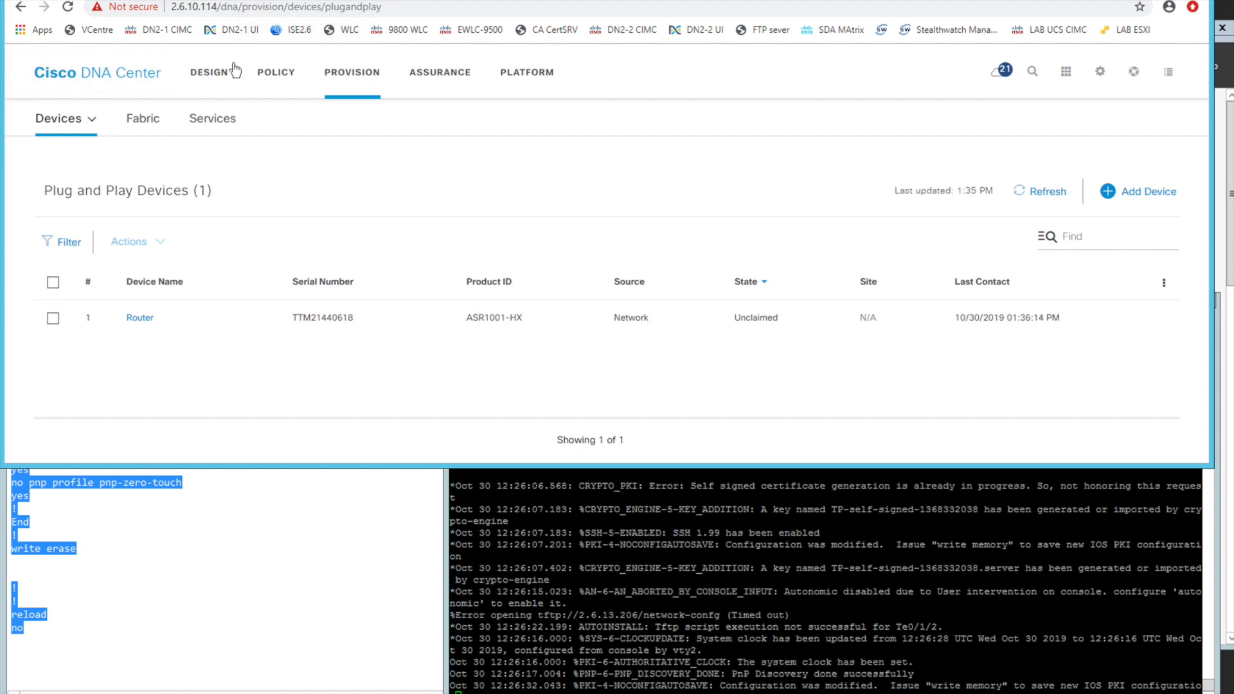
Open the network hierarchy at the Global level, view the form for adding an area, and close it
{"action": "left_click", "coordinate": [210, 74]}
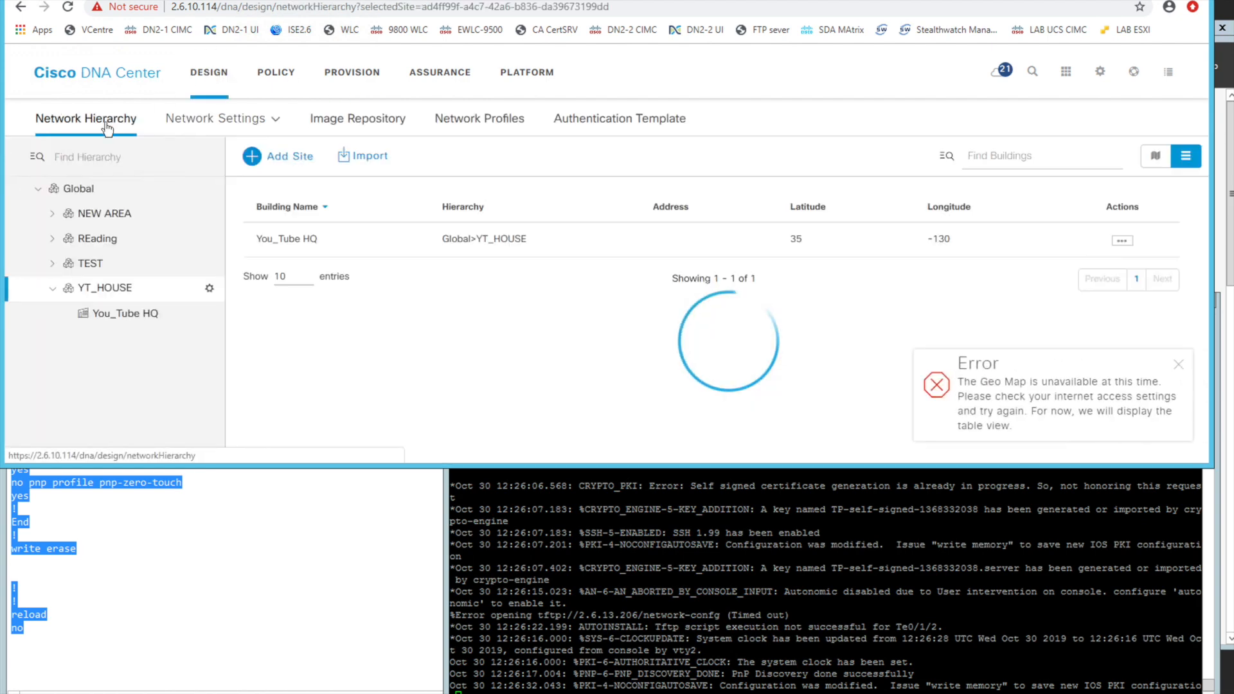
{"action": "left_click", "coordinate": [77, 188]}
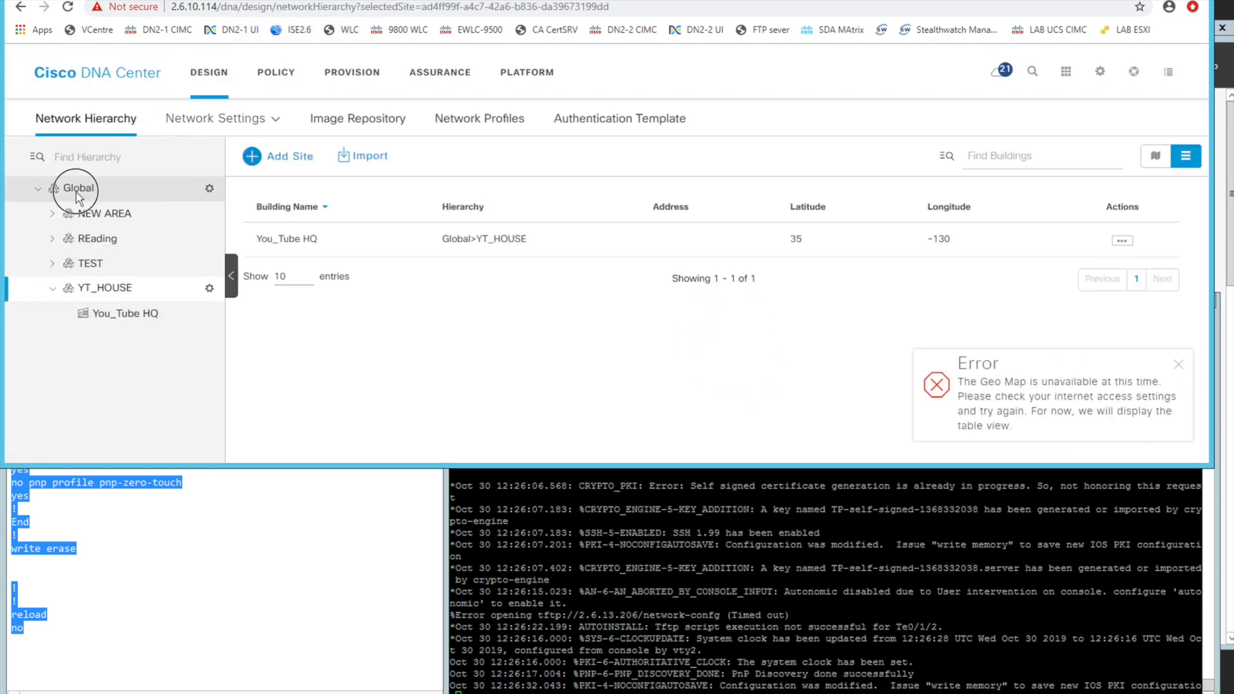
{"action": "left_click", "coordinate": [210, 190]}
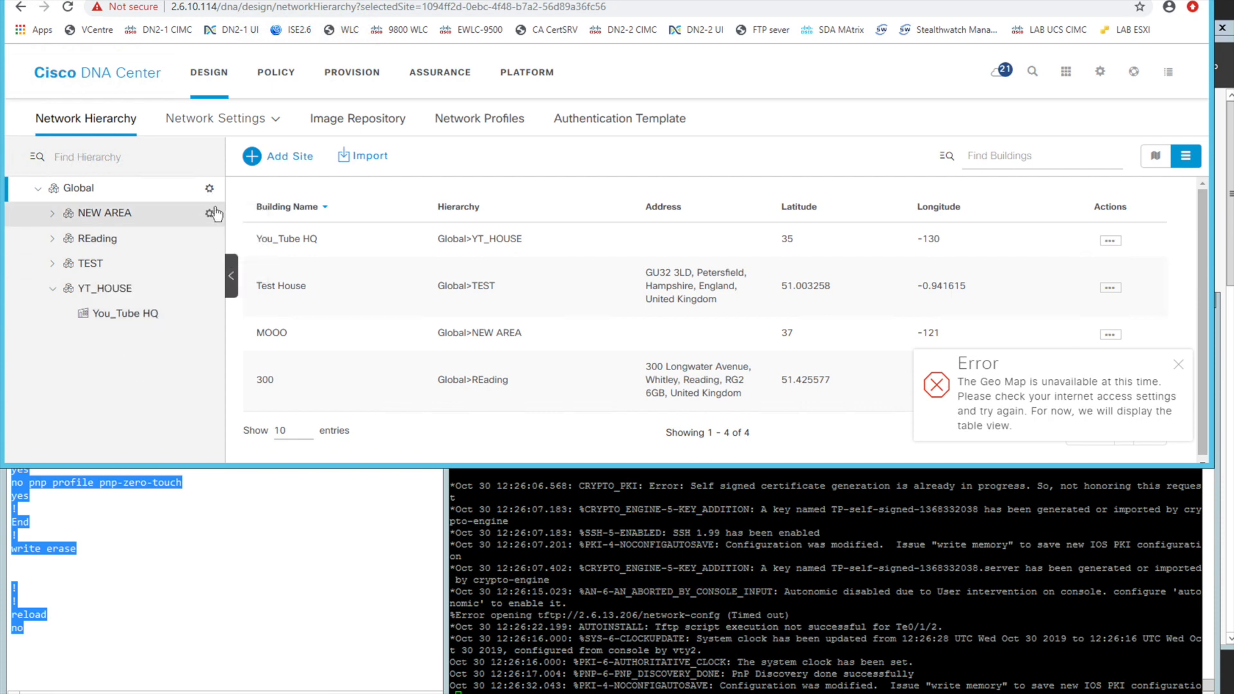
{"action": "left_click", "coordinate": [210, 189]}
{"action": "left_click", "coordinate": [187, 221]}
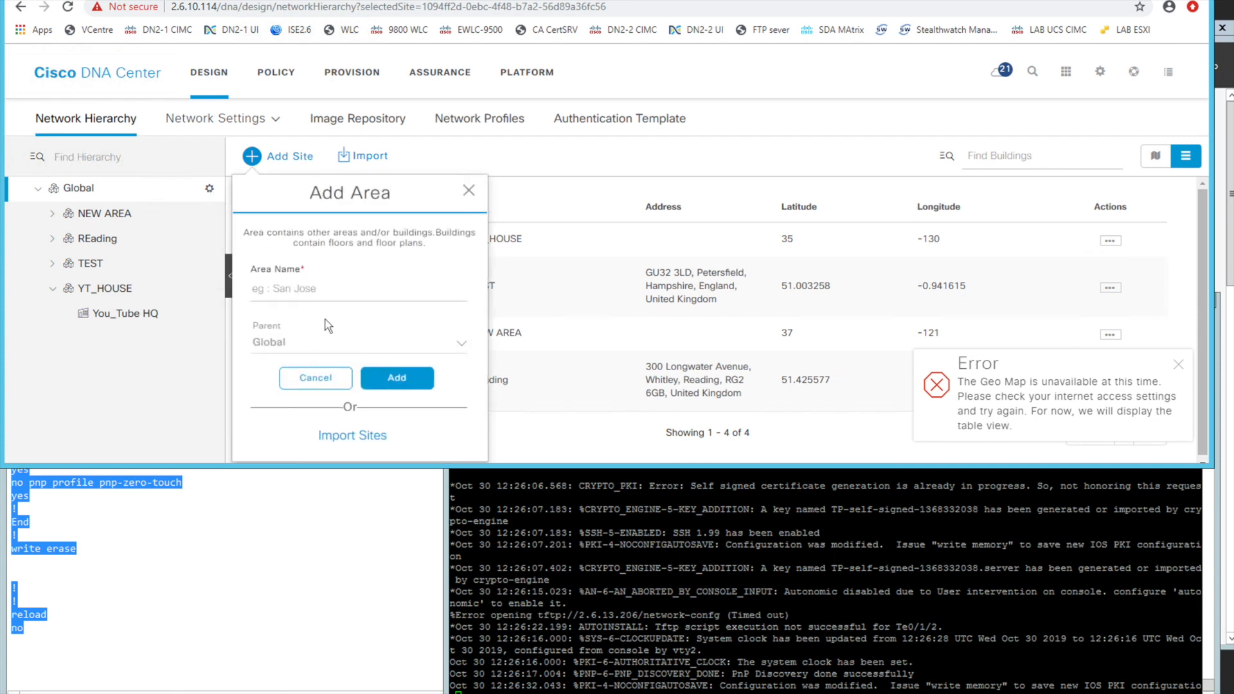
{"action": "left_click", "coordinate": [470, 191]}
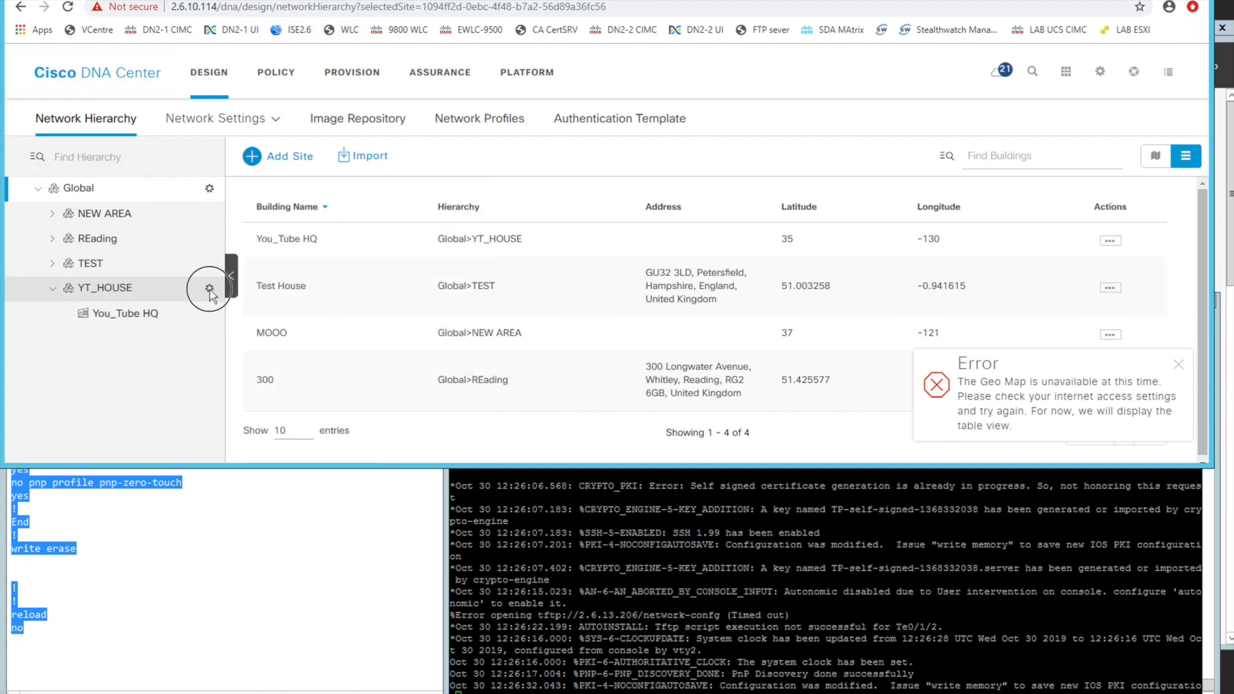
View the Add Building form for the YT_HOUSE area, checking its address, latitude and longitude fields, and cancel it
{"action": "left_click", "coordinate": [209, 288]}
{"action": "left_click", "coordinate": [206, 346]}
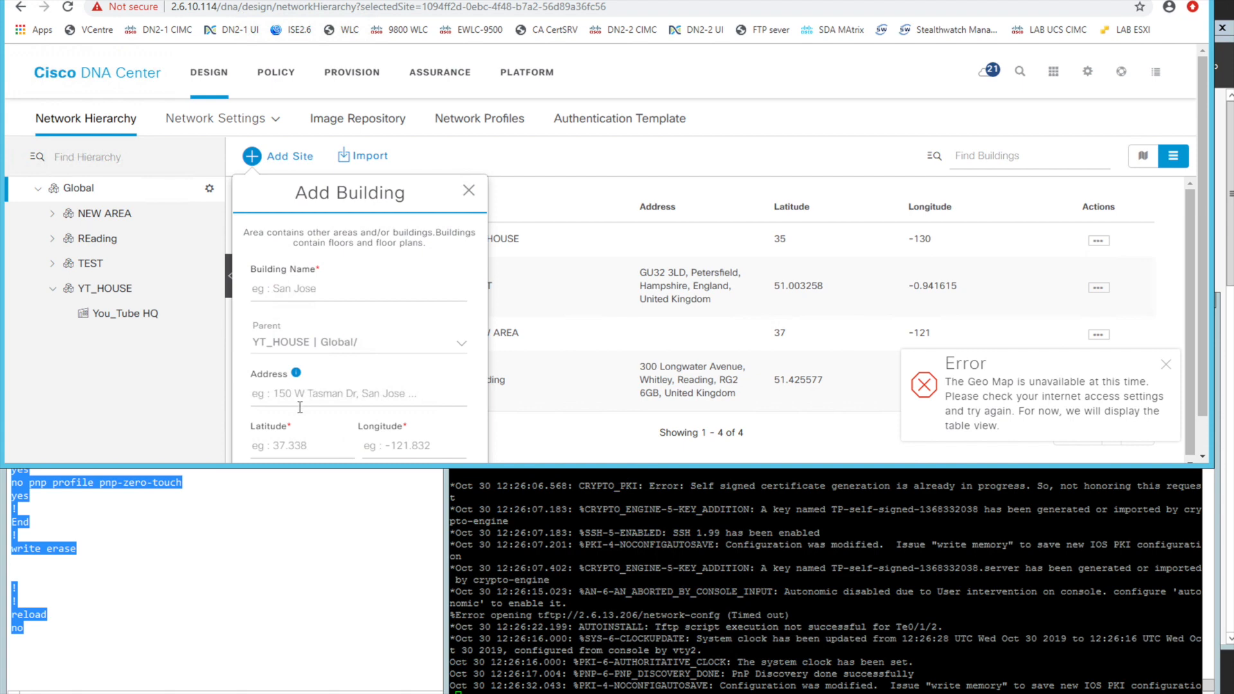
{"action": "scroll", "coordinate": [312, 388], "scroll_direction": "down", "scroll_amount": 1}
{"action": "left_click", "coordinate": [289, 353]}
{"action": "left_click", "coordinate": [281, 406]}
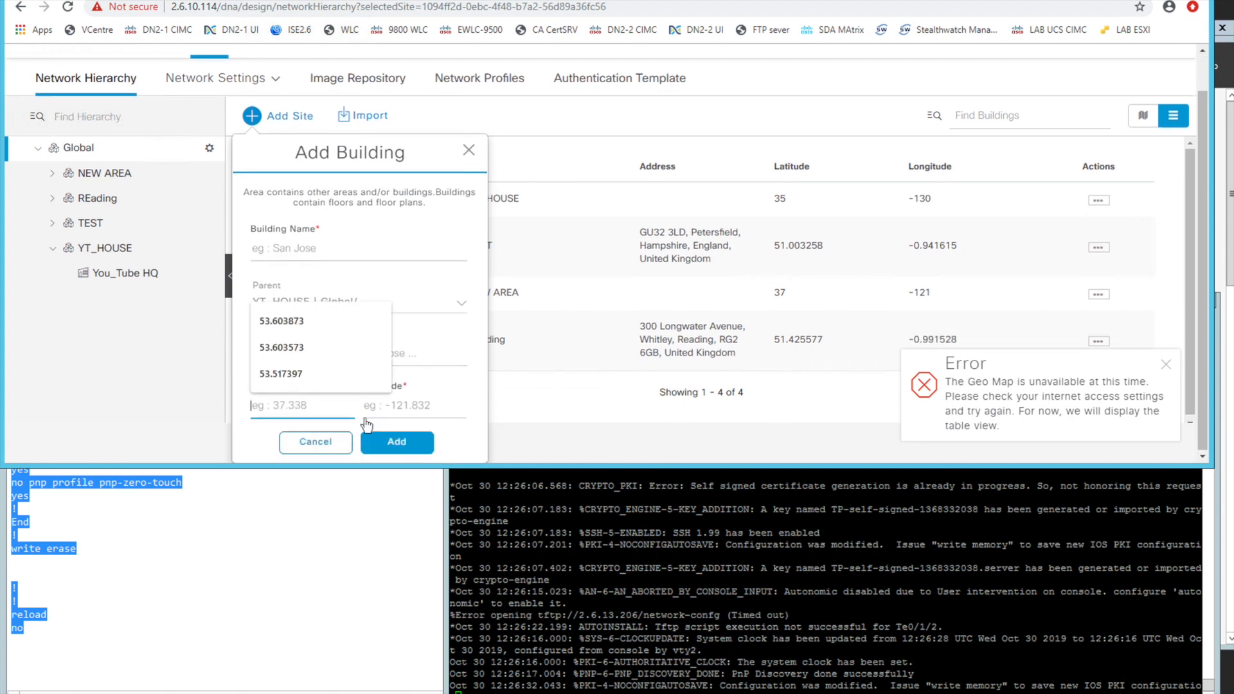
{"action": "left_click", "coordinate": [393, 411]}
{"action": "left_click", "coordinate": [316, 442]}
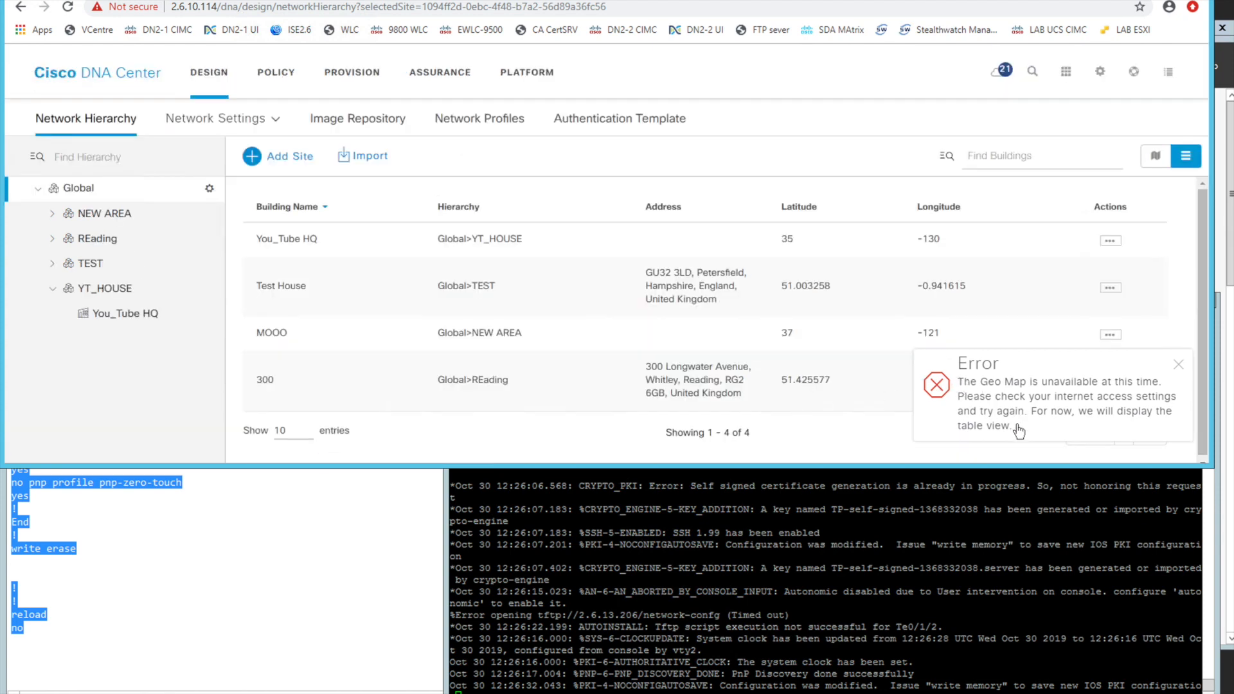
{"action": "left_click_drag", "start_coordinate": [982, 410], "coordinate": [960, 382]}
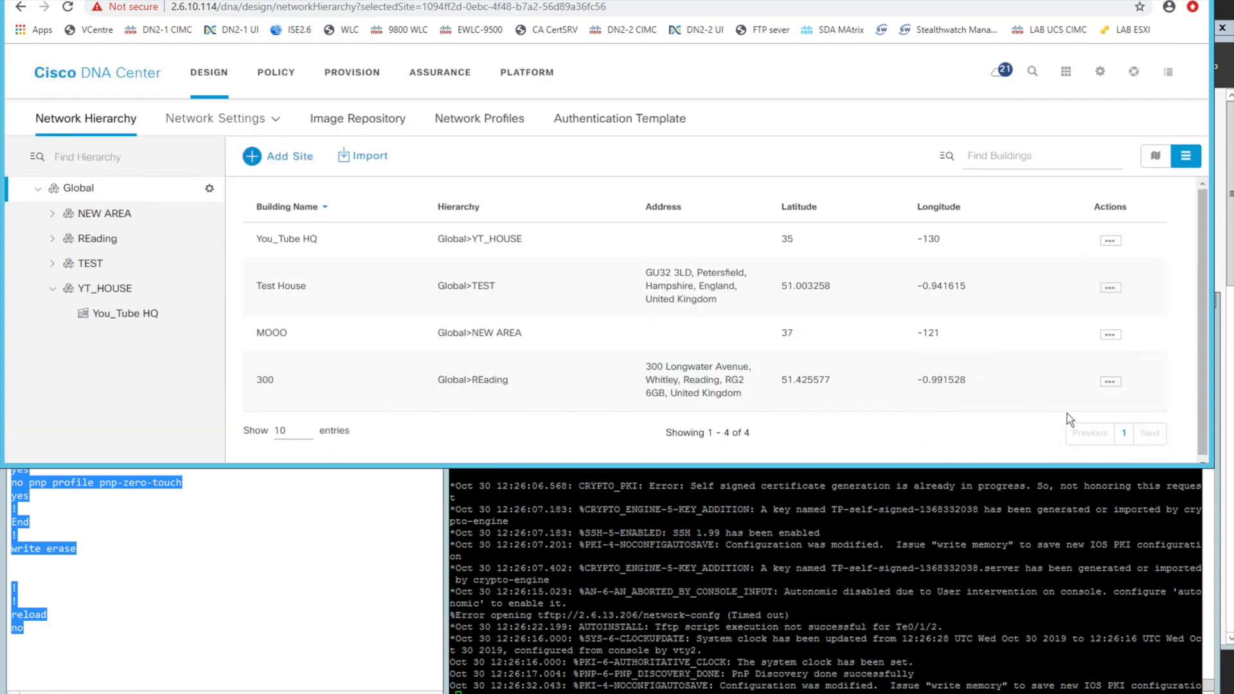
Look at the actions available for the You_Tube HQ building and for its parent area YT_HOUSE
{"action": "left_click", "coordinate": [117, 316]}
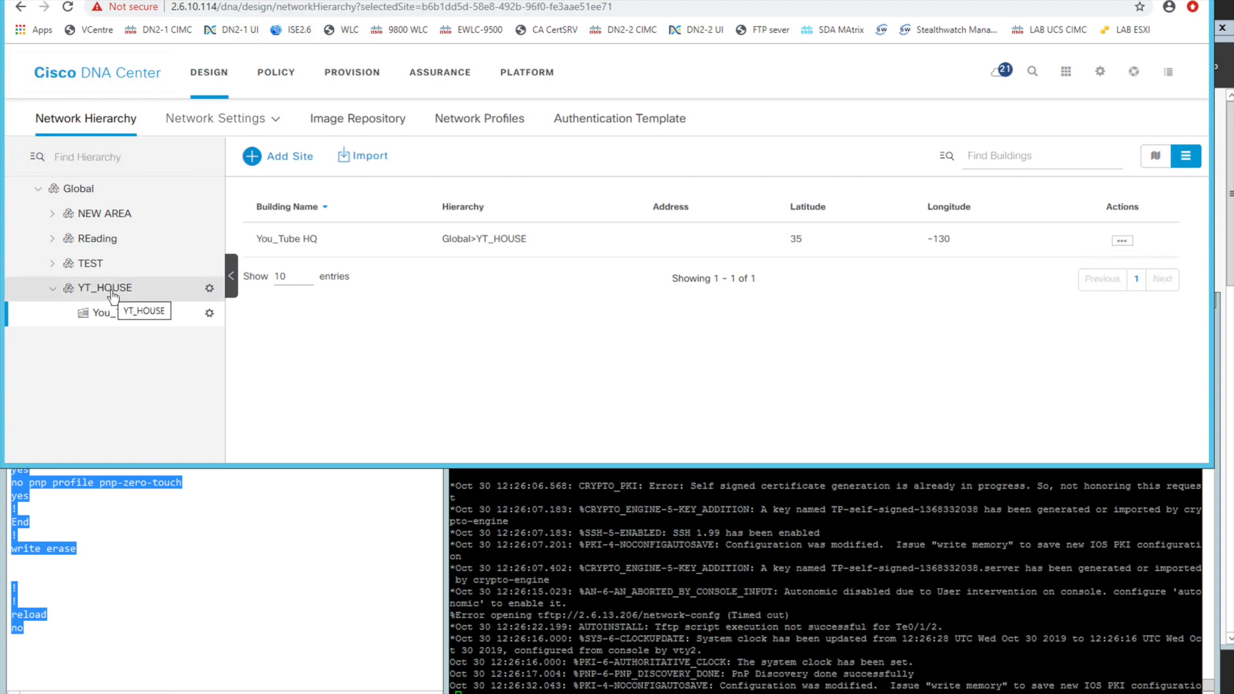
{"action": "left_click", "coordinate": [211, 318]}
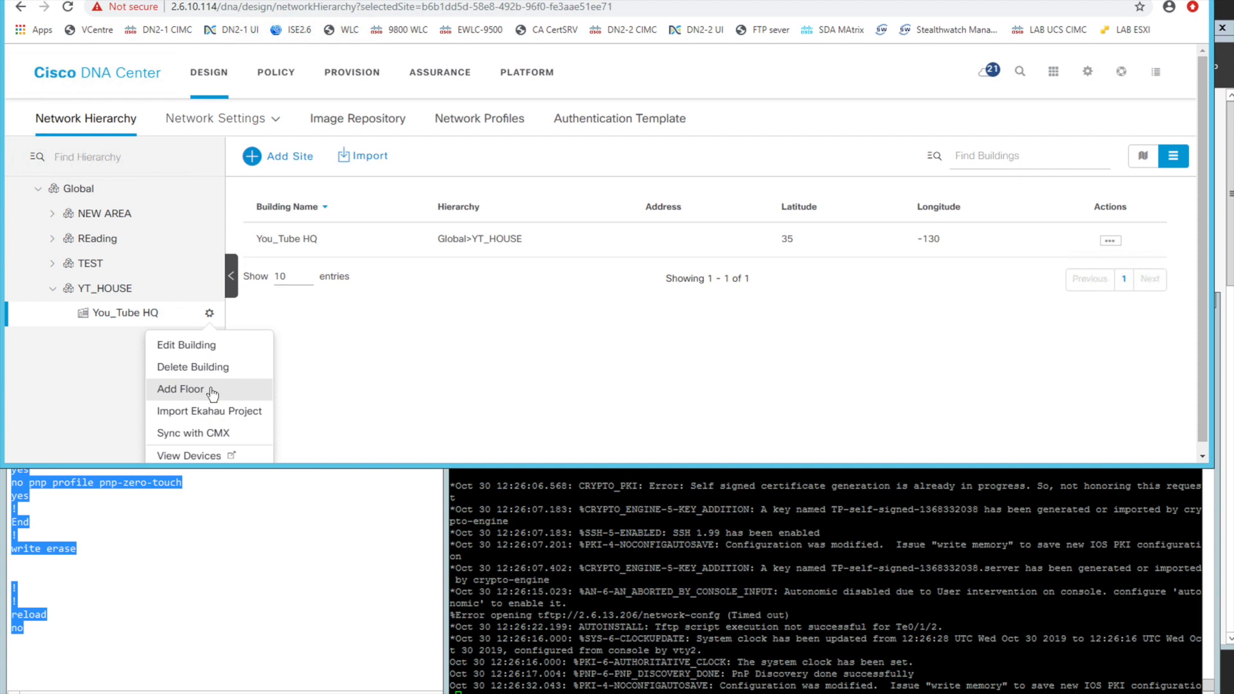
{"action": "left_click", "coordinate": [209, 289]}
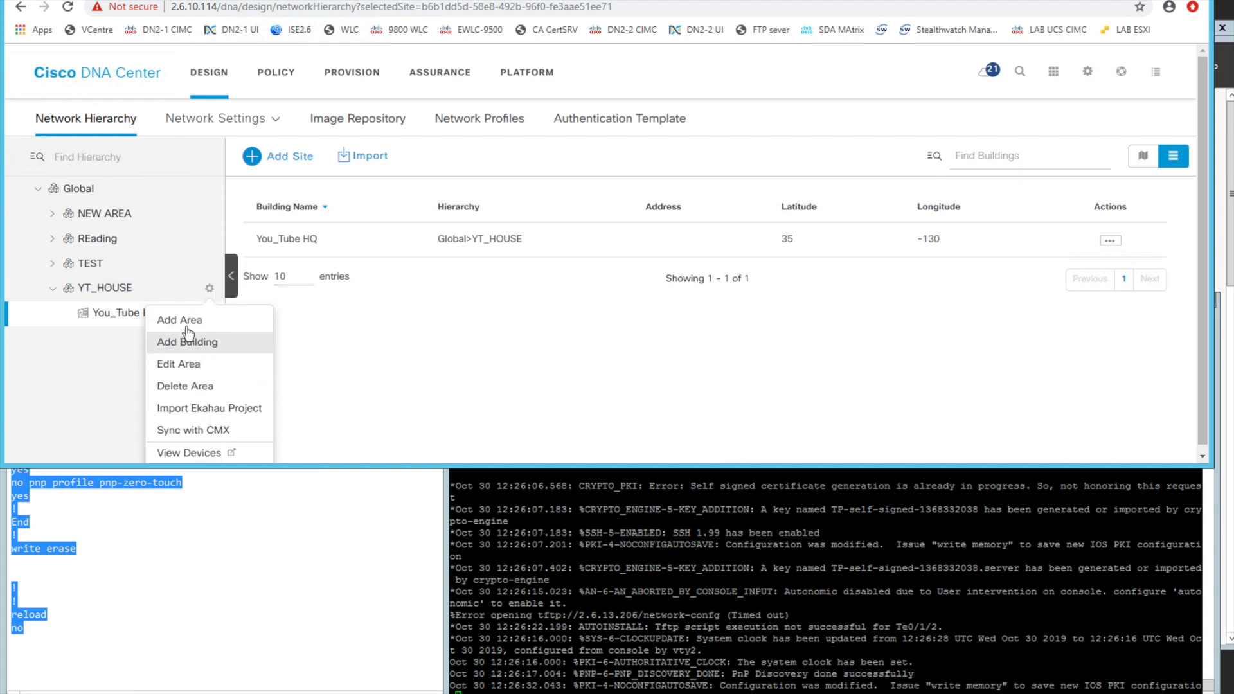
{"action": "left_click", "coordinate": [117, 356]}
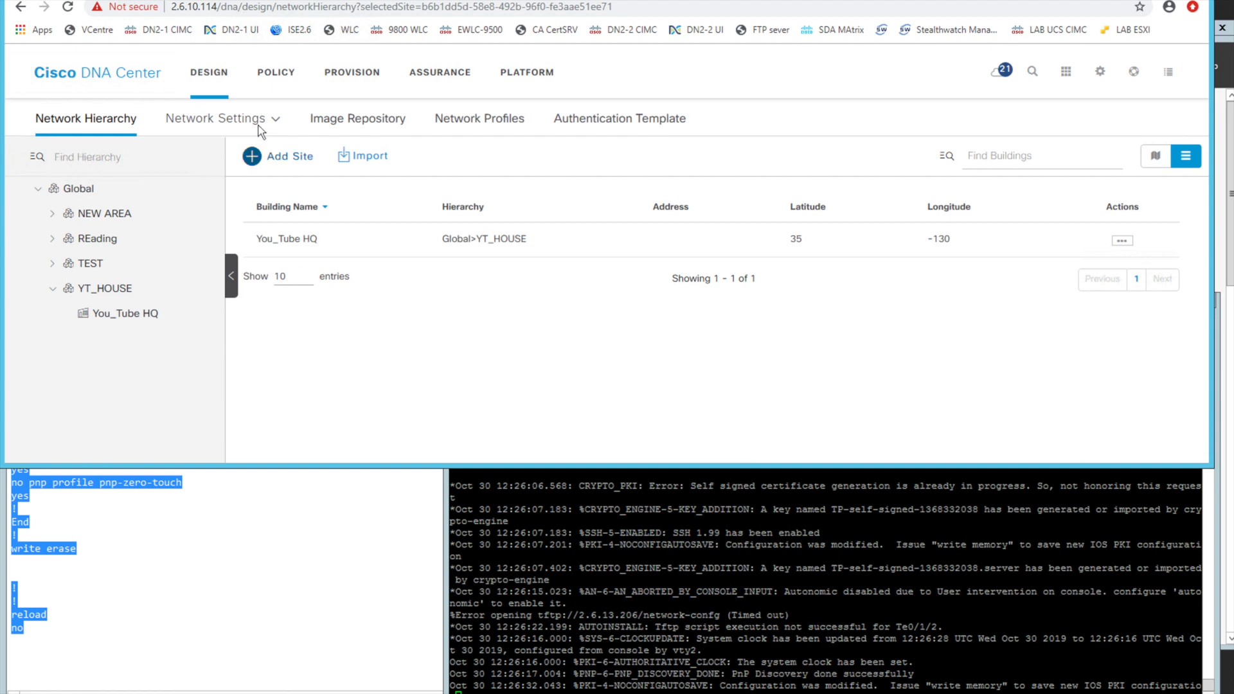
Open the device credentials for the You_Tube HQ building and review its CLI and SNMP credentials
{"action": "mouse_move", "coordinate": [259, 125]}
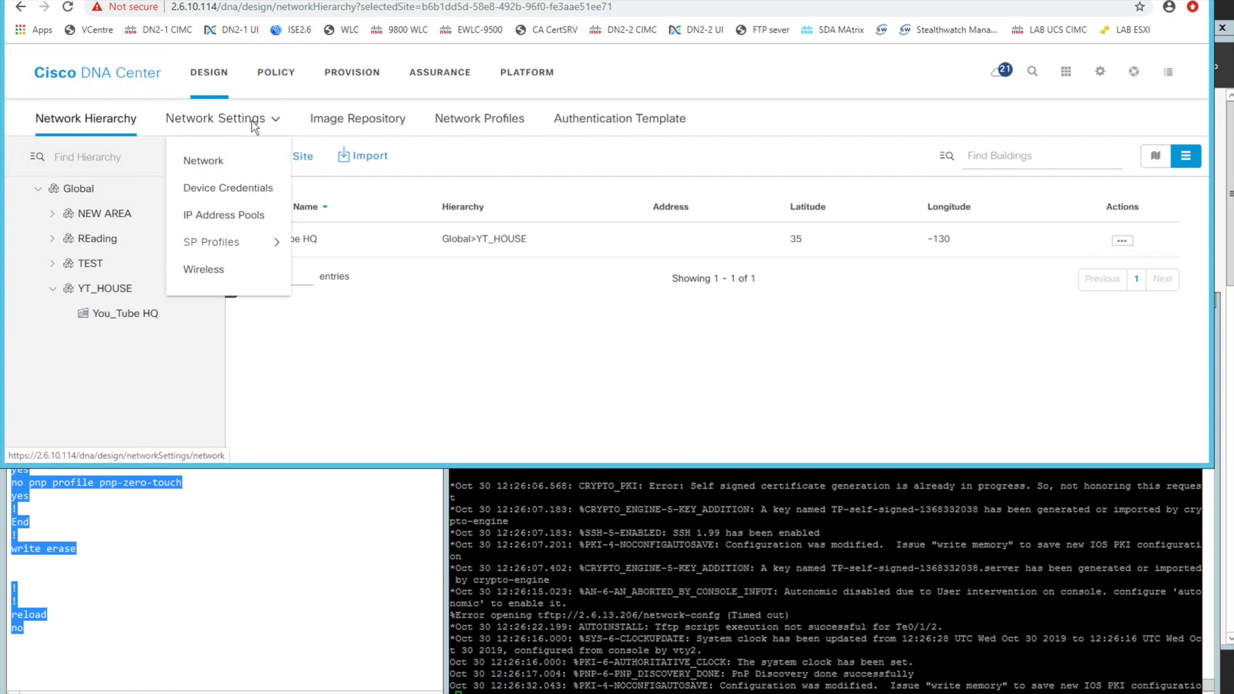
{"action": "left_click", "coordinate": [239, 198]}
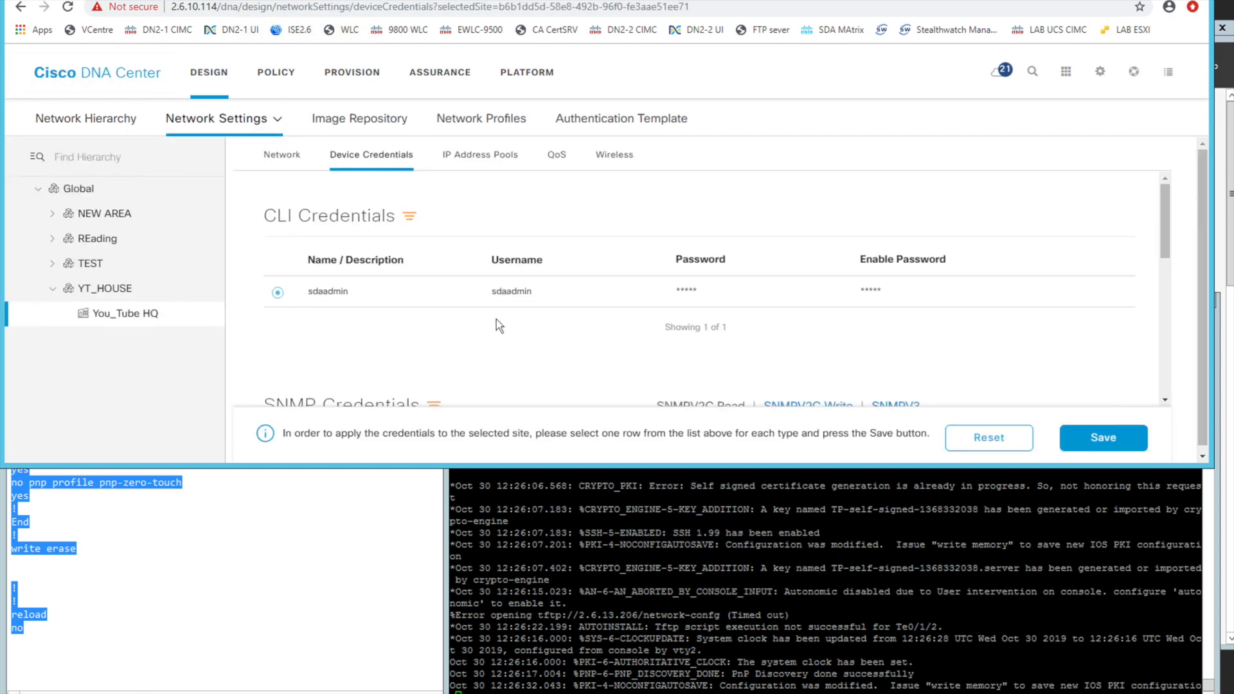
{"action": "double_click", "coordinate": [330, 292]}
{"action": "left_click", "coordinate": [619, 361]}
{"action": "scroll", "coordinate": [1058, 373], "scroll_direction": "down", "scroll_amount": 2}
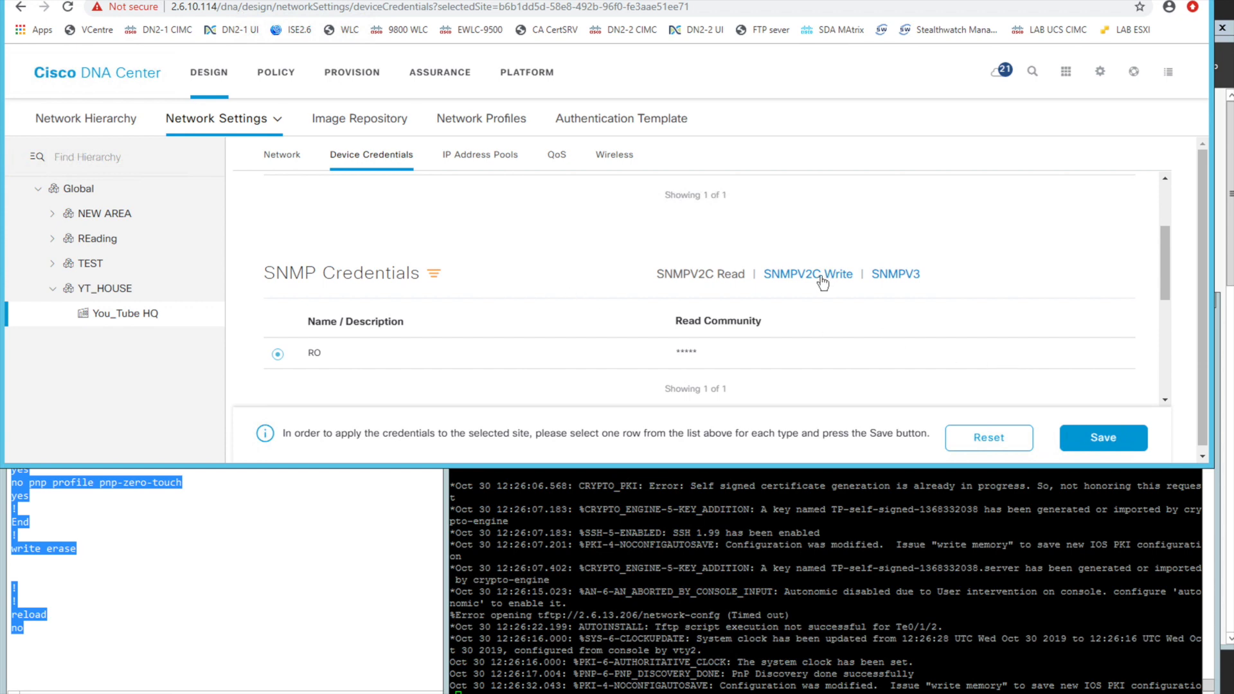
{"action": "scroll", "coordinate": [1005, 289], "scroll_direction": "up", "scroll_amount": 2}
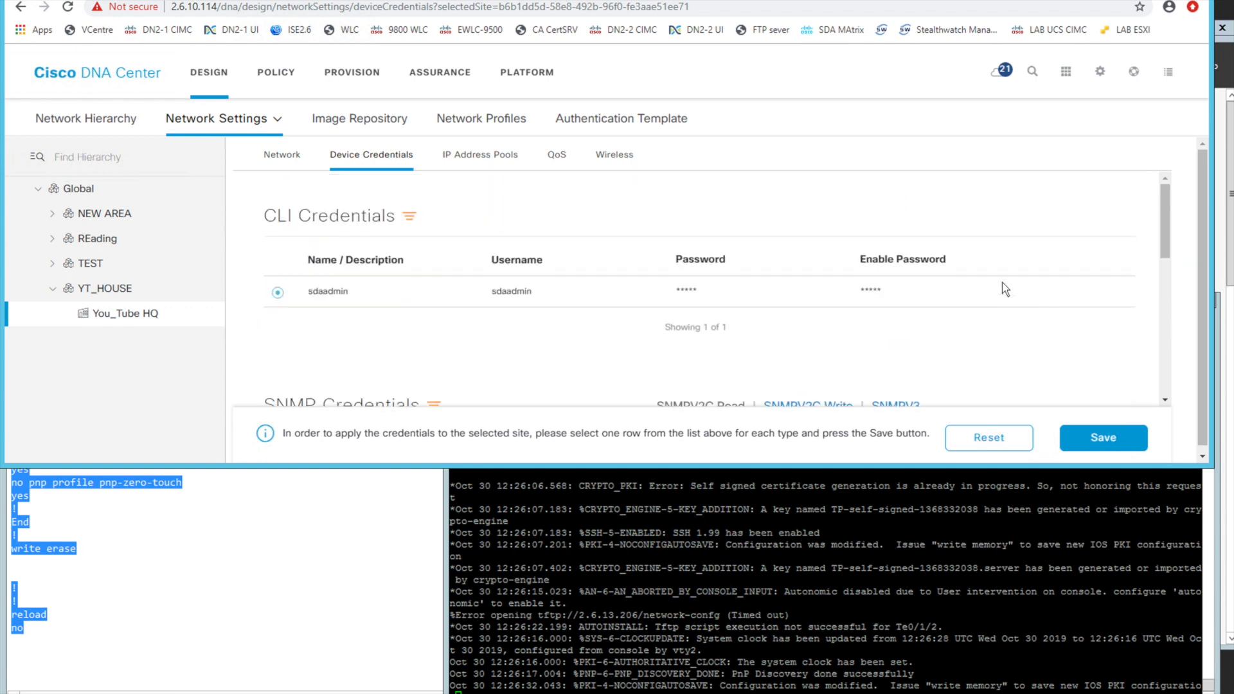
Switch the device credentials to the Global level and check the options for adding and editing CLI credentials
{"action": "left_click", "coordinate": [80, 188]}
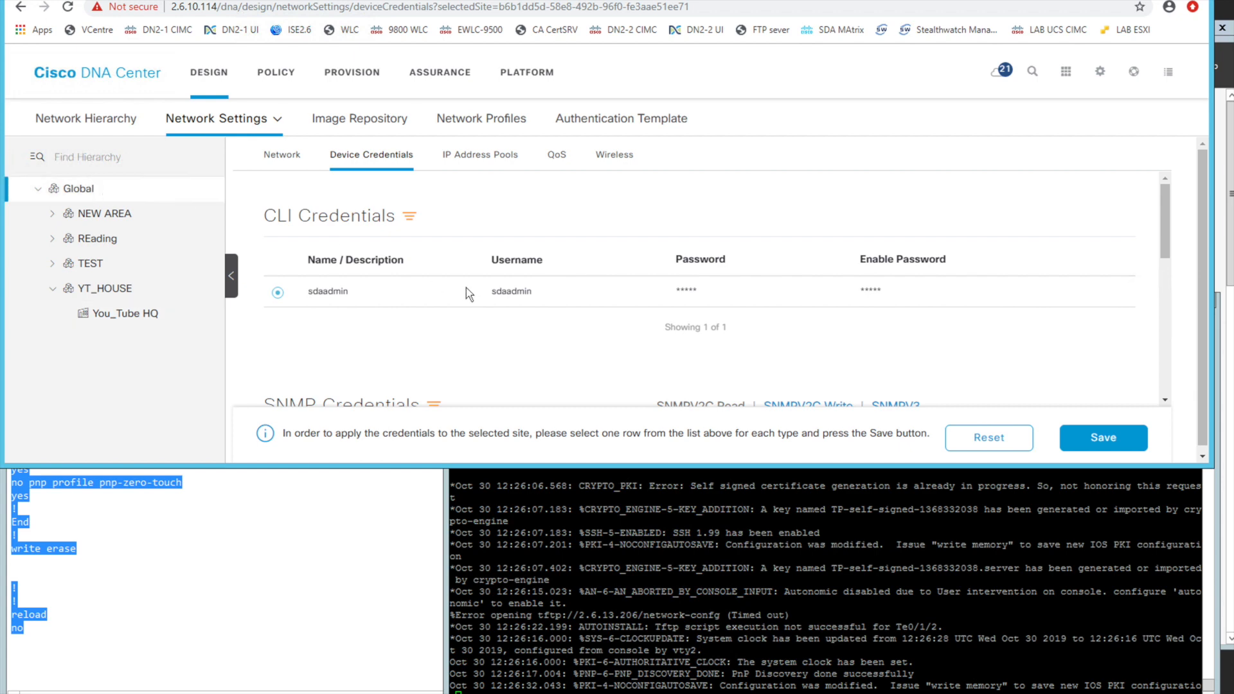
{"action": "left_click", "coordinate": [1087, 214]}
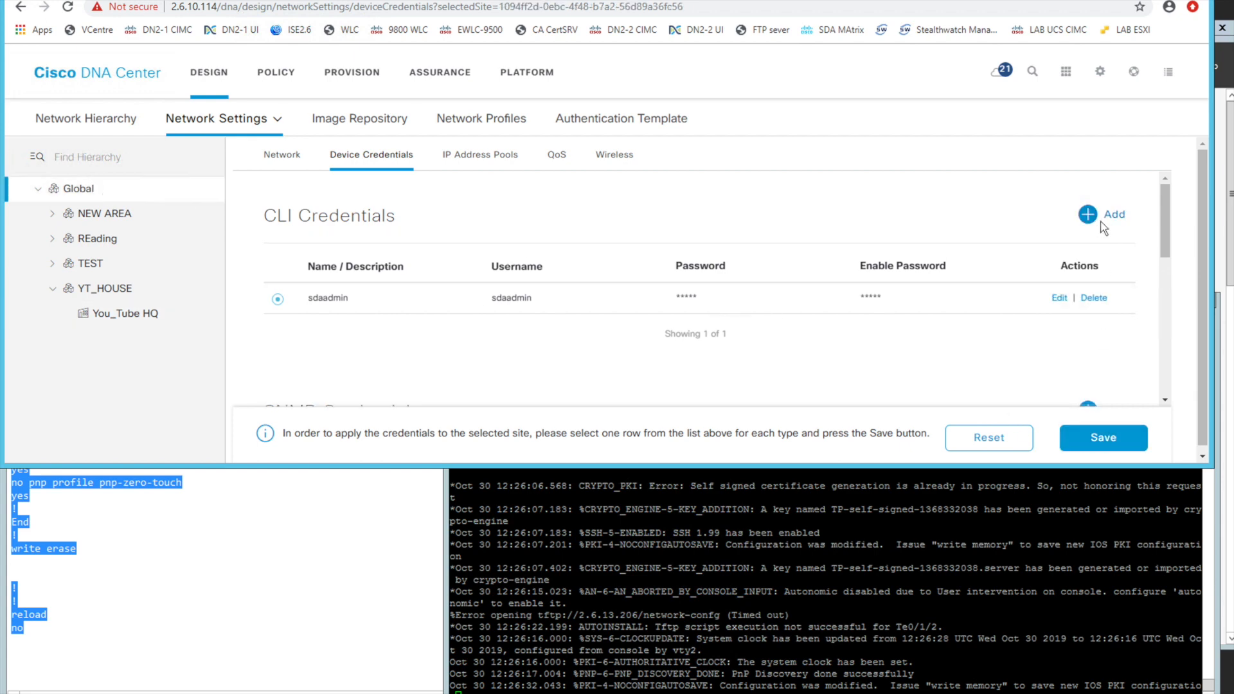
{"action": "left_click", "coordinate": [572, 420]}
Open the provisioned device inventory, sort it by device family, and look through its device details, from reachability to device series
{"action": "left_click", "coordinate": [347, 81]}
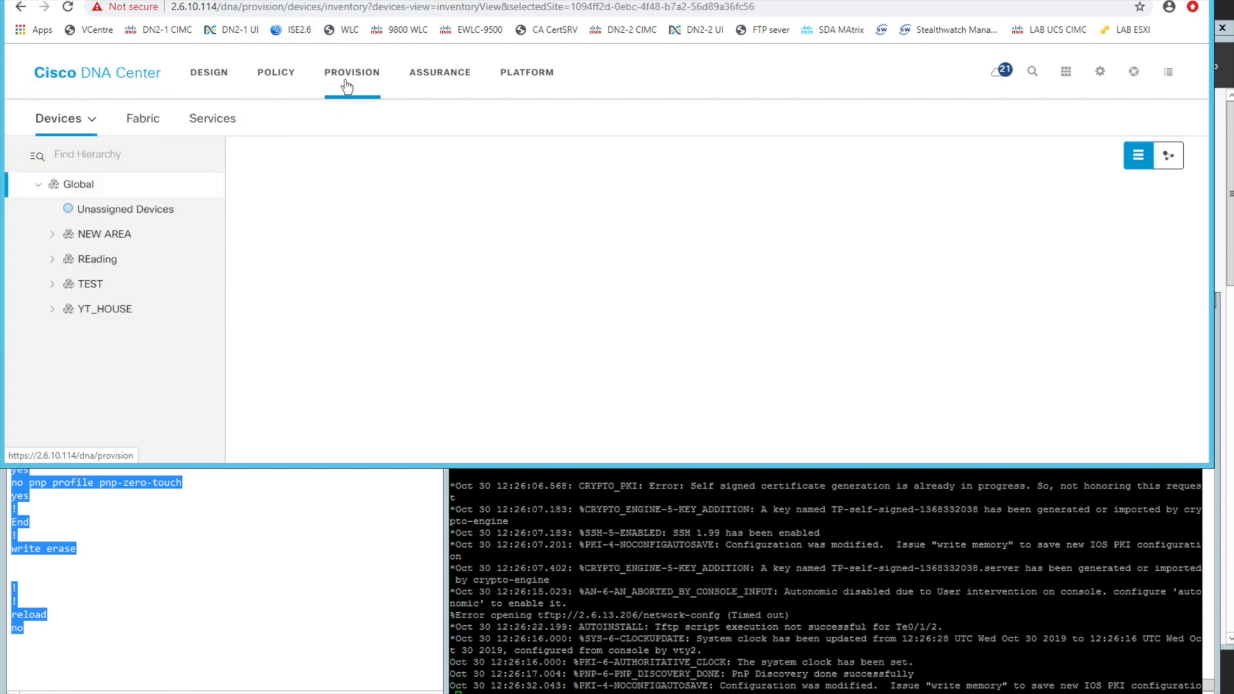
{"action": "left_click", "coordinate": [327, 166]}
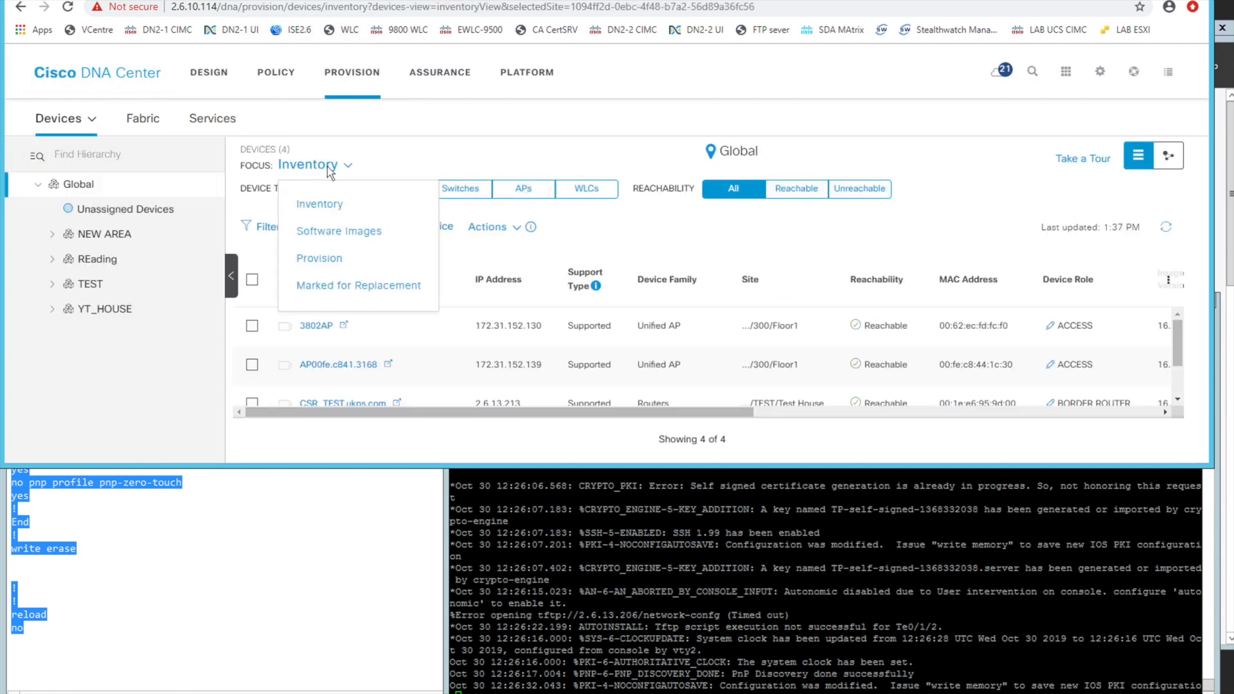
{"action": "left_click", "coordinate": [479, 283]}
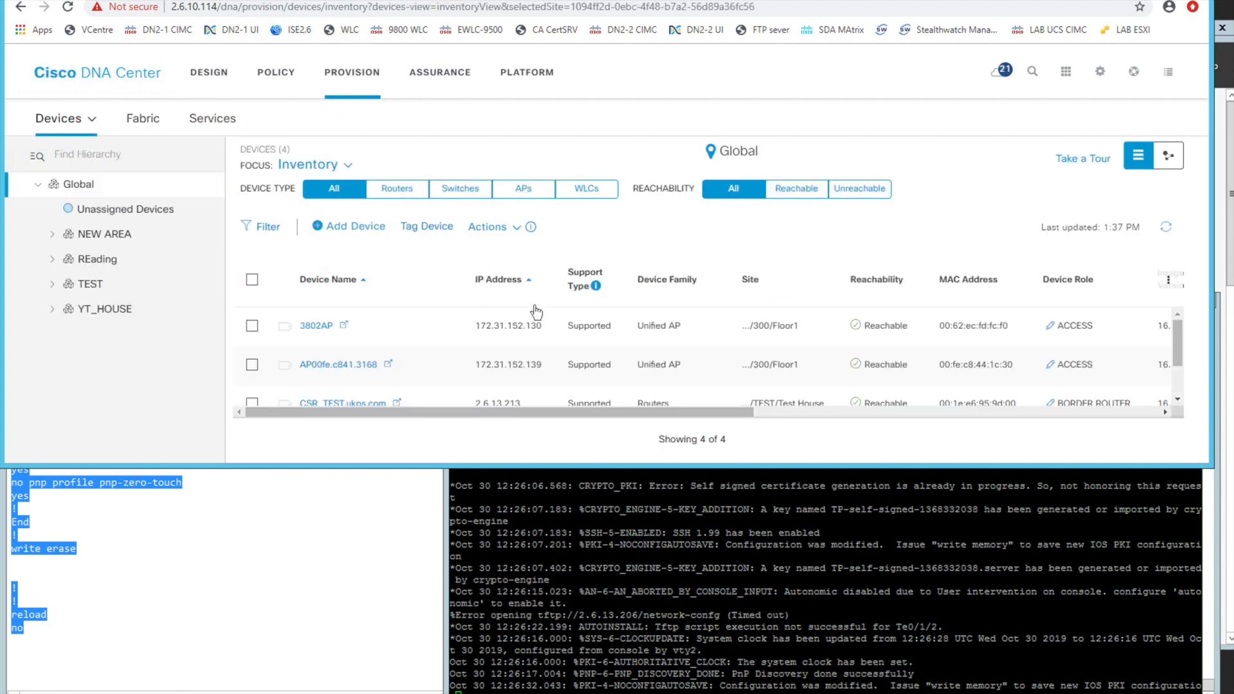
{"action": "left_click", "coordinate": [669, 269]}
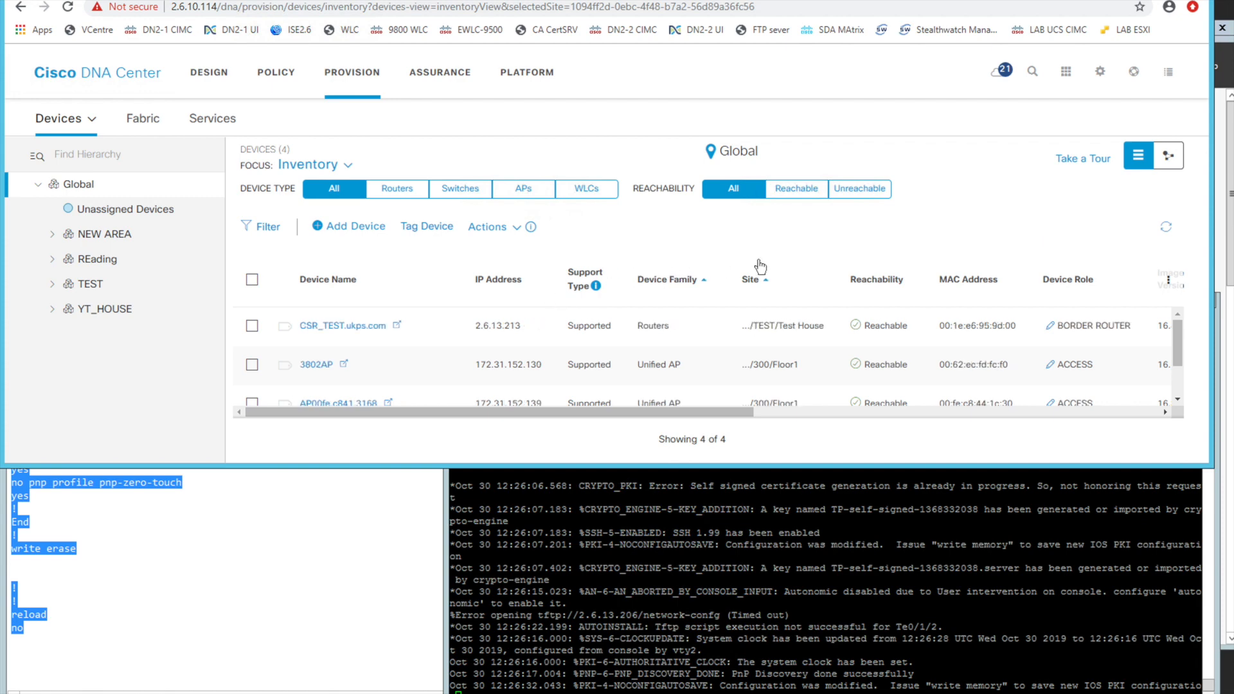
{"action": "scroll", "coordinate": [827, 355], "scroll_direction": "down", "scroll_amount": 2}
{"action": "scroll", "coordinate": [827, 355], "scroll_direction": "up", "scroll_amount": 2}
{"action": "scroll", "coordinate": [827, 355], "scroll_direction": "right", "scroll_amount": 10}
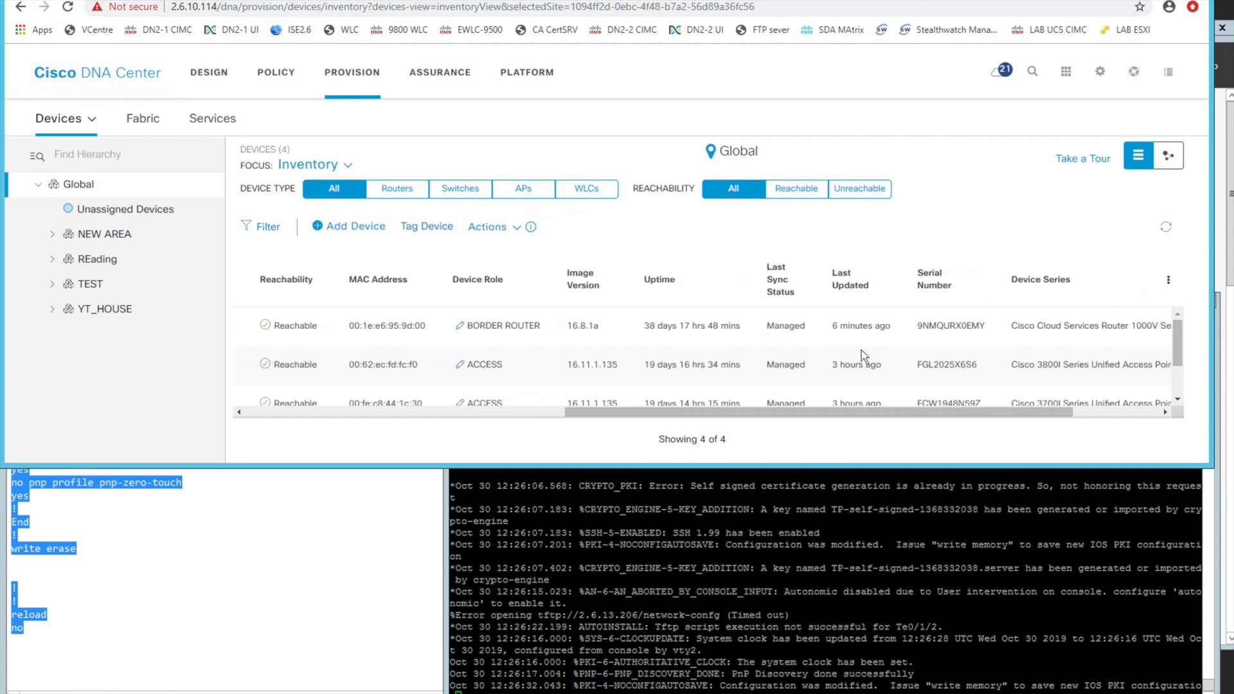
{"action": "scroll", "coordinate": [862, 350], "scroll_direction": "left", "scroll_amount": 10}
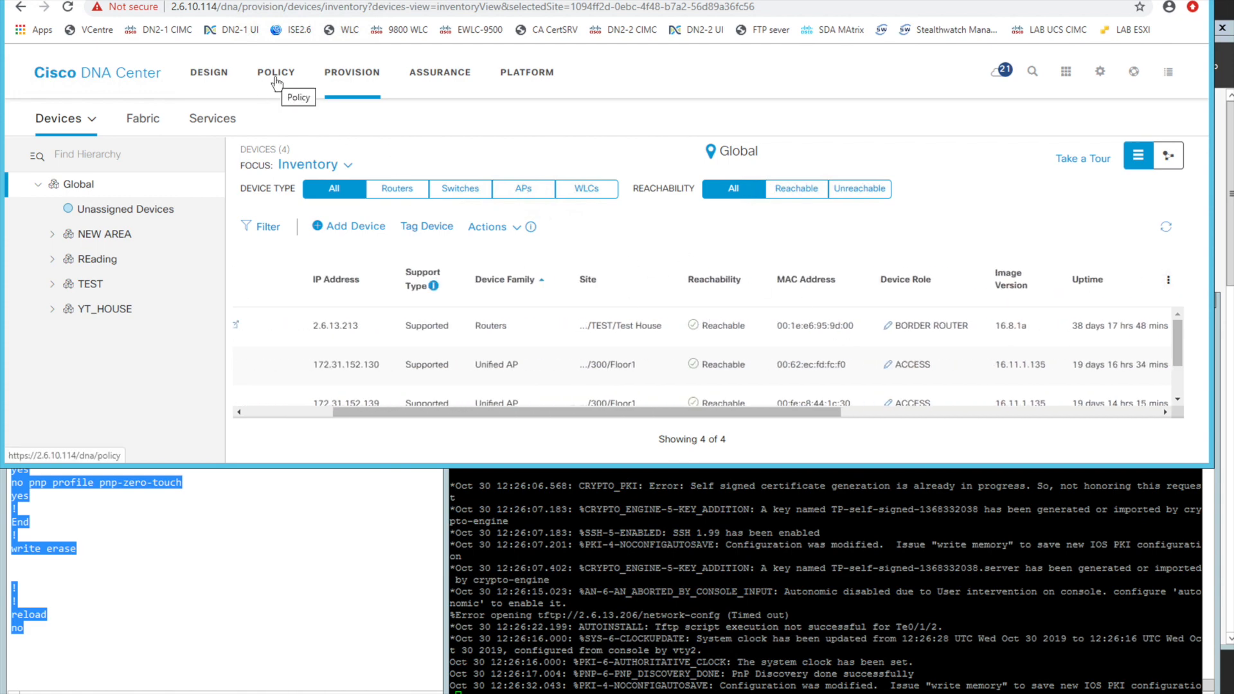
Reopen the Global device credentials and enlarge the browser window to show the CLI and SNMP credentials together
{"action": "left_click", "coordinate": [210, 76]}
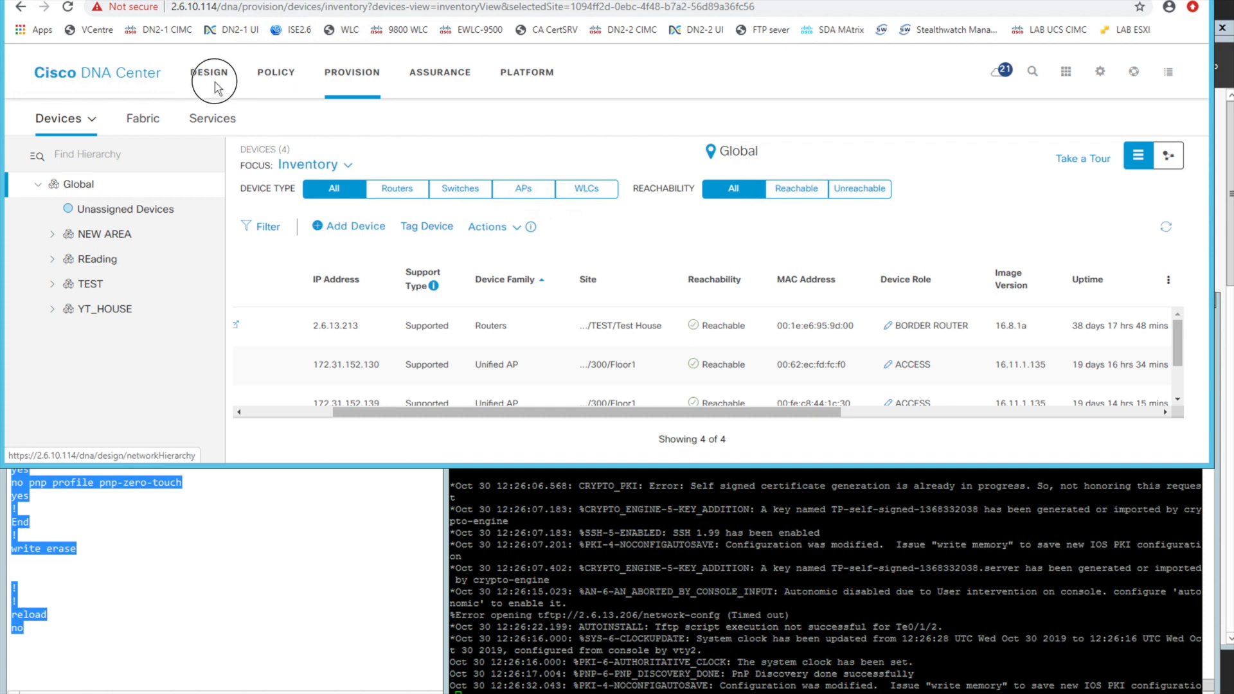
{"action": "mouse_move", "coordinate": [230, 125]}
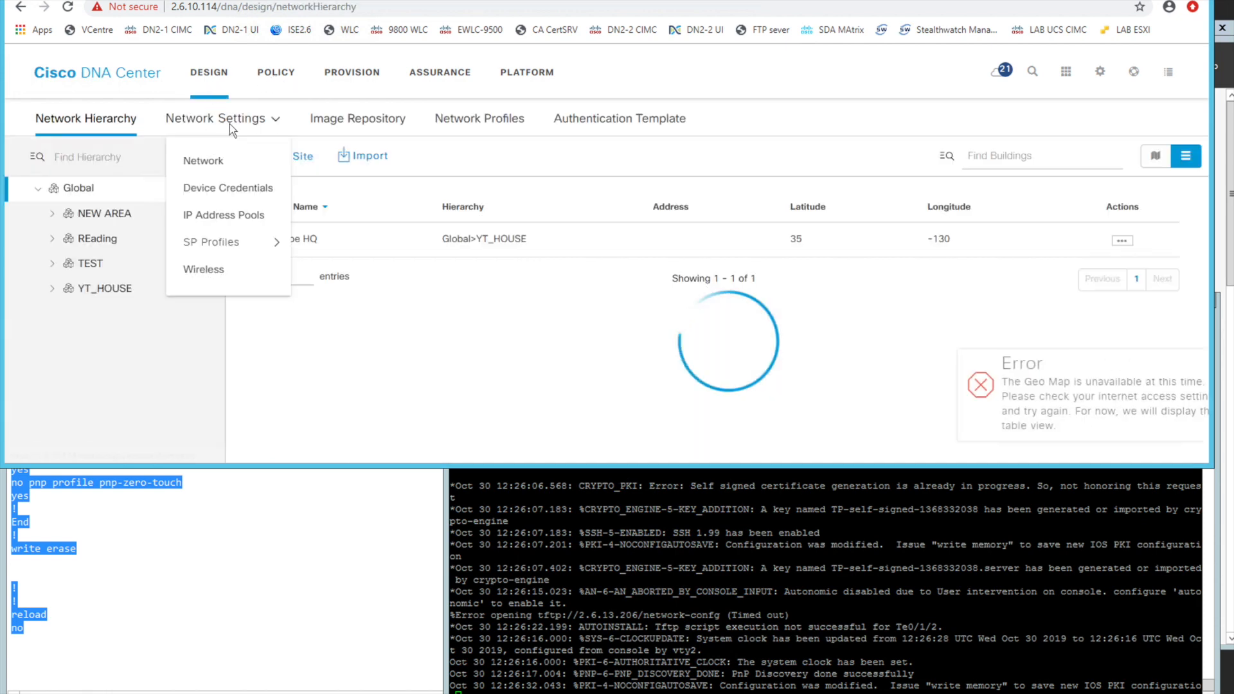
{"action": "left_click", "coordinate": [228, 188]}
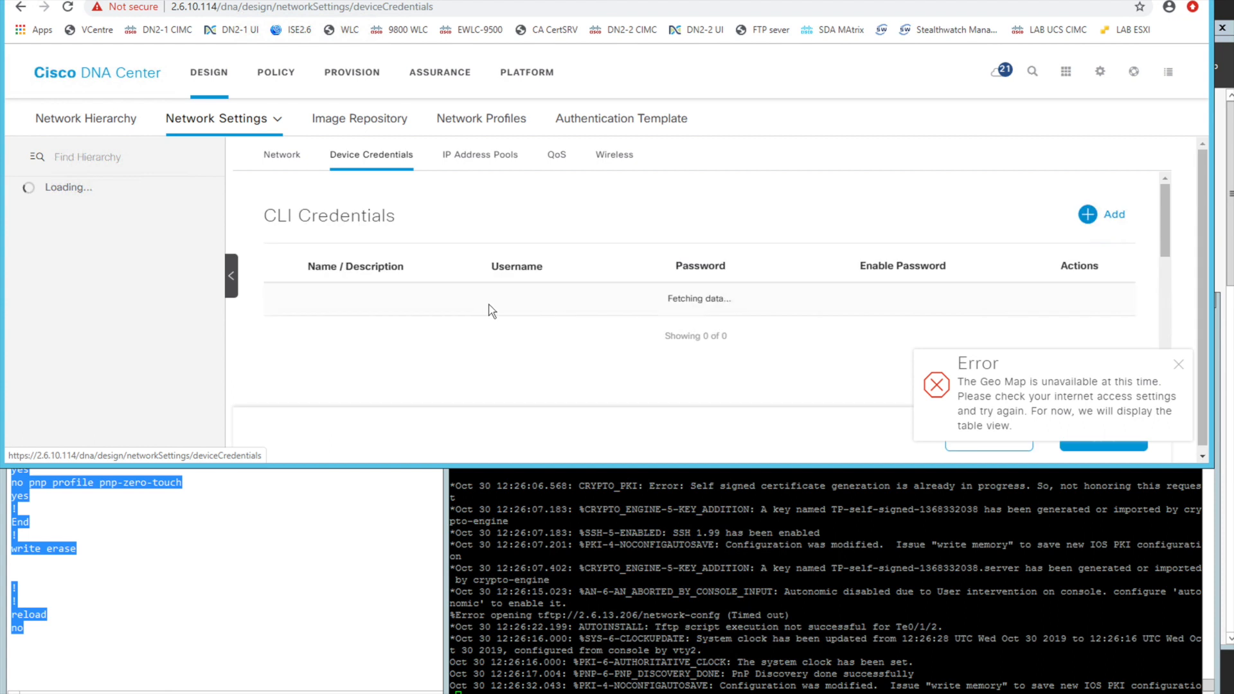
{"action": "left_click", "coordinate": [1177, 366]}
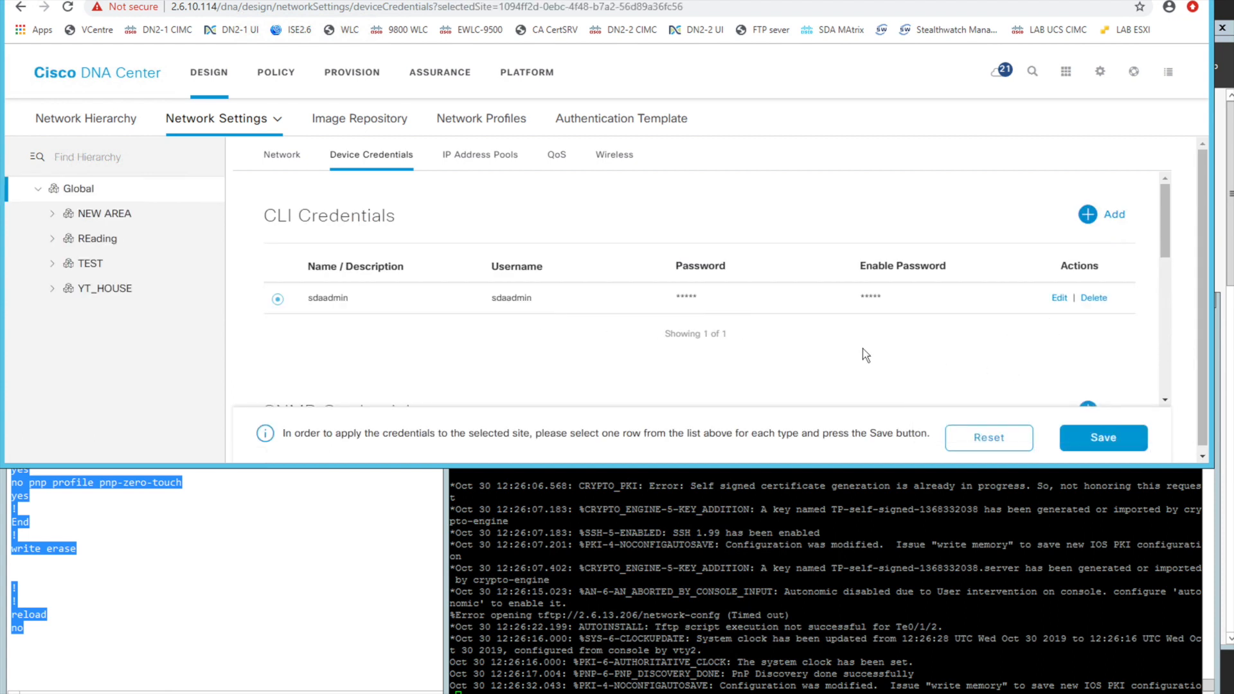
{"action": "left_click_drag", "start_coordinate": [637, 467], "coordinate": [637, 605]}
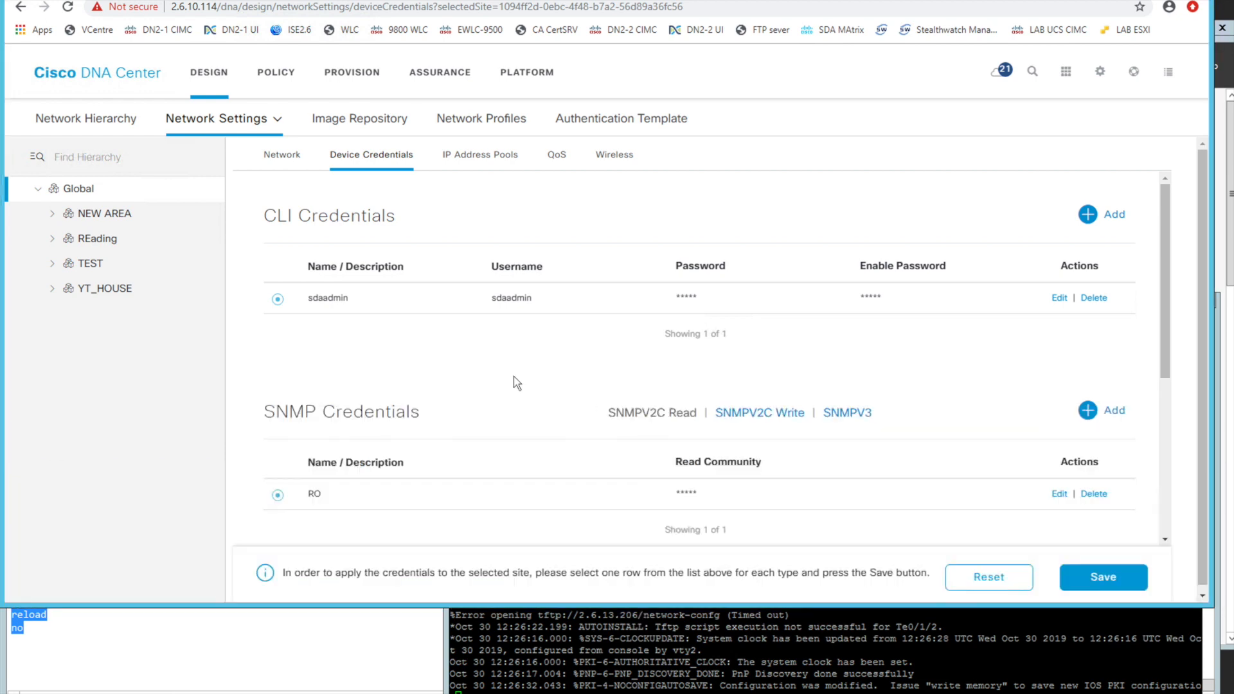
Review the Global network settings for the AAA, DHCP, DNS, syslog and SNMP servers, including the Cisco DNA Center server options
{"action": "left_click", "coordinate": [286, 166]}
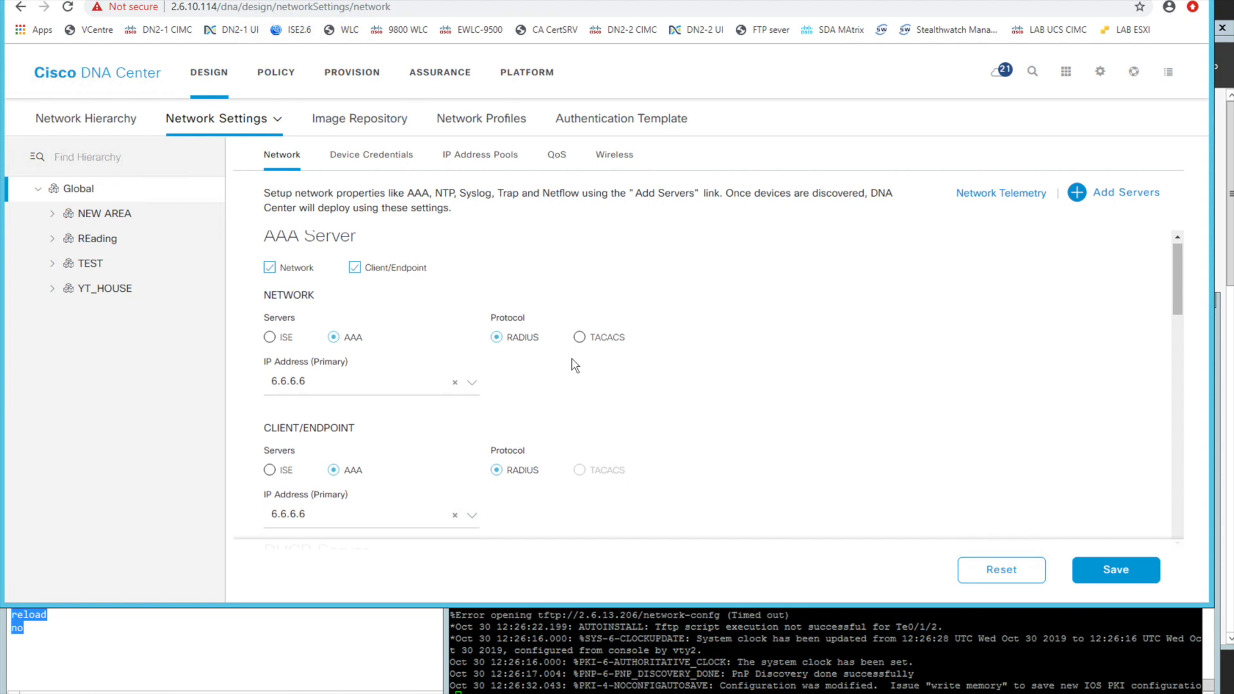
{"action": "scroll", "coordinate": [479, 358], "scroll_direction": "down", "scroll_amount": 1}
{"action": "scroll", "coordinate": [475, 352], "scroll_direction": "down", "scroll_amount": 10}
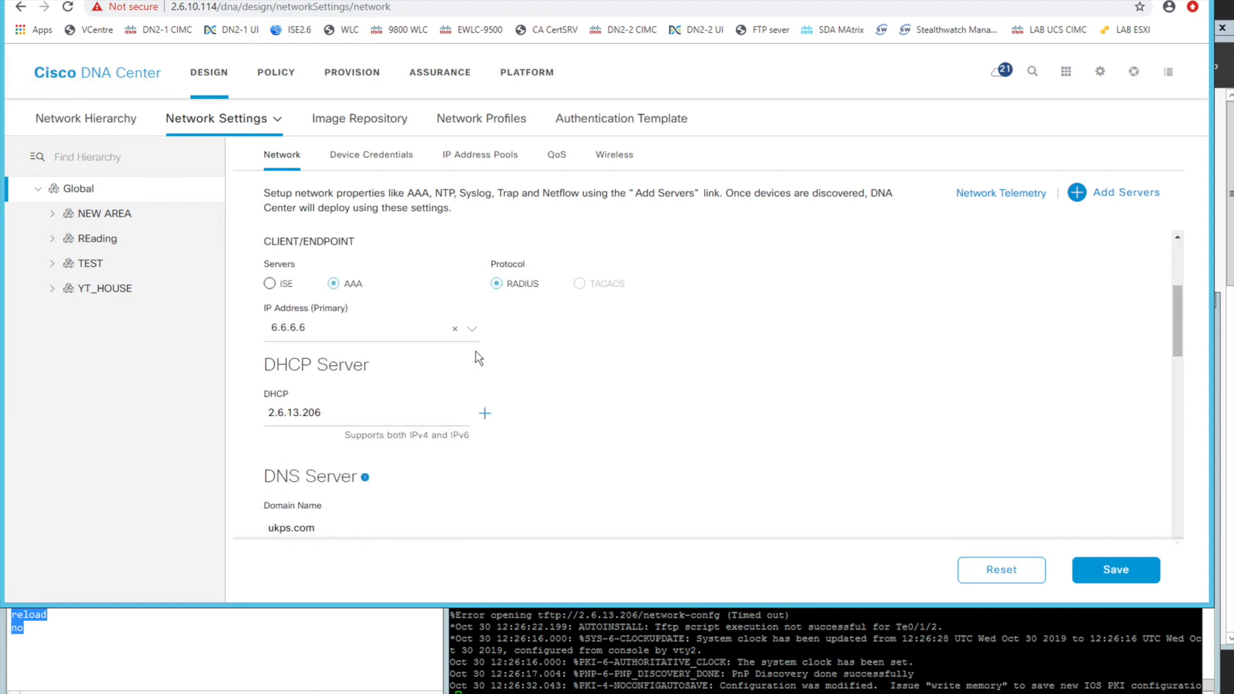
{"action": "scroll", "coordinate": [476, 353], "scroll_direction": "down", "scroll_amount": 3}
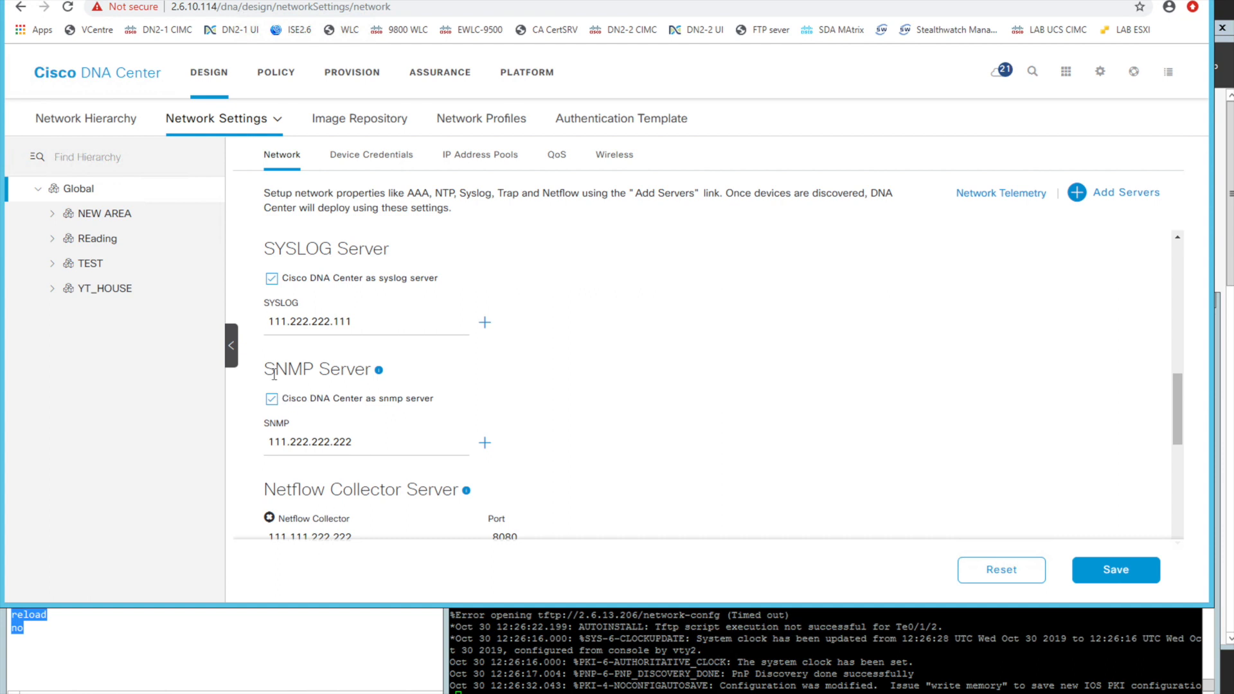
{"action": "left_click", "coordinate": [273, 280]}
{"action": "left_click", "coordinate": [273, 399]}
{"action": "left_click", "coordinate": [273, 280]}
{"action": "left_click", "coordinate": [272, 401]}
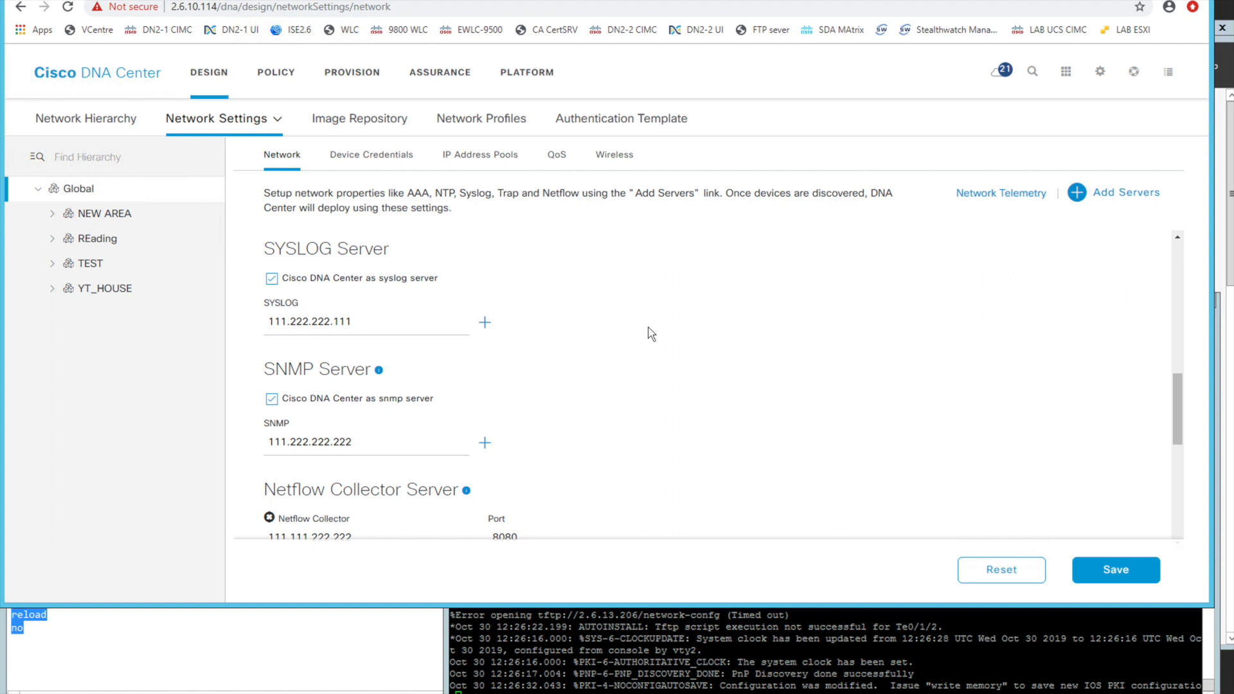
Check the Netflow collector, NTP server and time zone in the Global network settings, and return to the AAA server section
{"action": "scroll", "coordinate": [454, 441], "scroll_direction": "down", "scroll_amount": 3}
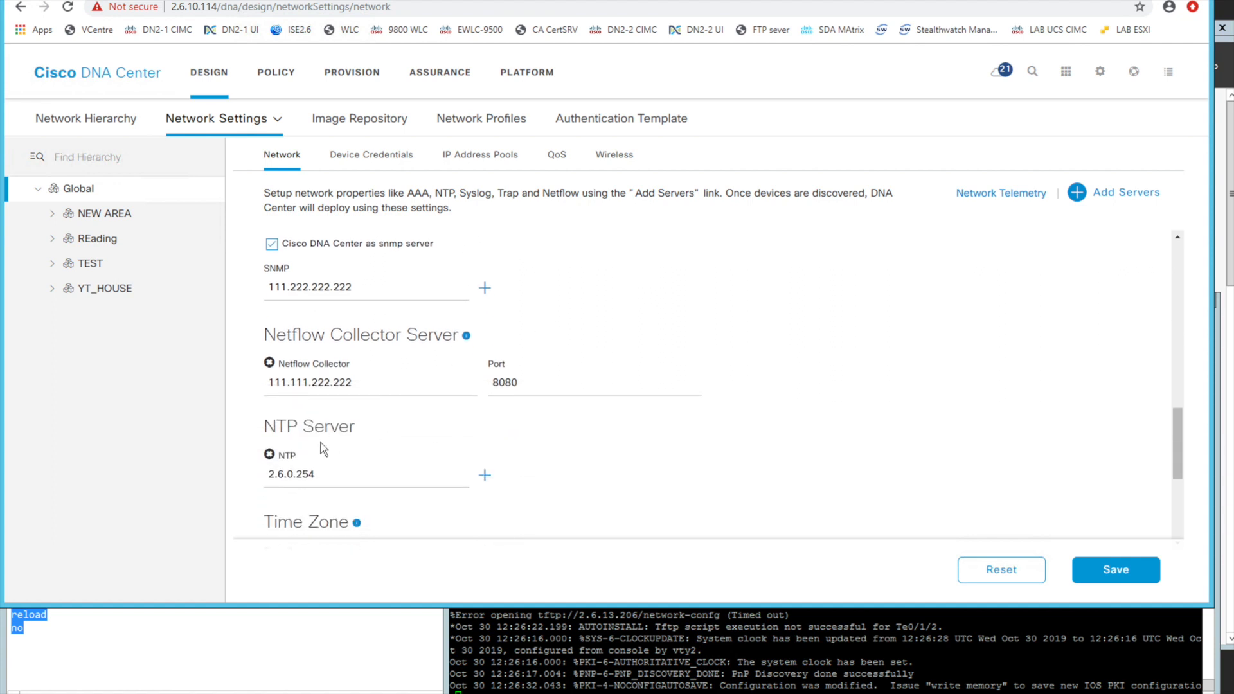
{"action": "scroll", "coordinate": [416, 441], "scroll_direction": "down", "scroll_amount": 2}
{"action": "scroll", "coordinate": [415, 377], "scroll_direction": "up", "scroll_amount": 8}
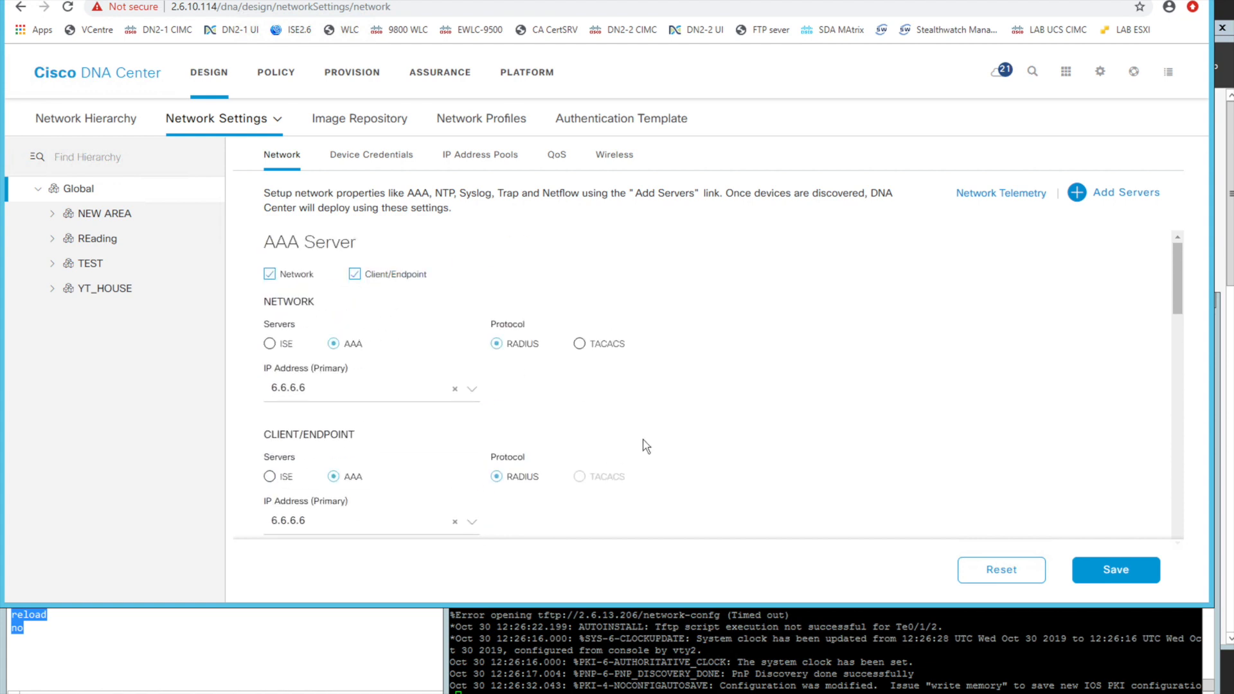
Select the REading area and check the inheritance of its DHCP, DNS and syslog server settings
{"action": "scroll", "coordinate": [645, 445], "scroll_direction": "down", "scroll_amount": 1}
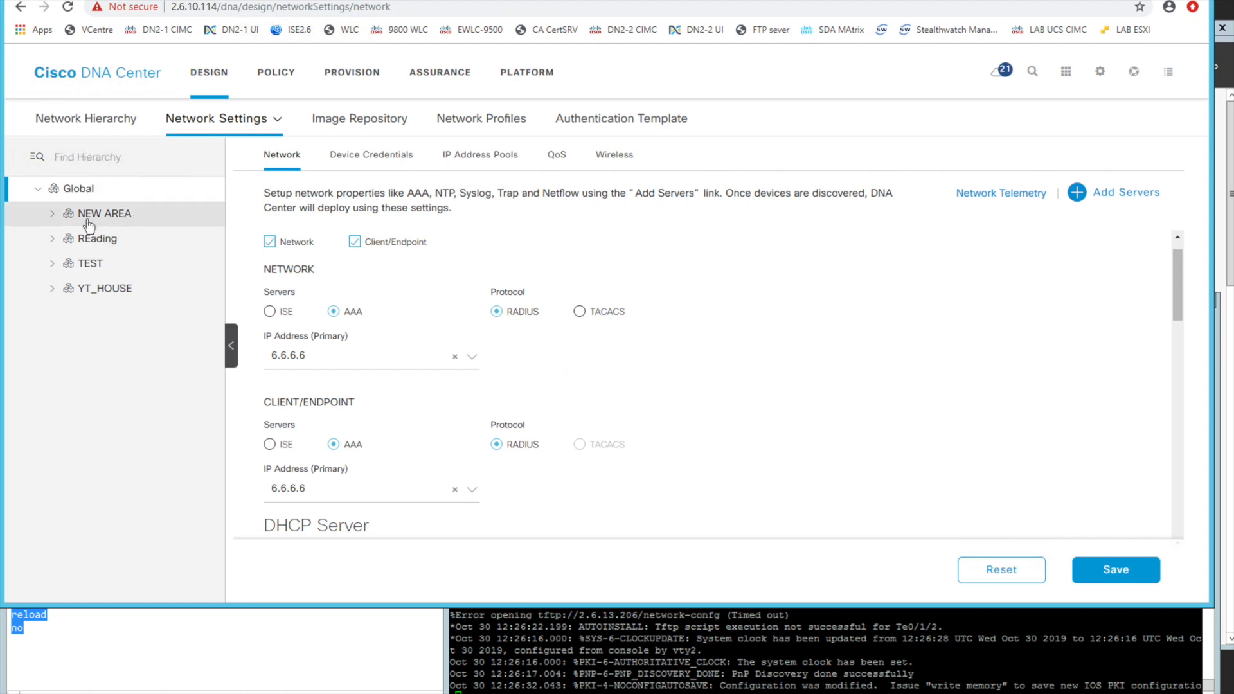
{"action": "left_click", "coordinate": [90, 239]}
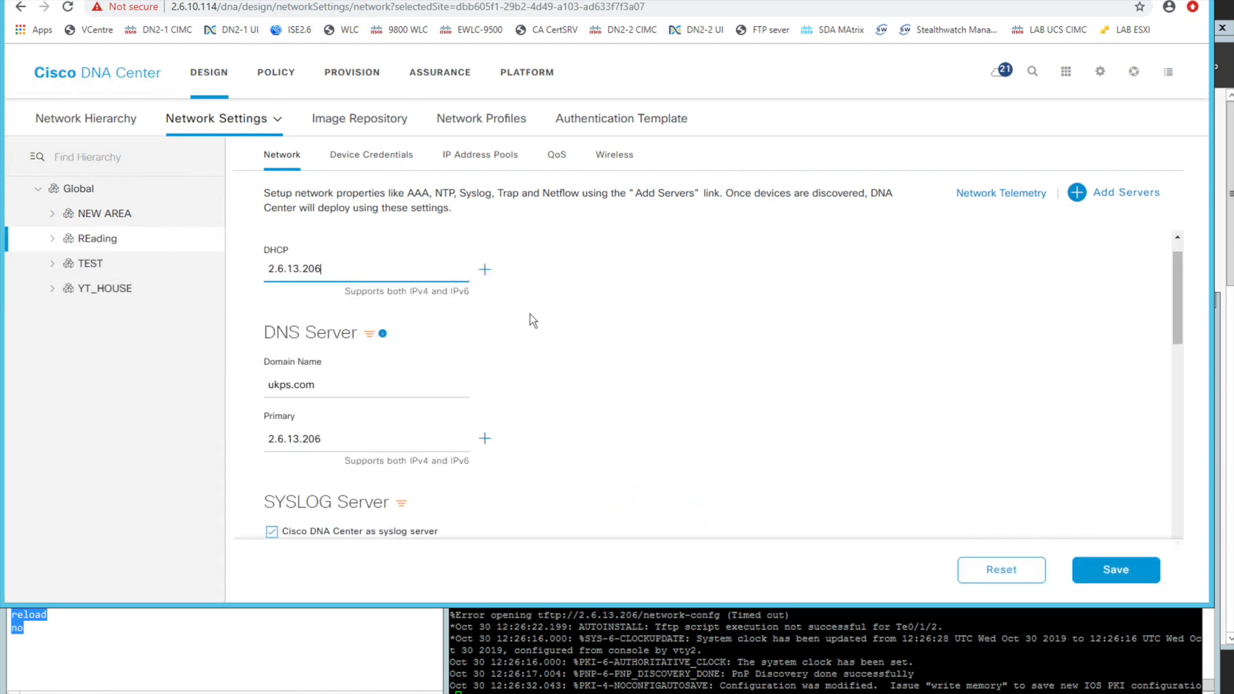
{"action": "mouse_move", "coordinate": [371, 337]}
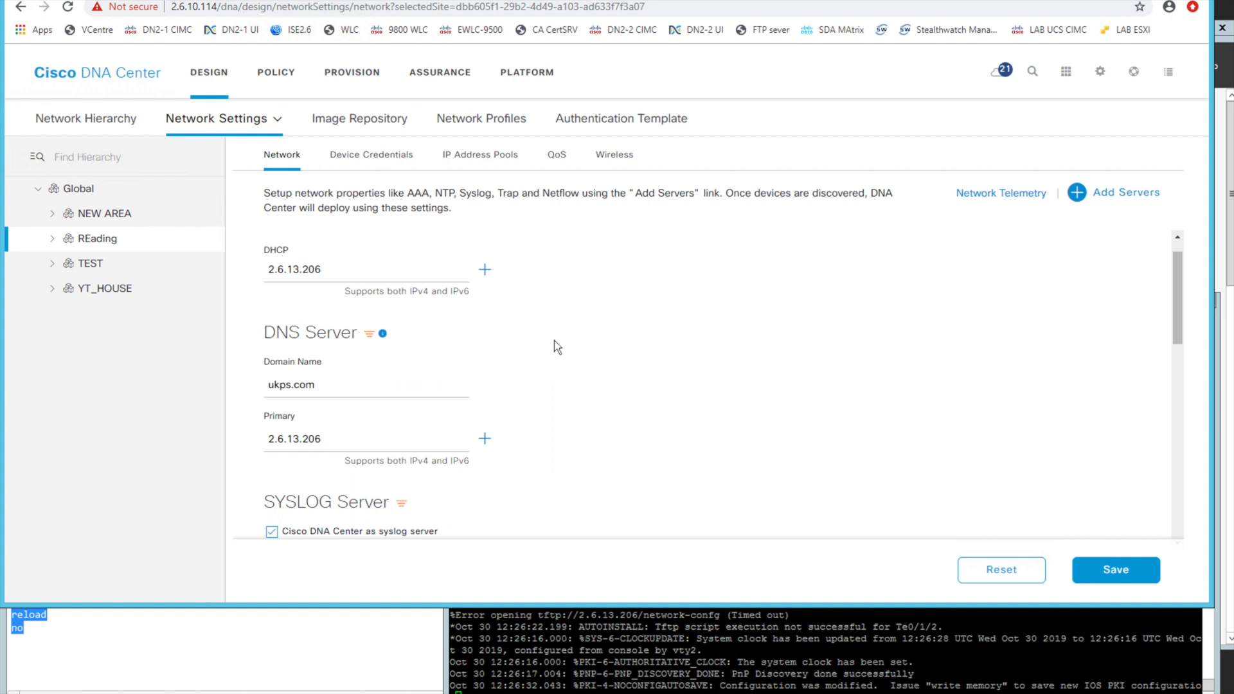
Open the unclaimed ASR1001-HX router in the Plug and Play devices and start claiming it
{"action": "left_click", "coordinate": [352, 72]}
{"action": "mouse_move", "coordinate": [91, 118]}
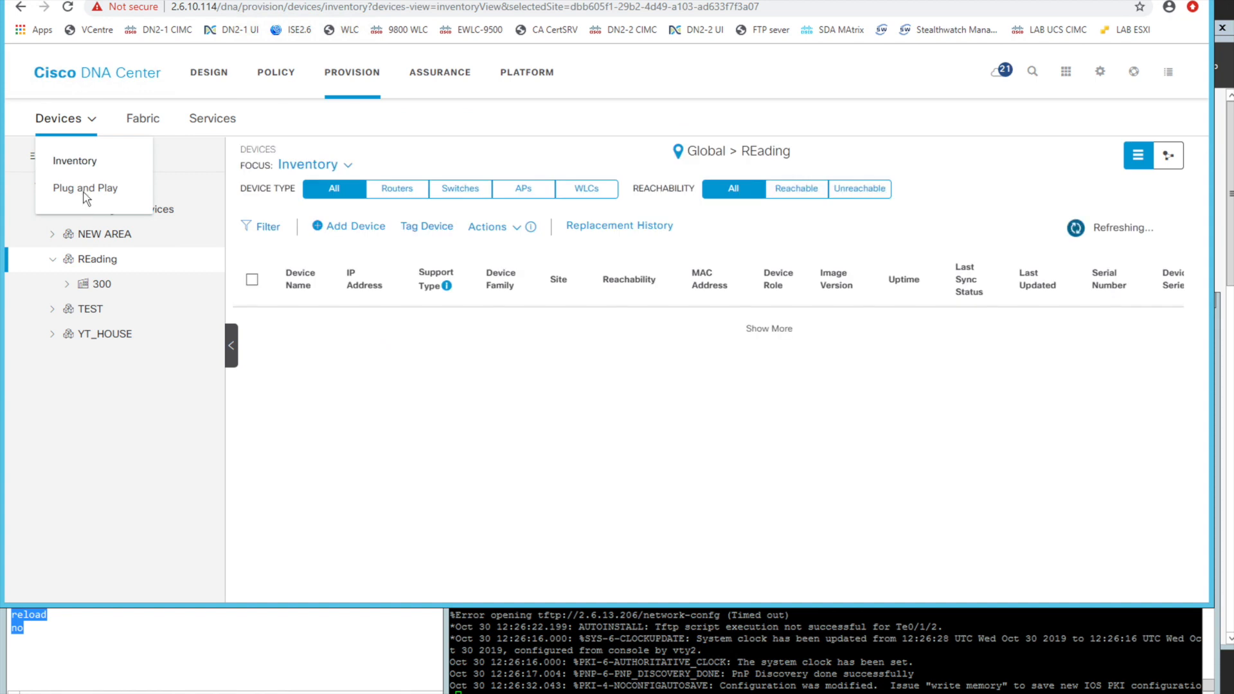
{"action": "left_click", "coordinate": [86, 188]}
{"action": "left_click", "coordinate": [144, 320]}
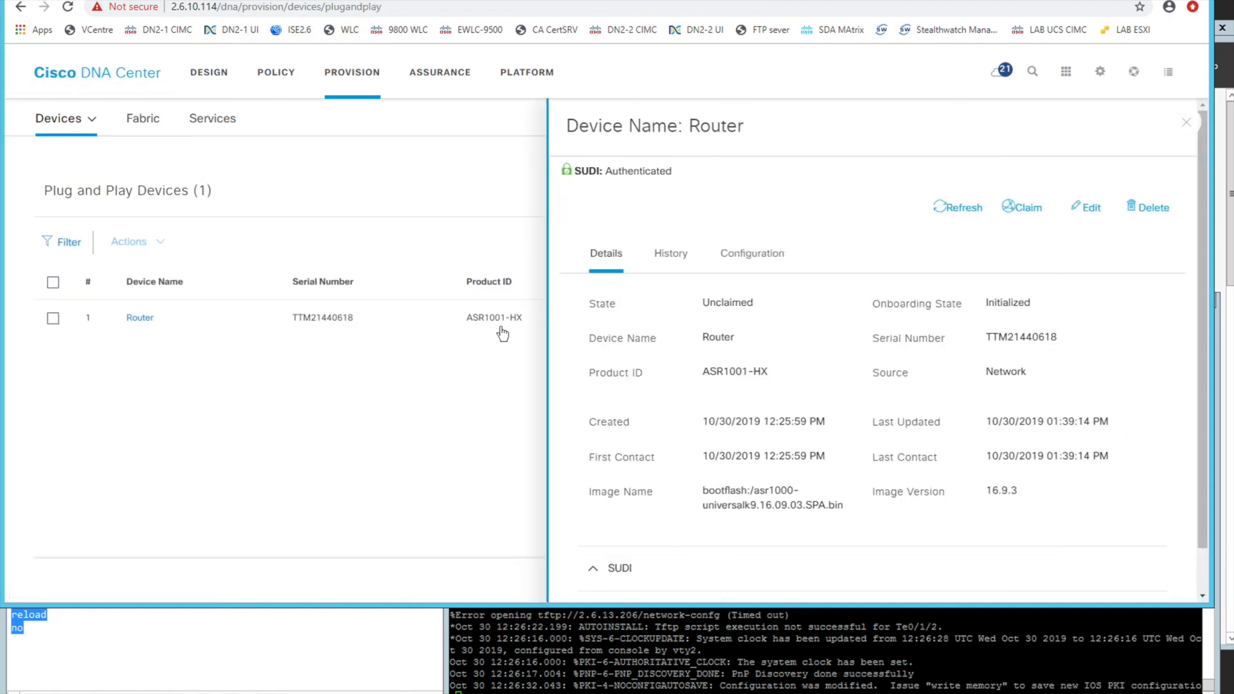
{"action": "left_click", "coordinate": [1020, 209]}
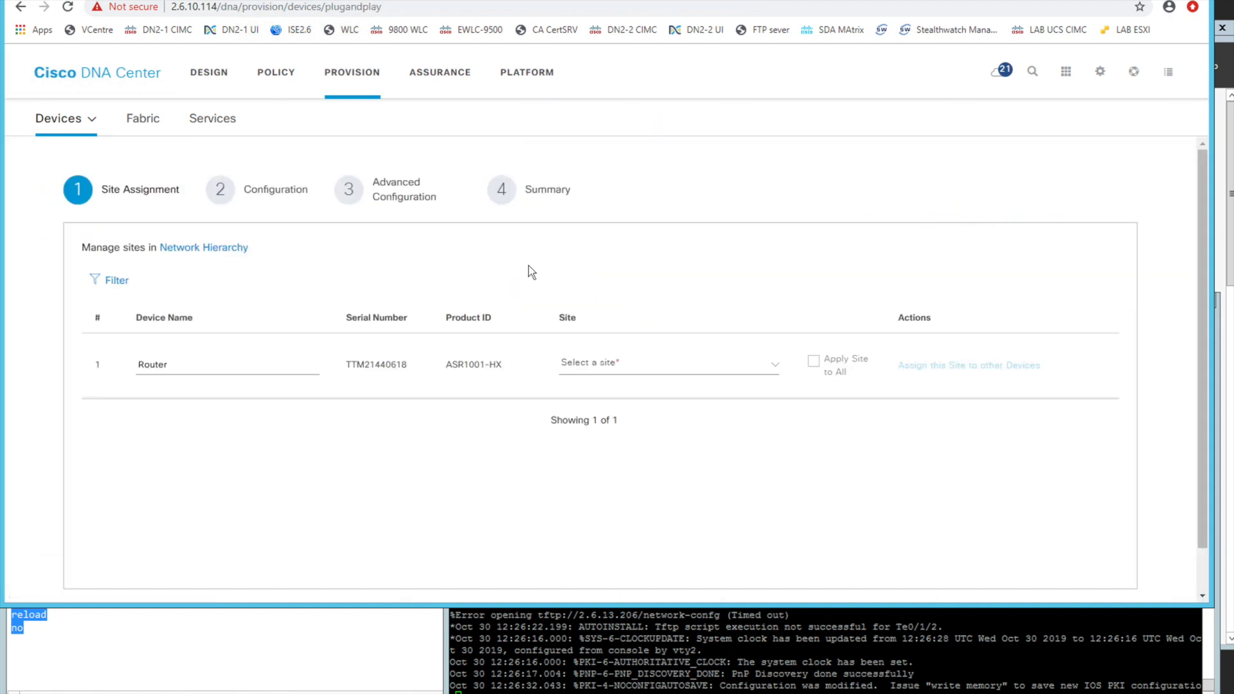
Assign the router to the site Global/YT_HOUSE/You_Tube HQ and open its device configuration in the next claim stage
{"action": "left_click", "coordinate": [634, 364]}
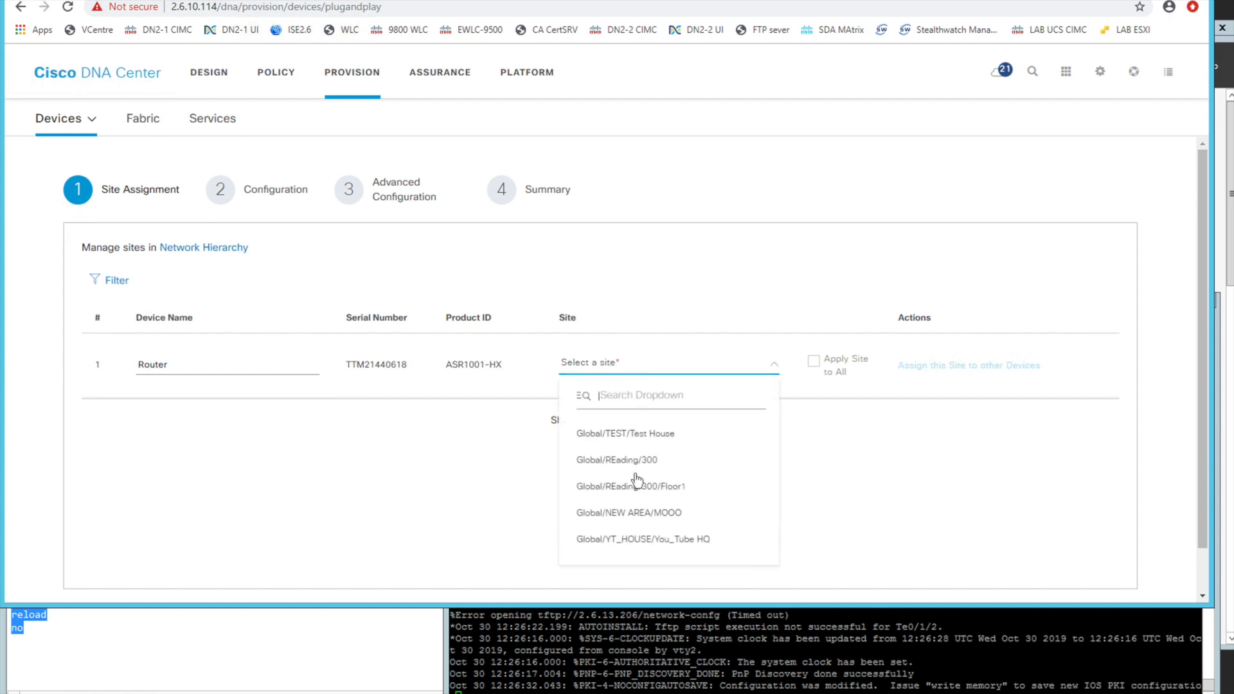
{"action": "left_click", "coordinate": [643, 539]}
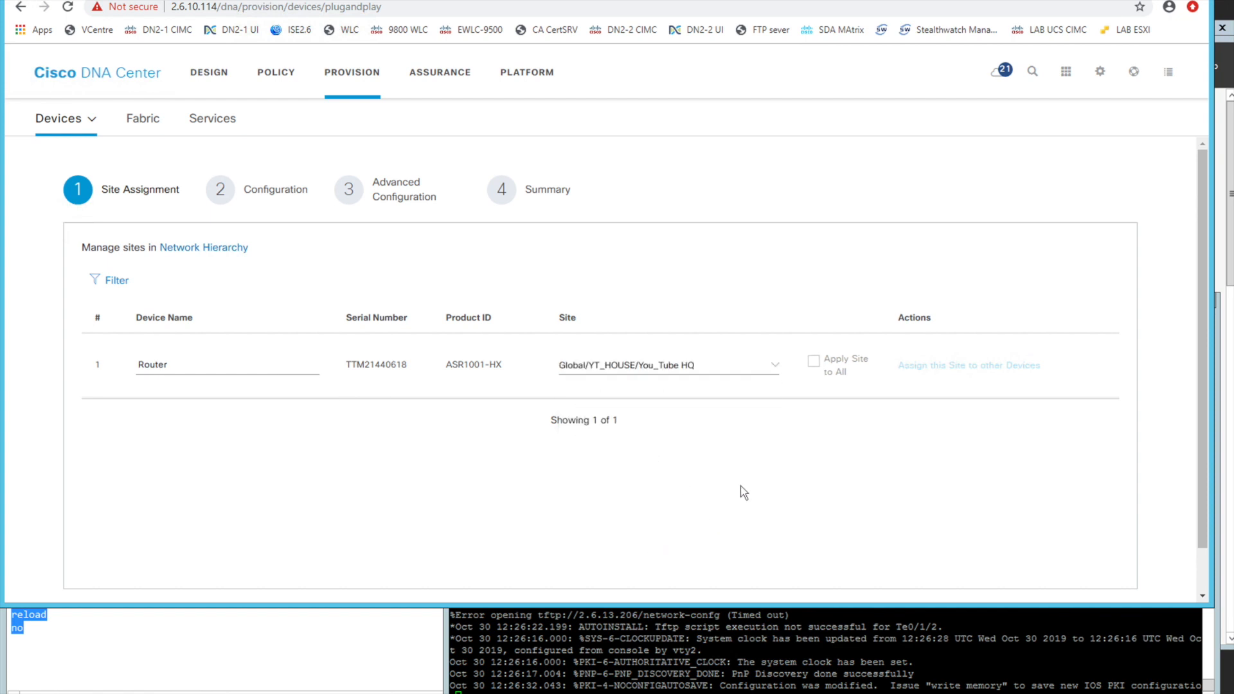
{"action": "scroll", "coordinate": [1170, 414], "scroll_direction": "down", "scroll_amount": 1}
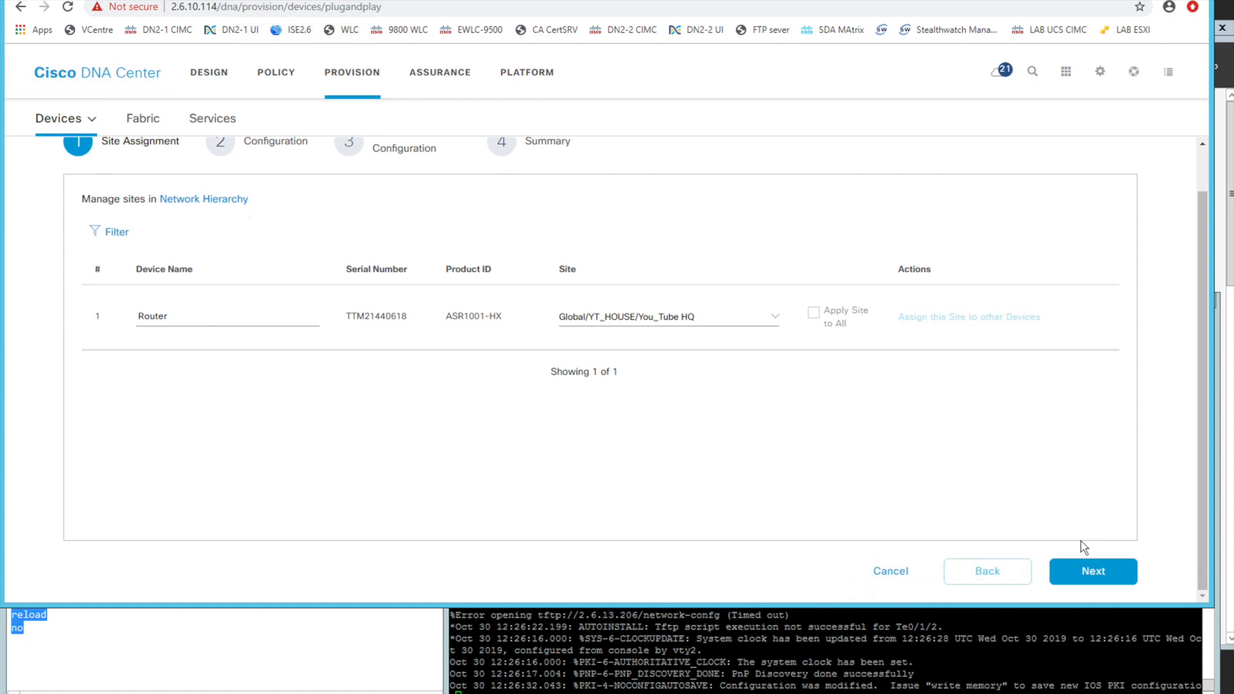
{"action": "left_click", "coordinate": [1092, 572]}
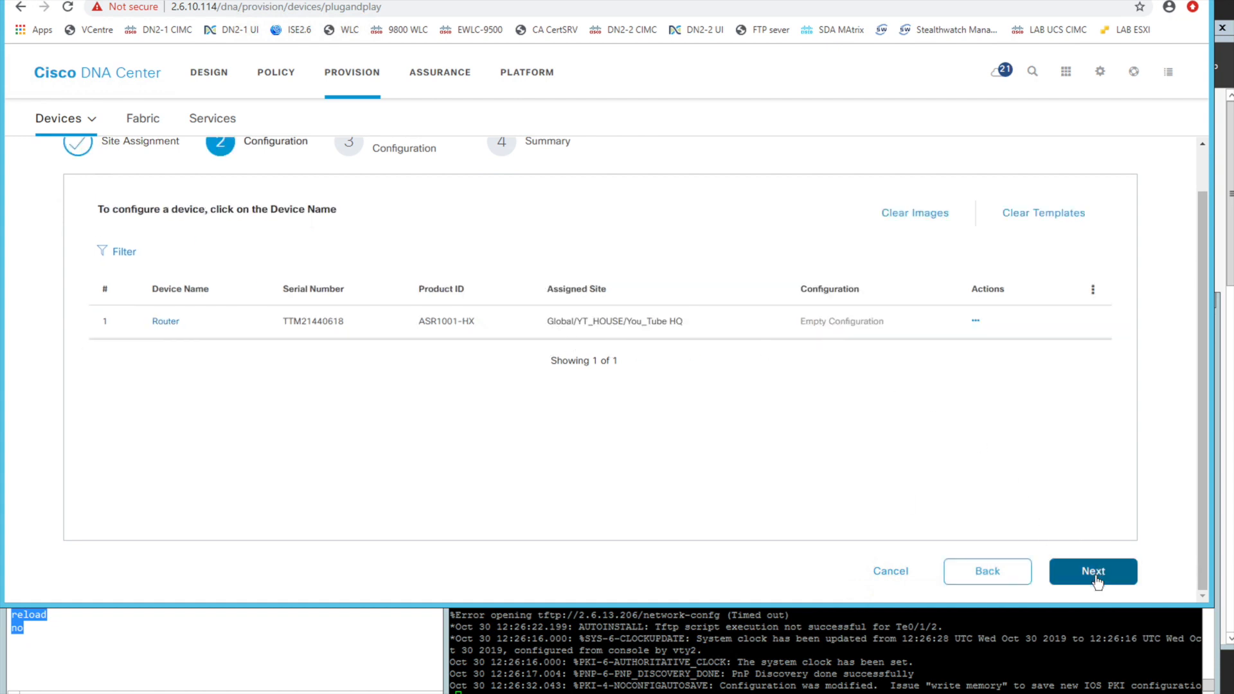
{"action": "scroll", "coordinate": [882, 350], "scroll_direction": "up", "scroll_amount": 1}
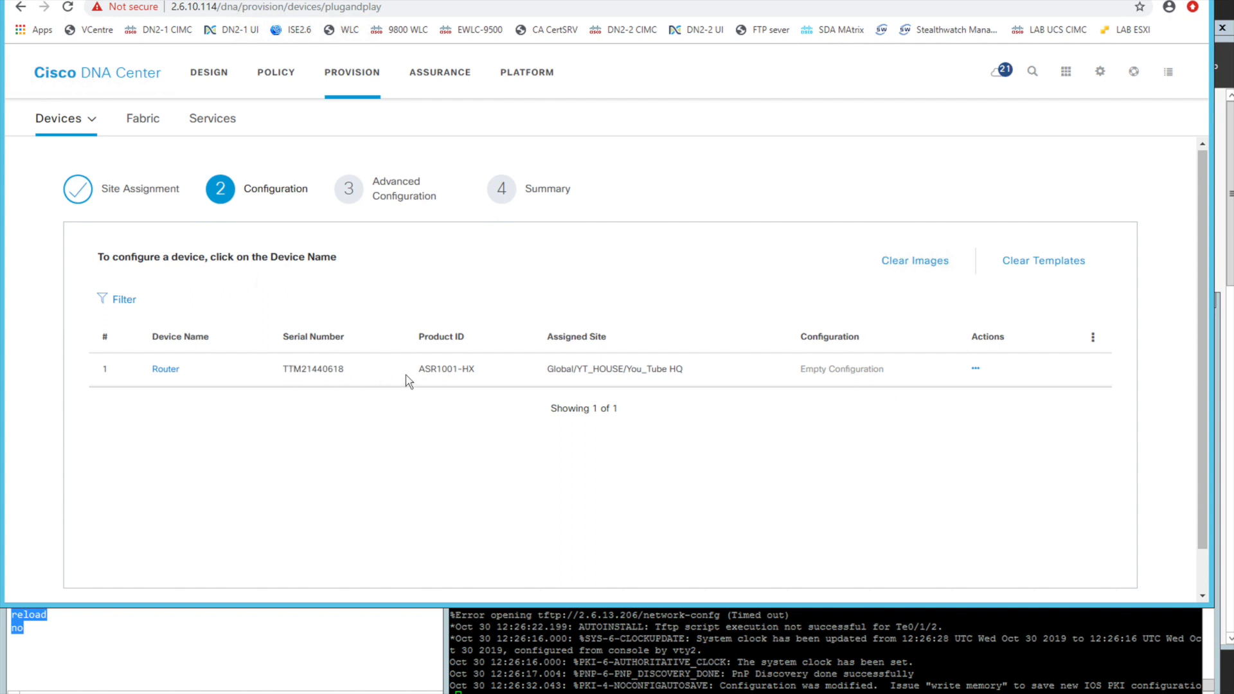
{"action": "left_click", "coordinate": [168, 371]}
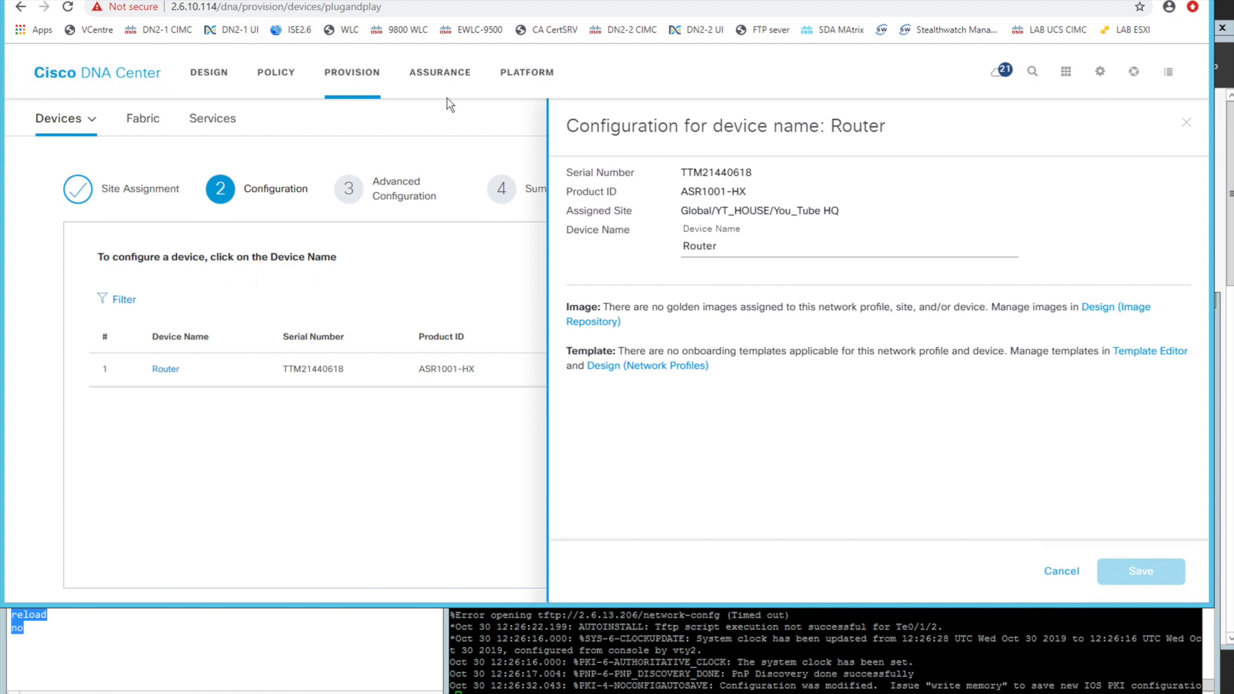
Cancel the router's claim configuration and open the Image Repository for the Global site to check the Cisco ASR 1001-HX Router image
{"action": "left_click", "coordinate": [1057, 571]}
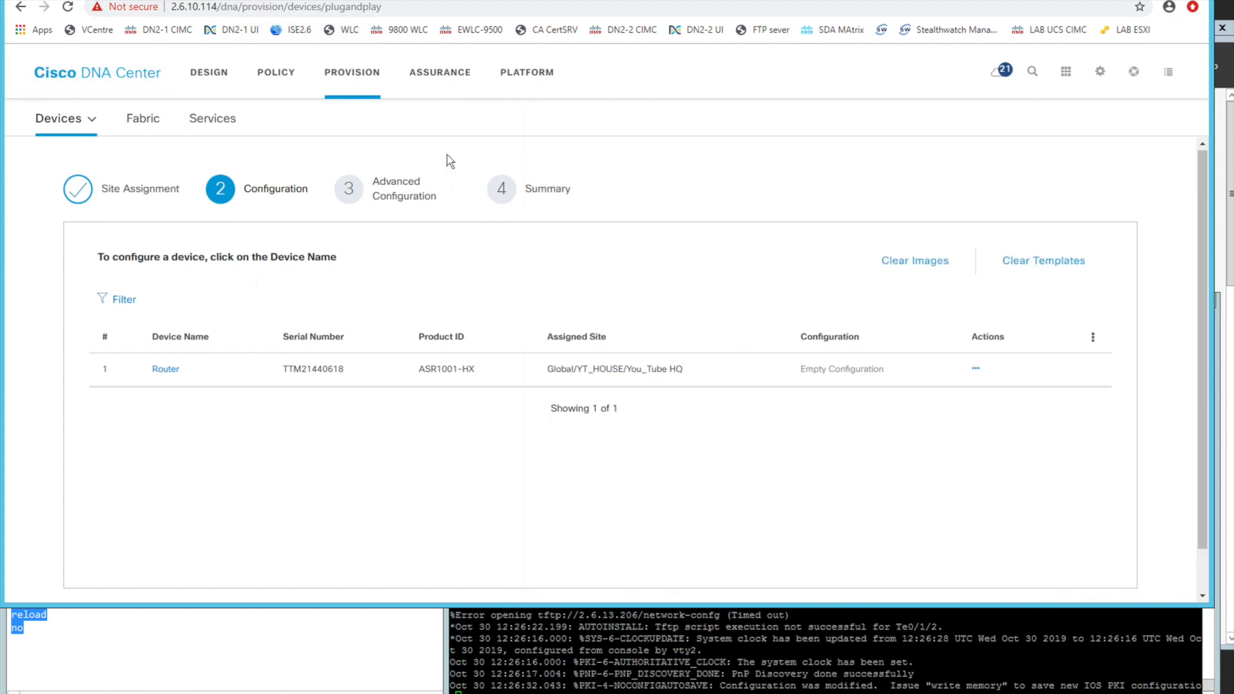
{"action": "left_click", "coordinate": [200, 79]}
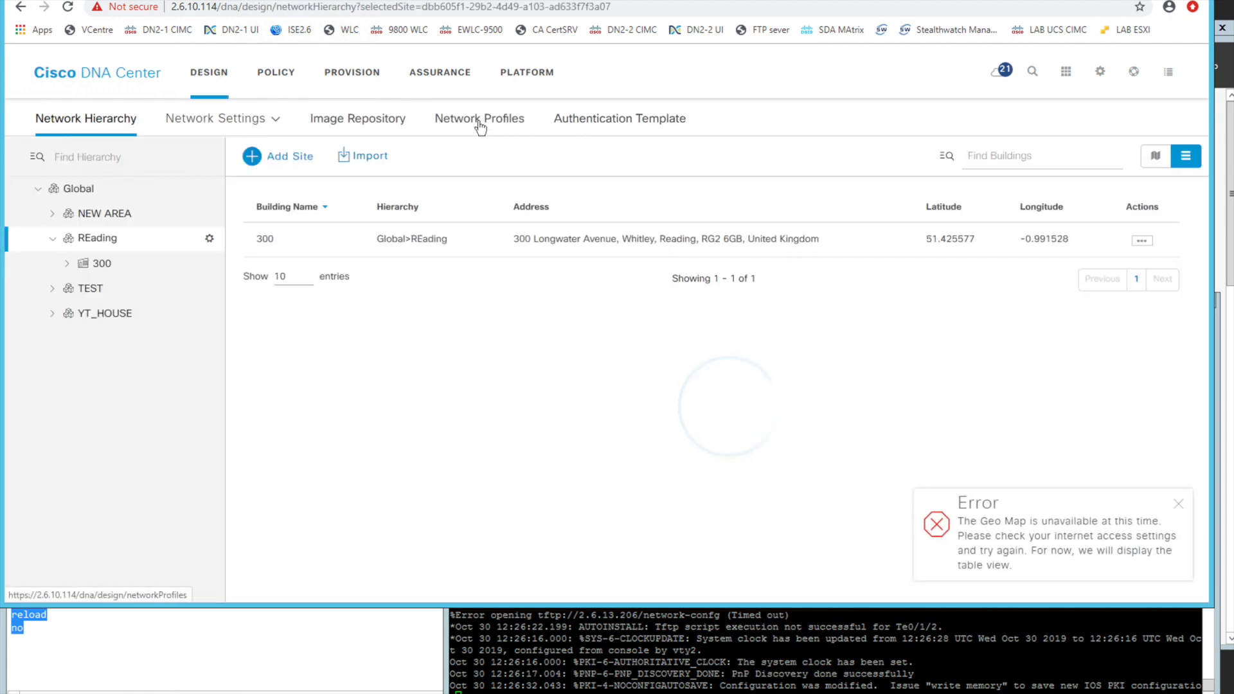
{"action": "left_click", "coordinate": [360, 120]}
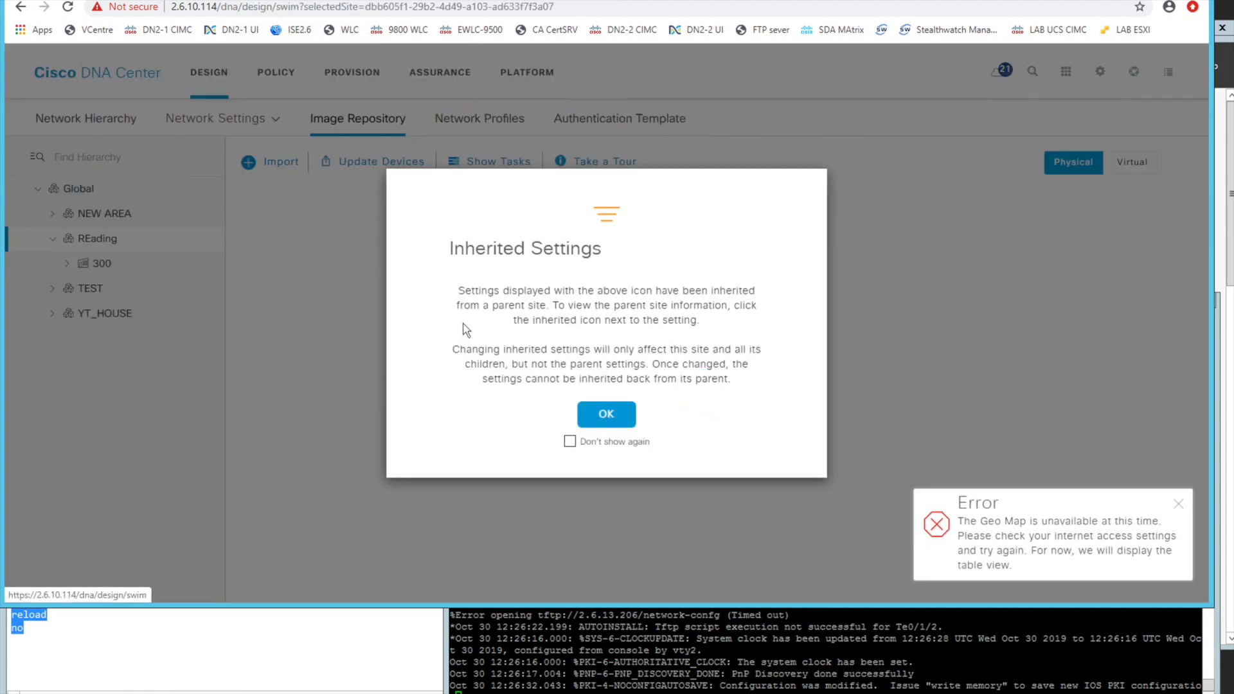
{"action": "left_click", "coordinate": [605, 415]}
{"action": "left_click", "coordinate": [79, 189]}
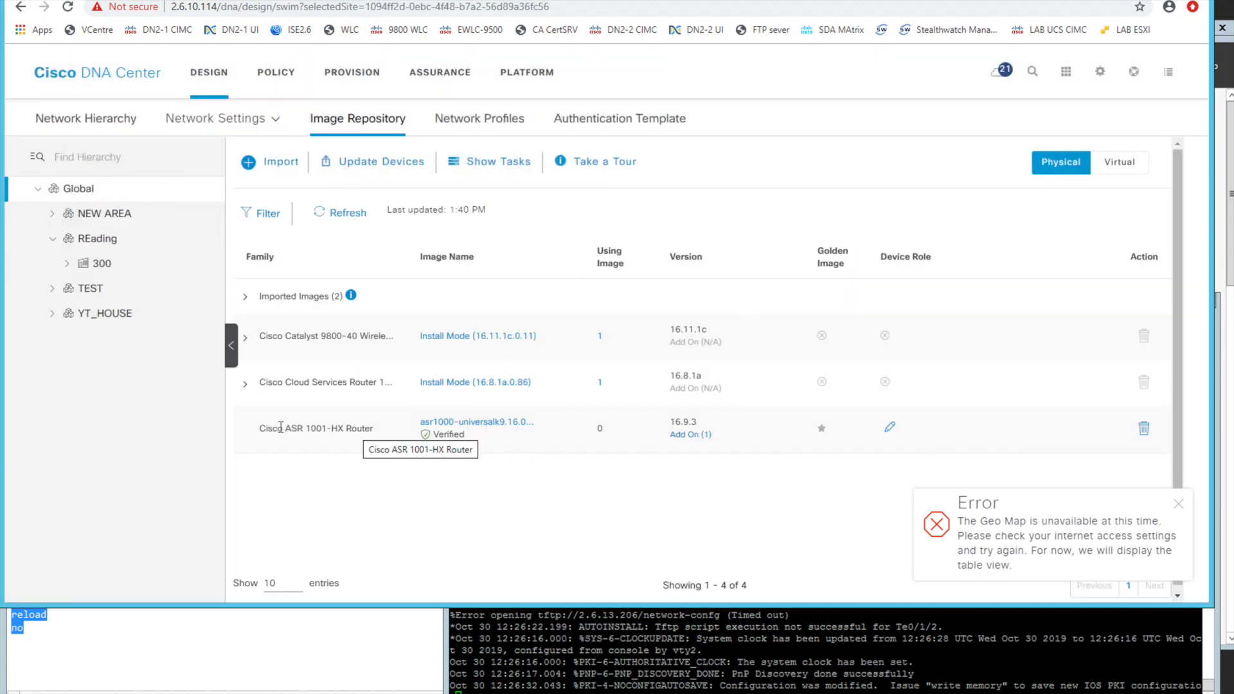
{"action": "left_click_drag", "start_coordinate": [267, 429], "coordinate": [368, 429]}
{"action": "left_click", "coordinate": [368, 429]}
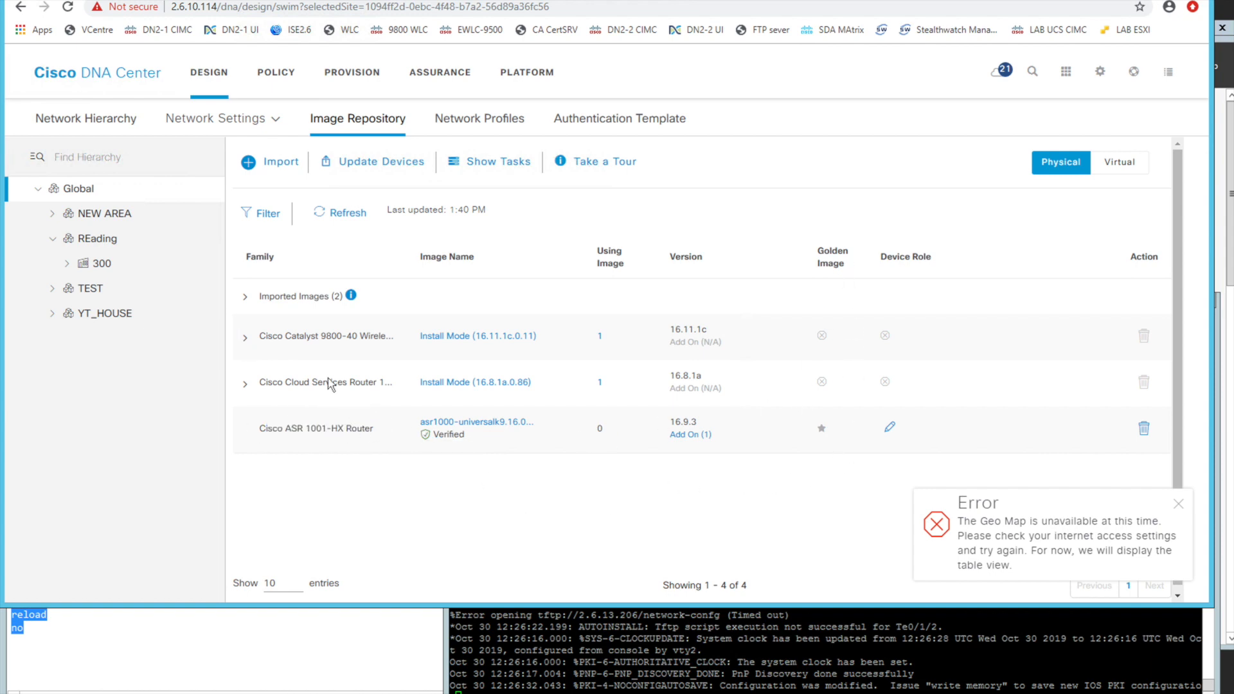
Assign the imported asr1000-universalk9_npe_noli.16.12.01a.SPA.bin image to the Cisco ASR 1001-HX Router series and mark it as the golden image
{"action": "left_click", "coordinate": [245, 298]}
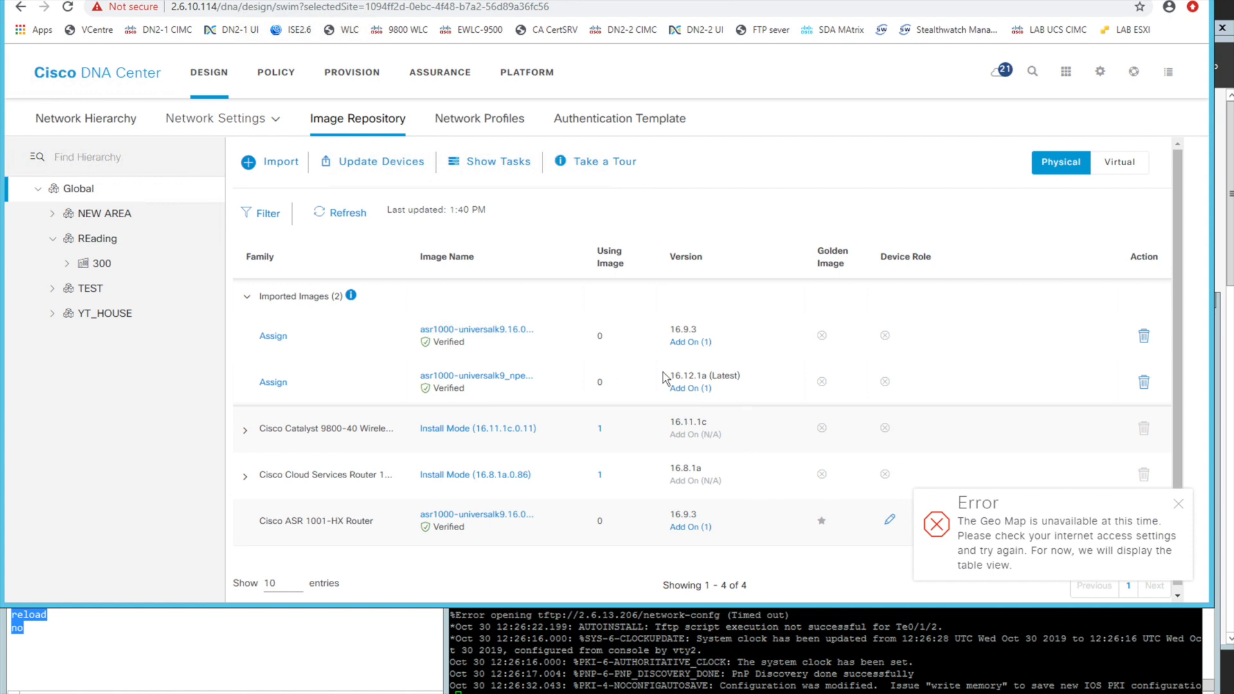
{"action": "double_click", "coordinate": [683, 329]}
{"action": "left_click", "coordinate": [282, 385]}
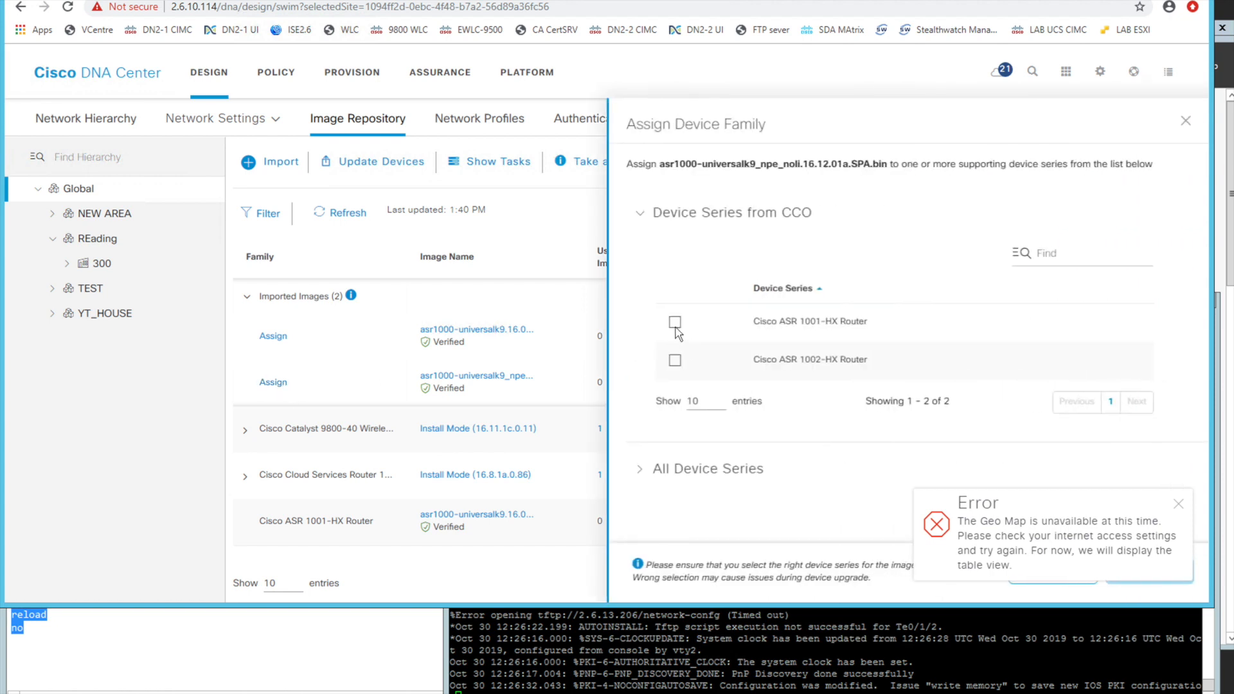
{"action": "left_click", "coordinate": [675, 323]}
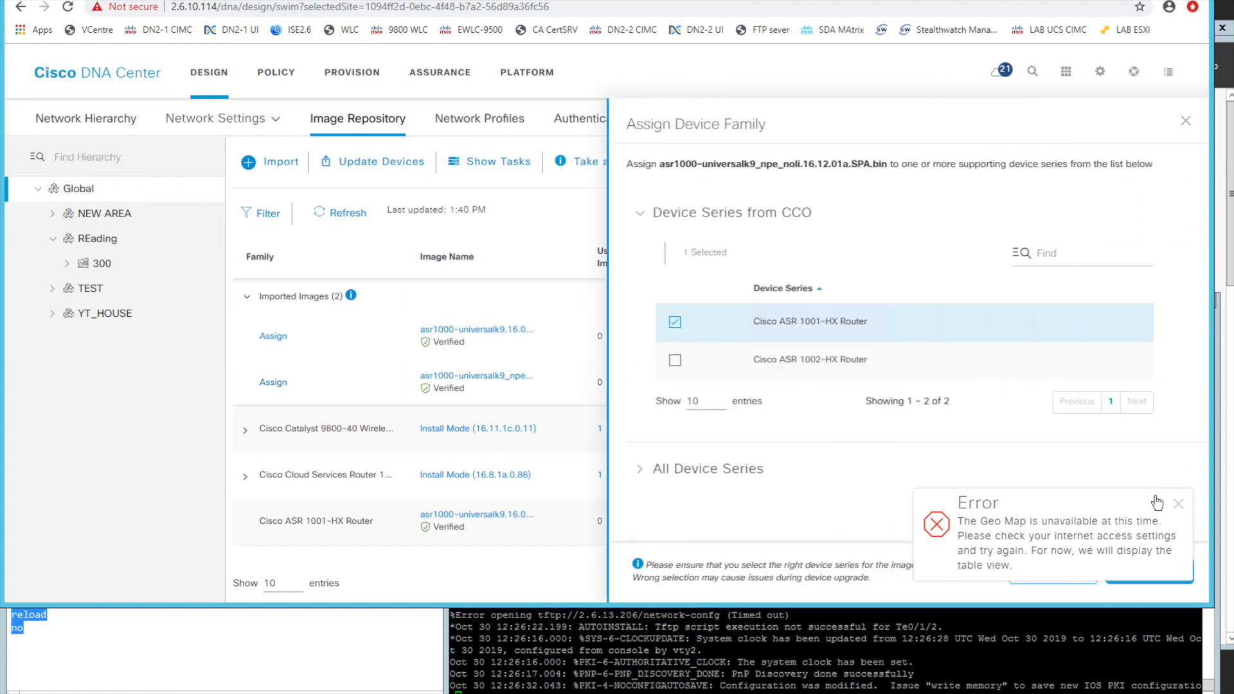
{"action": "left_click", "coordinate": [1177, 504]}
{"action": "left_click", "coordinate": [1155, 569]}
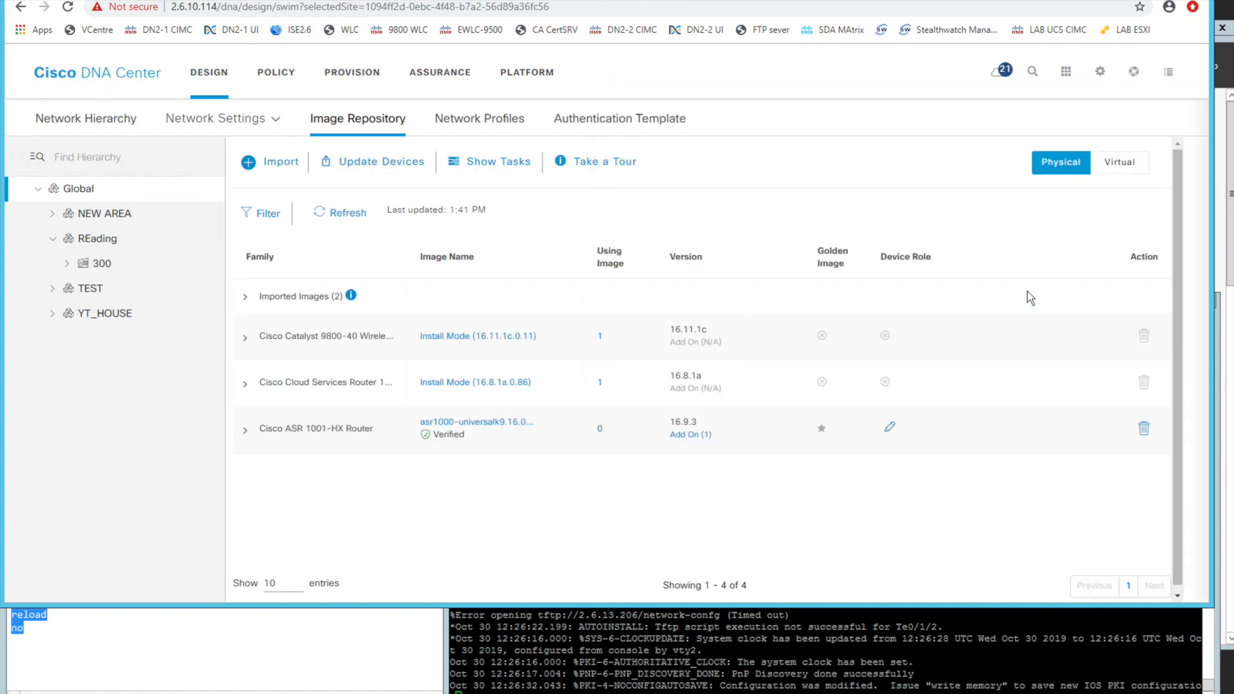
{"action": "left_click", "coordinate": [245, 430]}
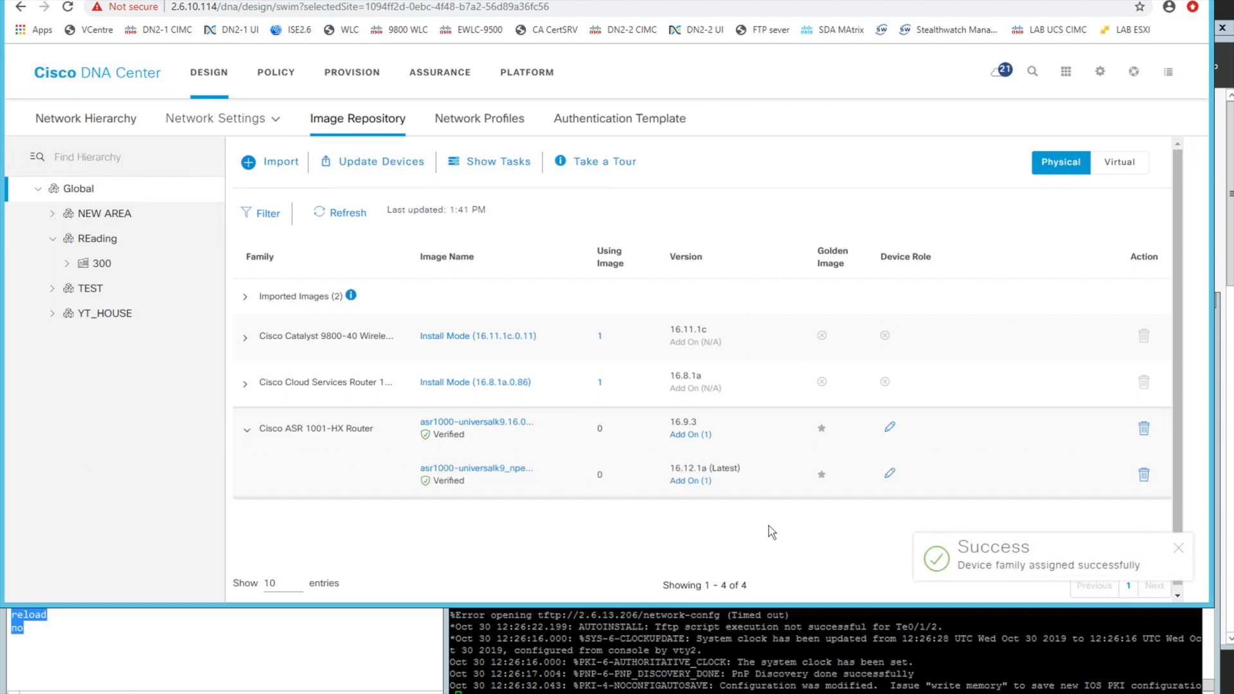
{"action": "left_click", "coordinate": [822, 477]}
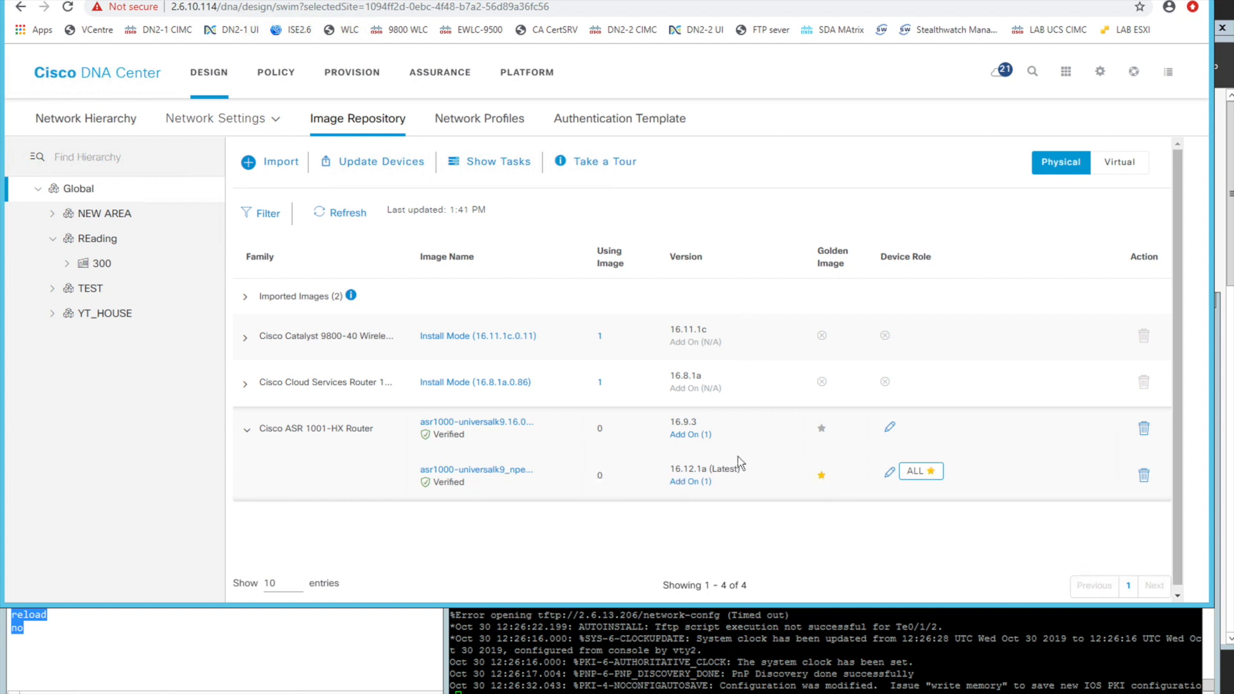
Open the Provision area in a separate browser tab and start claiming the unclaimed ASR1001-HX router from the Plug and Play devices
{"action": "right_click", "coordinate": [356, 71]}
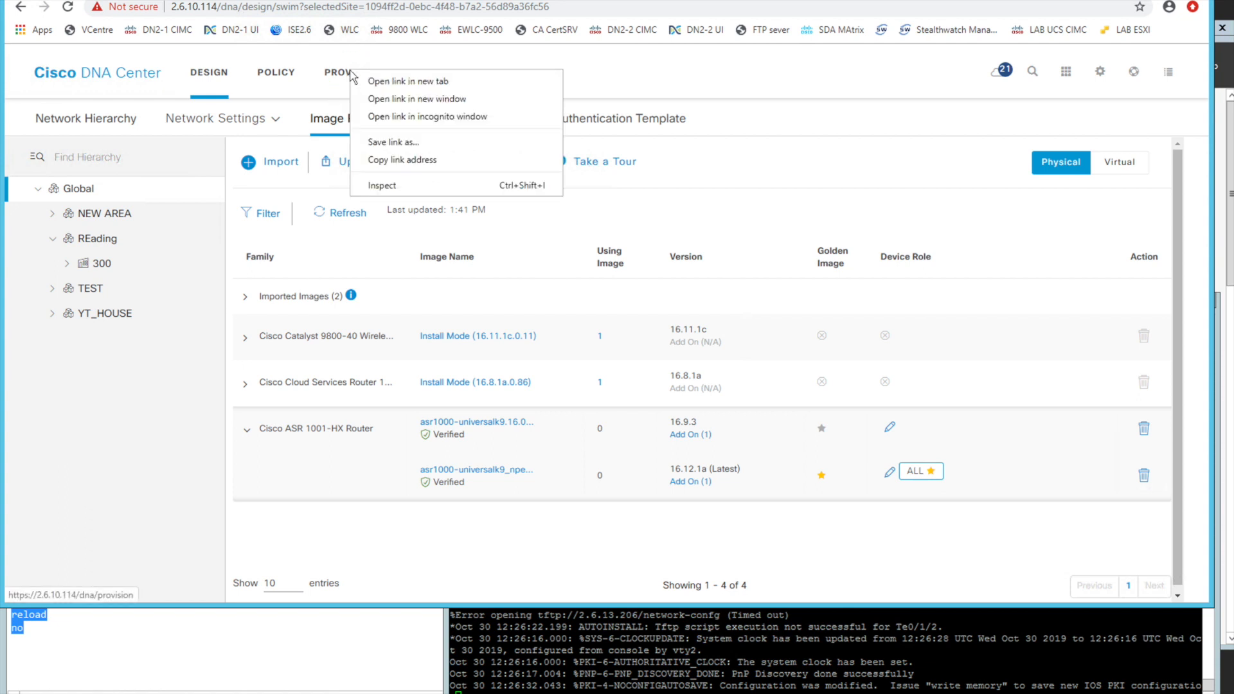
{"action": "left_click", "coordinate": [383, 84]}
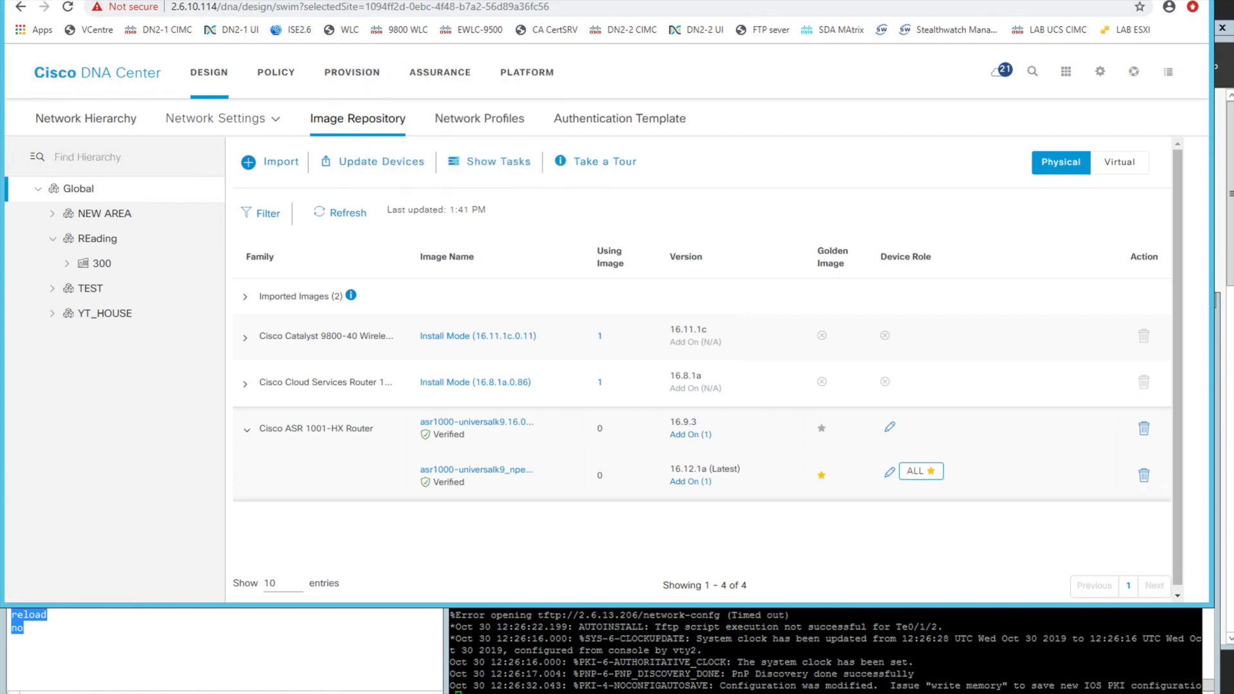
{"action": "left_click", "coordinate": [588, 1]}
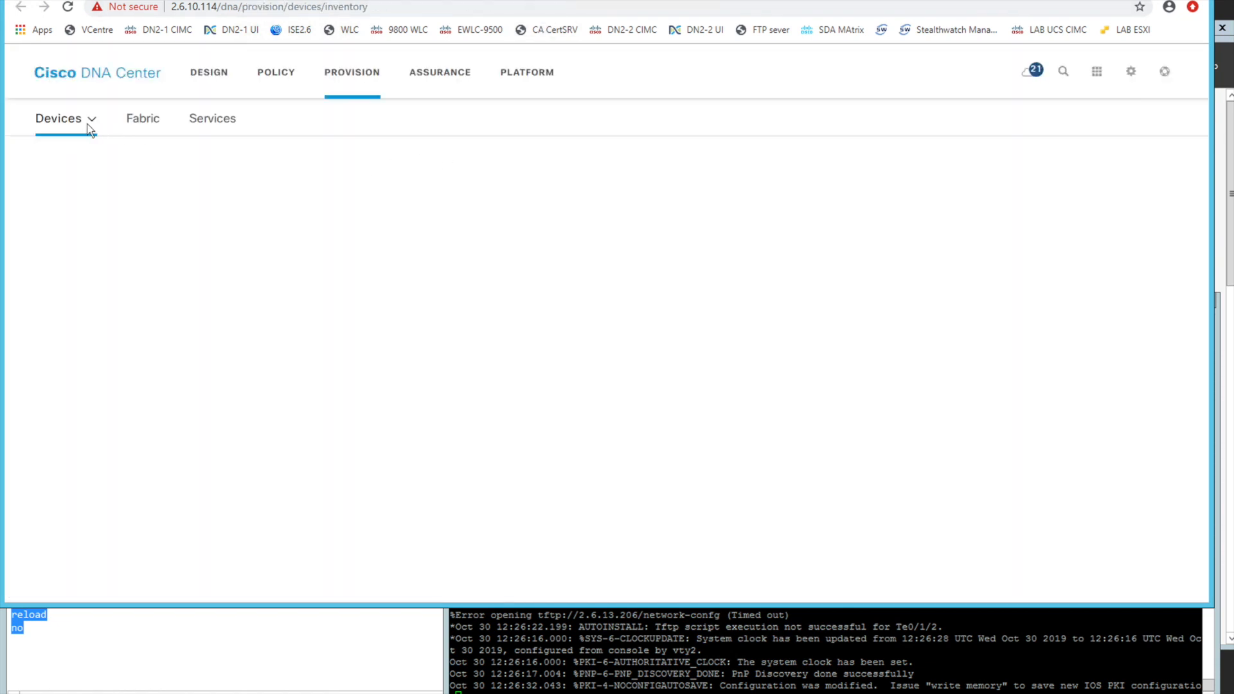
{"action": "left_click", "coordinate": [91, 120]}
{"action": "left_click", "coordinate": [99, 187]}
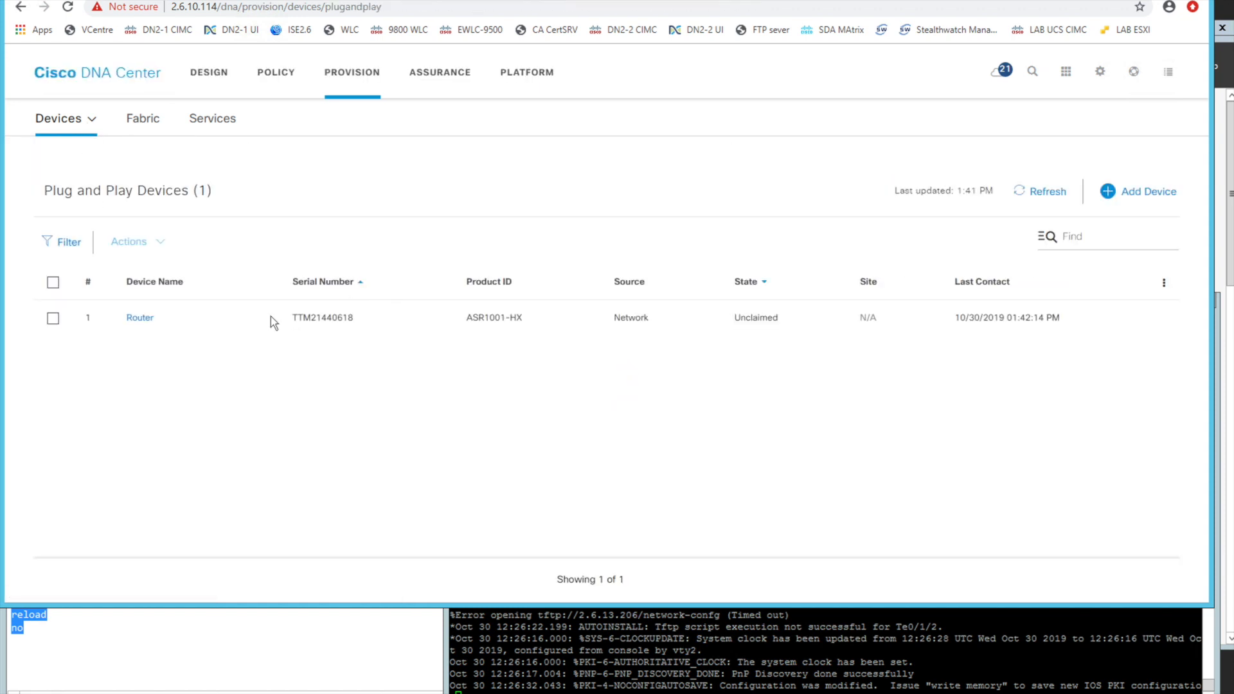
{"action": "left_click", "coordinate": [137, 319]}
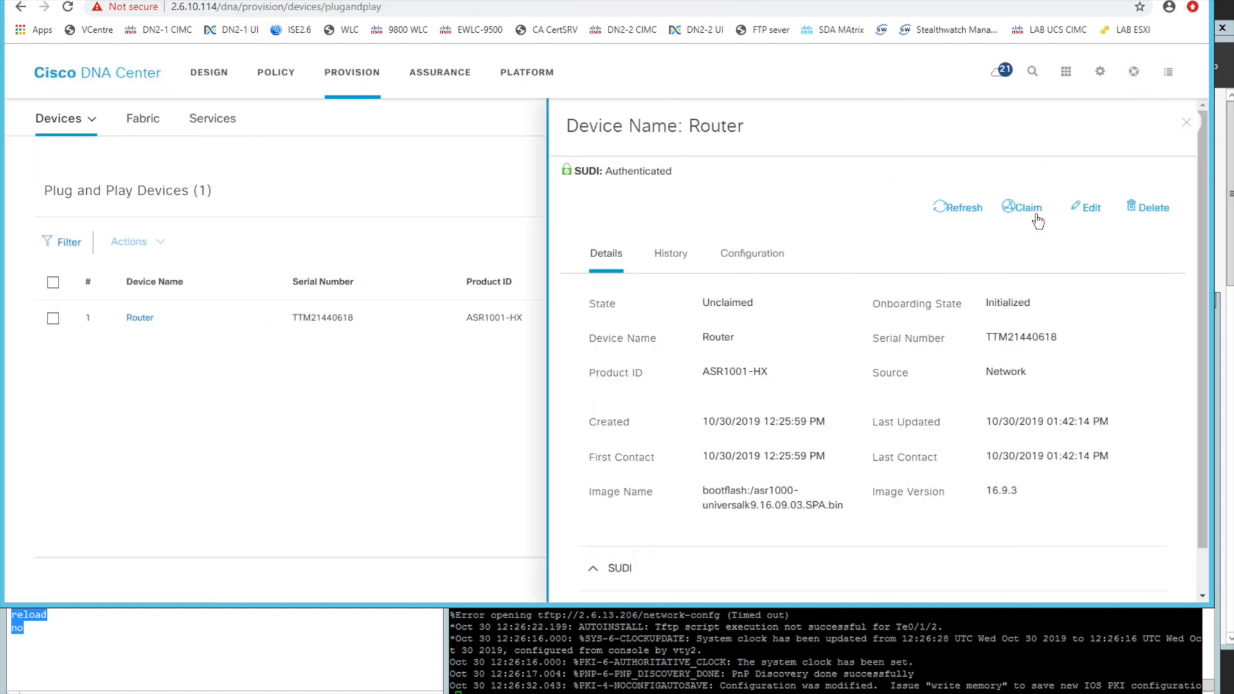
{"action": "left_click", "coordinate": [1026, 208]}
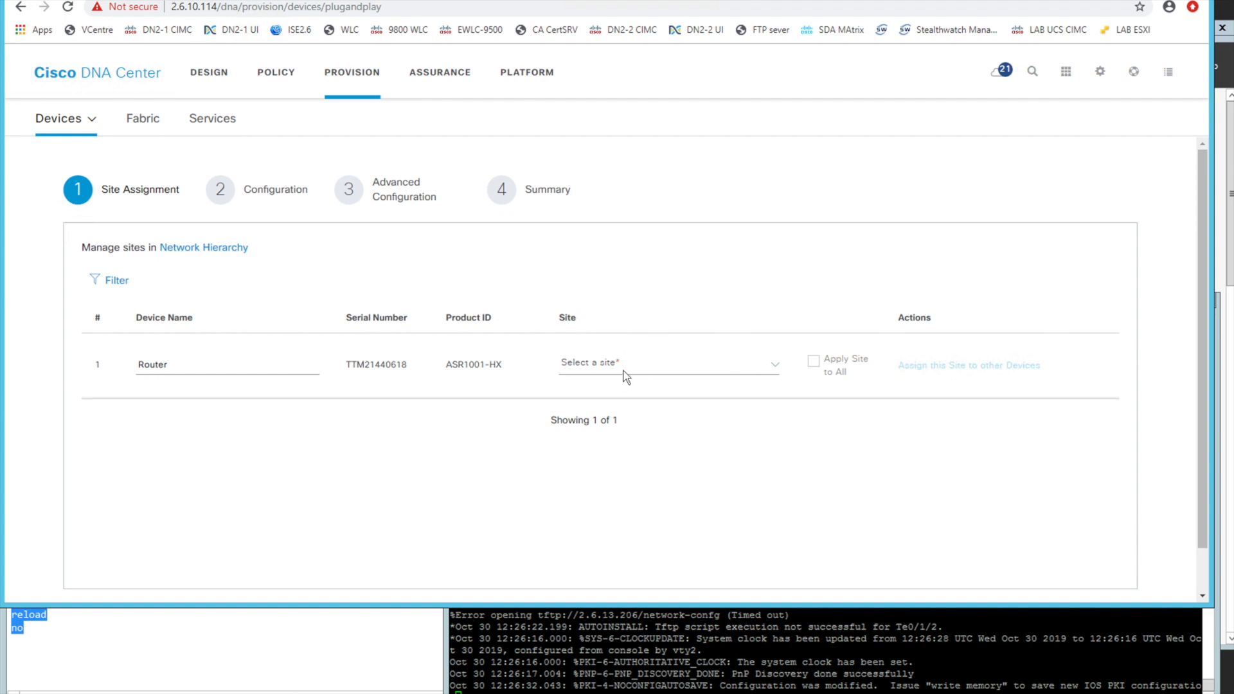
Assign the router to the site Global/YT_HOUSE/You_Tube HQ, advance to the configuration stage and check its assigned image
{"action": "left_click", "coordinate": [622, 372]}
{"action": "left_click", "coordinate": [610, 540]}
{"action": "left_click_drag", "start_coordinate": [1154, 605], "coordinate": [1154, 665]}
{"action": "left_click", "coordinate": [1095, 620]}
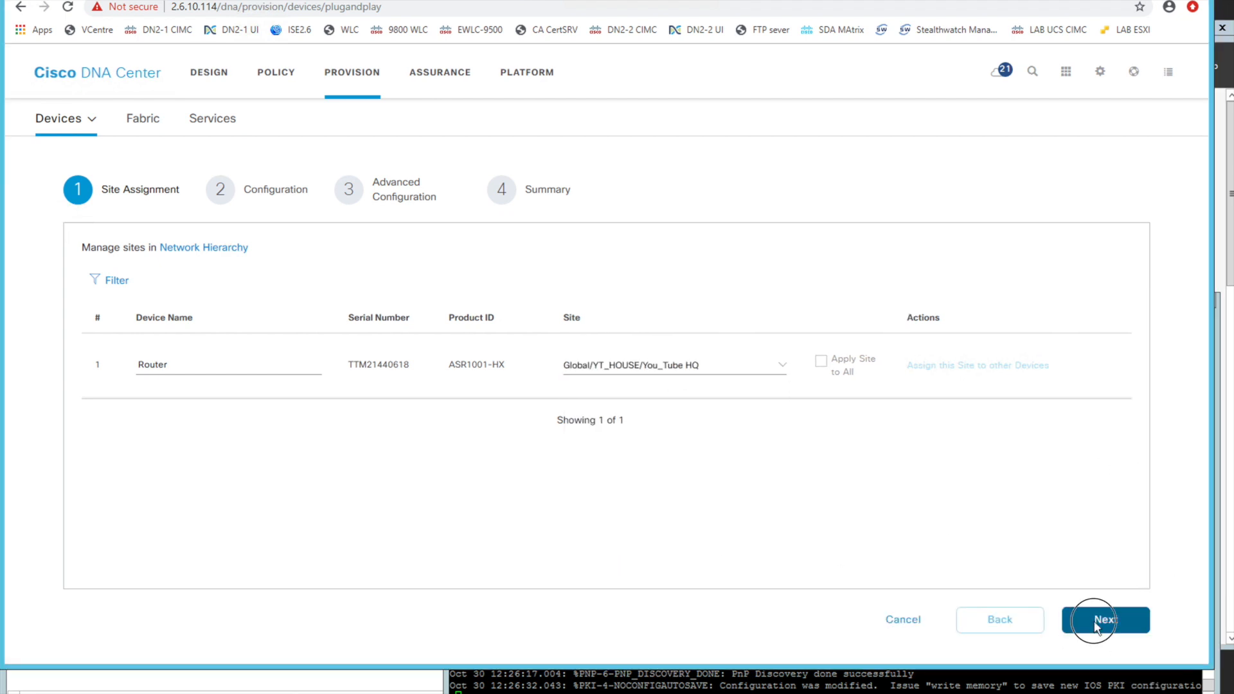
{"action": "left_click_drag", "start_coordinate": [679, 371], "coordinate": [926, 380]}
{"action": "left_click", "coordinate": [928, 381]}
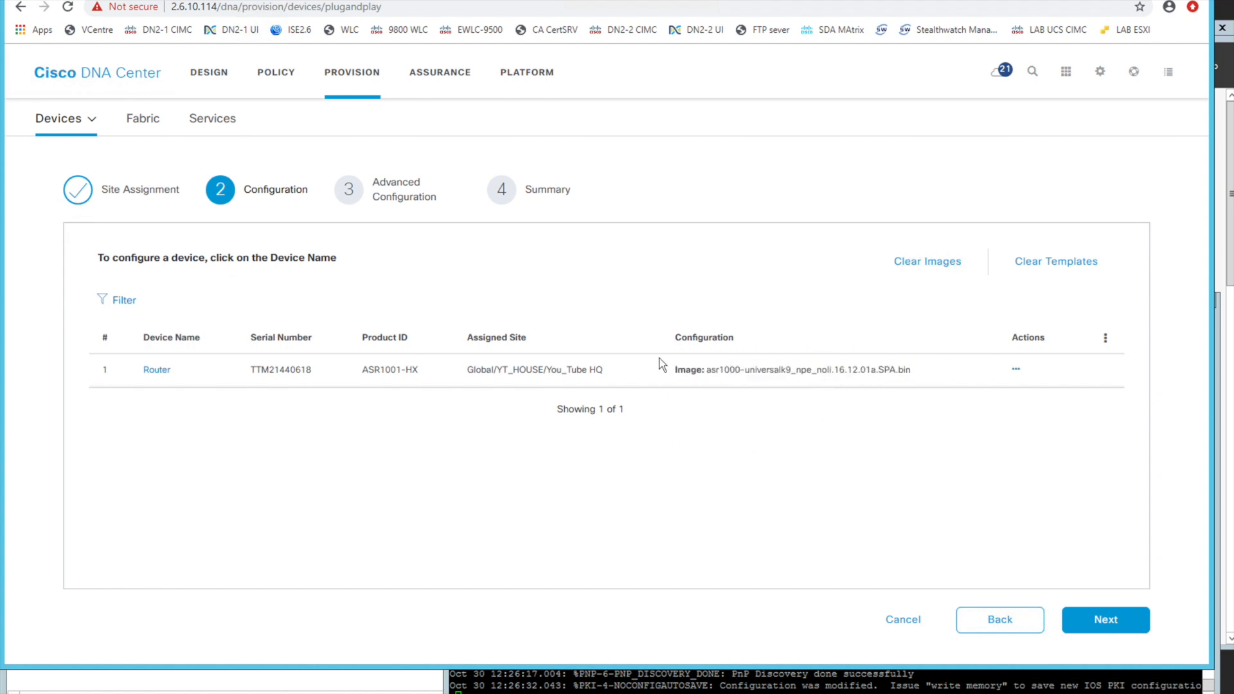
Return to the Image Repository browser tab, open the Template Editor and create a project named FOLDER, checking its available actions
{"action": "left_click", "coordinate": [411, 1]}
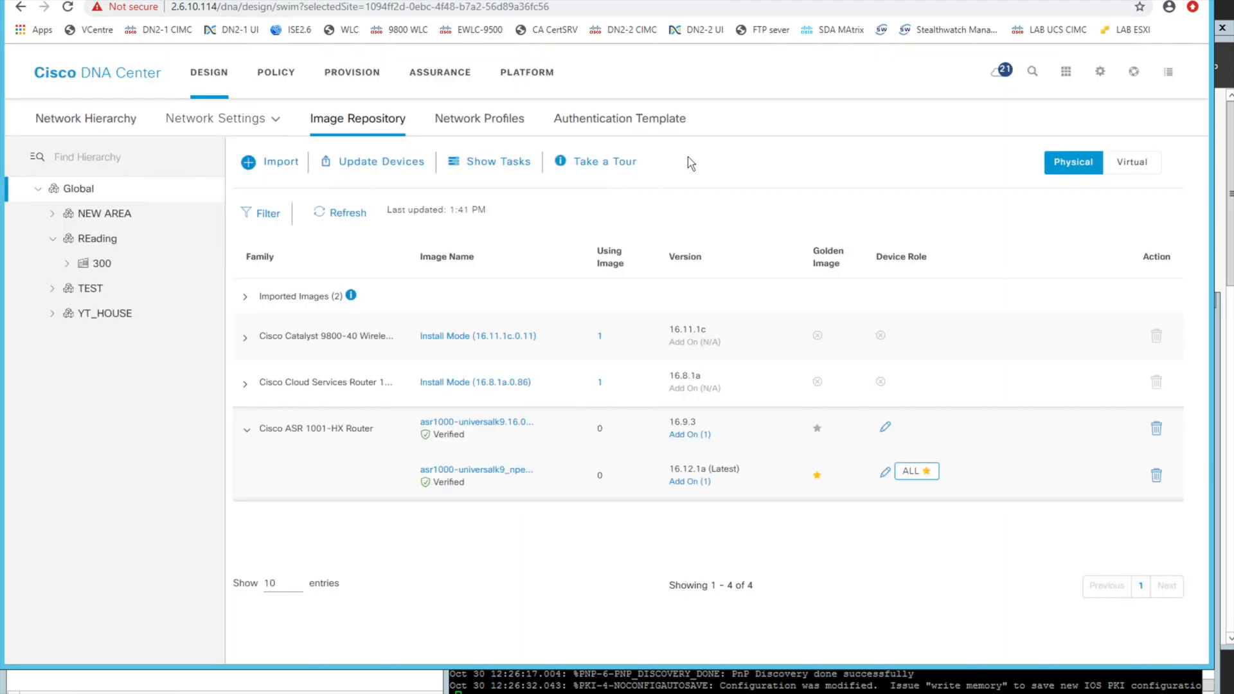
{"action": "left_click", "coordinate": [1066, 72]}
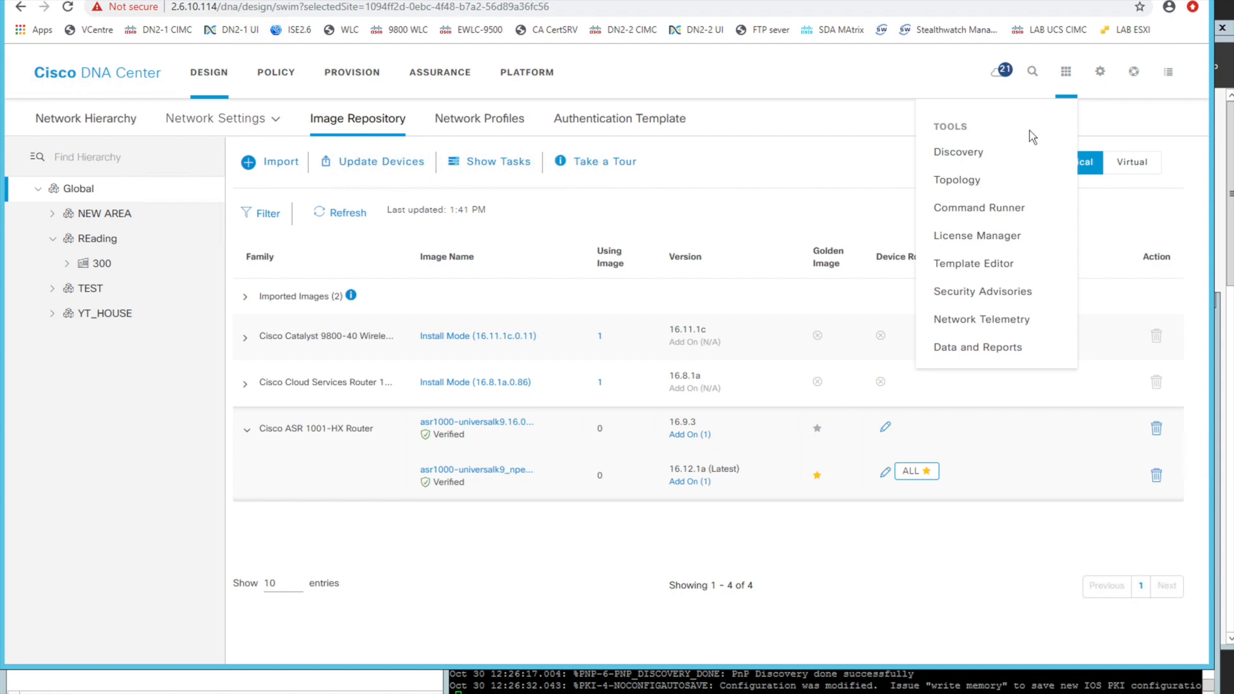
{"action": "left_click", "coordinate": [977, 276]}
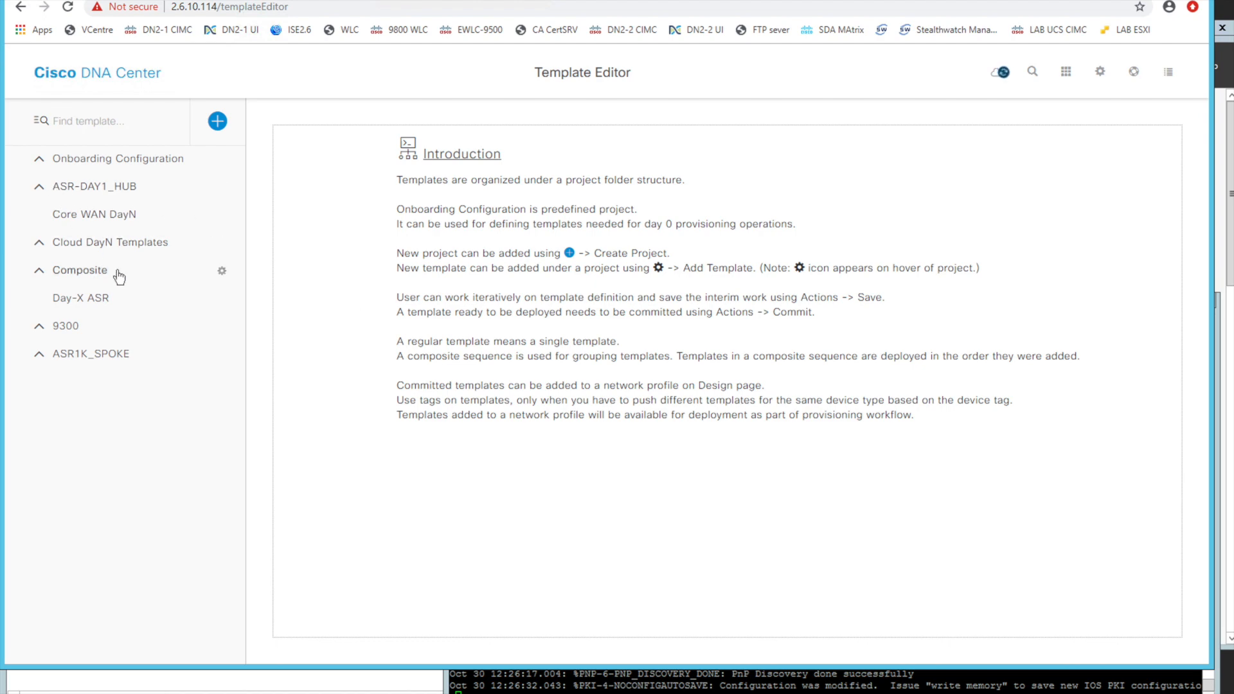
{"action": "left_click", "coordinate": [218, 121]}
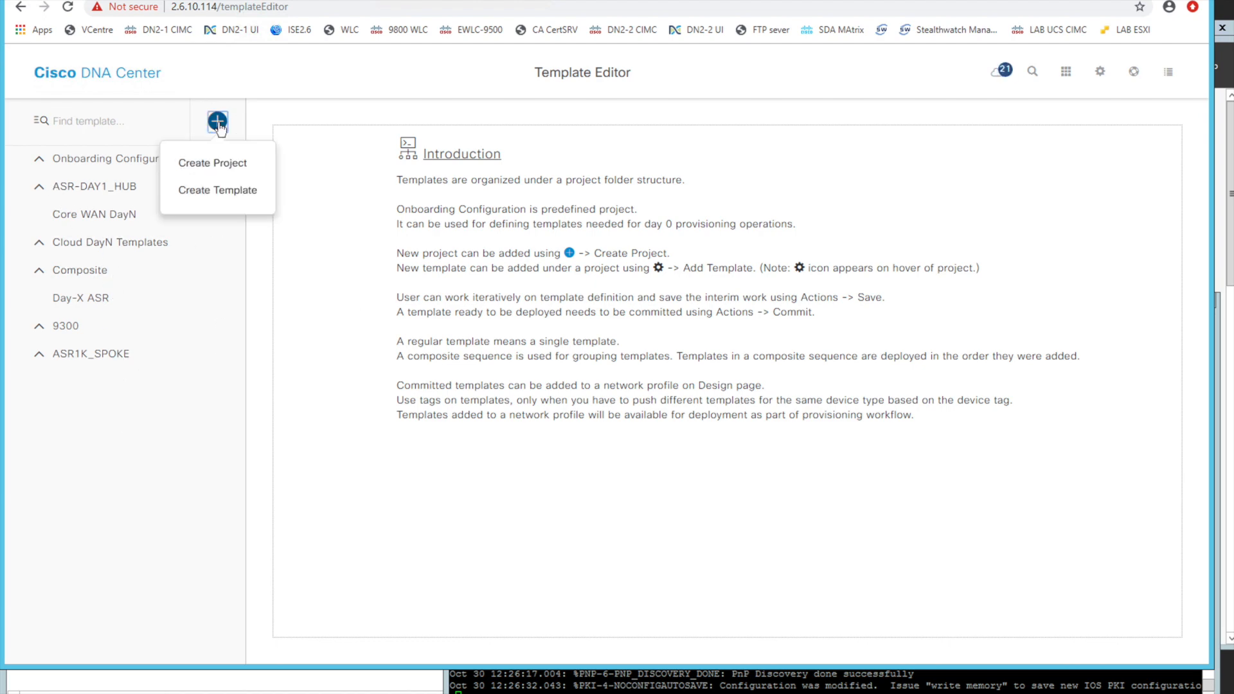
{"action": "left_click", "coordinate": [218, 163]}
{"action": "left_click", "coordinate": [966, 195]}
{"action": "type", "text": "FOLDER"}
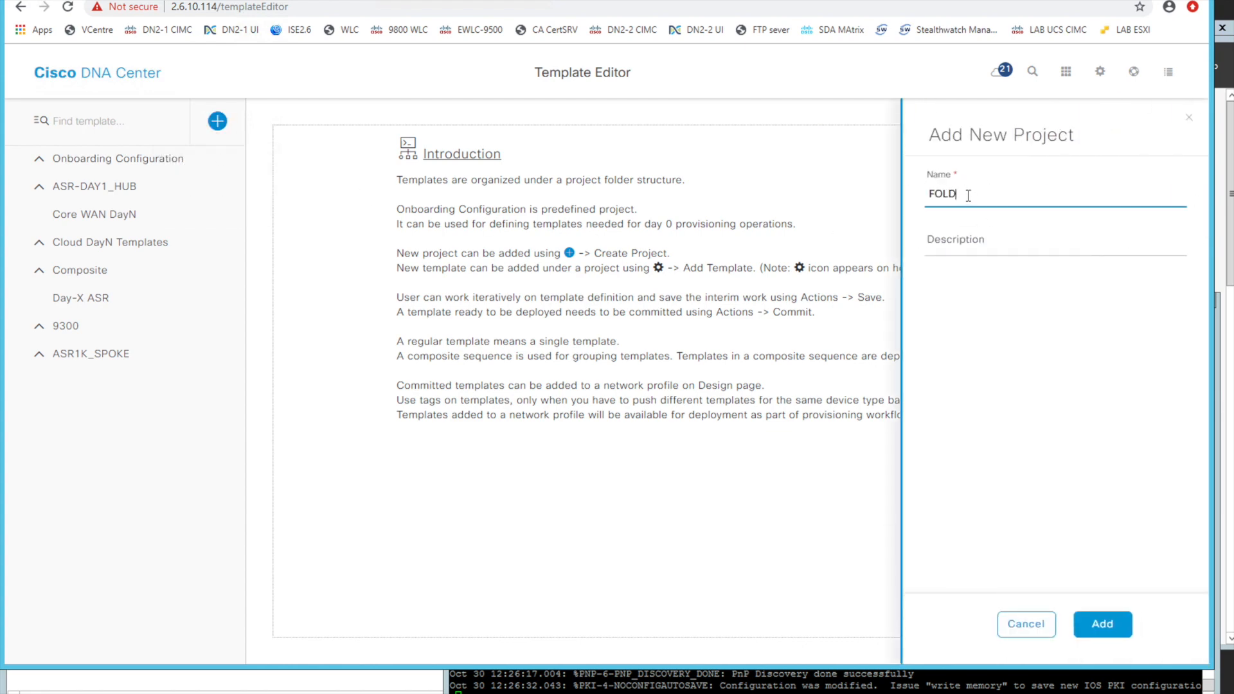
{"action": "left_click", "coordinate": [1102, 624]}
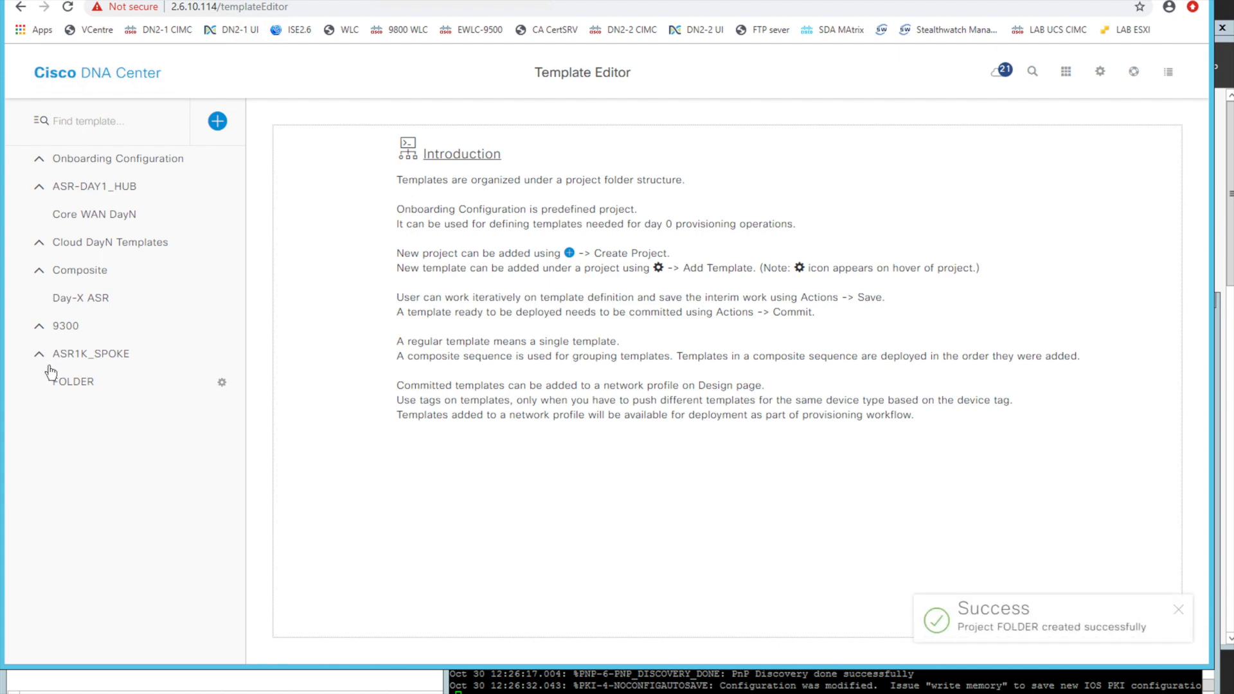
{"action": "left_click", "coordinate": [222, 385]}
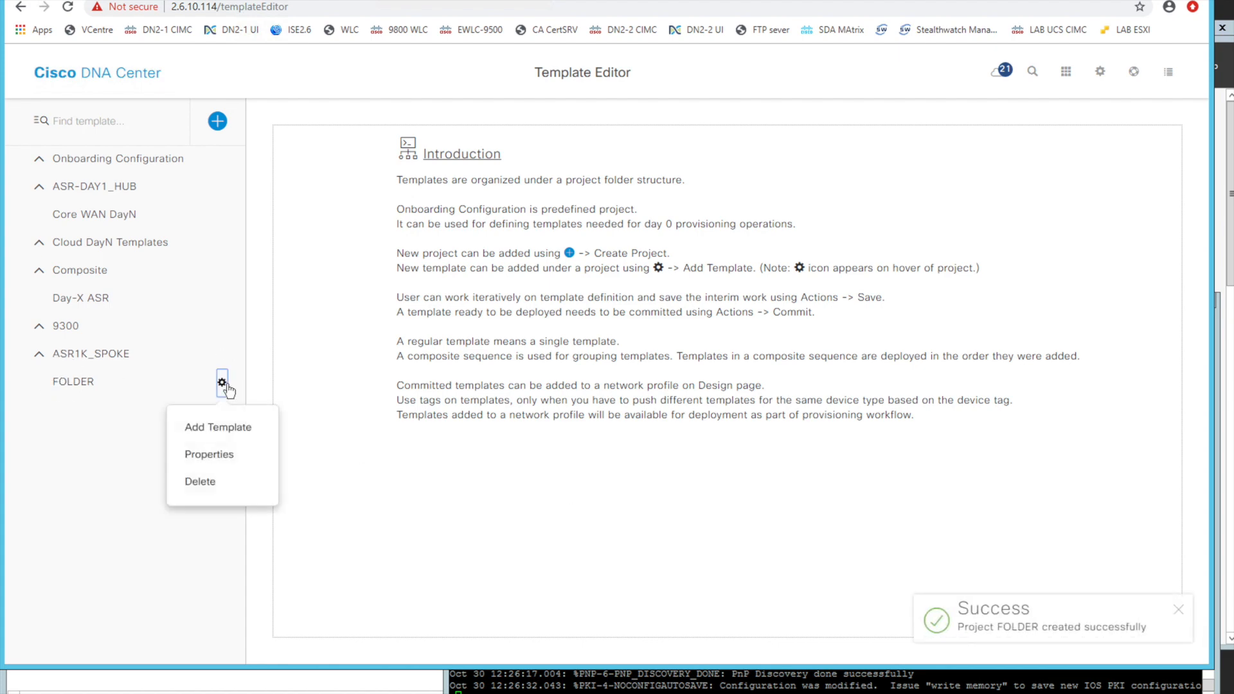
{"action": "left_click", "coordinate": [122, 404]}
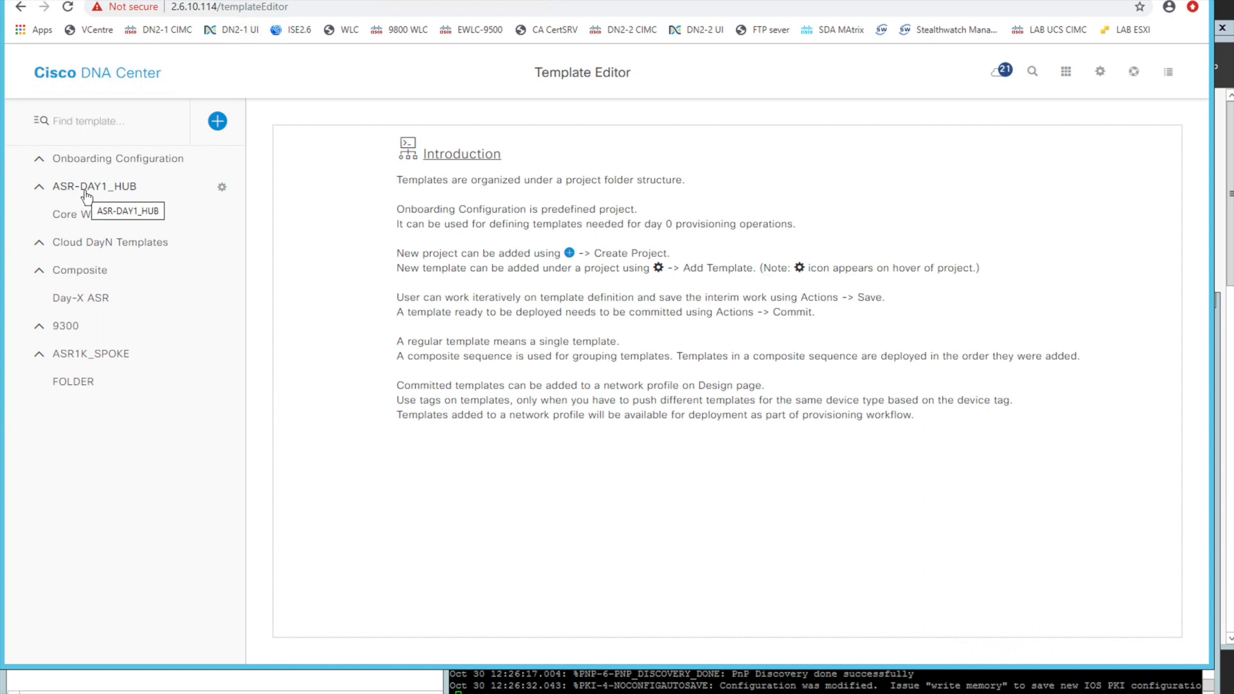
Start a new regular template named You_Tube in the Onboarding Configuration project
{"action": "left_click", "coordinate": [41, 167]}
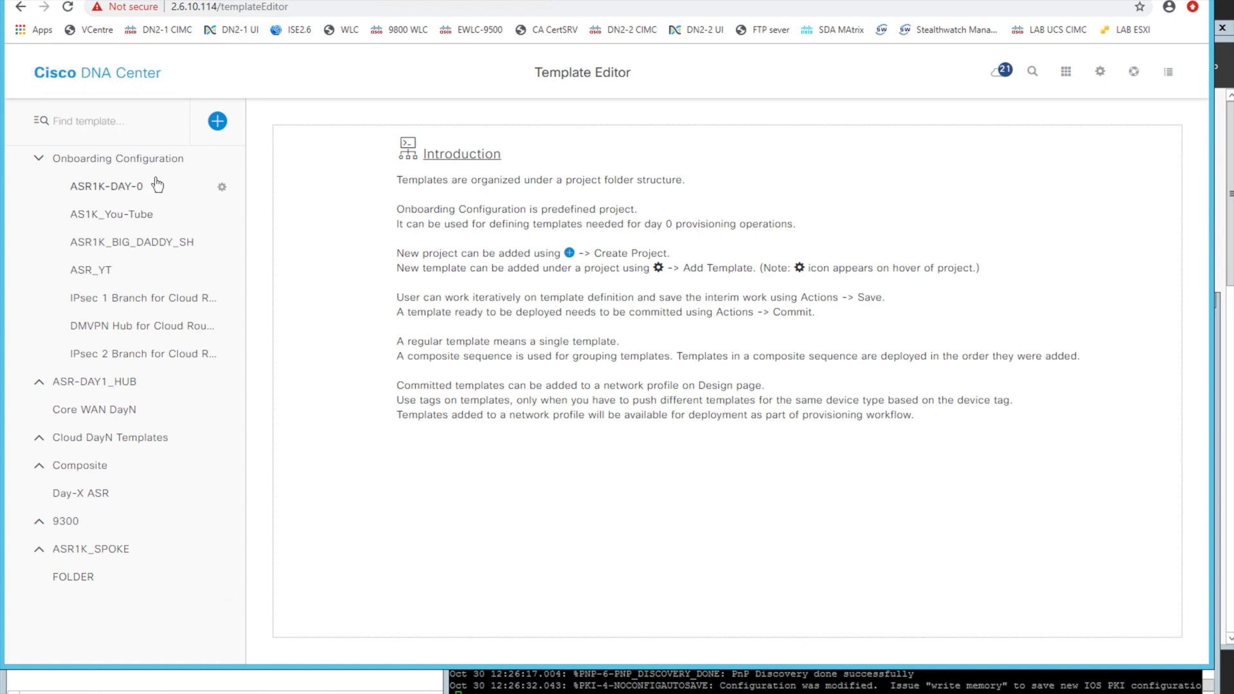
{"action": "left_click", "coordinate": [222, 159]}
{"action": "left_click", "coordinate": [230, 214]}
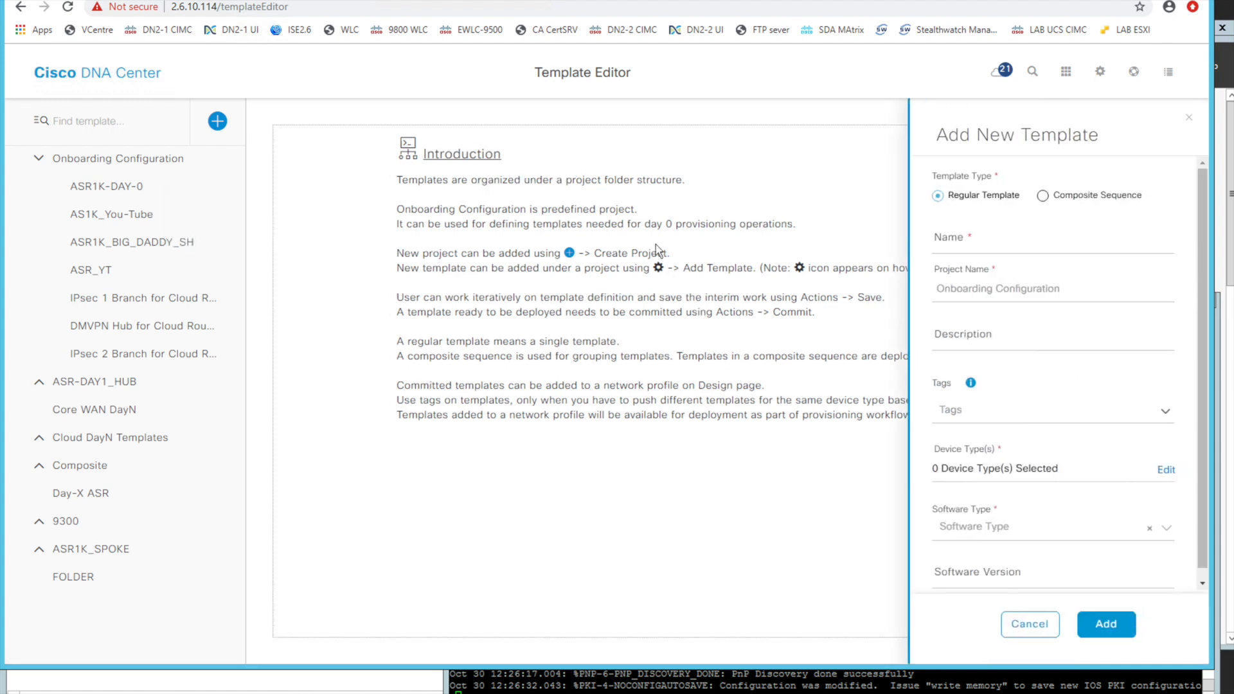
{"action": "left_click", "coordinate": [971, 243]}
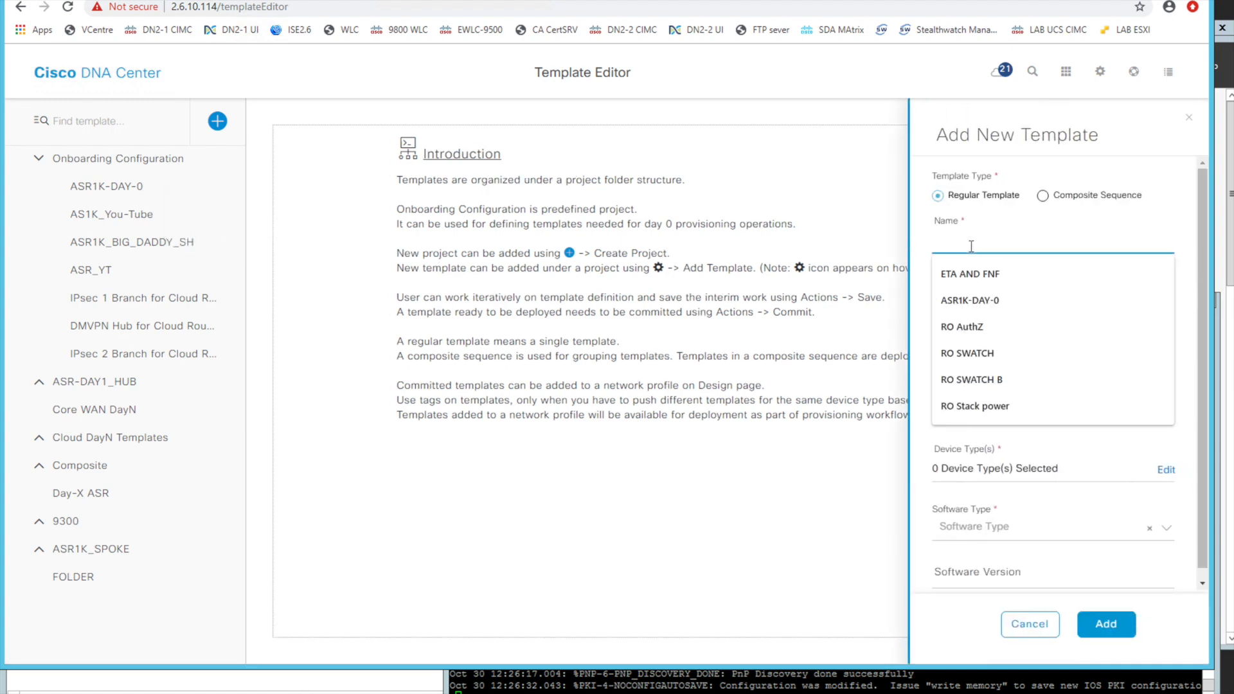
{"action": "type", "text": "You_TU"}
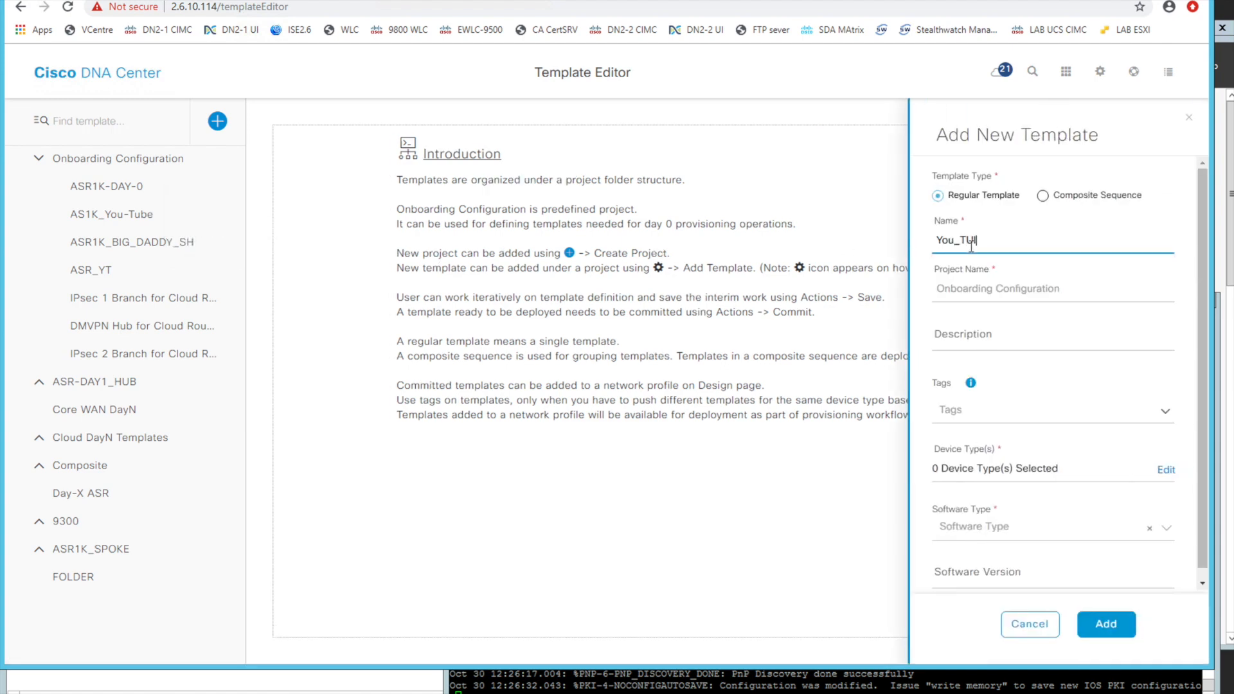
{"action": "key", "text": "BackSpace"}
{"action": "type", "text": "ube"}
{"action": "left_click_drag", "start_coordinate": [1004, 241], "coordinate": [921, 248]}
Select the Cisco ASR 1001-X, ASR 1001-HX and 4451-X routers as the template's device types and review the selected ones
{"action": "left_click", "coordinate": [1165, 470]}
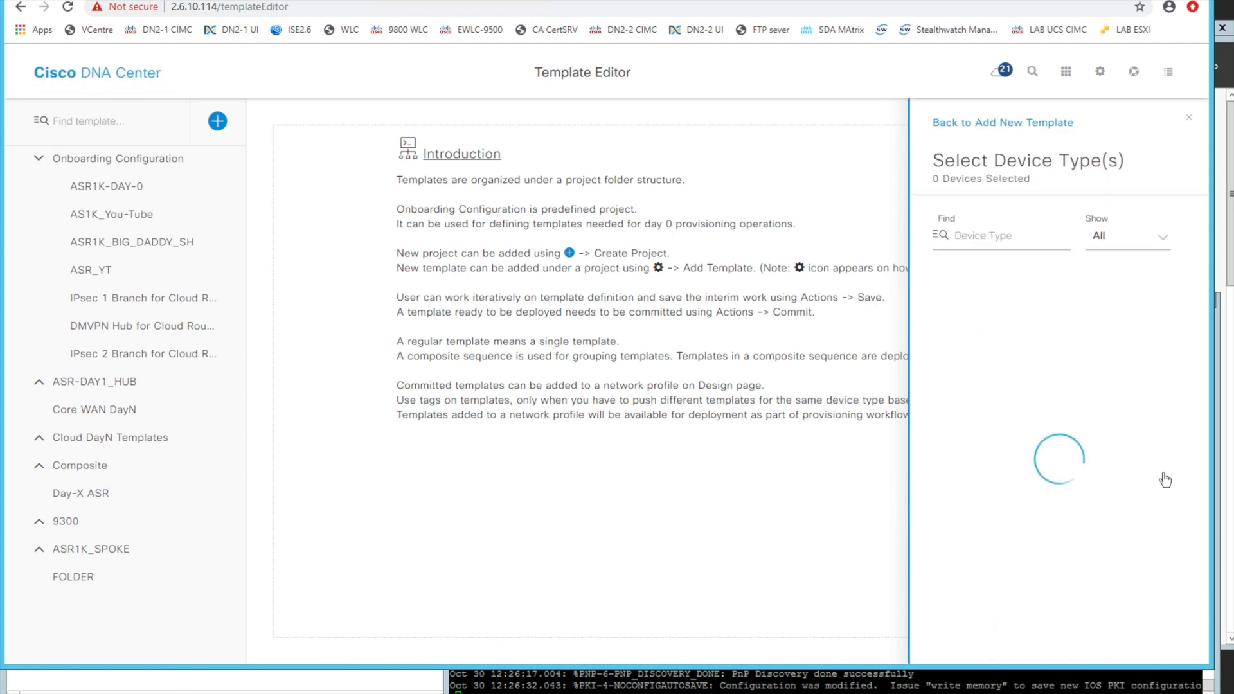
{"action": "left_click", "coordinate": [977, 234]}
{"action": "type", "text": "1001"}
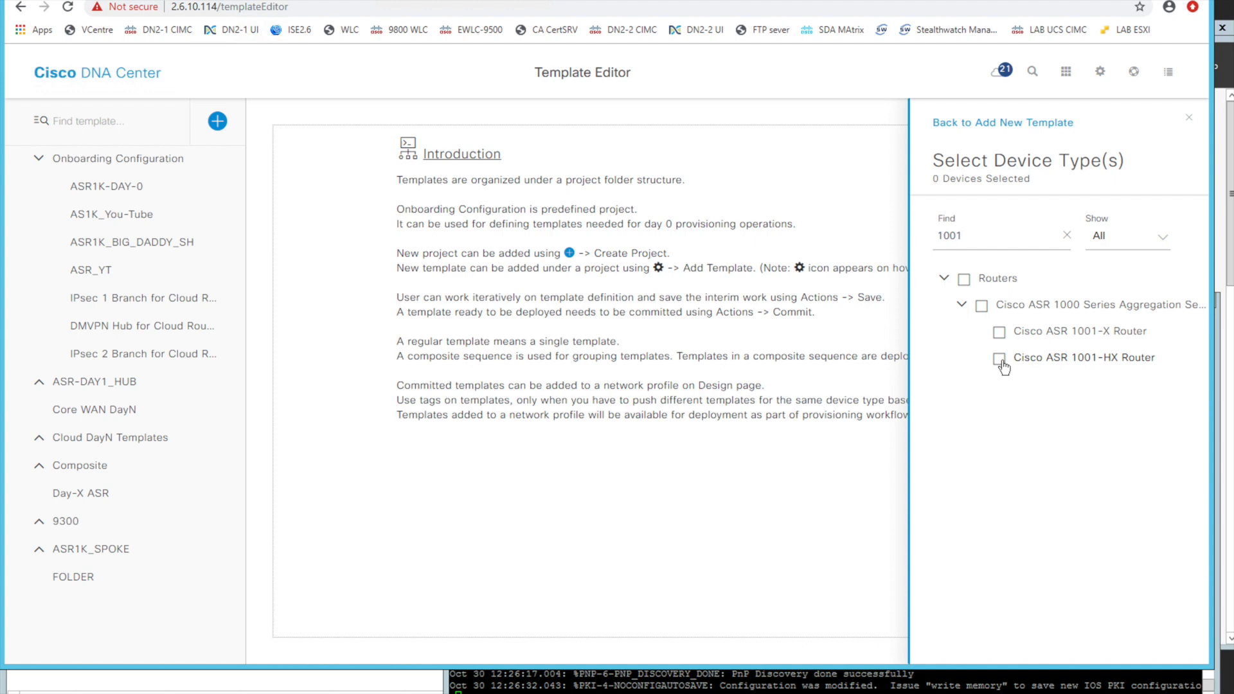
{"action": "left_click", "coordinate": [981, 307]}
{"action": "left_click_drag", "start_coordinate": [1020, 238], "coordinate": [928, 237]}
{"action": "type", "text": "4451"}
{"action": "left_click", "coordinate": [965, 279]}
{"action": "left_click", "coordinate": [1067, 236]}
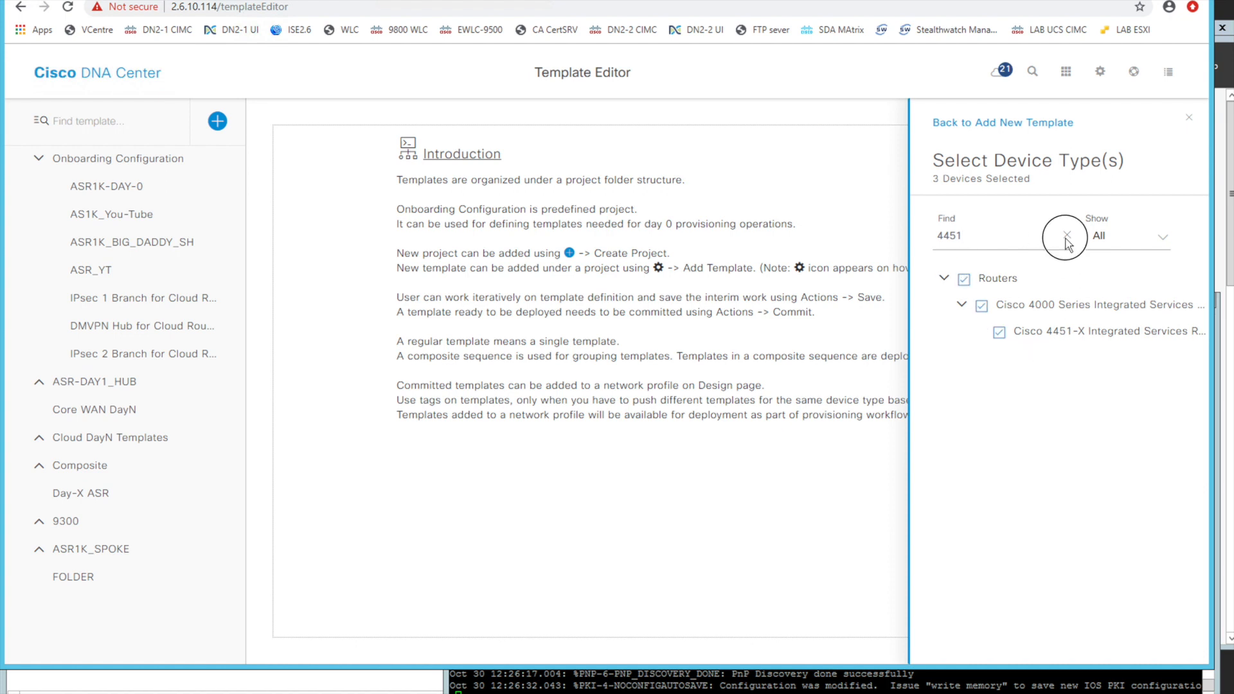
{"action": "left_click", "coordinate": [1163, 247]}
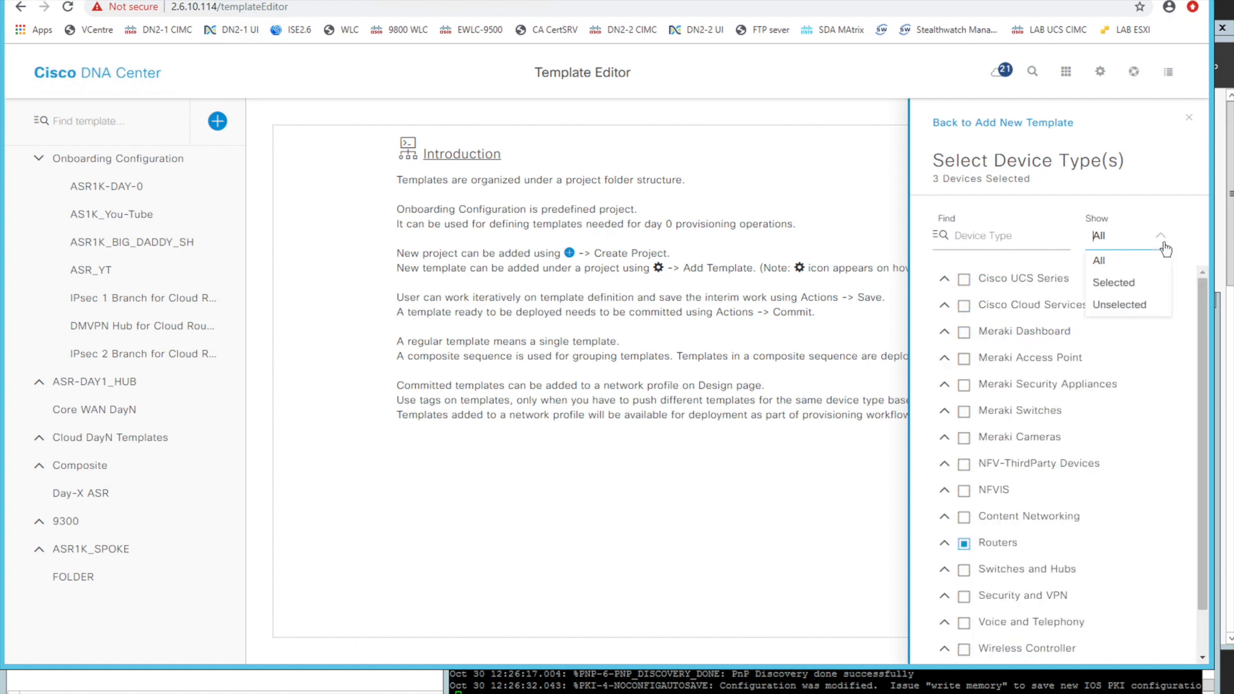
{"action": "left_click", "coordinate": [1133, 284]}
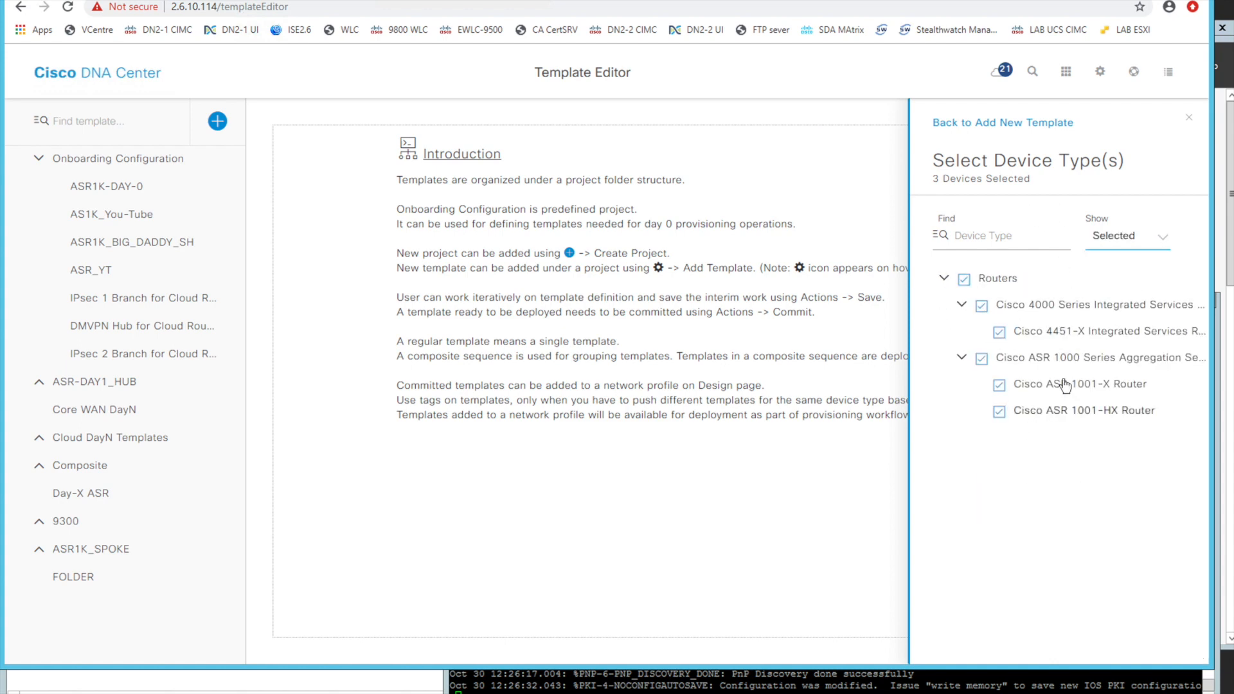
{"action": "left_click", "coordinate": [992, 124]}
Set the software type to IOS-XE, add the You_Tube template and open it for editing
{"action": "left_click", "coordinate": [1036, 529]}
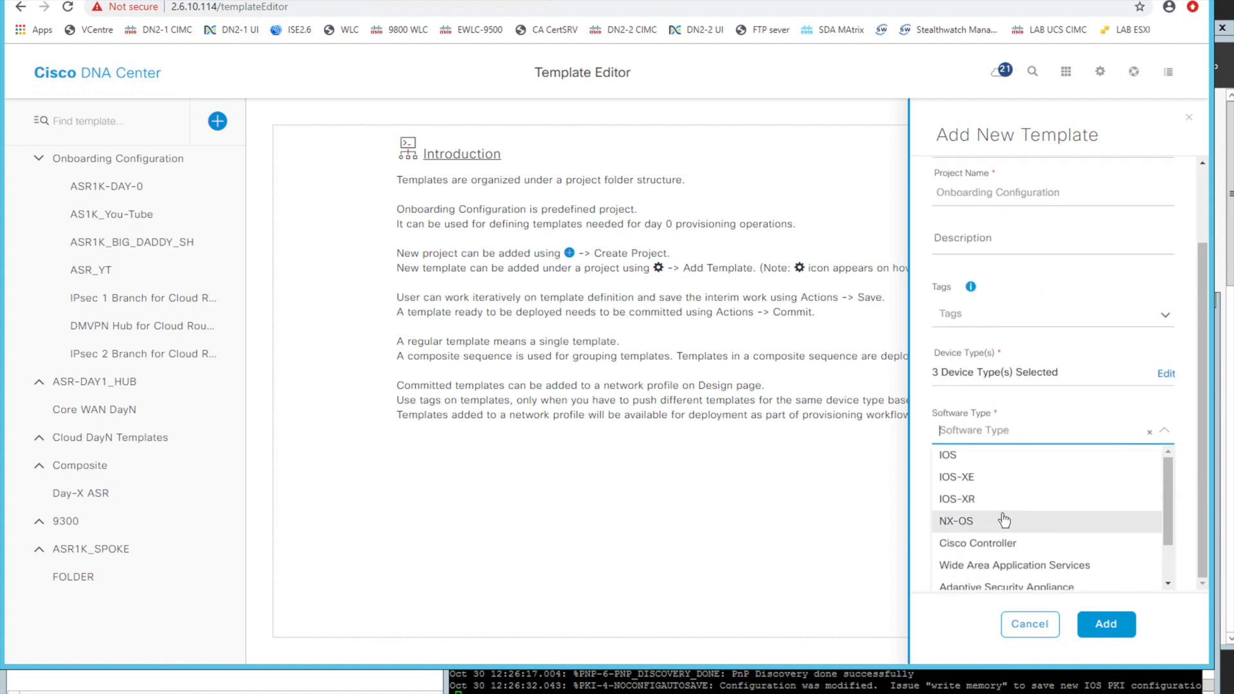
{"action": "left_click", "coordinate": [971, 477]}
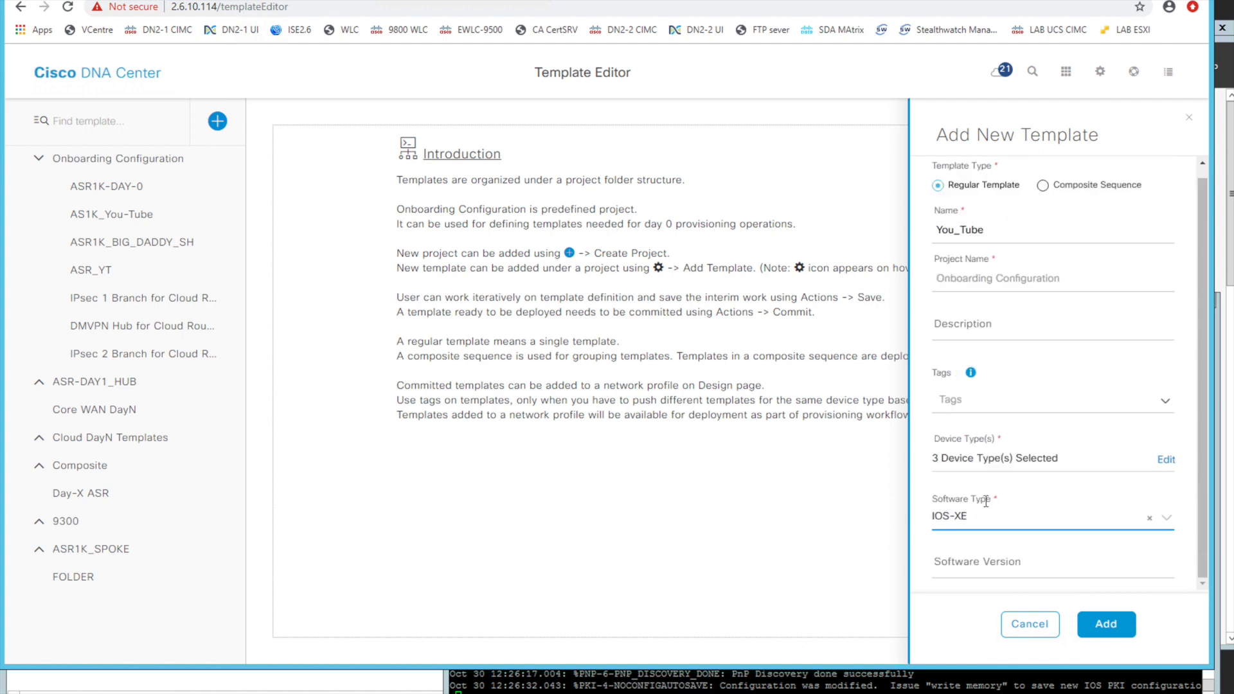
{"action": "left_click", "coordinate": [1116, 635]}
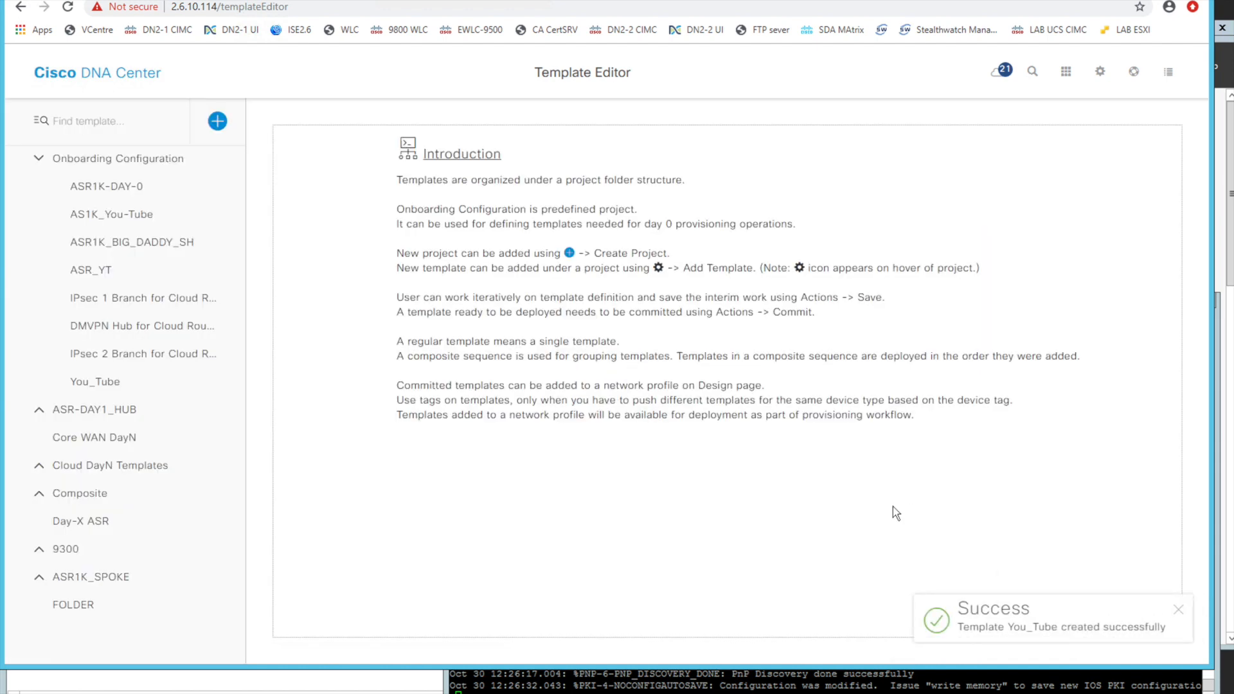
{"action": "left_click", "coordinate": [106, 383]}
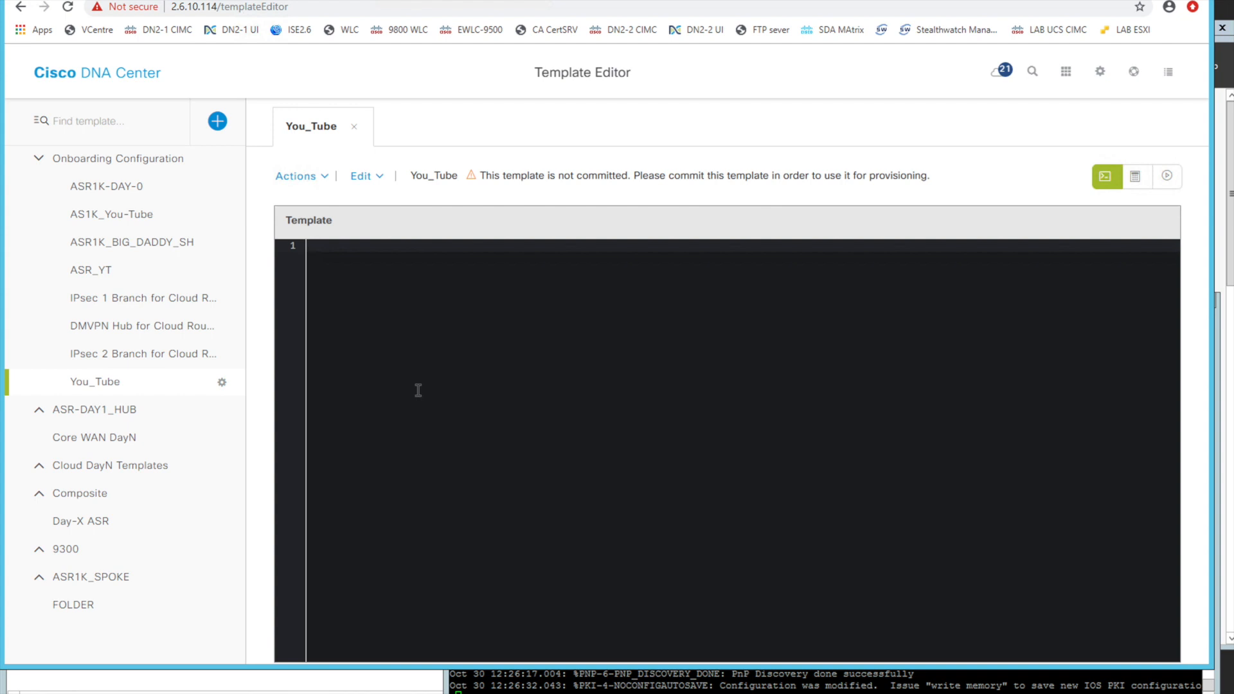
{"action": "type", "text": "do clear ..."}
{"action": "key", "text": "BackSpace"}
{"action": "key", "text": "BackSpace"}
{"action": "key", "text": "BackSpace"}
{"action": "key", "text": "BackSpace"}
{"action": "key", "text": "BackSpace"}
{"action": "key", "text": "BackSpace"}
{"action": "key", "text": "BackSpace"}
{"action": "key", "text": "BackSpace"}
{"action": "key", "text": "BackSpace"}
{"action": "key", "text": "BackSpace"}
{"action": "key", "text": "BackSpace"}
{"action": "key", "text": "BackSpace"}
Copy the entire configuration from the AS1K_You-Tube template into the You_Tube template
{"action": "left_click", "coordinate": [137, 219]}
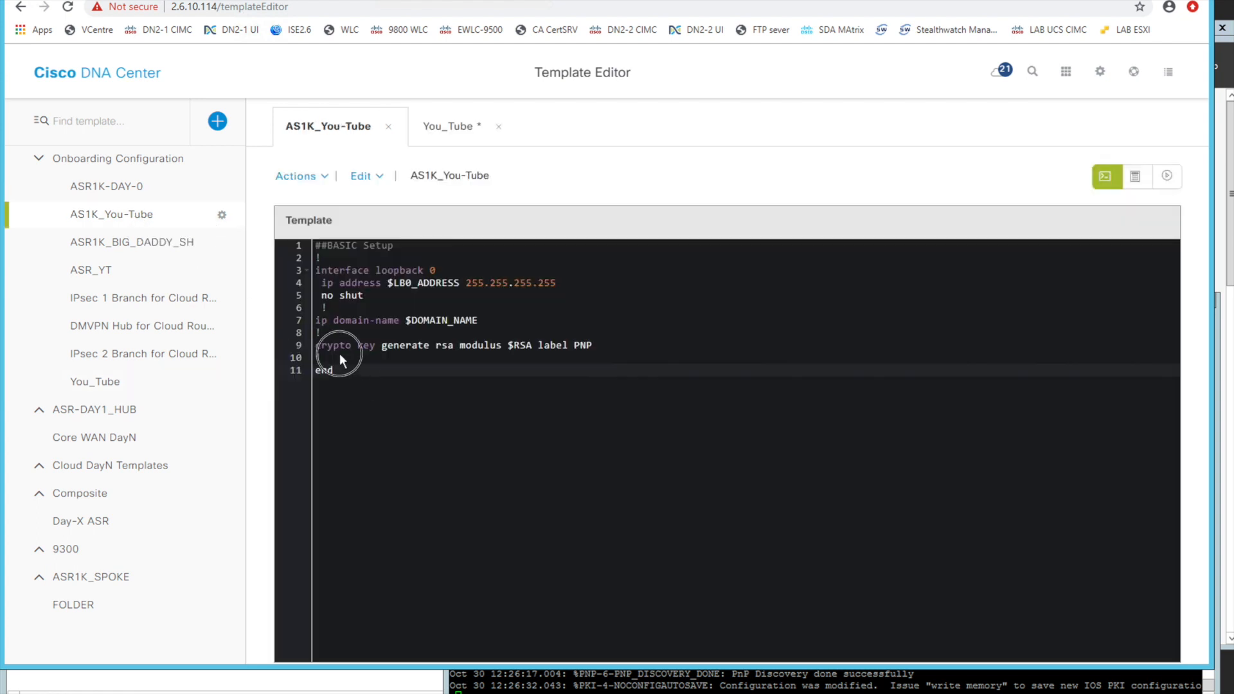
{"action": "left_click_drag", "start_coordinate": [357, 373], "coordinate": [286, 239]}
{"action": "right_click", "coordinate": [344, 274]}
{"action": "left_click", "coordinate": [373, 302]}
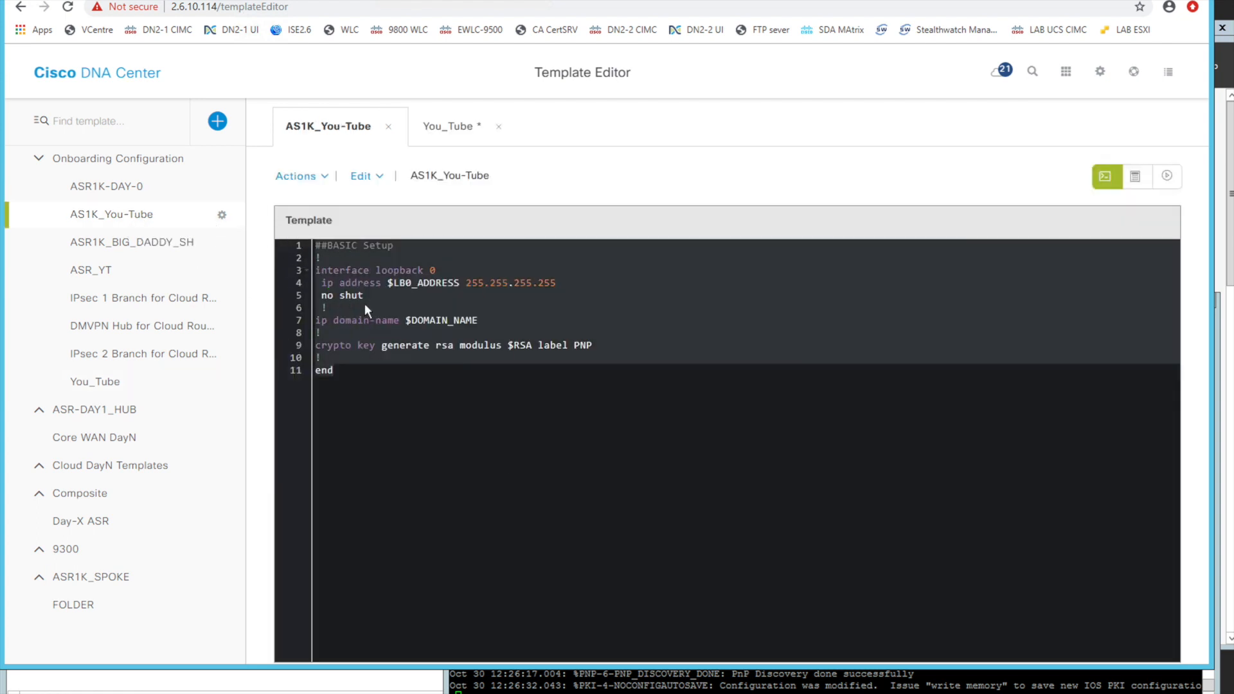
{"action": "left_click", "coordinate": [122, 379]}
{"action": "right_click", "coordinate": [365, 306]}
{"action": "left_click", "coordinate": [399, 395]}
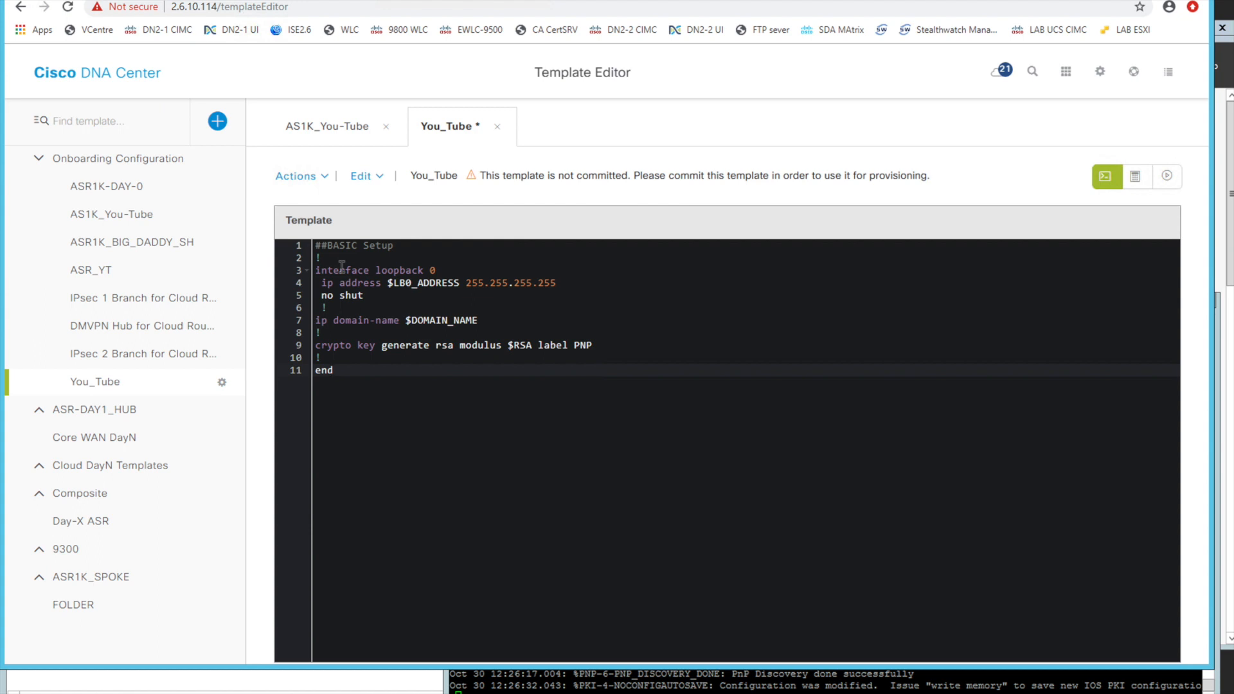
Examine the You_Tube template's basic setup, loopback 0 interface, and $LB0_ADDRESS, $DOMAIN_NAME and $RSA variables
{"action": "left_click", "coordinate": [313, 247]}
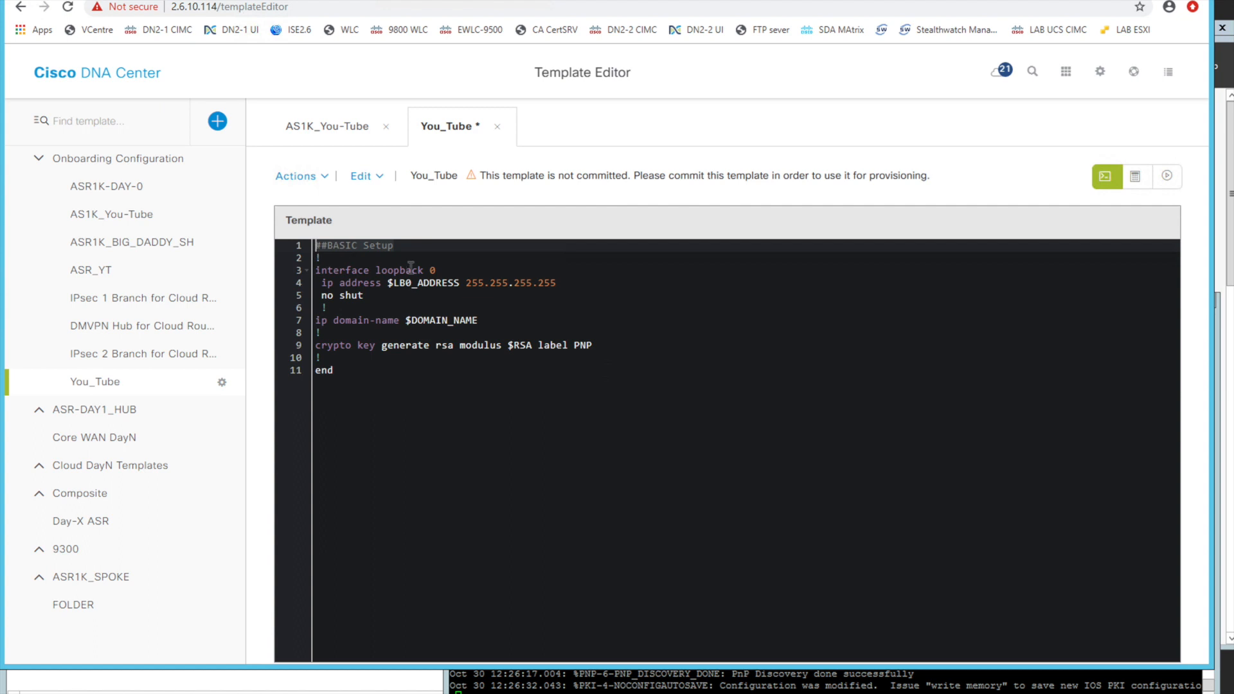
{"action": "left_click", "coordinate": [484, 427]}
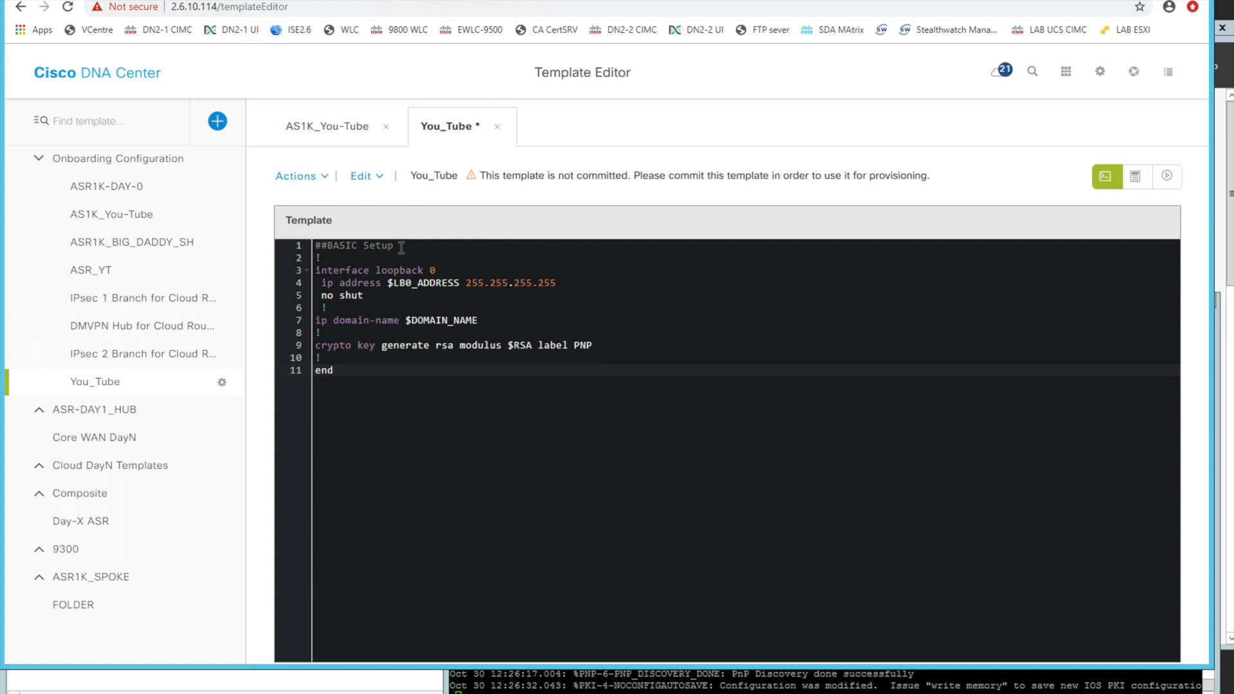
{"action": "left_click_drag", "start_coordinate": [390, 257], "coordinate": [397, 381]}
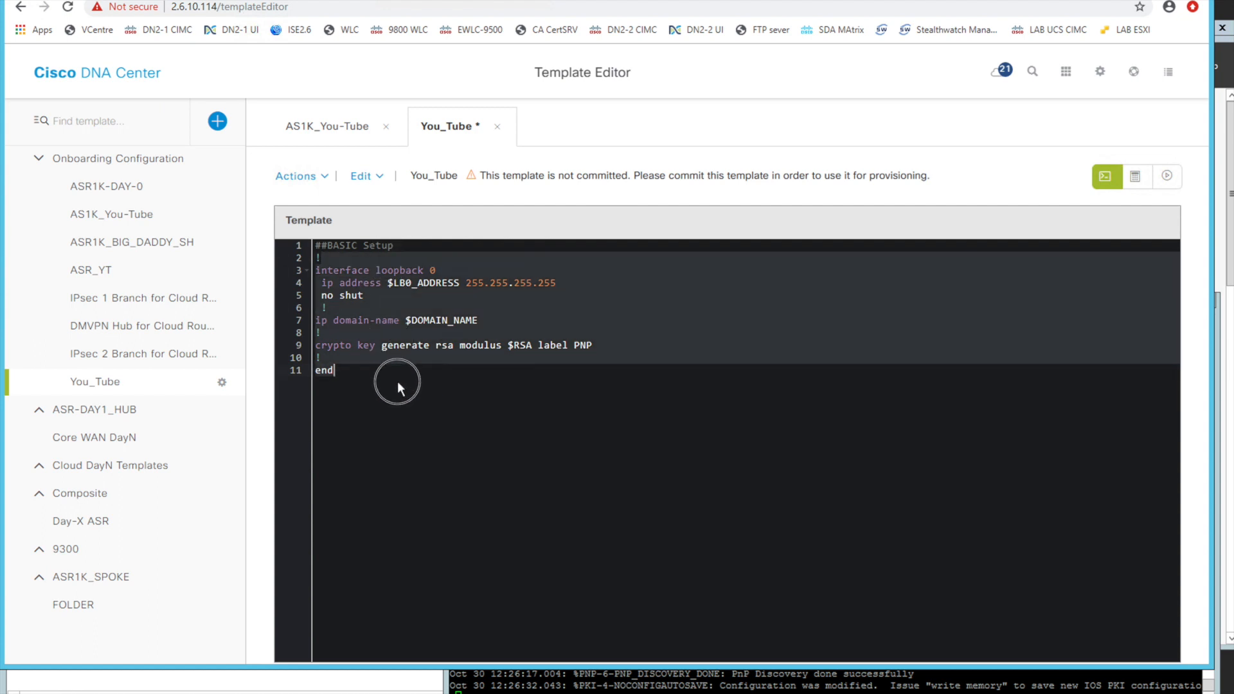
{"action": "left_click", "coordinate": [414, 441]}
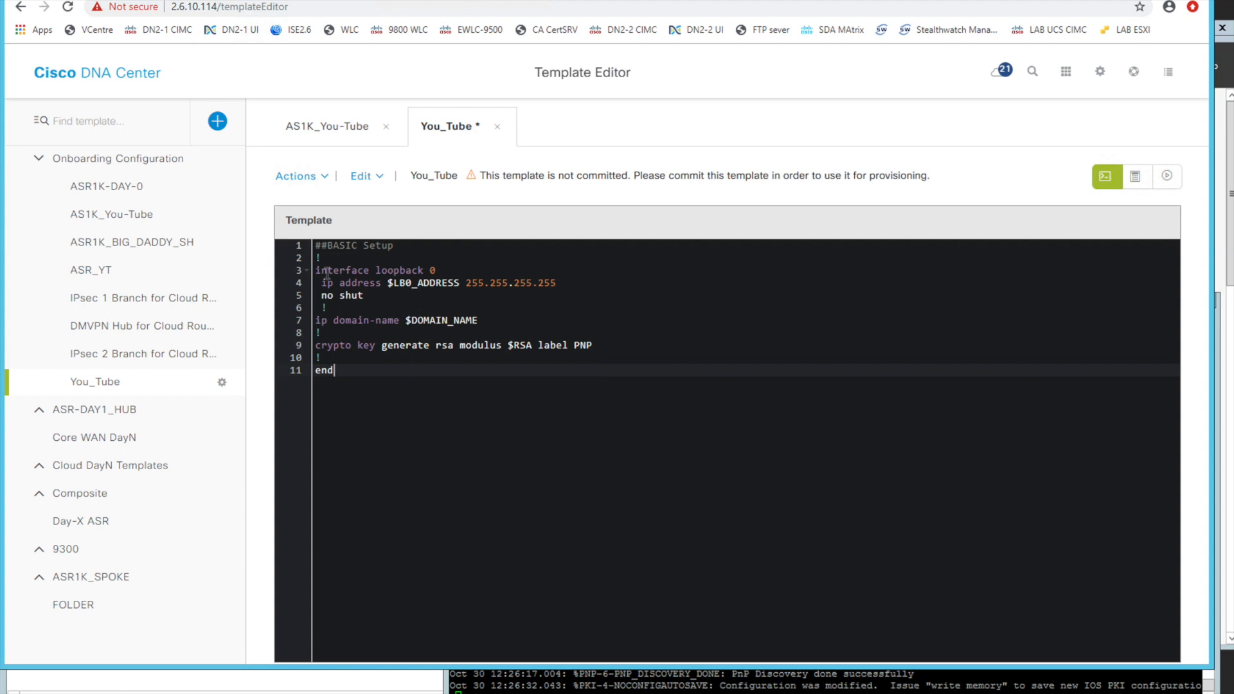
{"action": "left_click", "coordinate": [439, 271]}
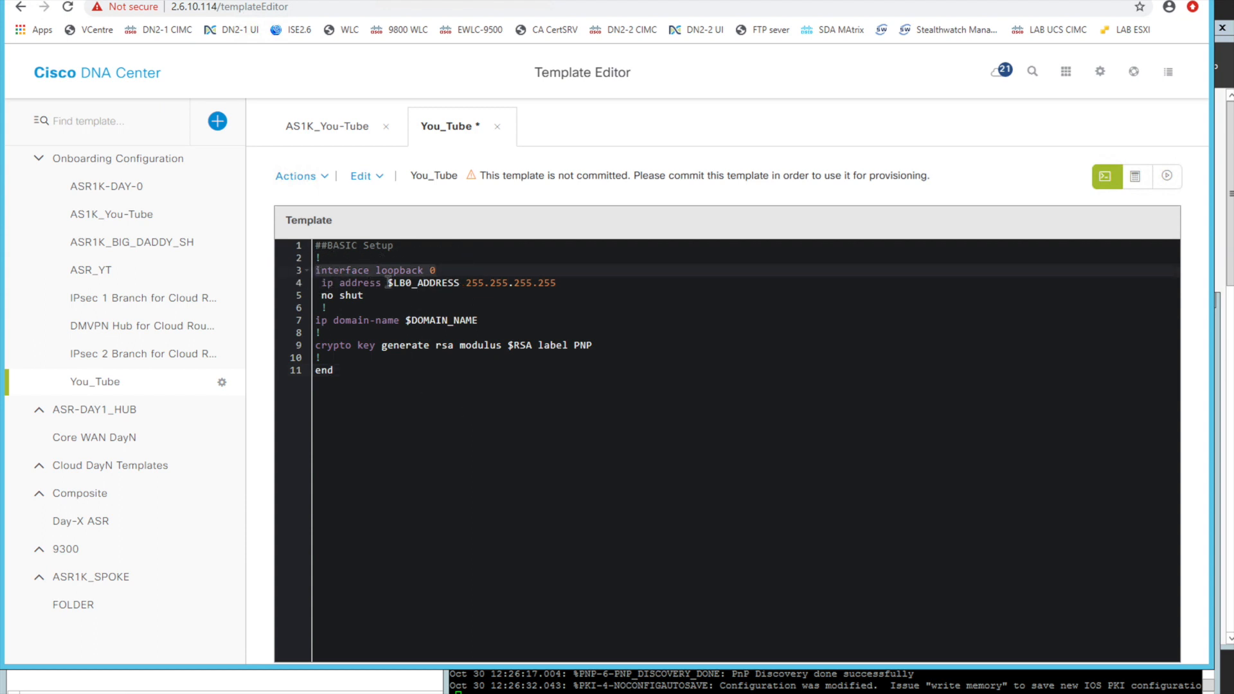
{"action": "left_click", "coordinate": [409, 283]}
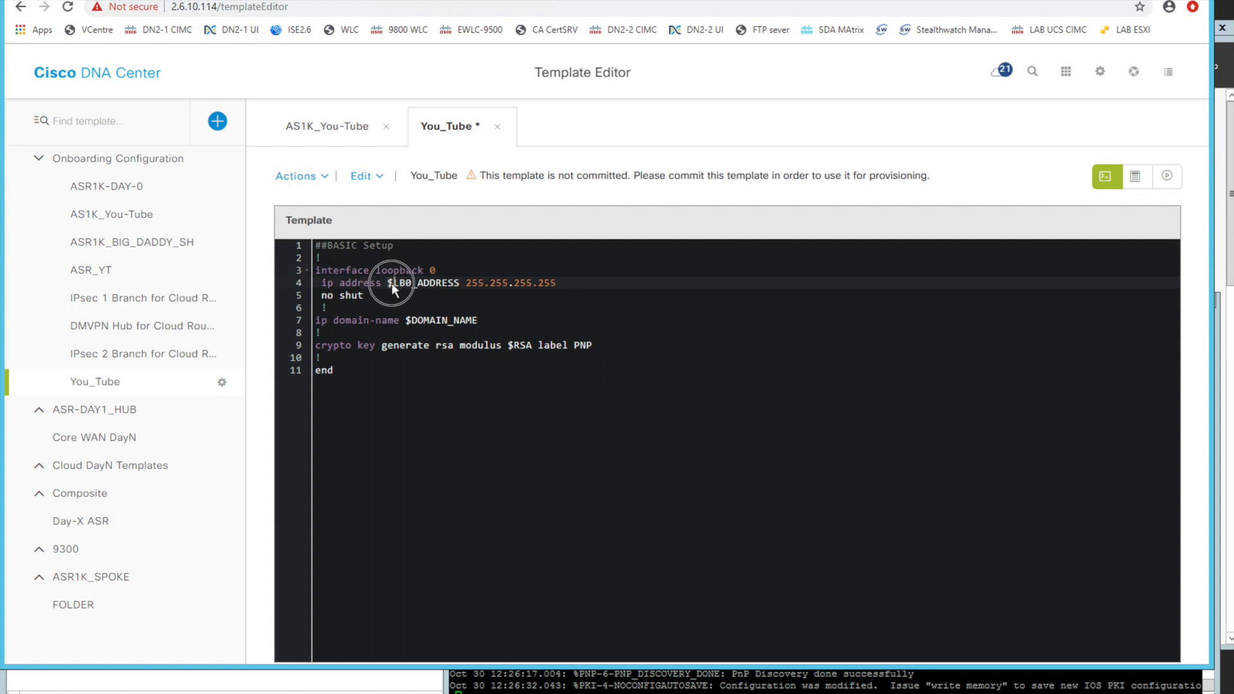
{"action": "left_click", "coordinate": [405, 311]}
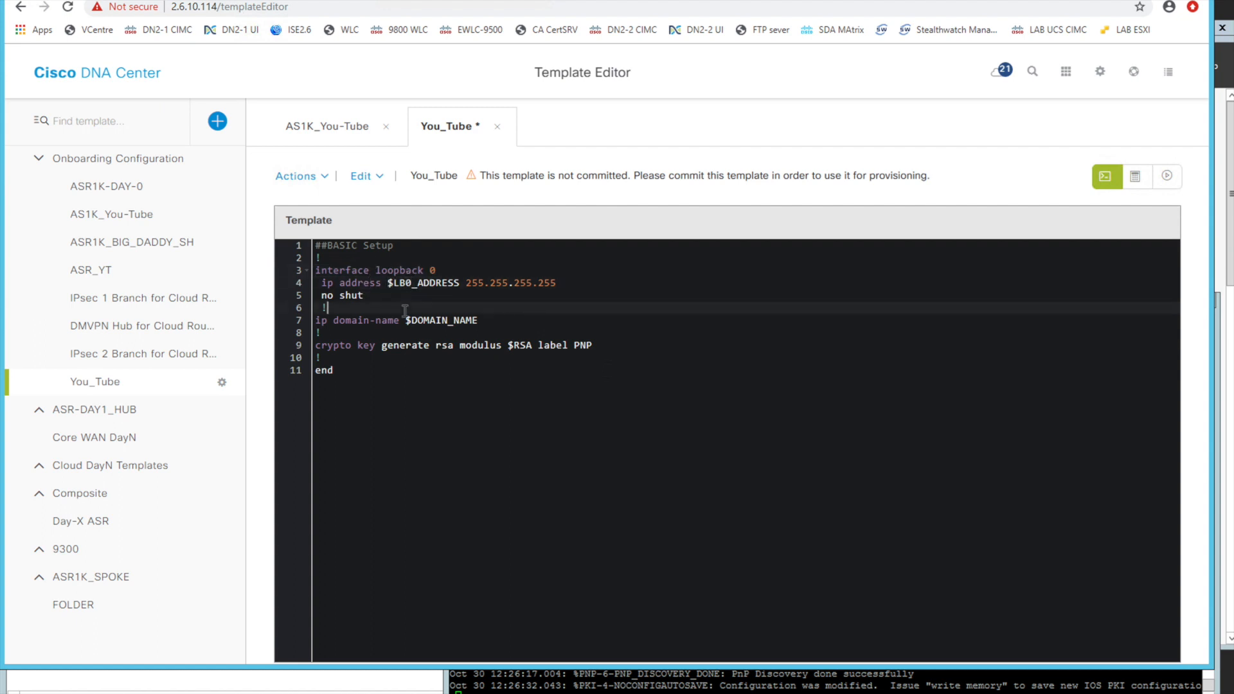
{"action": "left_click_drag", "start_coordinate": [460, 284], "coordinate": [436, 284]}
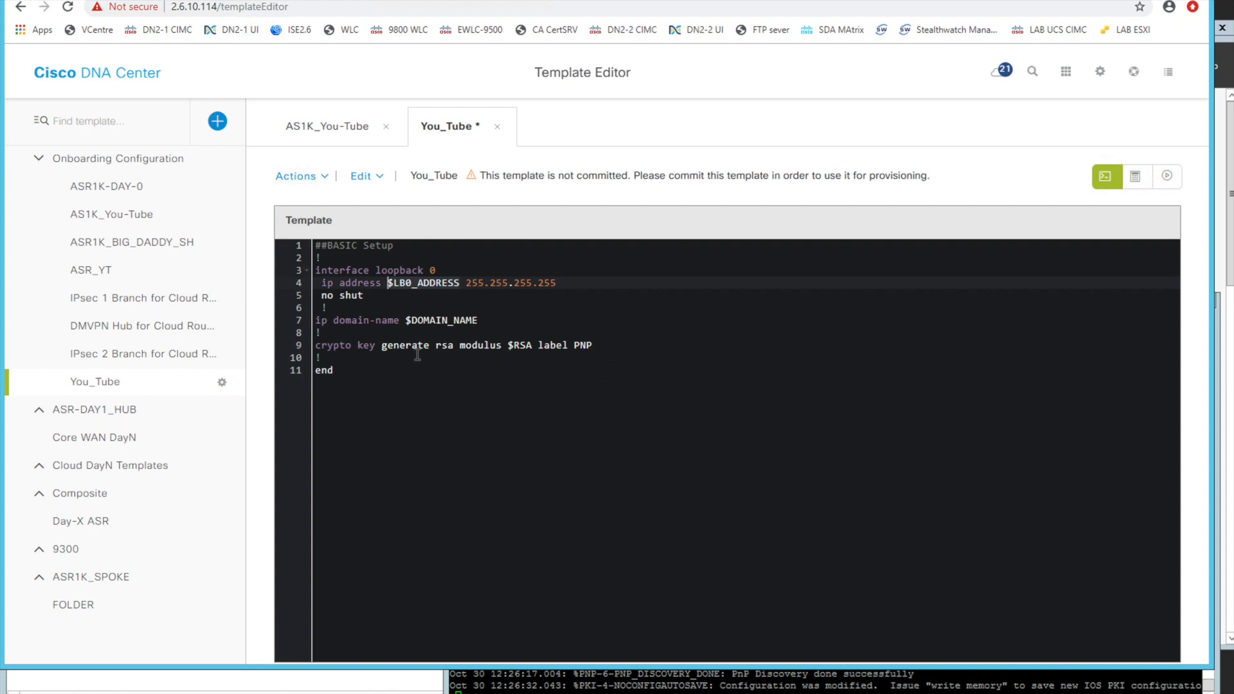
{"action": "left_click", "coordinate": [477, 320]}
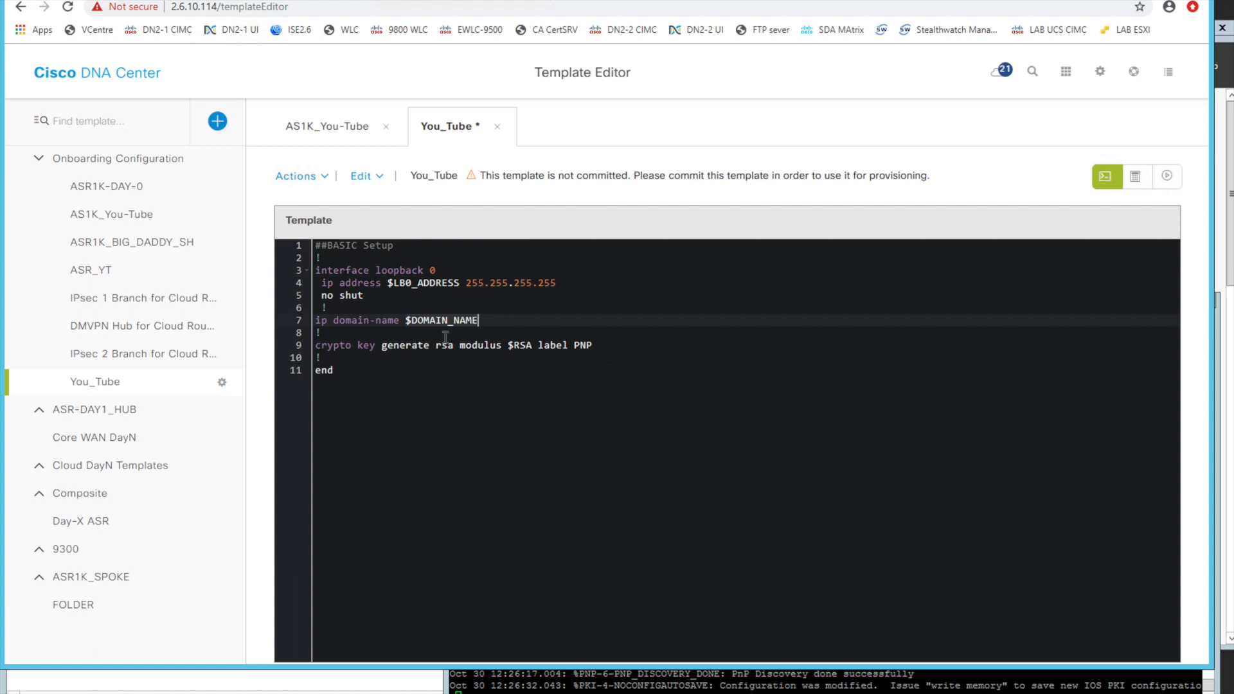
{"action": "left_click", "coordinate": [532, 345]}
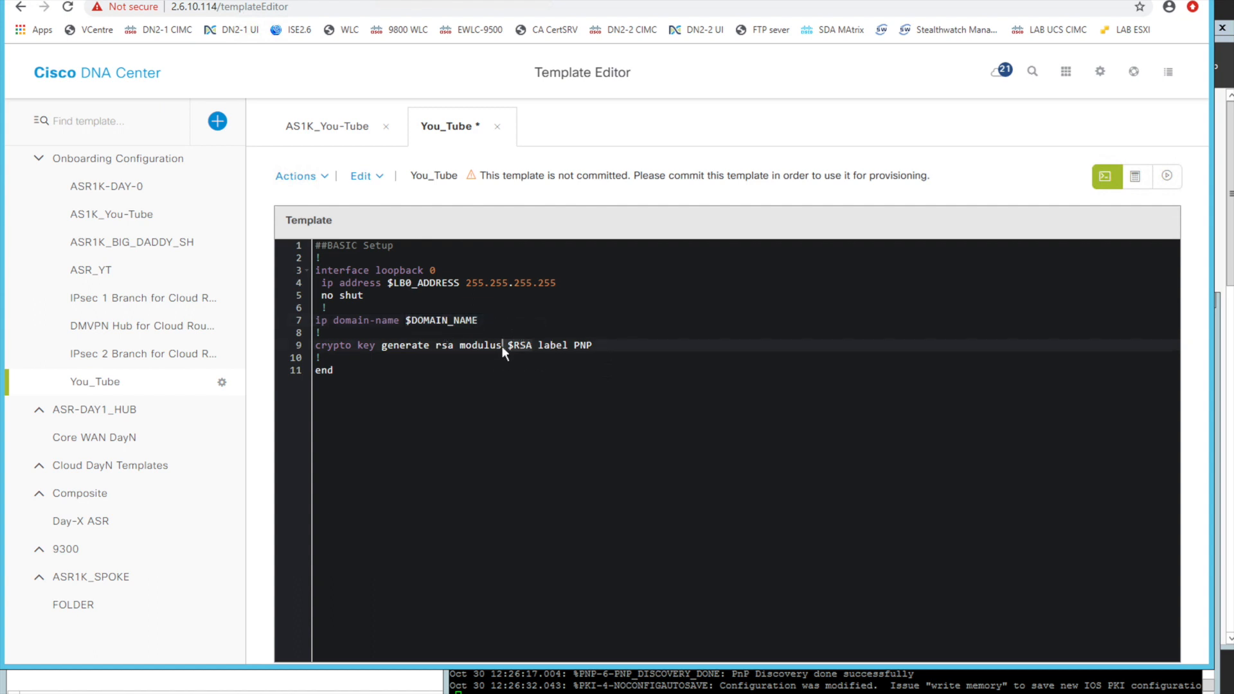
{"action": "left_click", "coordinate": [506, 371]}
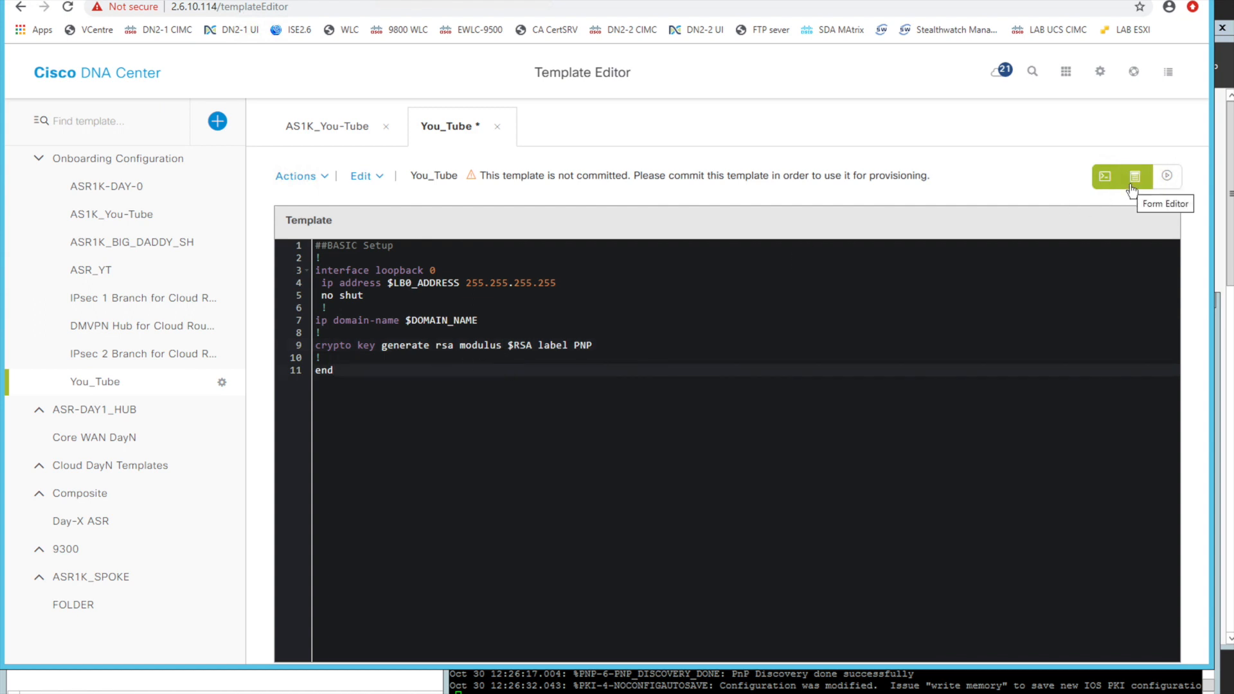
Save the You_Tube template and switch to its Form Editor
{"action": "left_click", "coordinate": [318, 179]}
{"action": "left_click", "coordinate": [302, 247]}
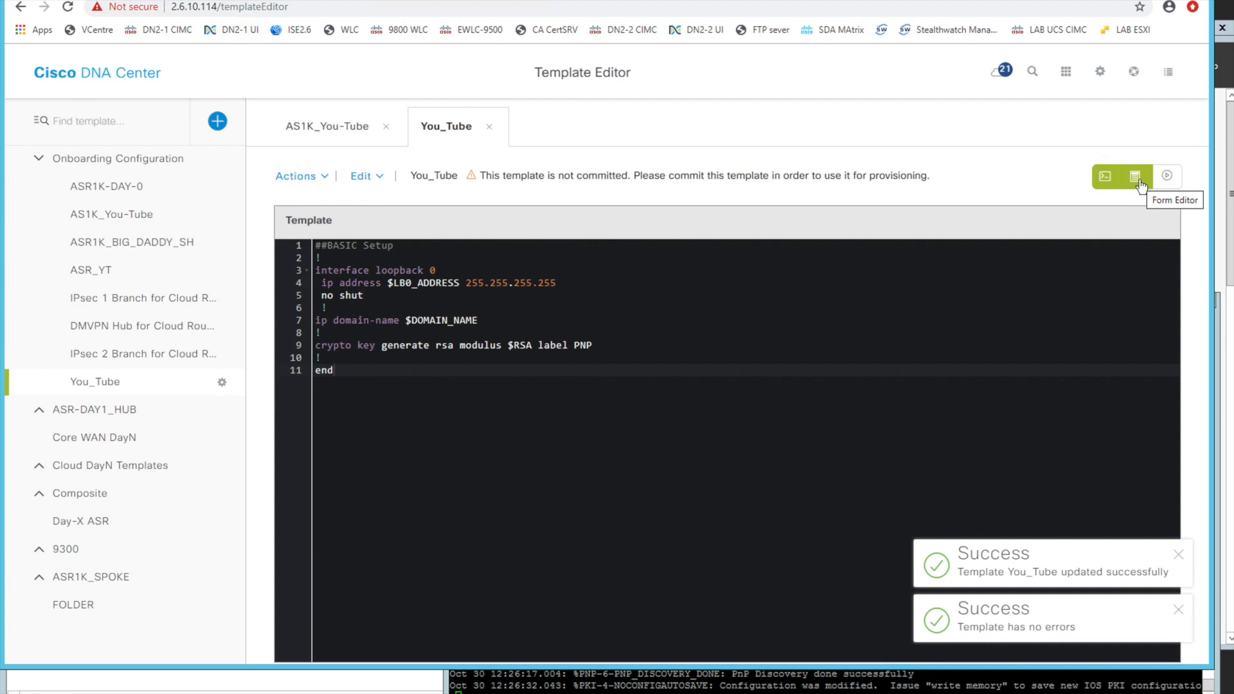
{"action": "left_click", "coordinate": [1138, 181]}
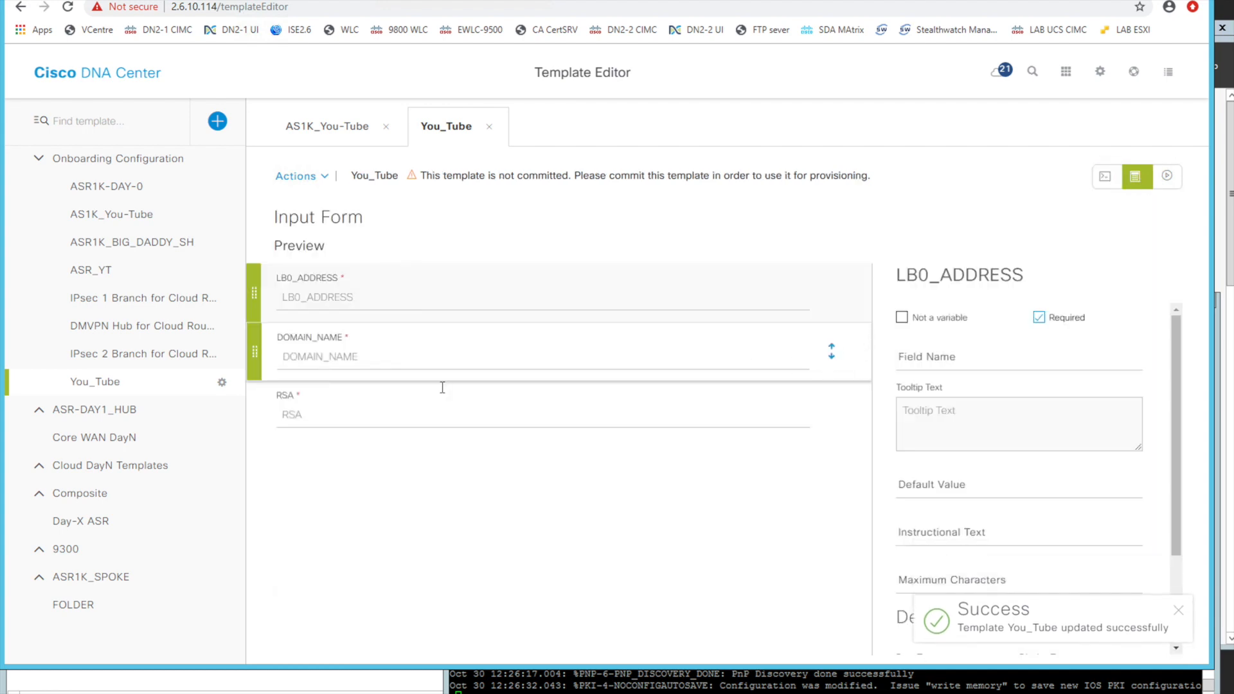
Reorder the input form fields as RSA, DOMAIN_NAME and LB0_ADDRESS
{"action": "left_click_drag", "start_coordinate": [265, 312], "coordinate": [257, 402]}
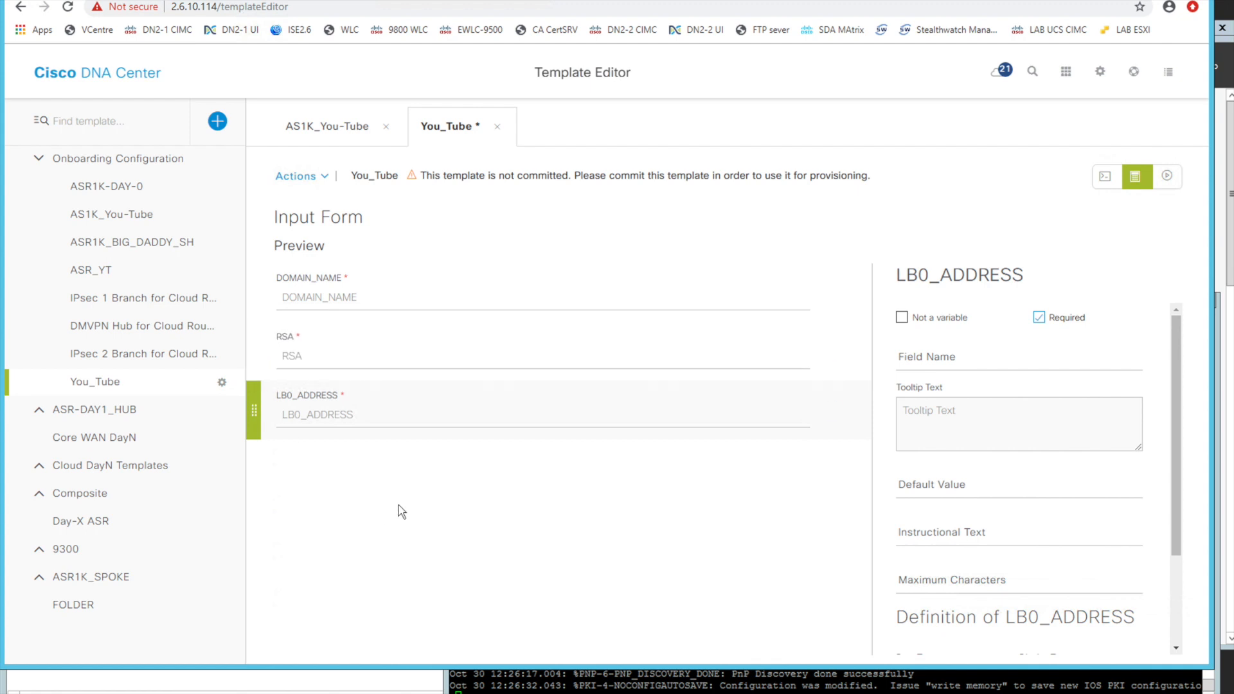
{"action": "left_click_drag", "start_coordinate": [254, 297], "coordinate": [256, 336]}
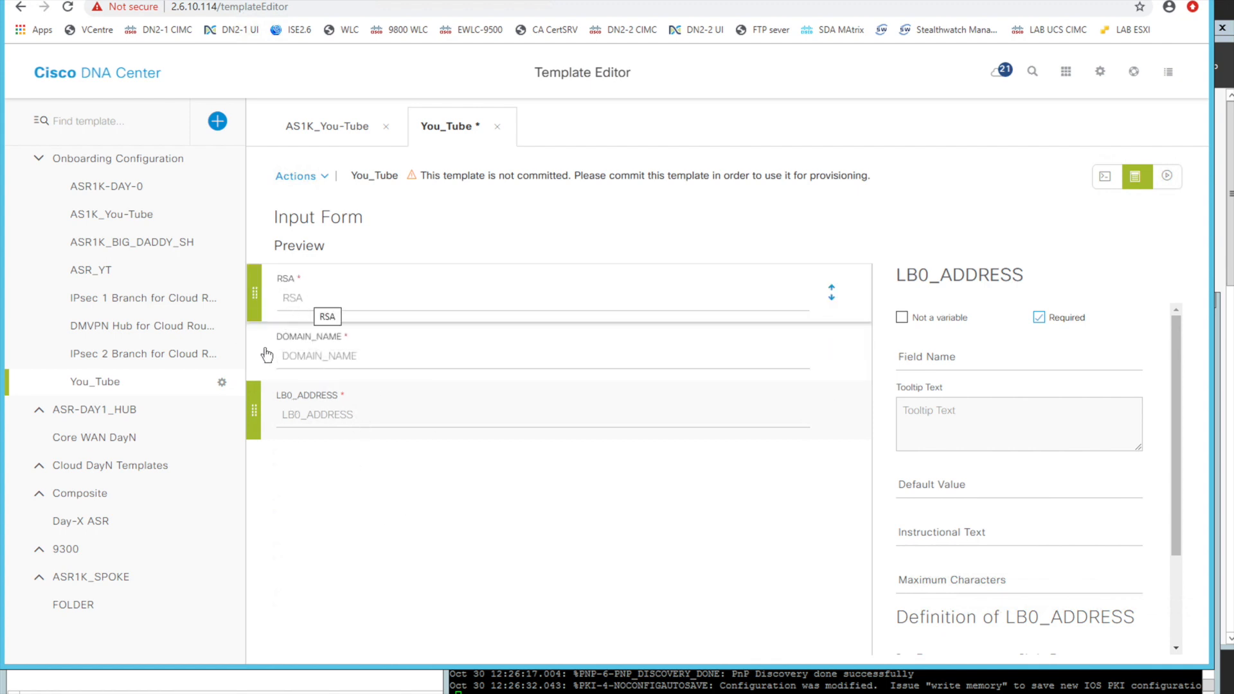
{"action": "left_click", "coordinate": [324, 412]}
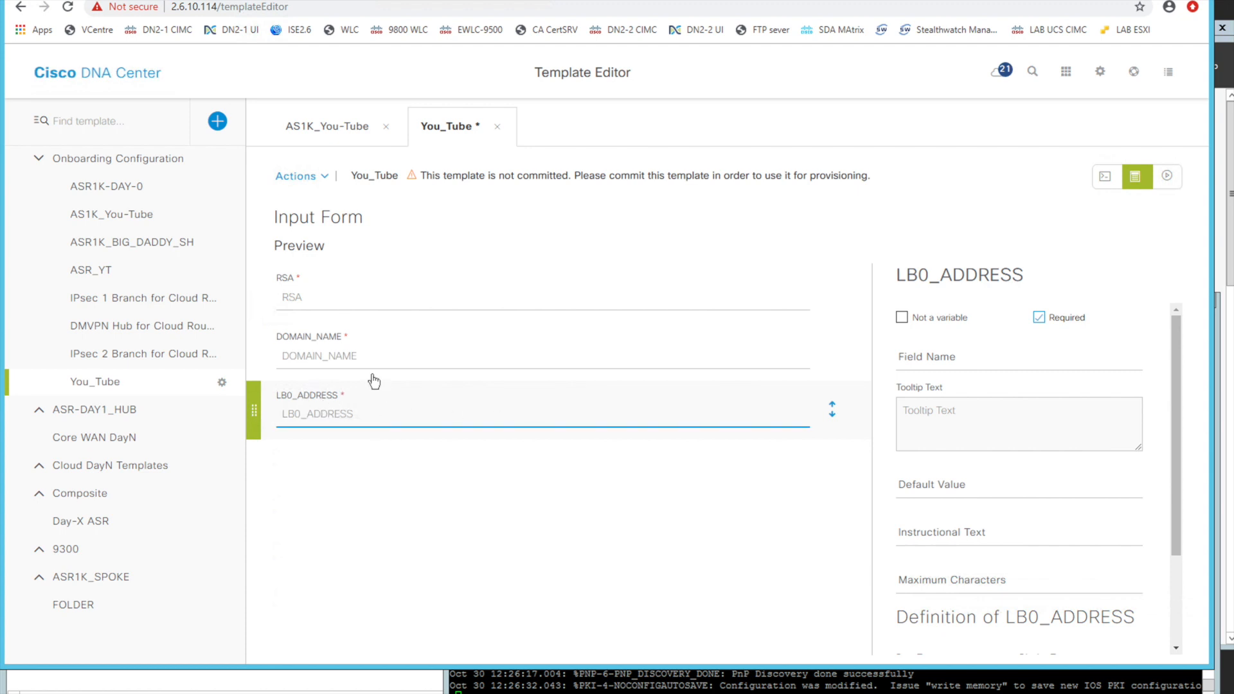
Keep the DOMAIN_NAME field required and set its default value to sam.lab
{"action": "left_click", "coordinate": [356, 361]}
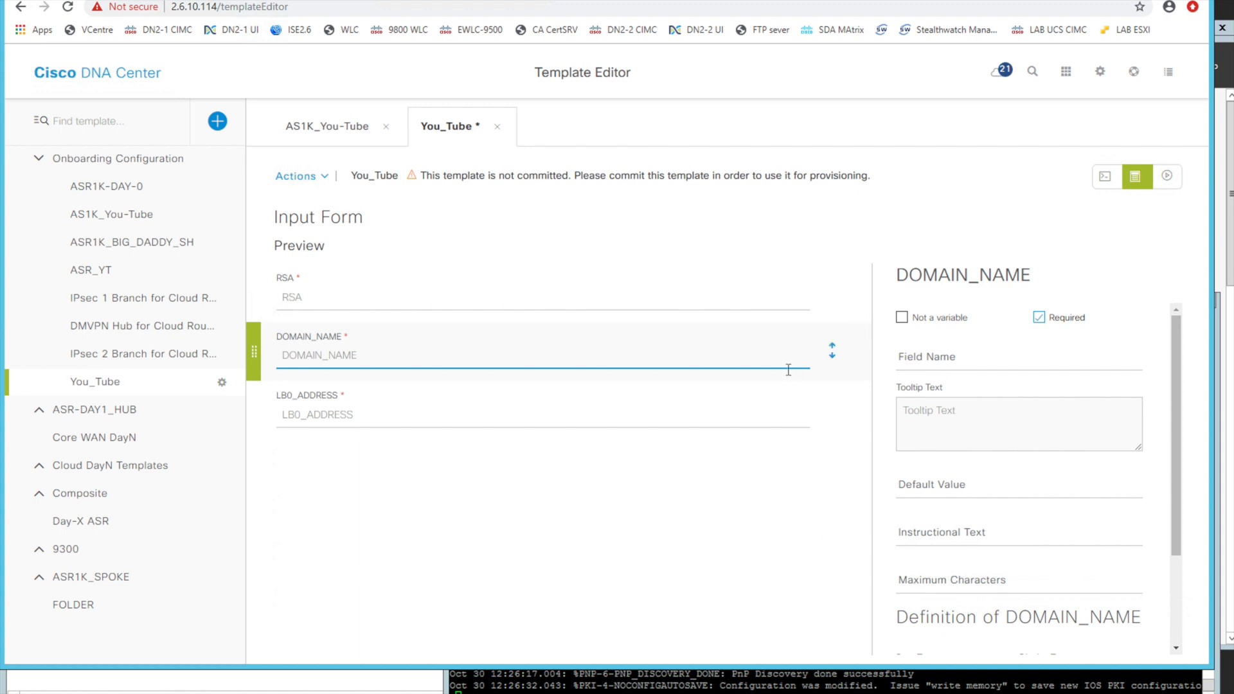
{"action": "left_click", "coordinate": [1038, 318]}
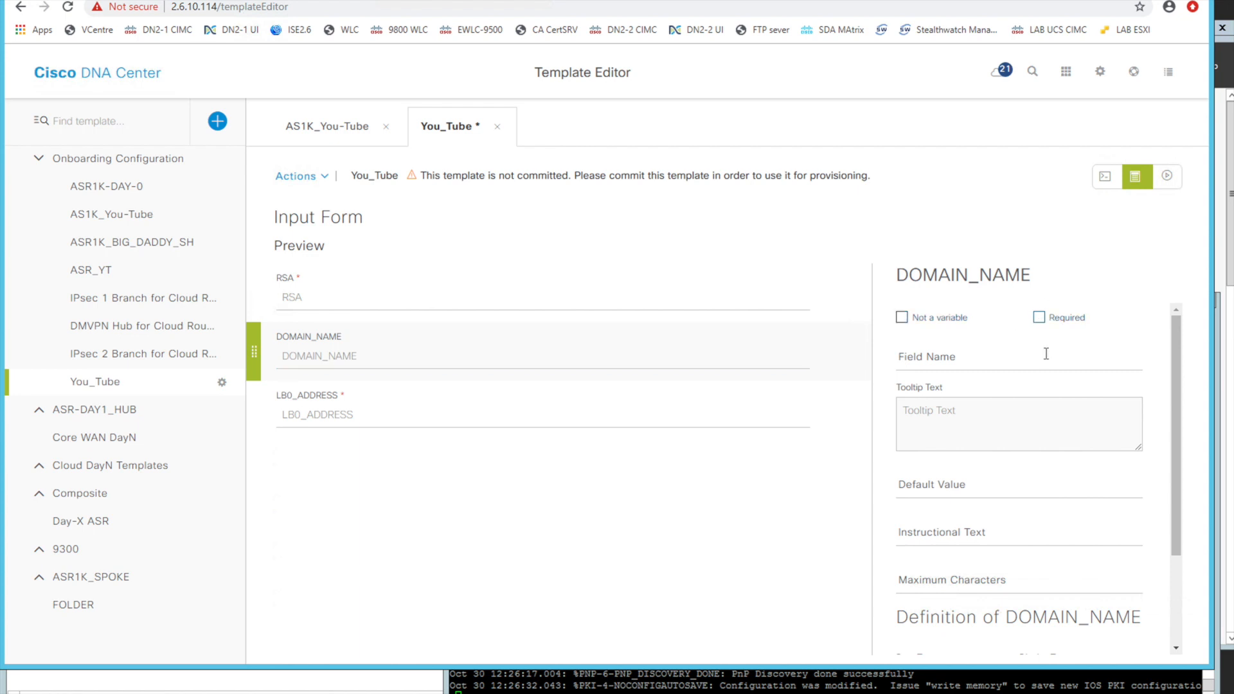
{"action": "left_click", "coordinate": [1040, 318]}
{"action": "scroll", "coordinate": [1047, 353], "scroll_direction": "down", "scroll_amount": 1}
{"action": "left_click", "coordinate": [951, 476]}
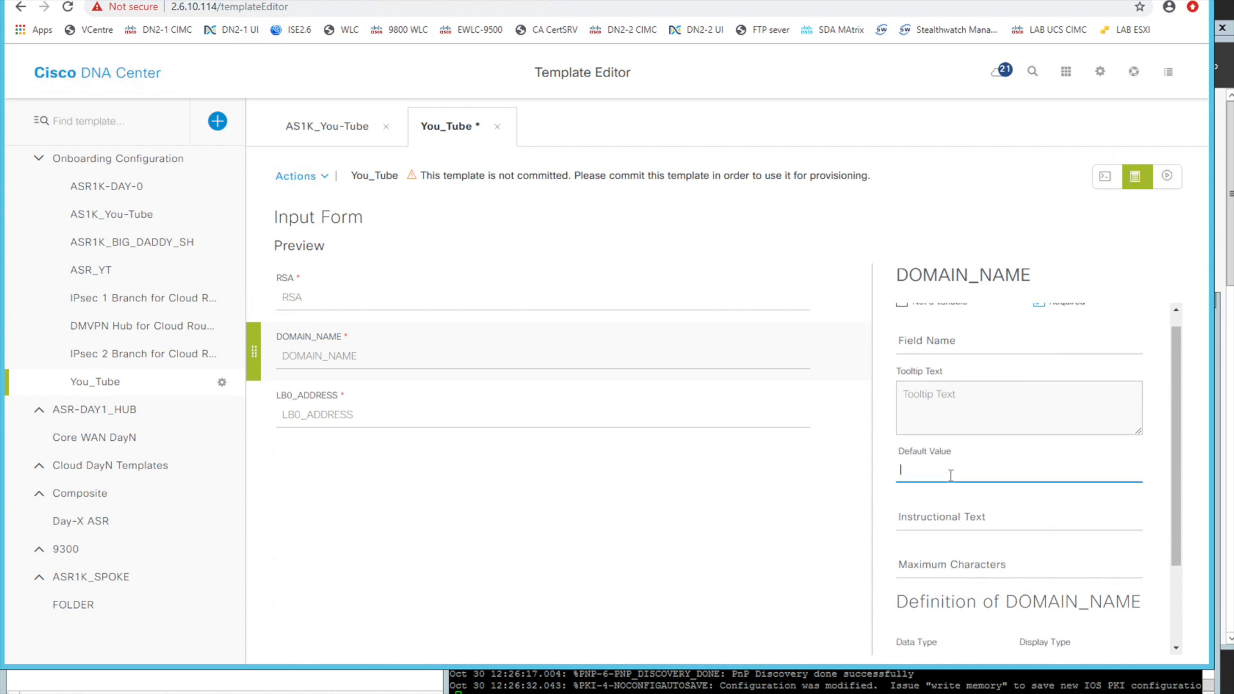
{"action": "type", "text": "sam.lab"}
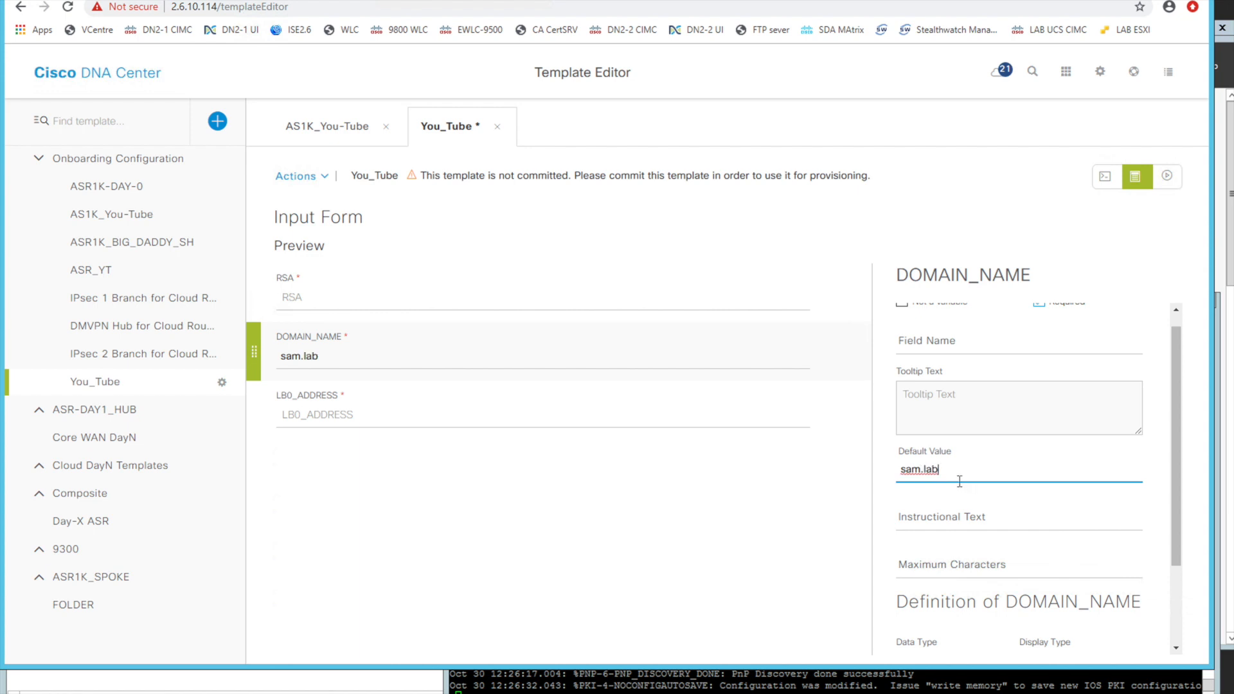
{"action": "key", "text": "BackSpace"}
{"action": "type", "text": "b"}
Set the DOMAIN_NAME field's instructional text to "Please enter the domain name"
{"action": "scroll", "coordinate": [978, 466], "scroll_direction": "down", "scroll_amount": 1}
{"action": "left_click", "coordinate": [979, 465]}
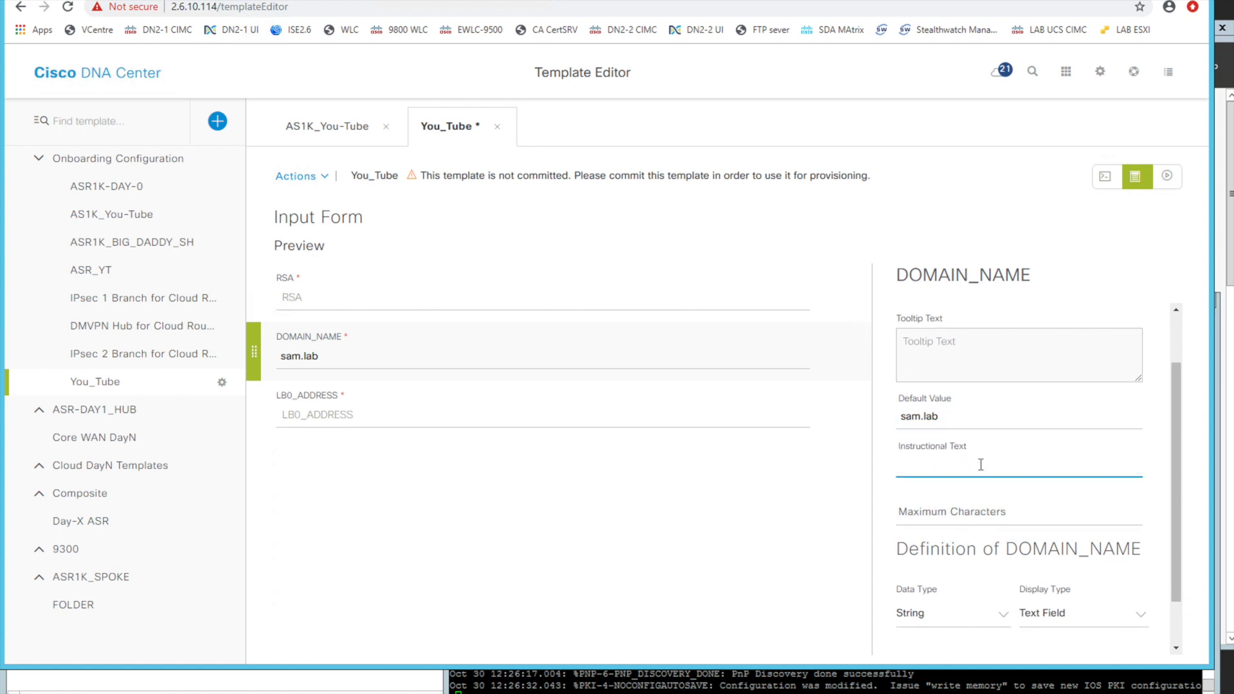
{"action": "type", "text": "Plese ente the domain name"}
{"action": "left_click", "coordinate": [947, 465]}
{"action": "type", "text": "r"}
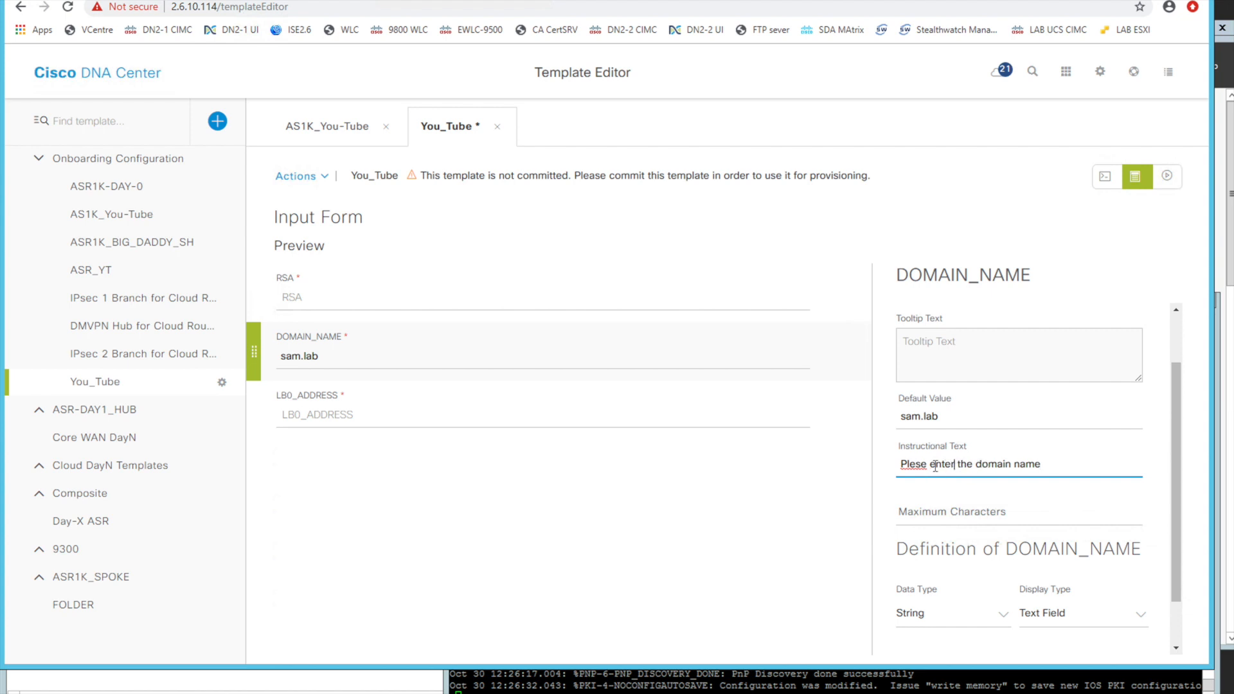
{"action": "left_click", "coordinate": [915, 464]}
{"action": "type", "text": "a"}
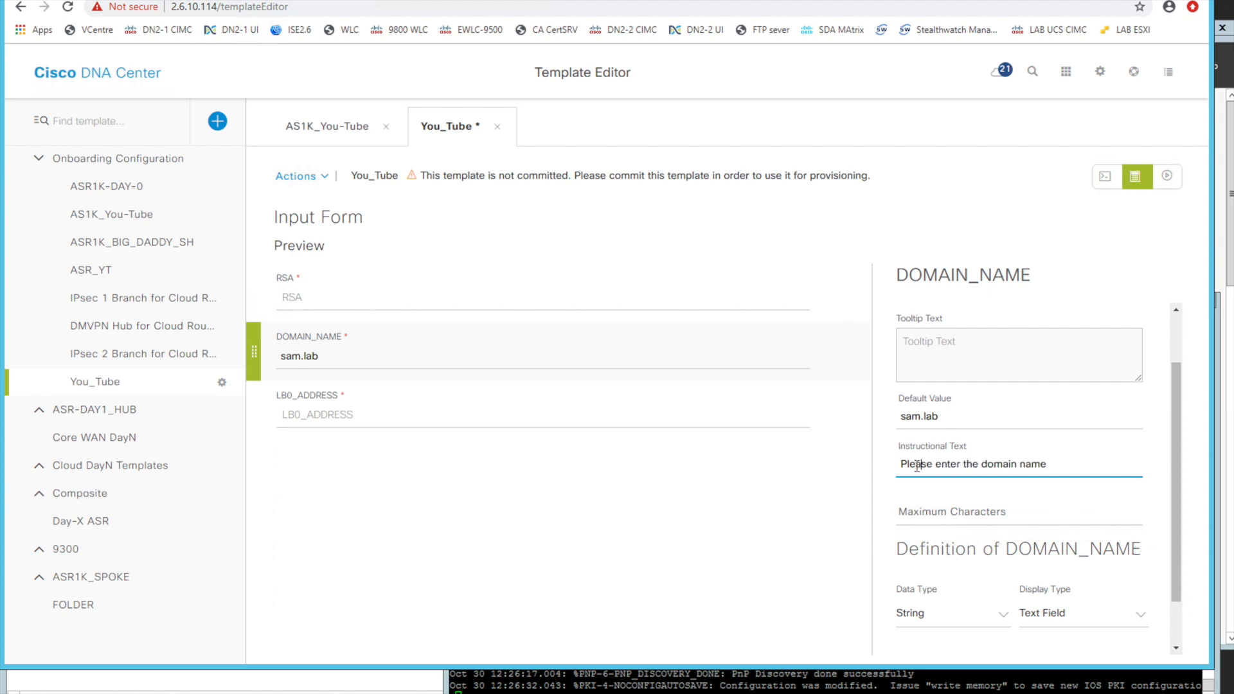
Limit the DOMAIN_NAME field to a maximum of 7 characters
{"action": "left_click", "coordinate": [915, 466]}
{"action": "scroll", "coordinate": [918, 467], "scroll_direction": "down", "scroll_amount": 1}
{"action": "left_click", "coordinate": [936, 470]}
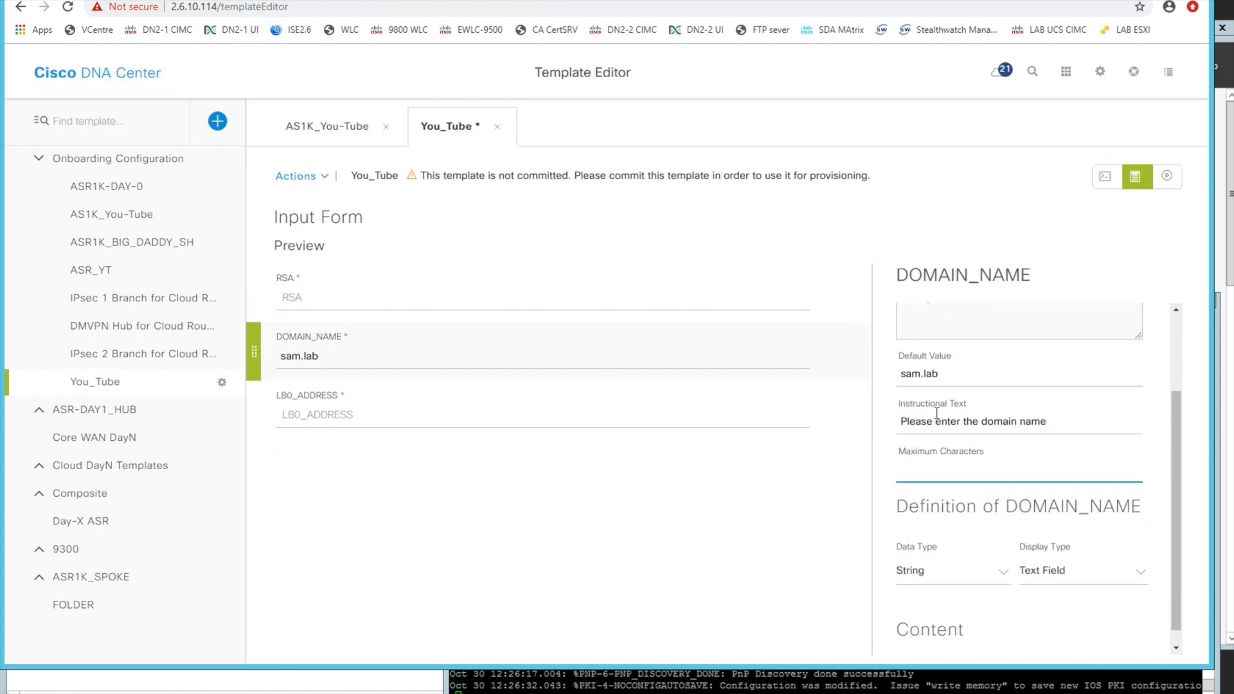
{"action": "type", "text": "7"}
{"action": "left_click", "coordinate": [974, 379]}
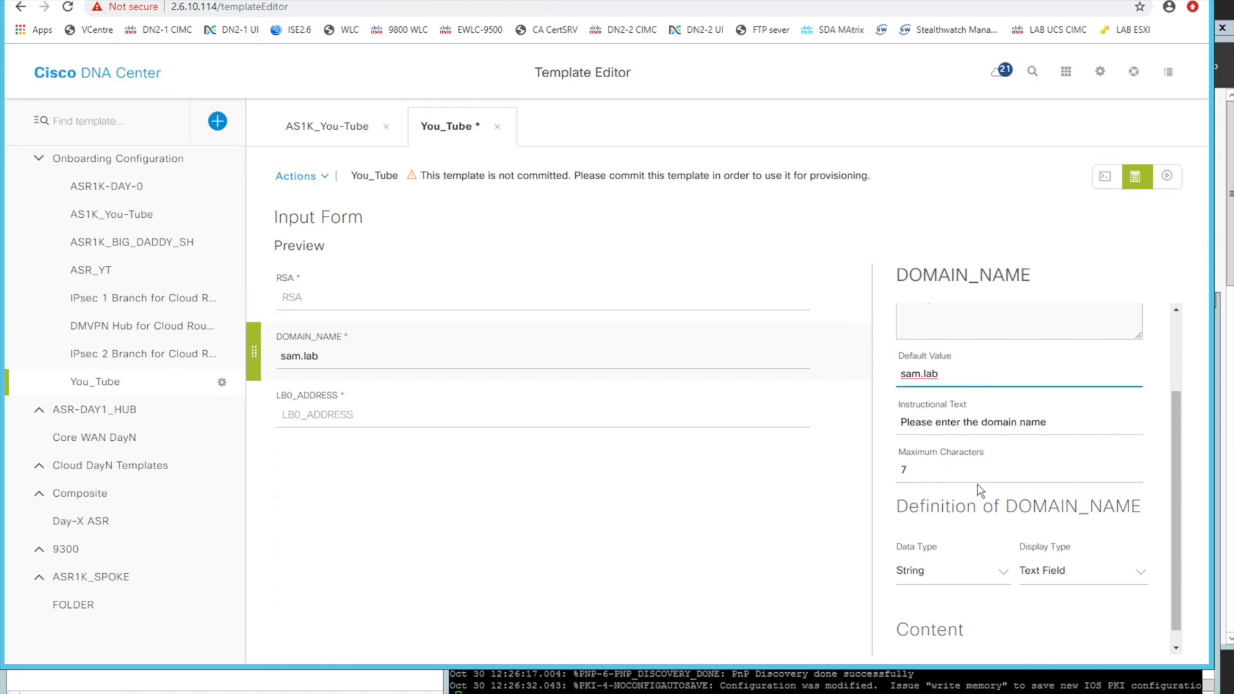
Set the LB0_ADDRESS field's data type to IP Address and its default value to 192.168.0.1
{"action": "left_click", "coordinate": [459, 417]}
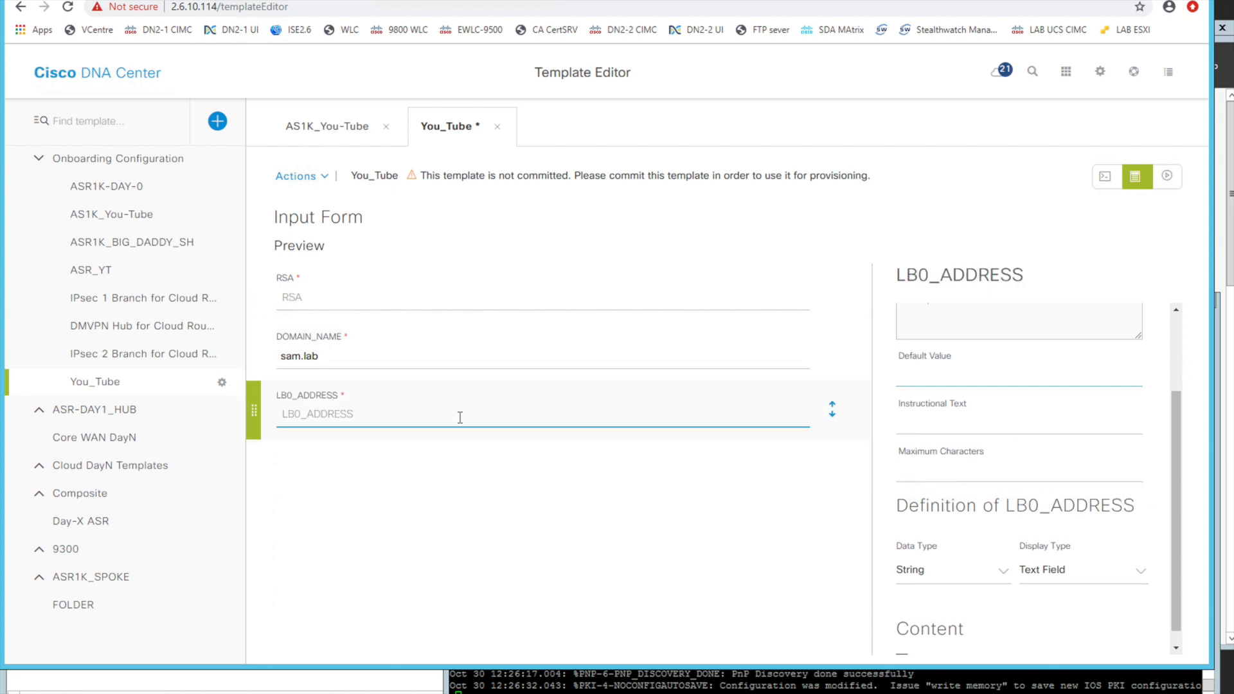
{"action": "scroll", "coordinate": [969, 443], "scroll_direction": "down", "scroll_amount": 1}
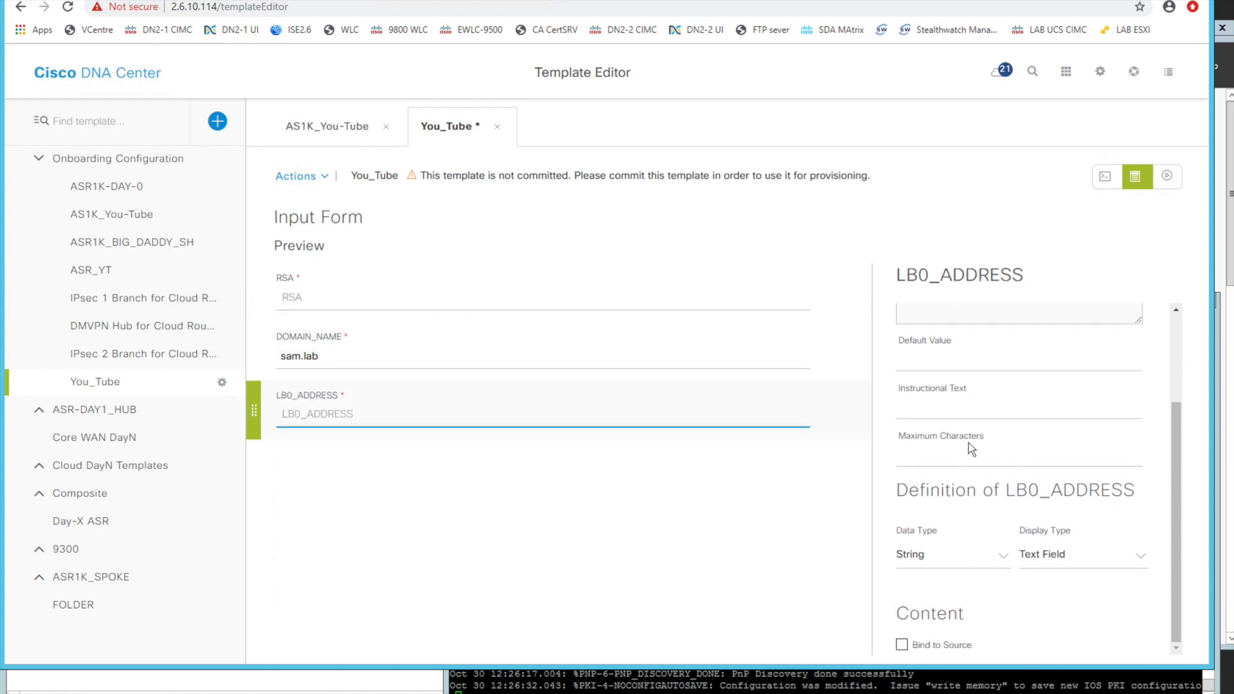
{"action": "left_click", "coordinate": [995, 555]}
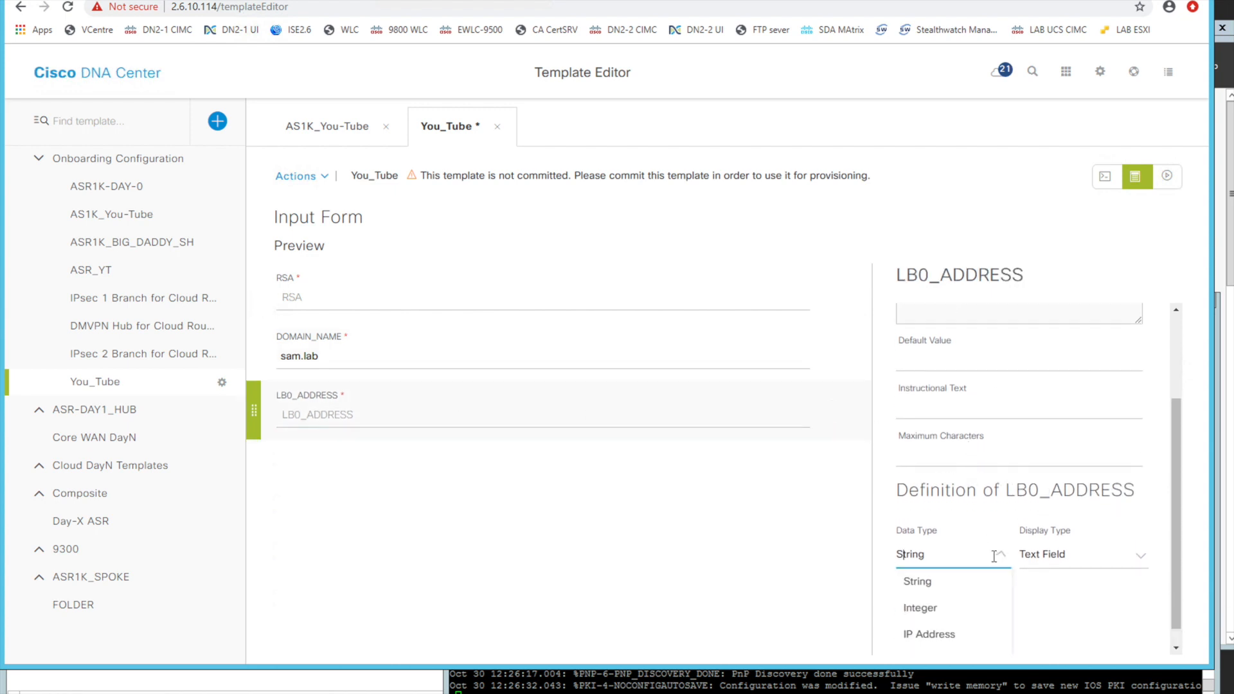
{"action": "left_click", "coordinate": [929, 634]}
{"action": "scroll", "coordinate": [952, 447], "scroll_direction": "up", "scroll_amount": 3}
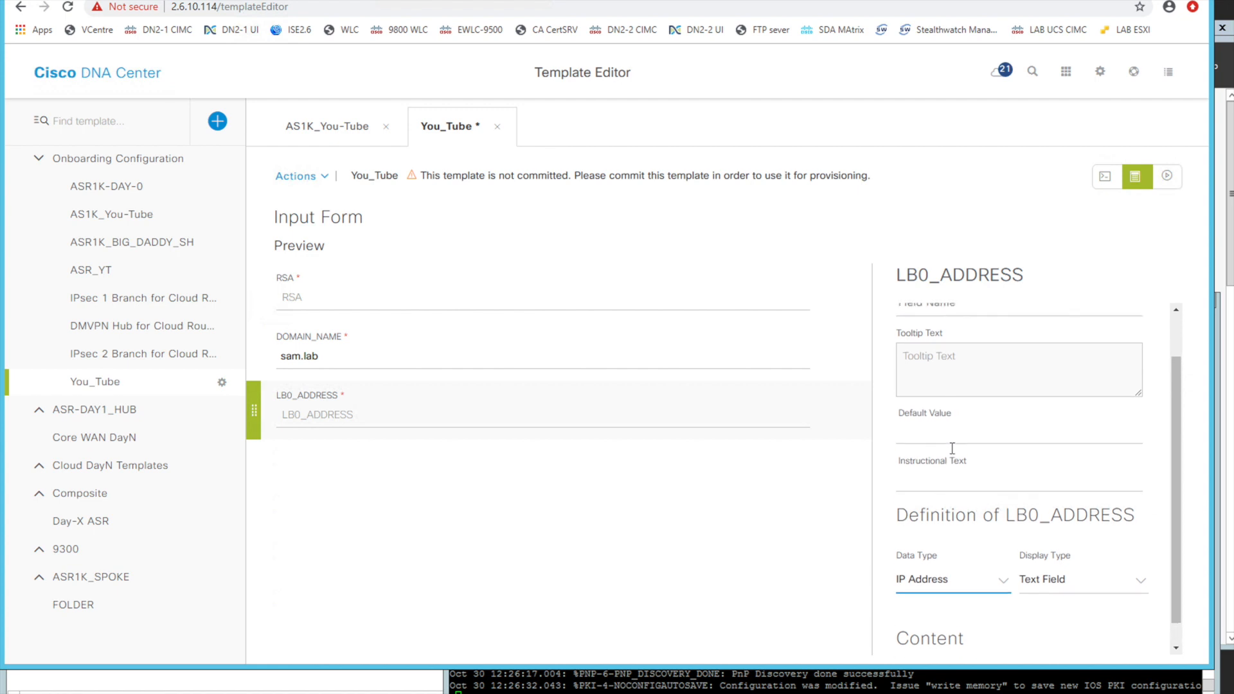
{"action": "left_click", "coordinate": [931, 469]}
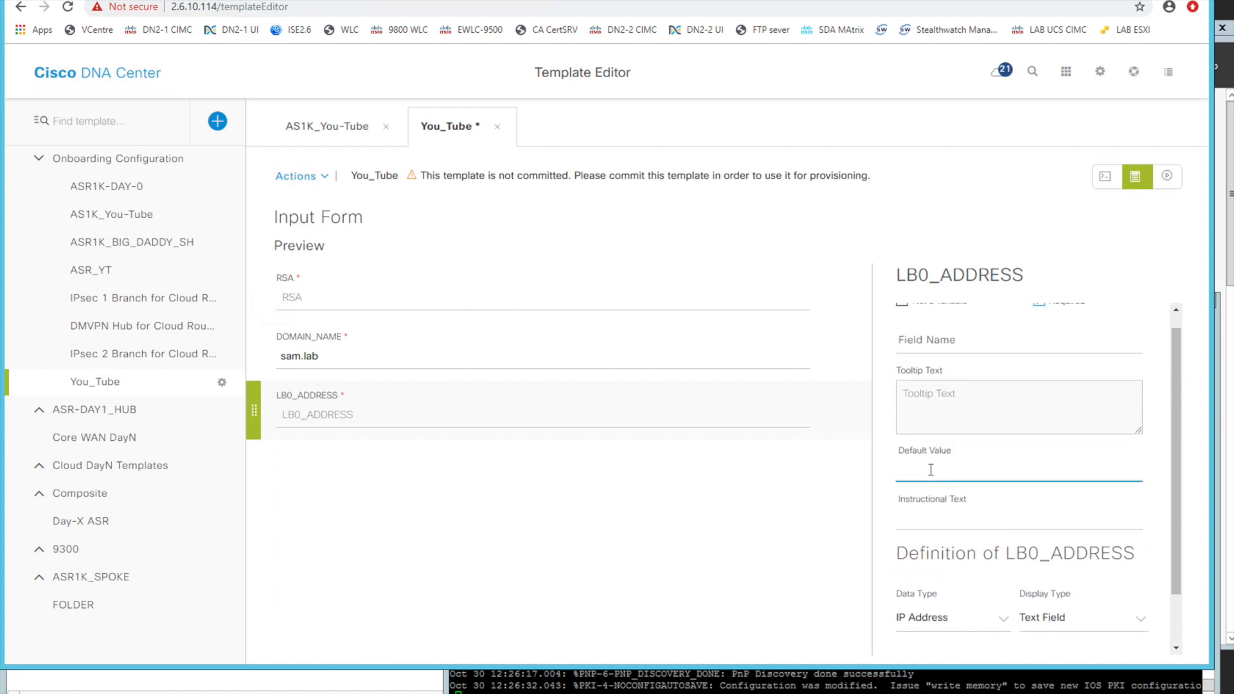
{"action": "type", "text": "192.168.0.1"}
Change the RSA field's display type to Single Select
{"action": "left_click", "coordinate": [449, 290]}
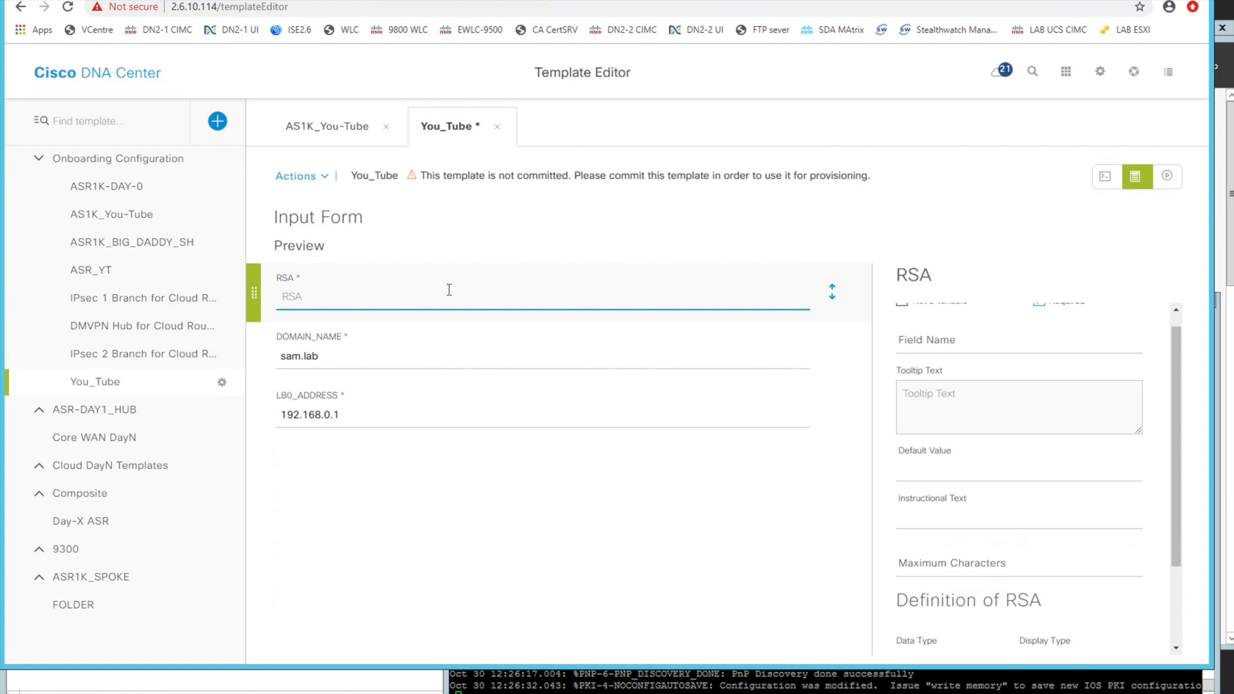
{"action": "scroll", "coordinate": [1009, 511], "scroll_direction": "down", "scroll_amount": 2}
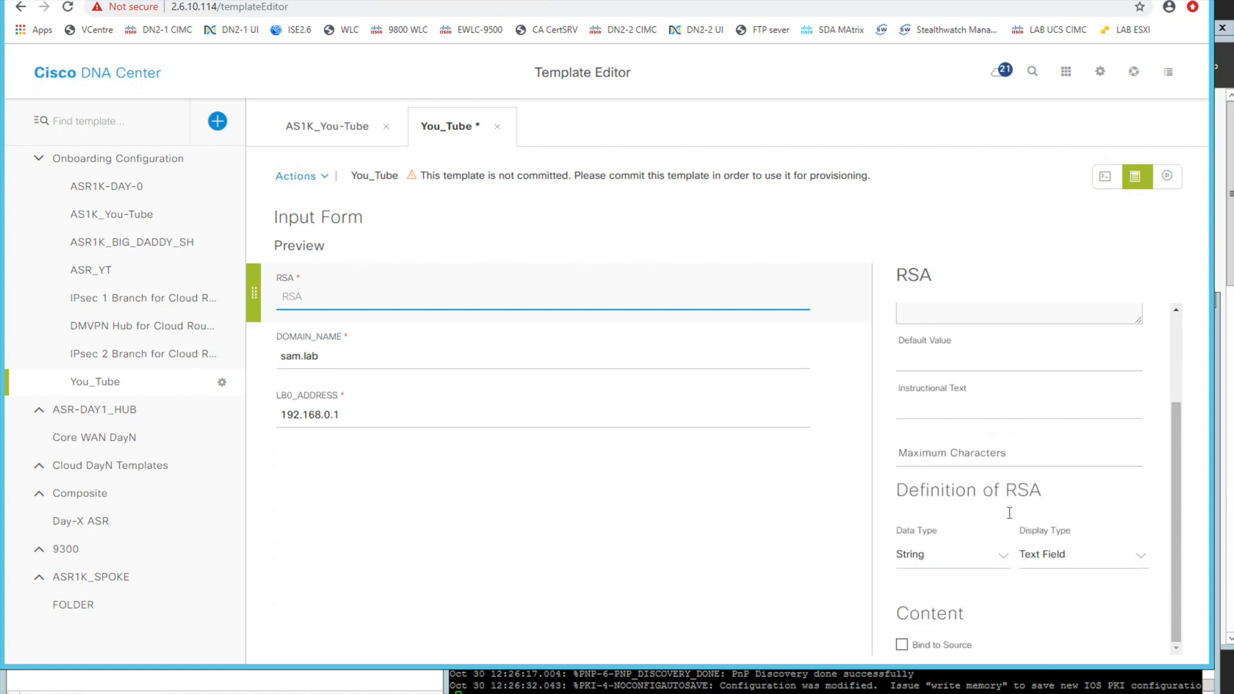
{"action": "left_click", "coordinate": [1078, 565]}
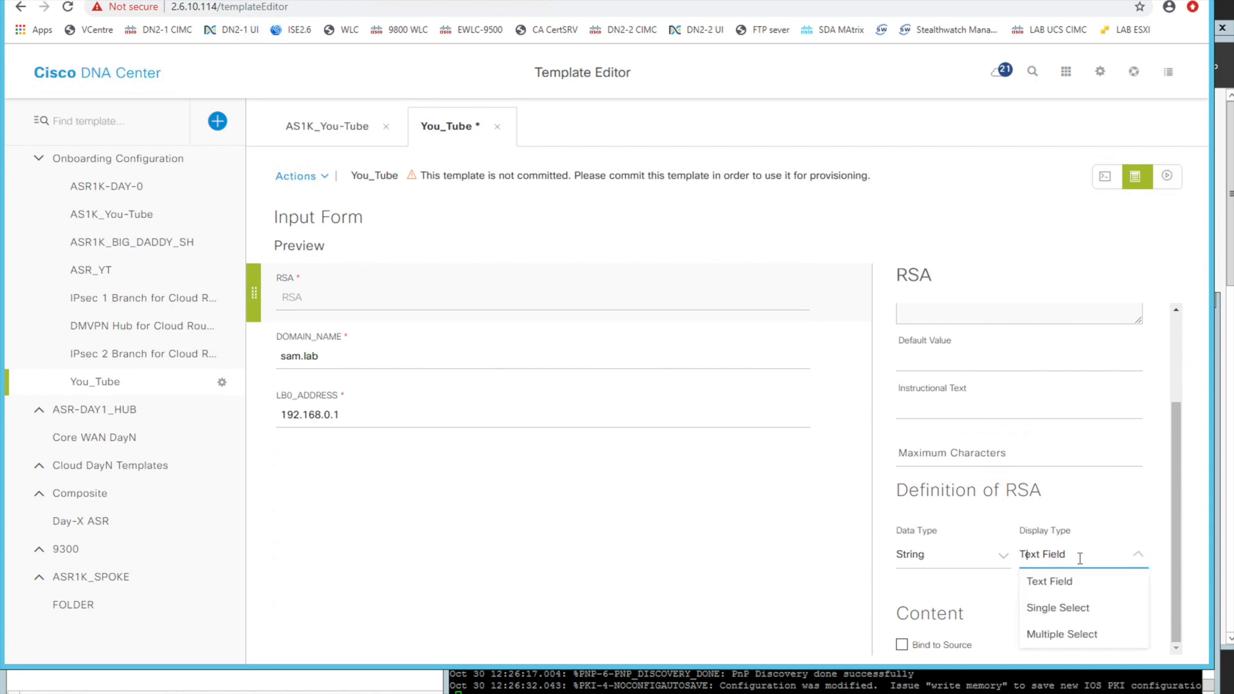
{"action": "left_click", "coordinate": [1064, 608]}
Add a second value row for RSA and fill the first, default row with key WEAK and value 1024
{"action": "scroll", "coordinate": [1061, 565], "scroll_direction": "down", "scroll_amount": 2}
{"action": "left_click", "coordinate": [1091, 490]}
{"action": "scroll", "coordinate": [1056, 511], "scroll_direction": "down", "scroll_amount": 2}
{"action": "left_click", "coordinate": [976, 499]}
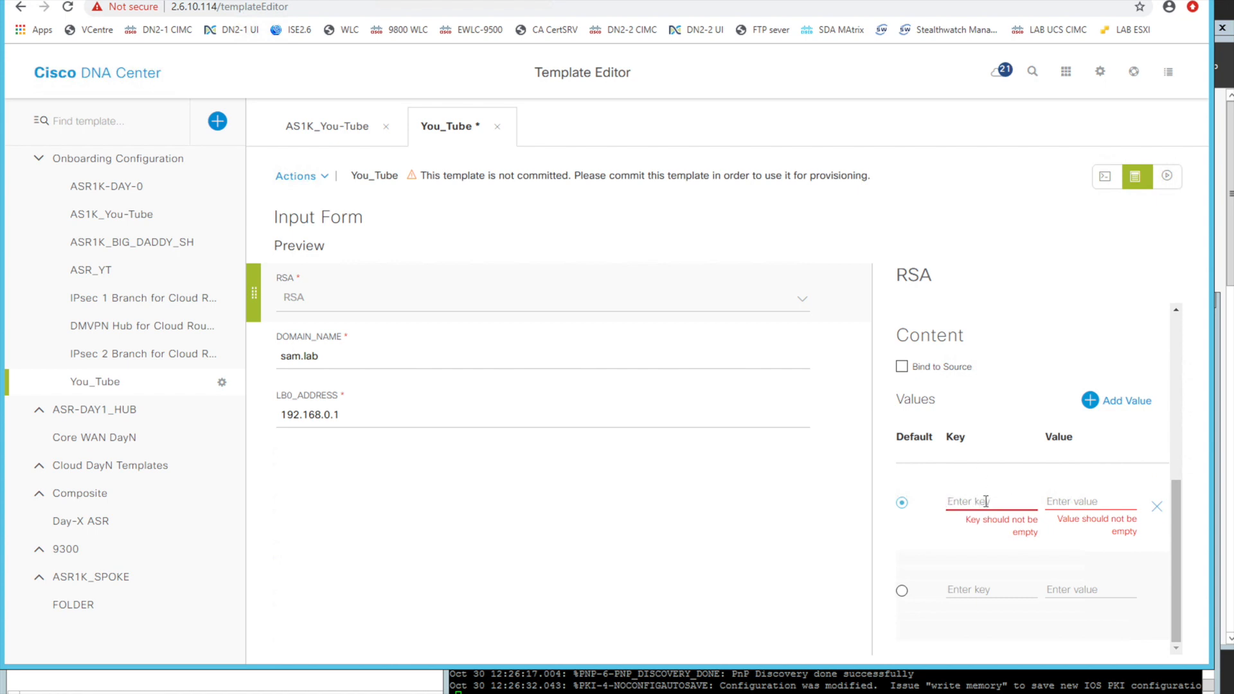
{"action": "type", "text": "WEAK"}
{"action": "left_click", "coordinate": [1084, 497]}
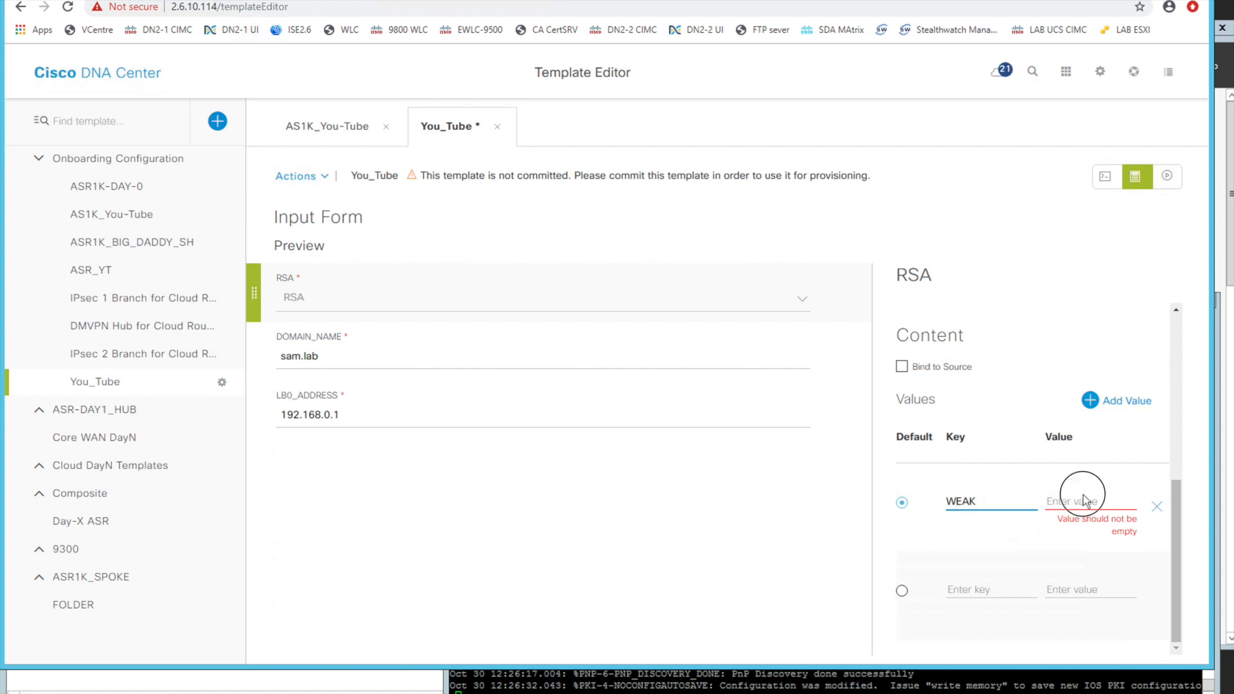
{"action": "type", "text": "102"}
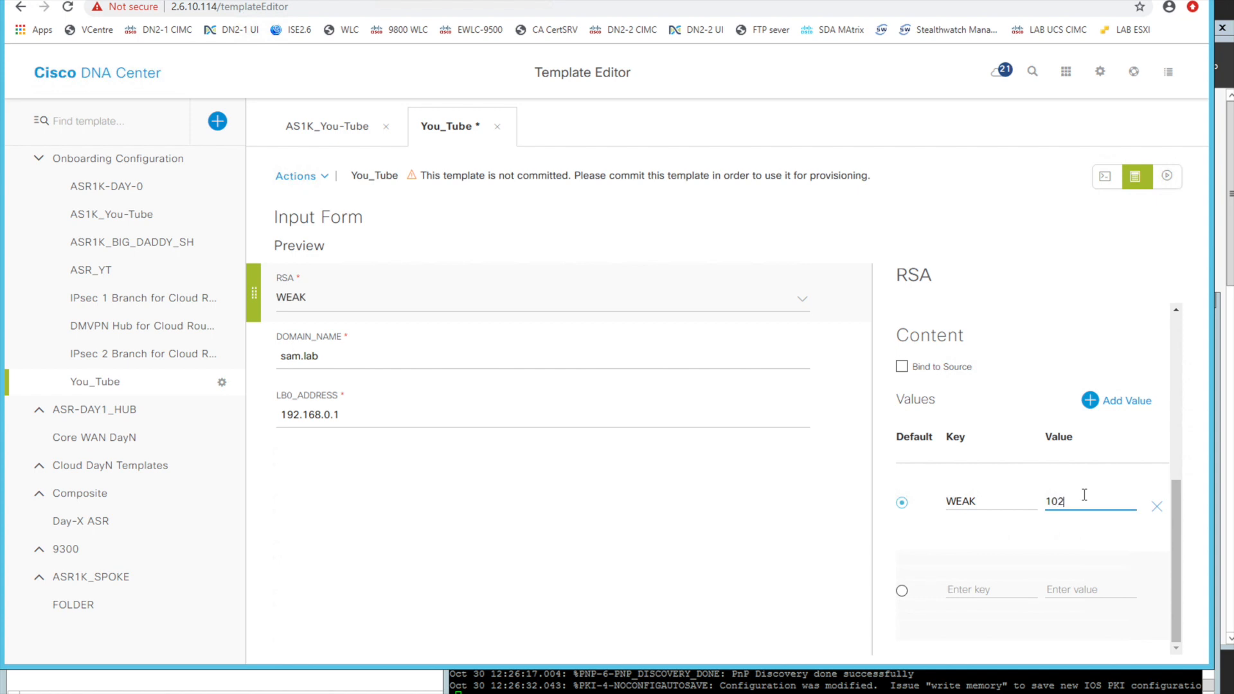
Fill the second RSA option with key STRONG and value 2048
{"action": "left_click", "coordinate": [996, 587]}
{"action": "type", "text": "STONG"}
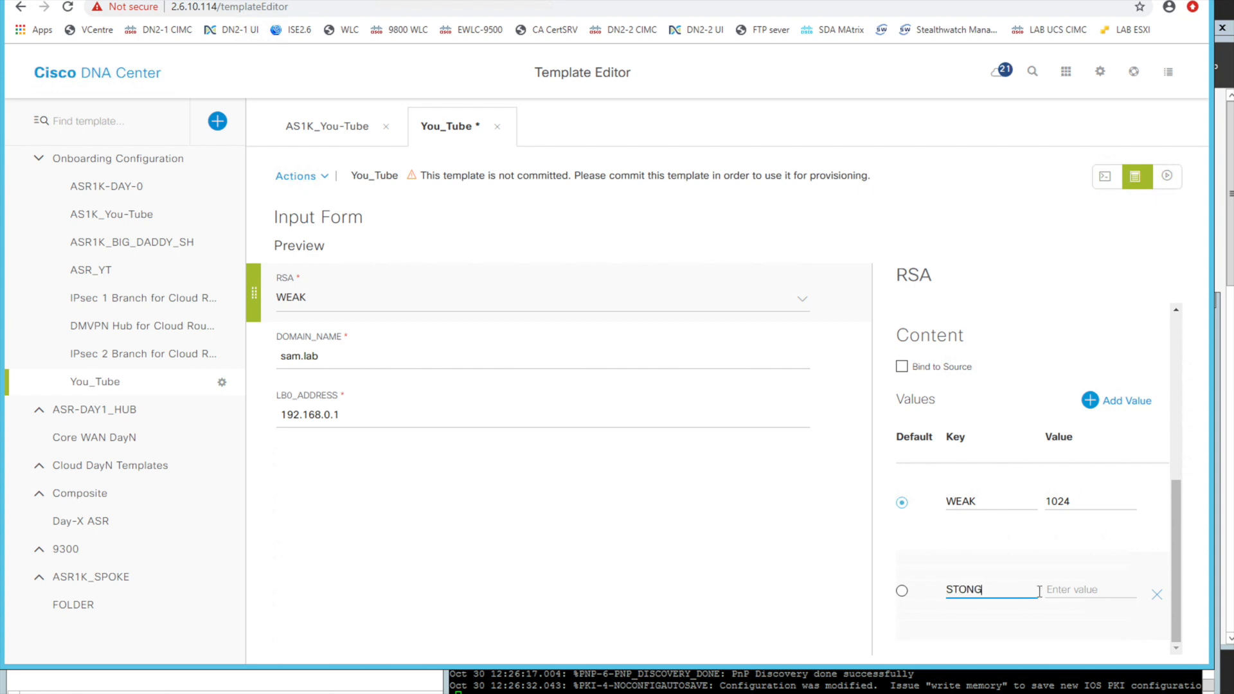
{"action": "key", "text": "BackSpace"}
{"action": "key", "text": "BackSpace"}
{"action": "type", "text": "RONG"}
{"action": "left_click", "coordinate": [1076, 590]}
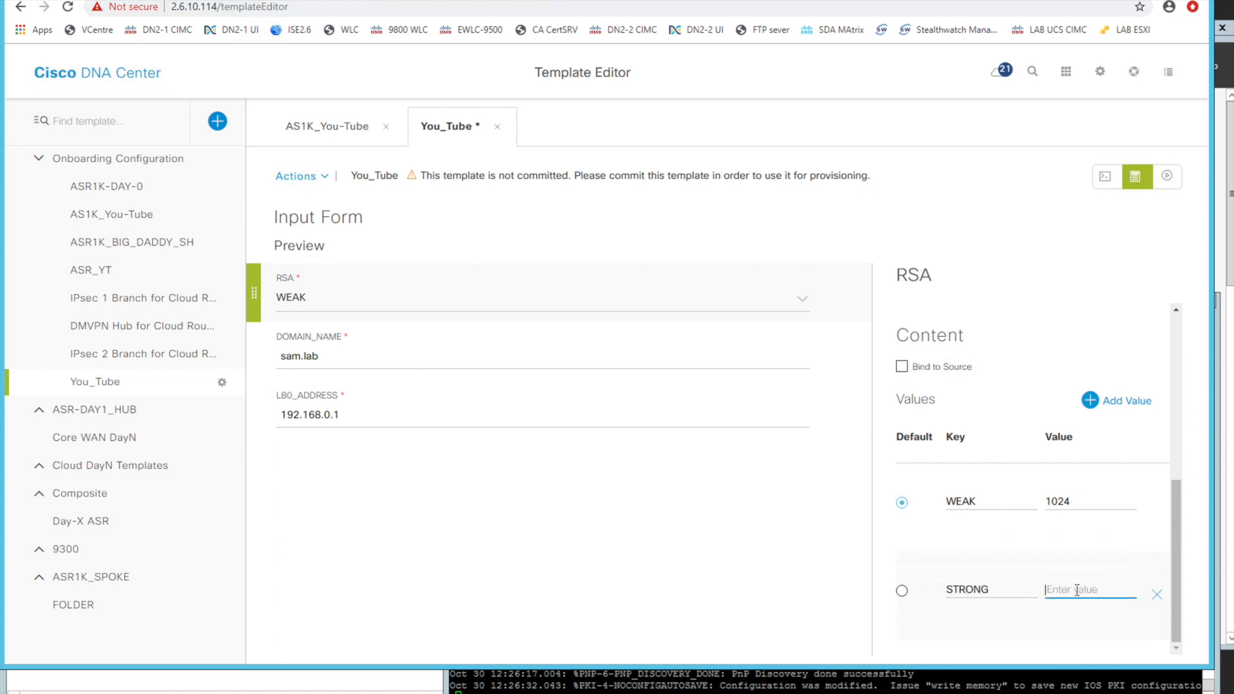
{"action": "type", "text": "2048"}
Check the RSA selection in the form preview and save the You_Tube template
{"action": "left_click", "coordinate": [803, 300]}
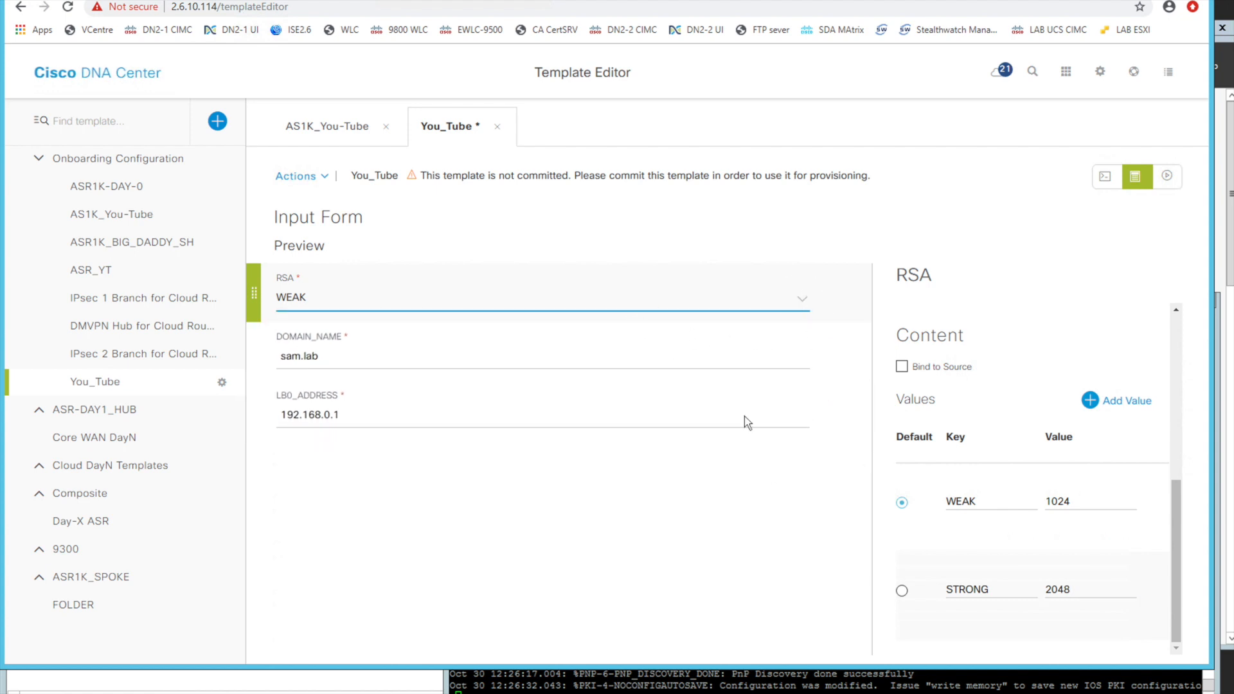
{"action": "left_click_drag", "start_coordinate": [1177, 498], "coordinate": [1180, 313]}
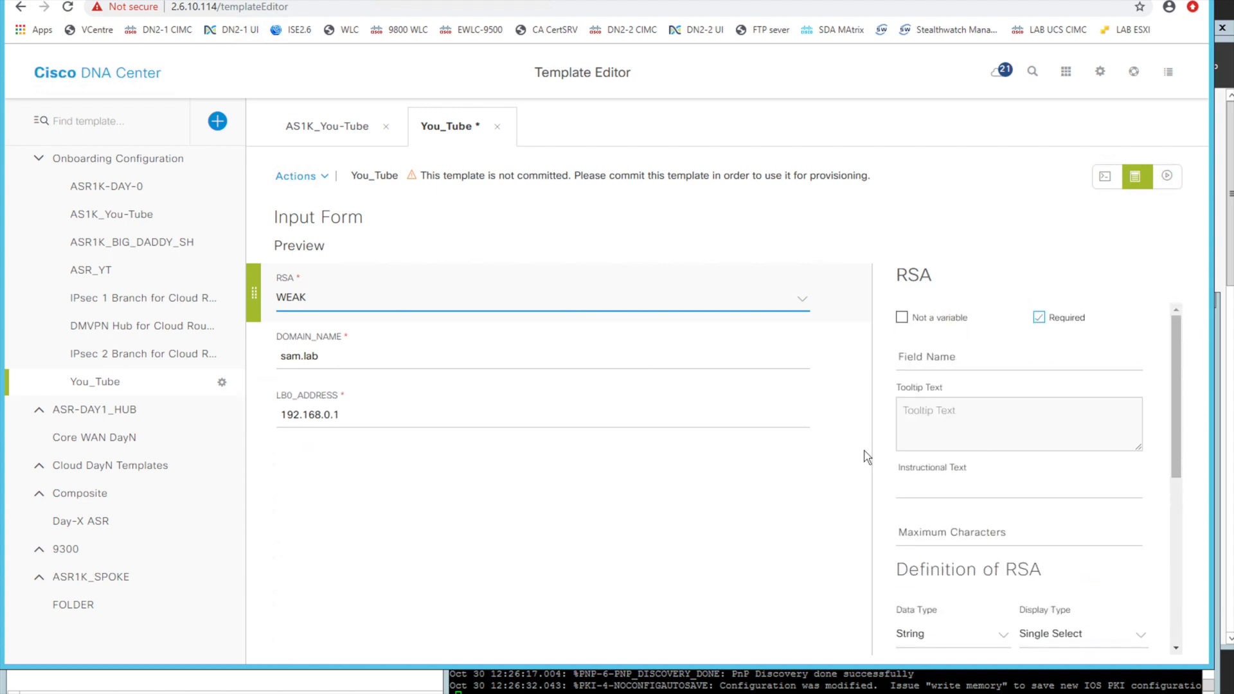
{"action": "left_click", "coordinate": [315, 176]}
{"action": "left_click", "coordinate": [303, 259]}
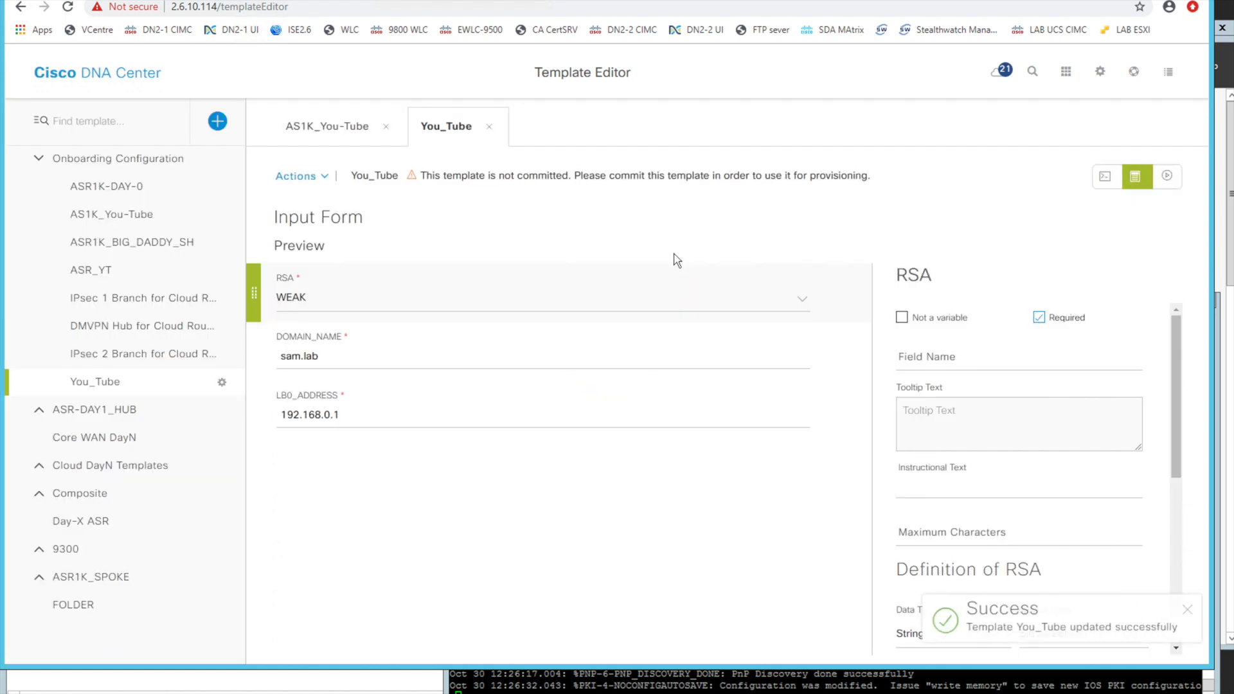
Create a new simulation of the template named SAMS TEST with RSA set to STRONG
{"action": "left_click", "coordinate": [1167, 178]}
{"action": "left_click", "coordinate": [715, 481]}
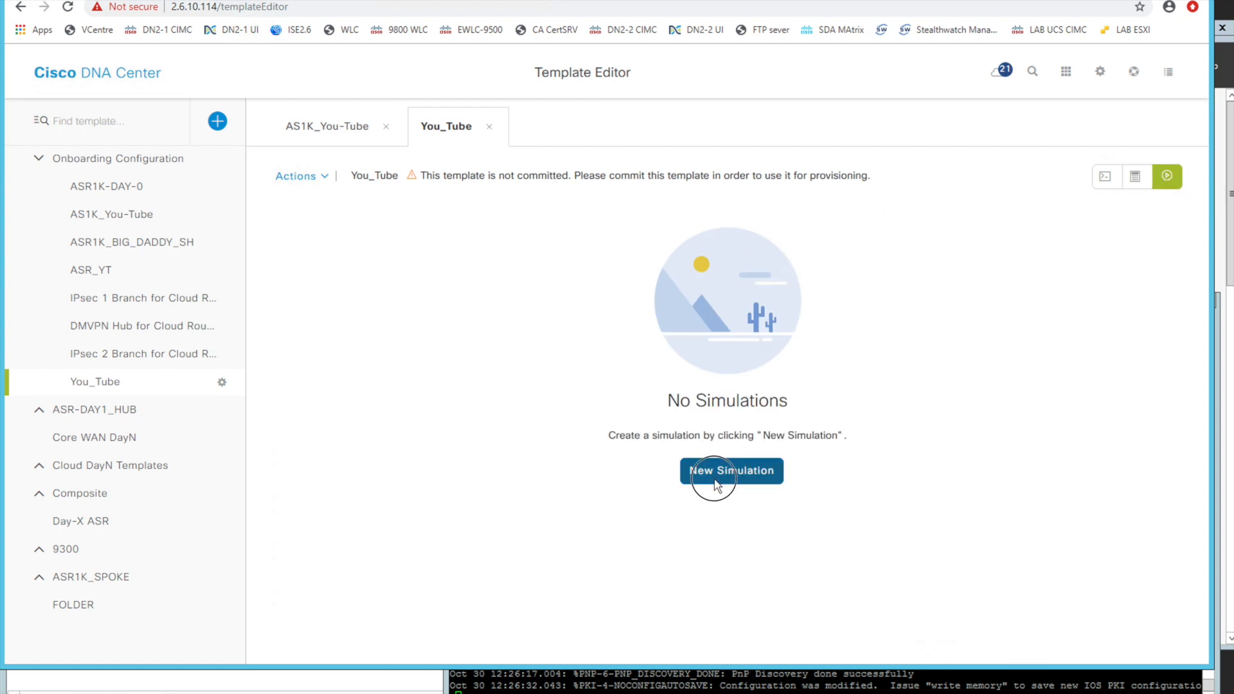
{"action": "left_click", "coordinate": [309, 203]}
{"action": "left_click", "coordinate": [358, 268]}
{"action": "type", "text": "SAMS TEST"}
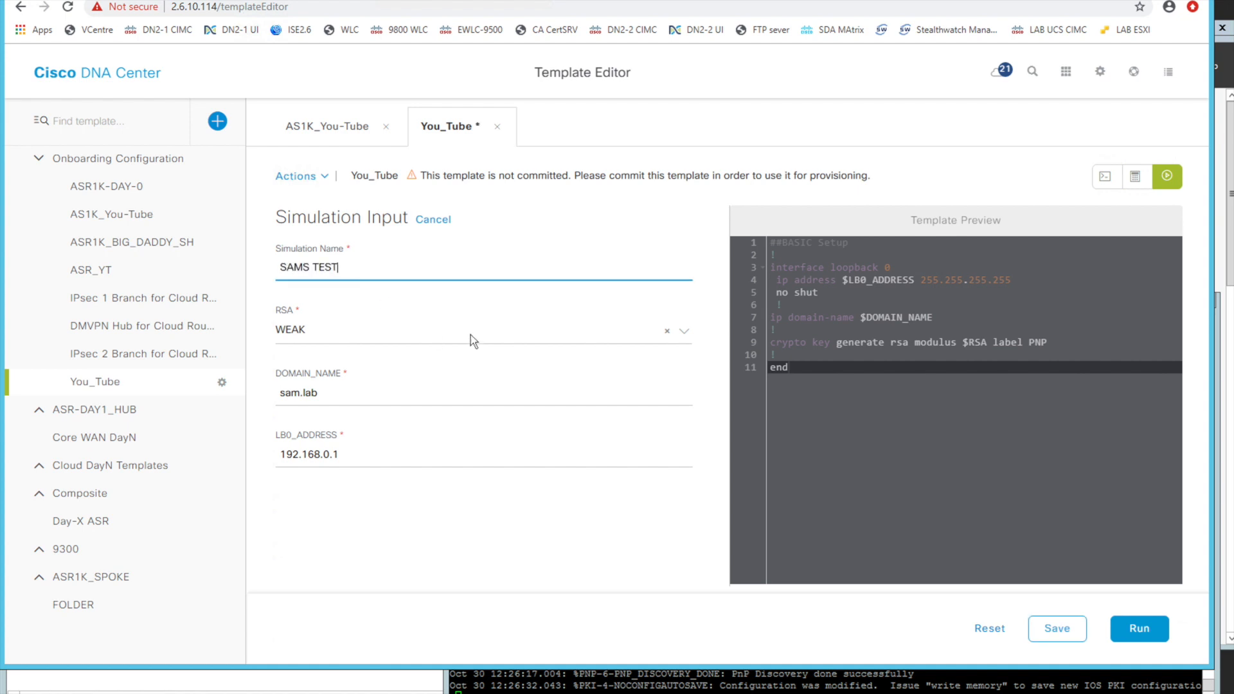
{"action": "left_click", "coordinate": [684, 331]}
{"action": "left_click", "coordinate": [410, 384]}
Try to run the simulation with DOMAIN_NAME set to sam.labv, and restore the name to sam.lab
{"action": "left_click", "coordinate": [371, 392]}
{"action": "type", "text": "v"}
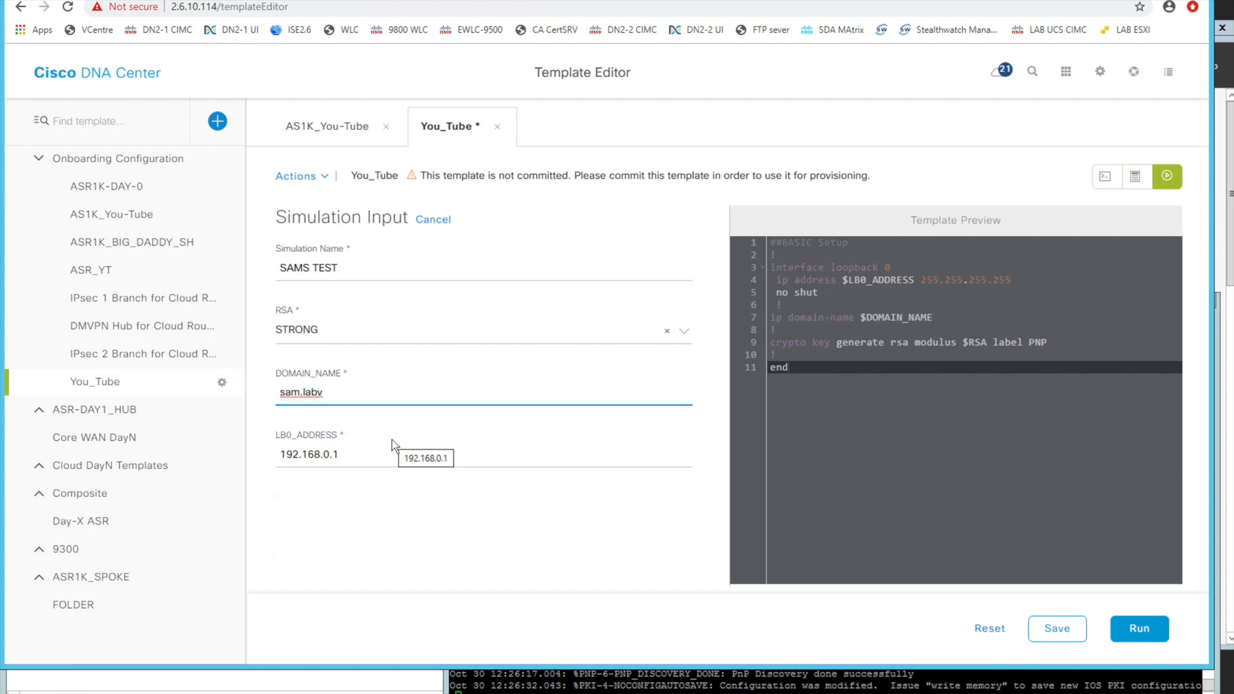
{"action": "left_click", "coordinate": [387, 514]}
{"action": "left_click", "coordinate": [1139, 628]}
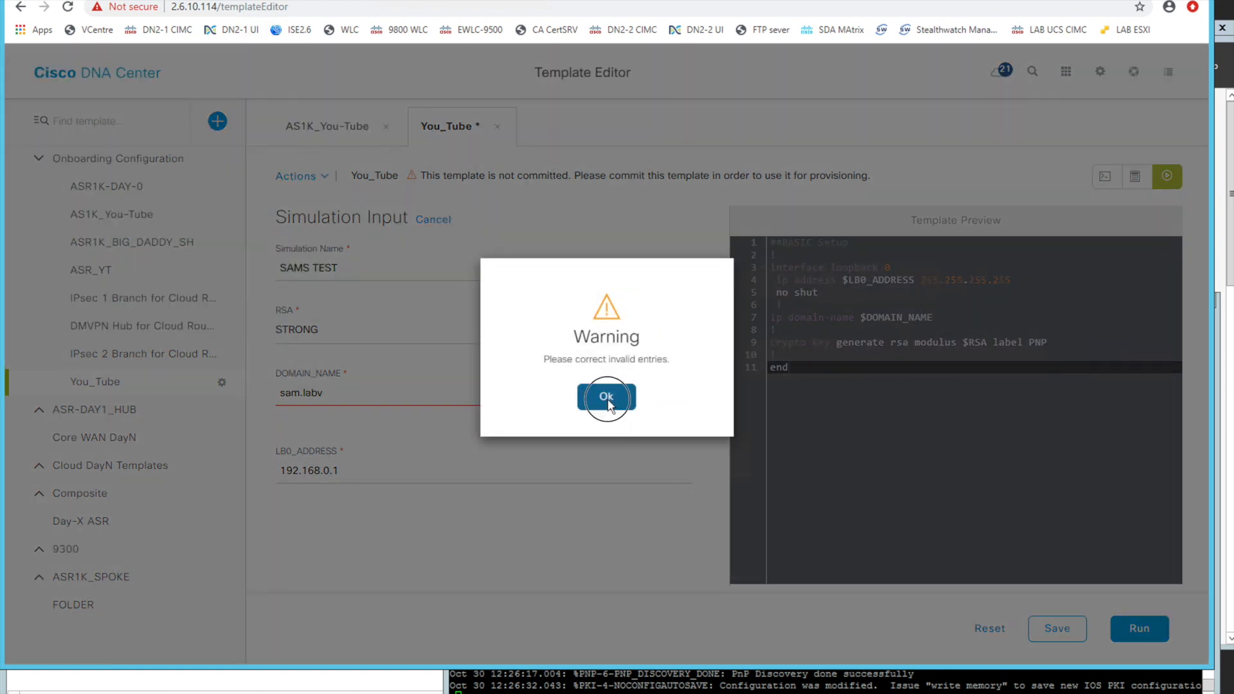
{"action": "left_click", "coordinate": [606, 396]}
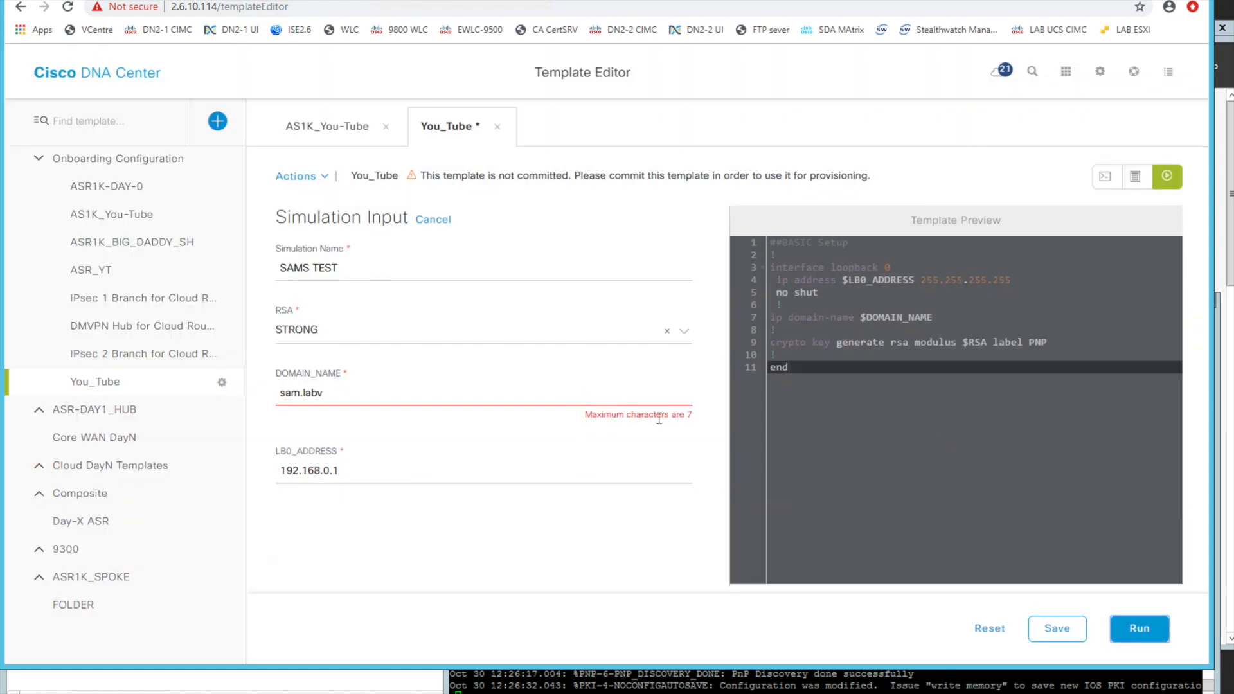
{"action": "left_click", "coordinate": [379, 392]}
{"action": "key", "text": "BackSpace"}
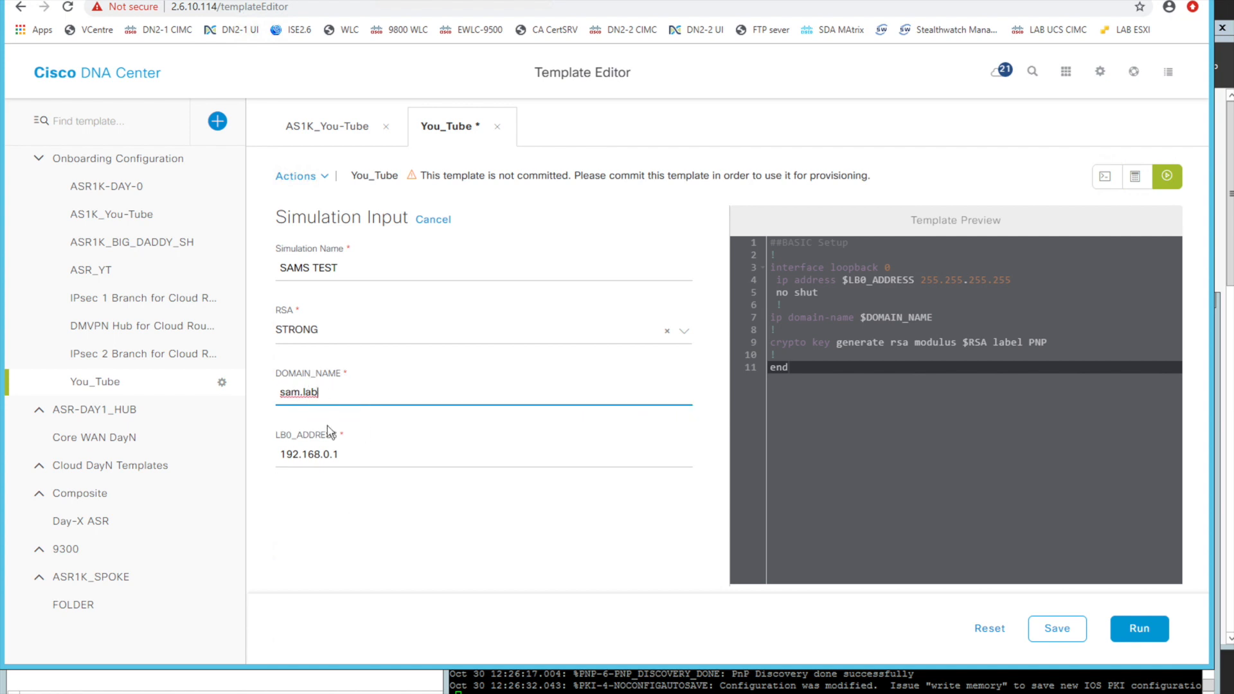
Try to run the simulation with LB0_ADDRESS set to 192.168.0.1a, and remove the extra letter
{"action": "left_click", "coordinate": [342, 454]}
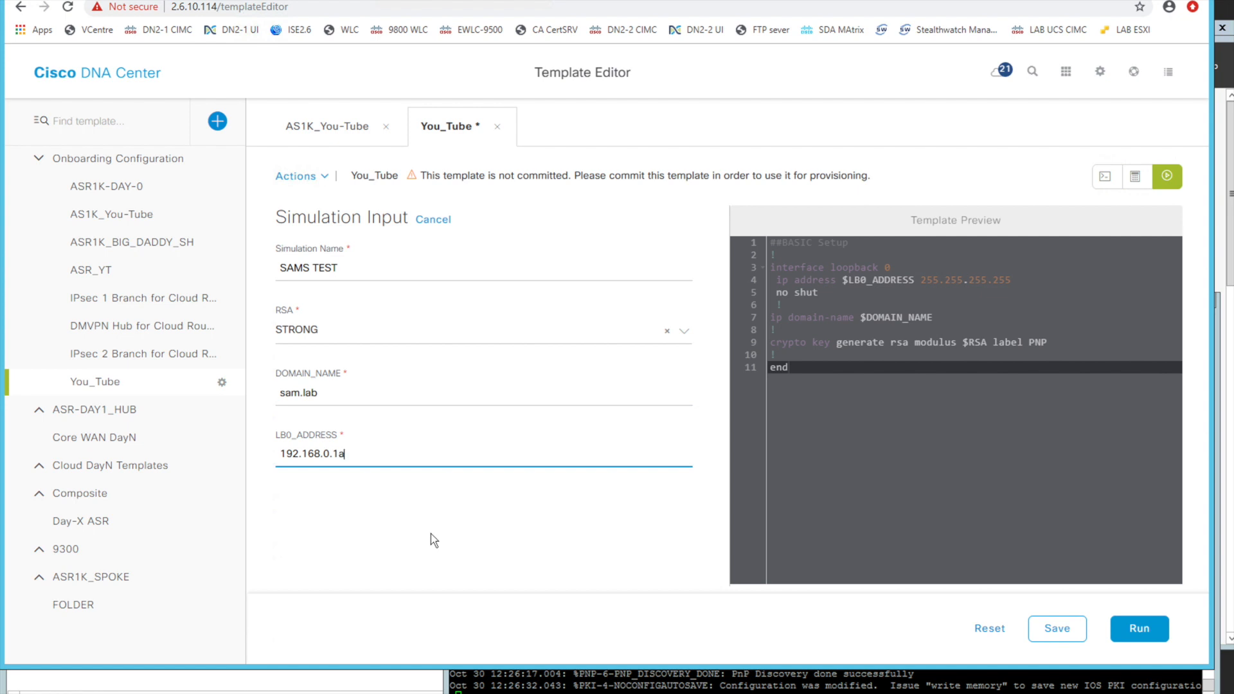
{"action": "left_click", "coordinate": [1140, 628]}
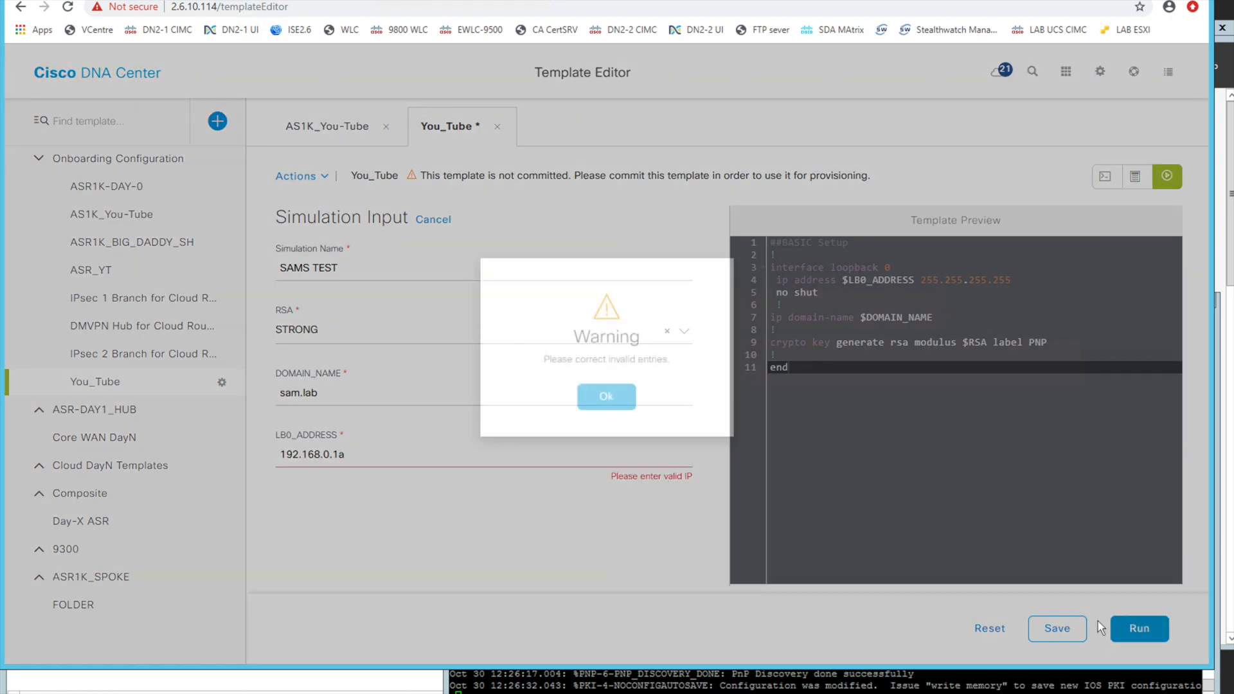
{"action": "left_click", "coordinate": [619, 398]}
{"action": "left_click", "coordinate": [410, 457]}
{"action": "key", "text": "BackSpace"}
Try to run the simulation with LB0_ADDRESS set to 192.168.0.1111
{"action": "type", "text": "1111"}
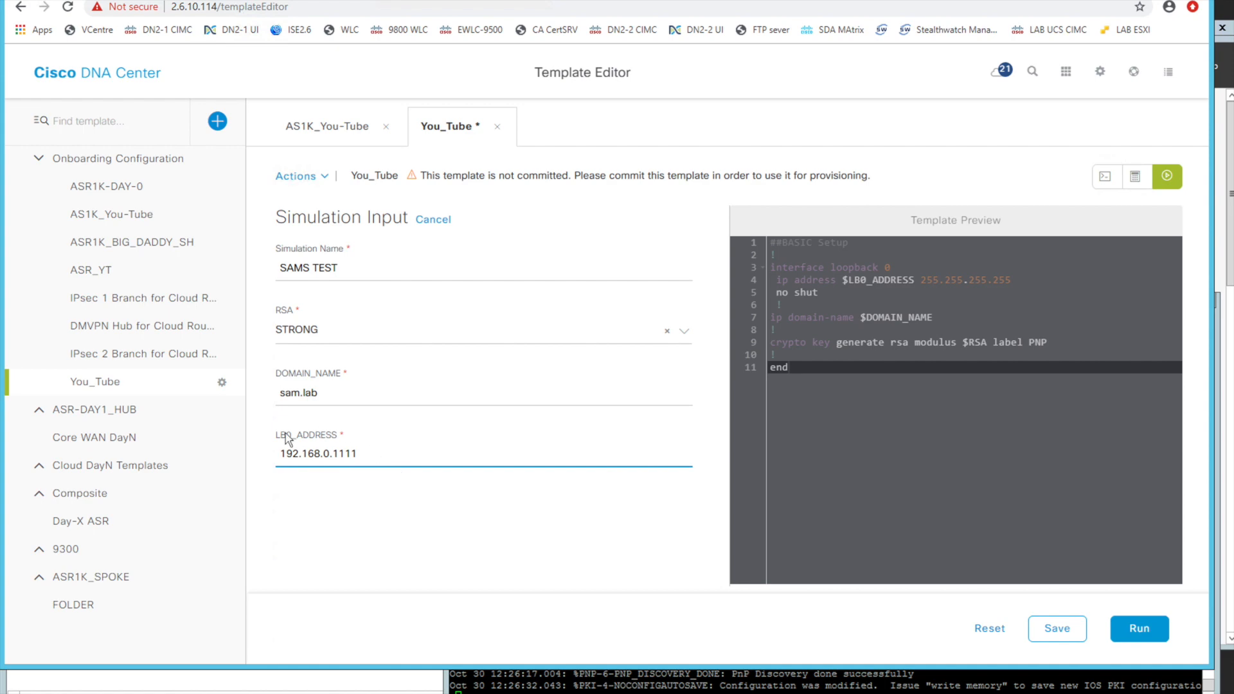
{"action": "left_click", "coordinate": [1148, 631]}
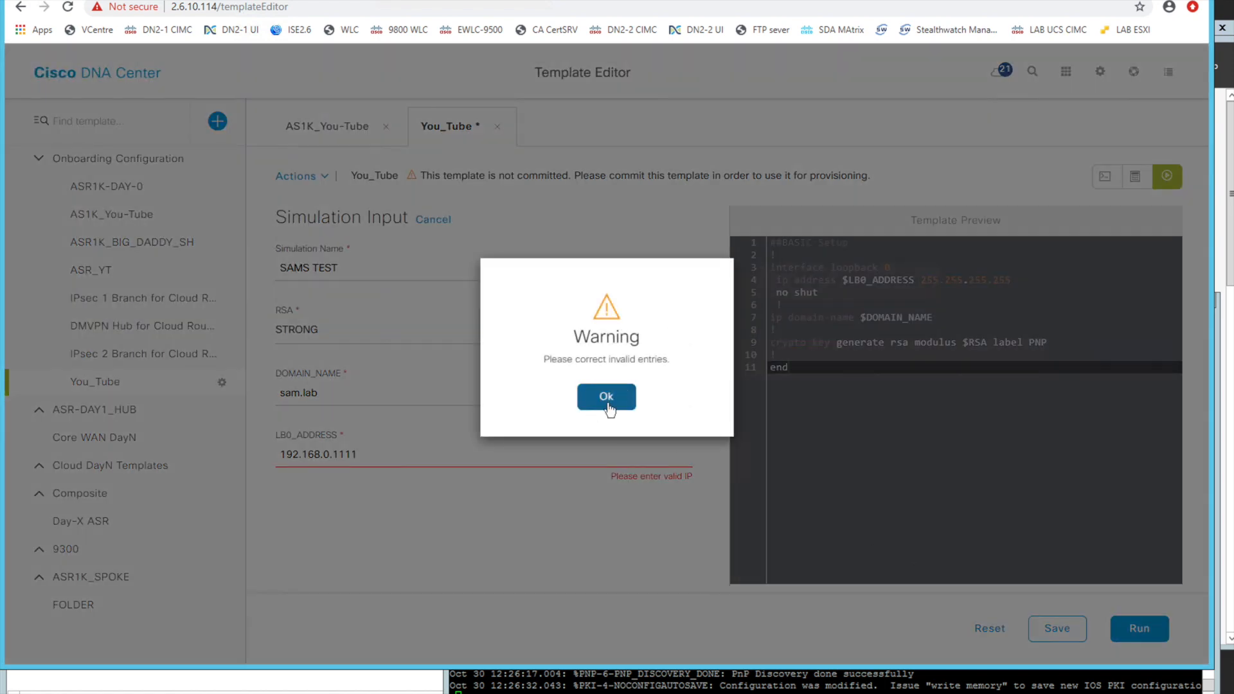
{"action": "left_click", "coordinate": [604, 400]}
Set LB0_ADDRESS to 192.168.0.111, check the variables in the template preview and run the simulation
{"action": "left_click", "coordinate": [391, 463]}
{"action": "key", "text": "BackSpace"}
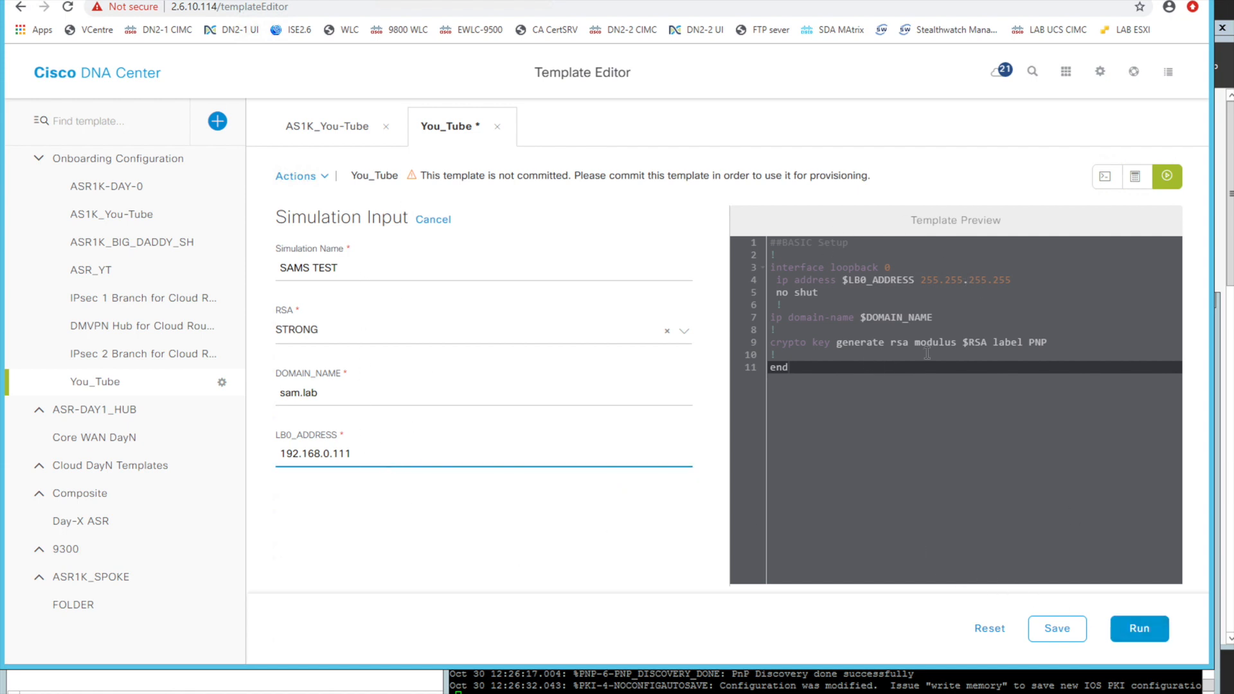
{"action": "triple_click", "coordinate": [1014, 221]}
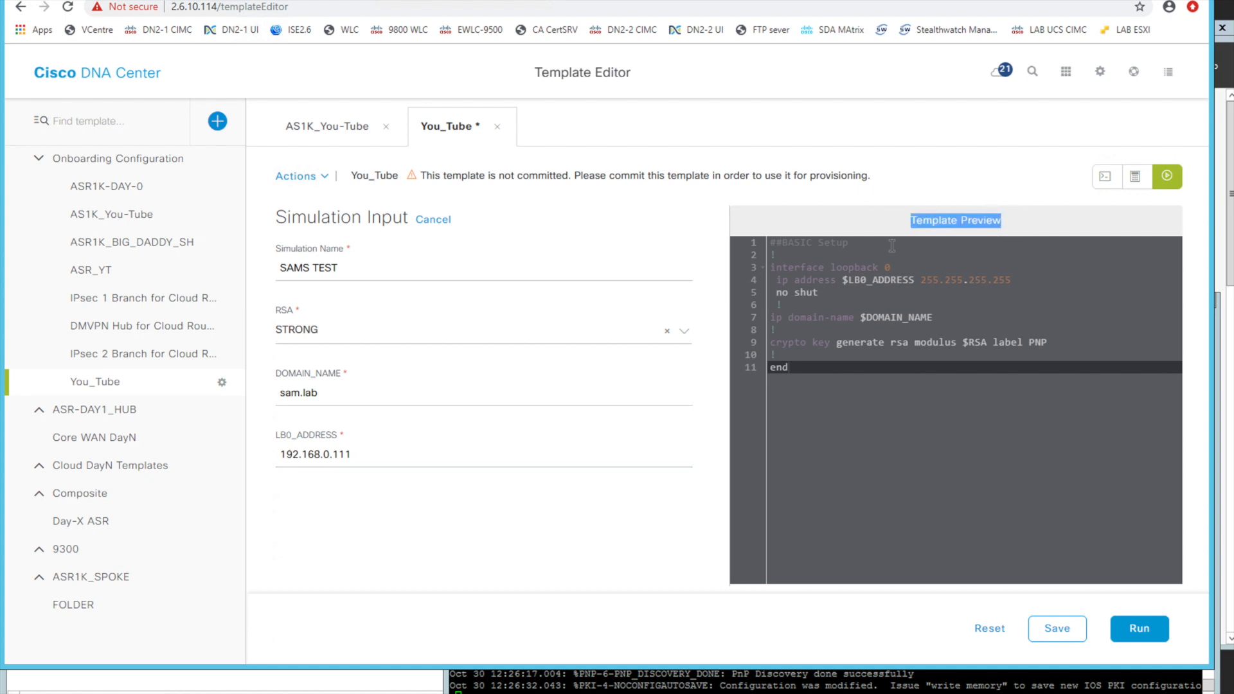
{"action": "left_click", "coordinate": [910, 283]}
{"action": "left_click", "coordinate": [920, 279]}
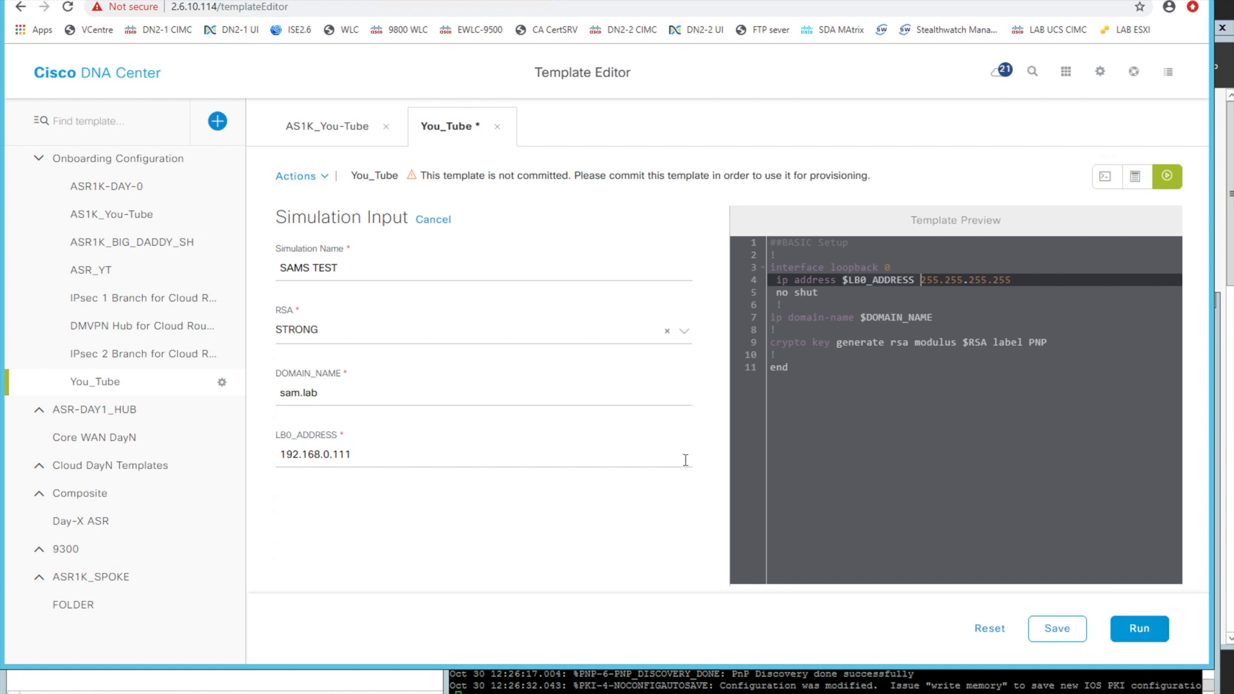
{"action": "left_click", "coordinate": [1139, 628]}
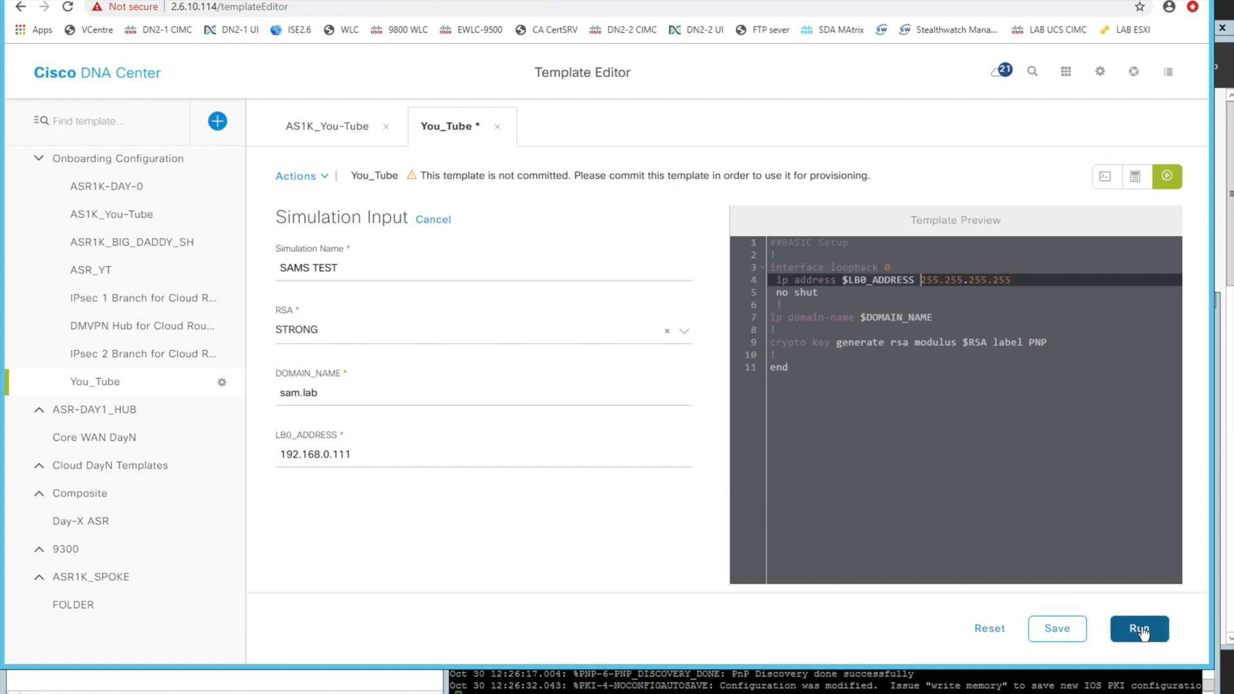
Review the rendered configuration and return to the template code, saving the SAMS TEST simulation
{"action": "left_click_drag", "start_coordinate": [824, 366], "coordinate": [723, 211]}
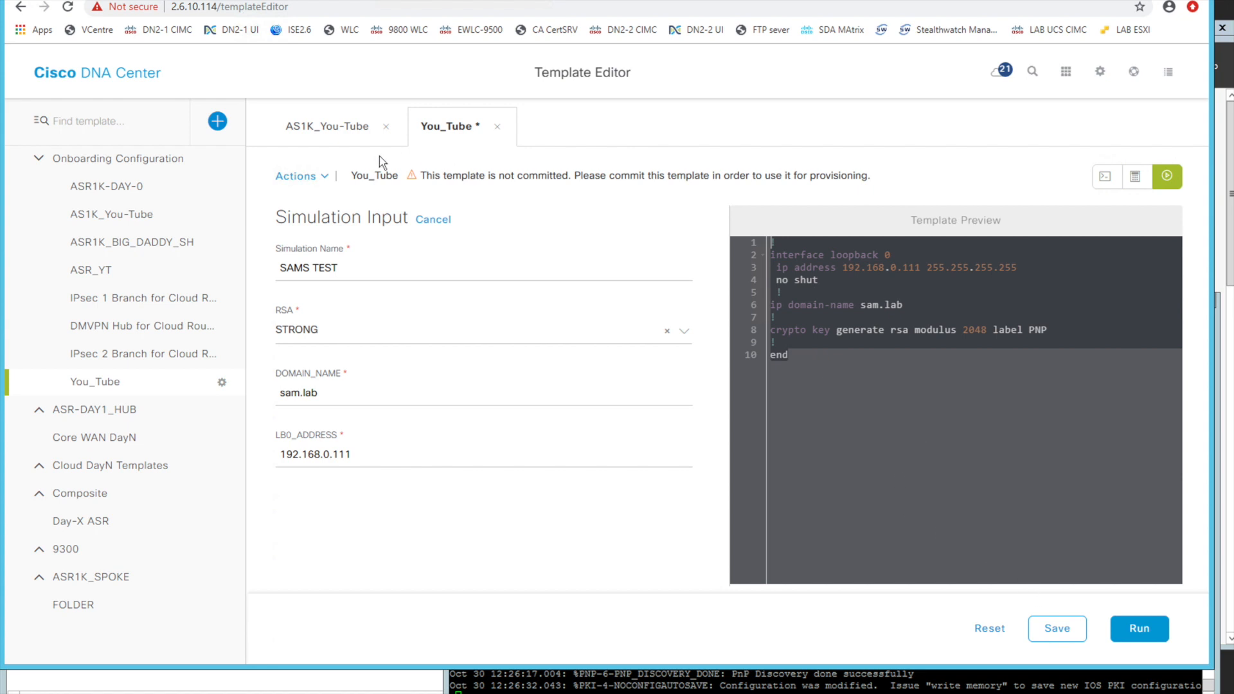
{"action": "left_click", "coordinate": [1107, 185]}
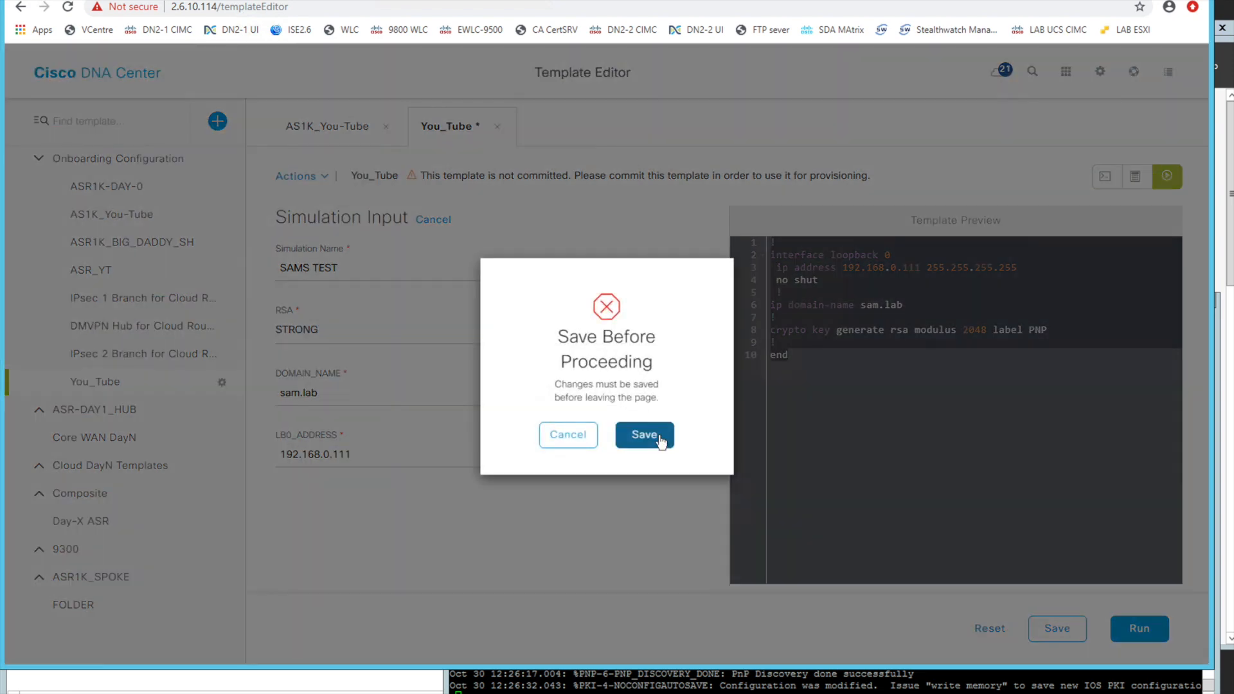
{"action": "left_click", "coordinate": [663, 432]}
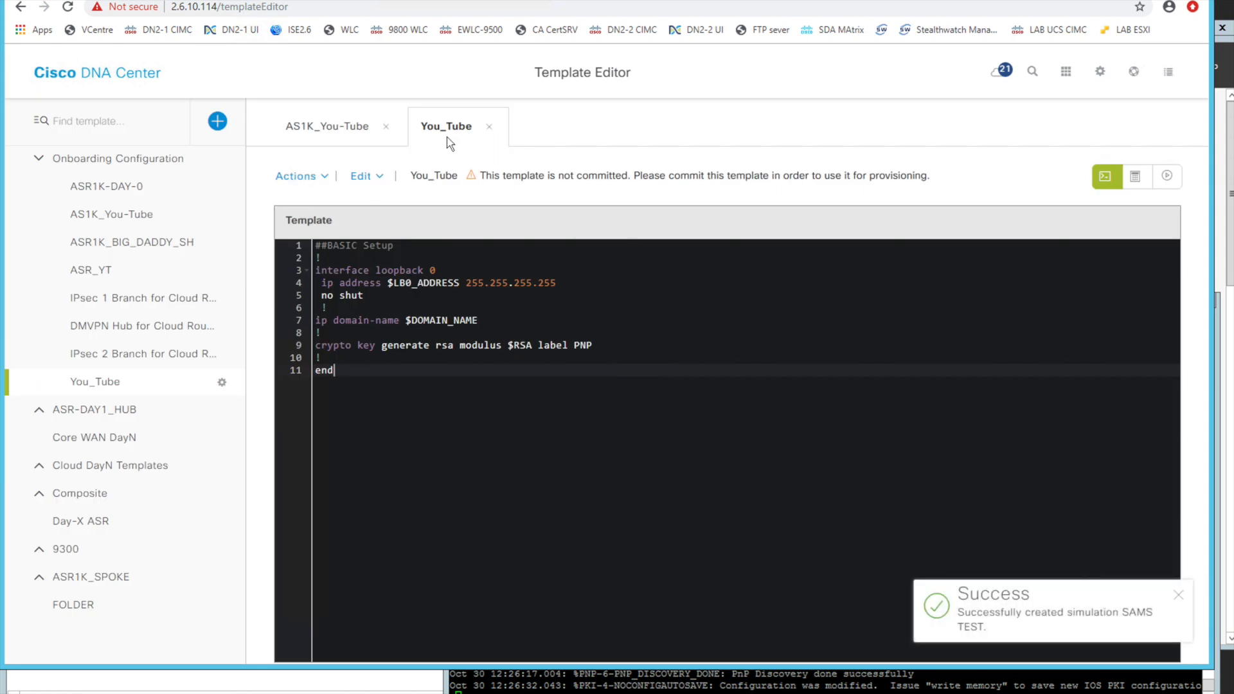
Commit the You_Tube onboarding template so it can be used for provisioning
{"action": "left_click", "coordinate": [311, 176]}
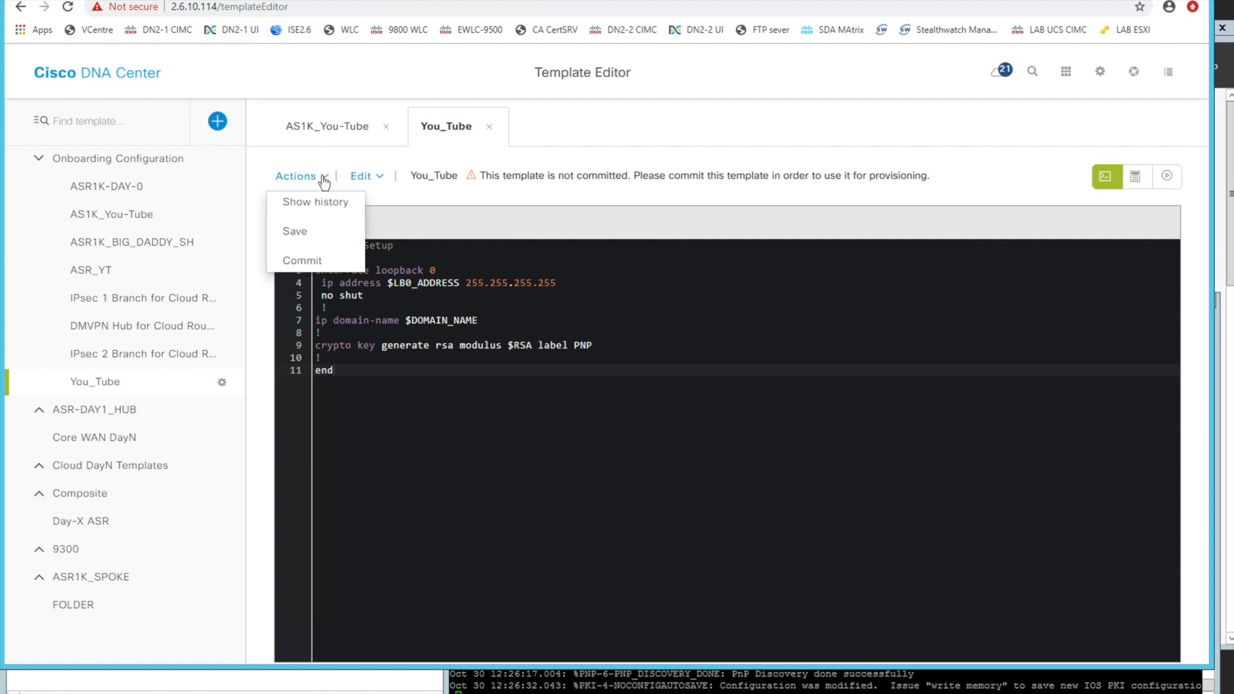
{"action": "left_click", "coordinate": [306, 261]}
{"action": "left_click", "coordinate": [1095, 617]}
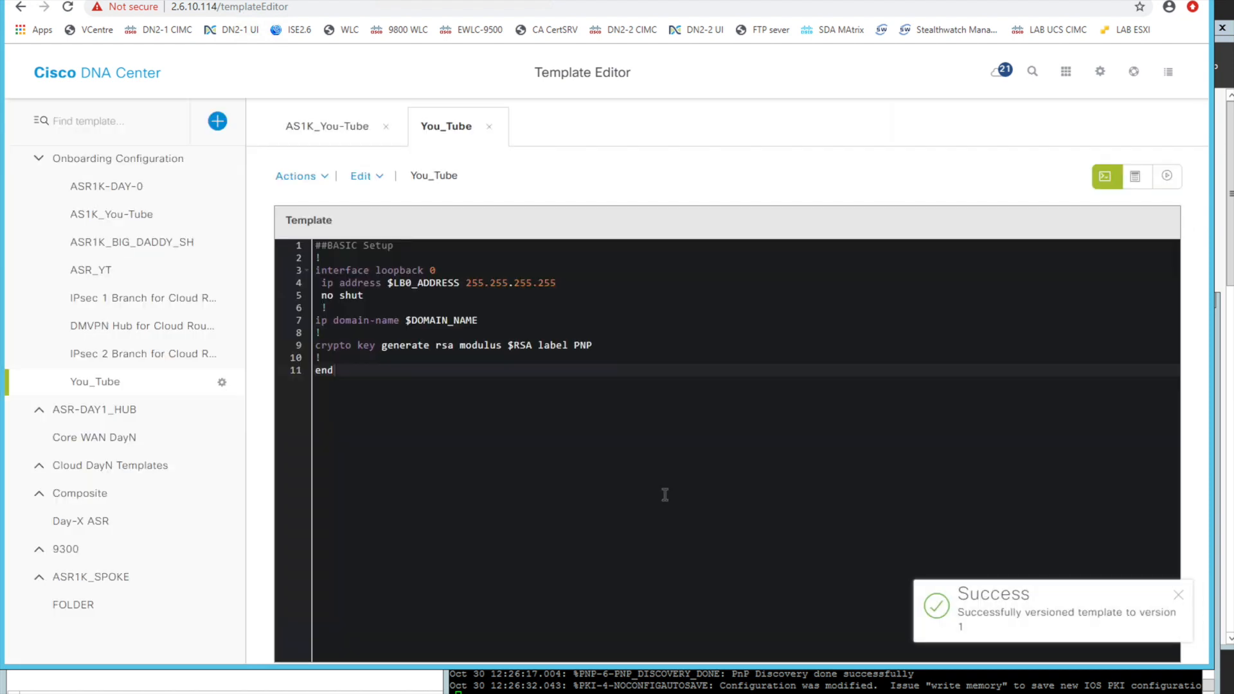
{"action": "left_click", "coordinate": [1180, 600]}
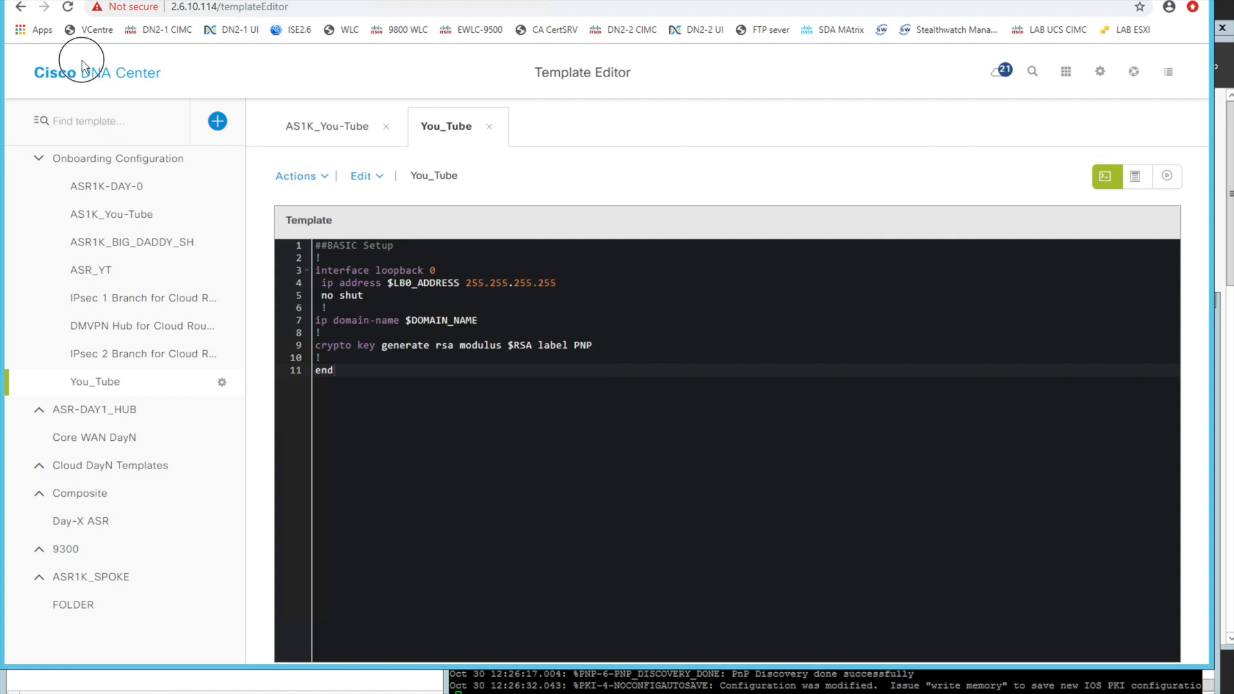
Open the network profiles in the Design area and start adding a new profile
{"action": "left_click", "coordinate": [95, 77]}
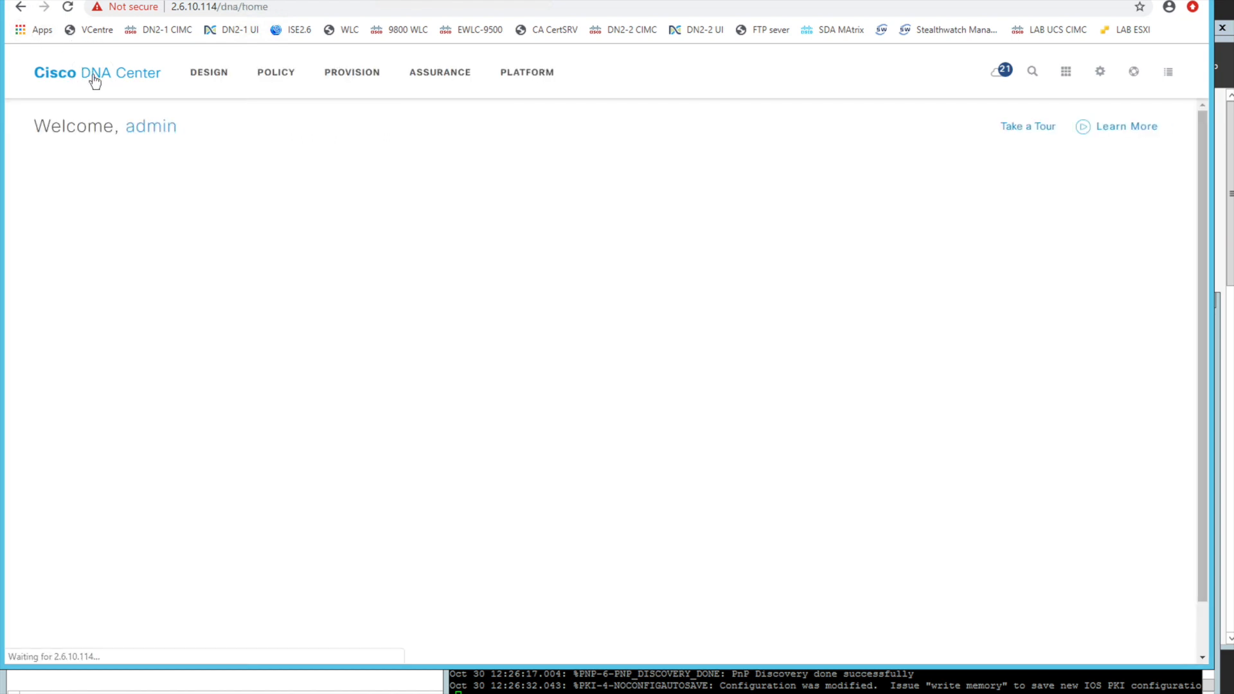
{"action": "left_click", "coordinate": [209, 72]}
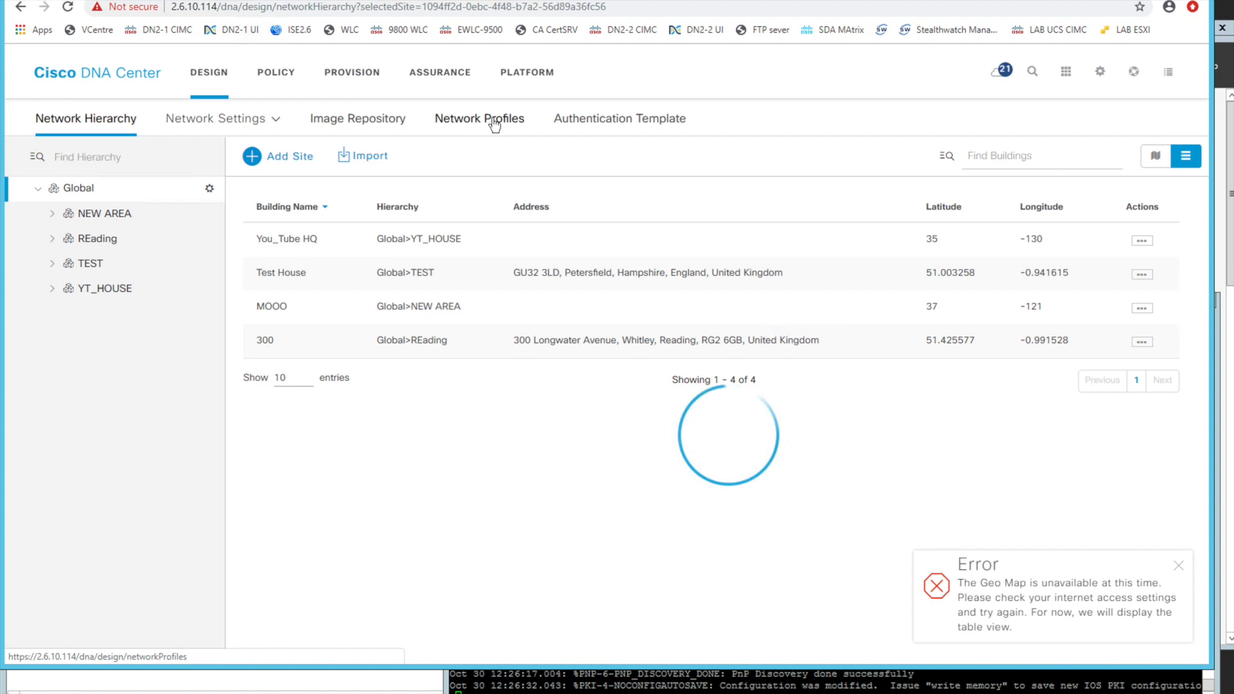
{"action": "left_click", "coordinate": [494, 123]}
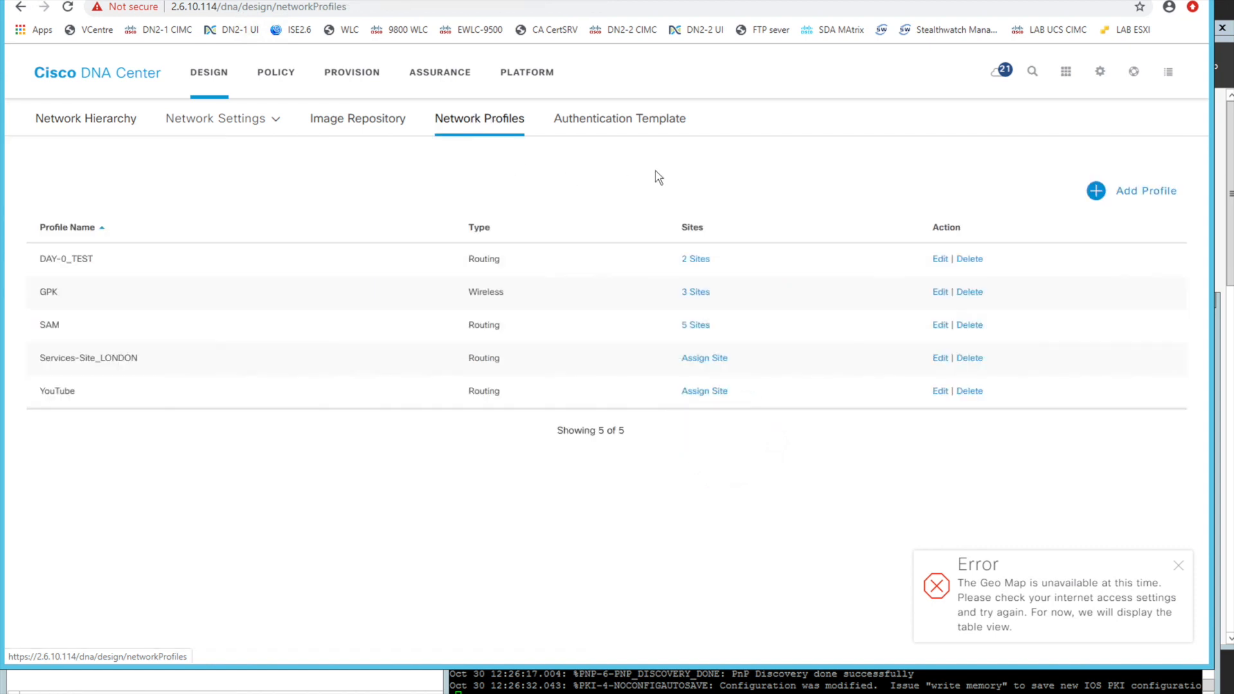
{"action": "left_click", "coordinate": [1099, 191]}
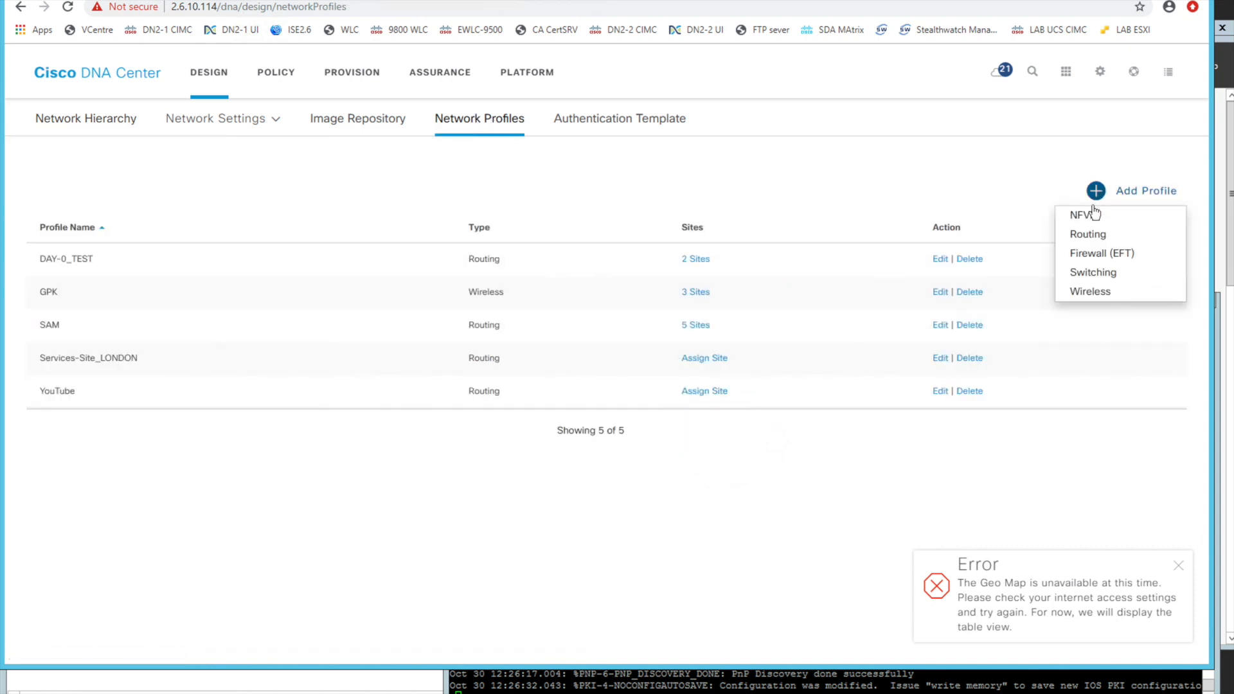
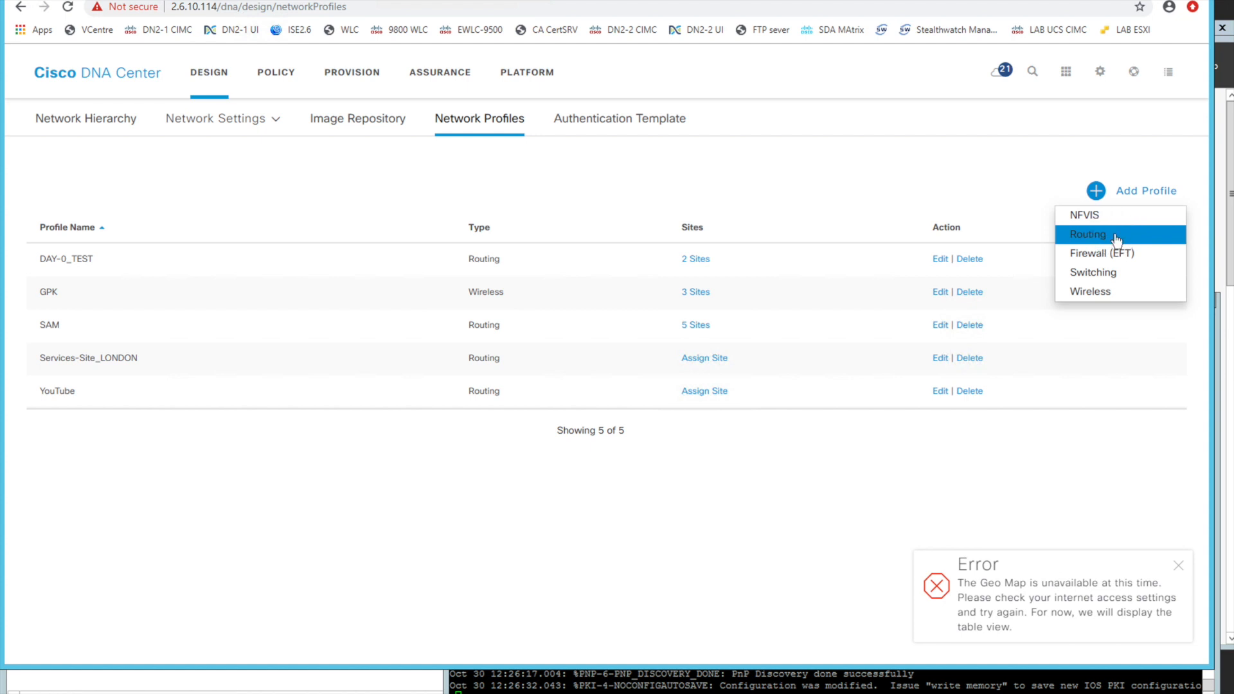
Add a routing profile named You_Tube with 0 service providers and dismiss the Geo Map error notice
{"action": "left_click", "coordinate": [1117, 235]}
{"action": "left_click", "coordinate": [103, 254]}
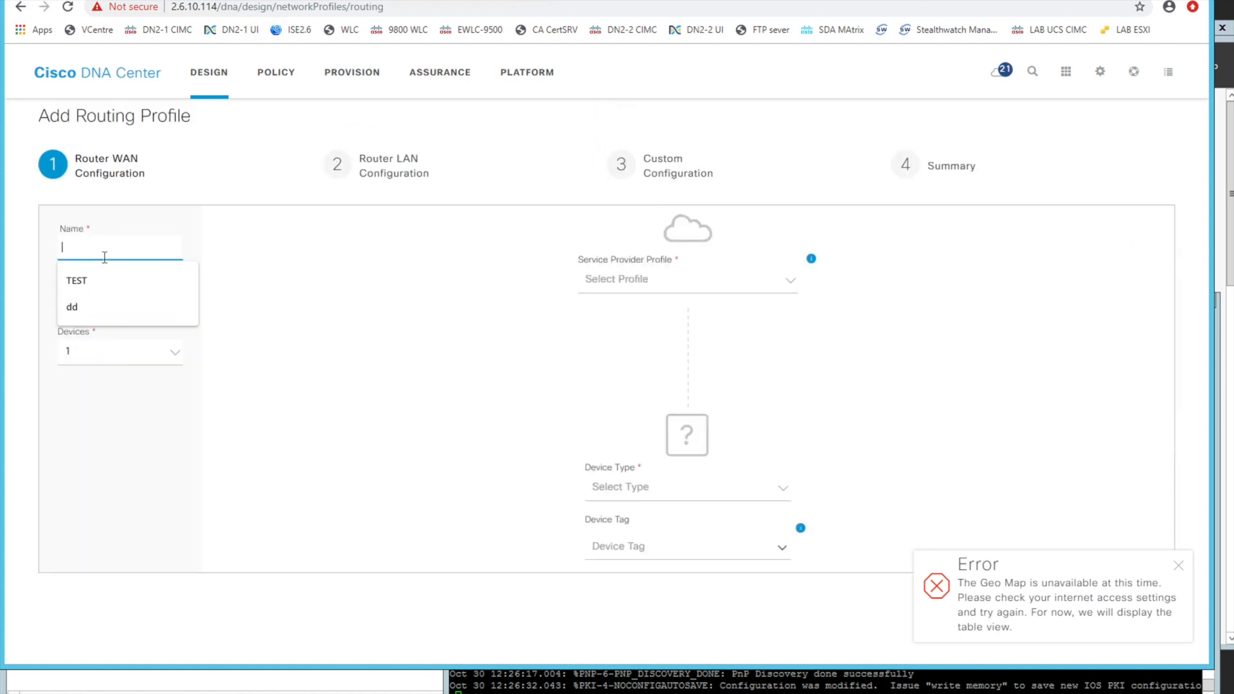
{"action": "type", "text": "You_Tube"}
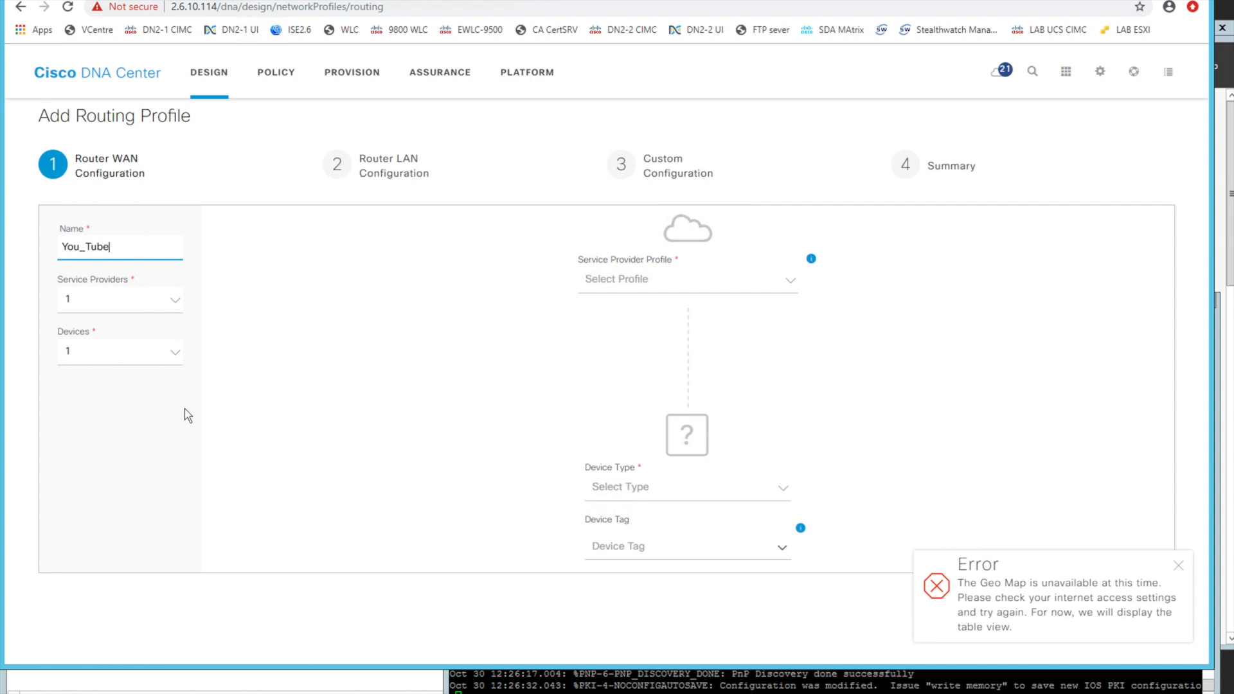
{"action": "left_click", "coordinate": [614, 289]}
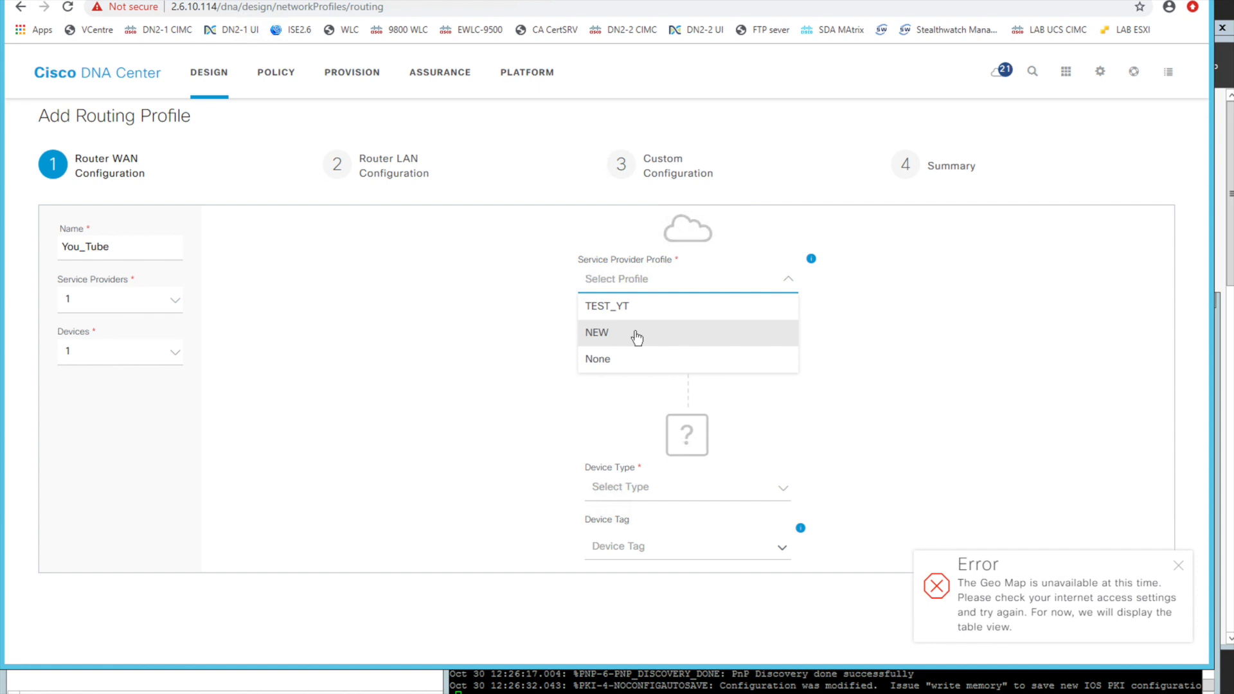
{"action": "left_click", "coordinate": [553, 357]}
{"action": "left_click", "coordinate": [173, 305]}
{"action": "left_click", "coordinate": [136, 328]}
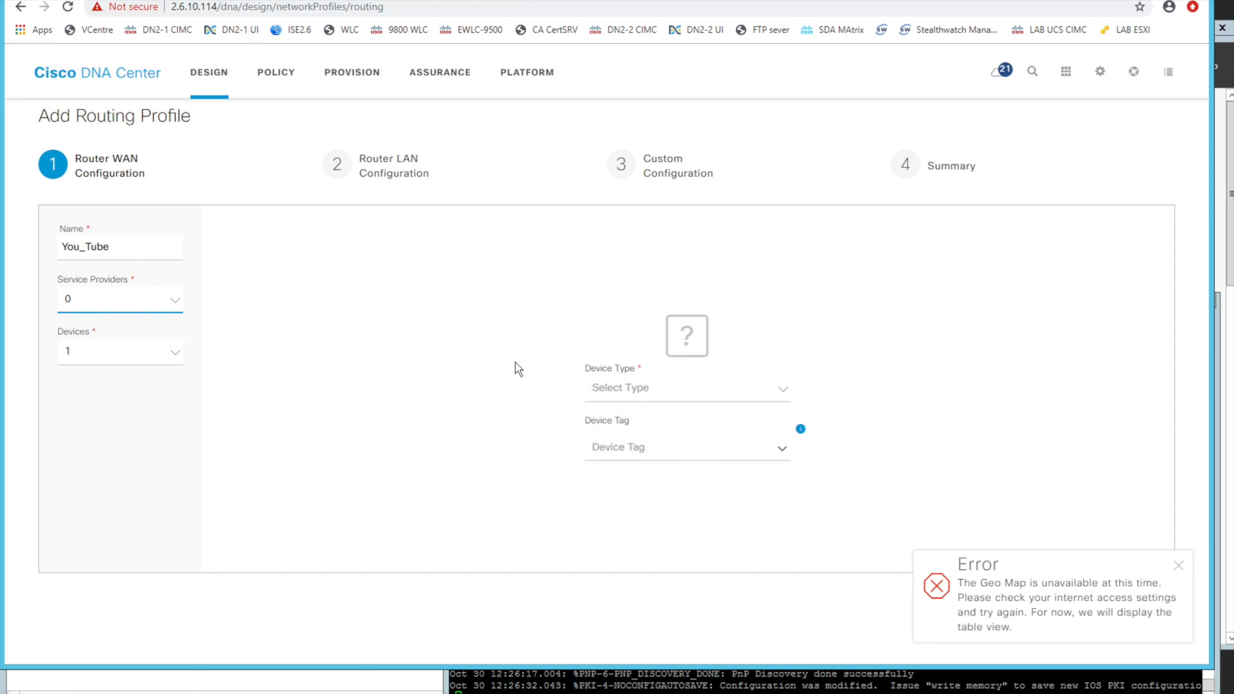
{"action": "left_click", "coordinate": [1177, 567]}
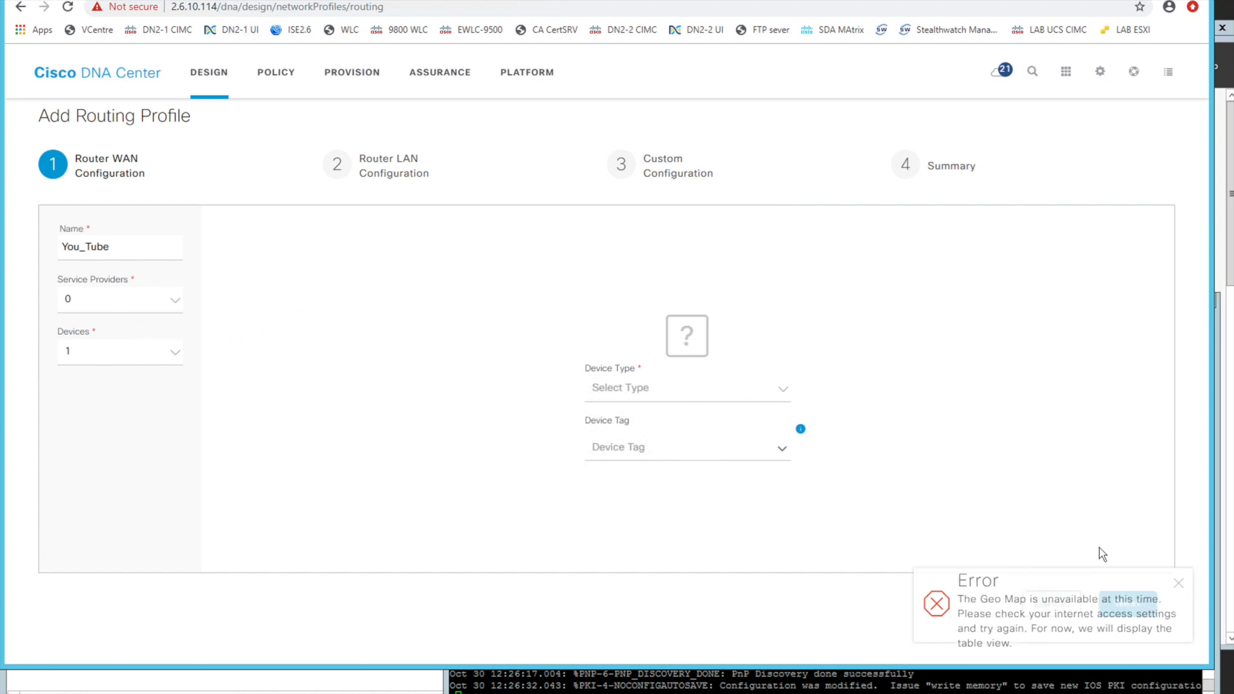
Set the profile's device type to Cisco ASR 1001-HX Router and continue to the router LAN configuration
{"action": "left_click", "coordinate": [760, 391]}
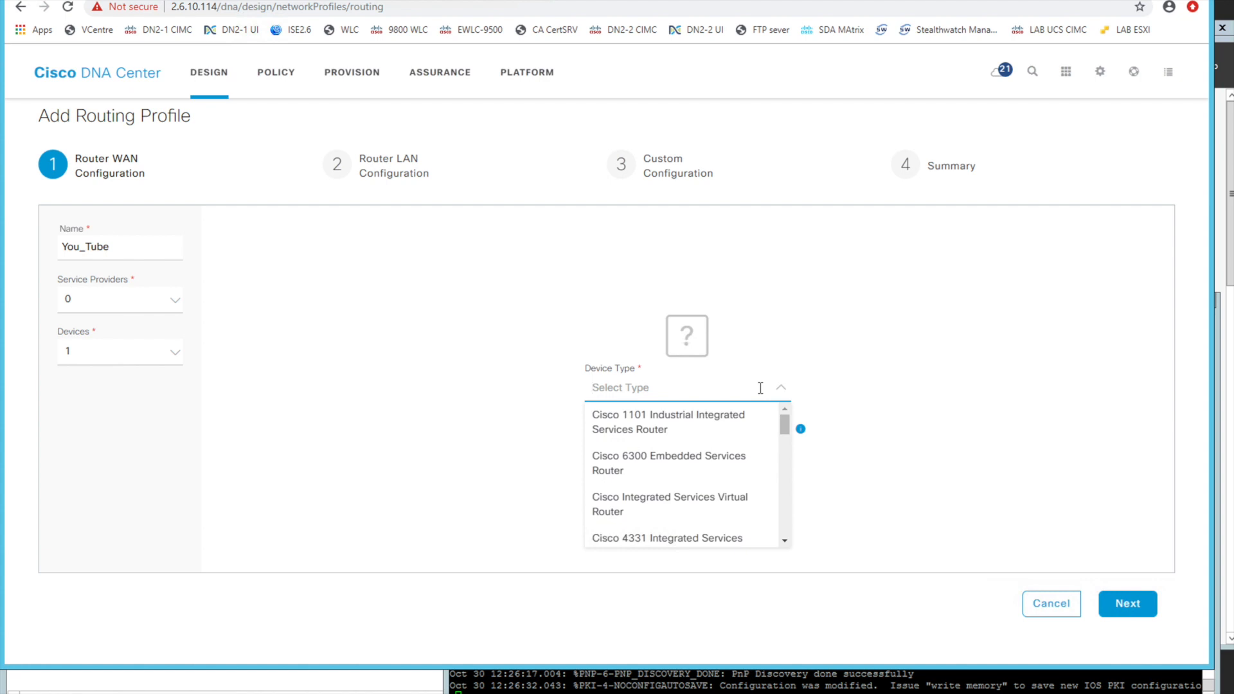
{"action": "type", "text": "11011"}
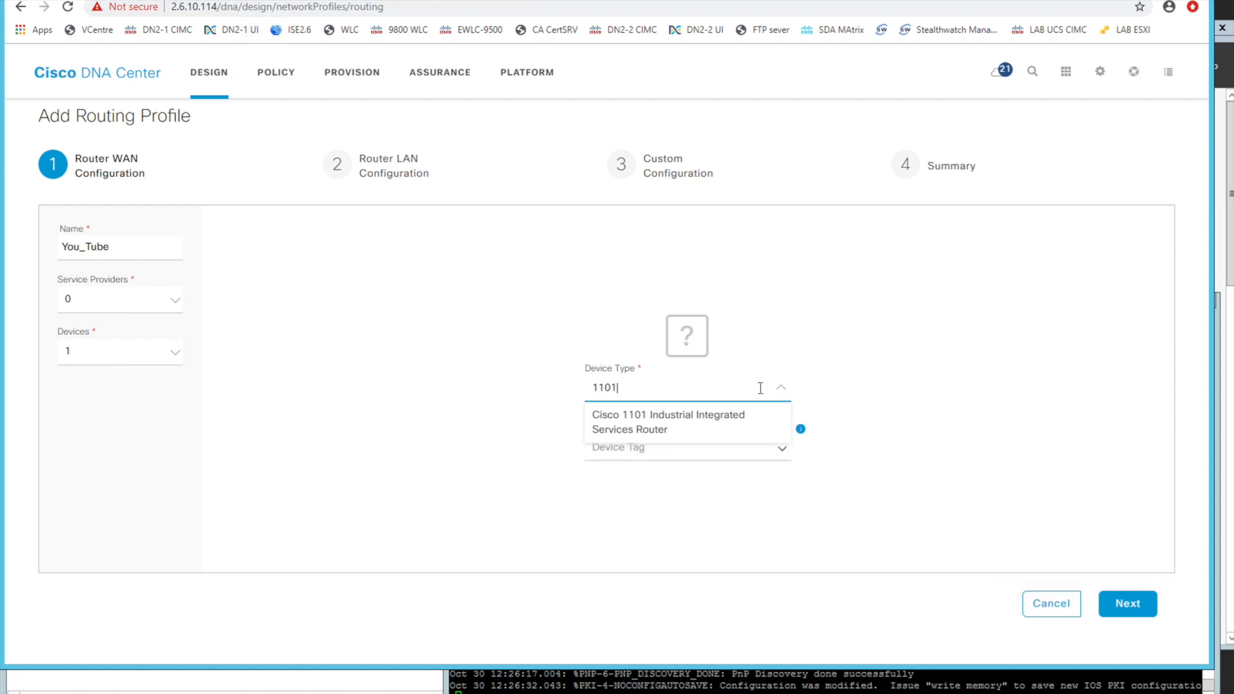
{"action": "key", "text": "BackSpace"}
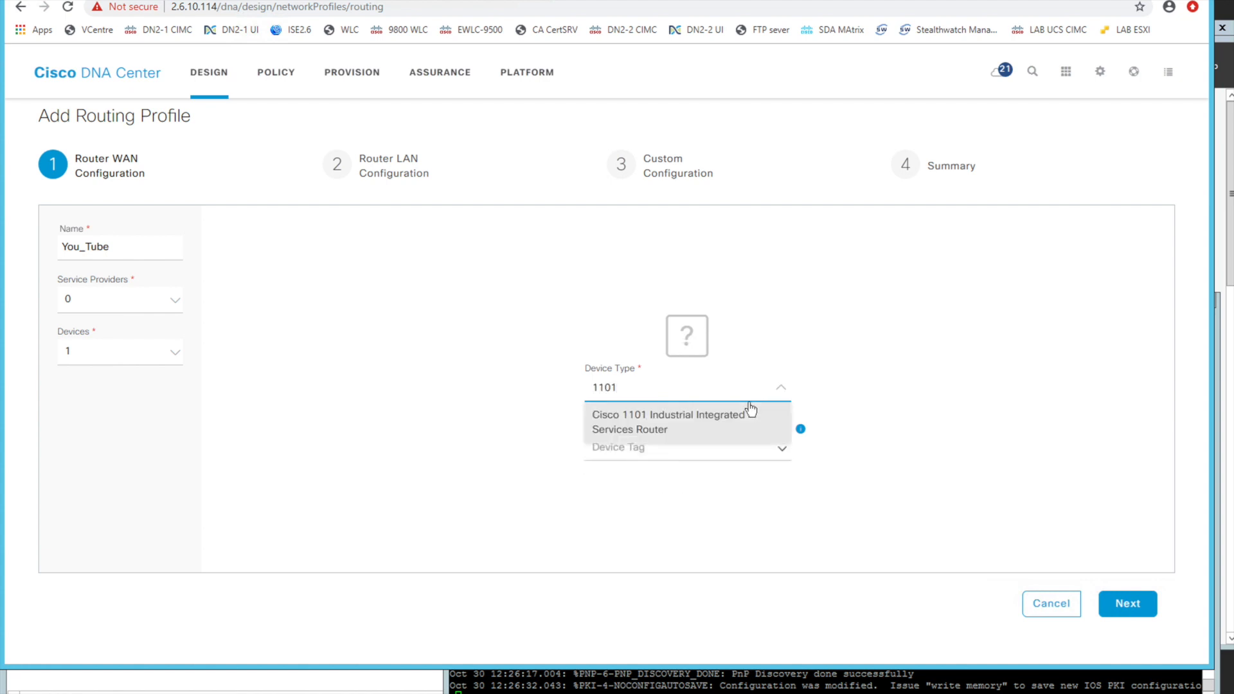
{"action": "key", "text": "BackSpace"}
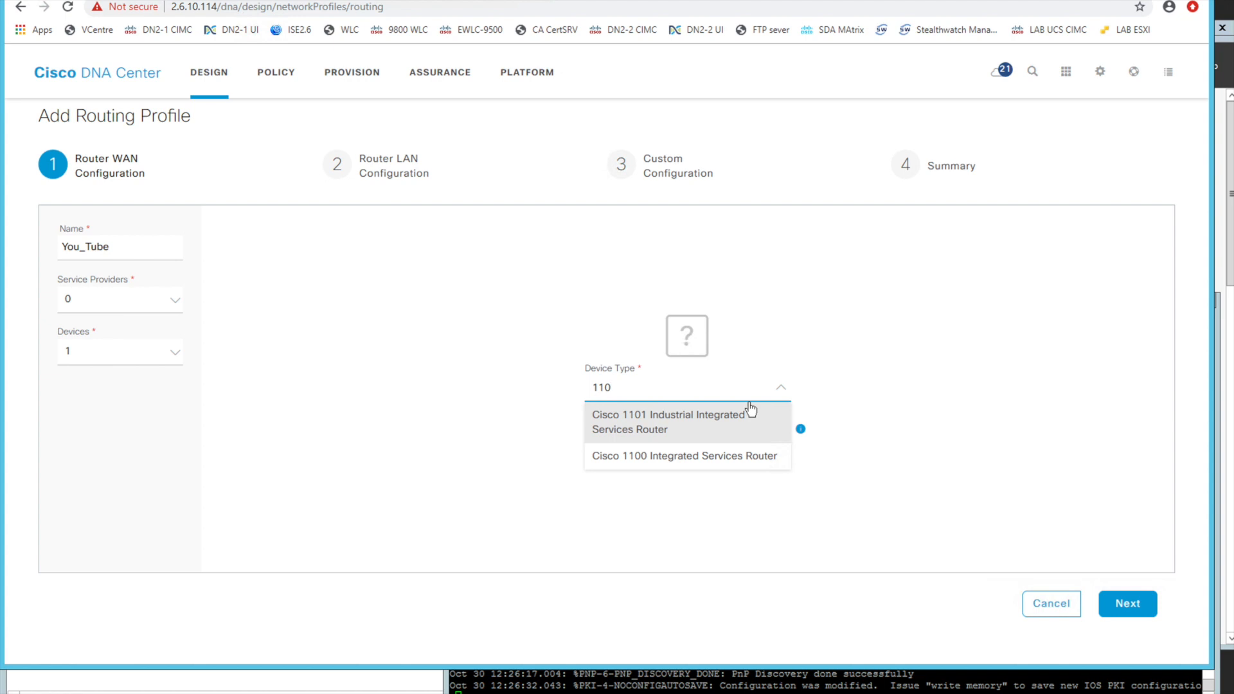
{"action": "type", "text": "0"}
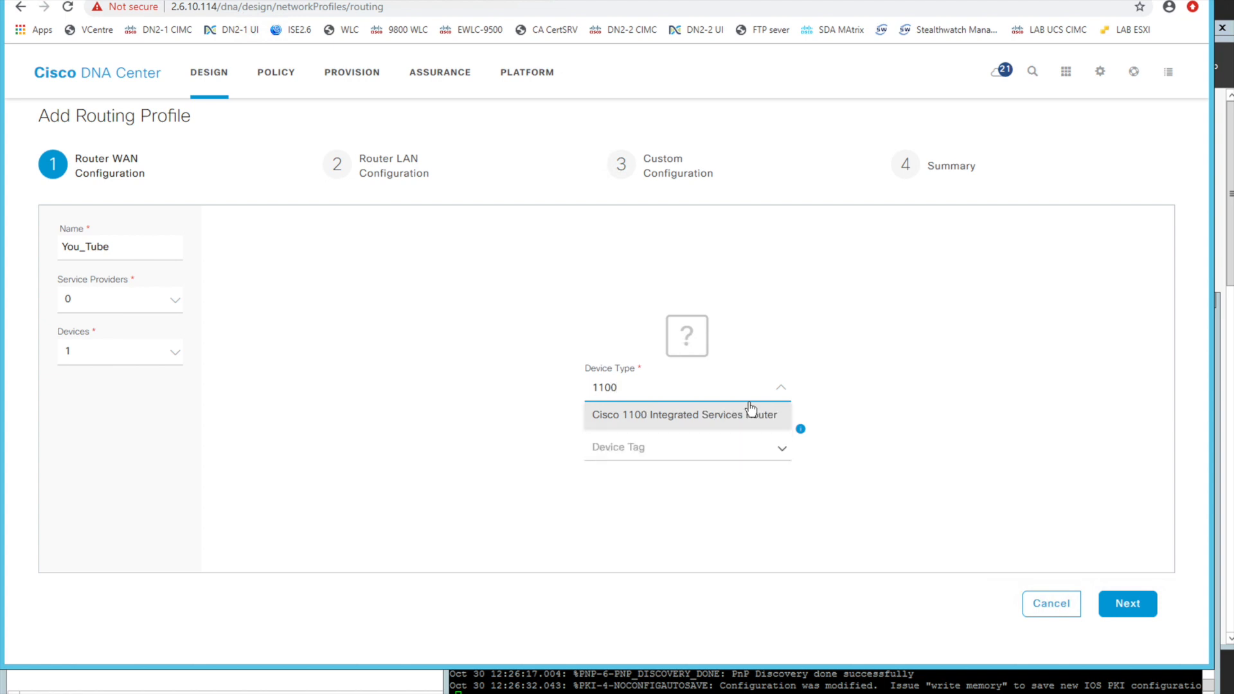
{"action": "key", "text": "BackSpace"}
{"action": "key", "text": "BackSpace"}
{"action": "key", "text": "BackSpace"}
{"action": "type", "text": "00"}
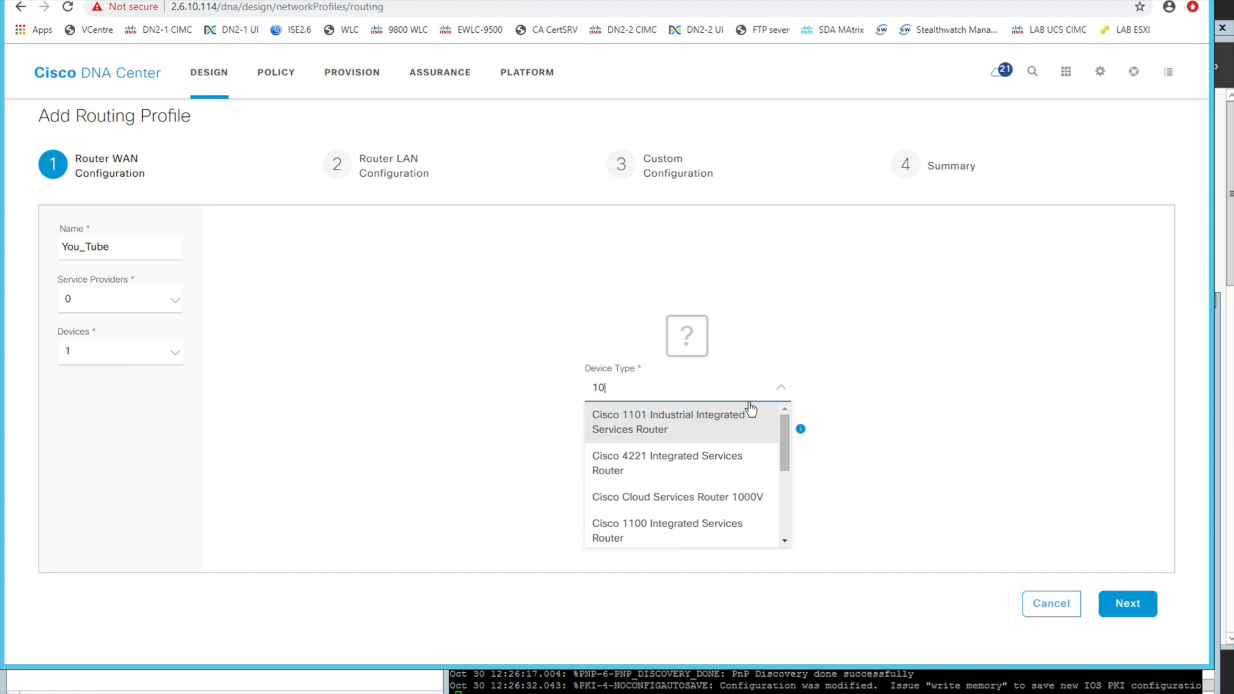
{"action": "type", "text": "1"}
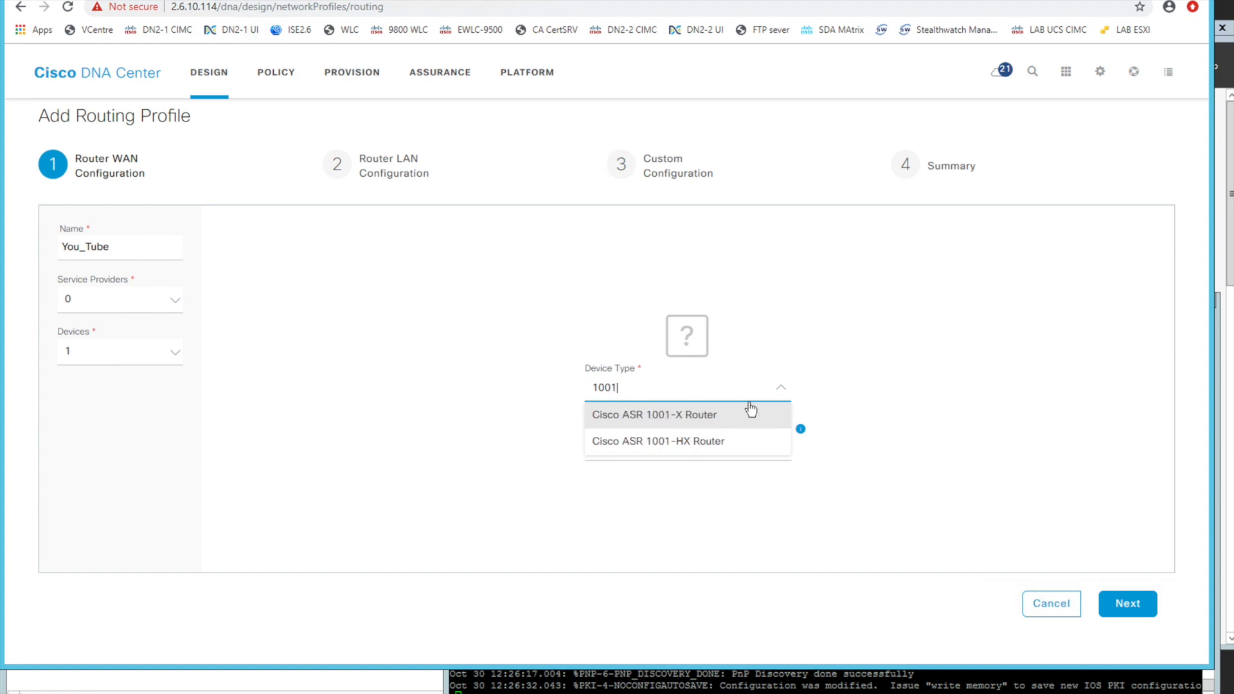
{"action": "left_click", "coordinate": [711, 442]}
{"action": "left_click", "coordinate": [1118, 605]}
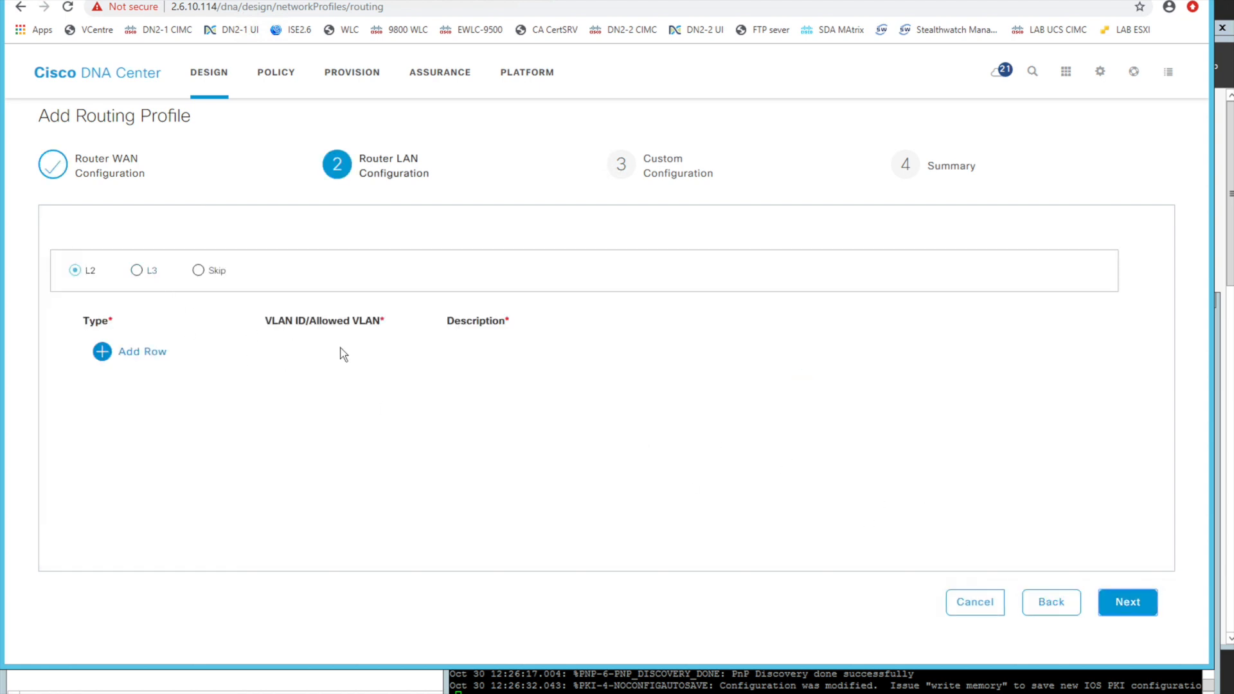
Add an L2 row and look through the L2 and L3 options of the router LAN configuration
{"action": "left_click", "coordinate": [125, 351]}
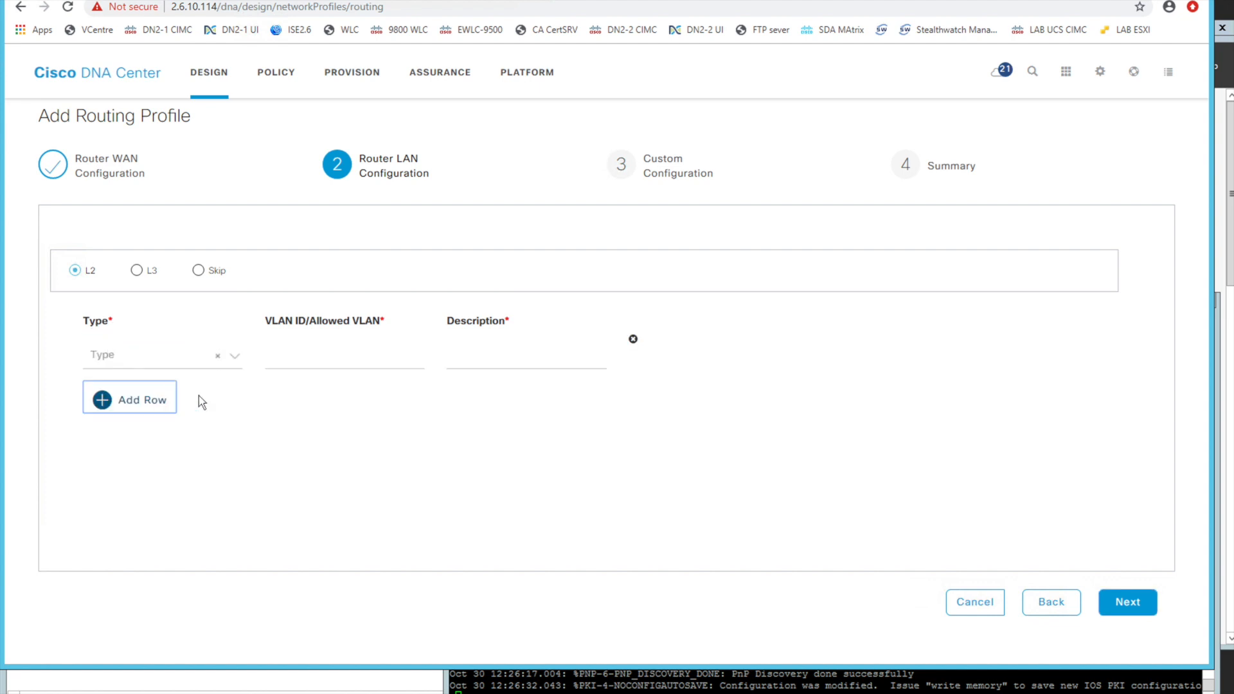
{"action": "left_click", "coordinate": [235, 358]}
{"action": "left_click", "coordinate": [193, 381]}
{"action": "left_click", "coordinate": [142, 278]}
{"action": "left_click", "coordinate": [224, 345]}
{"action": "left_click", "coordinate": [295, 391]}
Skip the router LAN configuration and continue to the custom configuration
{"action": "left_click", "coordinate": [199, 270]}
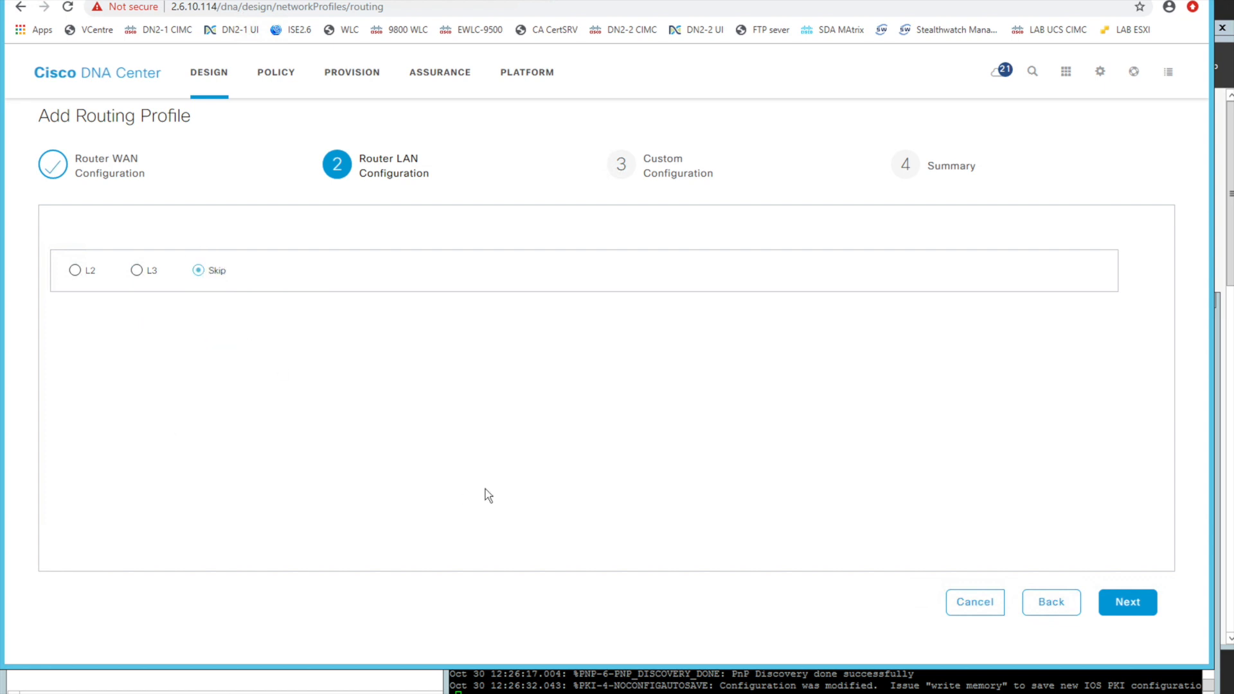
{"action": "left_click", "coordinate": [1119, 605]}
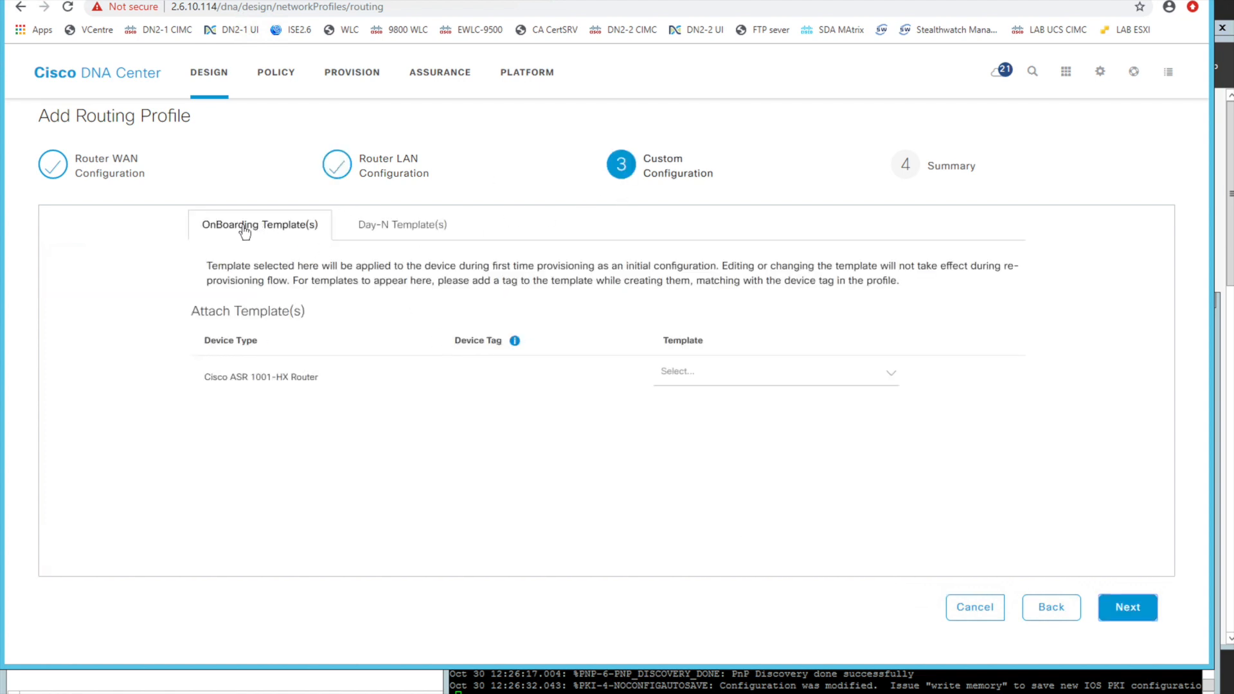
Look through the onboarding templates offered for the Cisco ASR 1001-HX Router without choosing one
{"action": "left_click", "coordinate": [892, 377]}
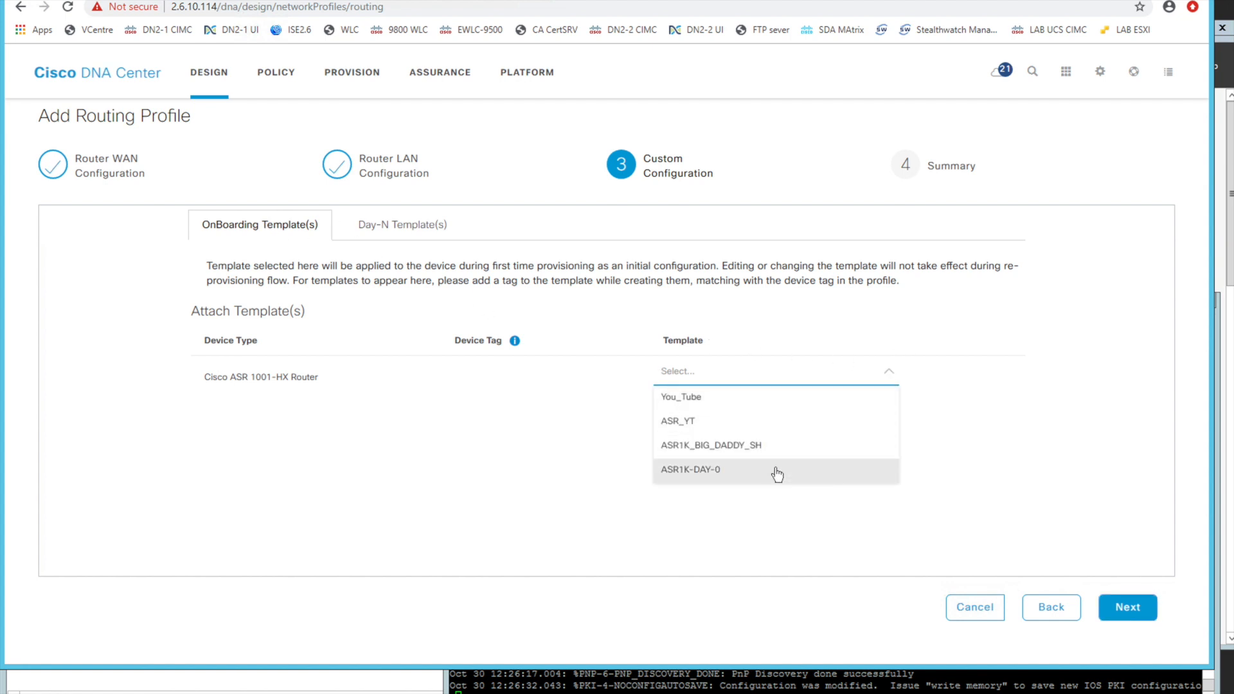
{"action": "left_click", "coordinate": [764, 508]}
{"action": "left_click", "coordinate": [845, 381]}
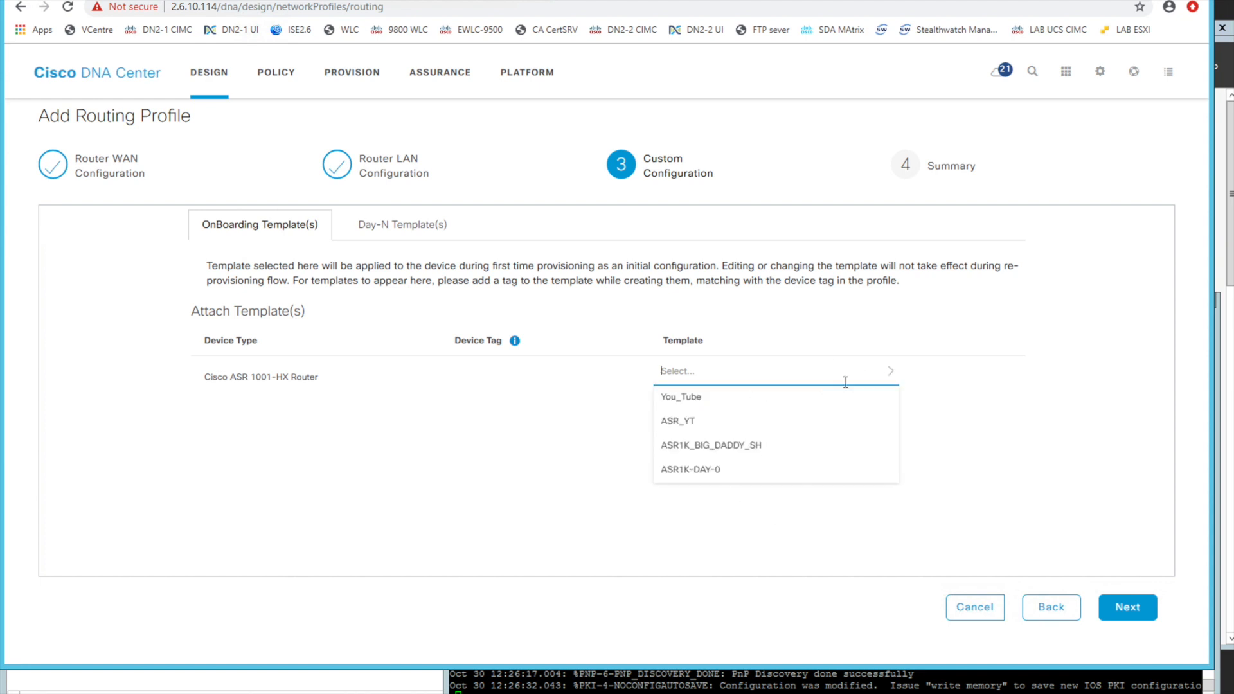
{"action": "left_click", "coordinate": [752, 510]}
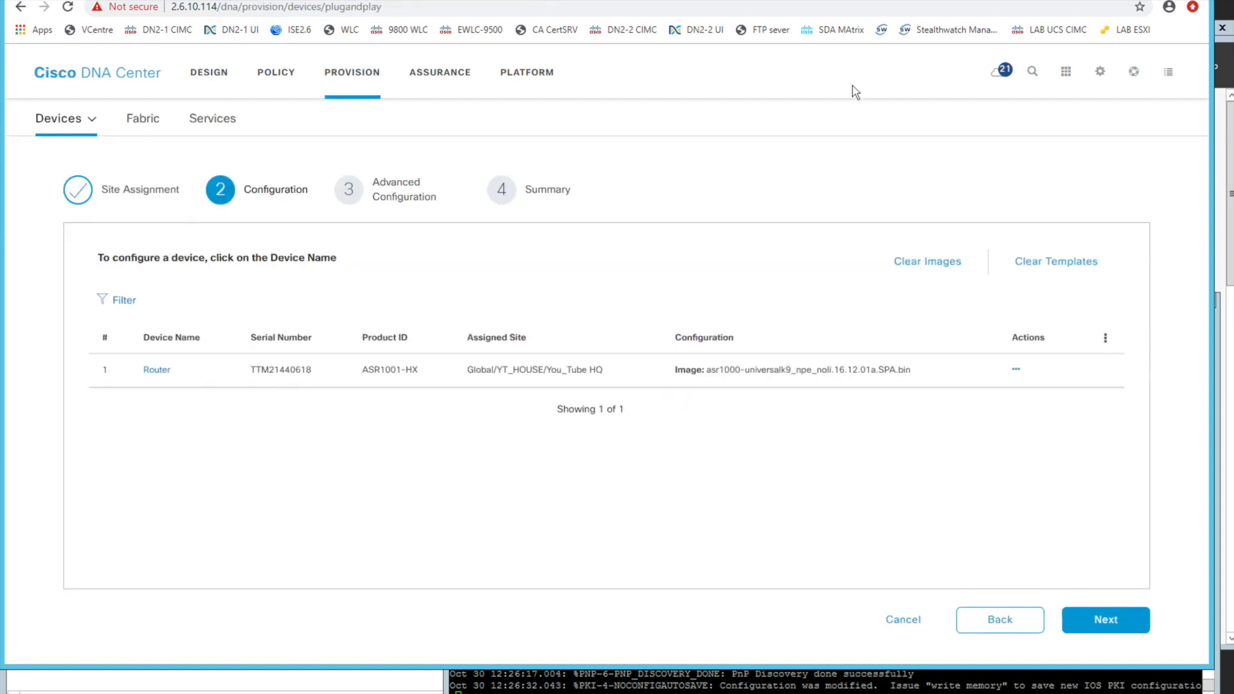
In the Template Editor, expand the Onboarding Configuration project and view the options for creating projects and templates
{"action": "left_click", "coordinate": [1068, 73]}
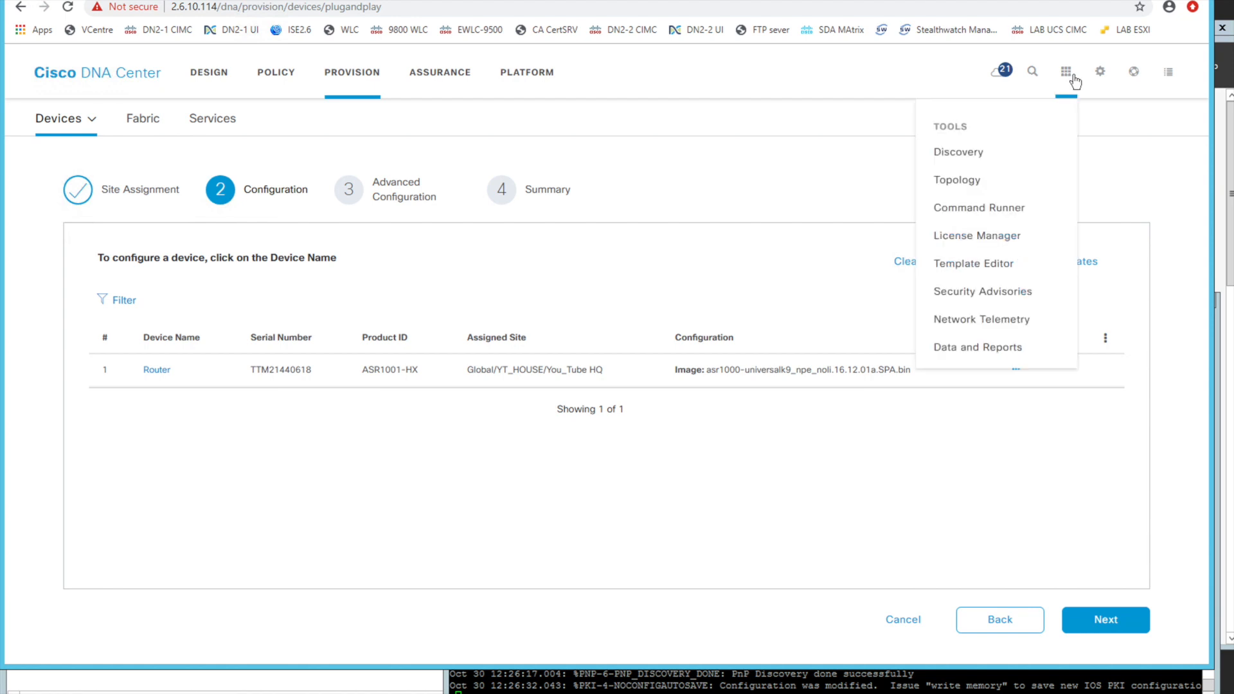
{"action": "left_click", "coordinate": [977, 263]}
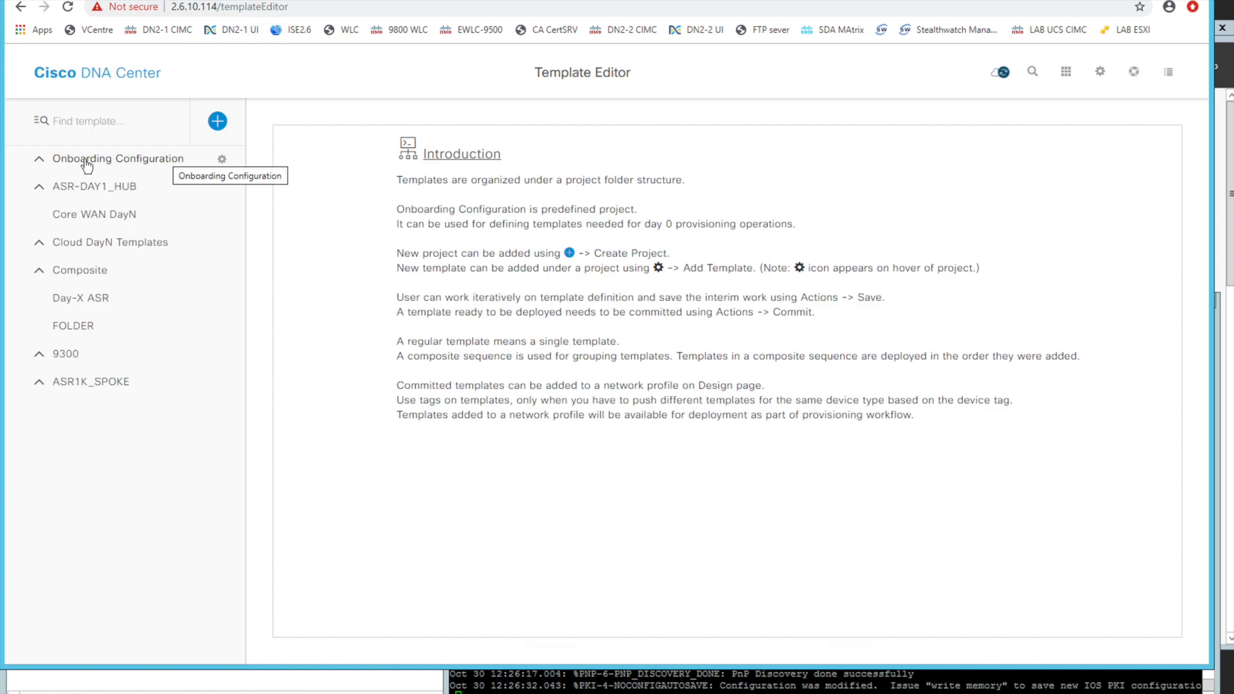
{"action": "left_click", "coordinate": [40, 162]}
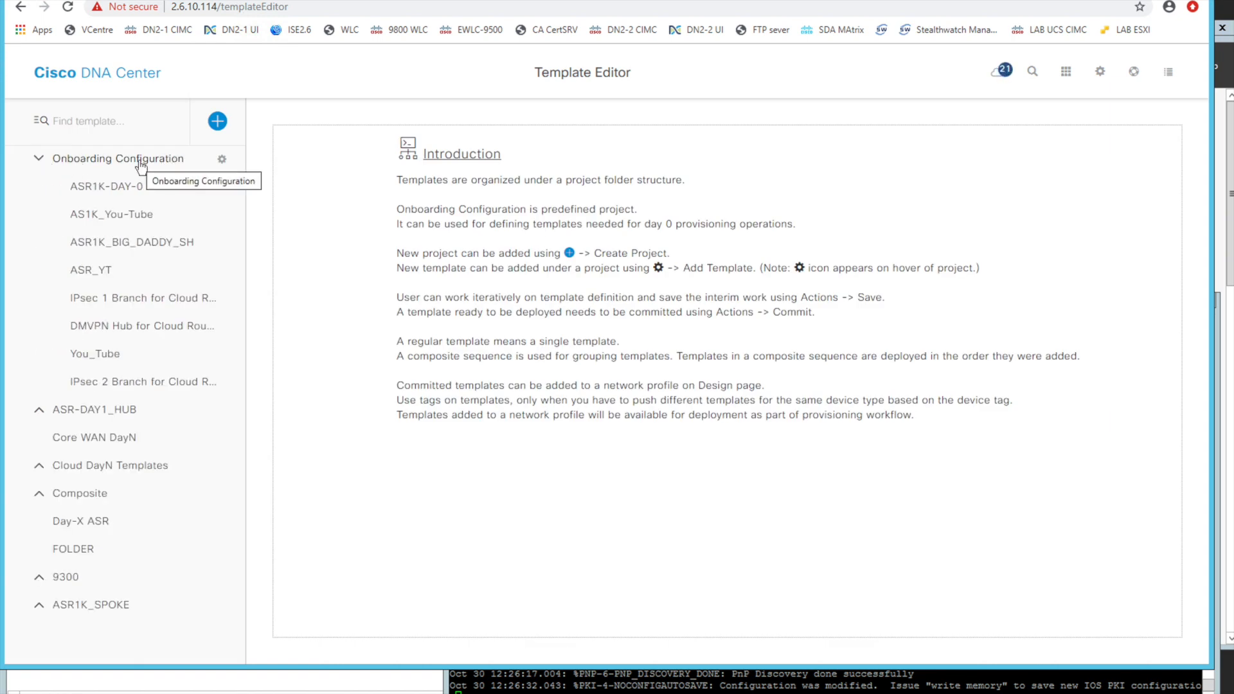
{"action": "left_click", "coordinate": [217, 122]}
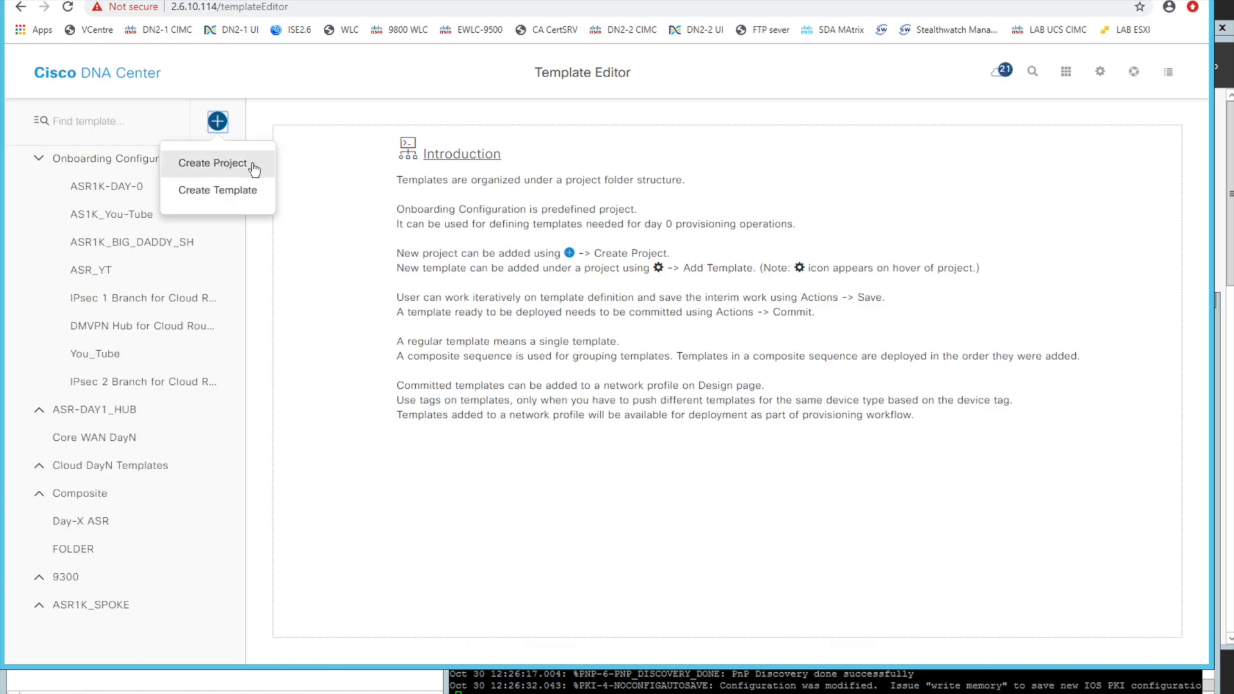
{"action": "left_click", "coordinate": [315, 195]}
{"action": "left_click", "coordinate": [217, 121]}
{"action": "left_click", "coordinate": [294, 264]}
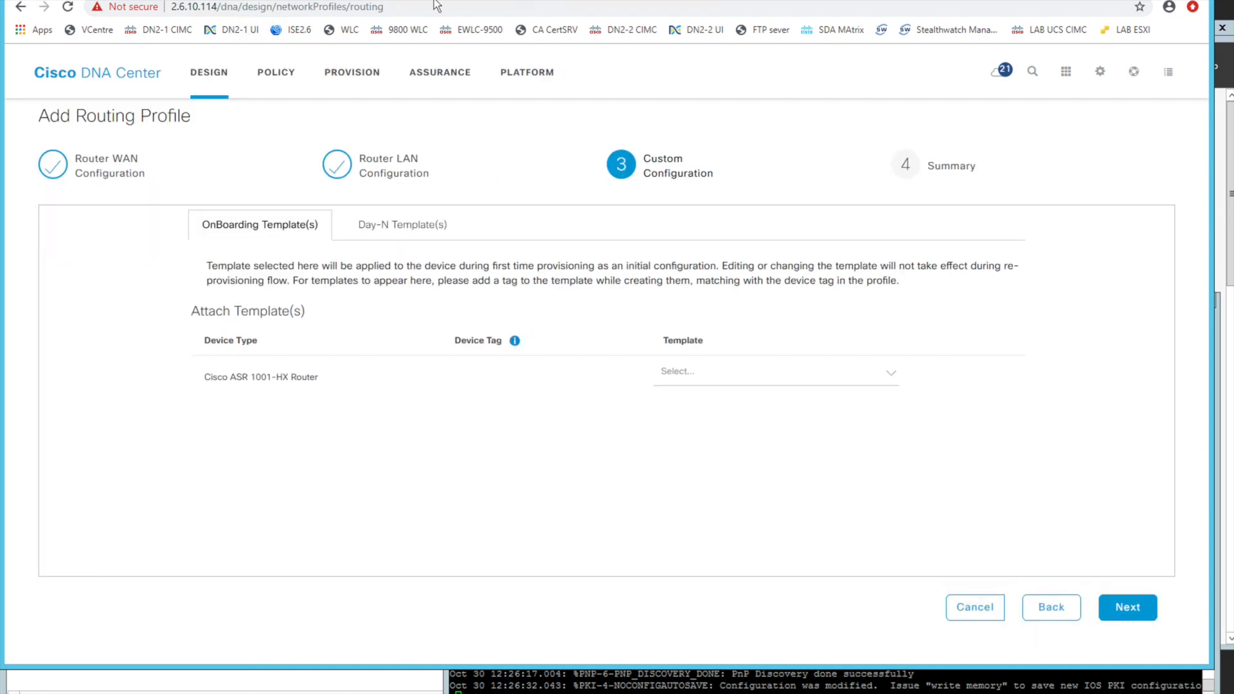
Compare the profile's template choices with the device types selected in the IPsec 1 Branch for Cloud Router template, leaving it unchanged
{"action": "left_click", "coordinate": [728, 370]}
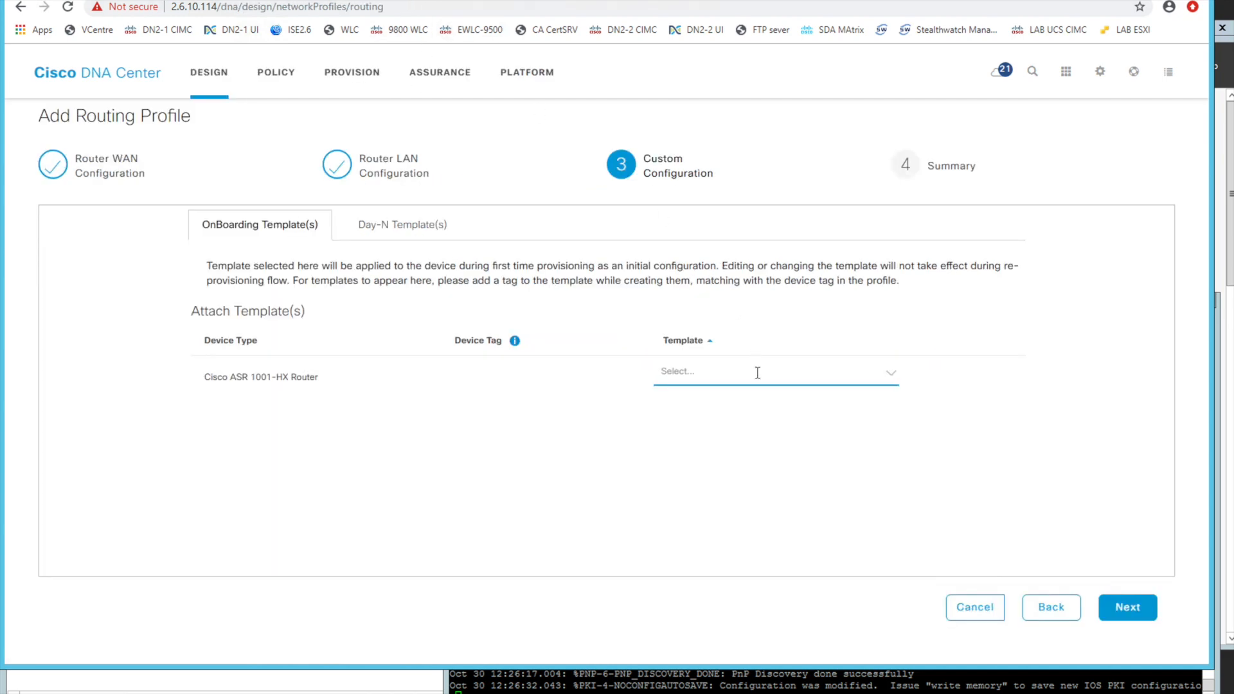
{"action": "left_click", "coordinate": [754, 378]}
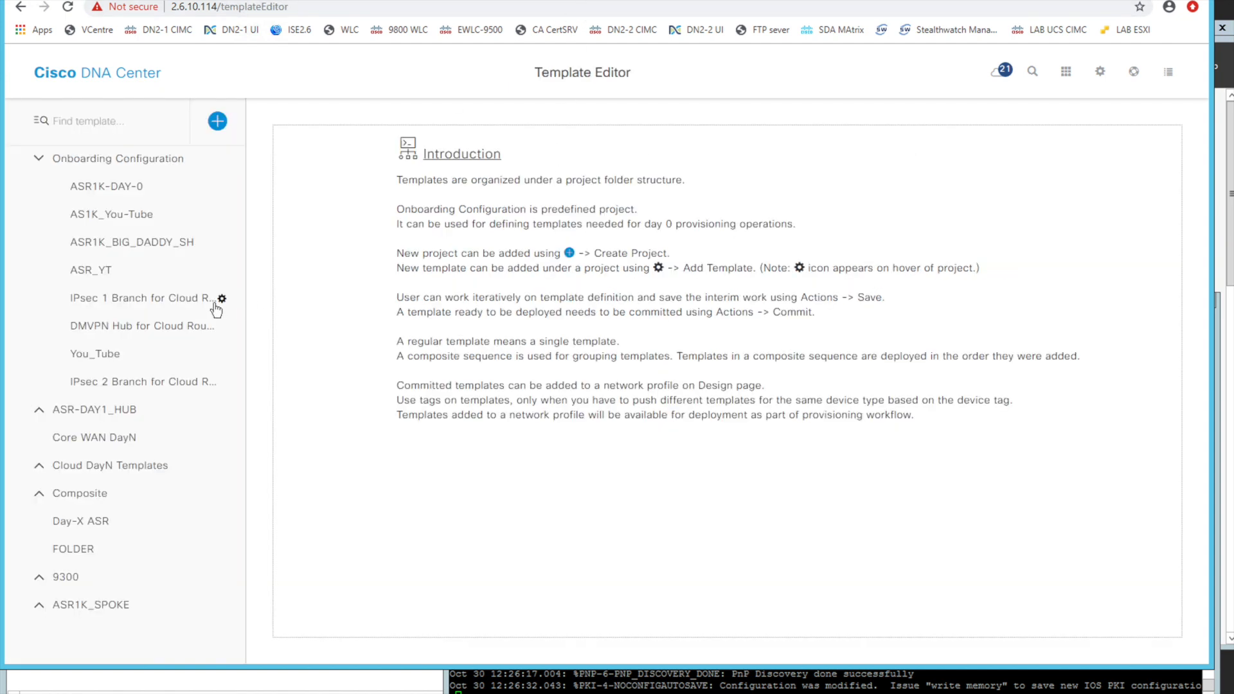
{"action": "left_click", "coordinate": [221, 300]}
{"action": "left_click", "coordinate": [212, 344]}
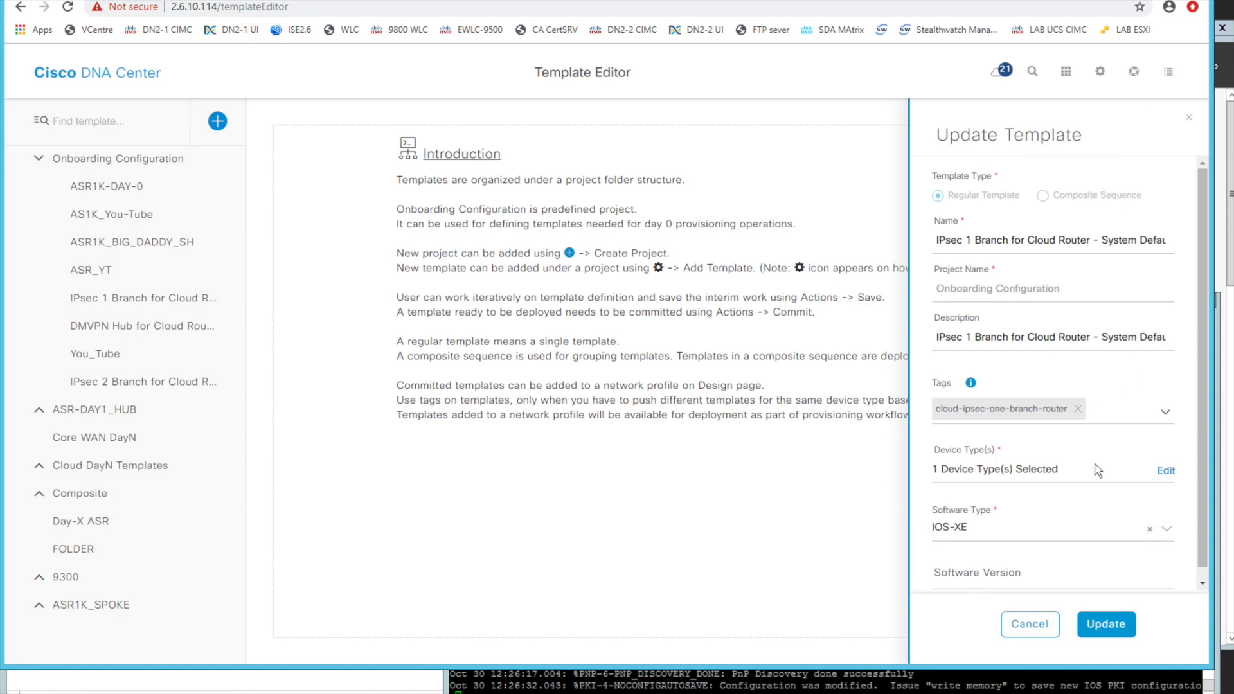
{"action": "left_click", "coordinate": [1162, 472]}
{"action": "left_click", "coordinate": [1120, 240]}
{"action": "left_click", "coordinate": [1113, 283]}
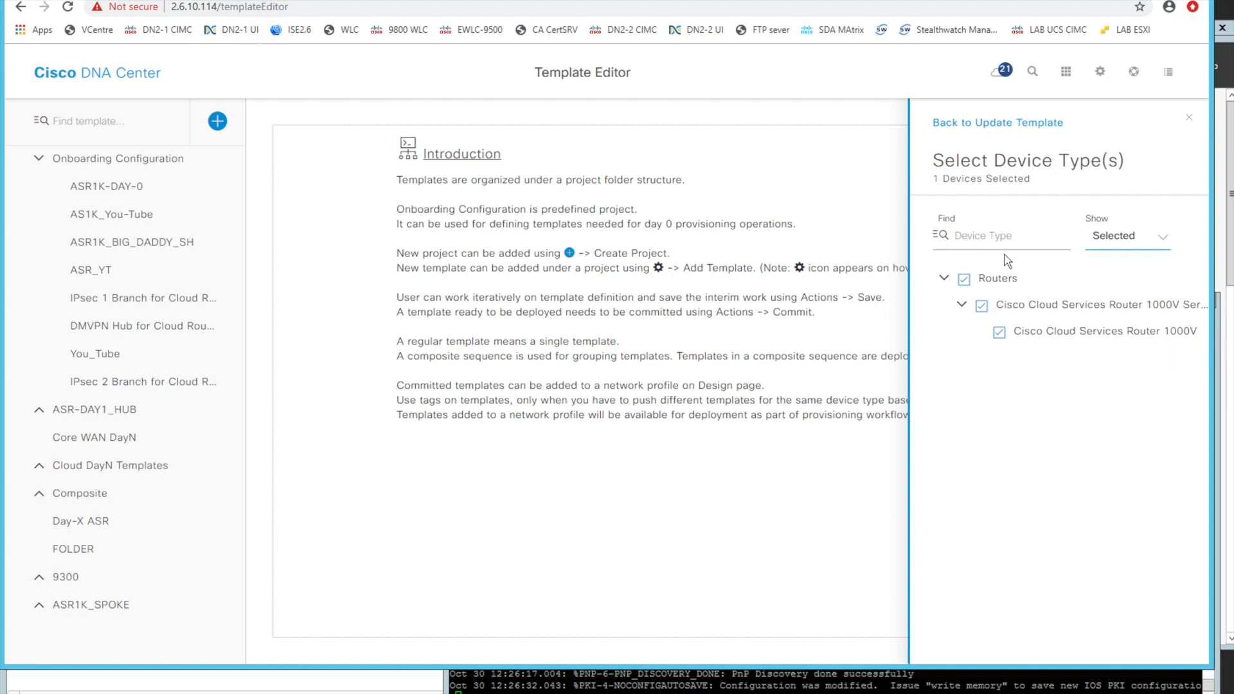
{"action": "left_click", "coordinate": [1190, 119]}
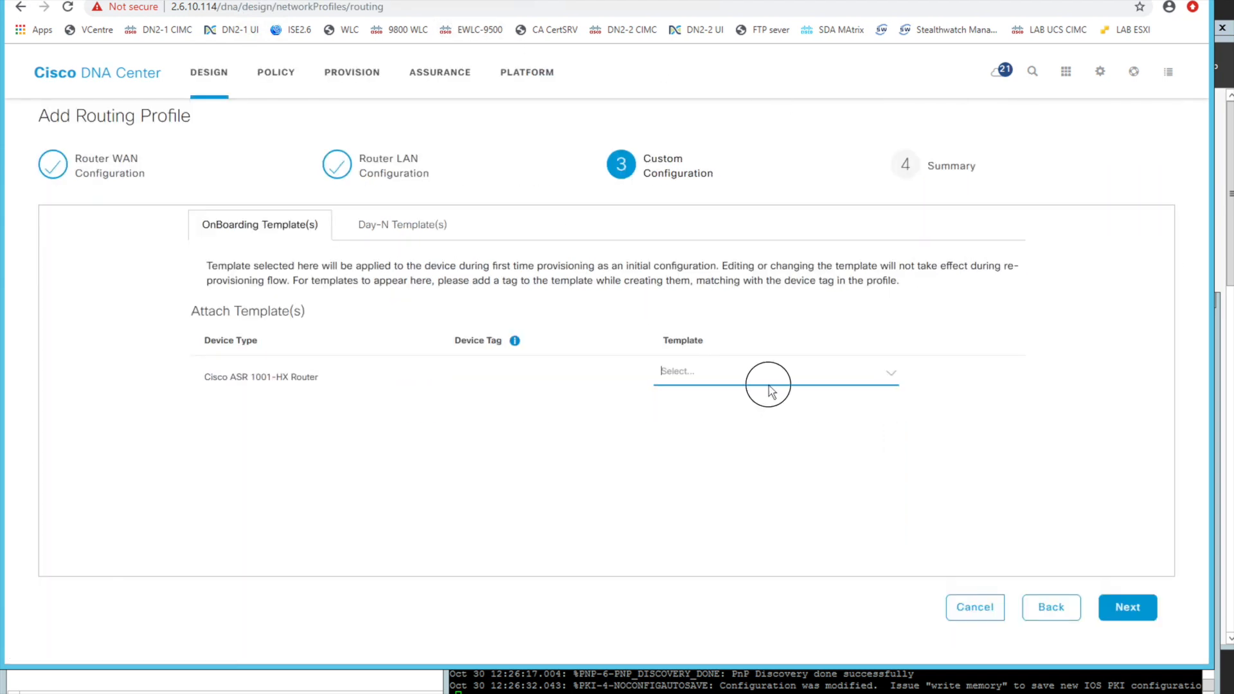
Attach the You_Tube onboarding template to the Cisco ASR 1001-HX Router in the routing profile
{"action": "left_click", "coordinate": [769, 386]}
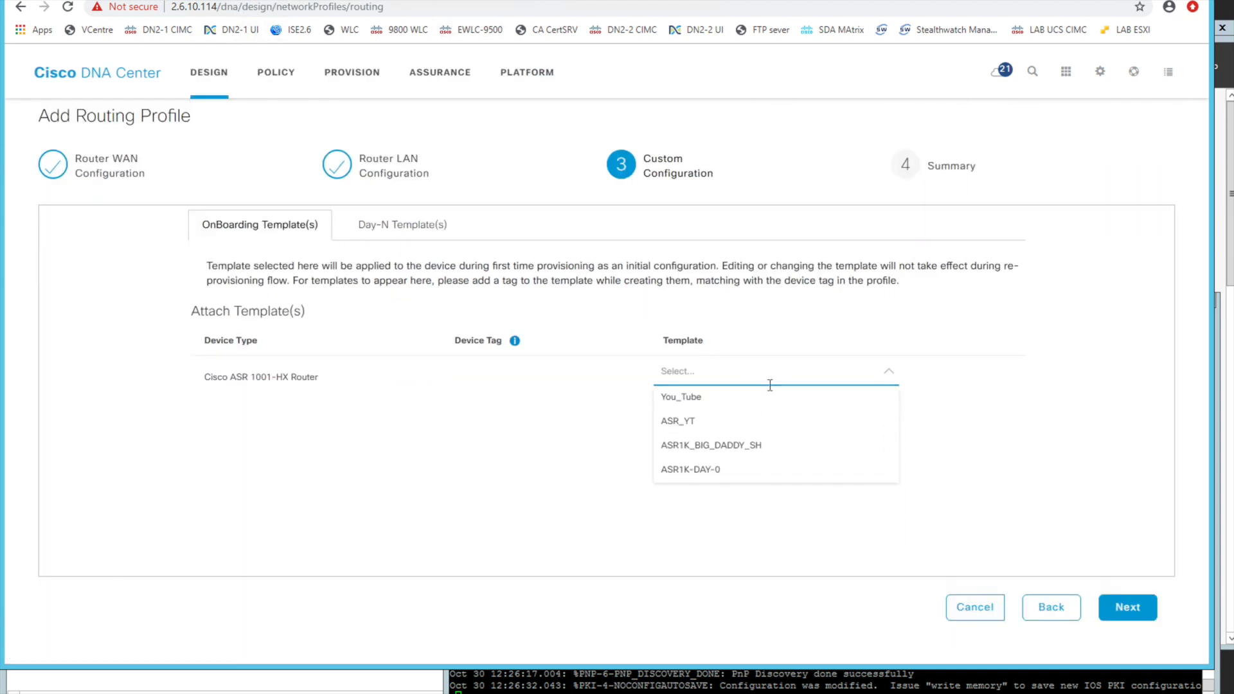
{"action": "left_click", "coordinate": [708, 405]}
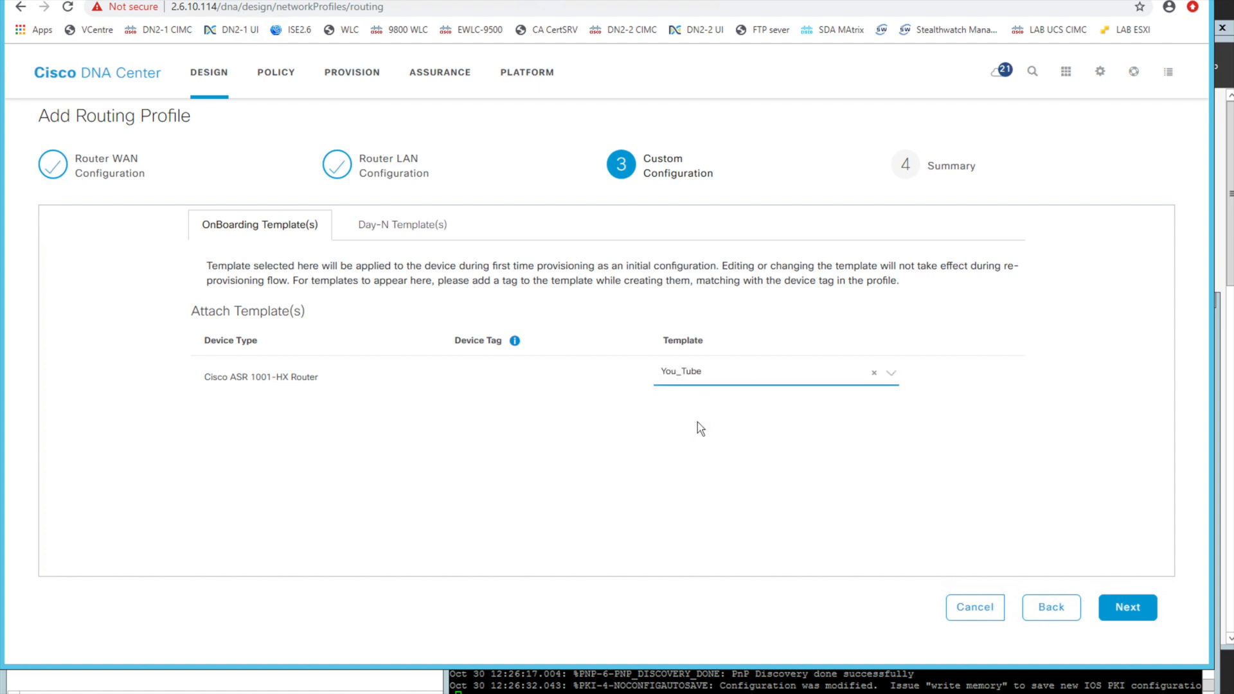
Look through the Day-N templates available for the router without attaching one, and return to the Template Editor
{"action": "left_click", "coordinate": [388, 235]}
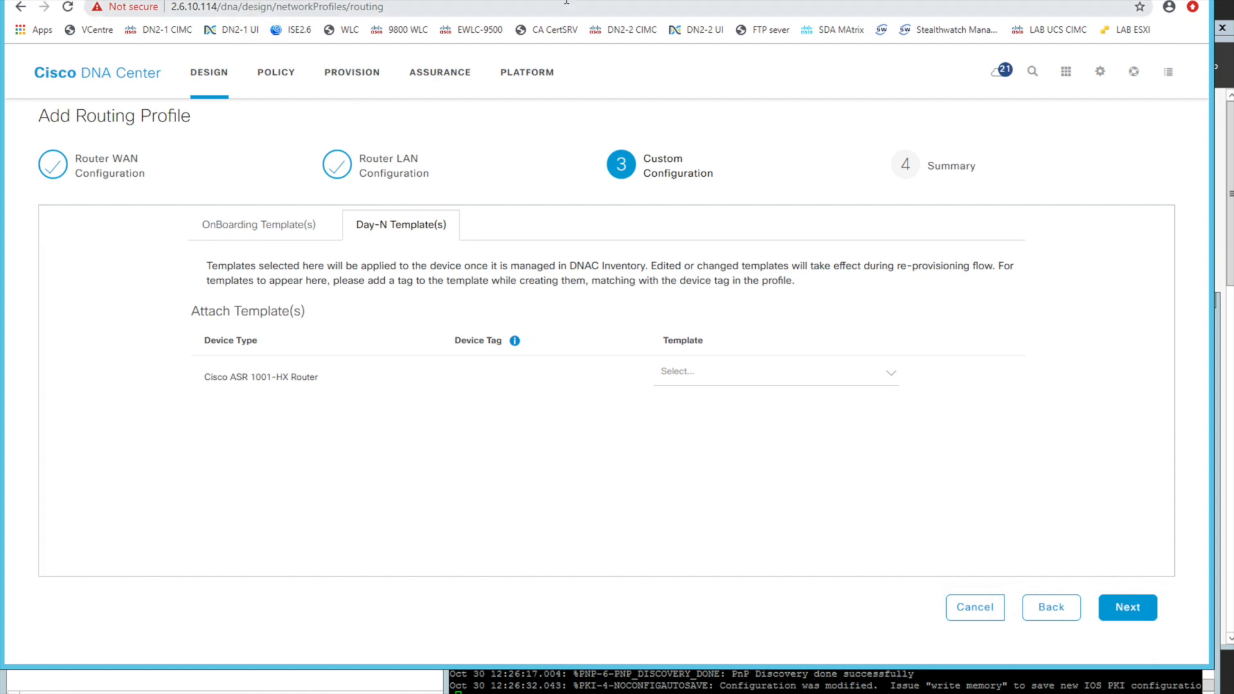
{"action": "left_click", "coordinate": [700, 371]}
{"action": "scroll", "coordinate": [707, 459], "scroll_direction": "down", "scroll_amount": 3}
{"action": "scroll", "coordinate": [710, 470], "scroll_direction": "down", "scroll_amount": 5}
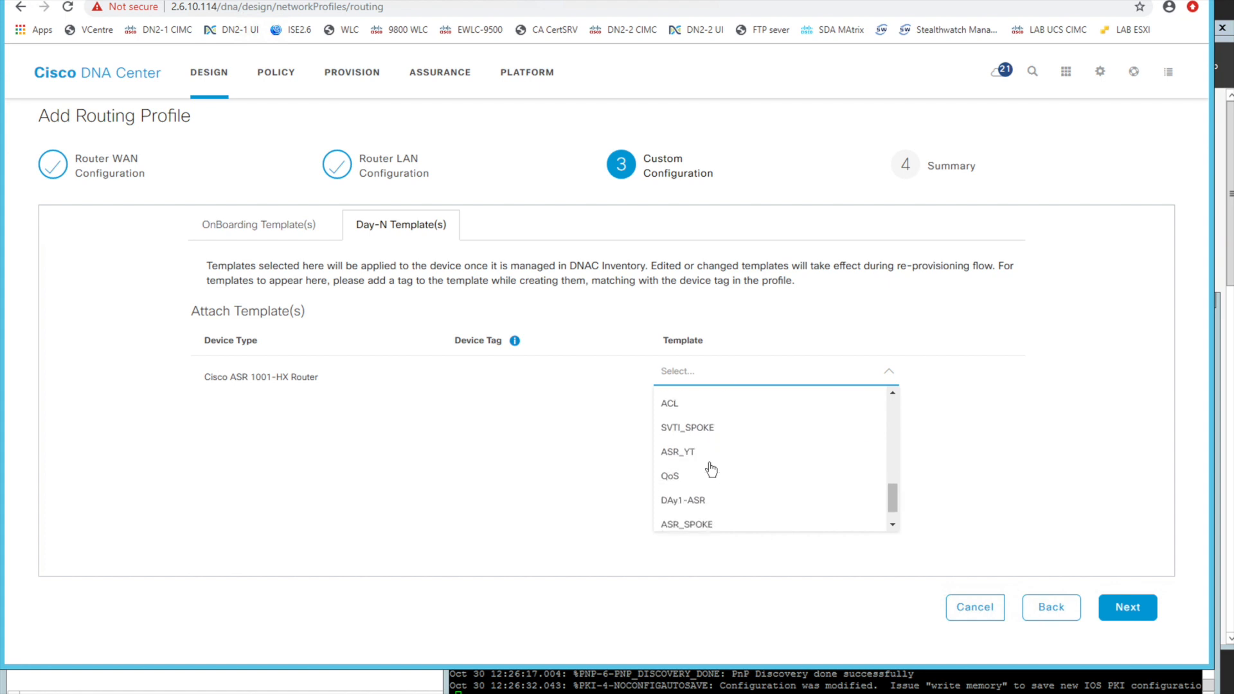
{"action": "scroll", "coordinate": [710, 470], "scroll_direction": "up", "scroll_amount": 5}
{"action": "left_click", "coordinate": [565, 422]}
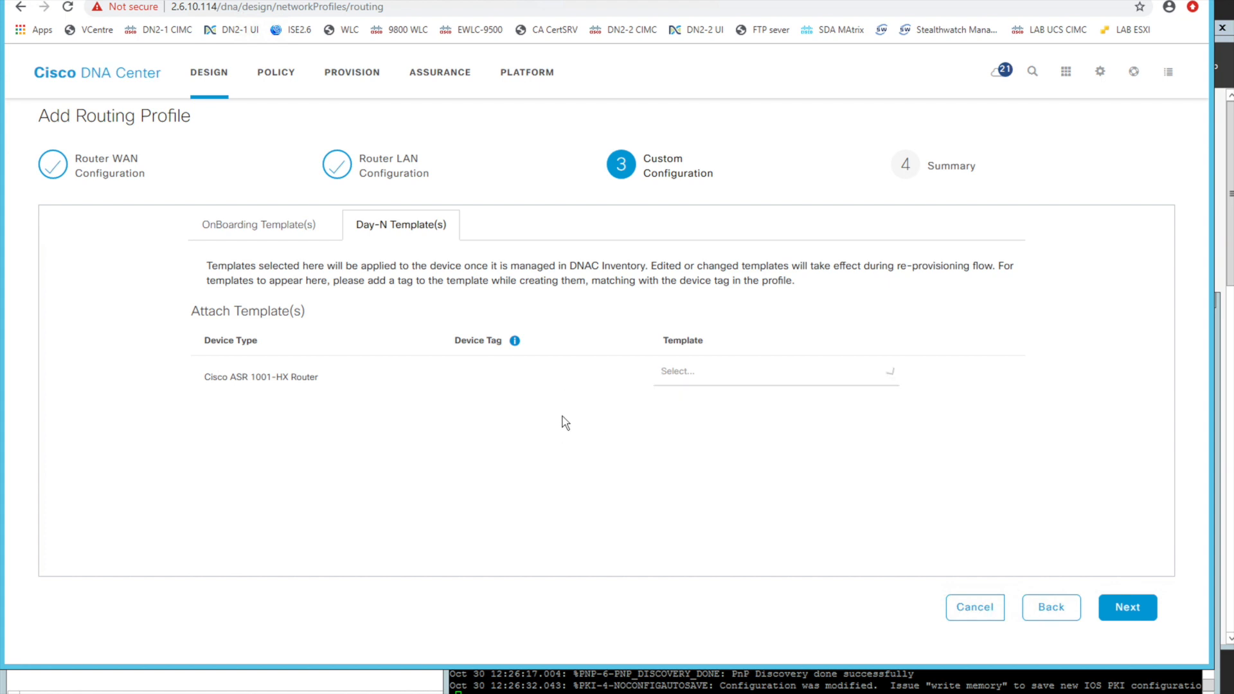
{"action": "left_click", "coordinate": [639, 2]}
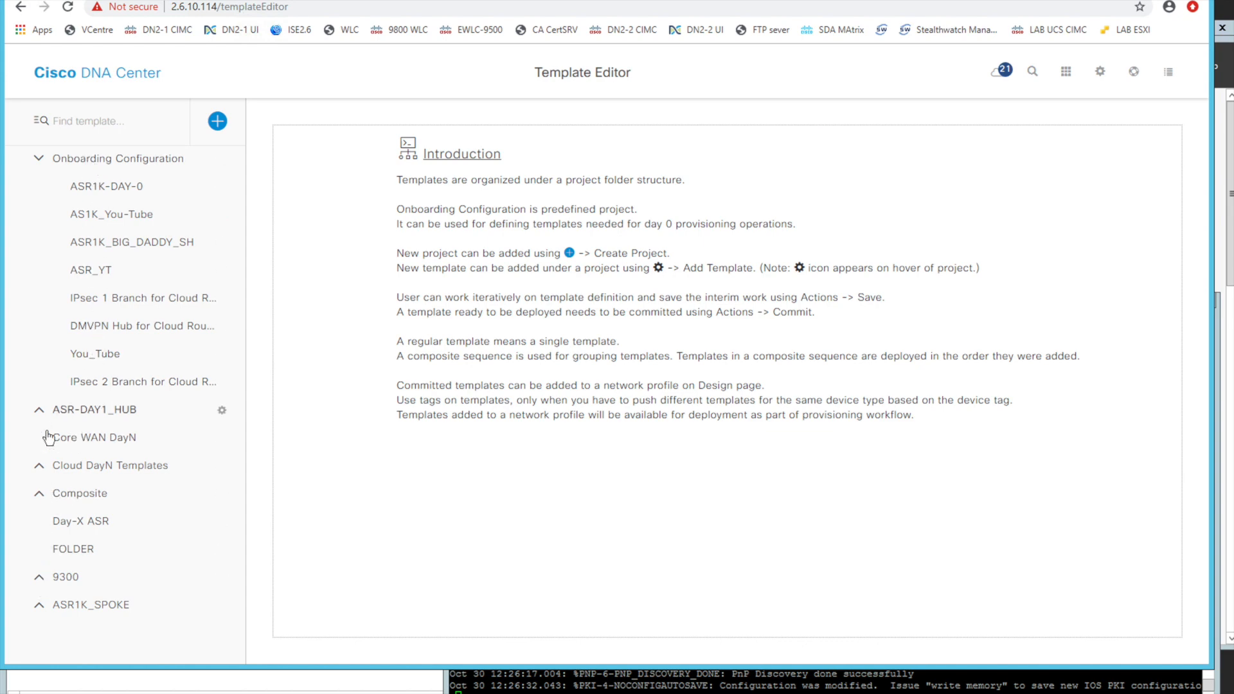
Return to the routing profile, review its You_Tube onboarding template and summary for the ASR 1001-HX router, and save the profile
{"action": "left_click", "coordinate": [450, 1]}
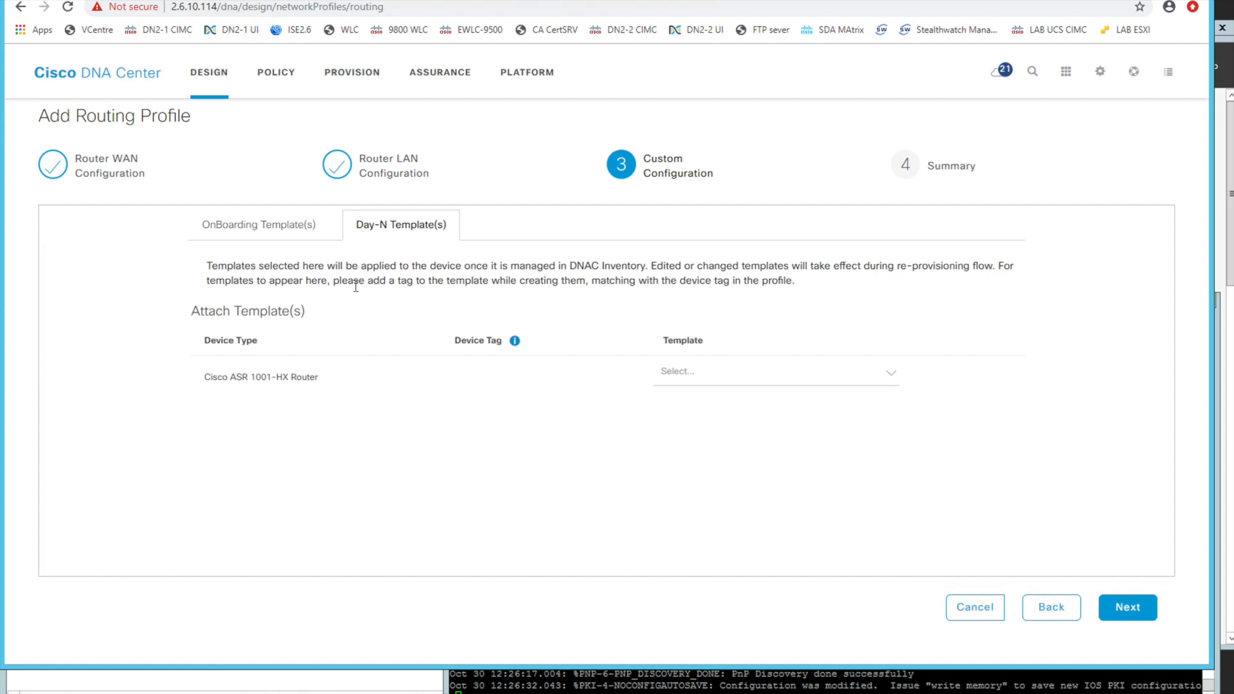
{"action": "left_click", "coordinate": [273, 230]}
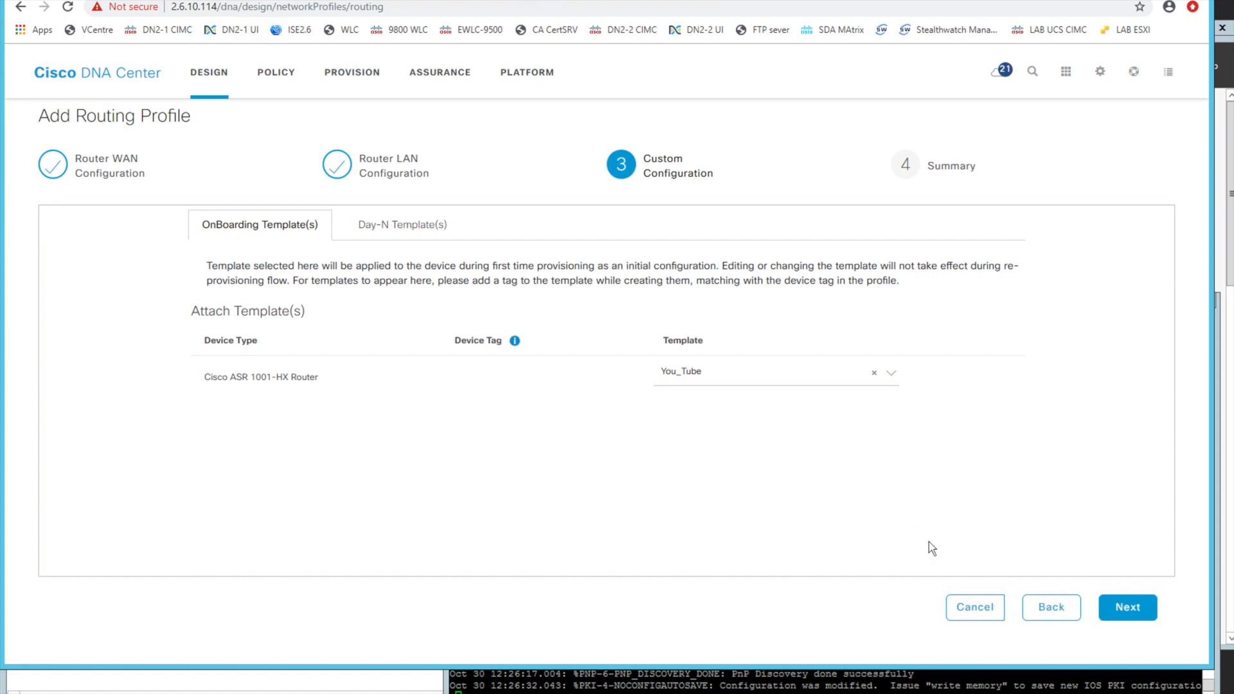
{"action": "left_click", "coordinate": [1144, 615]}
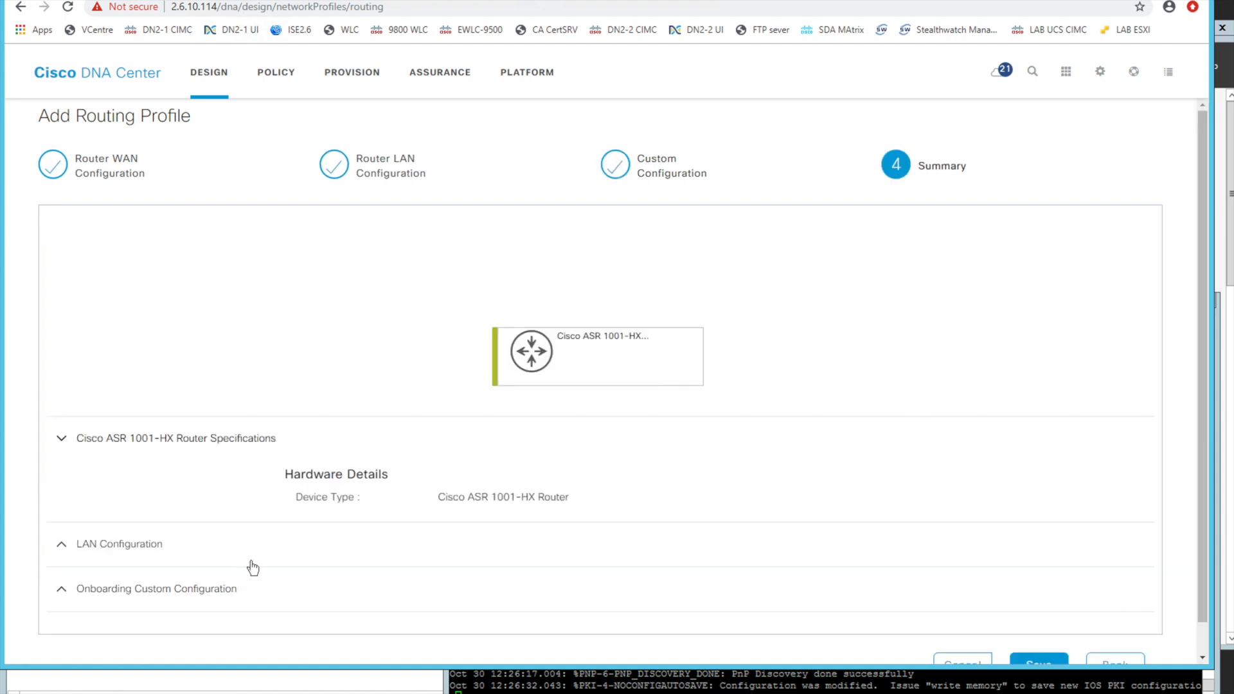
{"action": "left_click", "coordinate": [184, 592]}
{"action": "left_click", "coordinate": [416, 442]}
{"action": "scroll", "coordinate": [417, 442], "scroll_direction": "down", "scroll_amount": 1}
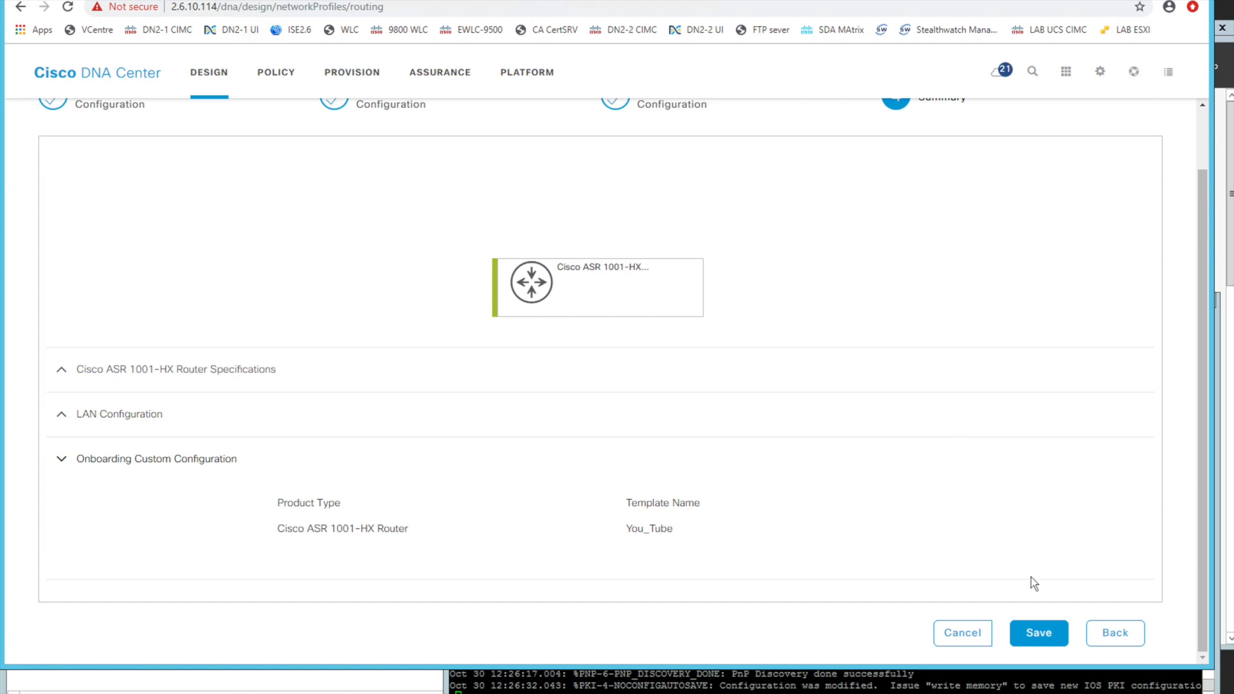
{"action": "left_click", "coordinate": [1038, 634]}
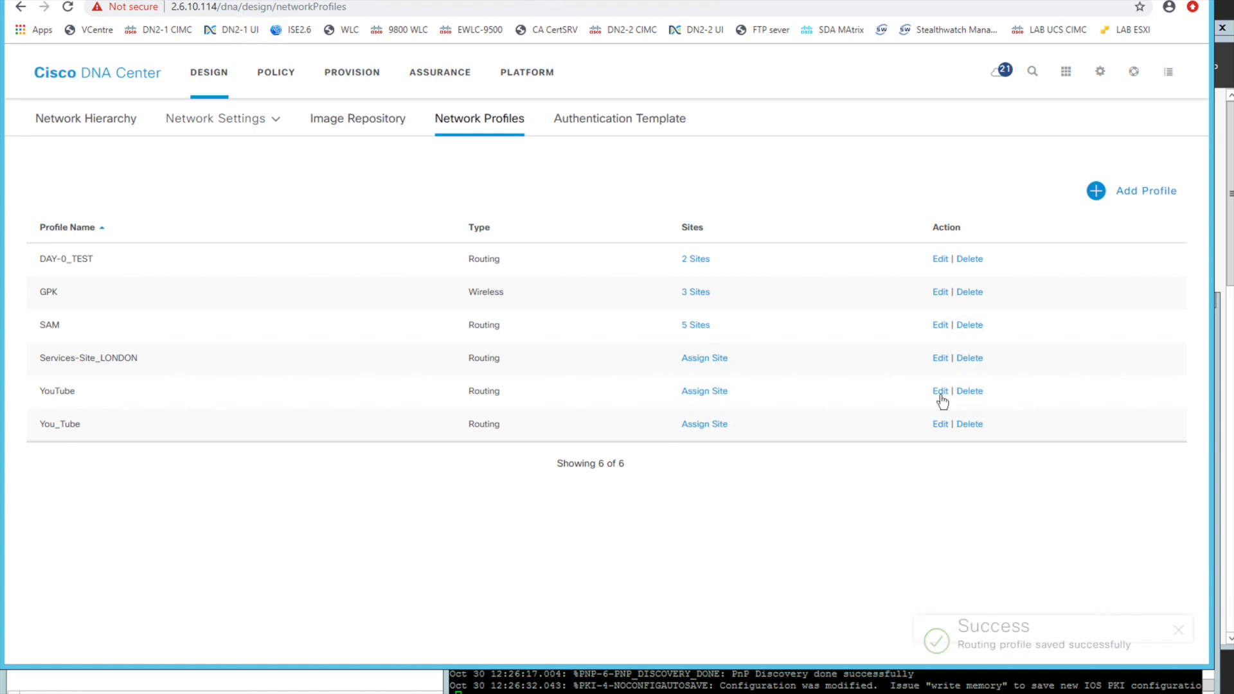
Delete the YouTube routing profile from the network profiles list
{"action": "left_click", "coordinate": [964, 396]}
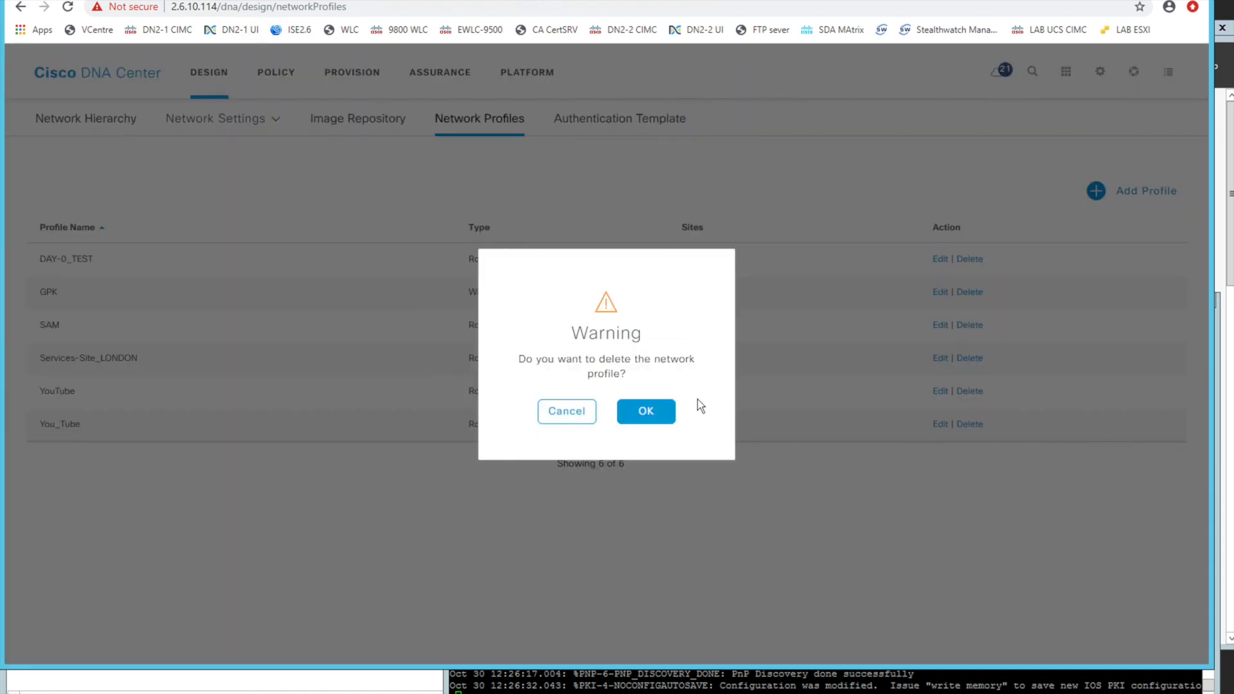
{"action": "left_click", "coordinate": [642, 409]}
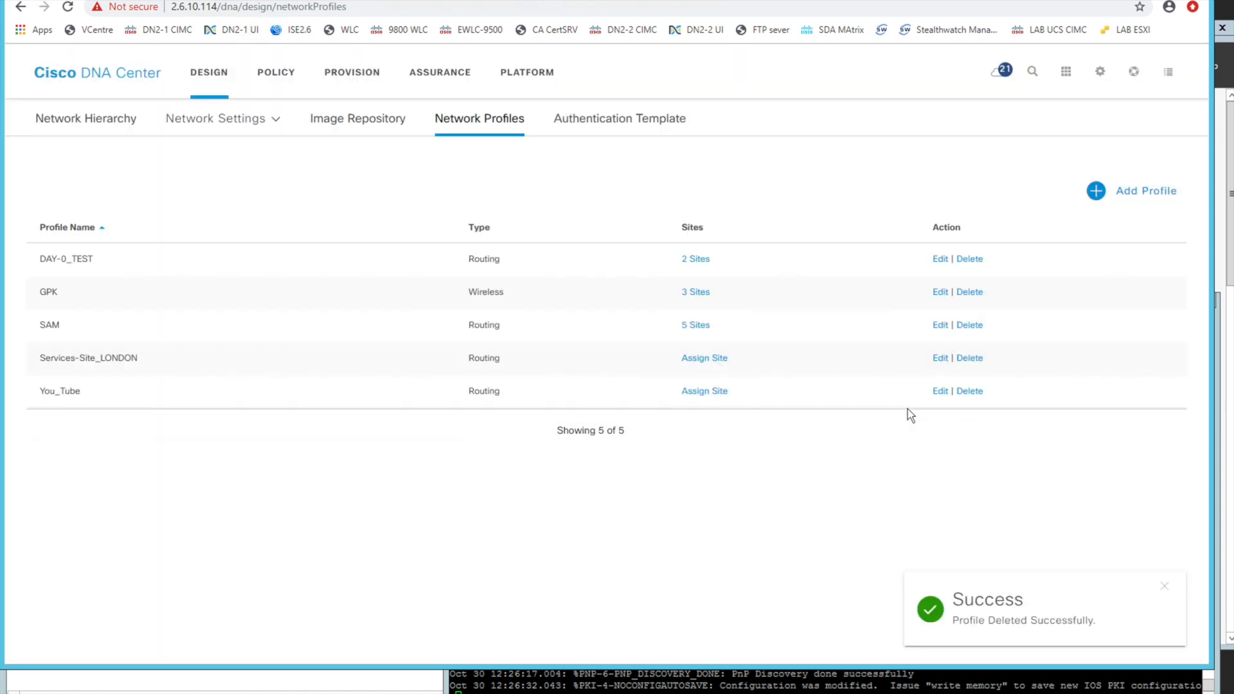
Reopen the You_Tube routing profile, check its WAN, LAN and custom configuration pages, and save it unchanged
{"action": "left_click", "coordinate": [943, 393]}
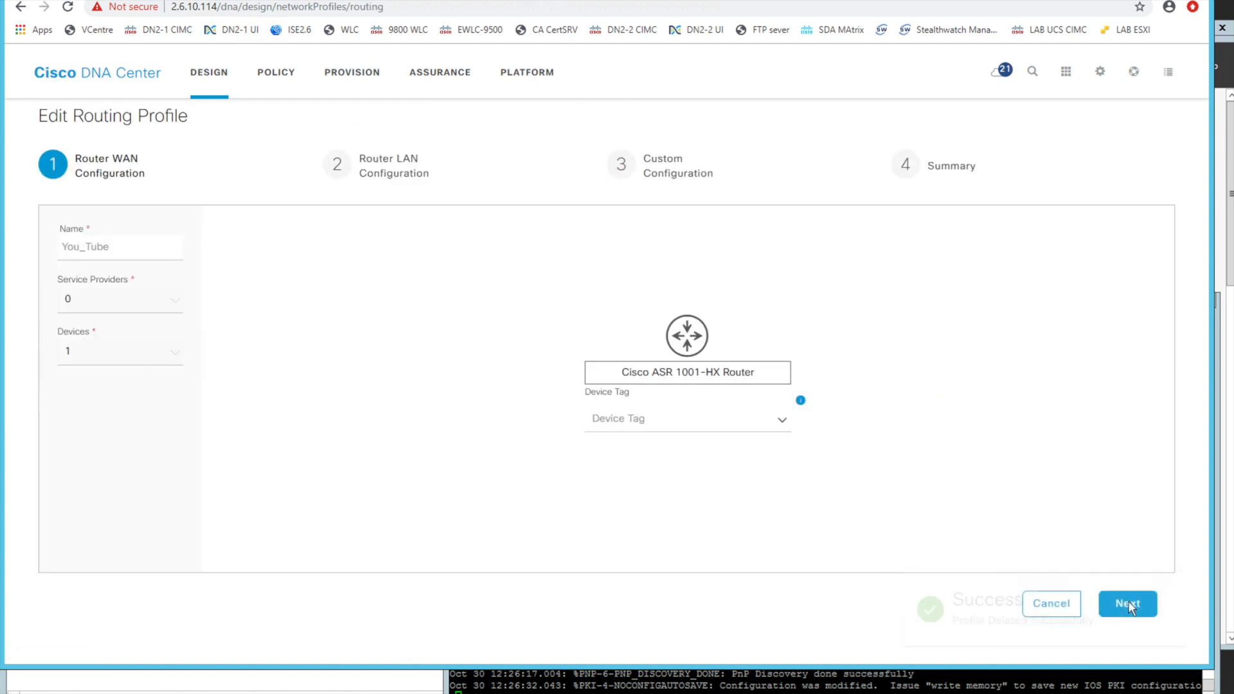
{"action": "left_click", "coordinate": [1128, 604]}
{"action": "left_click", "coordinate": [1128, 604]}
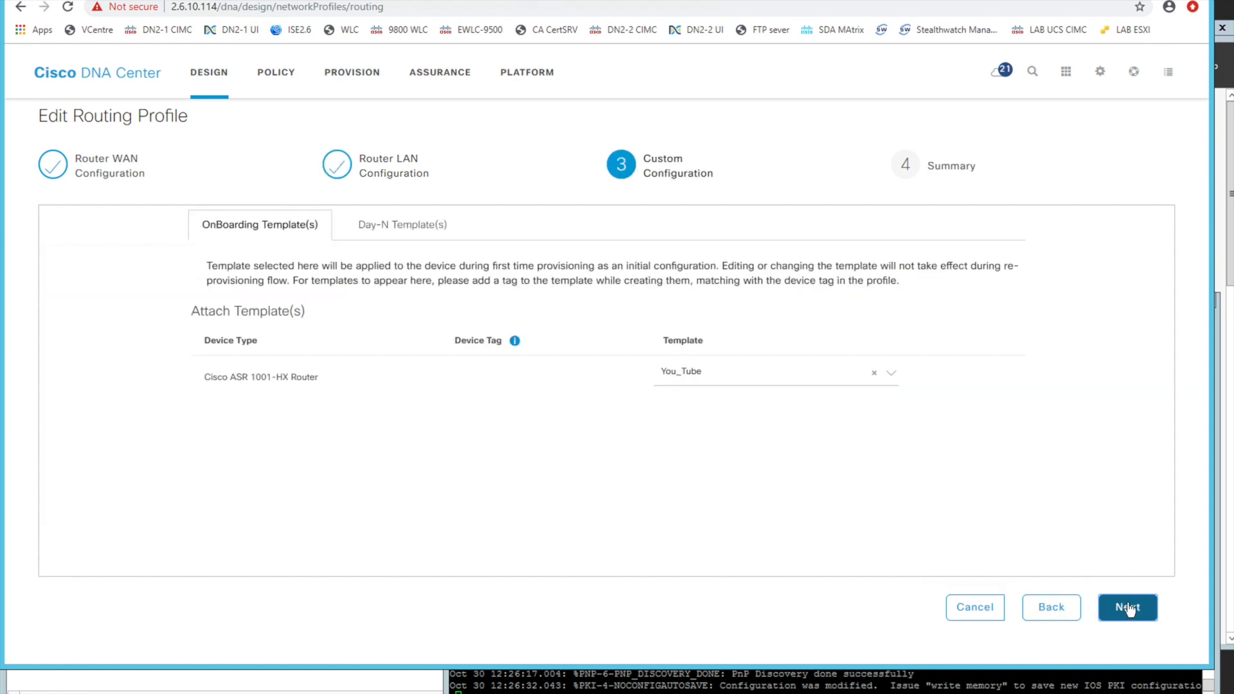
{"action": "left_click", "coordinate": [1129, 609]}
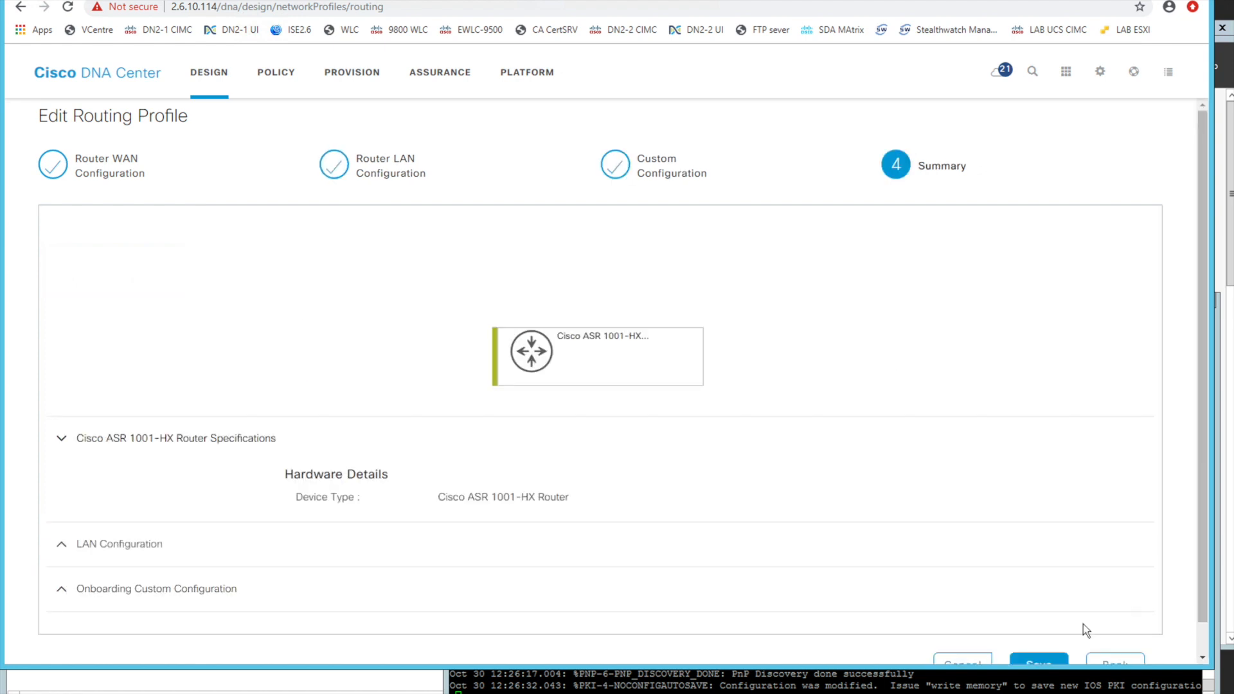
{"action": "scroll", "coordinate": [1083, 630], "scroll_direction": "down", "scroll_amount": 1}
{"action": "left_click", "coordinate": [1039, 634]}
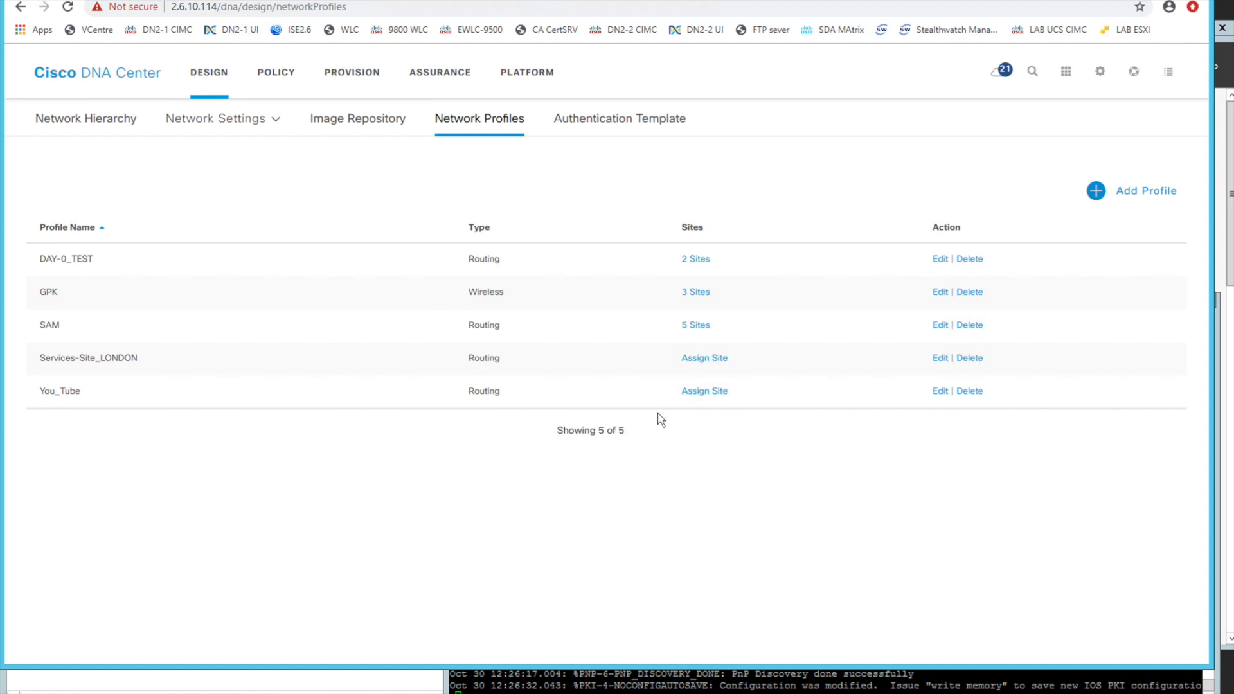
Assign the YT_HOUSE area with its You_Tube HQ building to the You_Tube routing profile and save the assignment
{"action": "left_click", "coordinate": [703, 392]}
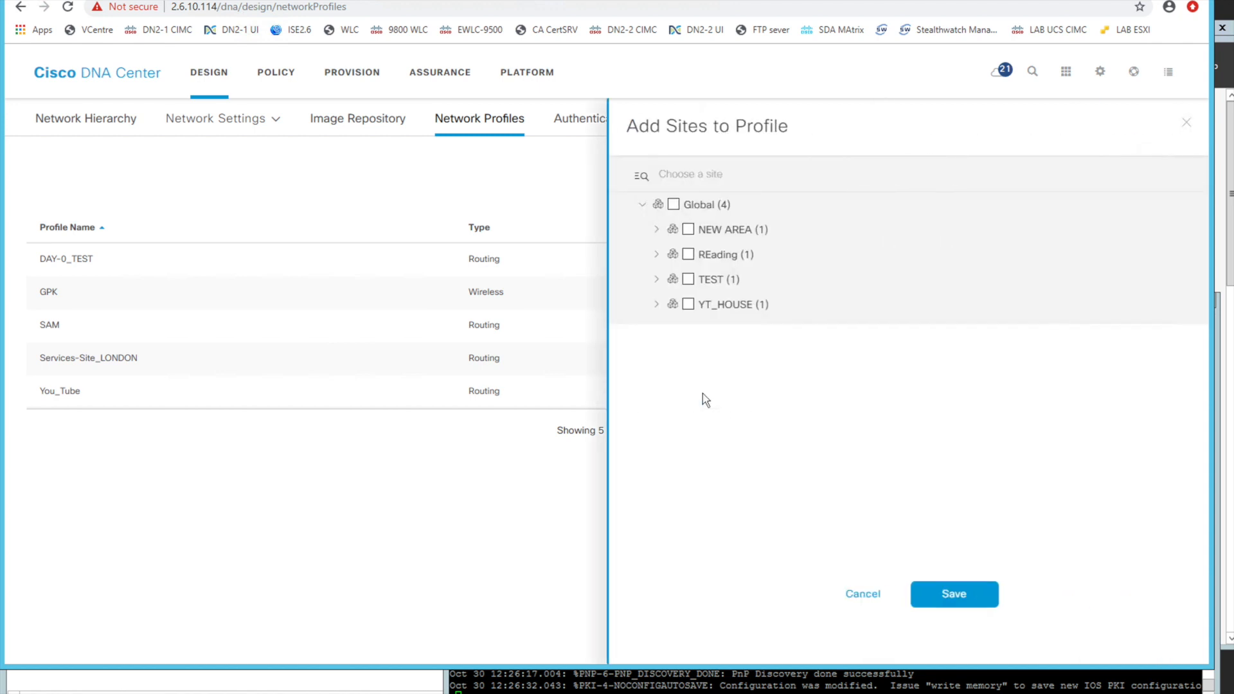
{"action": "left_click", "coordinate": [656, 304]}
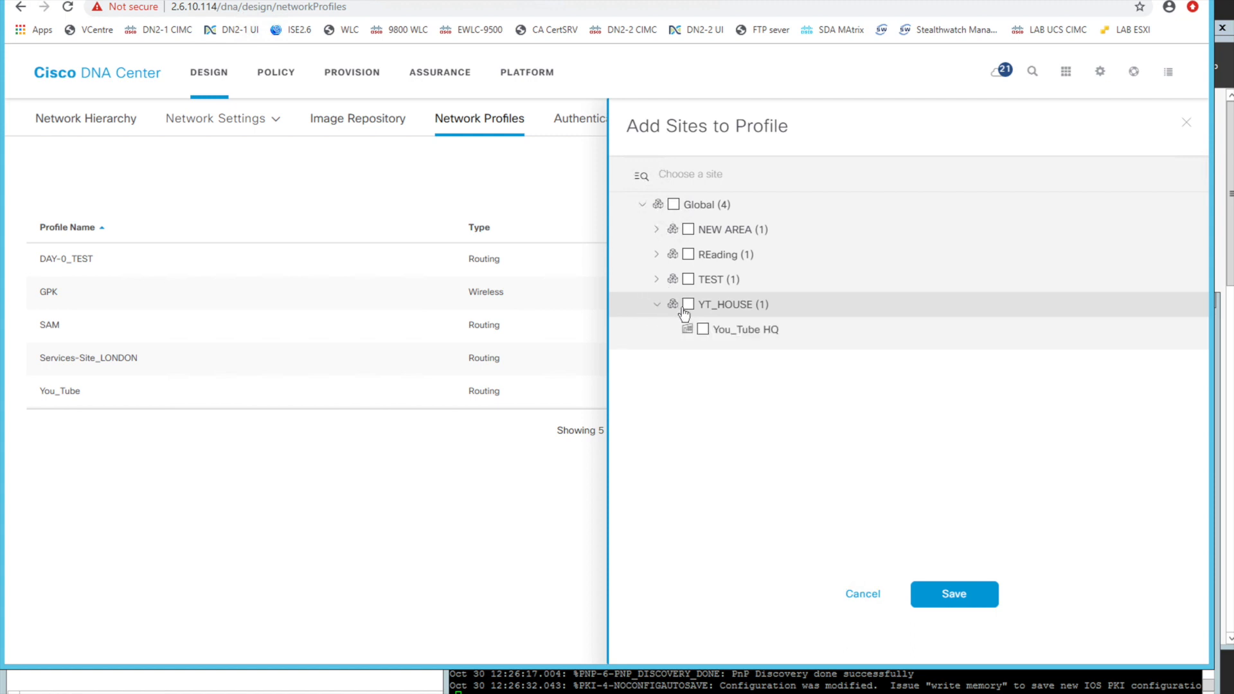
{"action": "left_click", "coordinate": [689, 304]}
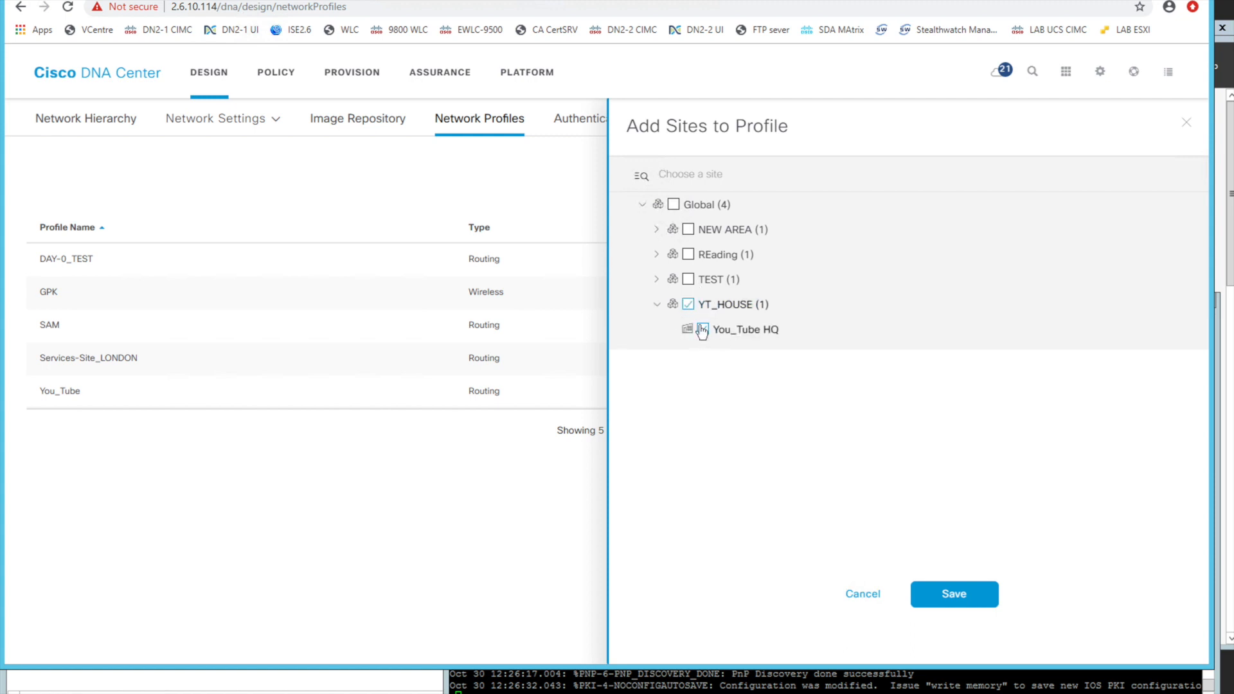
{"action": "left_click", "coordinate": [911, 598]}
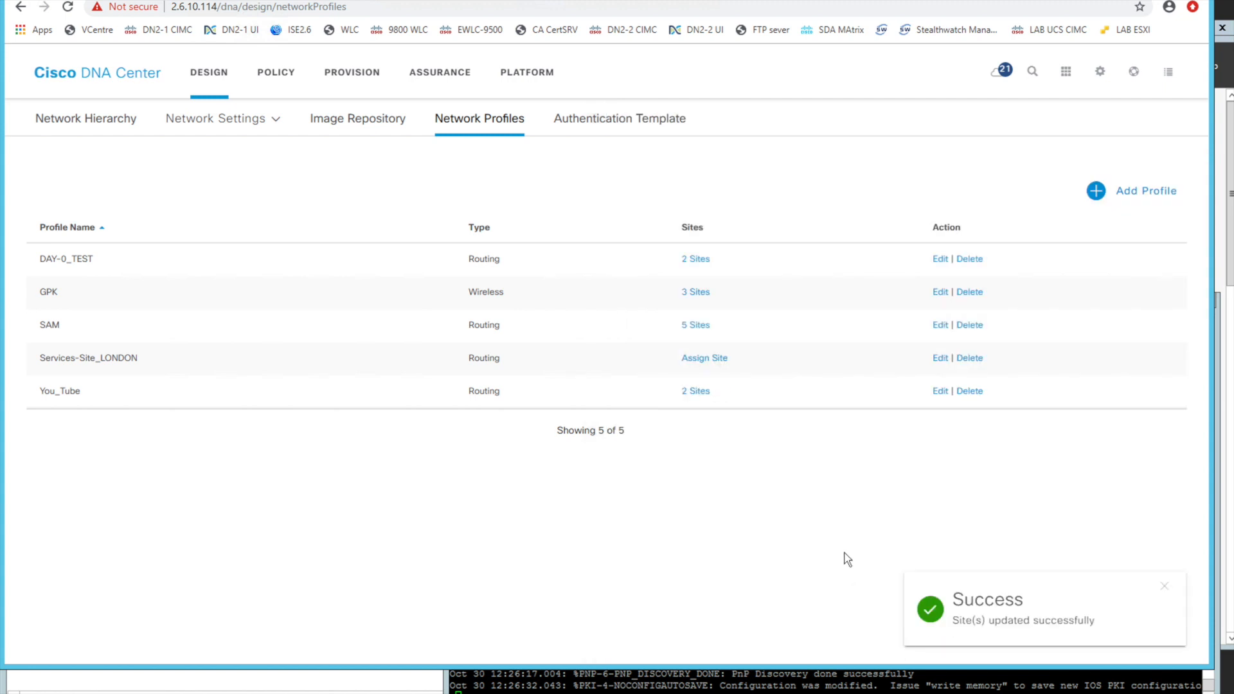
Try to assign YT_HOUSE to the Services-Site_LONDON routing profile as well, and decline the site reassociation
{"action": "double_click", "coordinate": [484, 358]}
{"action": "double_click", "coordinate": [483, 391]}
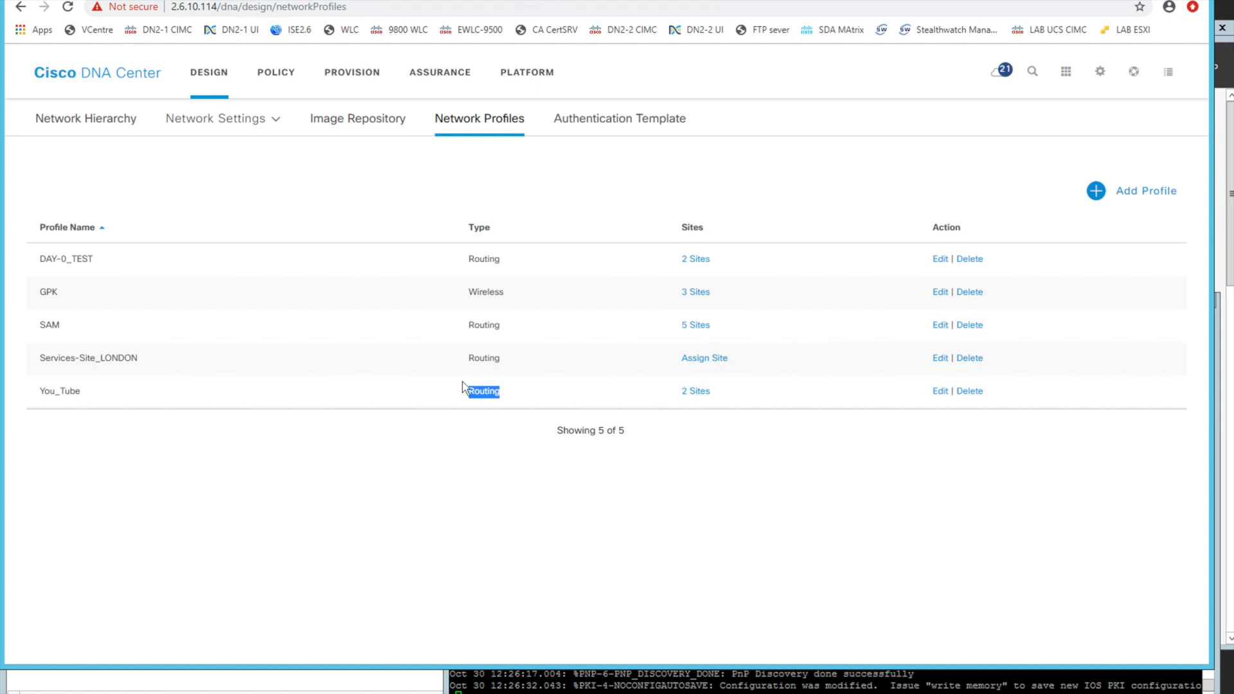
{"action": "left_click_drag", "start_coordinate": [89, 363], "coordinate": [149, 365]}
{"action": "left_click", "coordinate": [707, 358]}
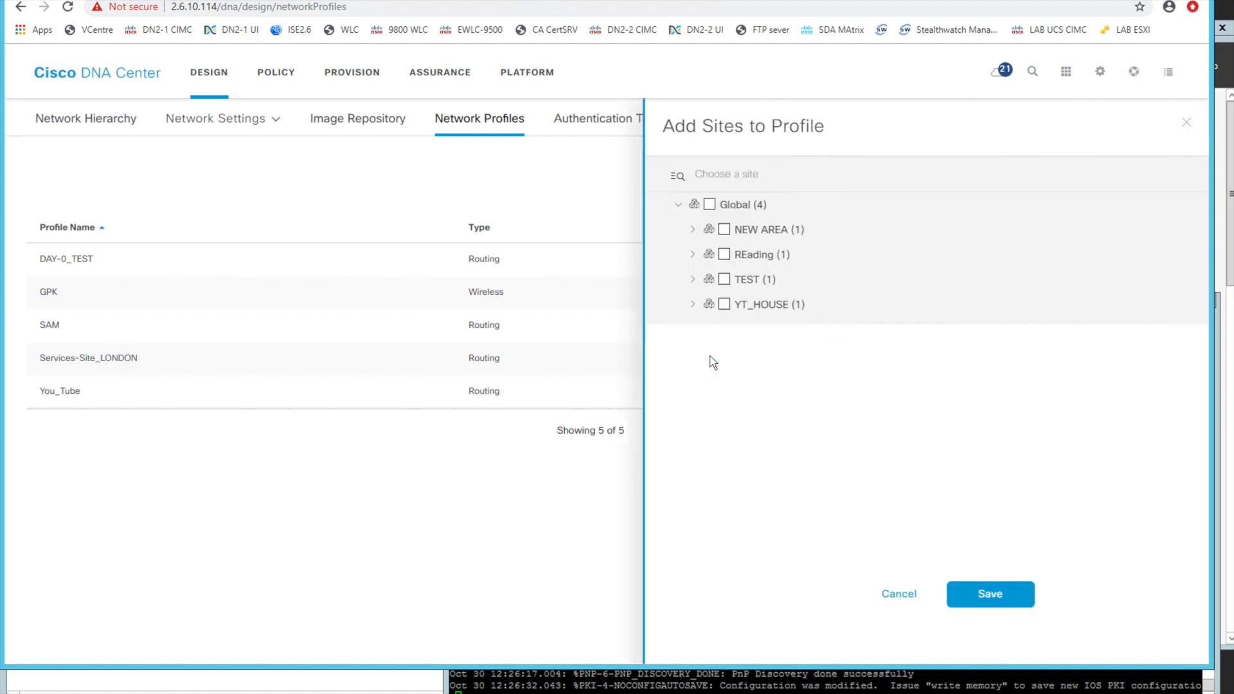
{"action": "left_click", "coordinate": [689, 306]}
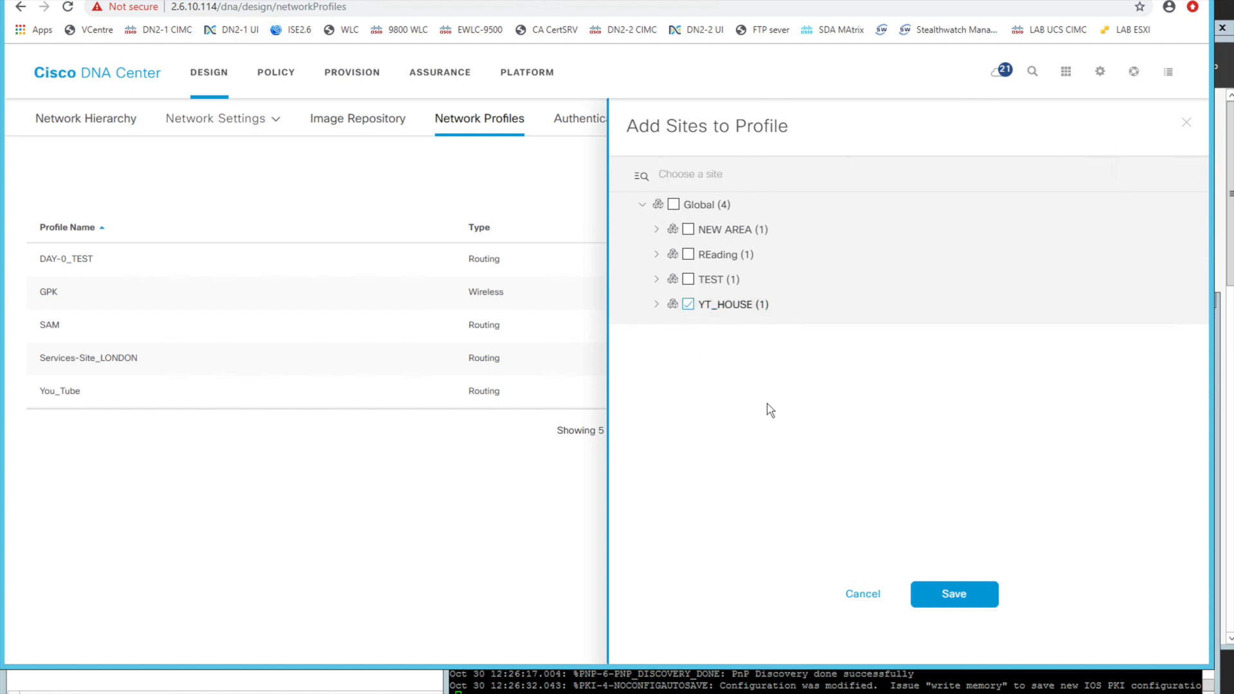
{"action": "left_click", "coordinate": [945, 594]}
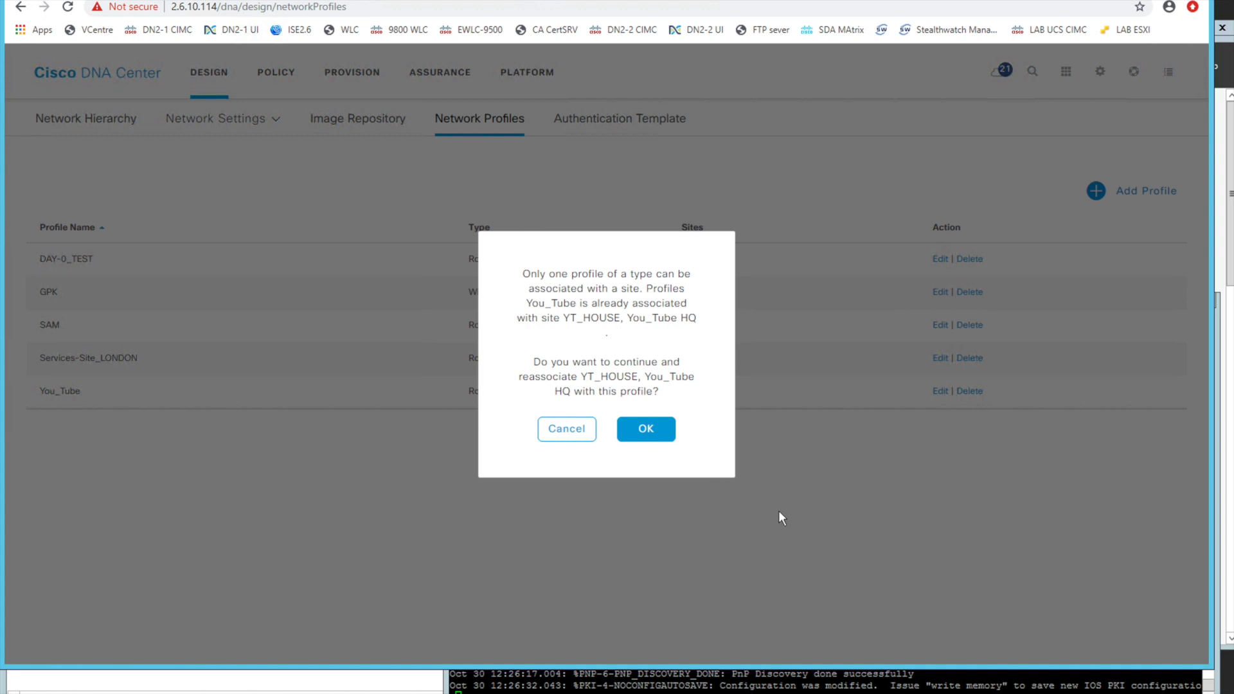
{"action": "left_click", "coordinate": [557, 430]}
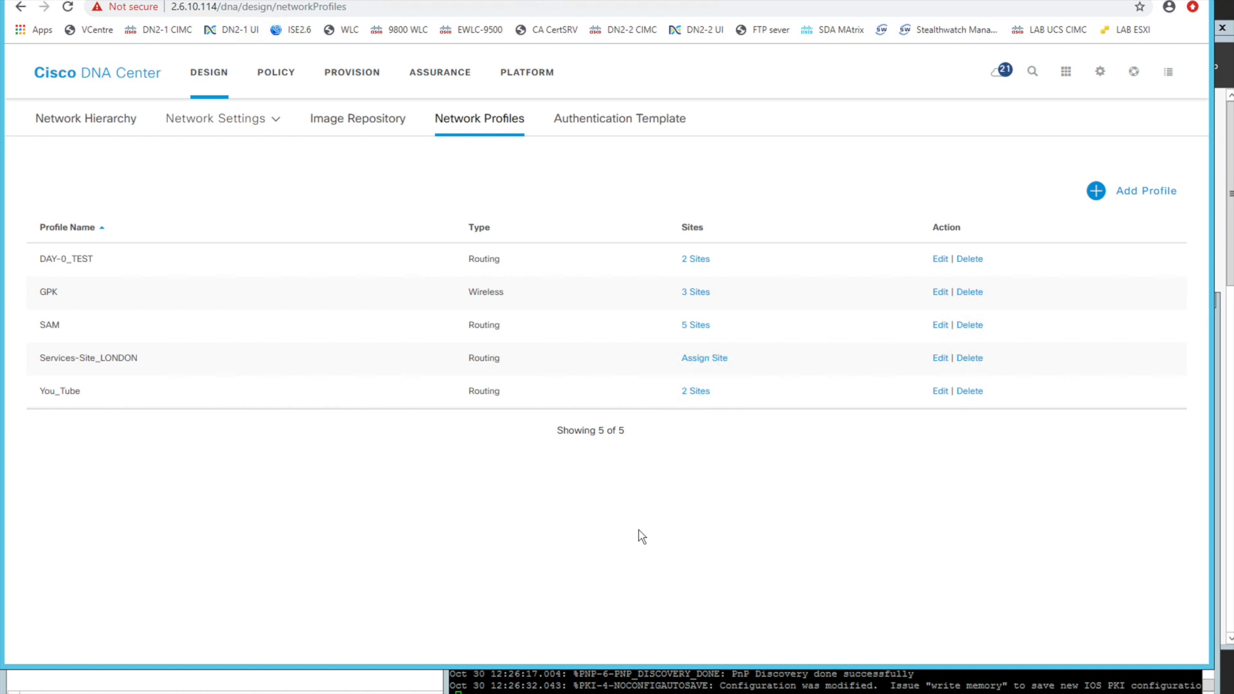
Add two more sites to the GPK wireless profile, and view the profile types available for a new profile
{"action": "double_click", "coordinate": [486, 292]}
{"action": "left_click", "coordinate": [698, 293]}
{"action": "left_click", "coordinate": [954, 593]}
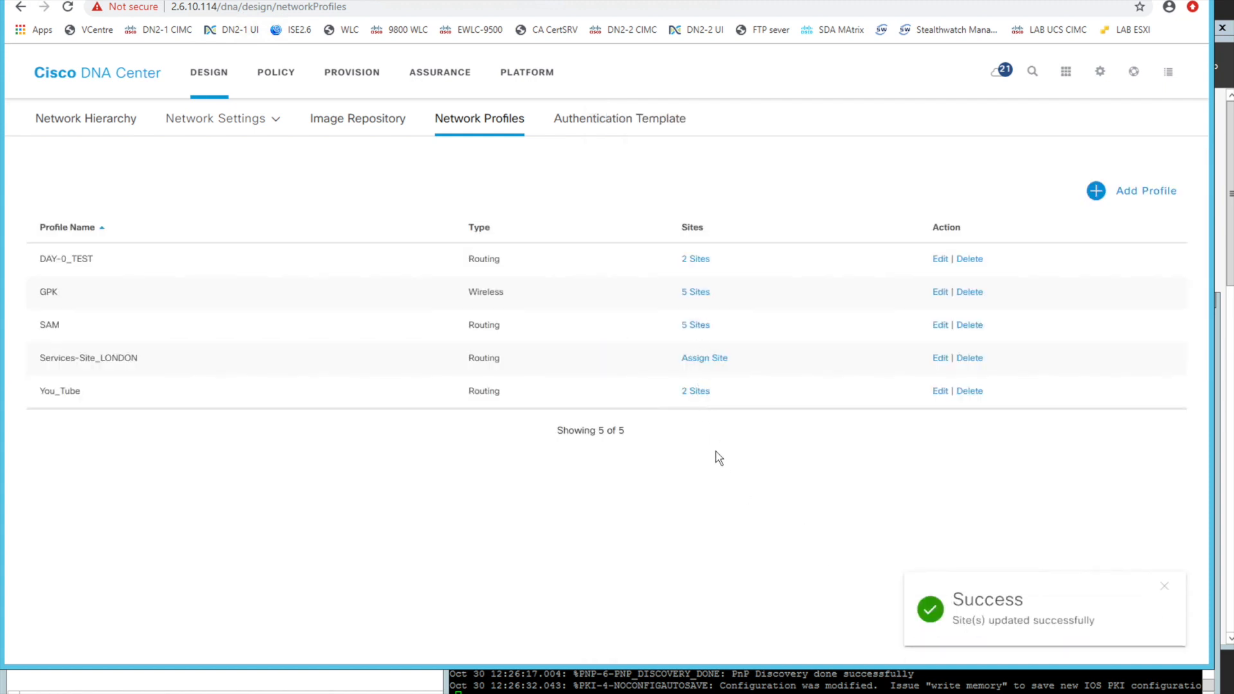
{"action": "left_click", "coordinate": [1096, 193]}
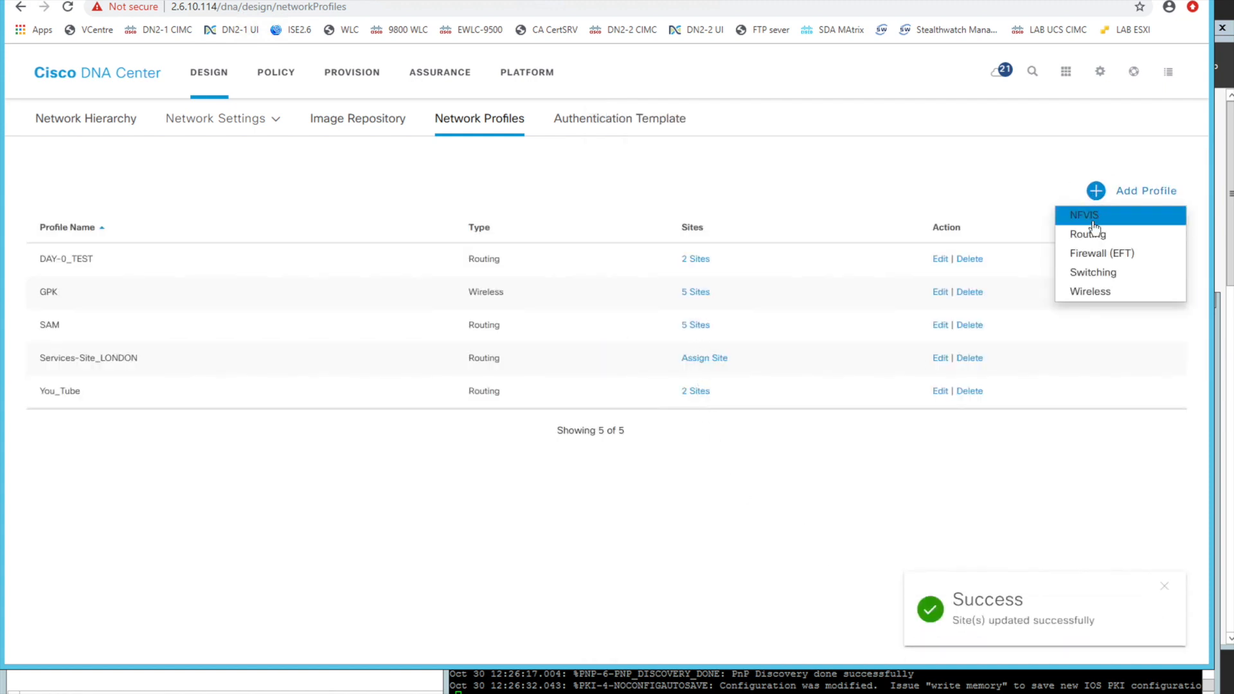
{"action": "left_click", "coordinate": [1085, 450]}
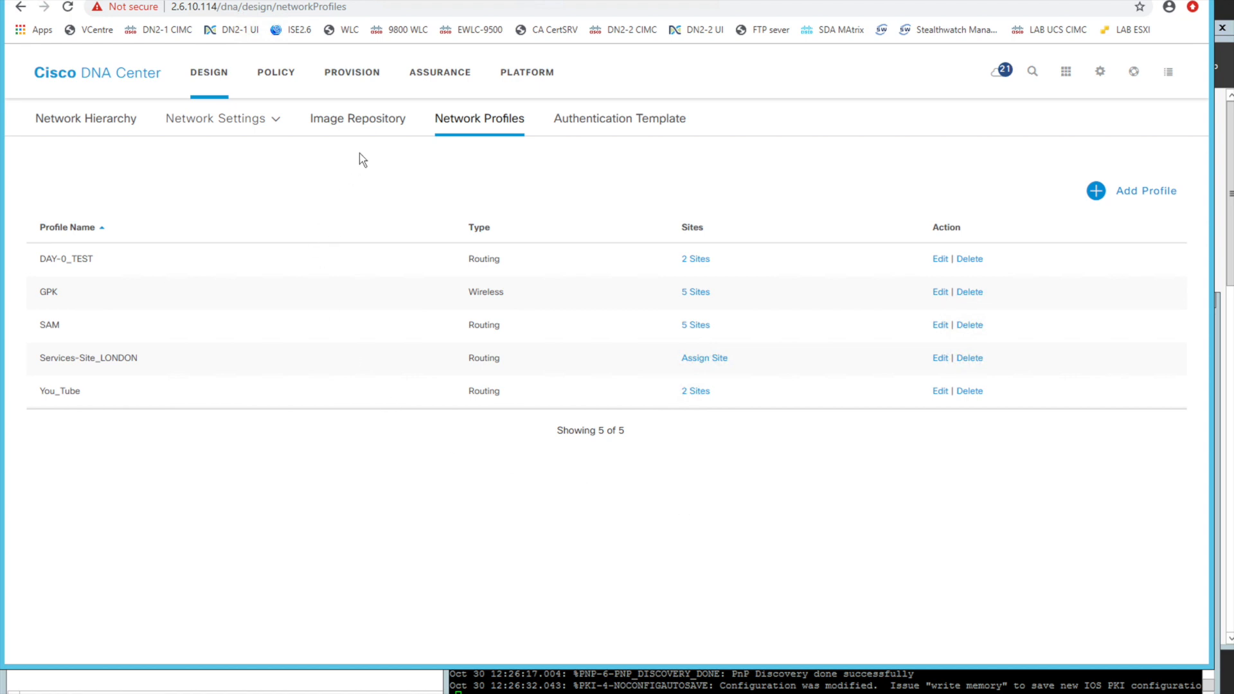
Open the Plug and Play devices list in the provisioning area and highlight the ASR1001-HX router's serial number
{"action": "left_click", "coordinate": [346, 76]}
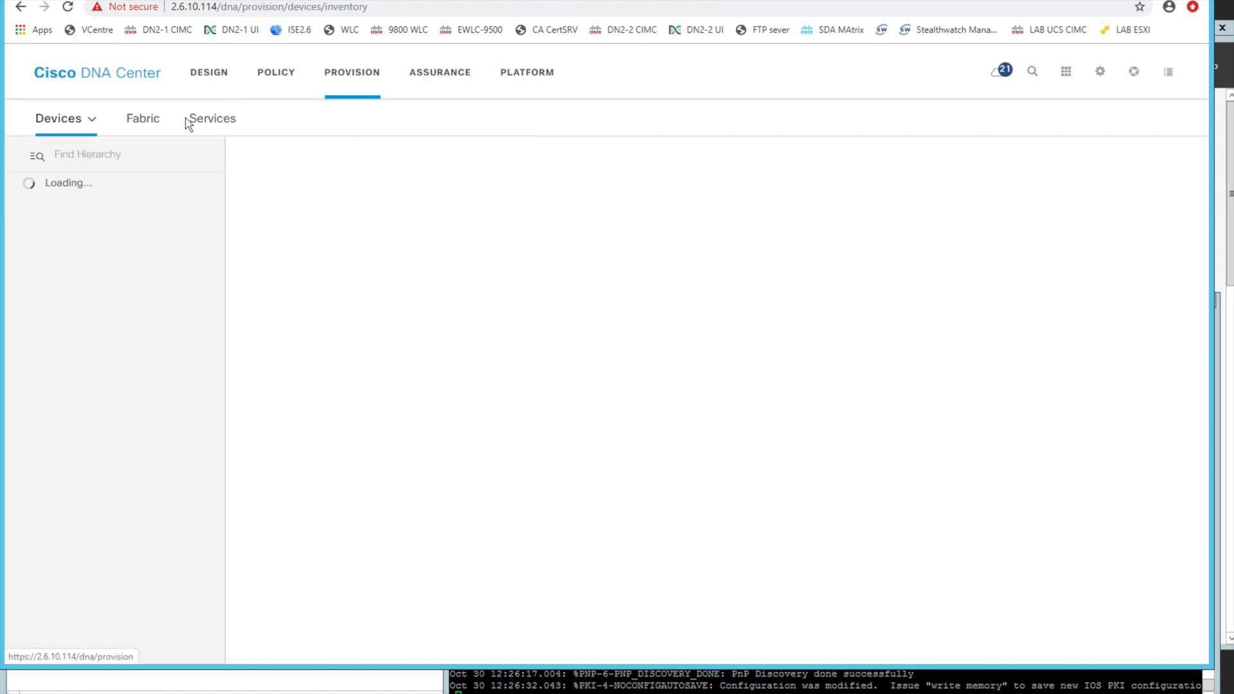
{"action": "left_click", "coordinate": [71, 121]}
{"action": "left_click", "coordinate": [73, 190]}
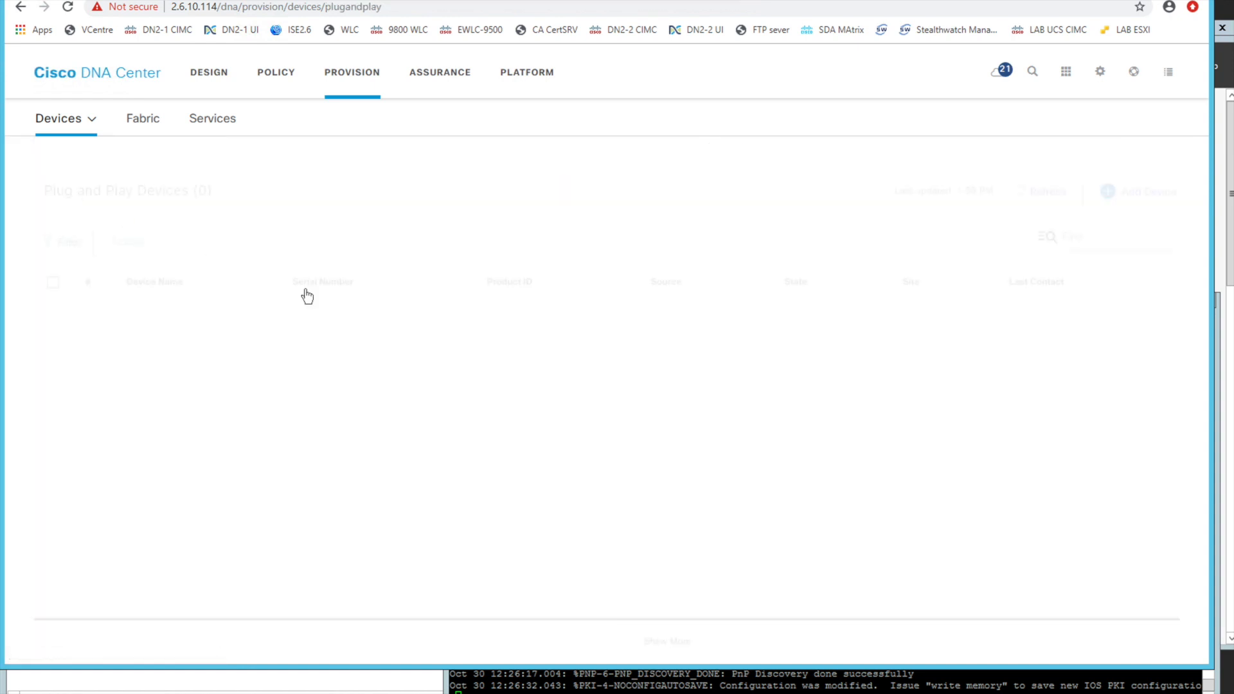
{"action": "double_click", "coordinate": [341, 318]}
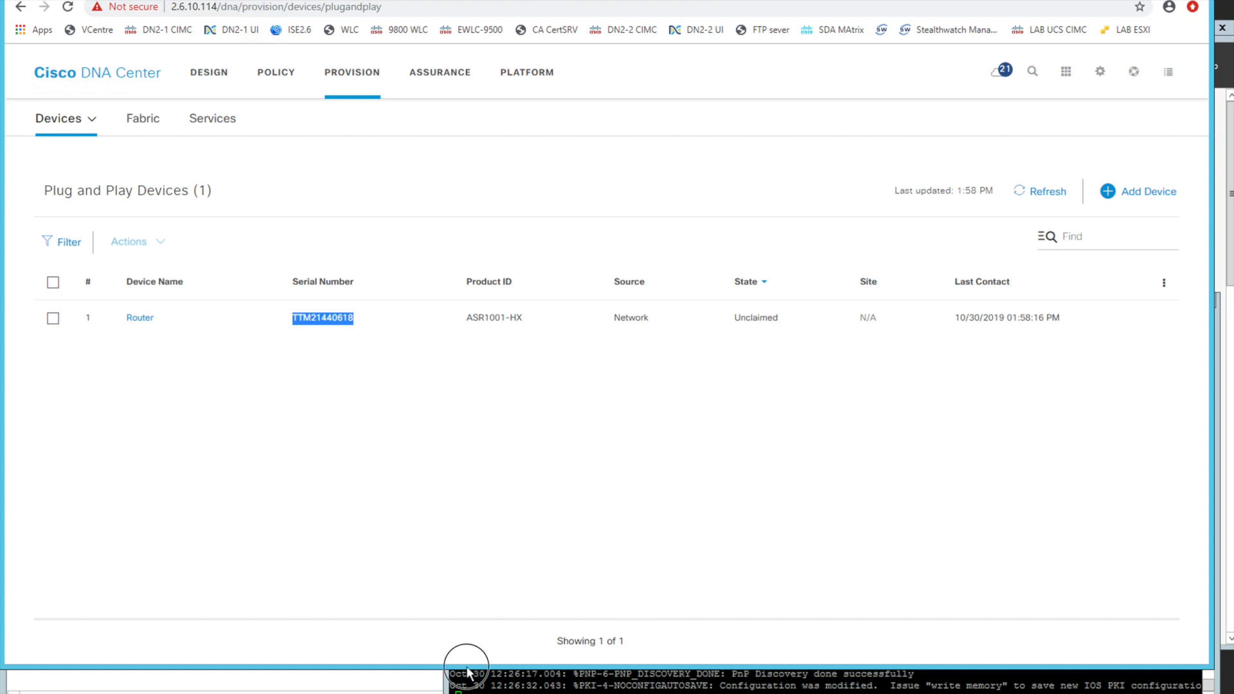
Shrink the browser window, bring up the Notepad file, and look through its router reset commands
{"action": "left_click_drag", "start_coordinate": [467, 665], "coordinate": [466, 519]}
{"action": "left_click", "coordinate": [578, 656]}
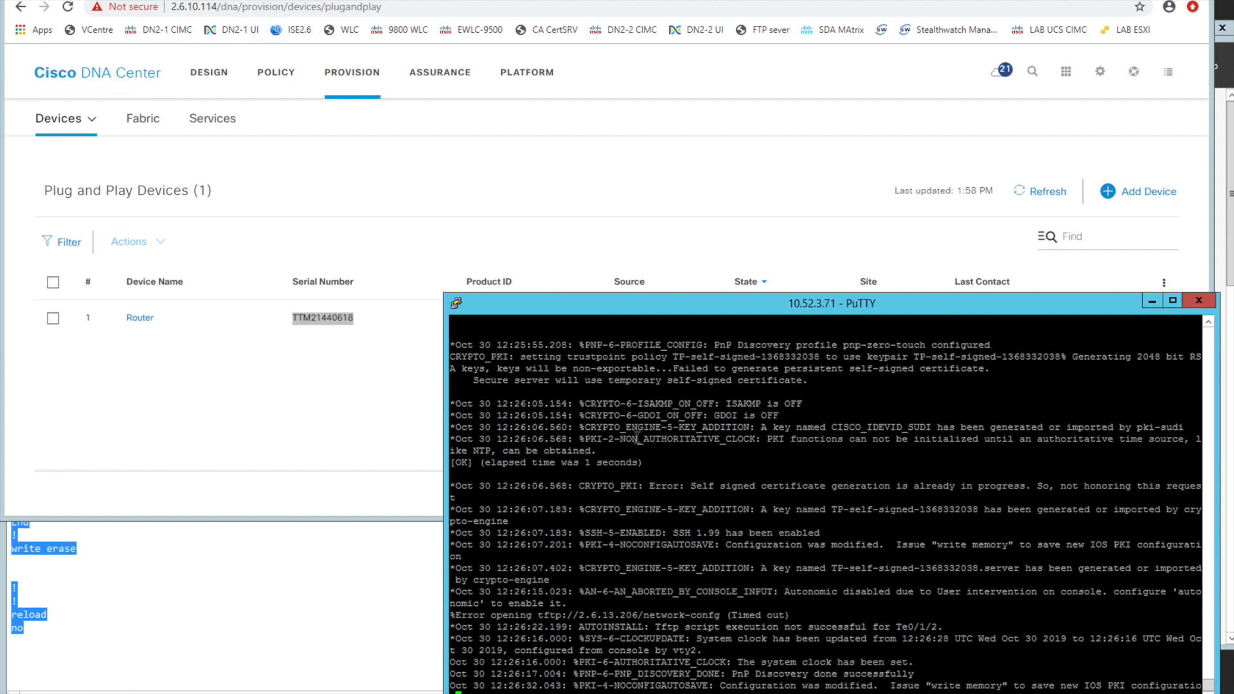
{"action": "left_click", "coordinate": [252, 627]}
{"action": "left_click_drag", "start_coordinate": [13, 265], "coordinate": [58, 679]}
{"action": "left_click", "coordinate": [101, 651]}
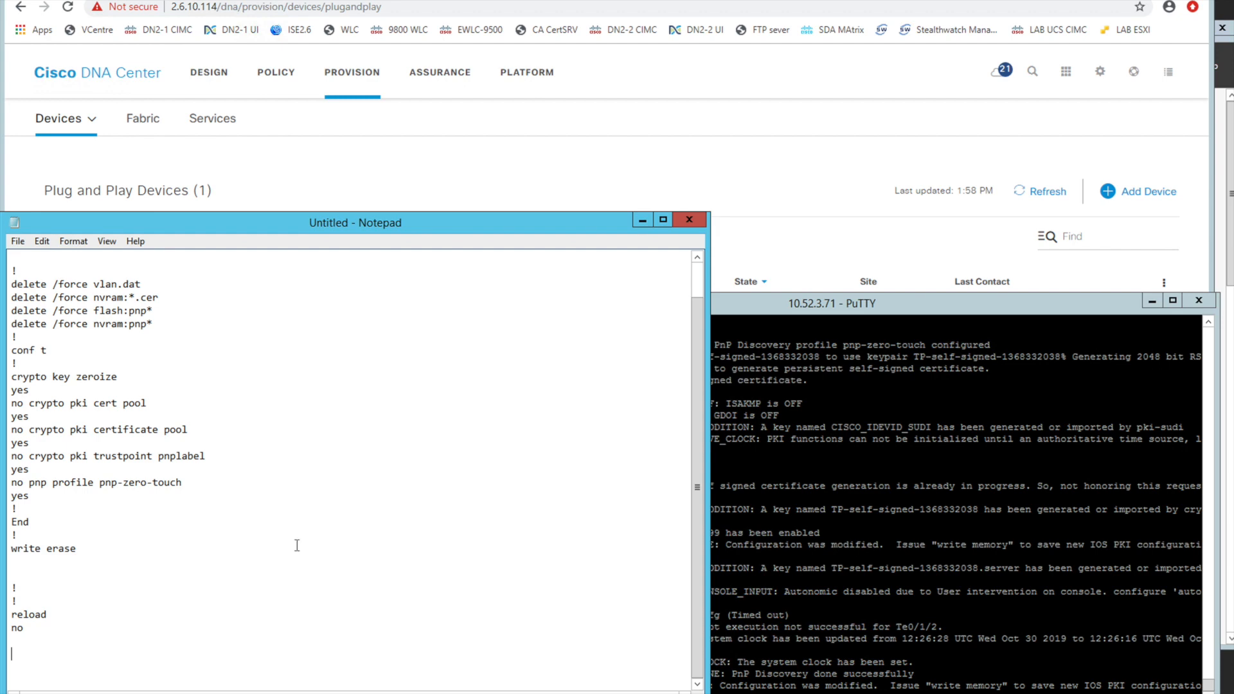
Enlarge the PuTTY console and review the file deletion, crypto key zeroize, write erase and reload commands through the PnP discovery log
{"action": "left_click", "coordinate": [954, 399]}
{"action": "left_click_drag", "start_coordinate": [444, 291], "coordinate": [262, 83]}
{"action": "left_click_drag", "start_coordinate": [1207, 683], "coordinate": [1206, 651]}
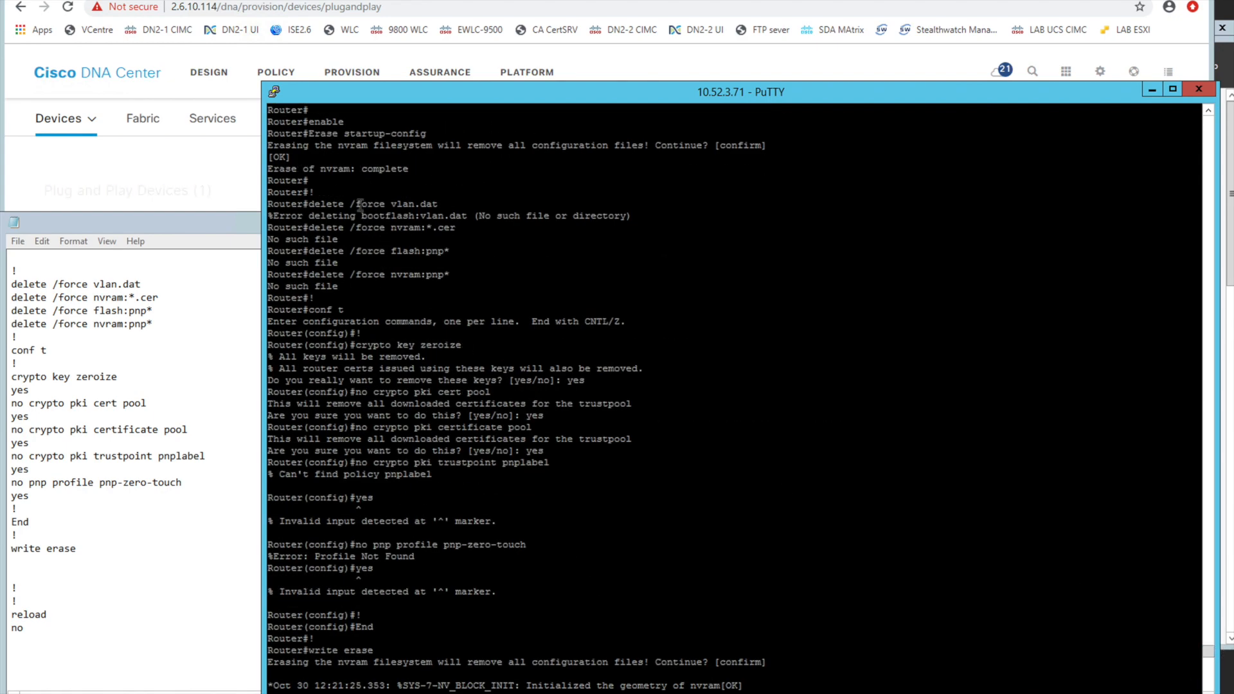
{"action": "left_click_drag", "start_coordinate": [359, 205], "coordinate": [443, 207]}
{"action": "left_click_drag", "start_coordinate": [331, 229], "coordinate": [435, 229]}
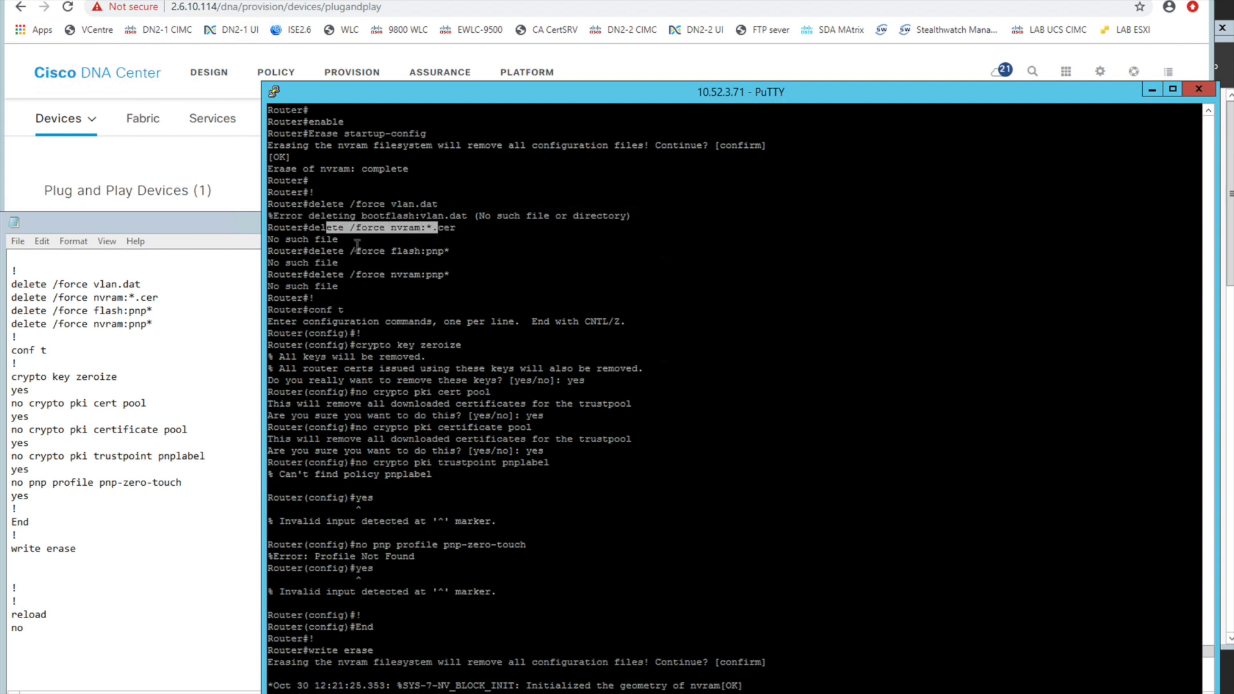
{"action": "left_click_drag", "start_coordinate": [322, 250], "coordinate": [430, 251]}
{"action": "left_click_drag", "start_coordinate": [355, 346], "coordinate": [463, 359]}
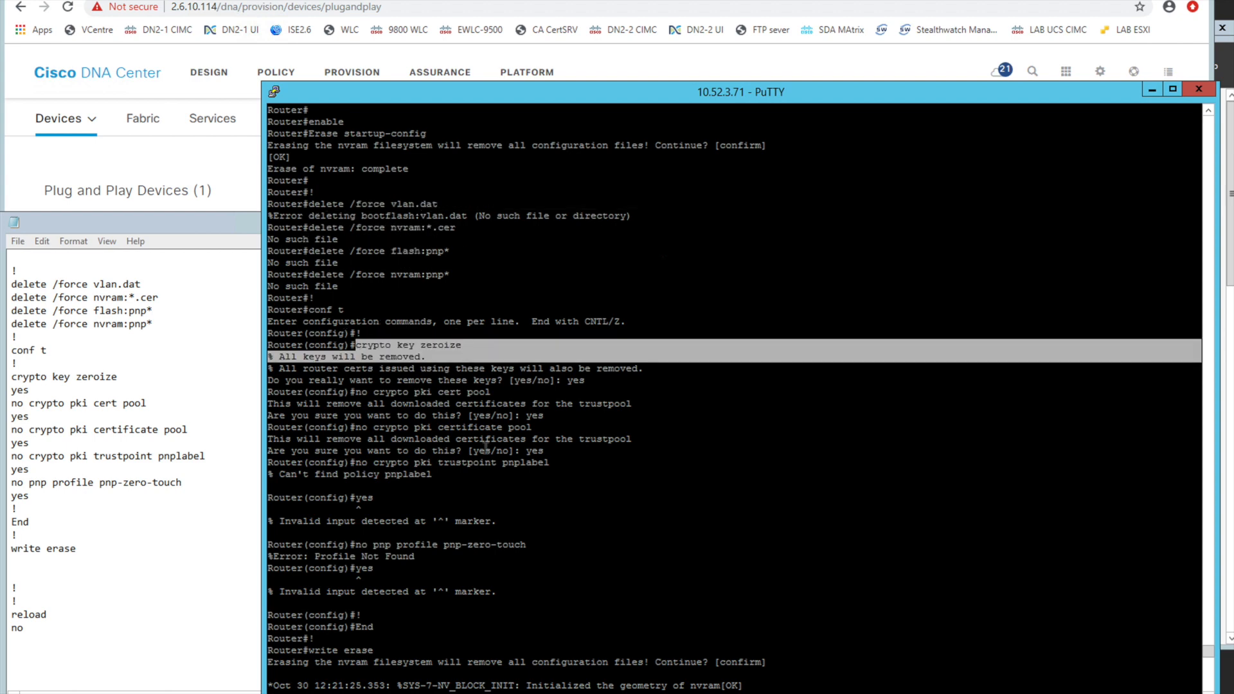
{"action": "scroll", "coordinate": [615, 488], "scroll_direction": "down", "scroll_amount": 1}
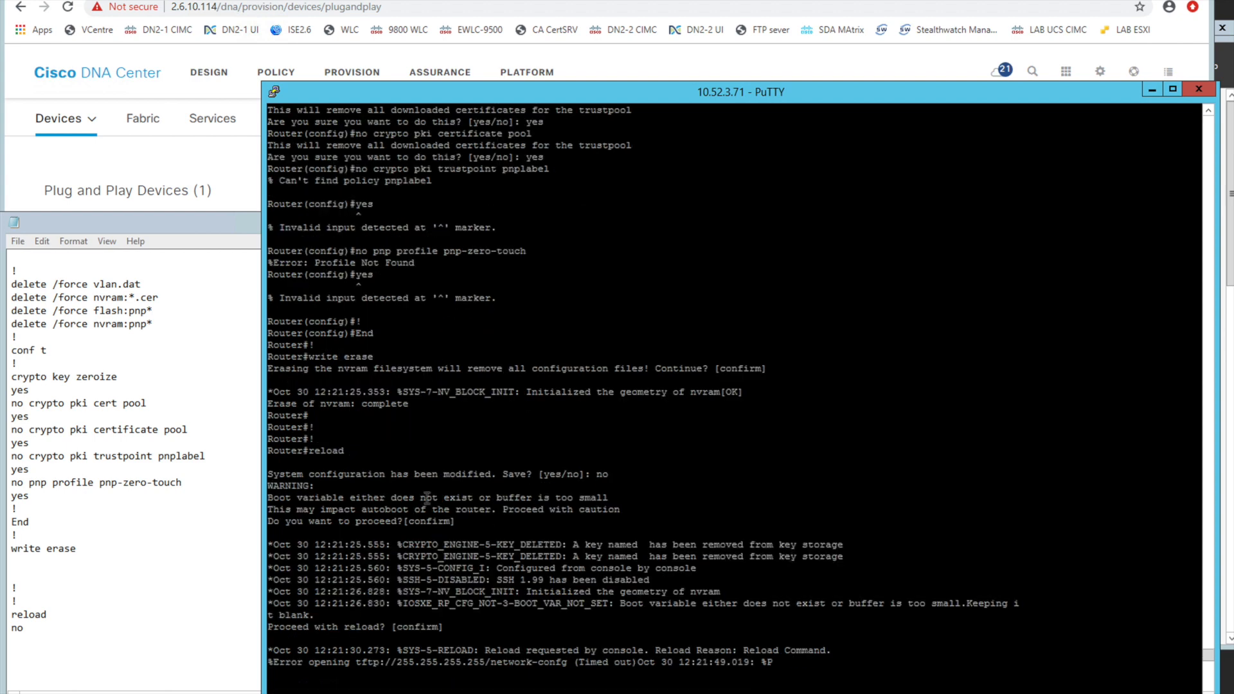
{"action": "left_click_drag", "start_coordinate": [422, 508], "coordinate": [479, 580]}
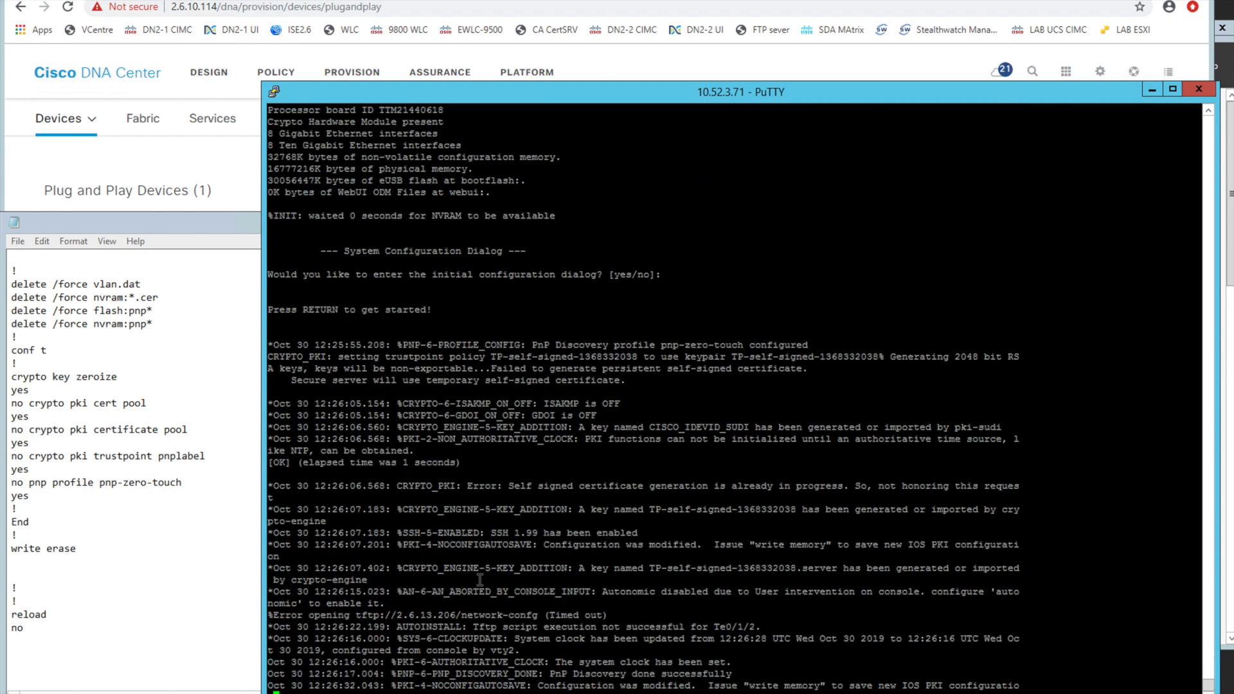
{"action": "left_click_drag", "start_coordinate": [273, 92], "coordinate": [409, 293]}
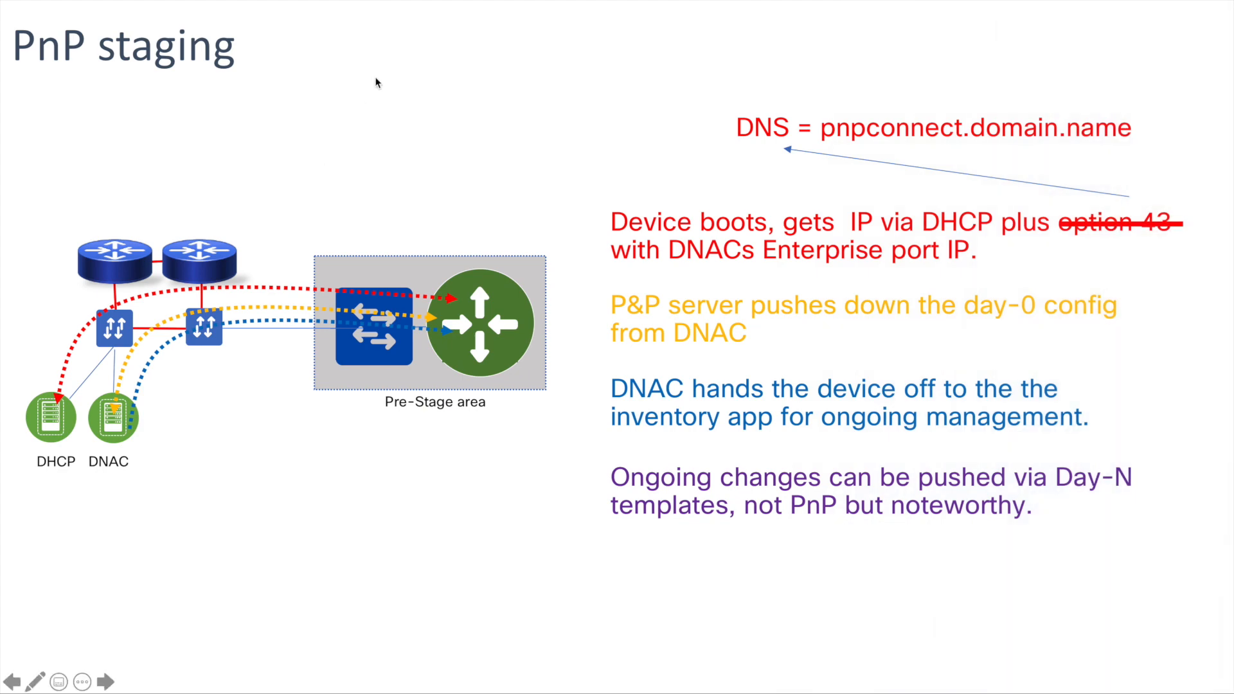
Annotate the PnP staging slide in red pen with arrows linking the pre-stage devices, DHCP and DNAC, and write PnP above the pre-stage area
{"action": "left_click", "coordinate": [34, 680]}
{"action": "left_click", "coordinate": [90, 609]}
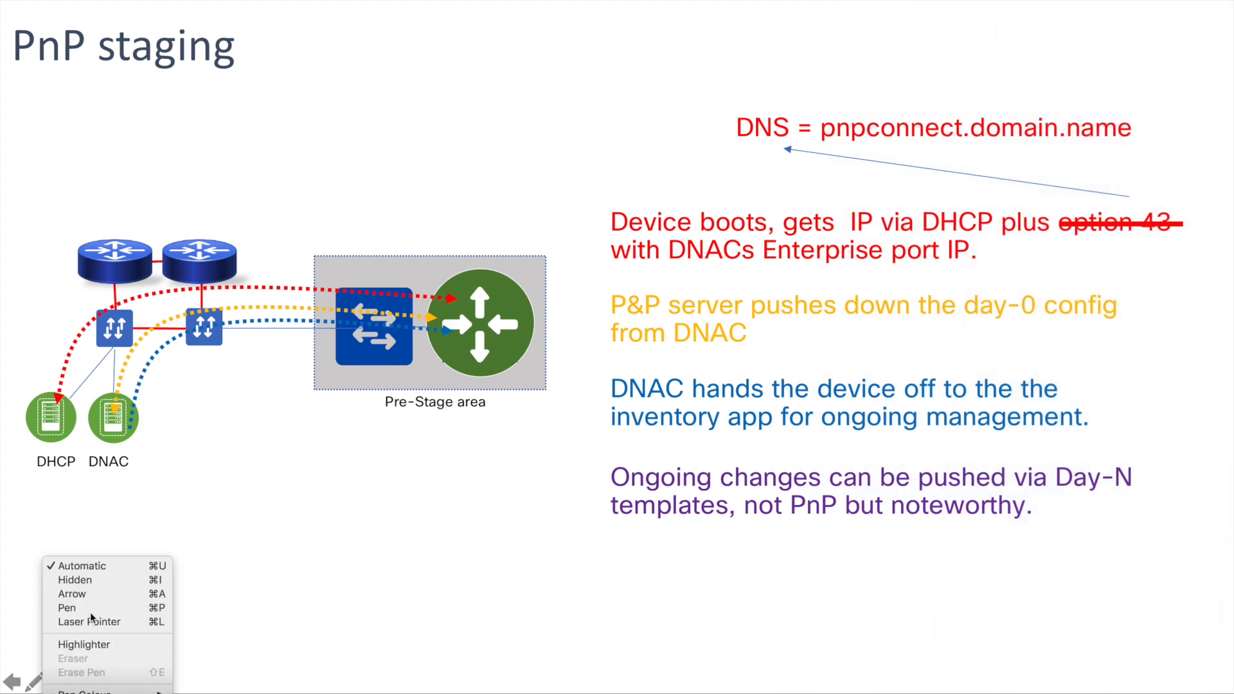
{"action": "left_click_drag", "start_coordinate": [435, 327], "coordinate": [407, 440]}
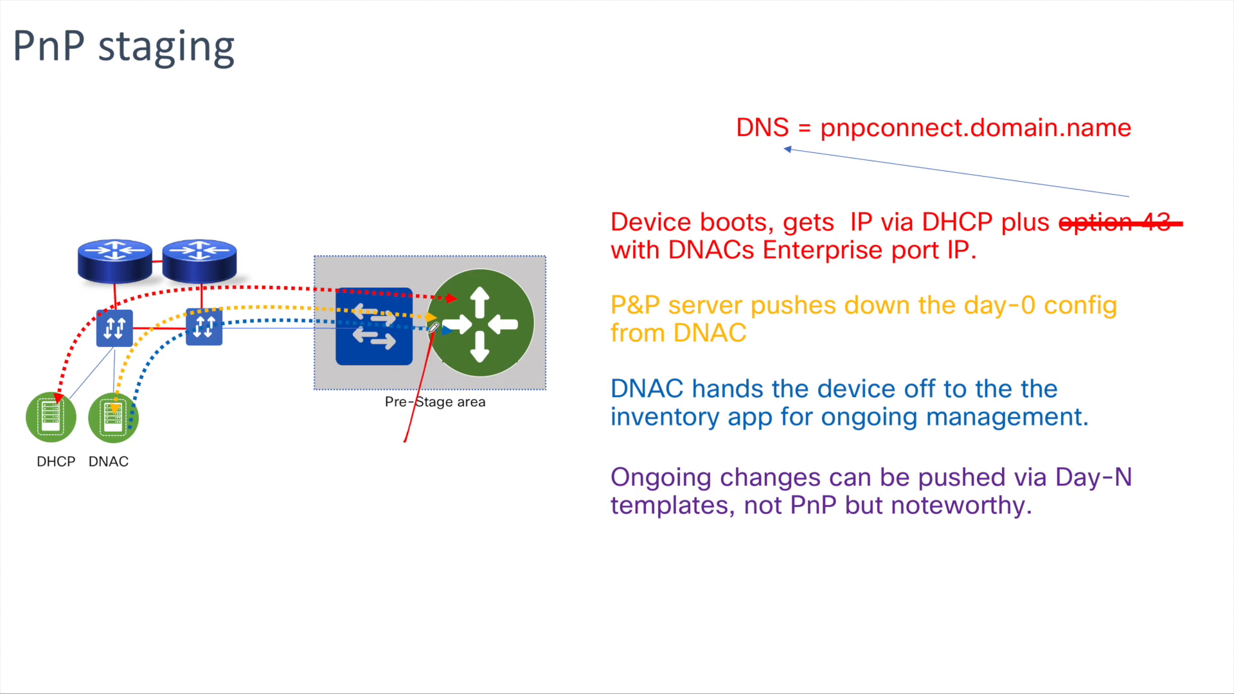
{"action": "mouse_move", "coordinate": [433, 327]}
{"action": "left_mouse_down"}
{"action": "mouse_move", "coordinate": [426, 338]}
{"action": "mouse_move", "coordinate": [440, 340]}
{"action": "mouse_move", "coordinate": [432, 330]}
{"action": "left_mouse_up"}
{"action": "key", "text": "ctrl"}
{"action": "mouse_move", "coordinate": [377, 354]}
{"action": "left_mouse_down"}
{"action": "mouse_move", "coordinate": [184, 464]}
{"action": "mouse_move", "coordinate": [100, 468]}
{"action": "mouse_move", "coordinate": [74, 447]}
{"action": "mouse_move", "coordinate": [130, 508]}
{"action": "mouse_move", "coordinate": [368, 465]}
{"action": "mouse_move", "coordinate": [421, 424]}
{"action": "mouse_move", "coordinate": [415, 448]}
{"action": "mouse_move", "coordinate": [420, 424]}
{"action": "left_mouse_up"}
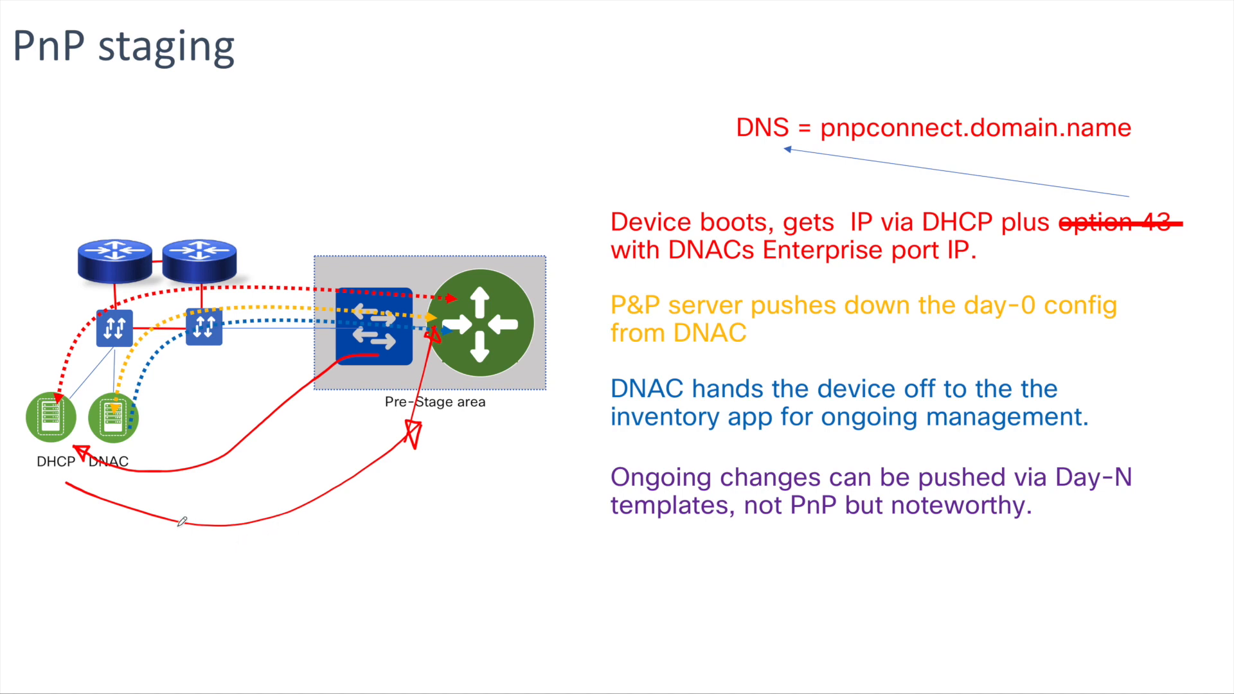
{"action": "mouse_move", "coordinate": [254, 561]}
{"action": "left_mouse_down"}
{"action": "mouse_move", "coordinate": [229, 558]}
{"action": "mouse_move", "coordinate": [114, 467]}
{"action": "mouse_move", "coordinate": [106, 452]}
{"action": "mouse_move", "coordinate": [121, 445]}
{"action": "left_mouse_up"}
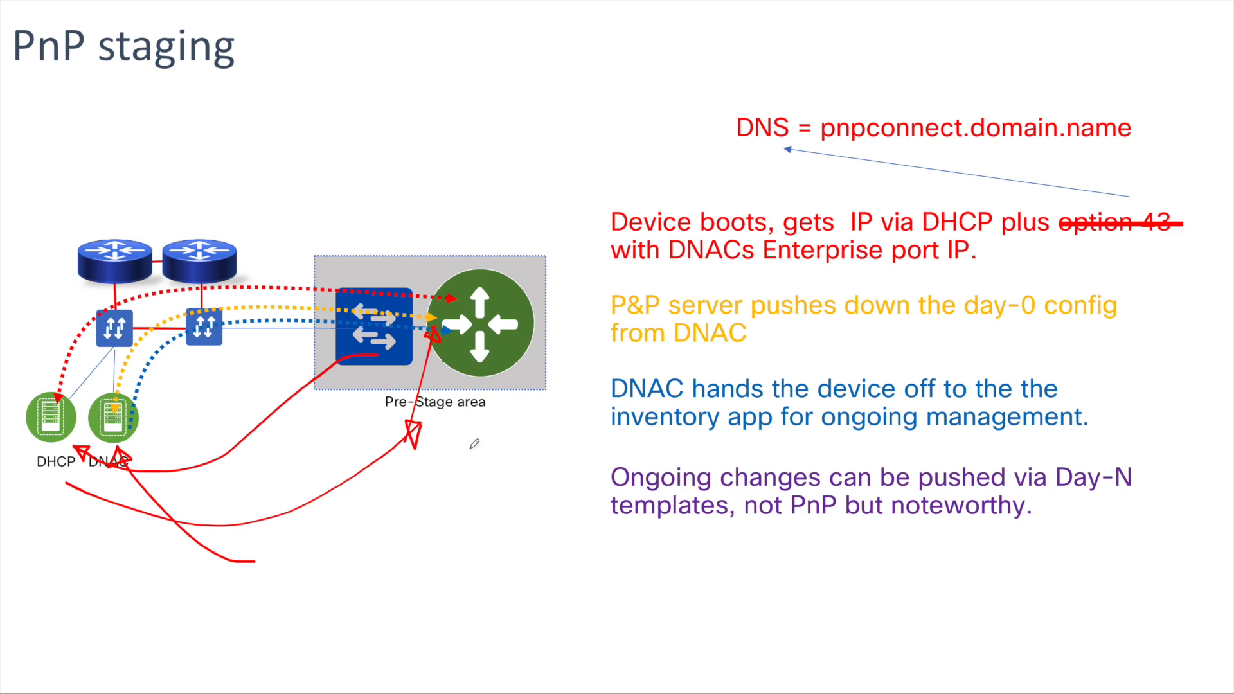
{"action": "mouse_move", "coordinate": [454, 241]}
{"action": "left_mouse_down"}
{"action": "mouse_move", "coordinate": [470, 220]}
{"action": "mouse_move", "coordinate": [483, 239]}
{"action": "mouse_move", "coordinate": [502, 222]}
{"action": "mouse_move", "coordinate": [128, 302]}
{"action": "mouse_move", "coordinate": [117, 367]}
{"action": "mouse_move", "coordinate": [100, 359]}
{"action": "mouse_move", "coordinate": [111, 375]}
{"action": "left_mouse_up"}
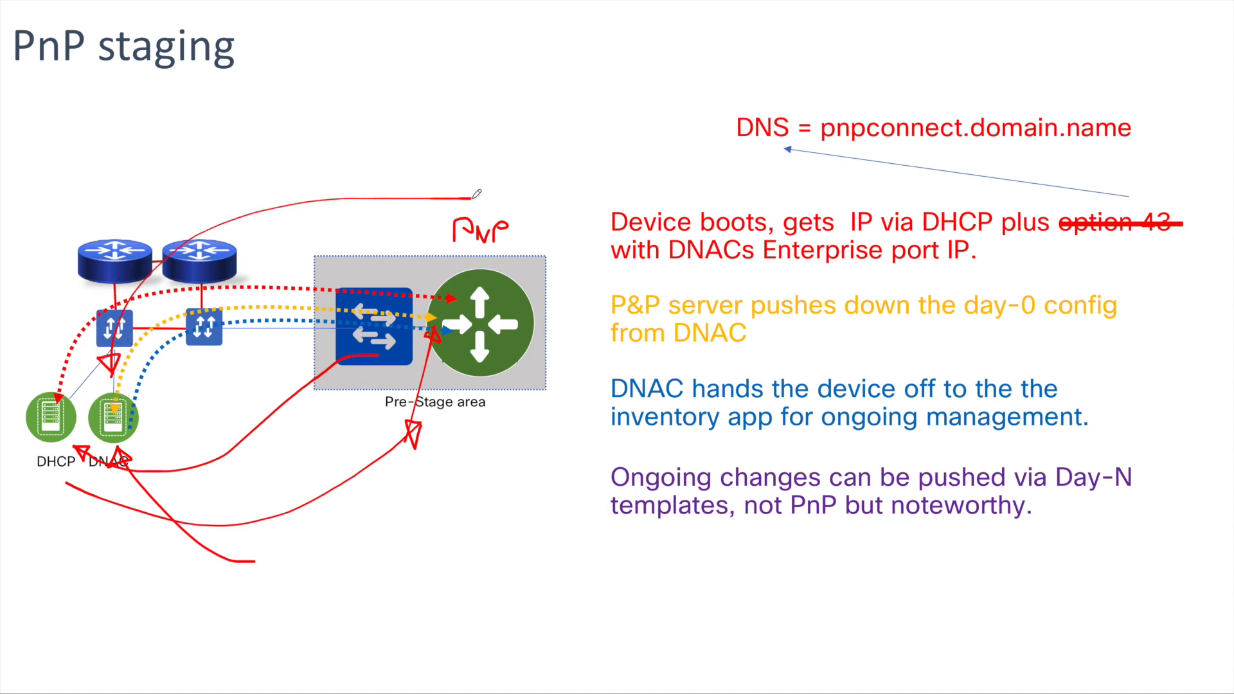
{"action": "left_click_drag", "start_coordinate": [461, 185], "coordinate": [454, 193]}
Switch back to Cisco DNA Center, highlight the router's Unclaimed state, and start the claim for the ASR1001-HX router
{"action": "key", "text": "ctrl+Left"}
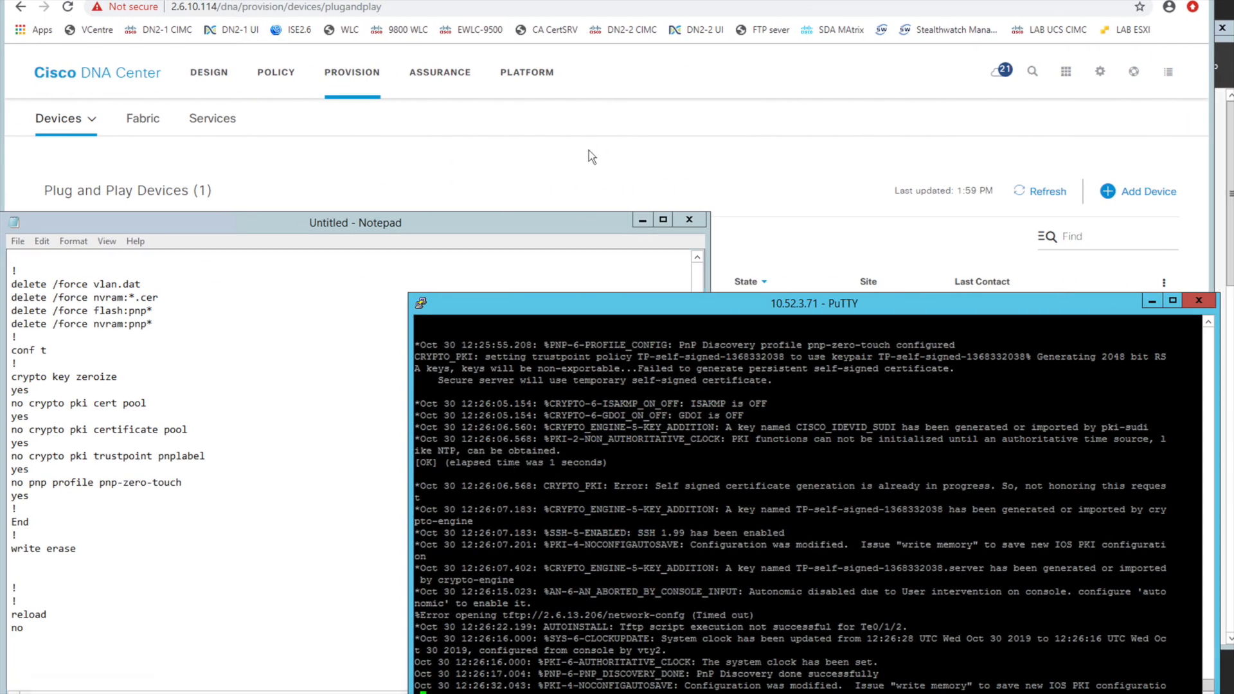
{"action": "left_click", "coordinate": [600, 182]}
{"action": "double_click", "coordinate": [757, 320]}
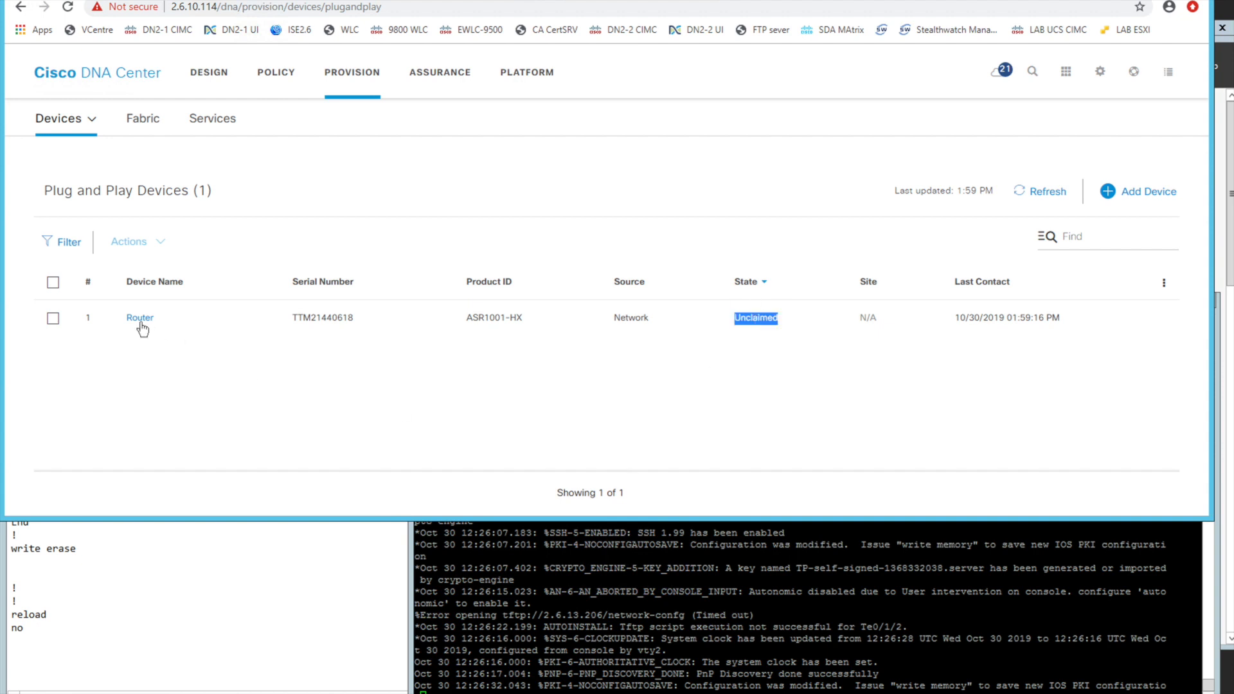
{"action": "left_click", "coordinate": [54, 319]}
{"action": "left_click", "coordinate": [143, 243]}
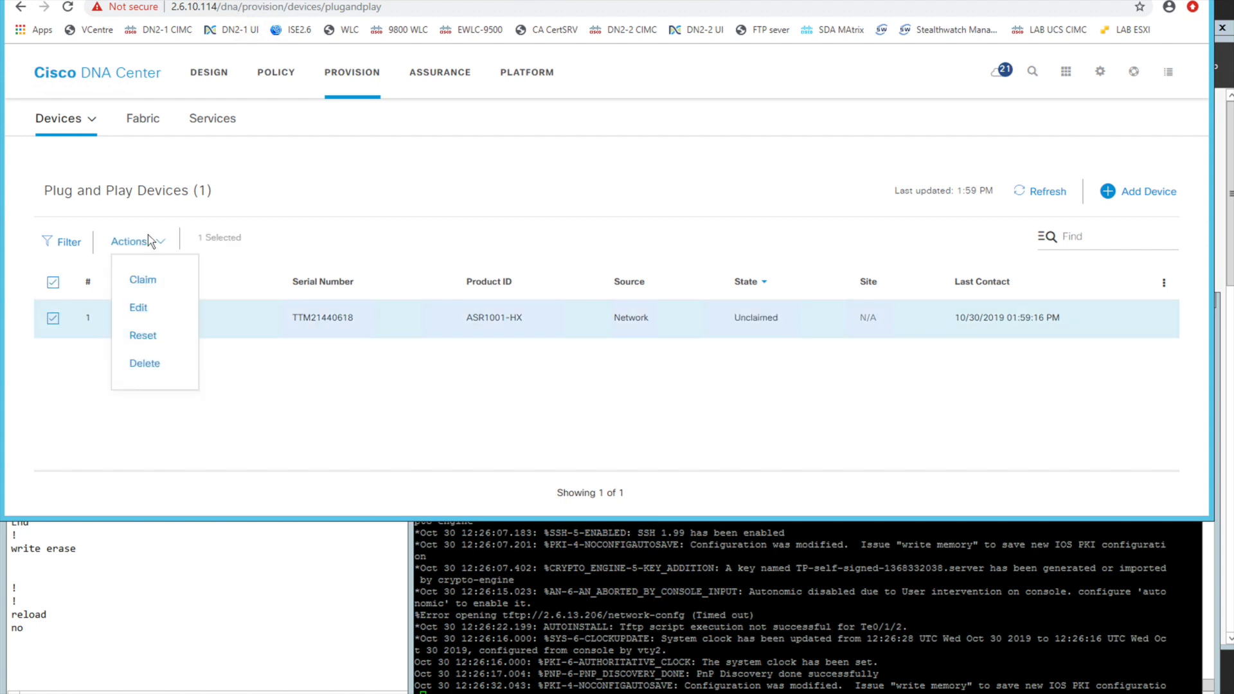
{"action": "left_click", "coordinate": [147, 279]}
{"action": "left_click", "coordinate": [141, 319]}
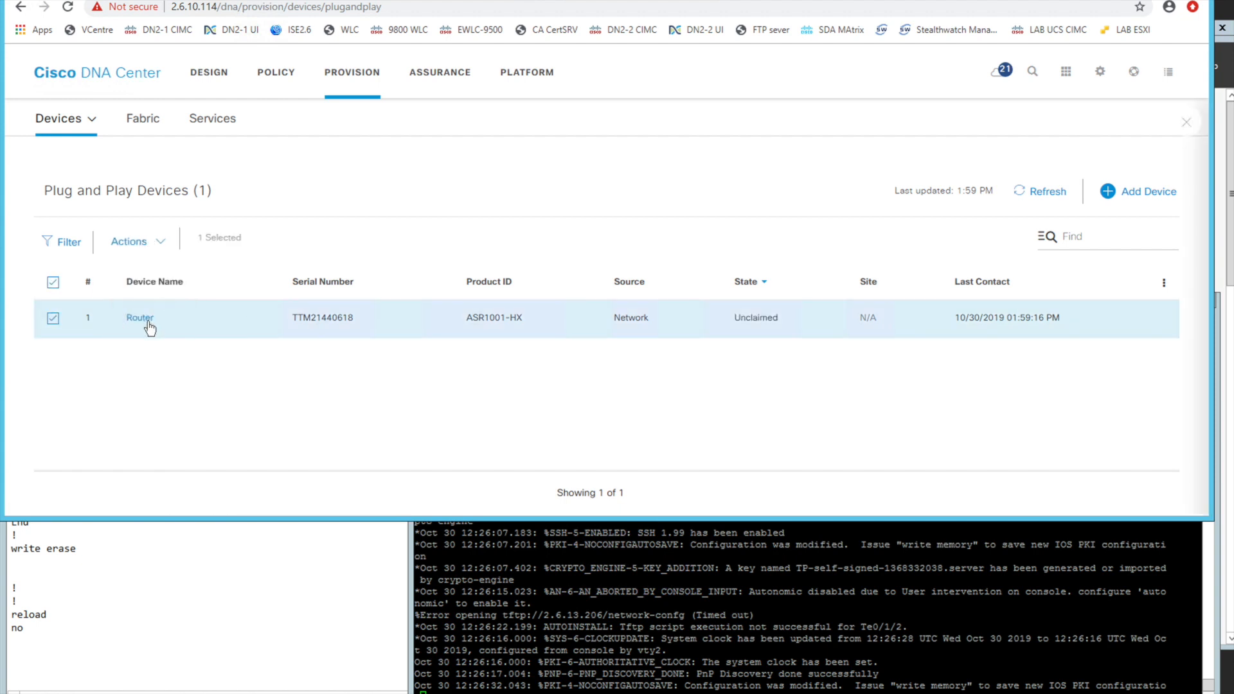
{"action": "left_click", "coordinate": [1022, 207]}
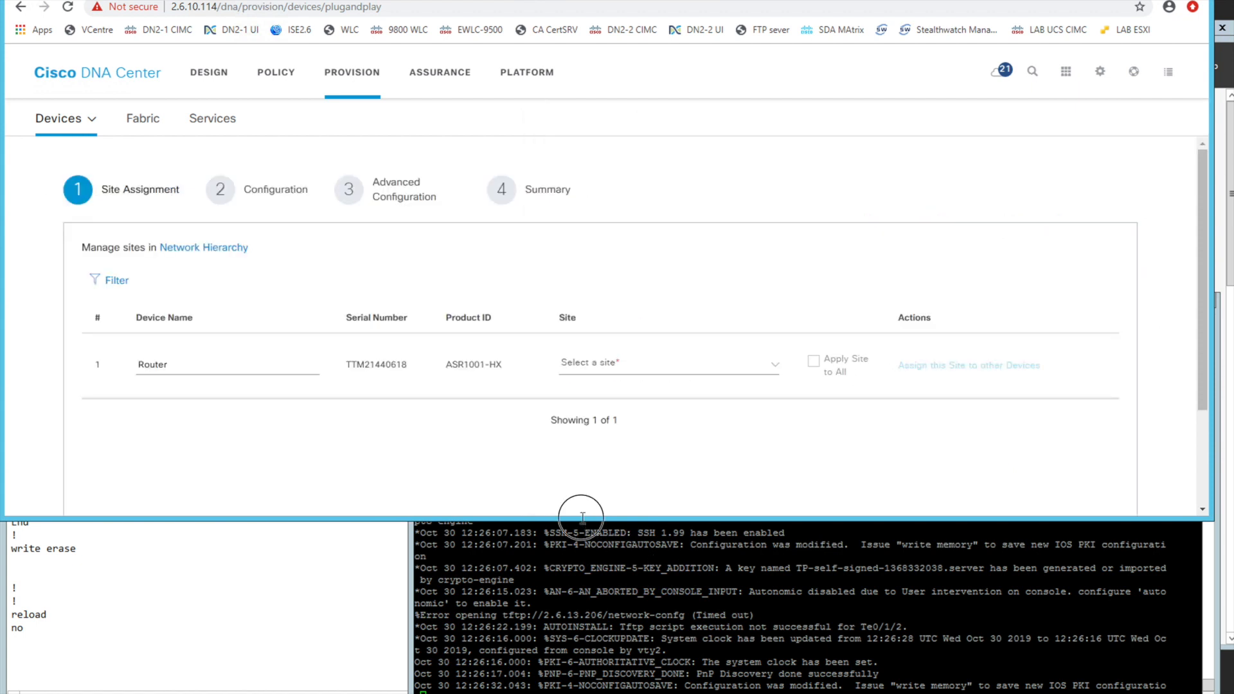
Enlarge the browser window and rename the router being claimed as PNP_TEST_YT_30_OCT_1
{"action": "left_click_drag", "start_coordinate": [579, 522], "coordinate": [523, 565]}
{"action": "left_click", "coordinate": [220, 371]}
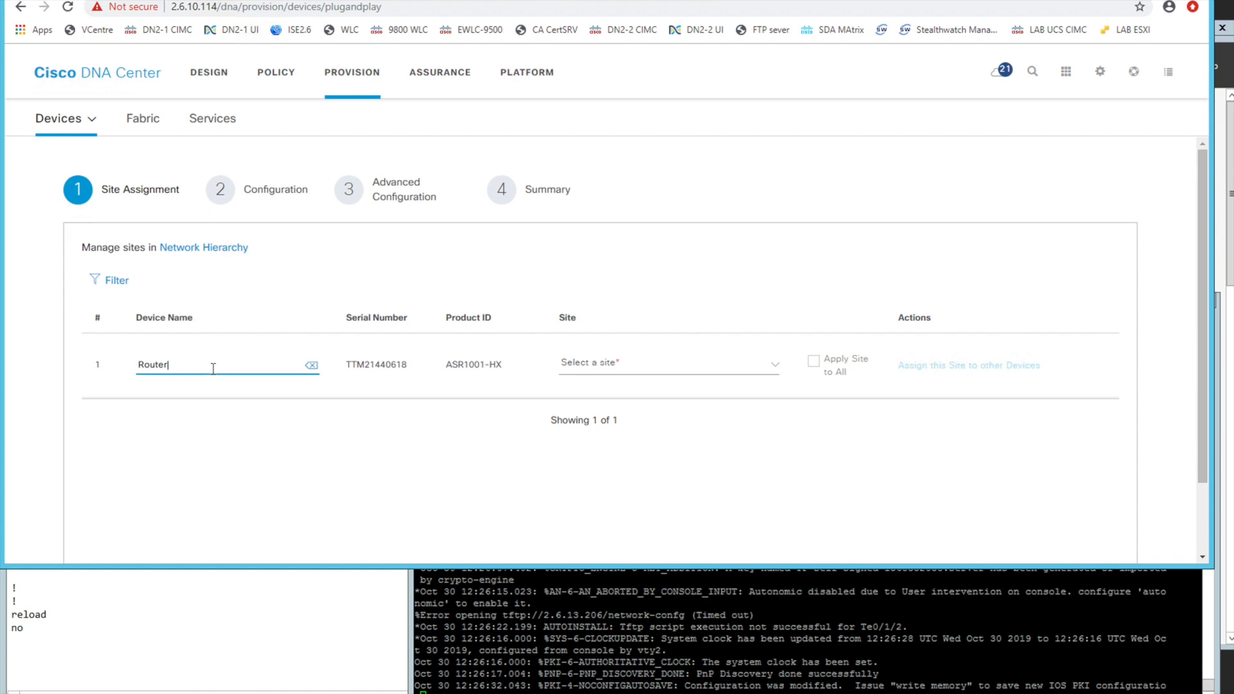
{"action": "key", "text": "ctrl+a"}
{"action": "type", "text": "PN"}
{"action": "left_click", "coordinate": [1058, 1]}
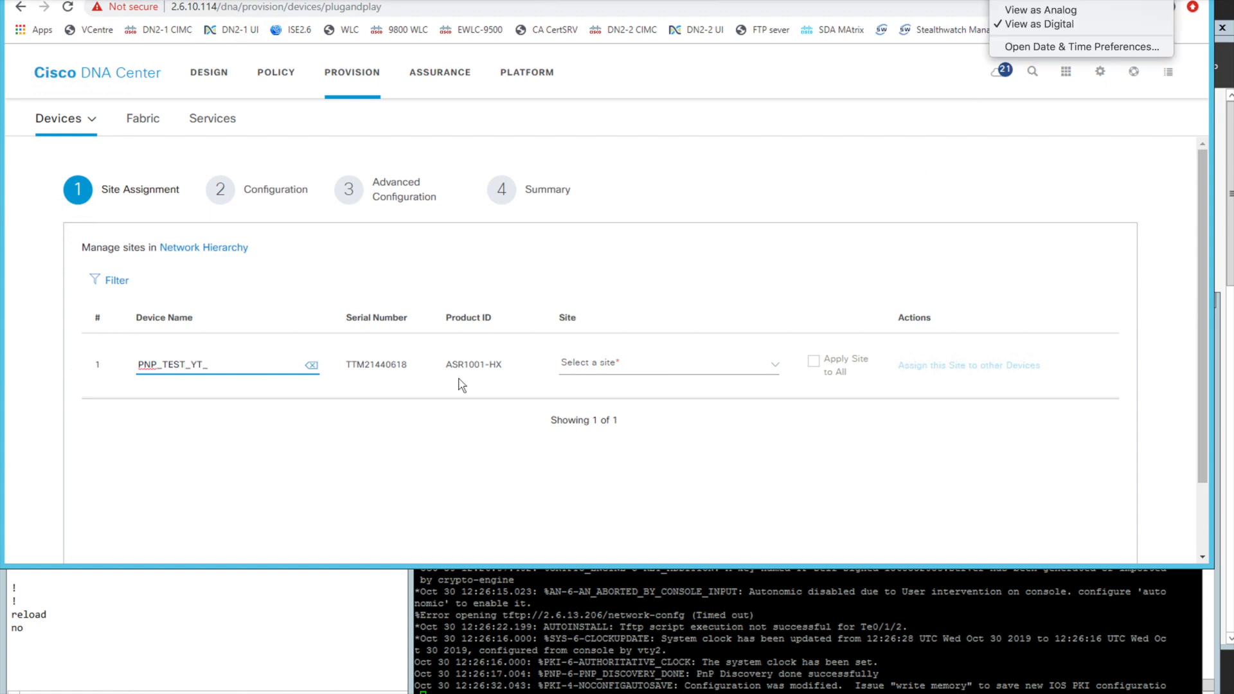
{"action": "left_click", "coordinate": [240, 367]}
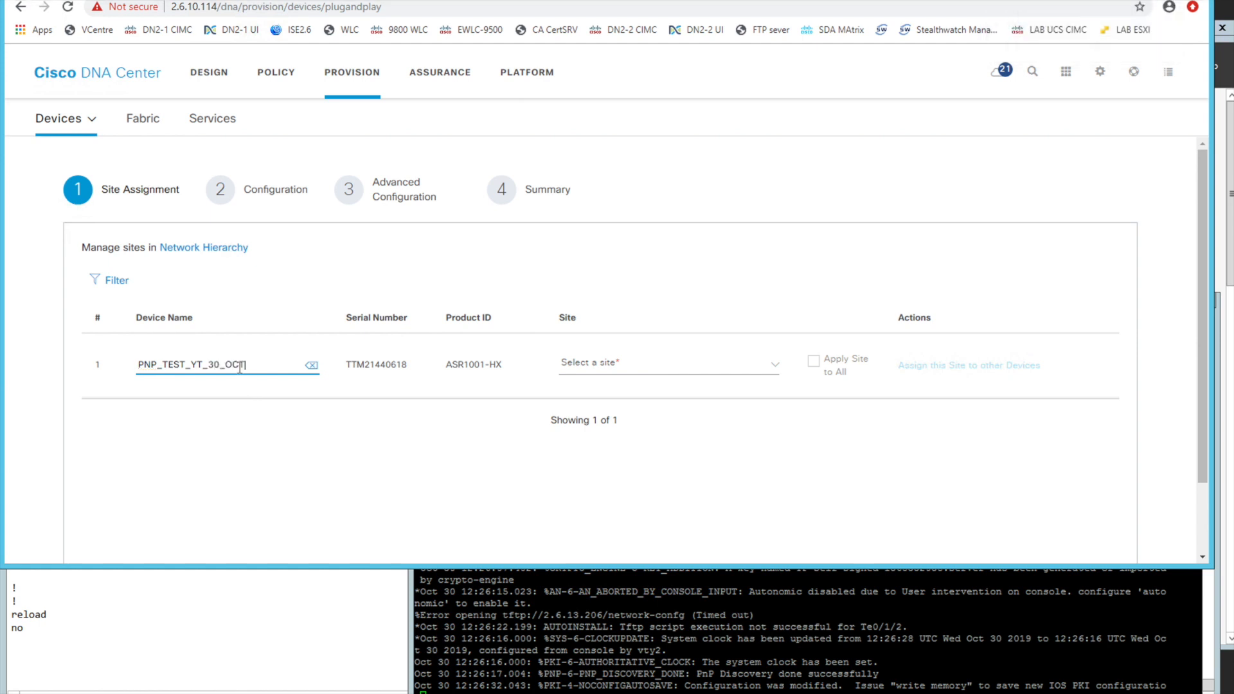
Assign the router to the site Global/YT_HOUSE/You_Tube HQ and proceed to the Configuration stage
{"action": "left_click", "coordinate": [614, 368]}
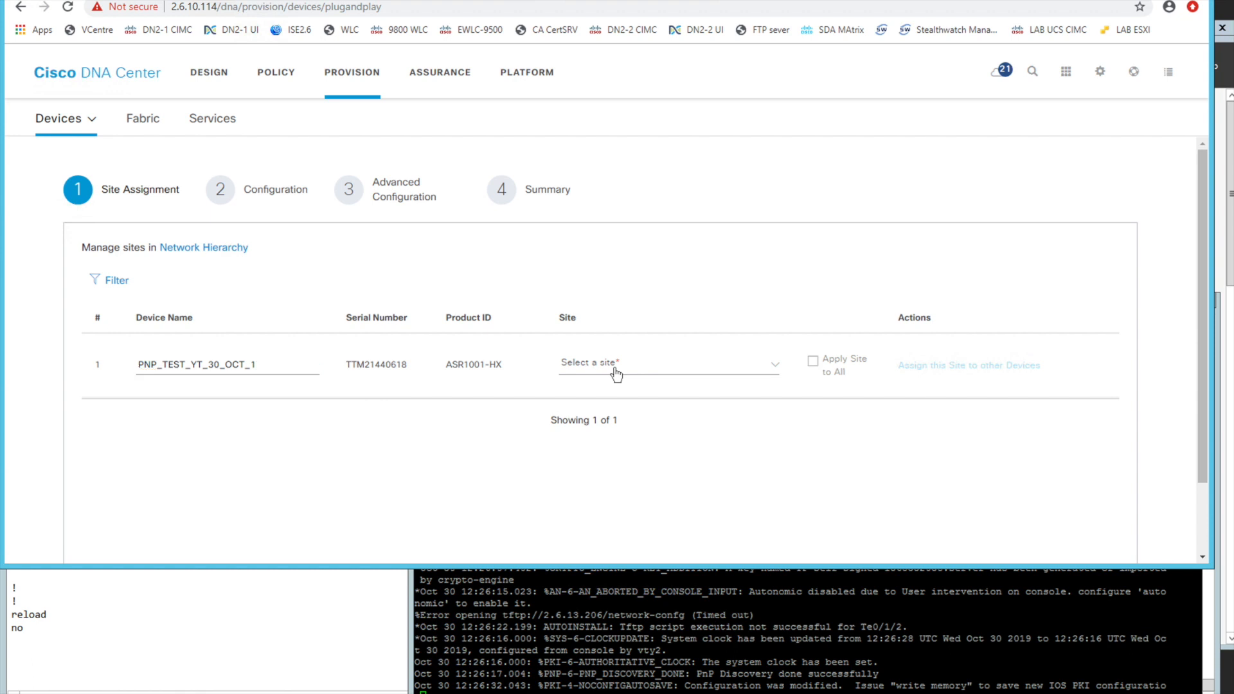
{"action": "left_click", "coordinate": [636, 367]}
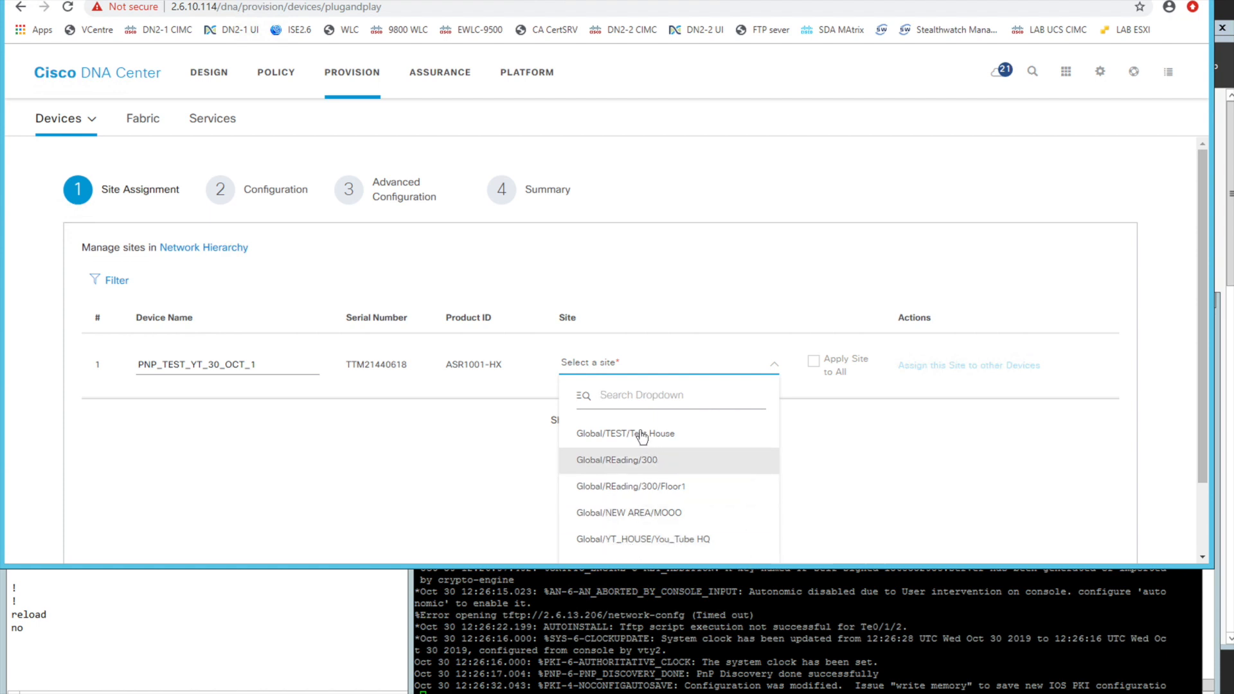
{"action": "left_click", "coordinate": [684, 542]}
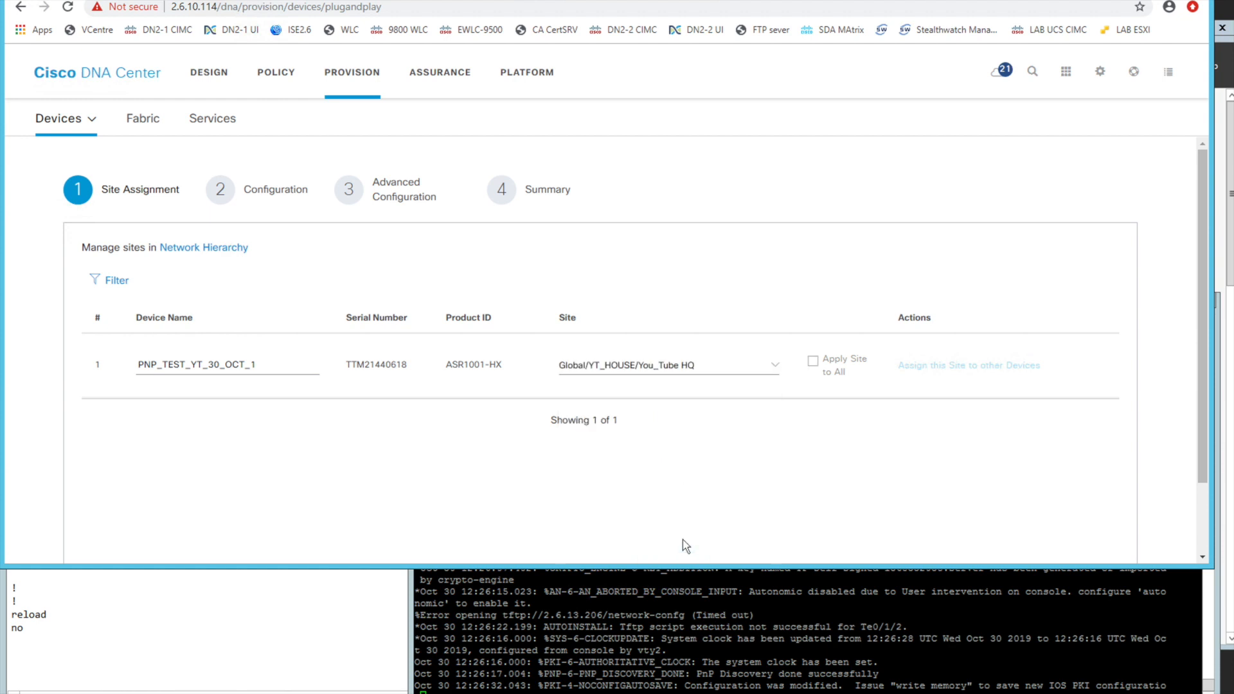
{"action": "scroll", "coordinate": [842, 461], "scroll_direction": "down", "scroll_amount": 1}
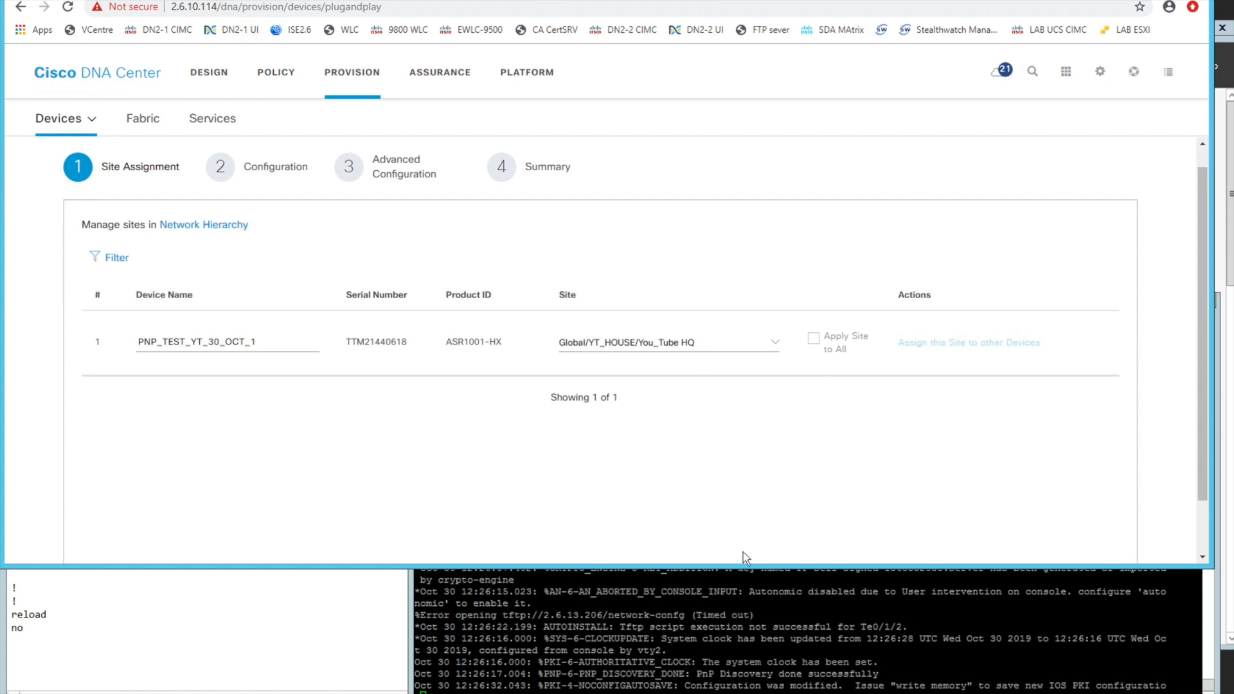
{"action": "scroll", "coordinate": [1171, 446], "scroll_direction": "down", "scroll_amount": 1}
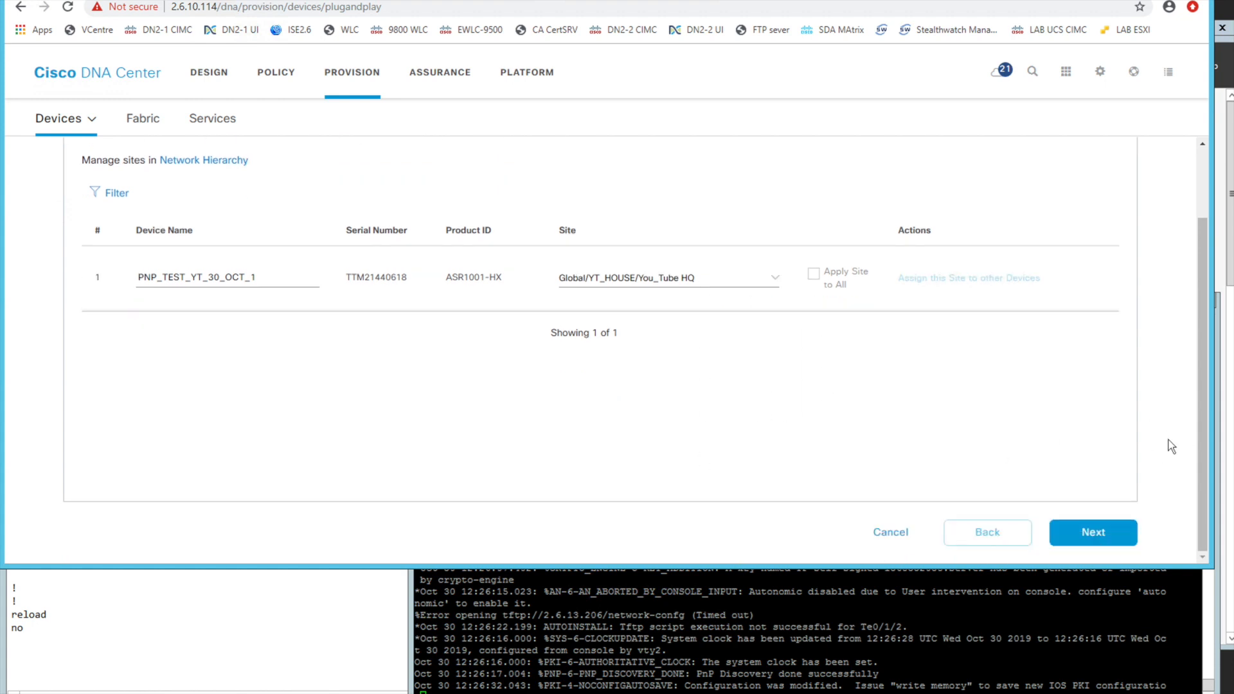
{"action": "left_click", "coordinate": [1089, 534]}
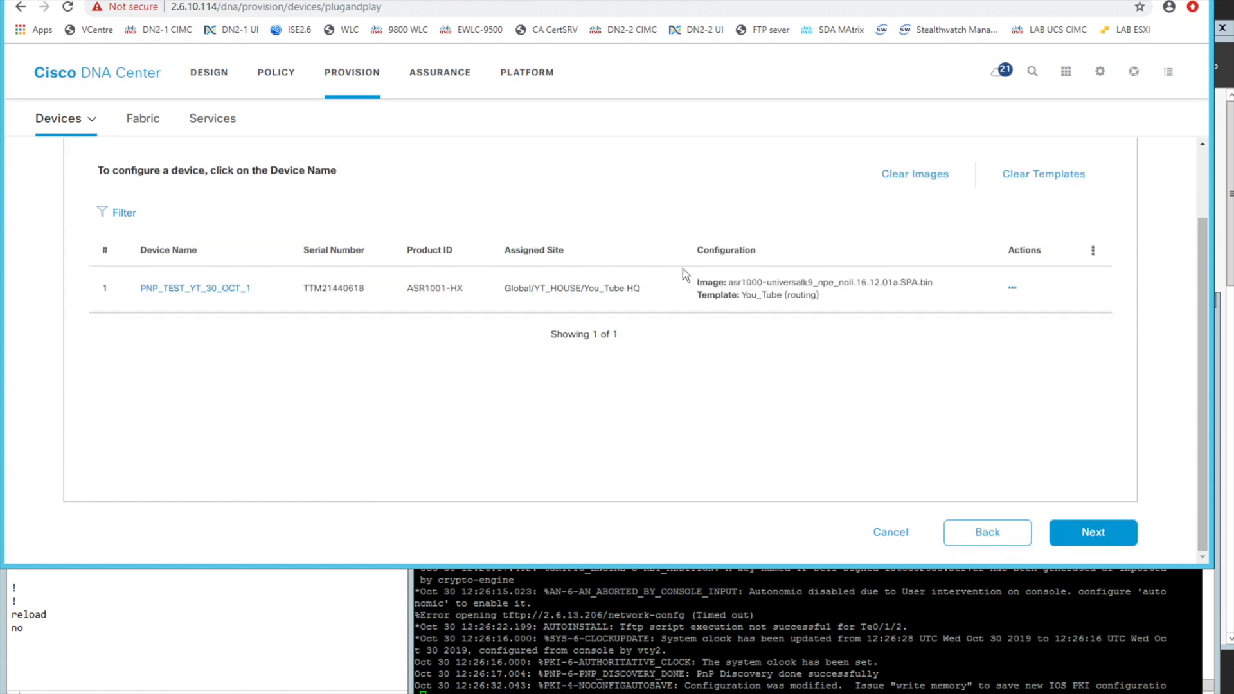
Examine the software image and routing template listed in the router's configuration
{"action": "mouse_move", "coordinate": [728, 284]}
{"action": "left_mouse_down"}
{"action": "mouse_move", "coordinate": [930, 286]}
{"action": "mouse_move", "coordinate": [744, 283]}
{"action": "mouse_move", "coordinate": [743, 294]}
{"action": "left_mouse_up"}
{"action": "left_click_drag", "start_coordinate": [743, 296], "coordinate": [823, 297]}
{"action": "left_click", "coordinate": [797, 391]}
{"action": "left_click_drag", "start_coordinate": [856, 283], "coordinate": [898, 284]}
Clear the software image assignment from PNP_TEST_YT_30_OCT_1 and dismiss the notification
{"action": "left_click", "coordinate": [918, 180]}
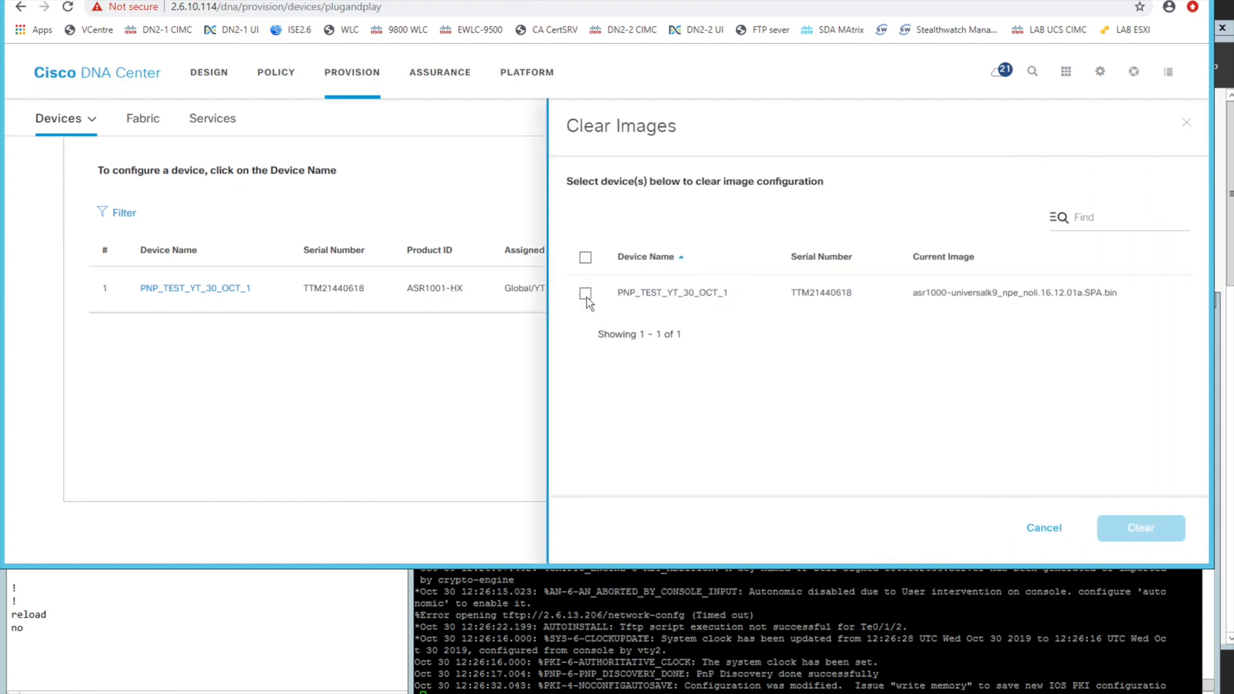
{"action": "left_click", "coordinate": [586, 295]}
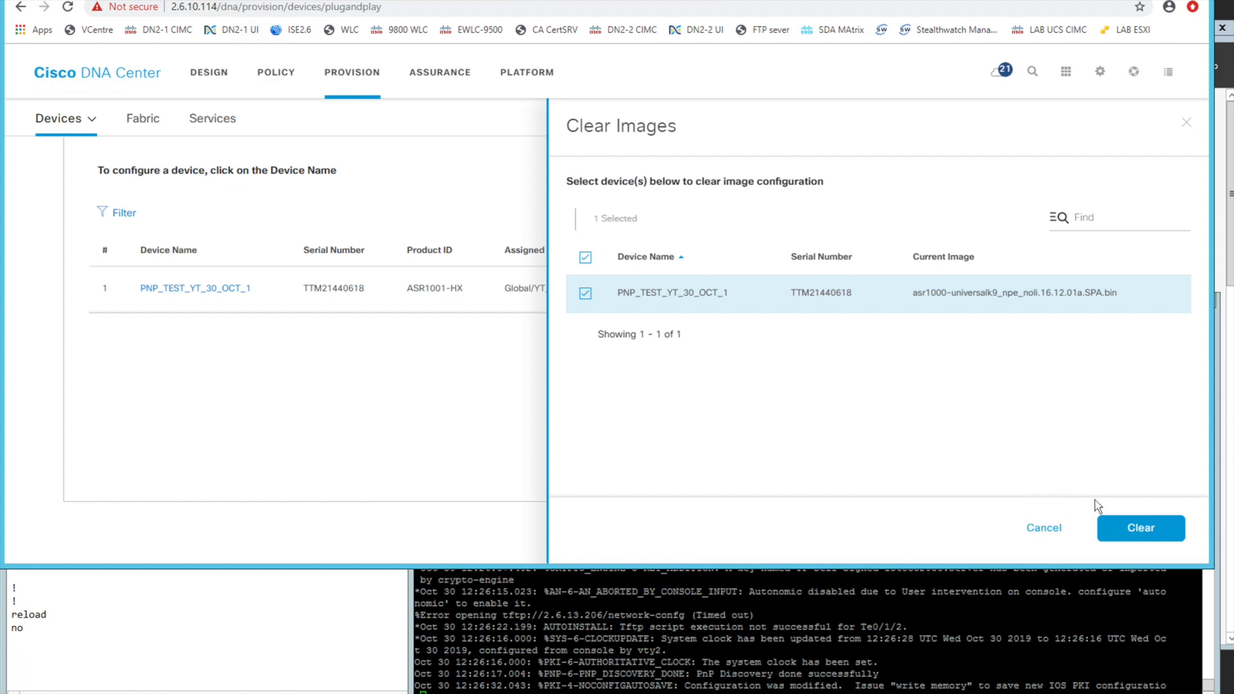
{"action": "left_click", "coordinate": [1124, 533]}
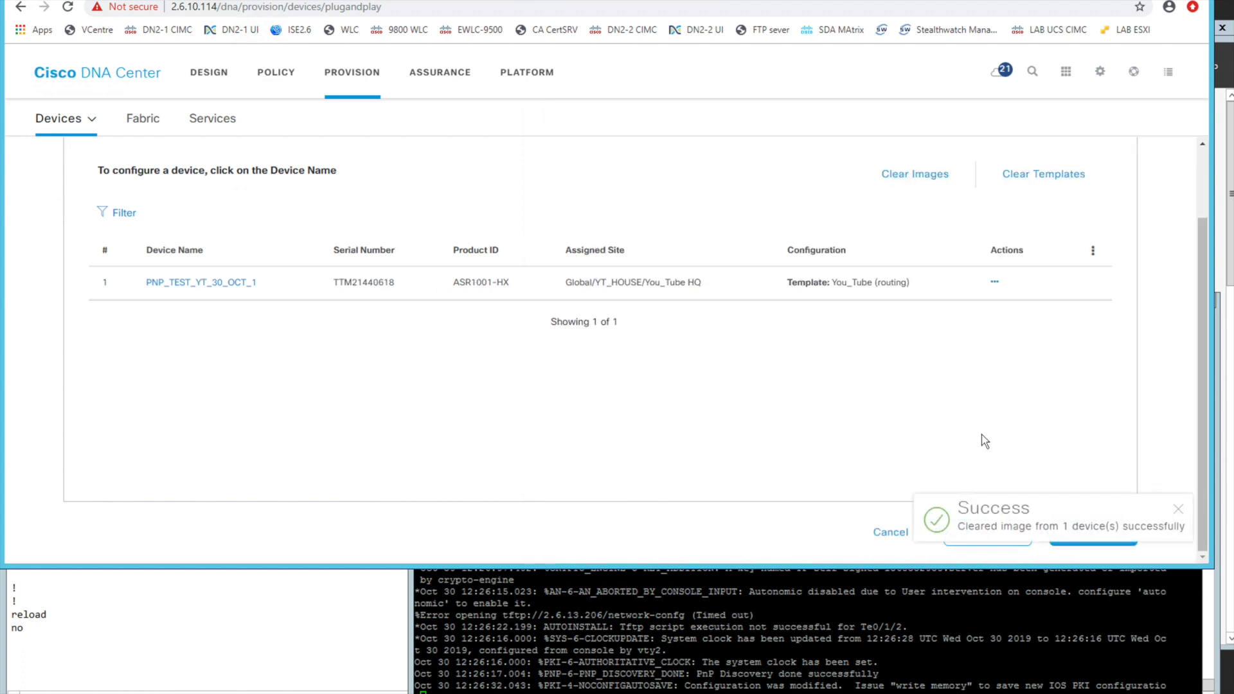
{"action": "left_click", "coordinate": [1179, 509]}
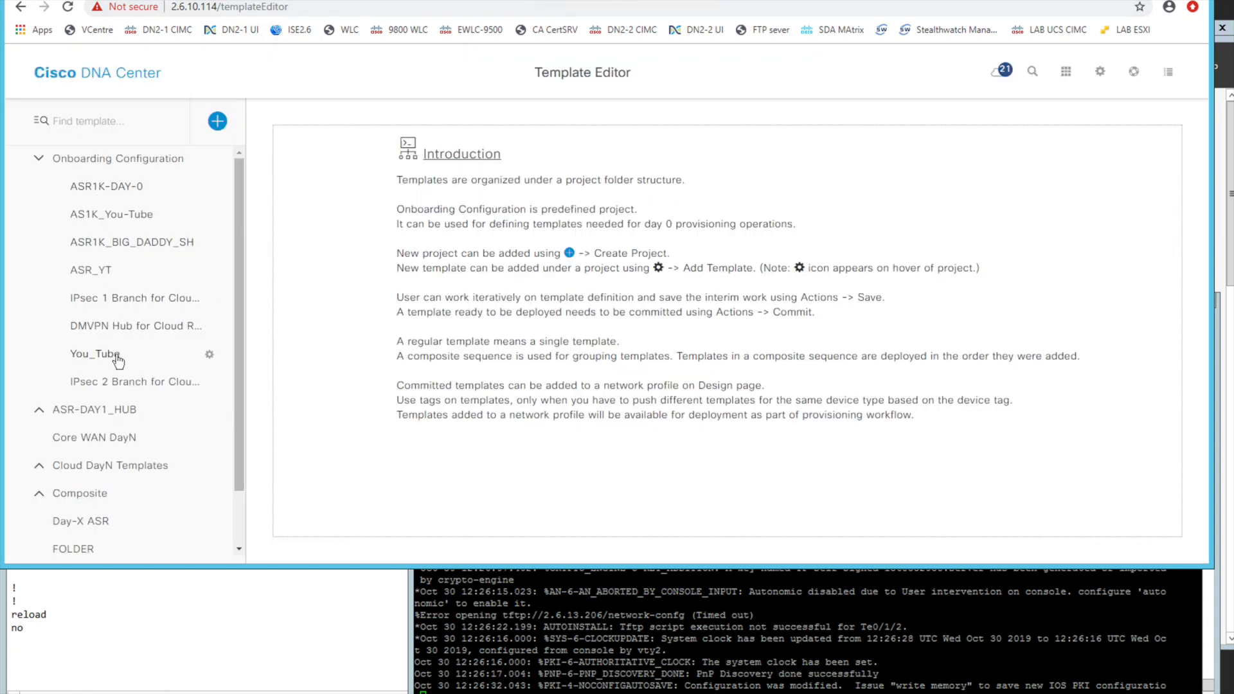
Open the You_Tube onboarding template in the Template Editor and insert "b" after "ip" in the domain-name line
{"action": "left_click", "coordinate": [118, 359]}
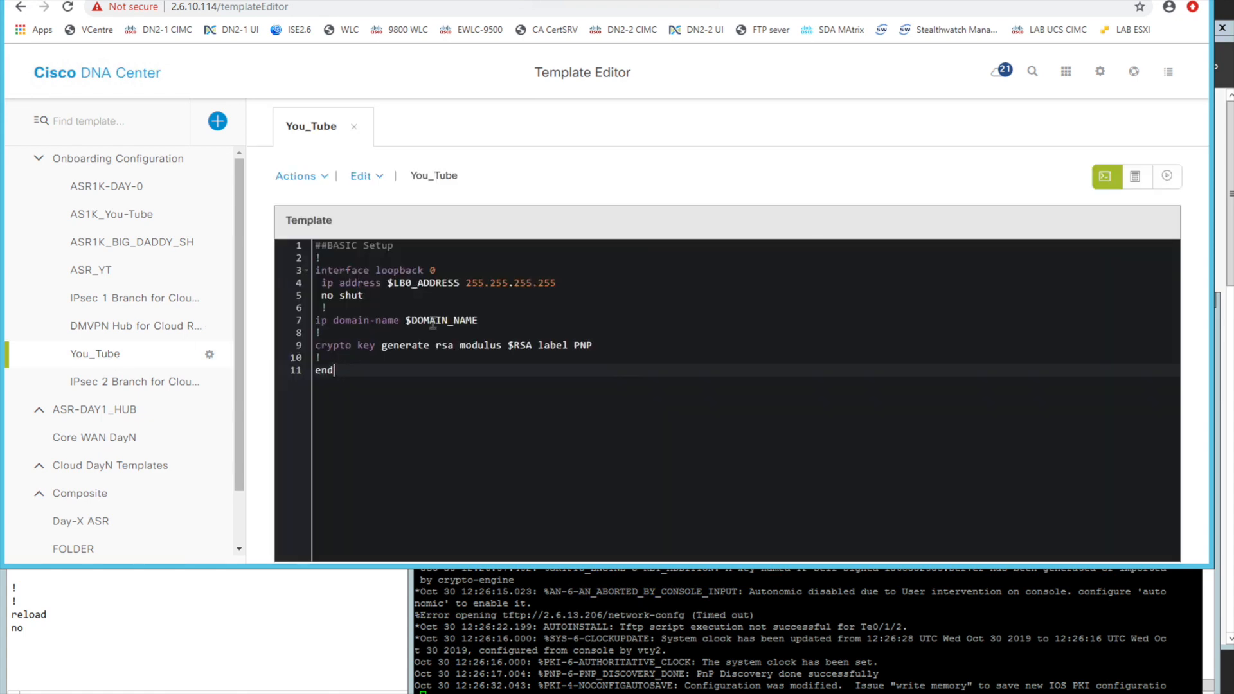
{"action": "left_click", "coordinate": [338, 320]}
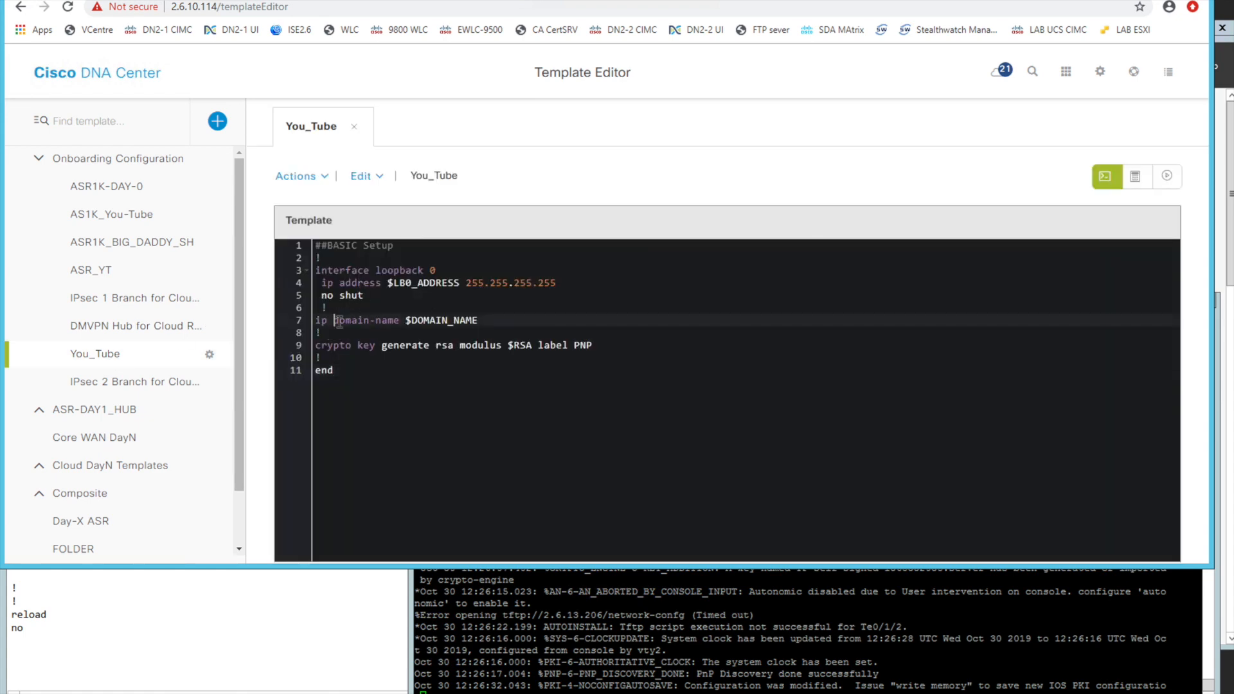
{"action": "type", "text": "b"}
{"action": "left_click", "coordinate": [392, 388]}
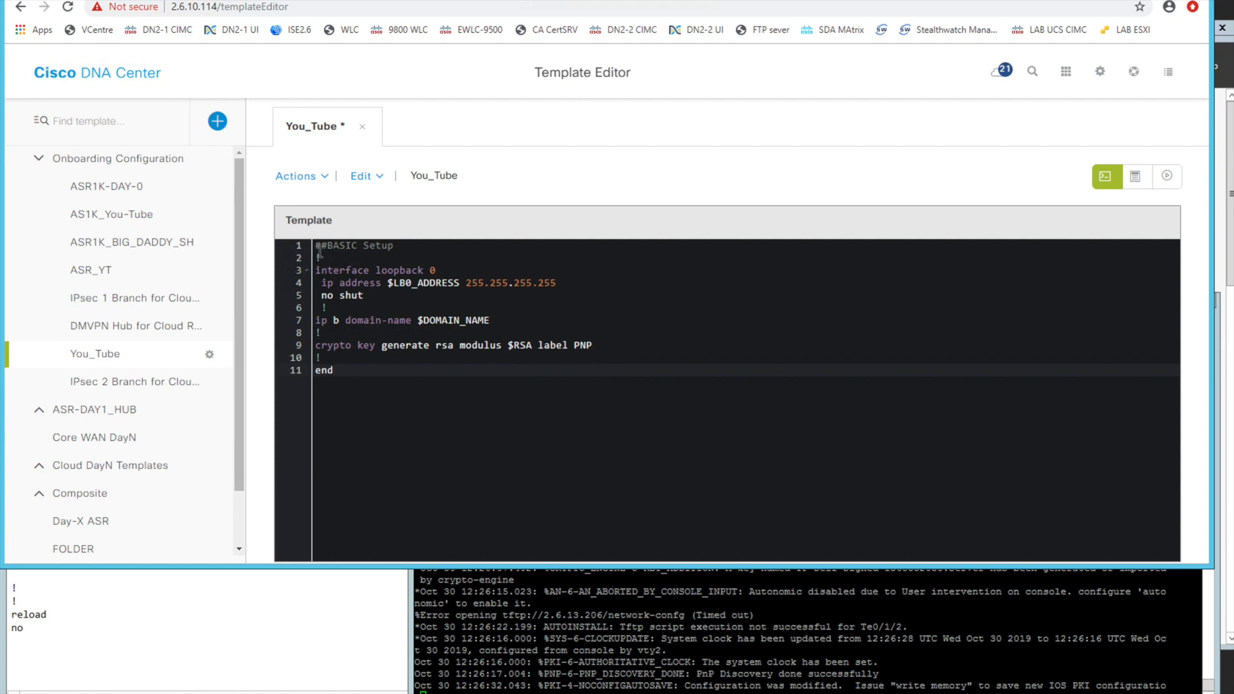
Highlight the template's loopback and domain-name lines, and remove the stray "b" from the ip domain-name command
{"action": "left_click_drag", "start_coordinate": [328, 254], "coordinate": [472, 267]}
{"action": "left_click_drag", "start_coordinate": [582, 283], "coordinate": [315, 304]}
{"action": "left_click_drag", "start_coordinate": [490, 320], "coordinate": [316, 320]}
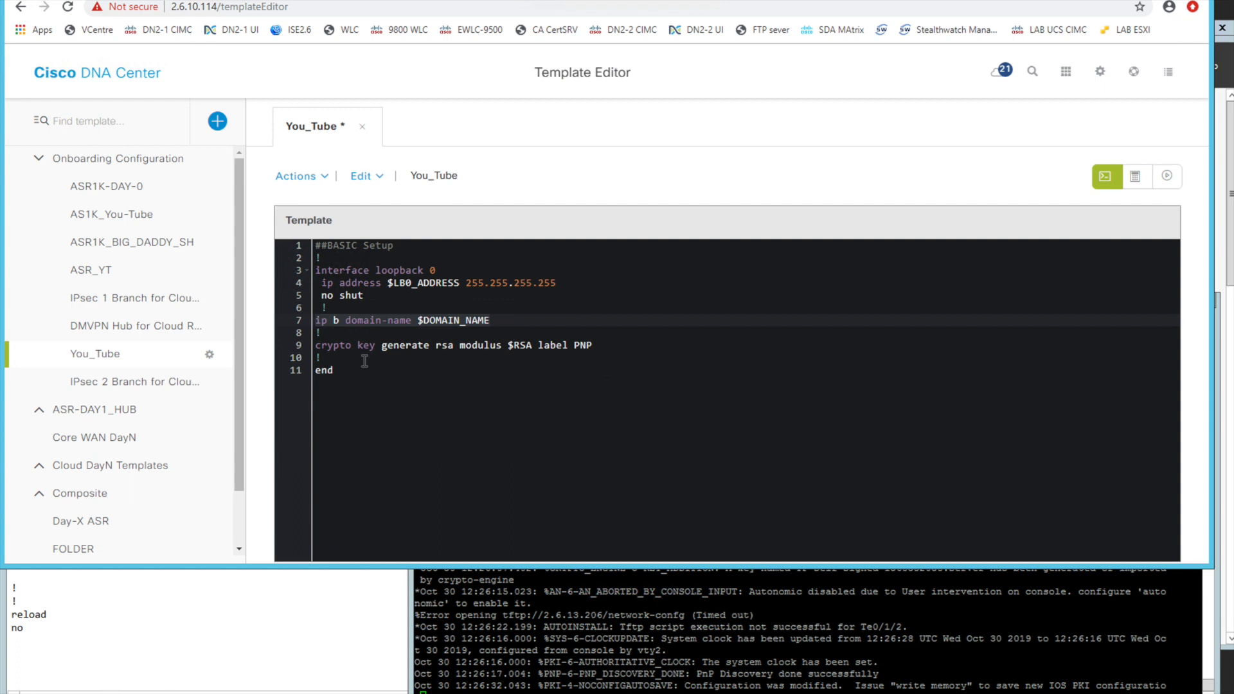
{"action": "left_click", "coordinate": [365, 358]}
{"action": "left_click", "coordinate": [339, 320]}
{"action": "key", "text": "BackSpace"}
{"action": "key", "text": "BackSpace"}
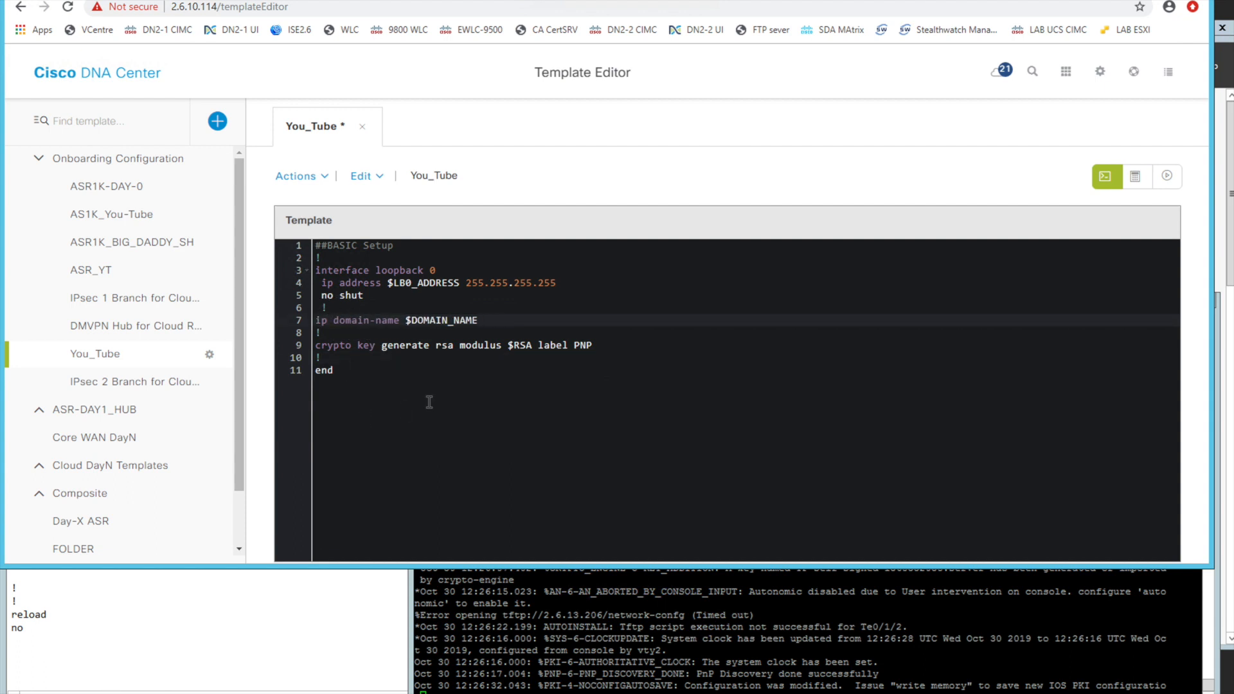
Highlight the whole You_Tube template, open its simulation view and save the template when required
{"action": "left_click_drag", "start_coordinate": [333, 370], "coordinate": [315, 252]}
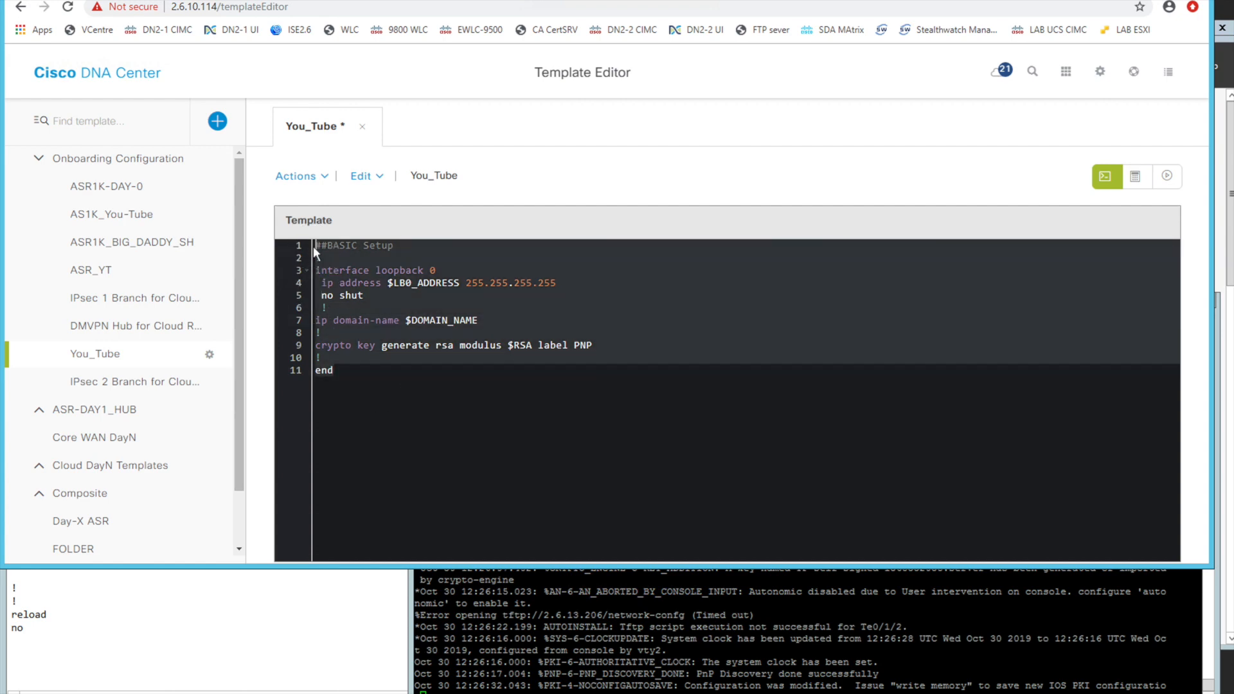
{"action": "left_click", "coordinate": [1165, 184]}
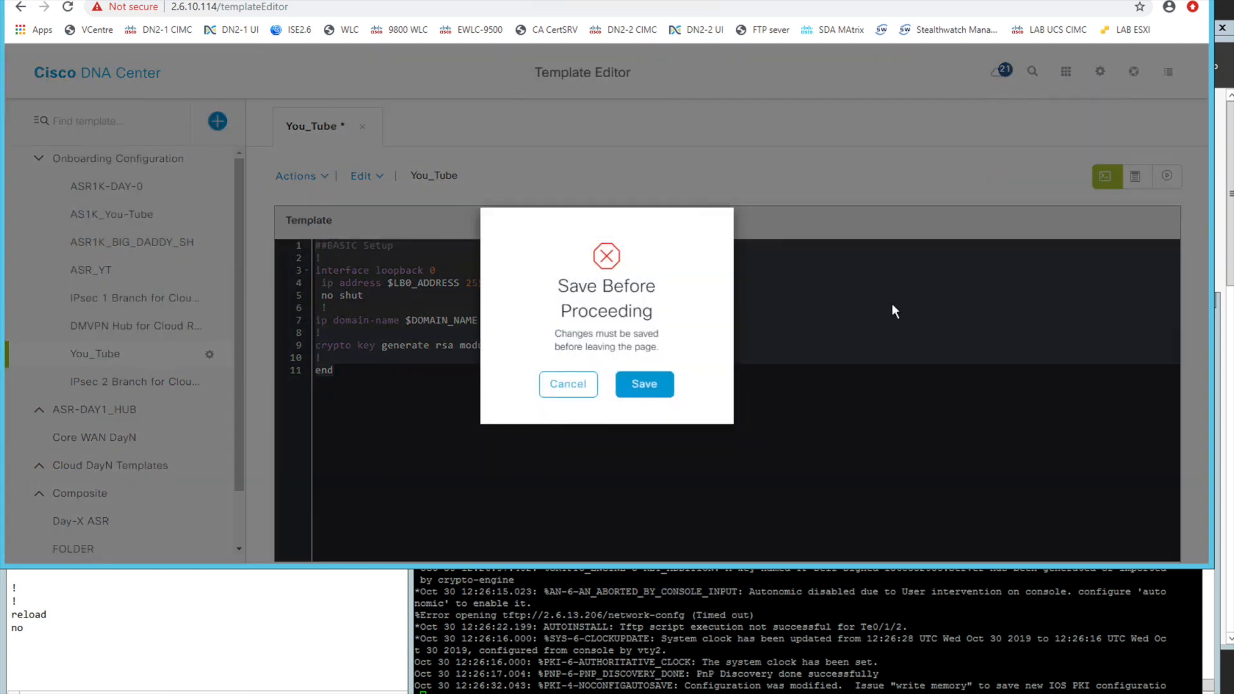
{"action": "left_click", "coordinate": [638, 385]}
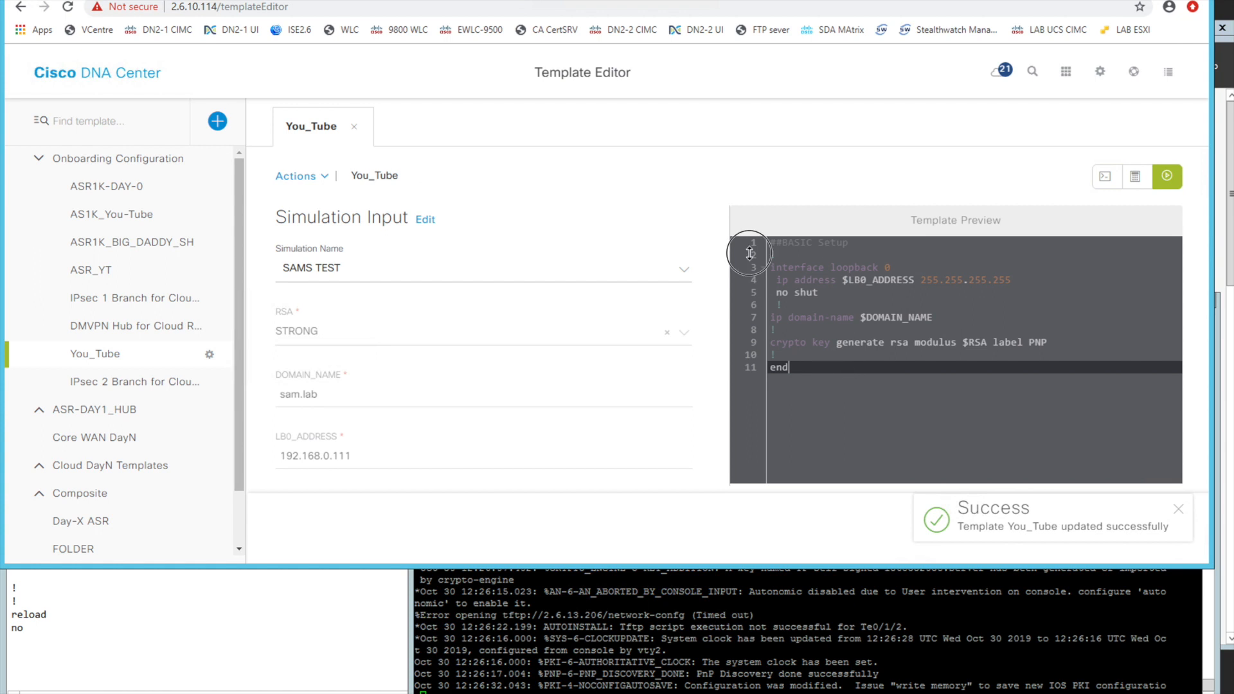
Look over the simulation's template preview, and return to the Plug and Play claim to highlight the router's assigned You_Tube template
{"action": "left_click_drag", "start_coordinate": [750, 254], "coordinate": [751, 244]}
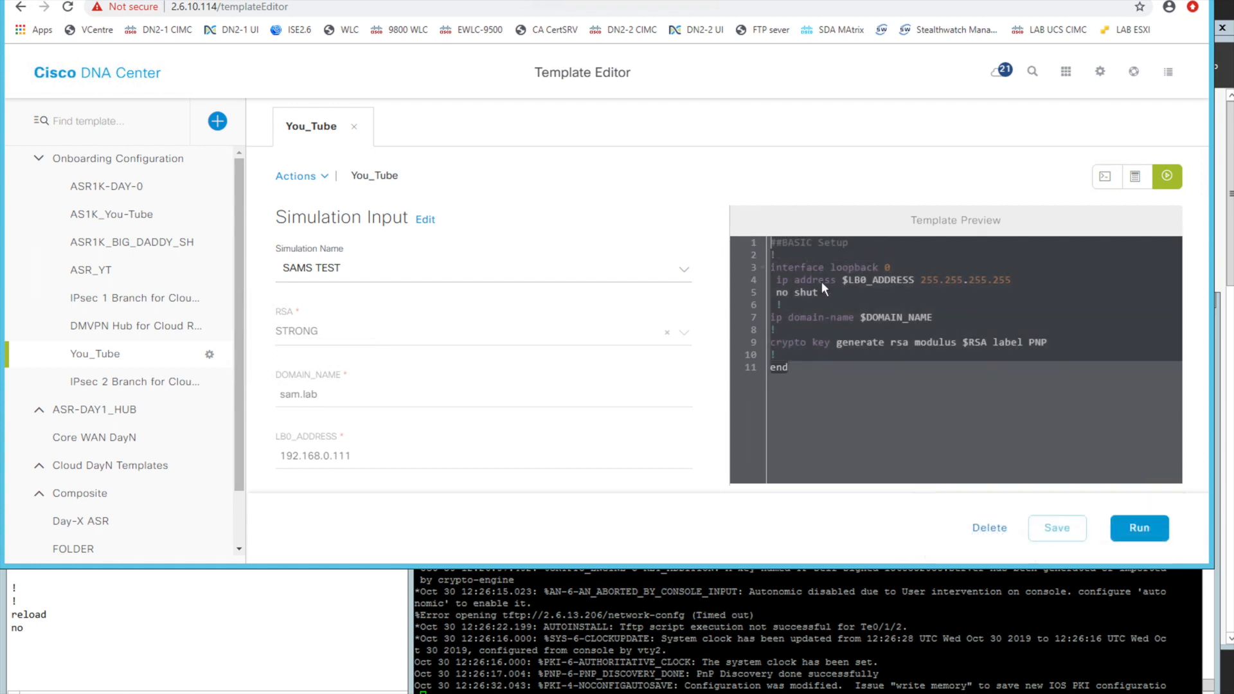
{"action": "left_click", "coordinate": [855, 319]}
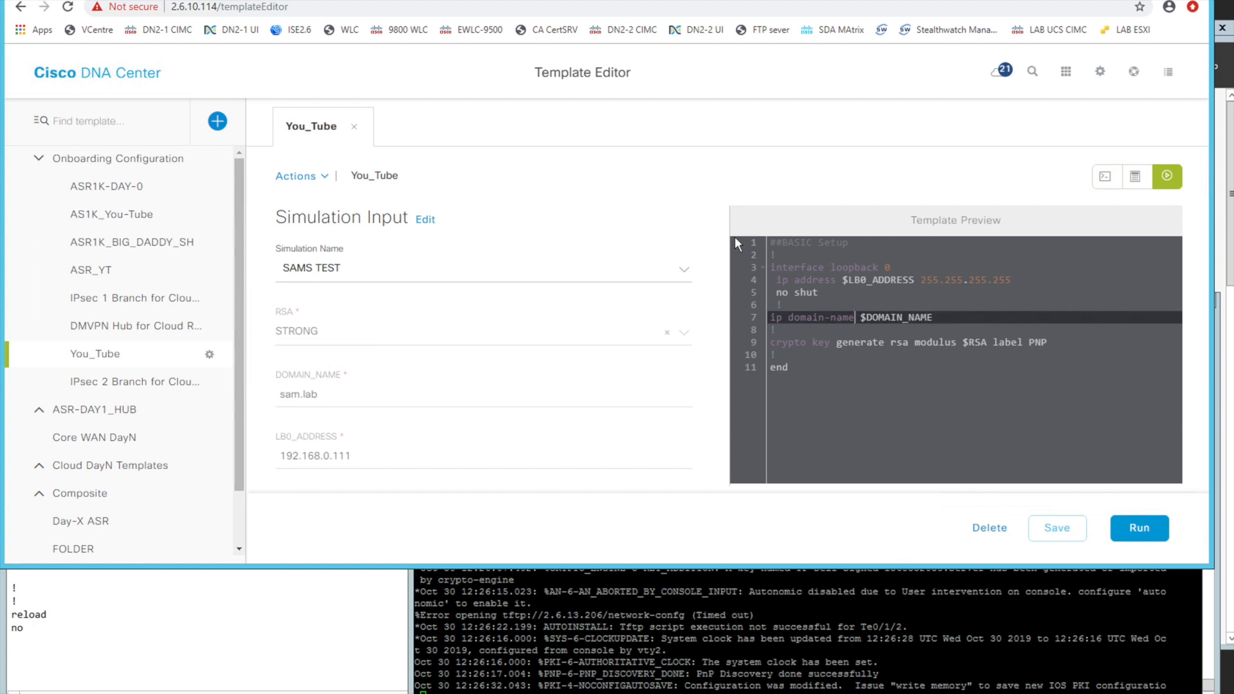
{"action": "left_click", "coordinate": [852, 432]}
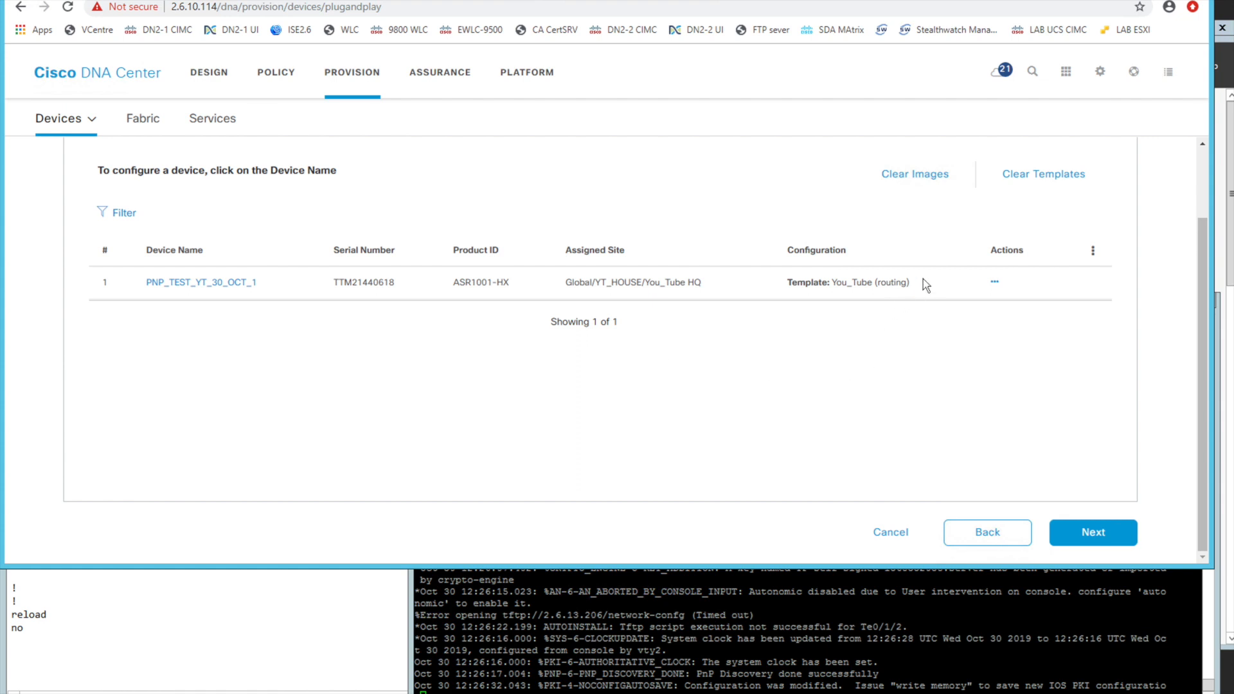
{"action": "left_click_drag", "start_coordinate": [924, 283], "coordinate": [746, 281]}
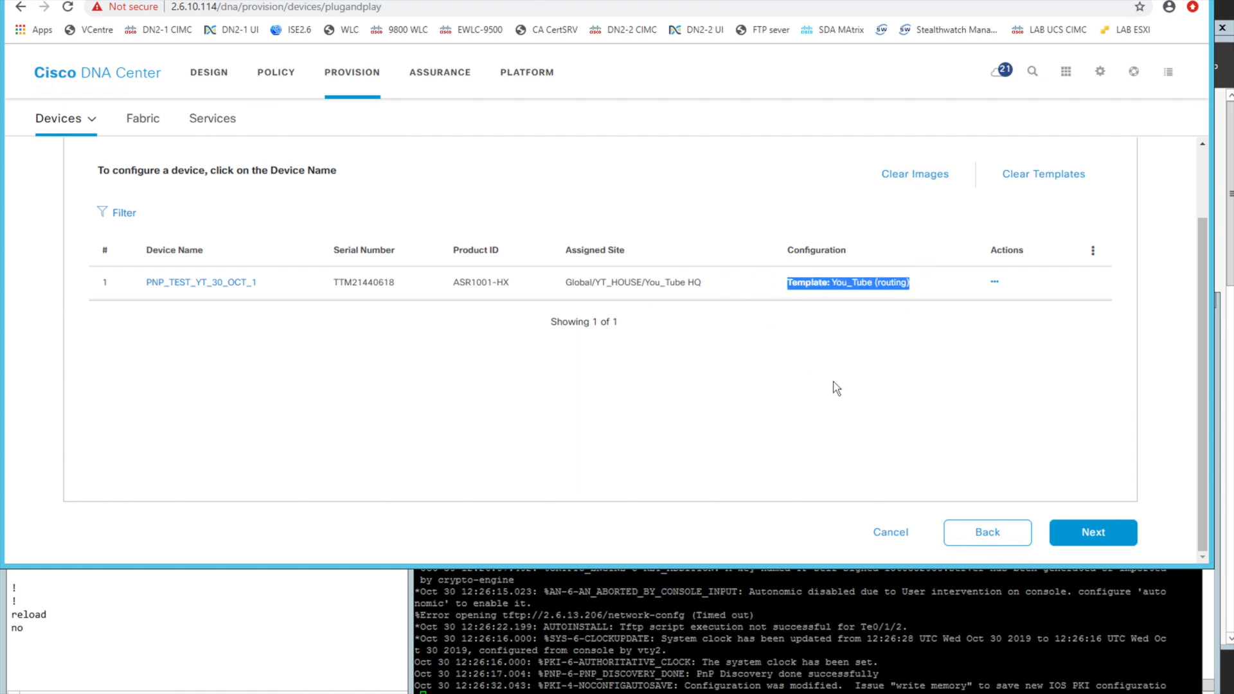
Continue the claim to the provisioning parameters and select device PNP_TEST_YT_30_OCT_1 under the You_Tube template
{"action": "double_click", "coordinate": [888, 284]}
{"action": "left_click", "coordinate": [1016, 453]}
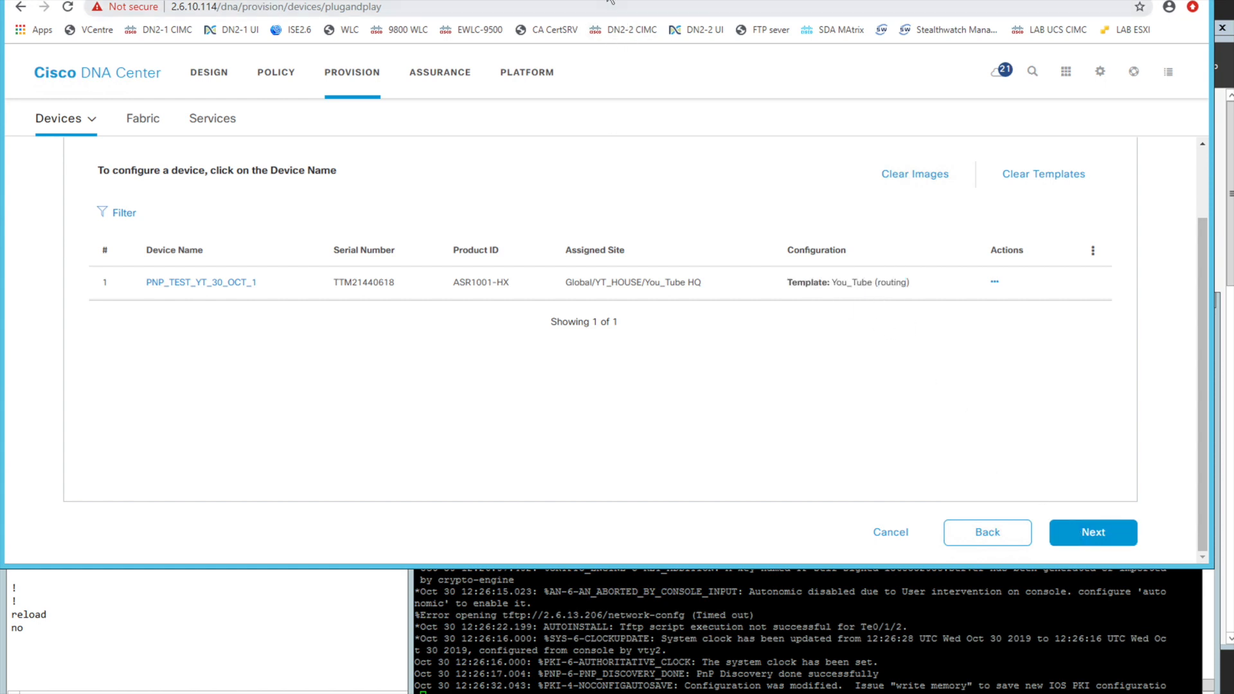
{"action": "left_click", "coordinate": [1100, 534]}
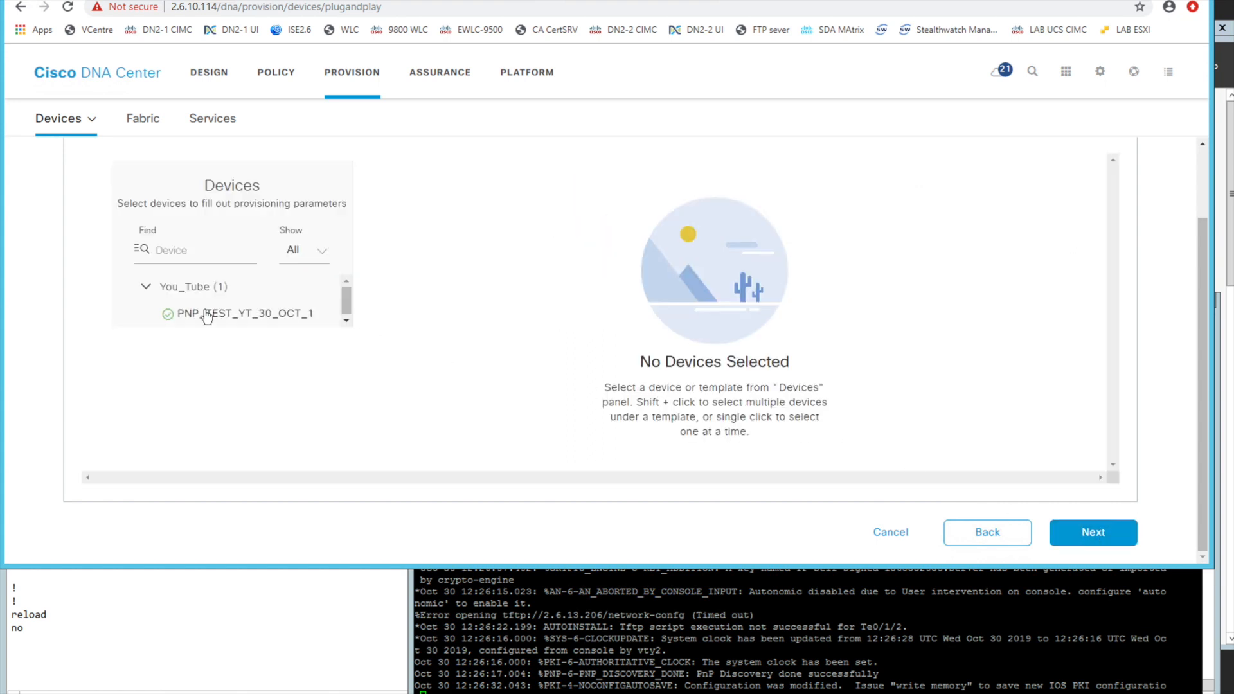
{"action": "left_click", "coordinate": [207, 315]}
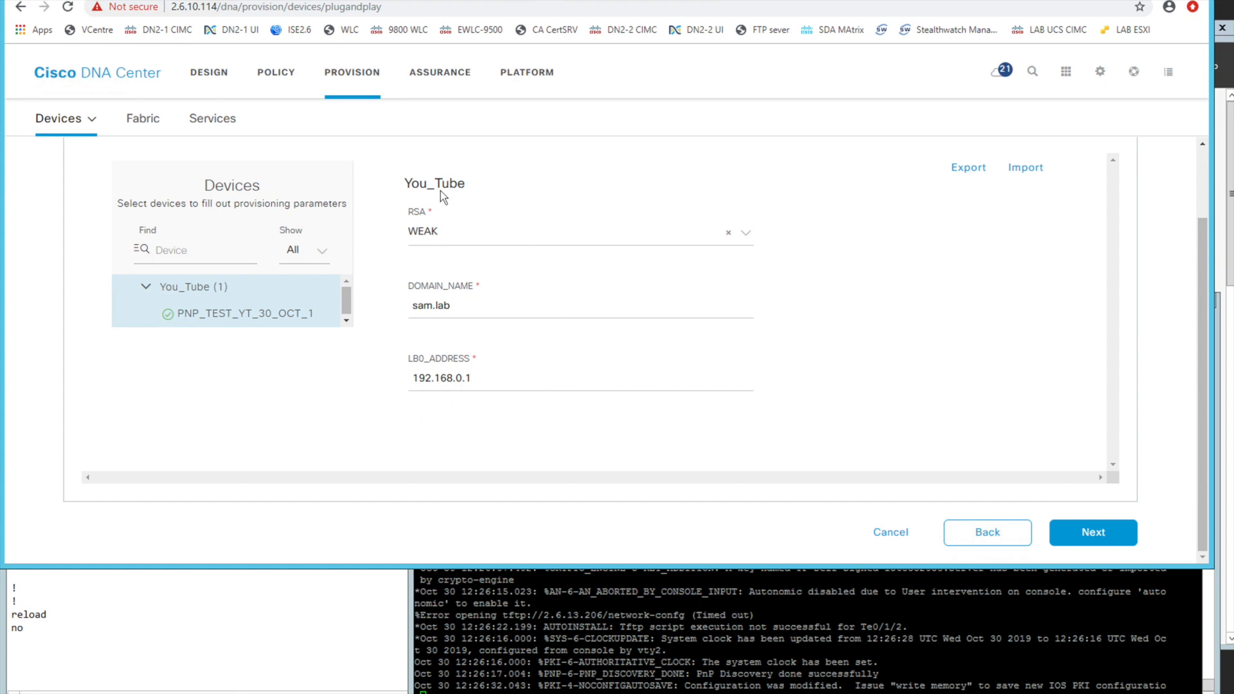
Set the router's parameters to RSA STRONG, DOMAIN_NAME Cat.dog and LB0_ADDRESS 192.168.0.11, and continue to the claim summary
{"action": "left_click", "coordinate": [496, 380]}
{"action": "type", "text": "1"}
{"action": "left_click", "coordinate": [481, 236]}
{"action": "left_click", "coordinate": [445, 259]}
{"action": "left_click", "coordinate": [448, 305]}
{"action": "left_click_drag", "start_coordinate": [448, 304], "coordinate": [395, 311]}
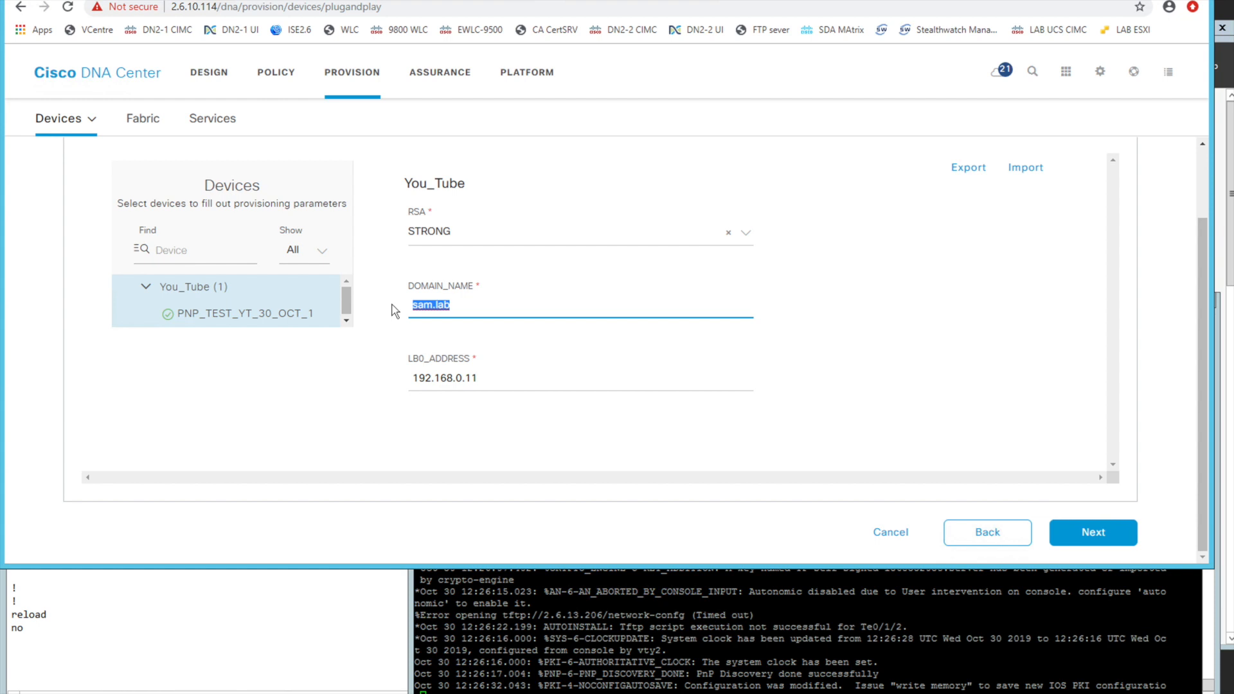
{"action": "type", "text": "Cat.dog"}
{"action": "left_click", "coordinate": [662, 443]}
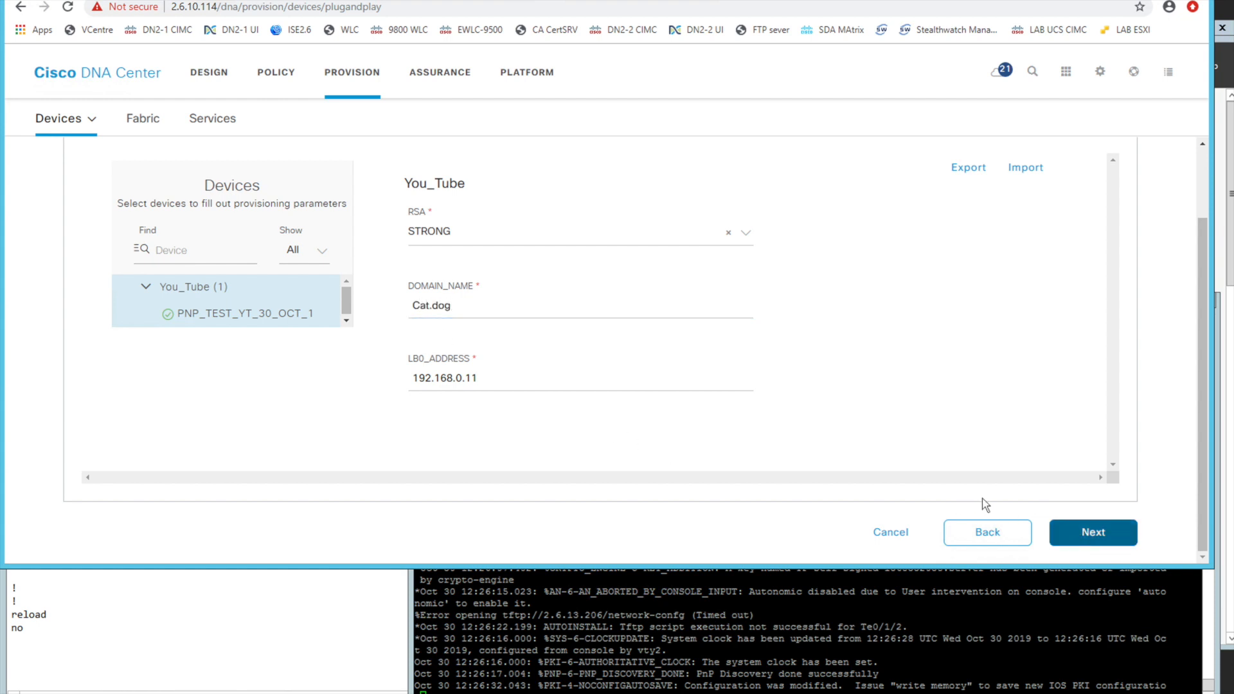
{"action": "left_click", "coordinate": [1071, 533]}
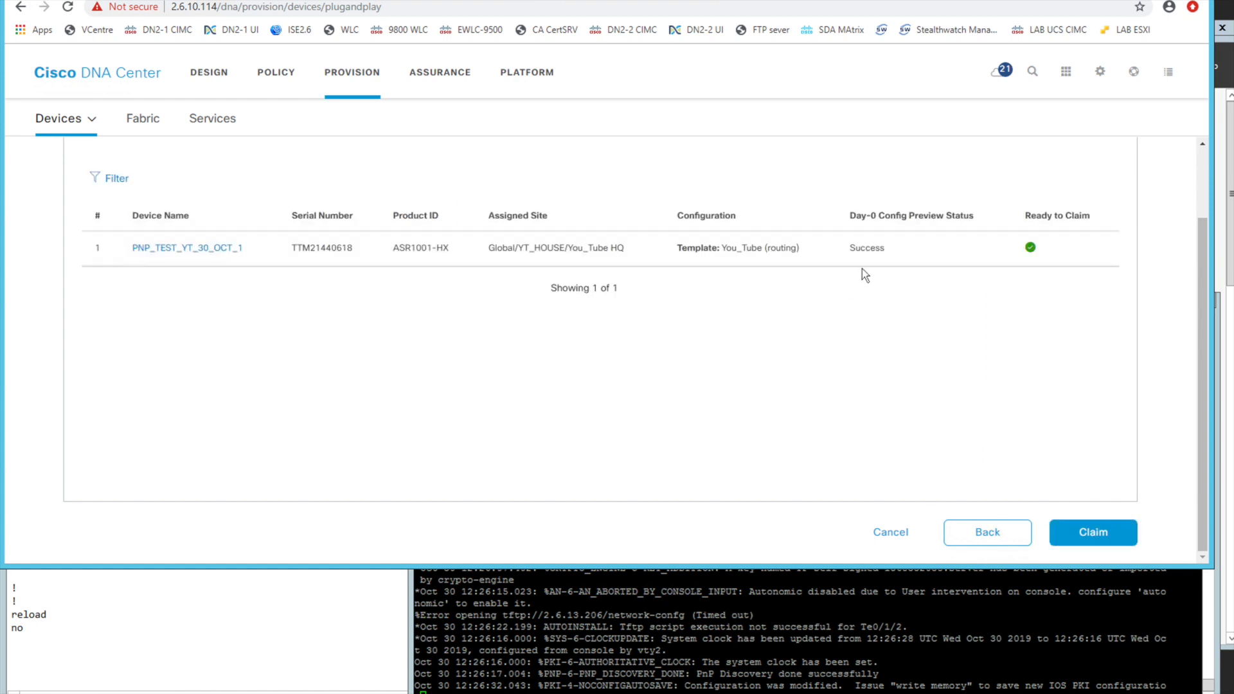
Open the summary of PNP_TEST_YT_30_OCT_1 and examine its Template CLI Preview and Day-0 Configuration Preview
{"action": "left_click", "coordinate": [193, 250]}
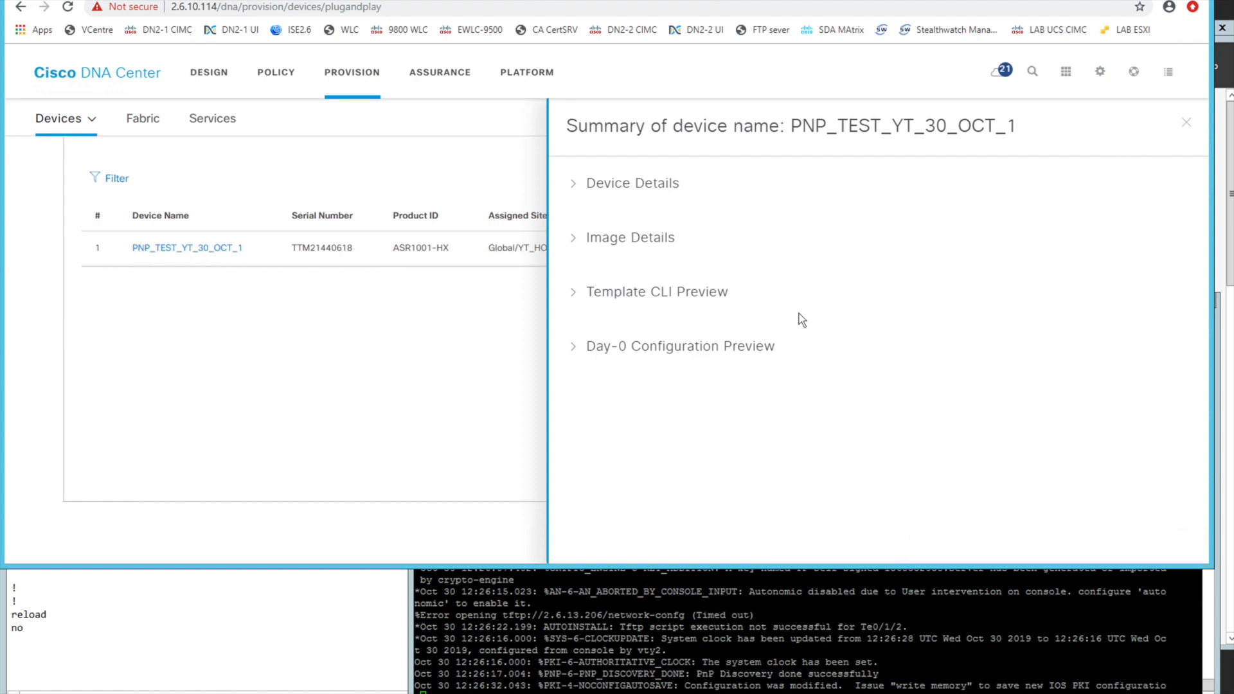
{"action": "left_click", "coordinate": [586, 299]}
{"action": "left_click_drag", "start_coordinate": [637, 320], "coordinate": [669, 444]}
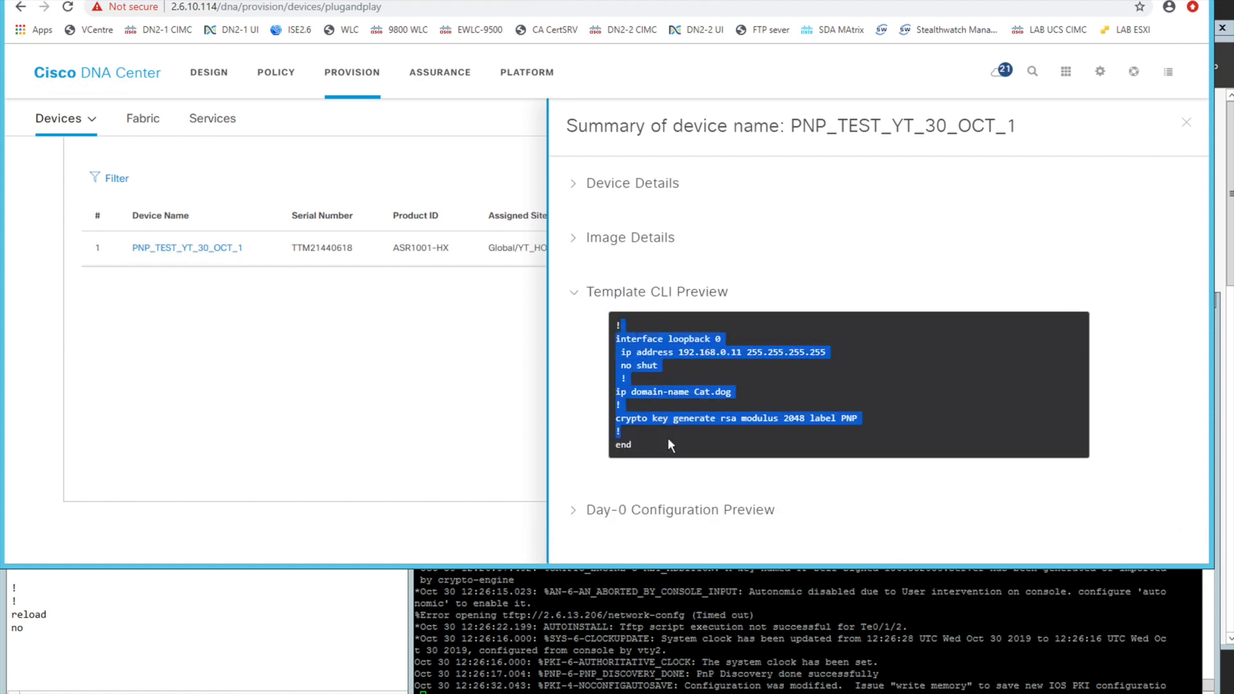
{"action": "left_click", "coordinate": [598, 514]}
{"action": "scroll", "coordinate": [719, 416], "scroll_direction": "down", "scroll_amount": 3}
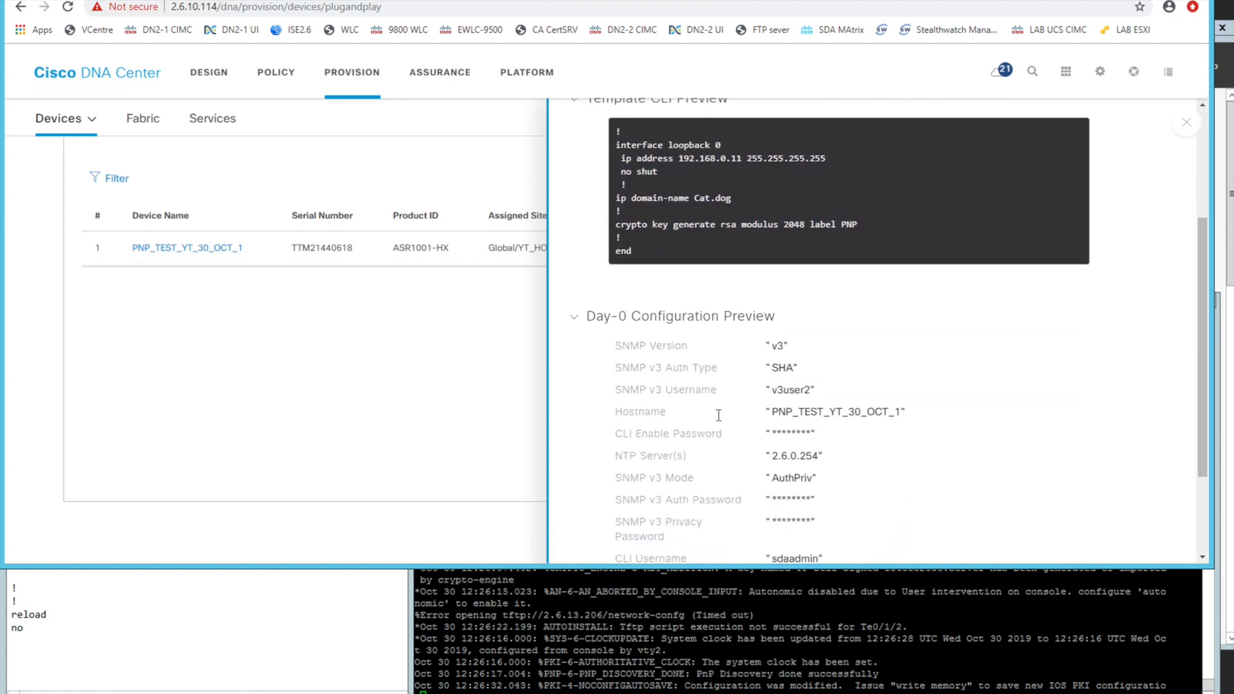
{"action": "scroll", "coordinate": [719, 416], "scroll_direction": "down", "scroll_amount": 2}
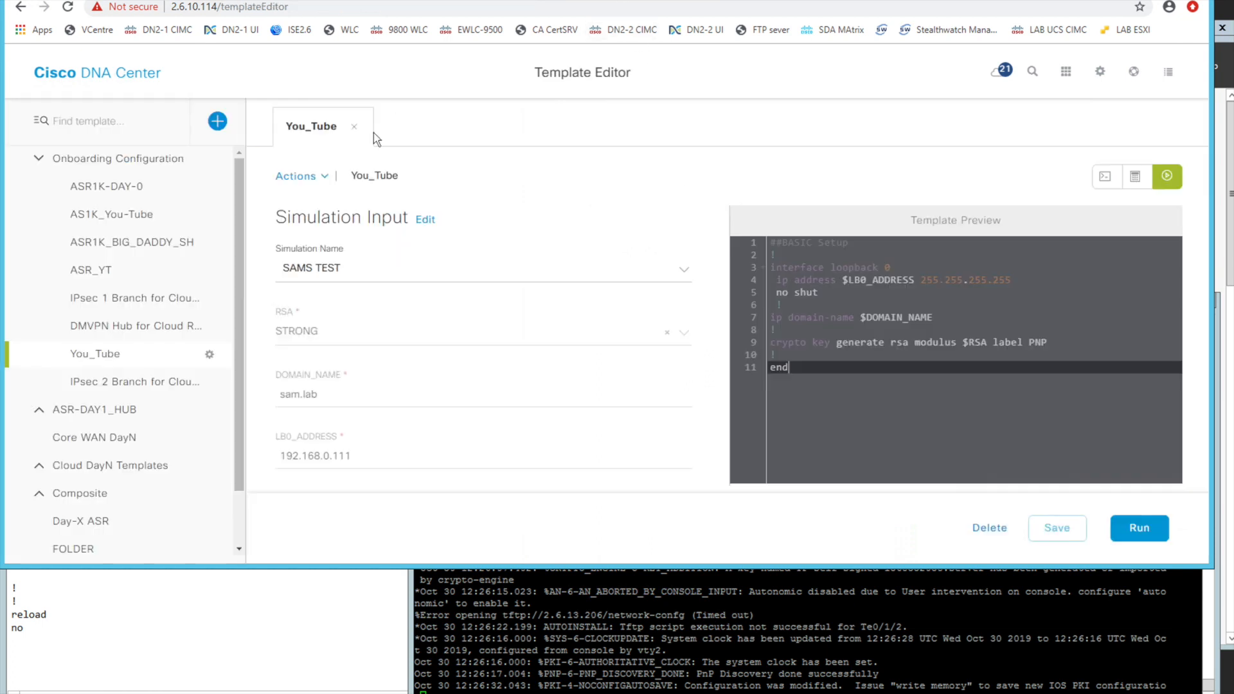
Leave the Template Editor for the Provision device inventory and view the actions available for devices
{"action": "left_click", "coordinate": [103, 75]}
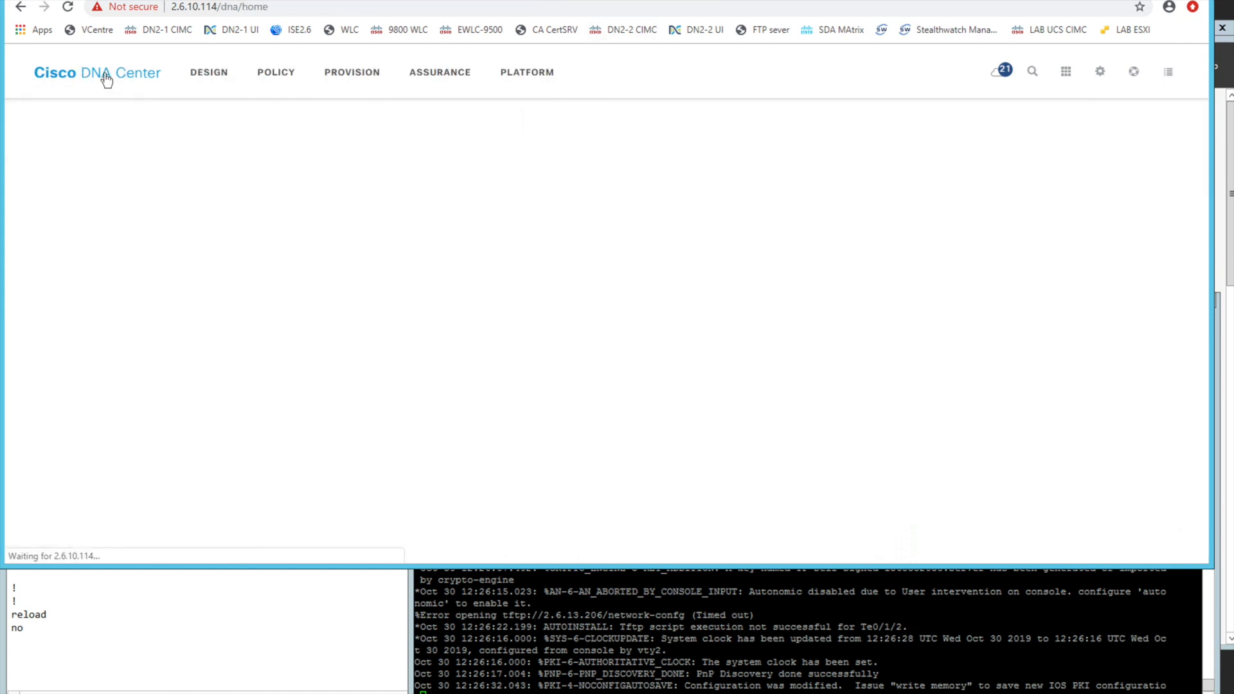
{"action": "left_click", "coordinate": [323, 76]}
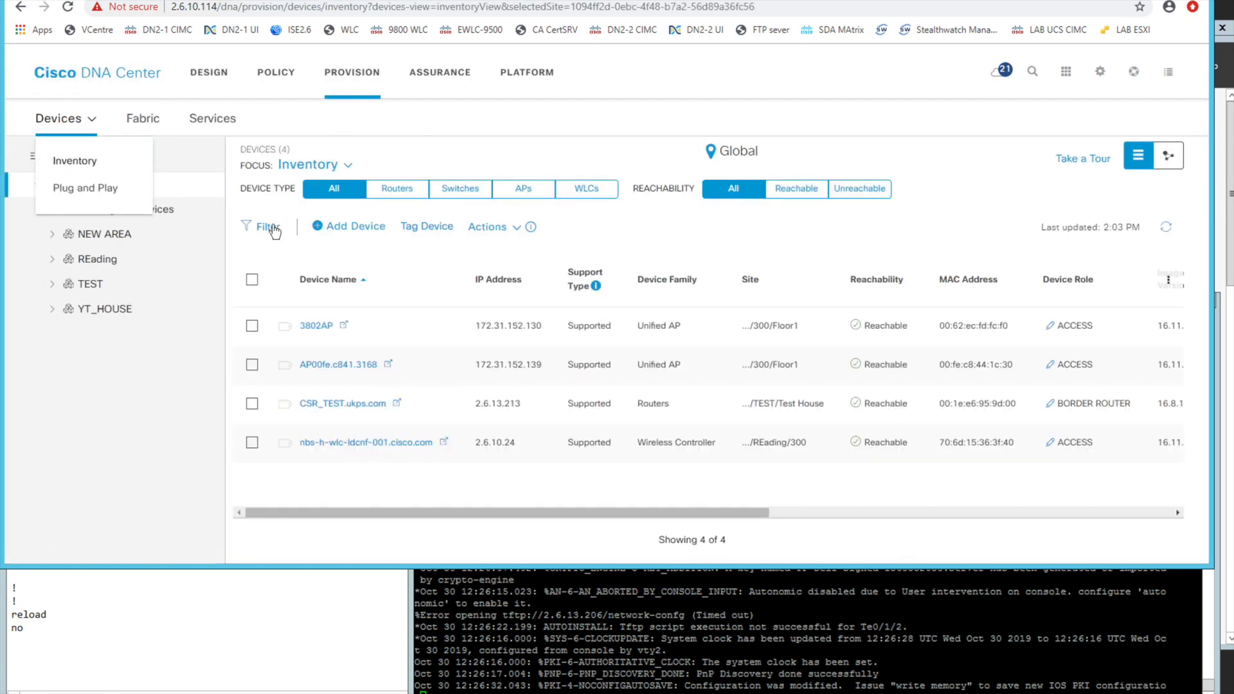
{"action": "left_click", "coordinate": [475, 230]}
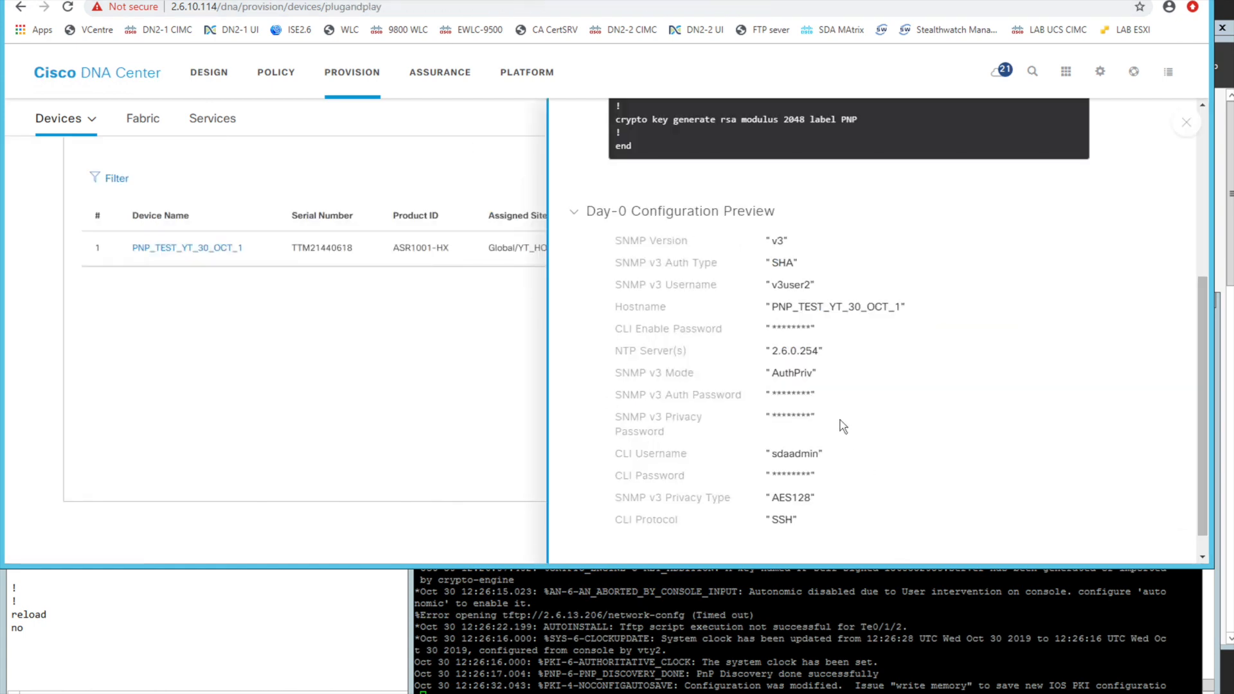
Finish reviewing the router's configuration summary, close it, and claim the device with confirmation
{"action": "scroll", "coordinate": [843, 427], "scroll_direction": "down", "scroll_amount": 1}
{"action": "scroll", "coordinate": [843, 426], "scroll_direction": "up", "scroll_amount": 4}
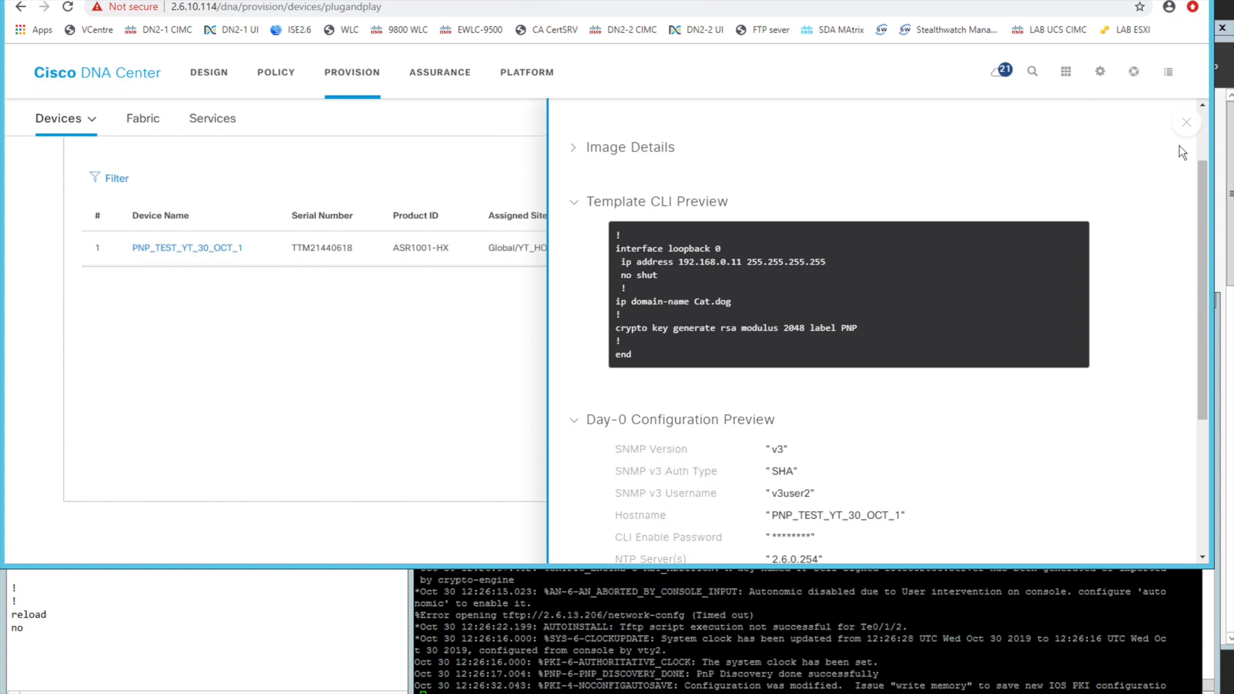
{"action": "left_click", "coordinate": [1186, 124]}
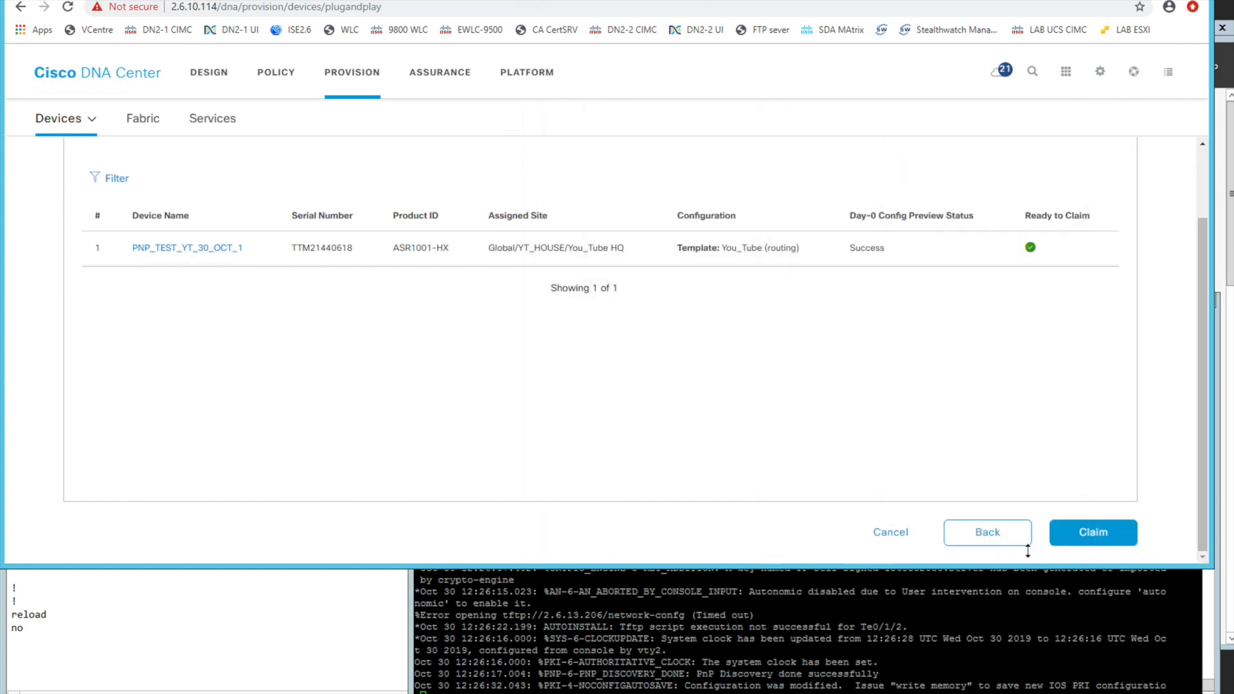
{"action": "left_click", "coordinate": [1085, 532]}
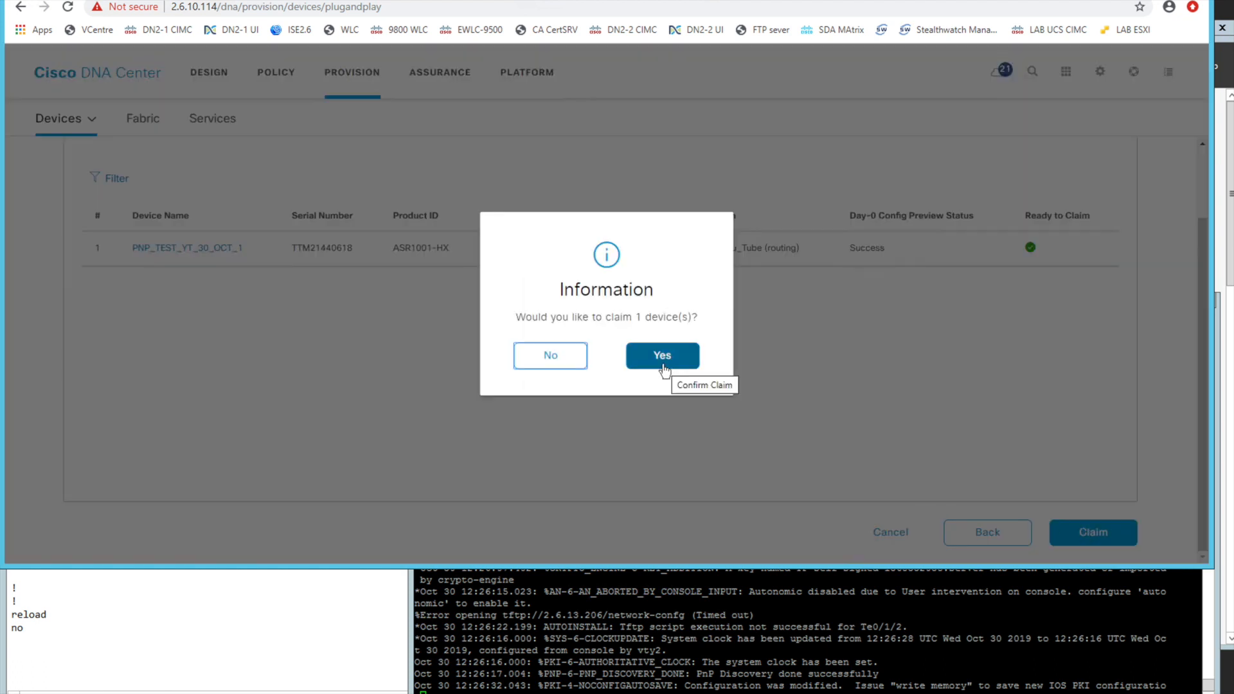
{"action": "left_click", "coordinate": [661, 358]}
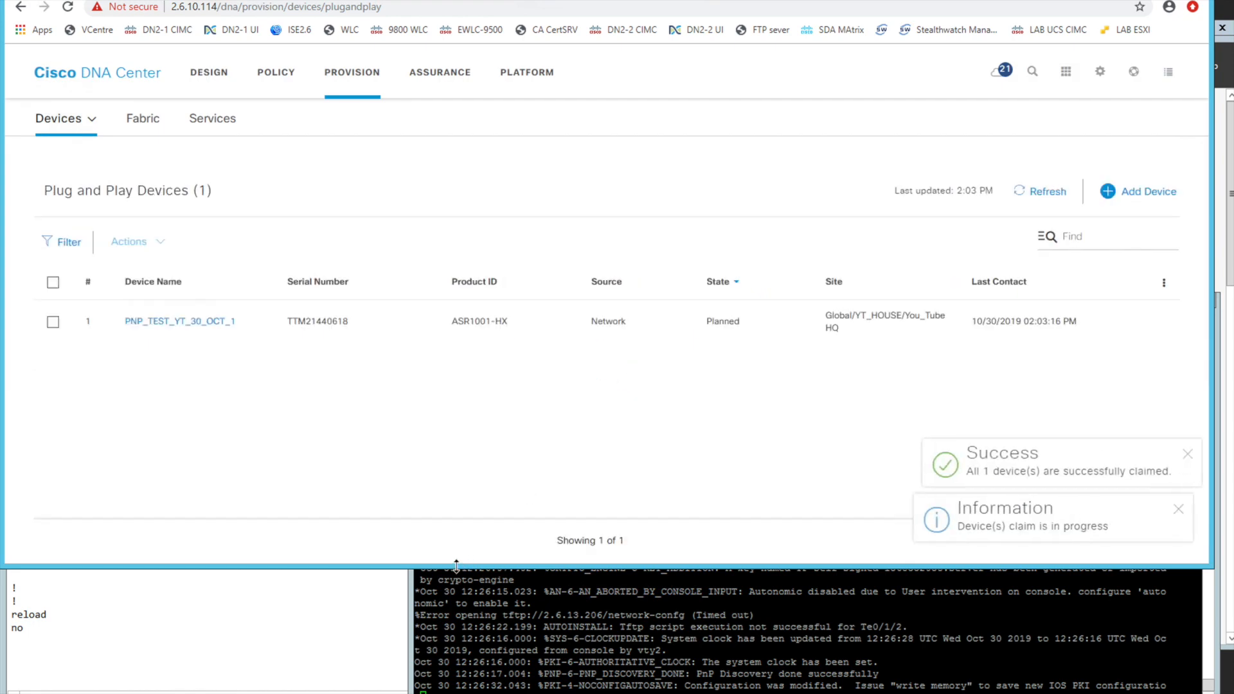
Shorten the browser window to uncover the console, dismiss the claim notifications and refresh the Plug and Play device list
{"action": "left_click_drag", "start_coordinate": [454, 567], "coordinate": [433, 396]}
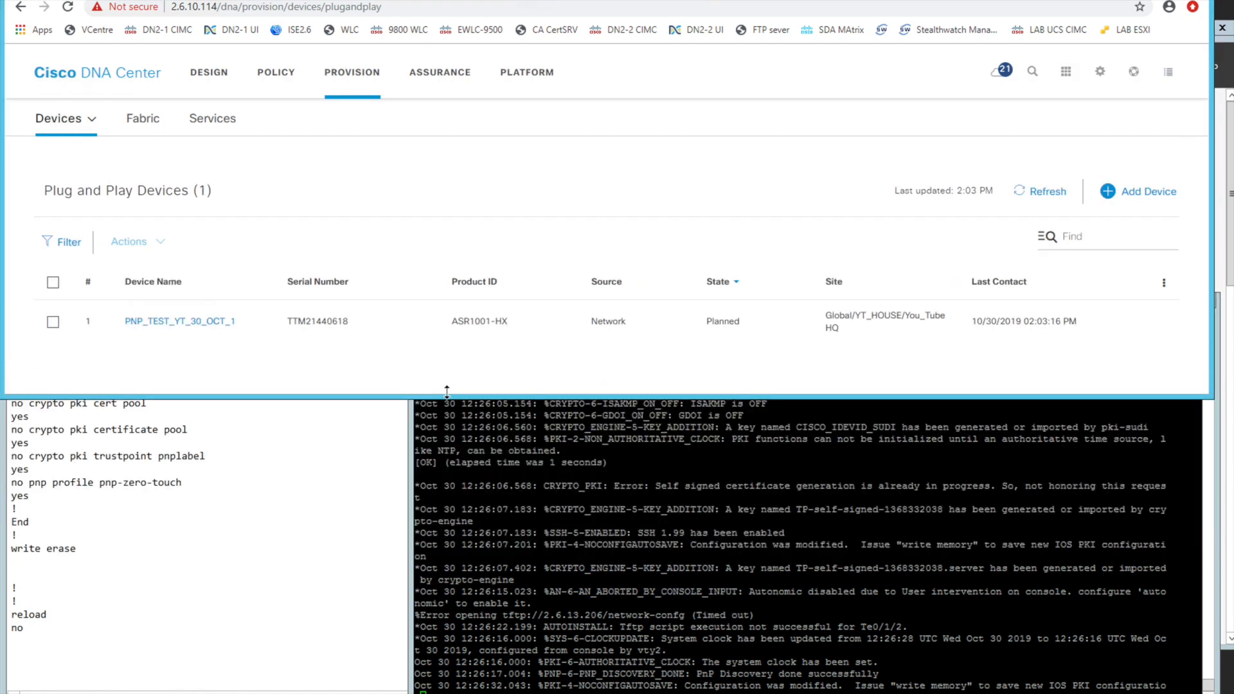
{"action": "left_click", "coordinate": [1180, 284]}
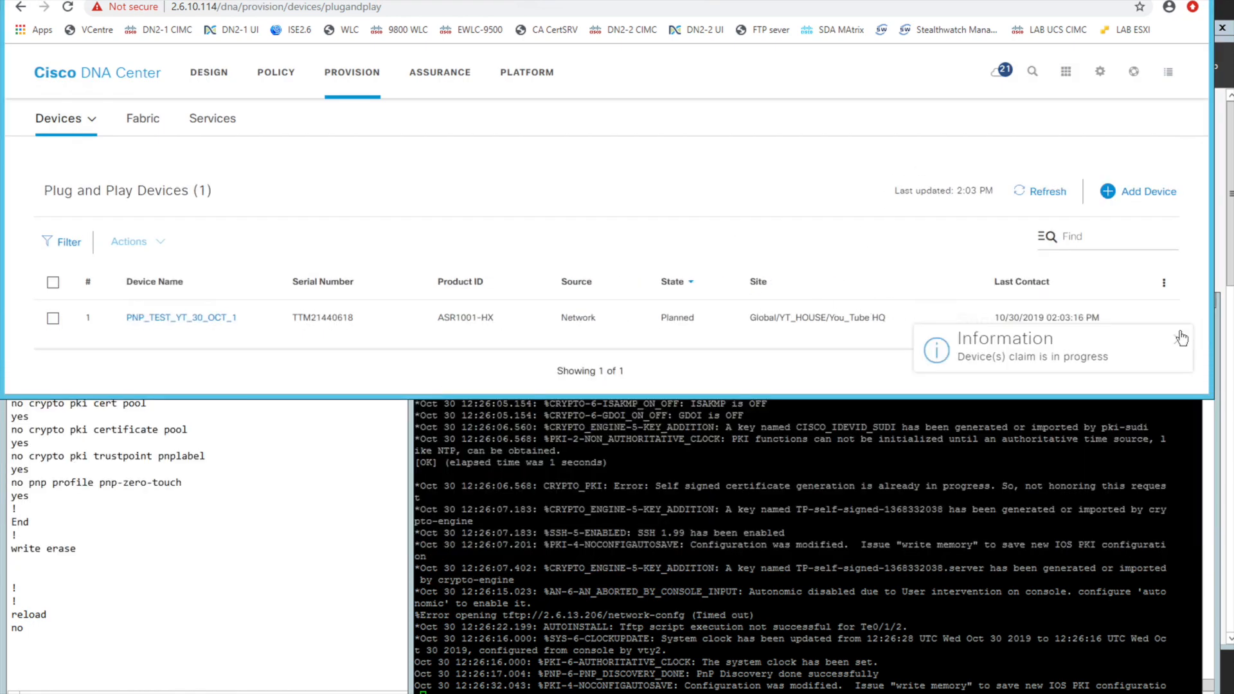
{"action": "left_click", "coordinate": [1180, 340]}
{"action": "left_click", "coordinate": [1054, 195]}
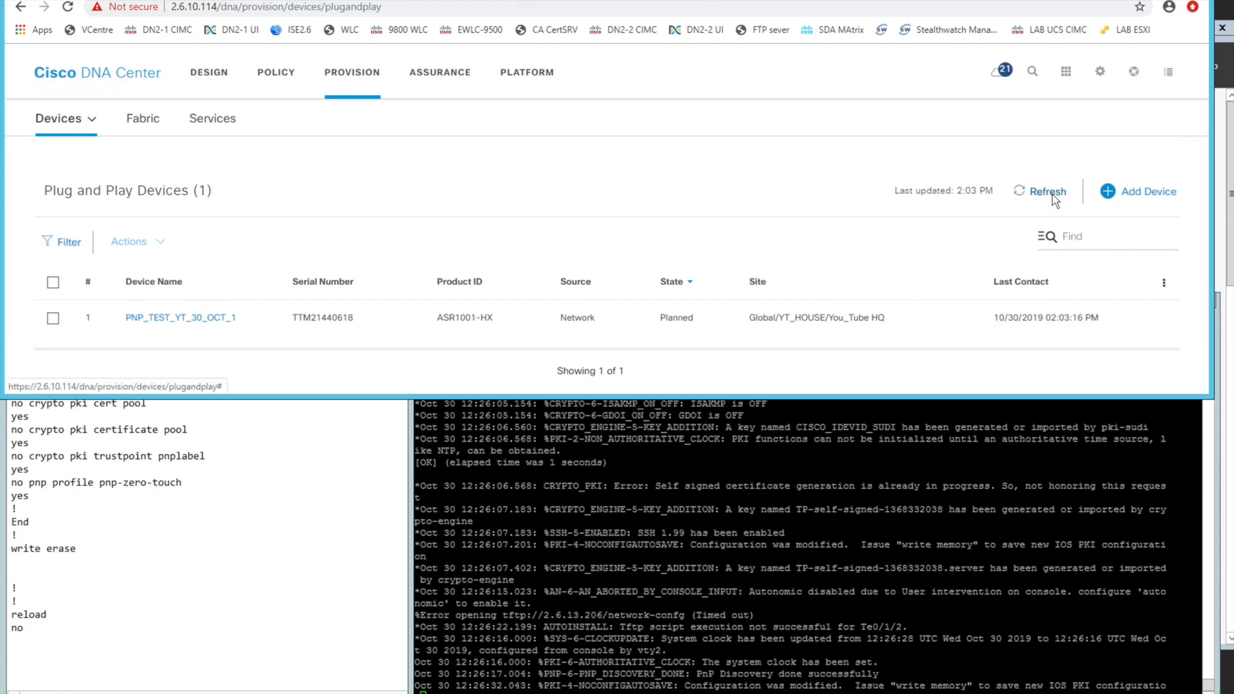
Bring the PuTTY console window forward and enlarge it beneath the Plug and Play device list
{"action": "left_click", "coordinate": [598, 550]}
{"action": "left_click_drag", "start_coordinate": [411, 473], "coordinate": [191, 473]}
{"action": "left_click_drag", "start_coordinate": [199, 299], "coordinate": [181, 341]}
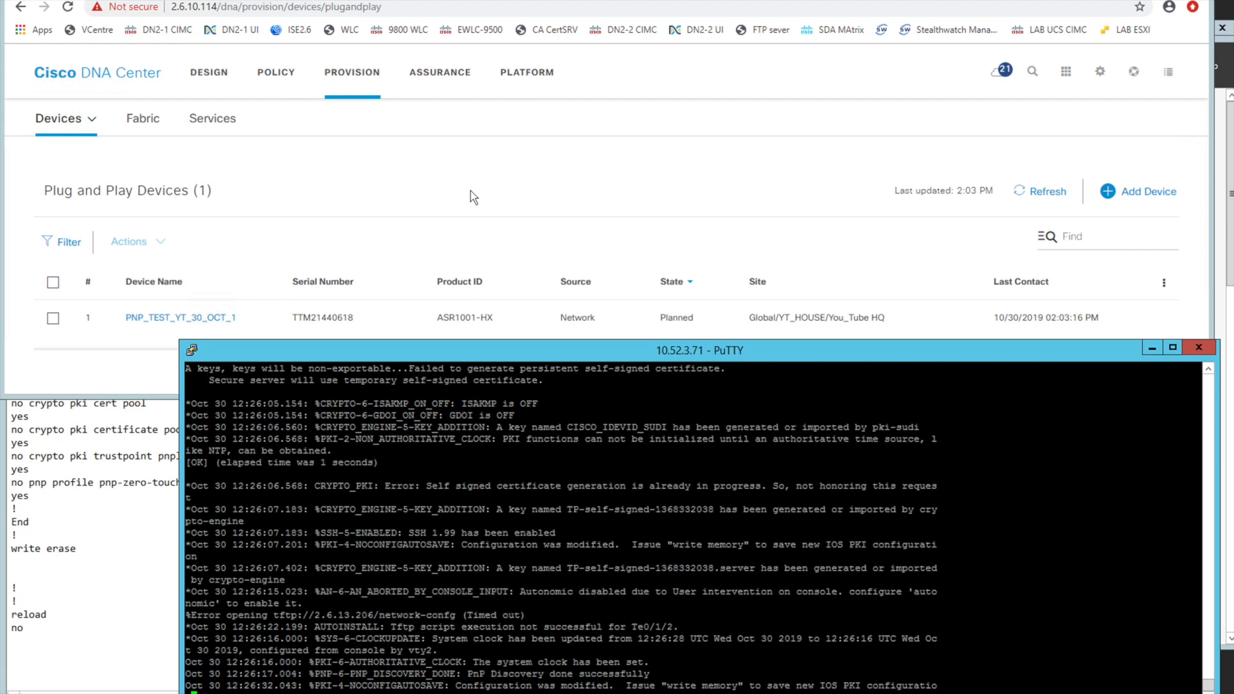
Follow the claimed router's onboarding by highlighting its state in the Plug and Play device list
{"action": "left_click_drag", "start_coordinate": [659, 319], "coordinate": [700, 320]}
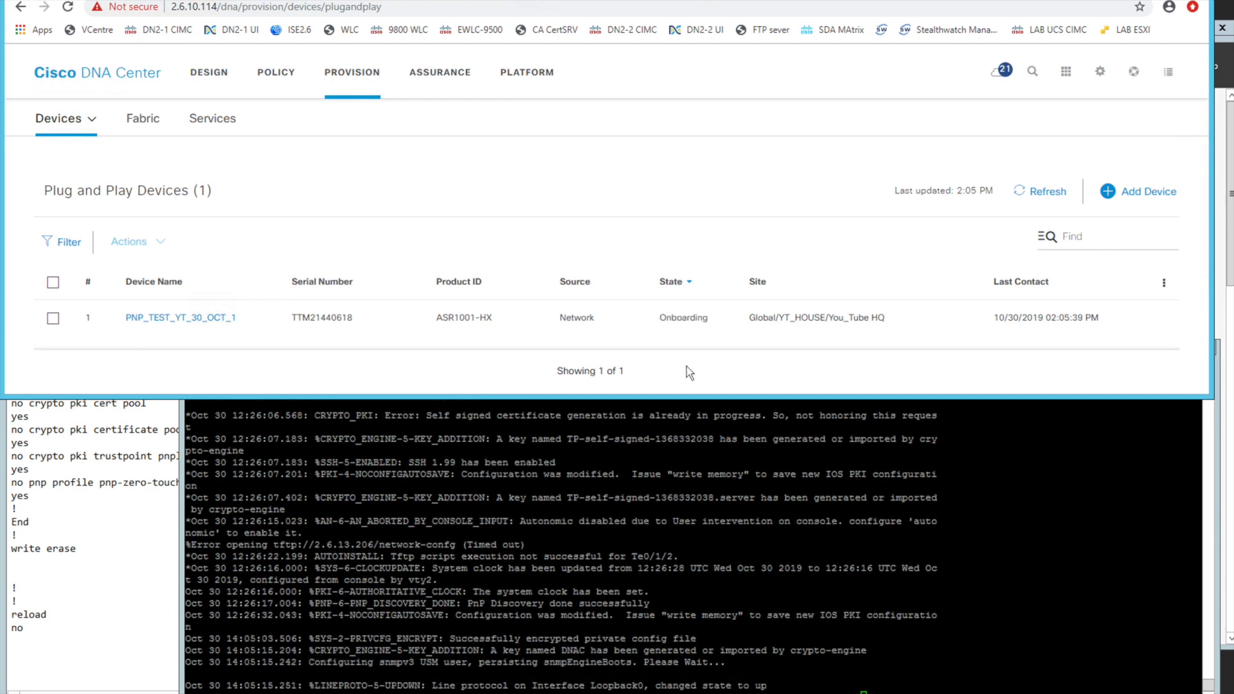
{"action": "double_click", "coordinate": [697, 318]}
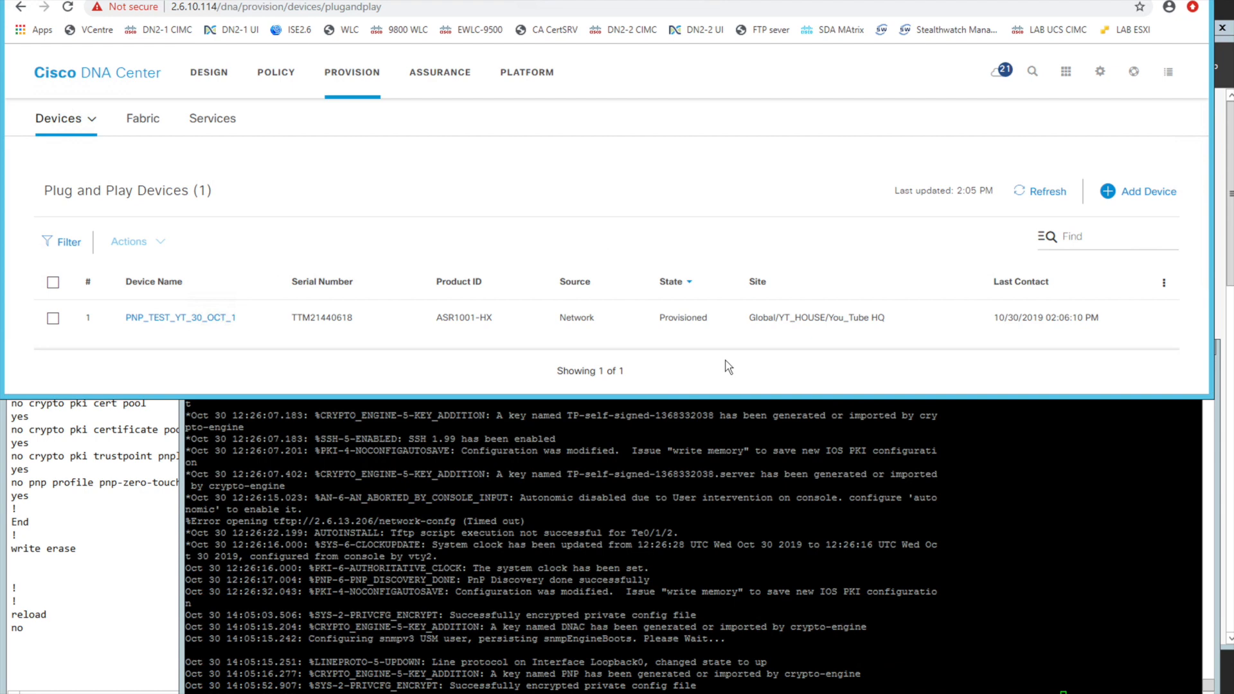
{"action": "double_click", "coordinate": [688, 318]}
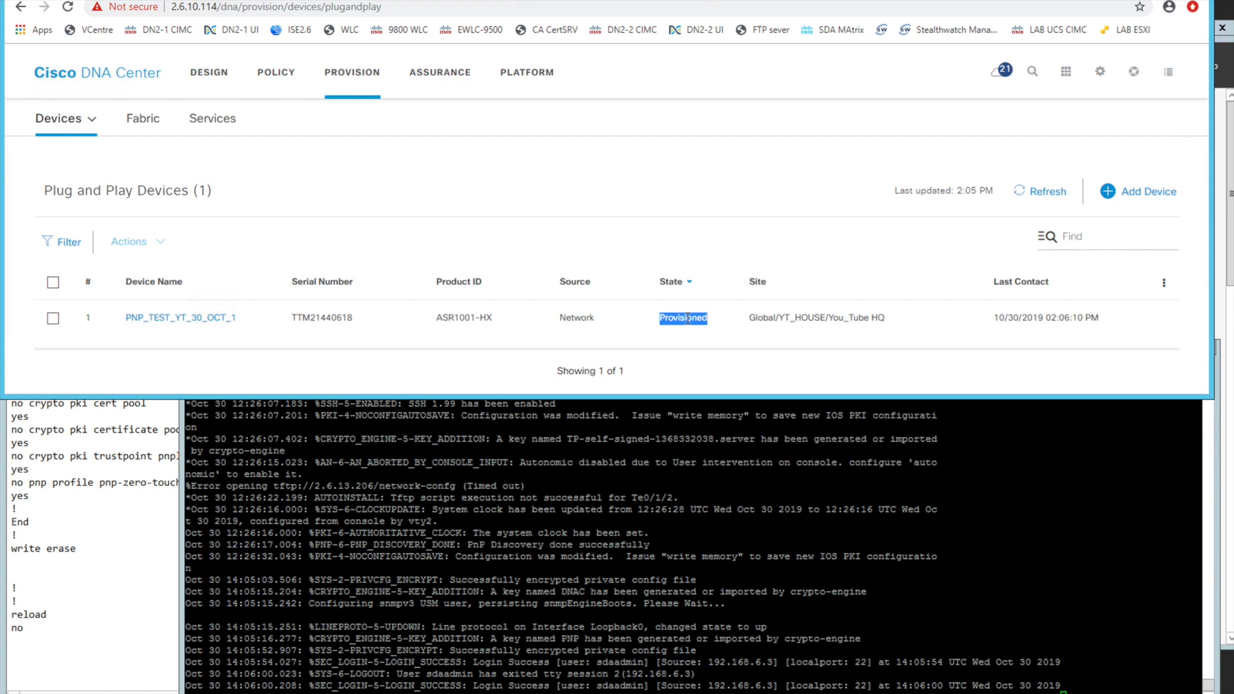
Examine the PuTTY console log, highlighting the Loopback0 line protocol message and the router's hostname prompt
{"action": "left_click", "coordinate": [538, 550]}
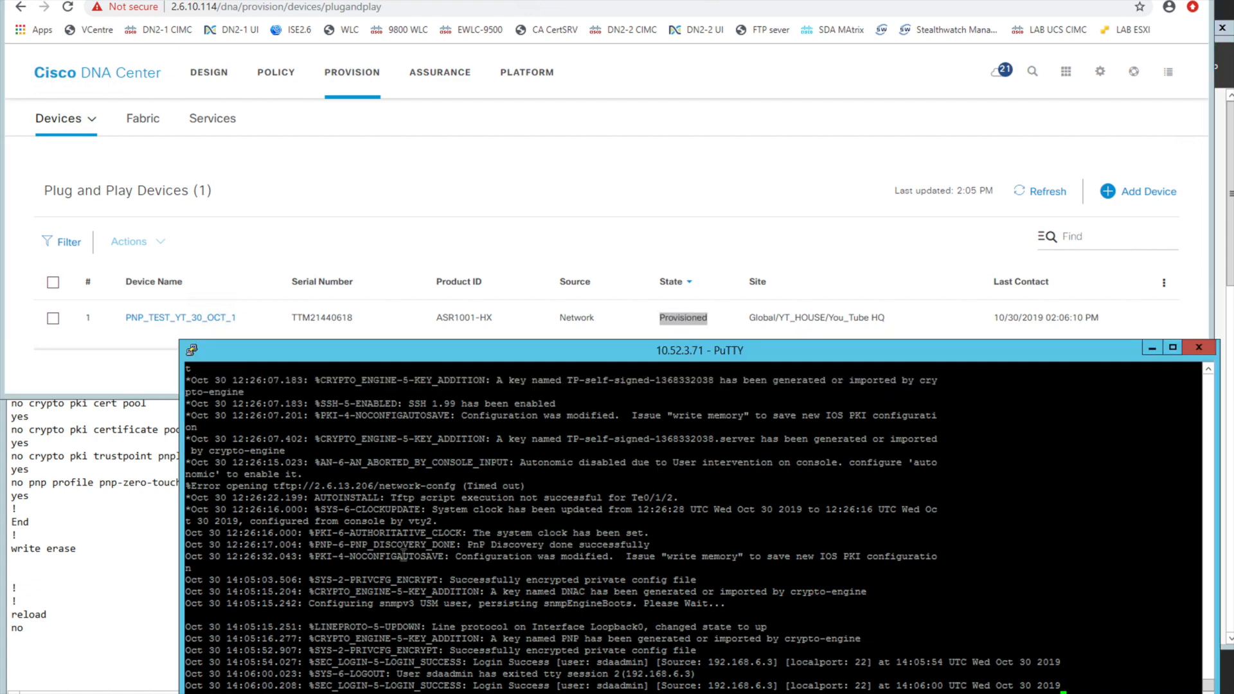
{"action": "mouse_move", "coordinate": [310, 616]}
{"action": "left_mouse_down"}
{"action": "mouse_move", "coordinate": [666, 646]}
{"action": "mouse_move", "coordinate": [737, 614]}
{"action": "mouse_move", "coordinate": [347, 592]}
{"action": "mouse_move", "coordinate": [314, 603]}
{"action": "left_mouse_up"}
{"action": "left_click", "coordinate": [768, 606]}
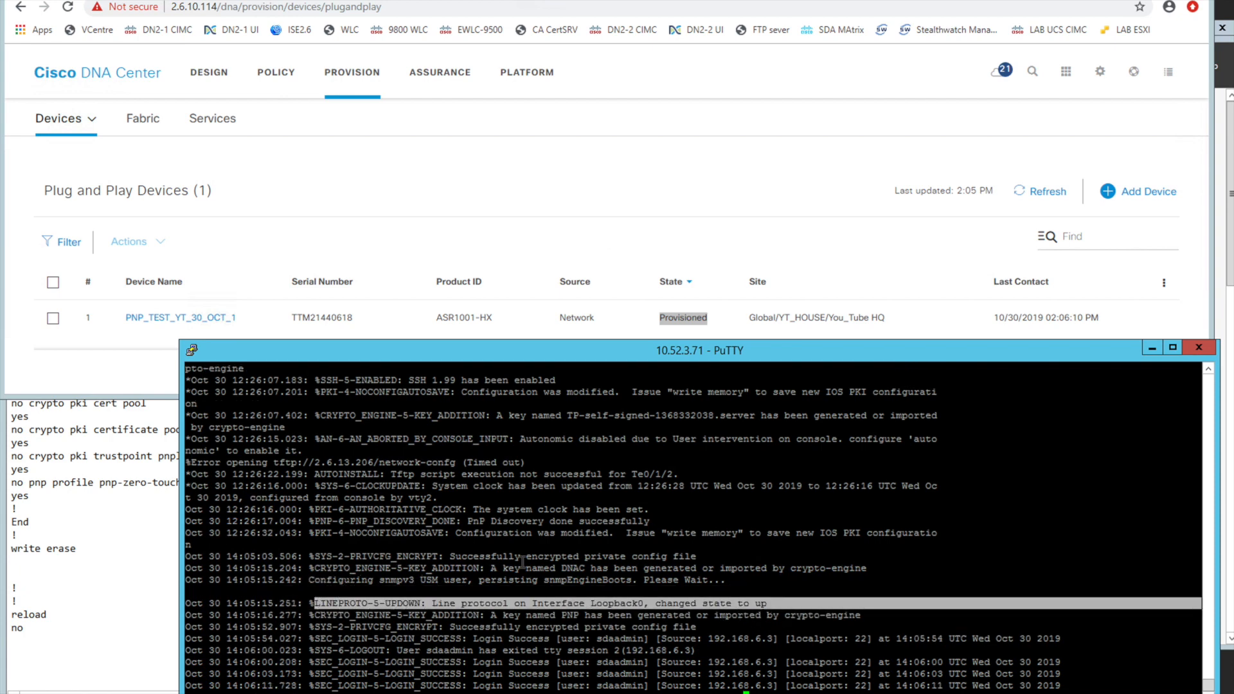
{"action": "left_click", "coordinate": [523, 563]}
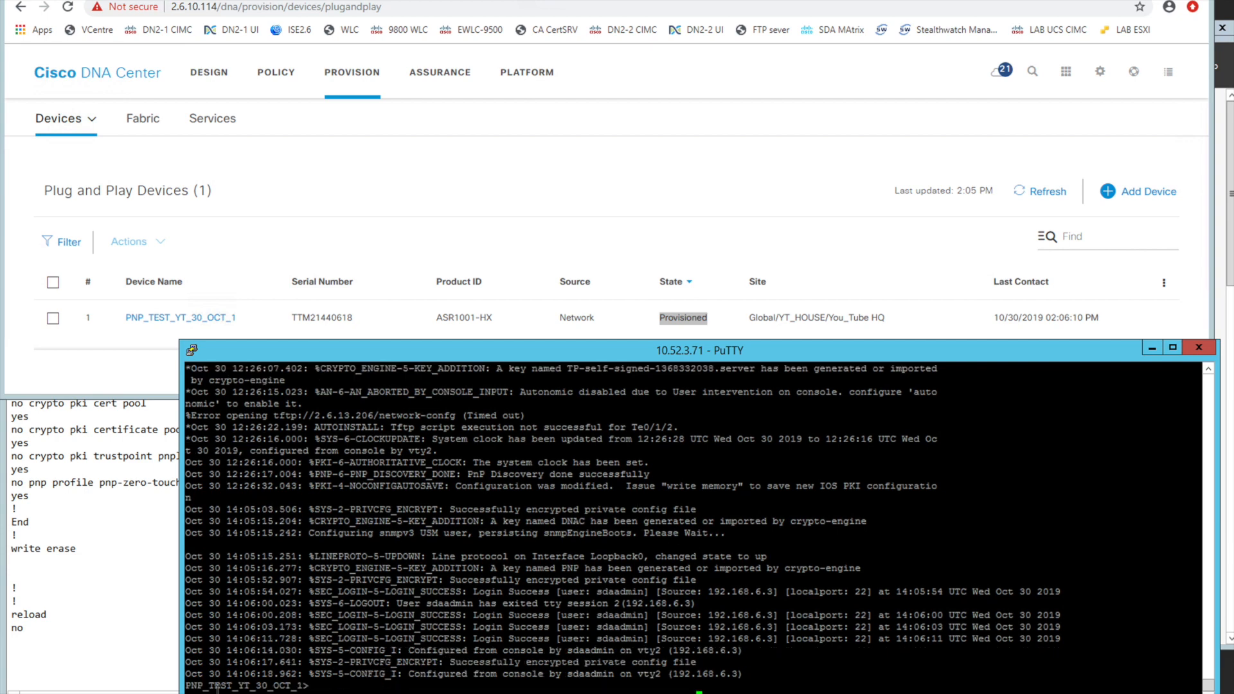
{"action": "double_click", "coordinate": [217, 687]}
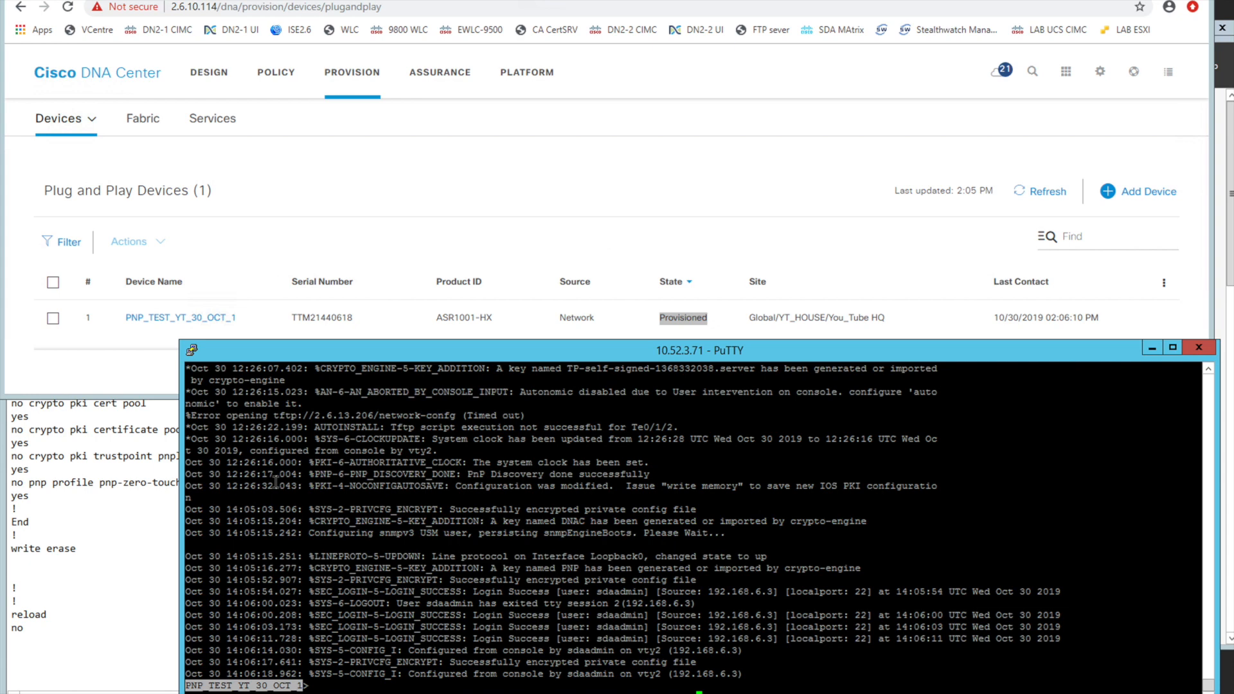
{"action": "left_click", "coordinate": [377, 559]}
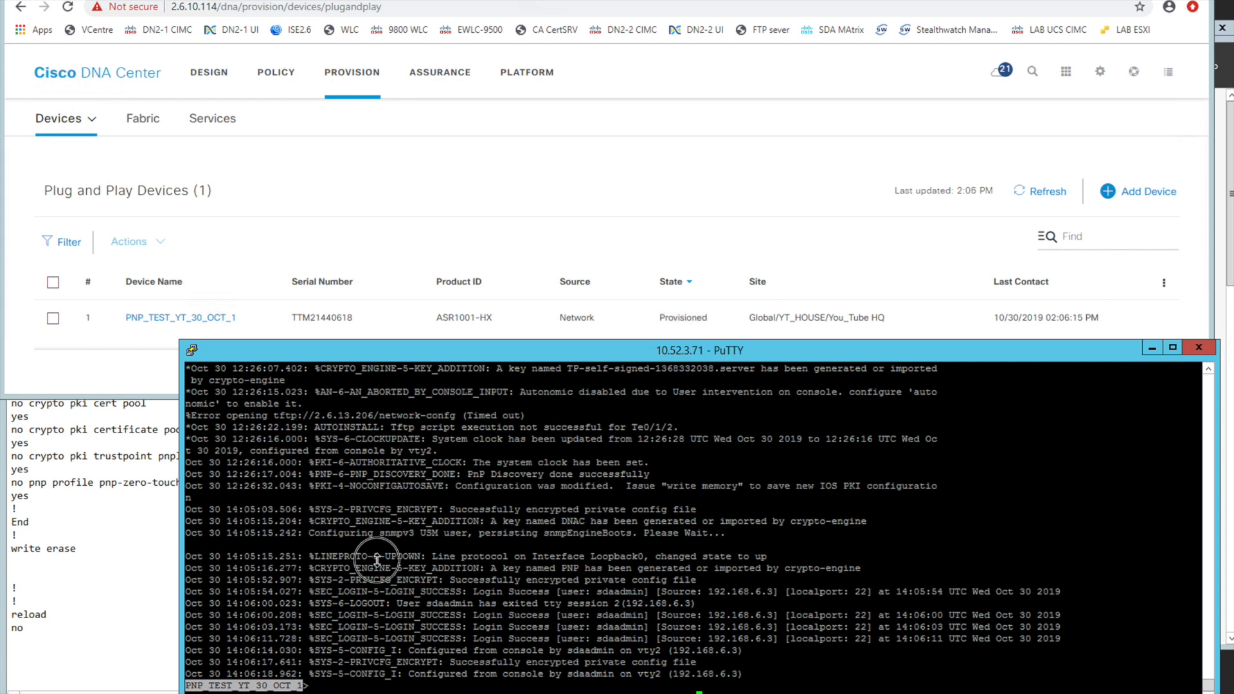
Enter privileged mode on the router console with en, supplying the enable password
{"action": "type", "text": "en"}
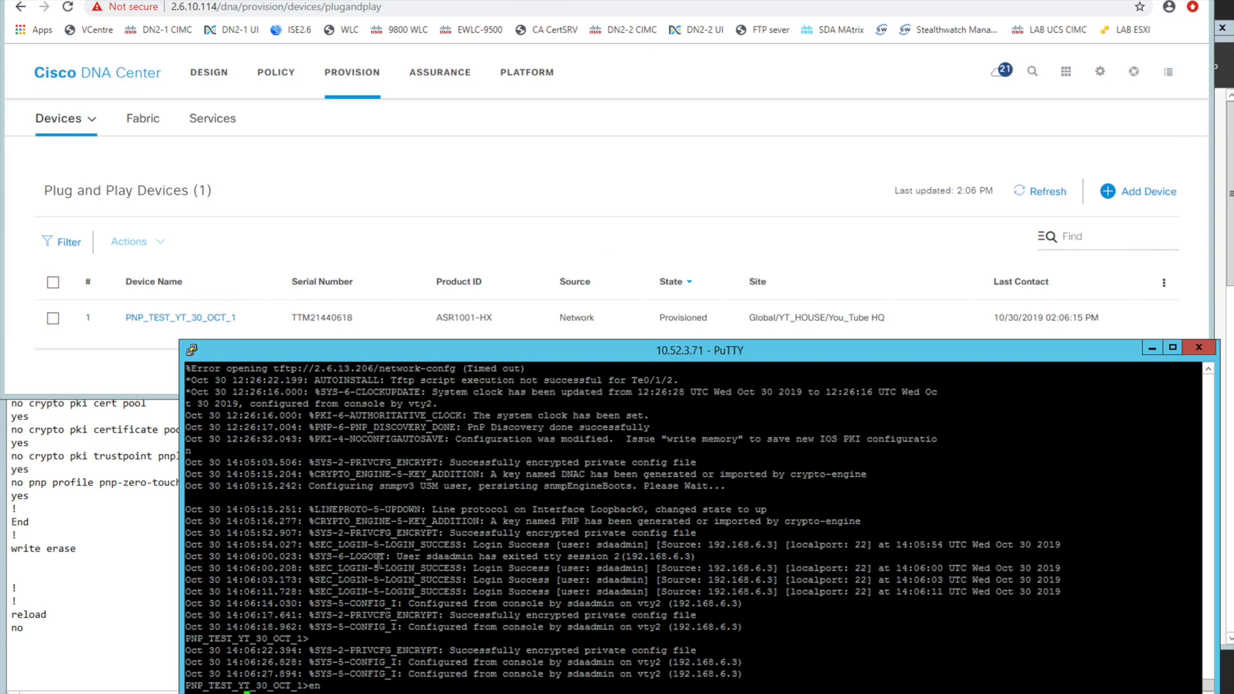
{"action": "key", "text": "Return"}
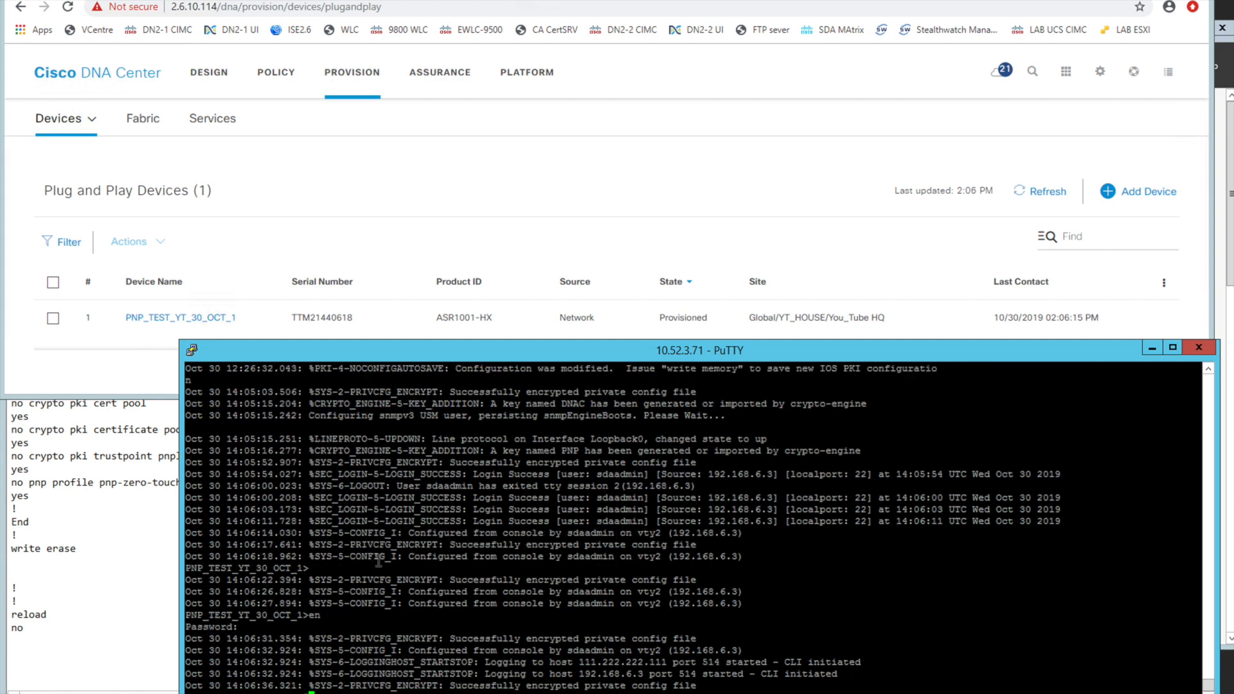
{"action": "key", "text": "Return"}
{"action": "key", "text": "Return"}
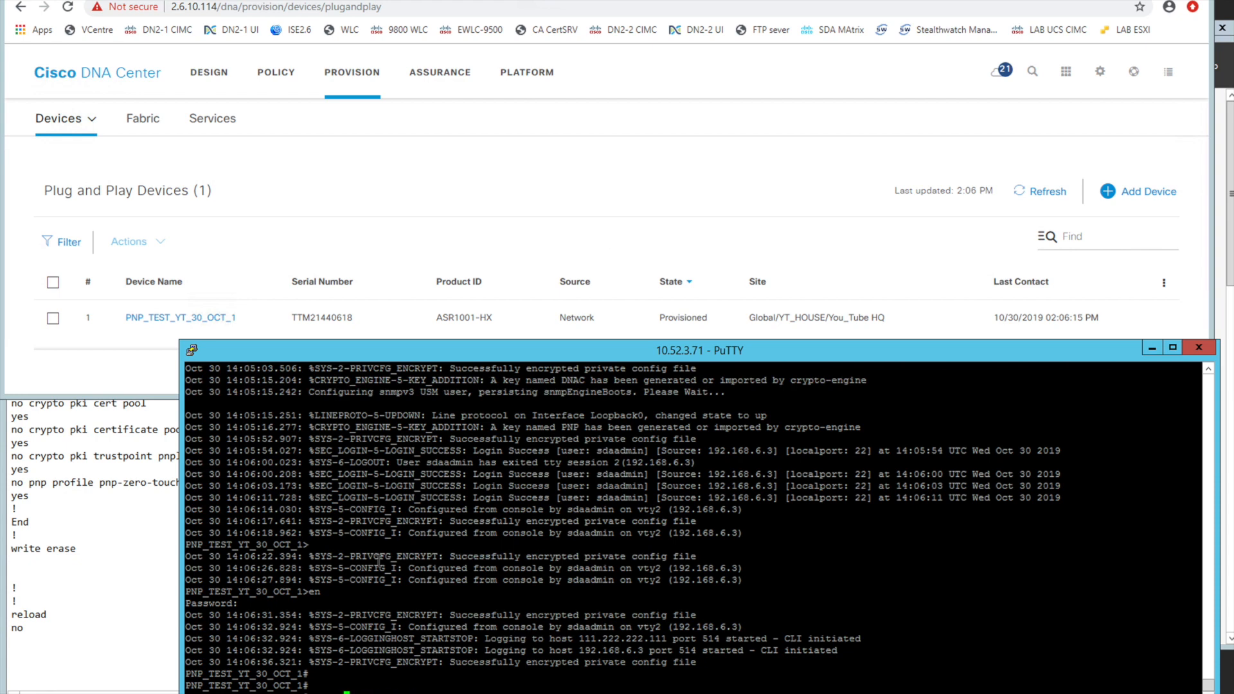
Run show run int loop 0 on the router and highlight the Loopback0 configuration in the output
{"action": "type", "text": "show run int loop 0"}
{"action": "key", "text": "Return"}
{"action": "left_click_drag", "start_coordinate": [188, 639], "coordinate": [366, 673]}
{"action": "left_click", "coordinate": [449, 649]}
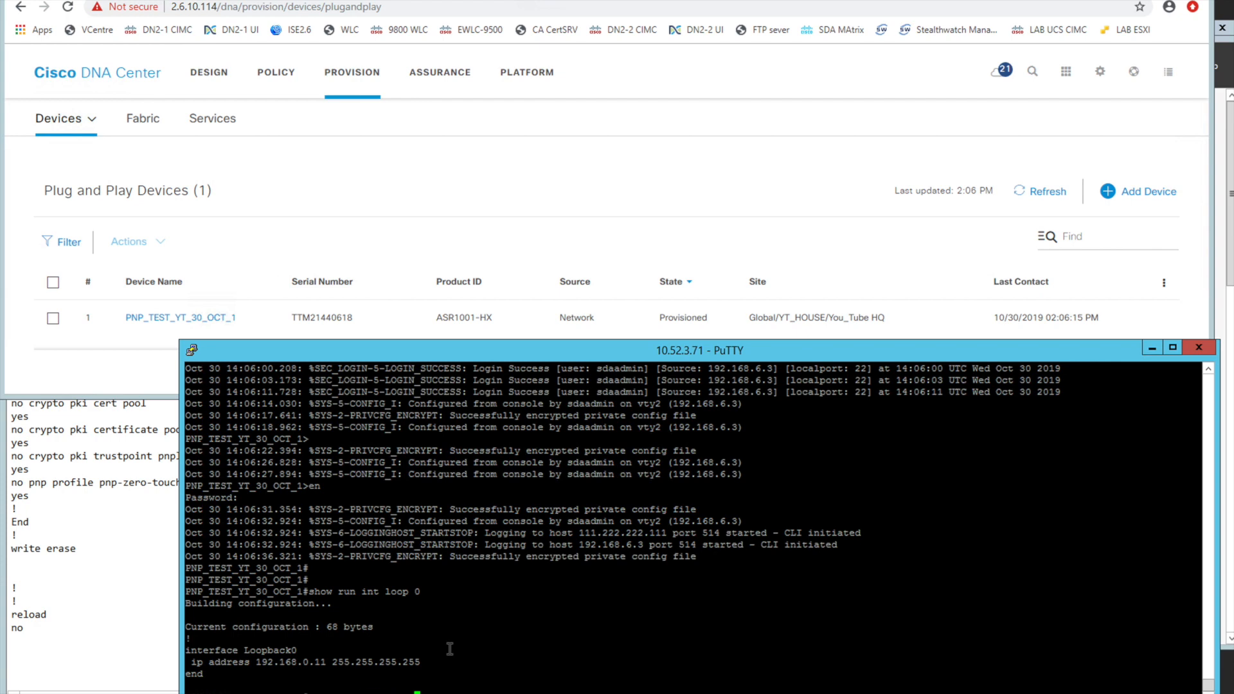
Run show run | inc doma on the router and highlight the domain name line
{"action": "key", "text": "Return"}
{"action": "left_click_drag", "start_coordinate": [320, 685], "coordinate": [234, 685]}
{"action": "left_click", "coordinate": [407, 625]}
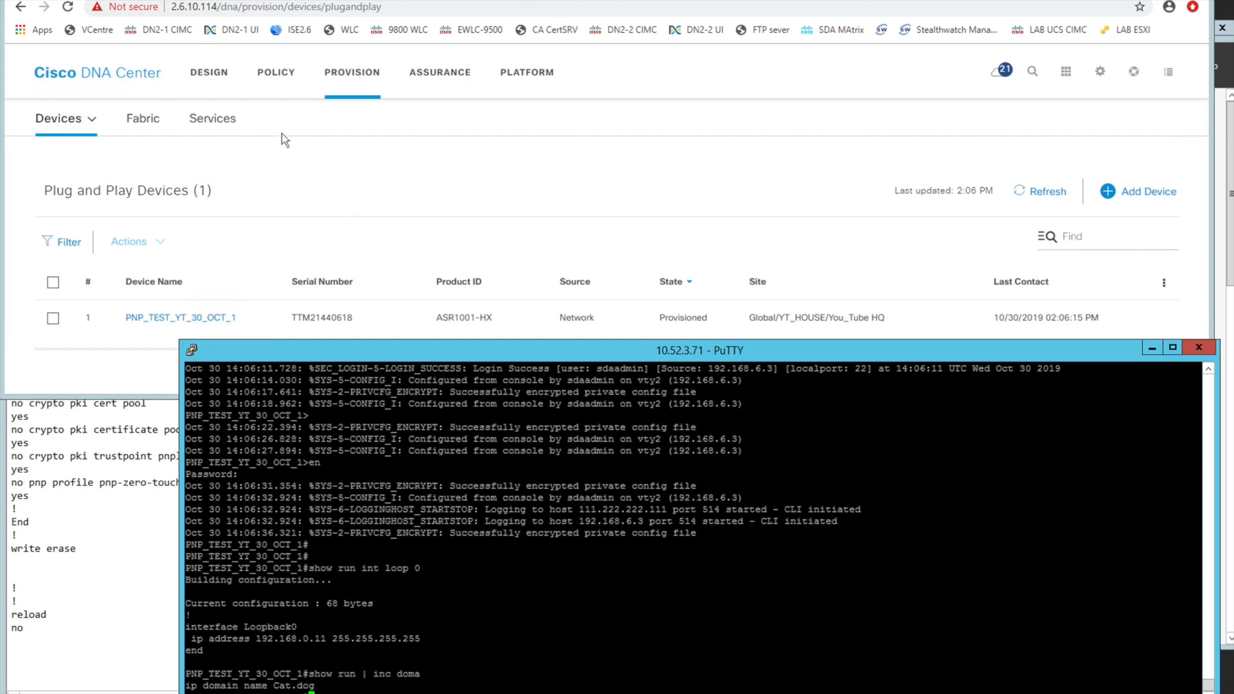
Open the device Inventory for the YT_HOUSE site in Cisco DNA Center and adjust the browser window height to view the router's entry
{"action": "left_click", "coordinate": [93, 123]}
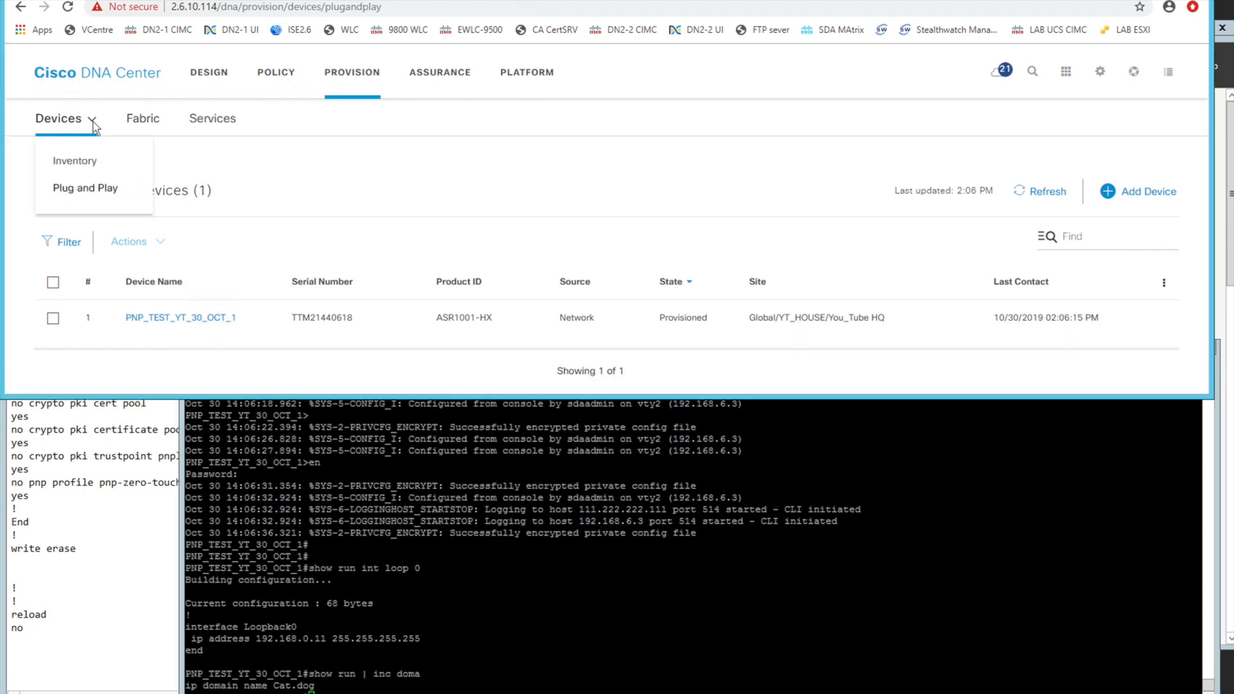
{"action": "left_click", "coordinate": [71, 156]}
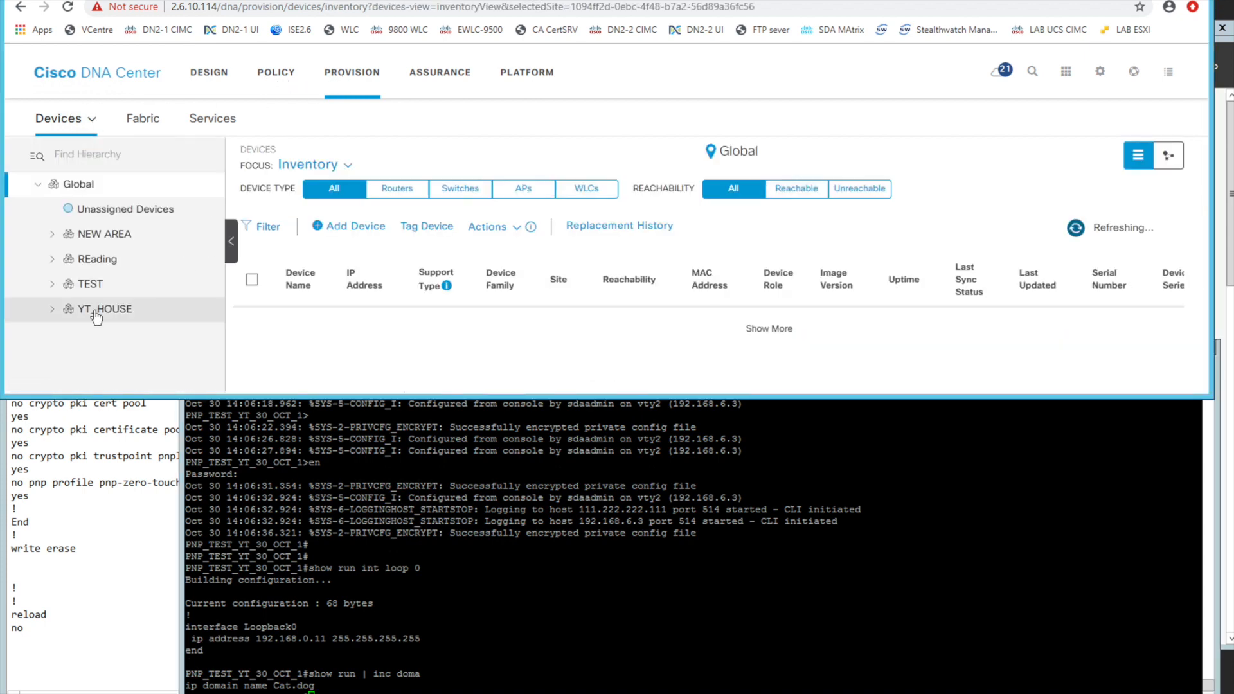
{"action": "left_click", "coordinate": [133, 312]}
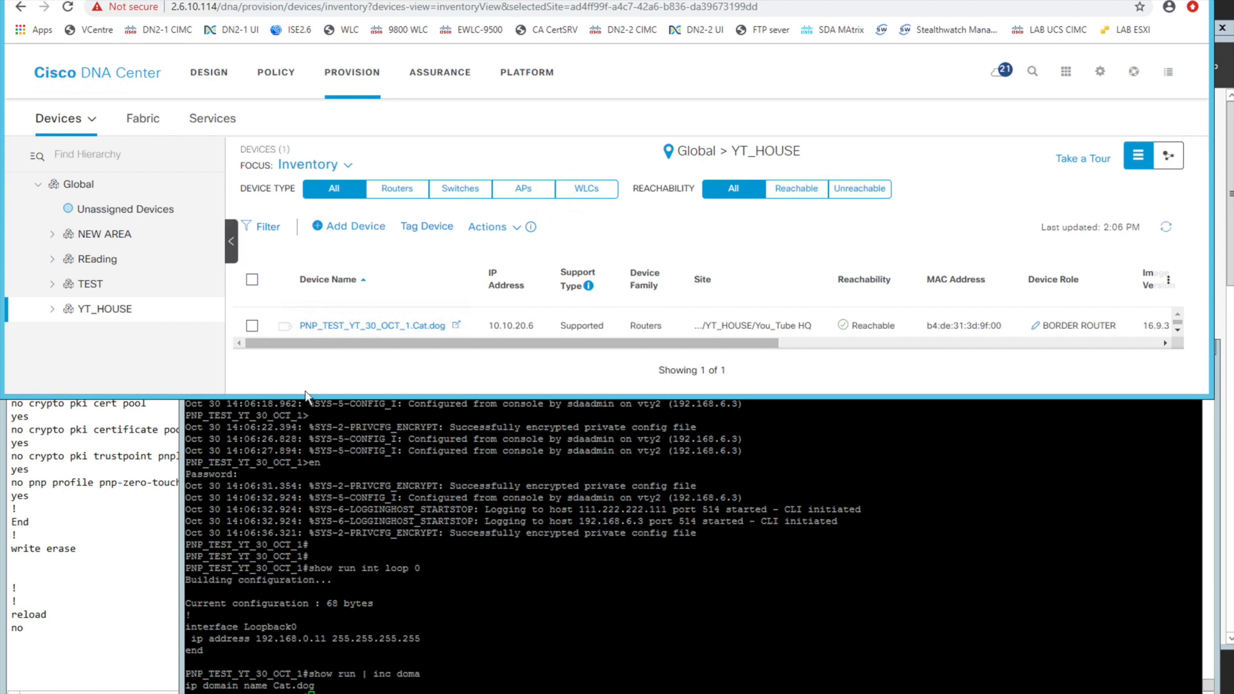
{"action": "left_click_drag", "start_coordinate": [302, 397], "coordinate": [302, 474]}
{"action": "left_click_drag", "start_coordinate": [613, 418], "coordinate": [455, 383]}
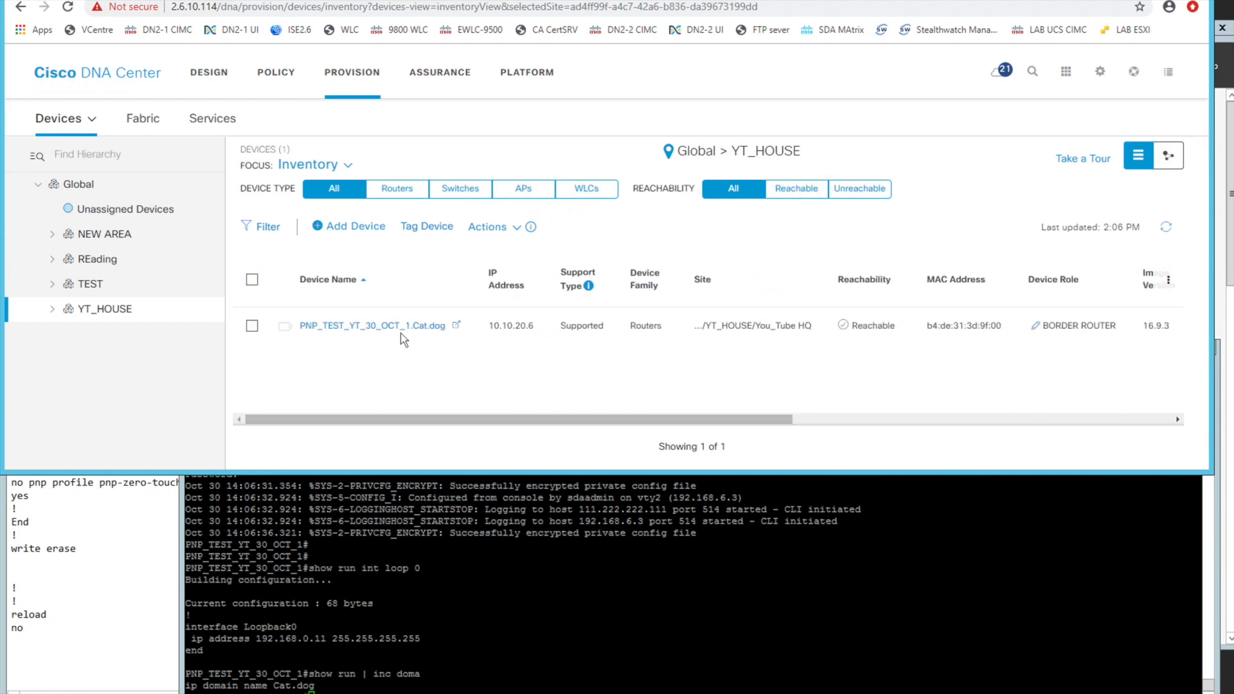
{"action": "left_click_drag", "start_coordinate": [311, 469], "coordinate": [311, 430]}
Run show run | inc userna in the PuTTY console and highlight the privilege 15 account details on the username line
{"action": "left_click", "coordinate": [445, 528]}
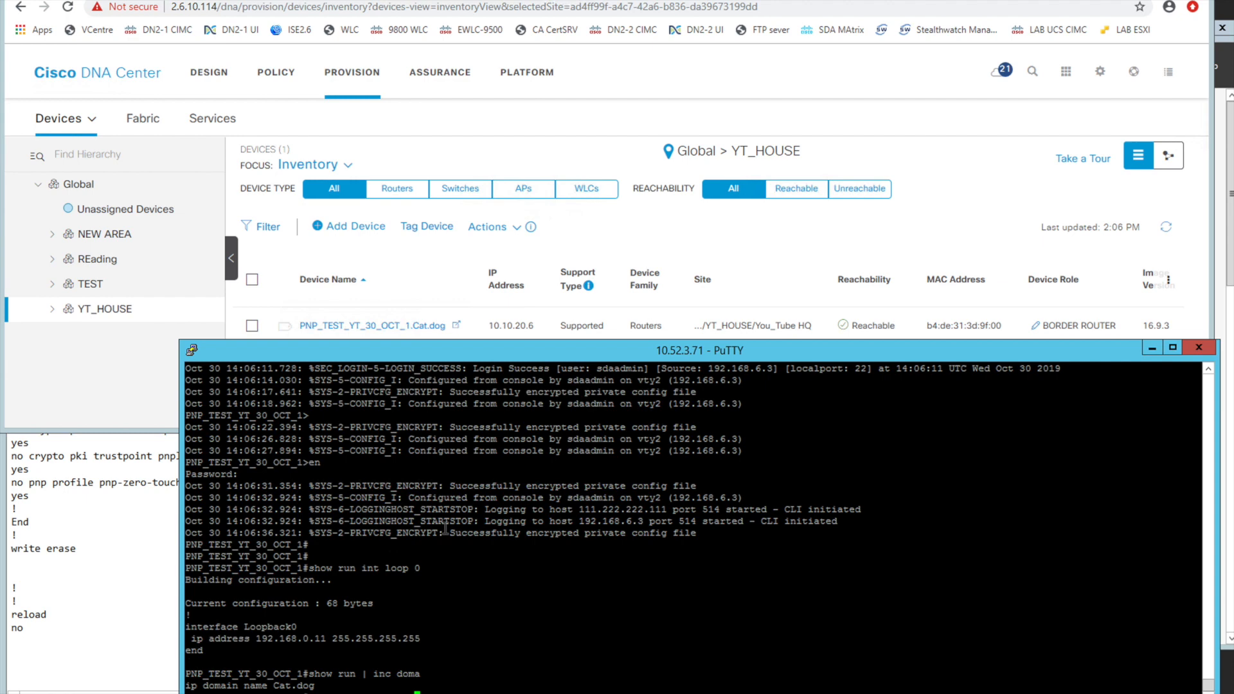
{"action": "key", "text": "Return"}
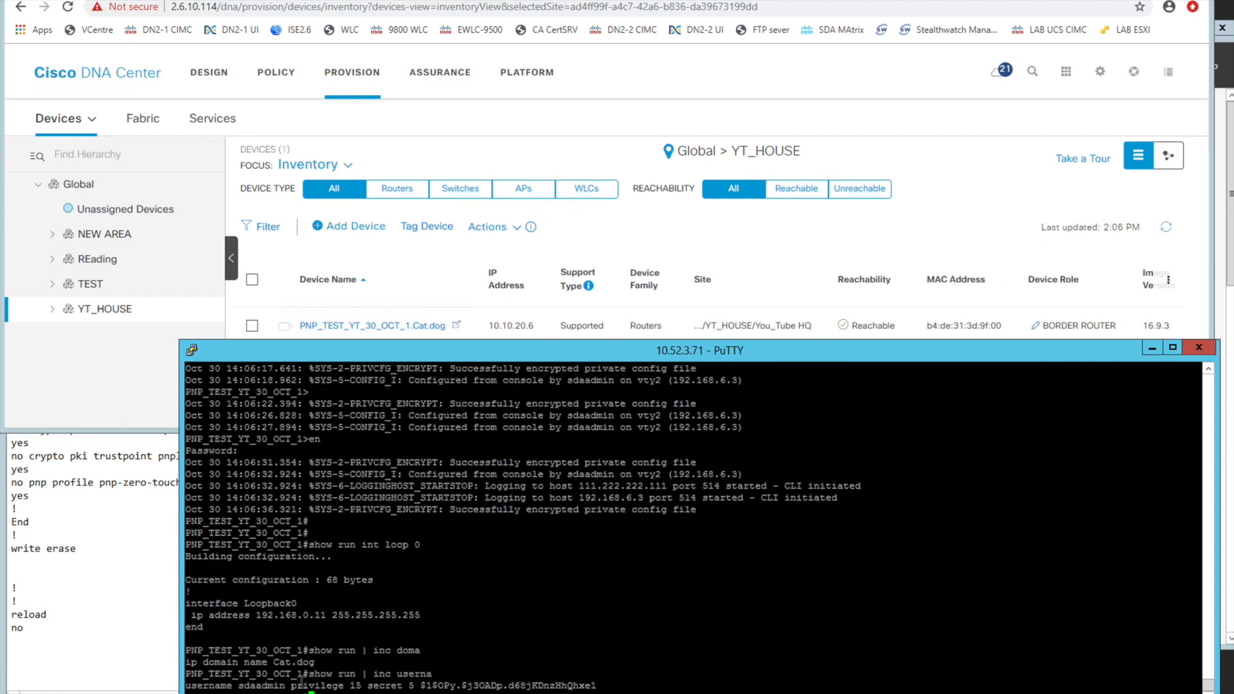
{"action": "left_click_drag", "start_coordinate": [235, 686], "coordinate": [502, 685]}
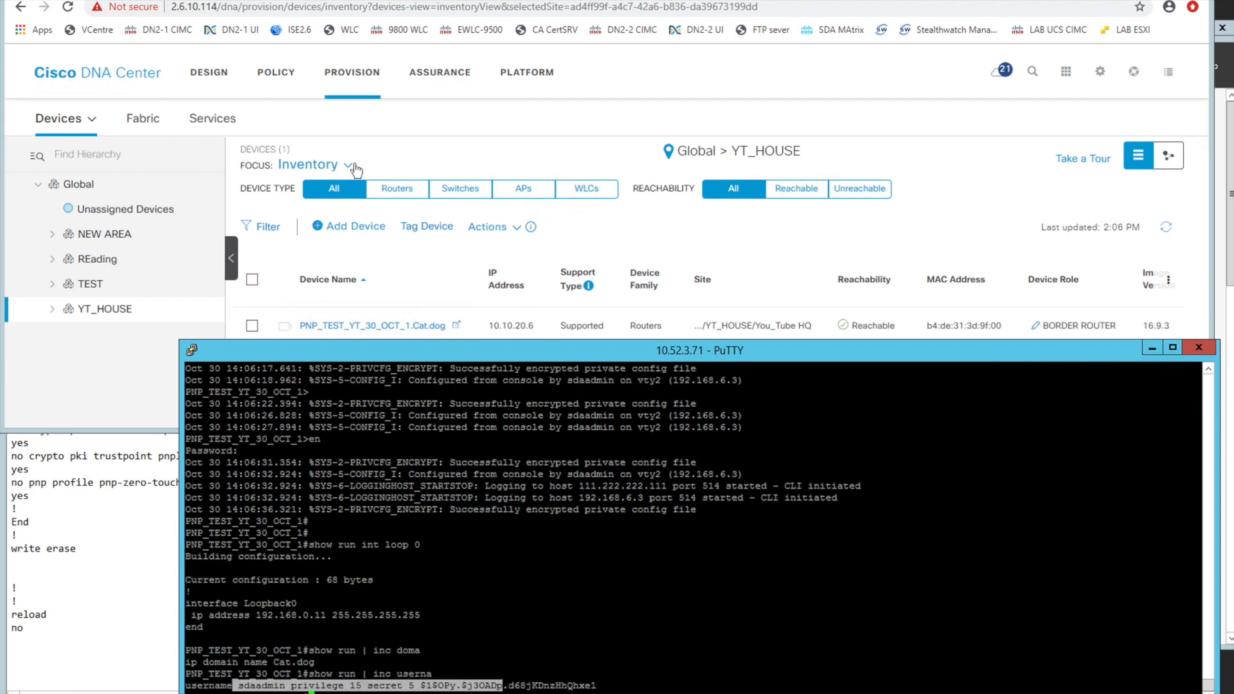
Open the global Device Credentials in the Cisco DNA Center design settings, dismiss the Geo Map error, and view the SNMP credentials
{"action": "left_click", "coordinate": [569, 2]}
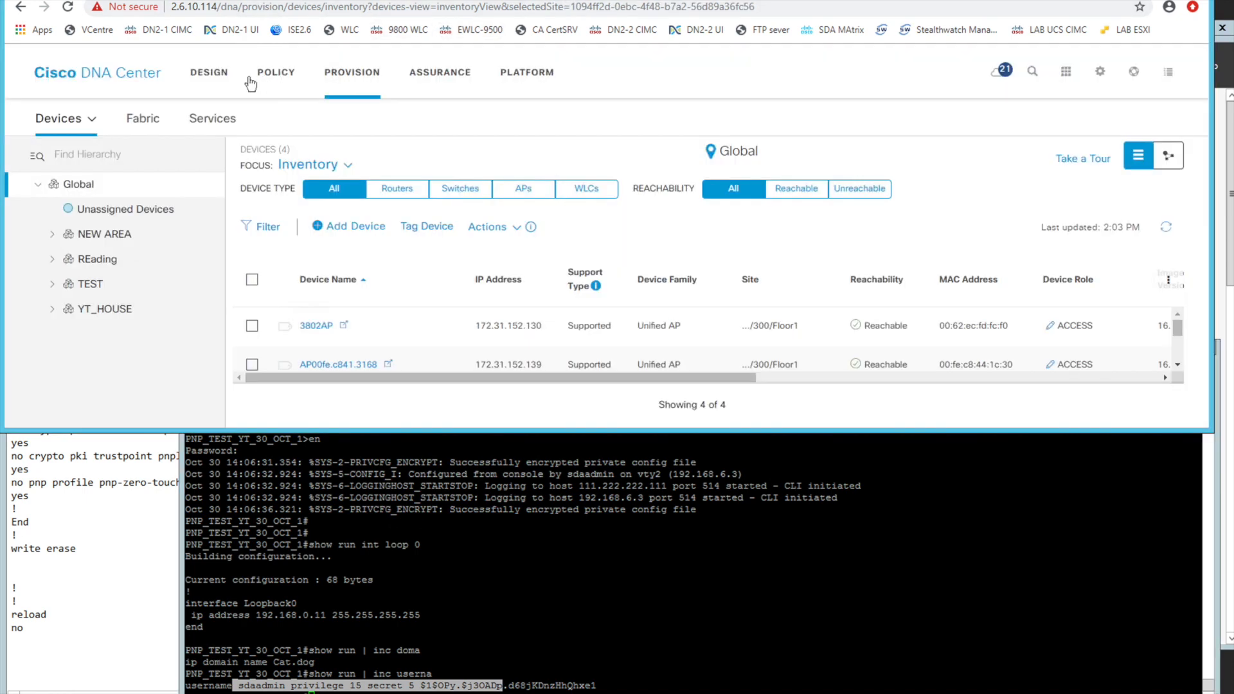
{"action": "left_click", "coordinate": [216, 74]}
{"action": "mouse_move", "coordinate": [257, 122]}
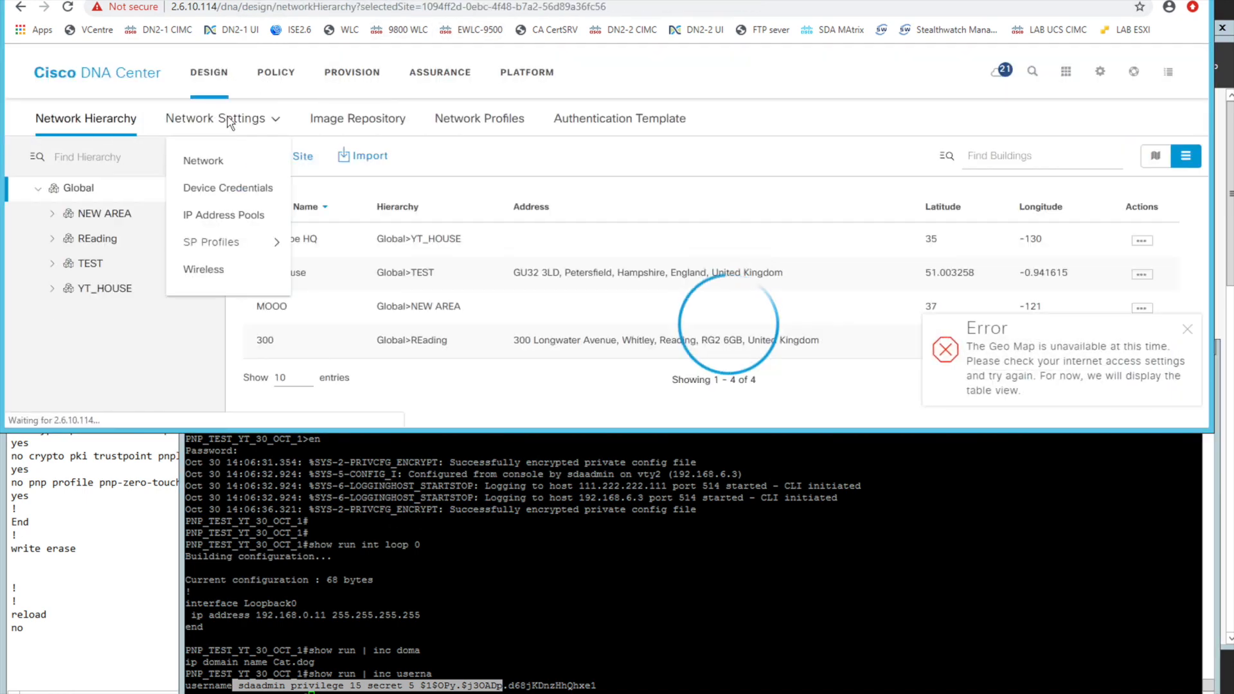
{"action": "left_click", "coordinate": [222, 190]}
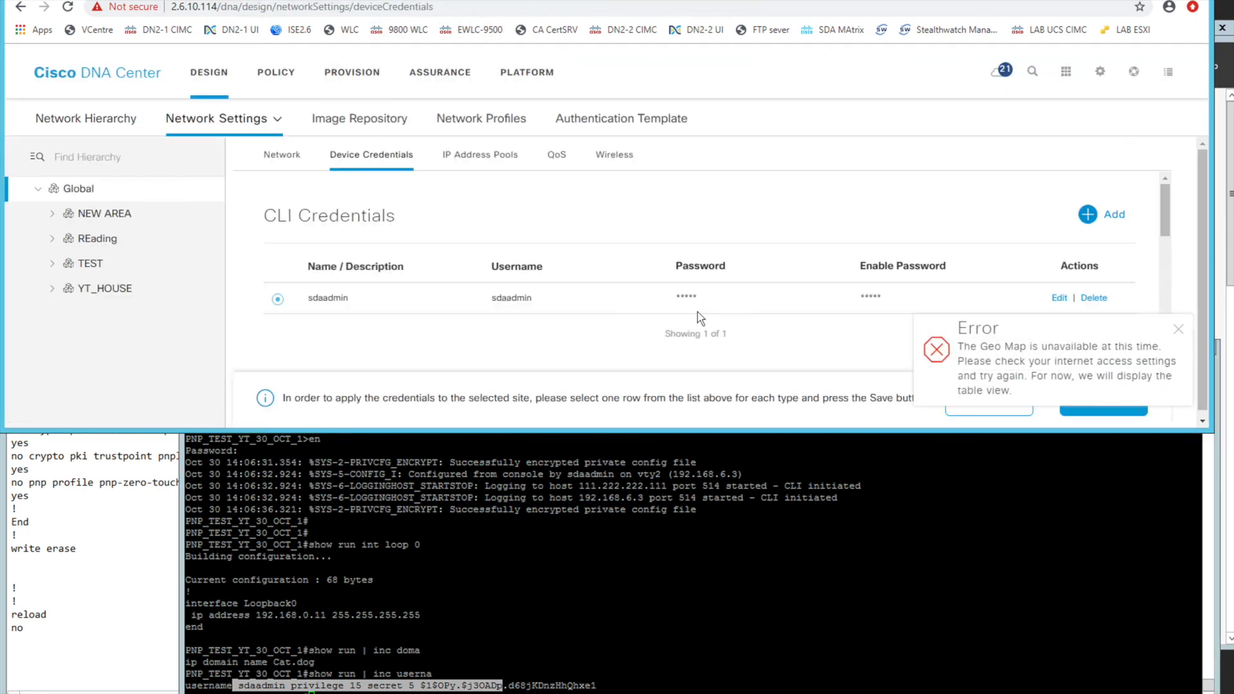
{"action": "left_click", "coordinate": [1179, 329]}
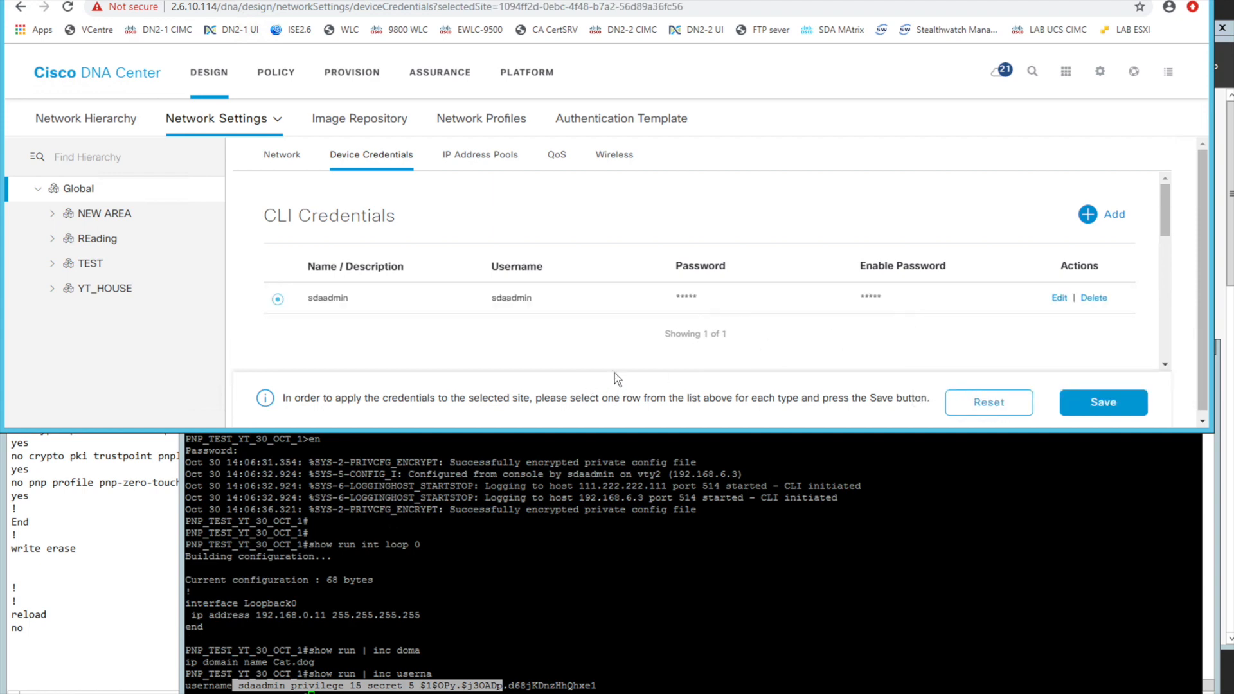
{"action": "scroll", "coordinate": [620, 349], "scroll_direction": "down", "scroll_amount": 5}
Run show run | inc snmp in the PuTTY console and highlight the two snmp-server host lines
{"action": "left_click", "coordinate": [516, 538]}
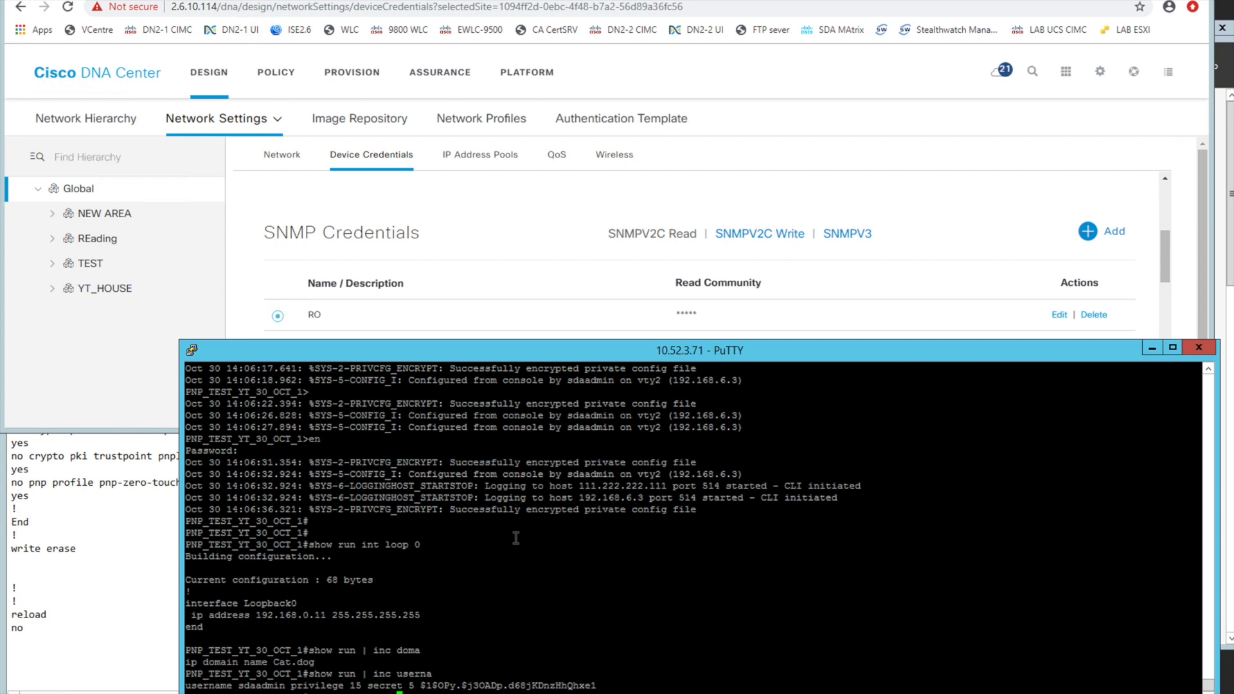
{"action": "type", "text": "show run | inc snmp"}
{"action": "key", "text": "Return"}
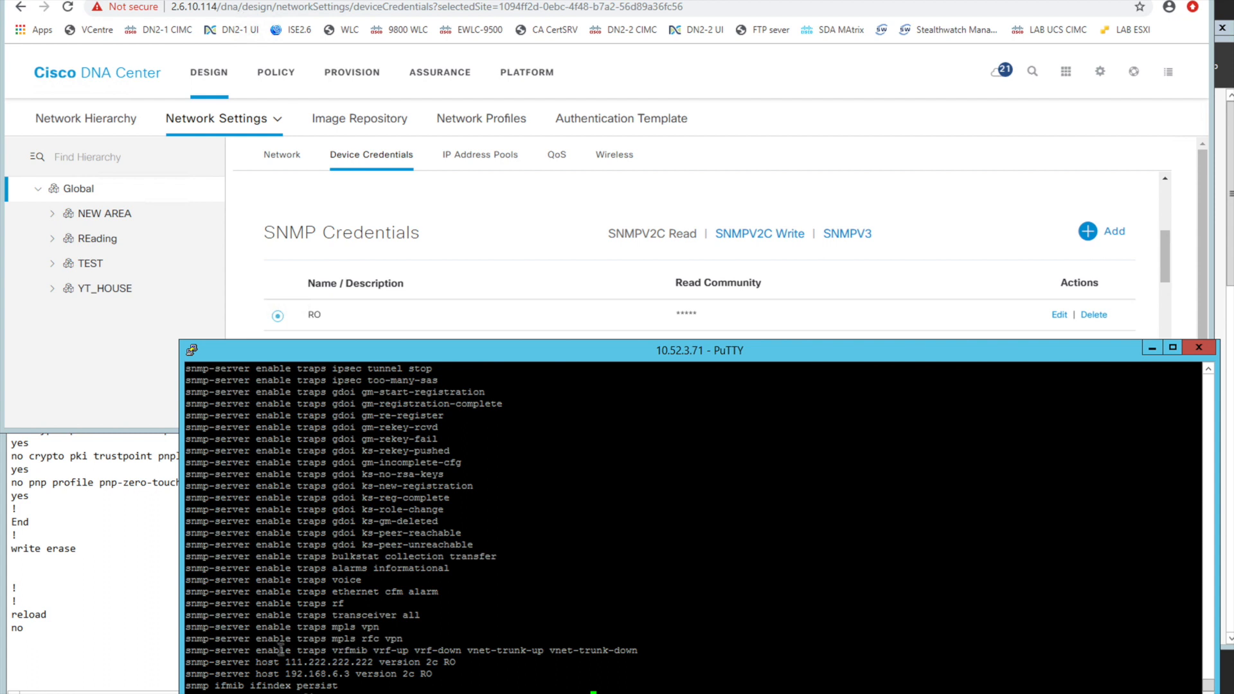
{"action": "left_click_drag", "start_coordinate": [437, 675], "coordinate": [190, 666]}
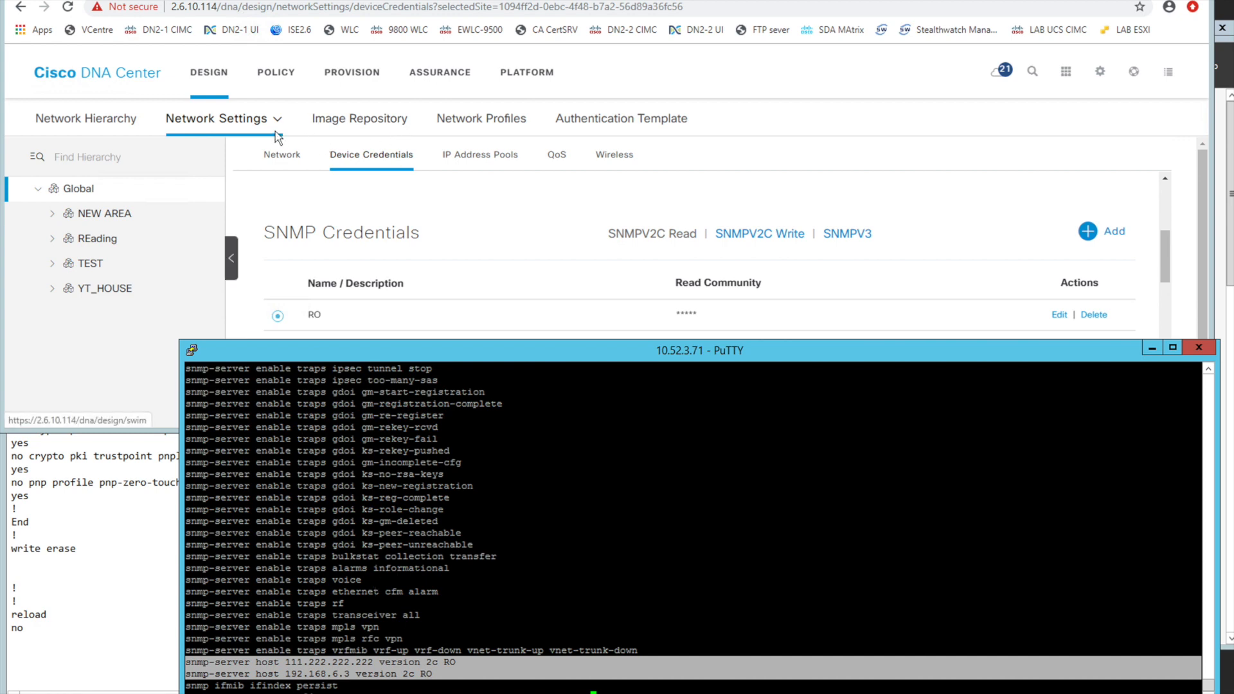
Open the global Network settings in Cisco DNA Center, find the SNMP Server section, and highlight its server address
{"action": "left_click", "coordinate": [286, 155]}
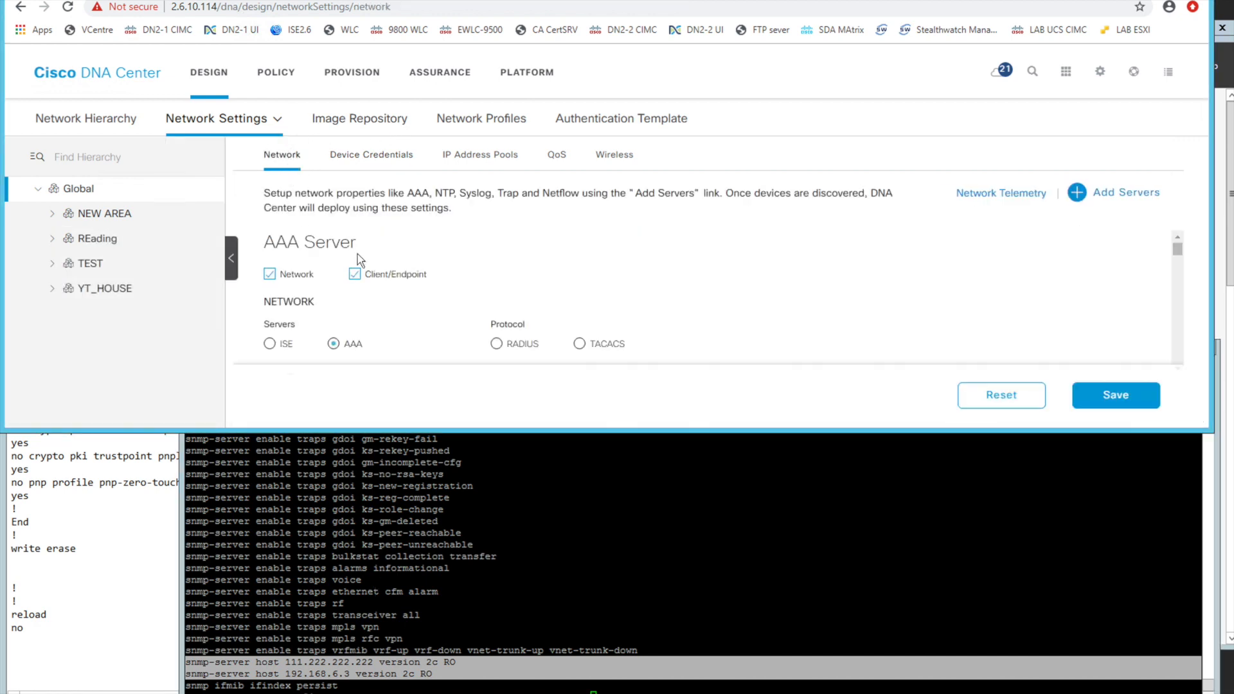
{"action": "scroll", "coordinate": [396, 357], "scroll_direction": "down", "scroll_amount": 1}
{"action": "scroll", "coordinate": [396, 355], "scroll_direction": "down", "scroll_amount": 2}
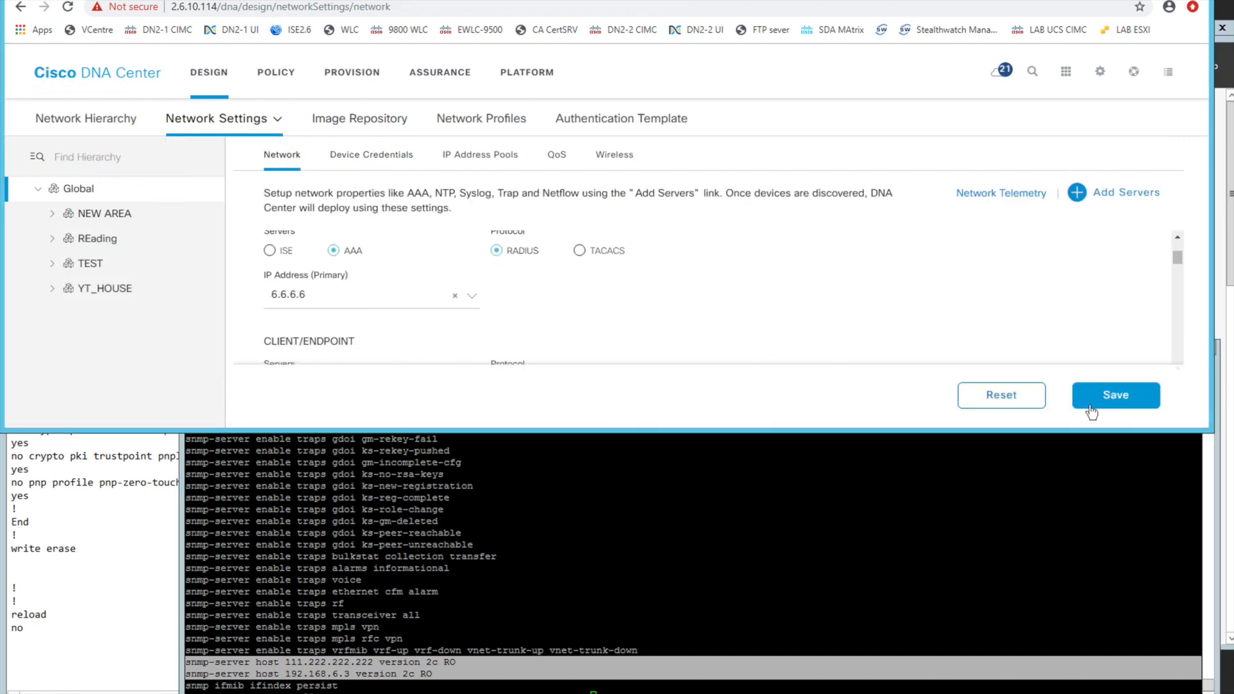
{"action": "scroll", "coordinate": [1057, 315], "scroll_direction": "down", "scroll_amount": 3}
{"action": "scroll", "coordinate": [1057, 314], "scroll_direction": "down", "scroll_amount": 5}
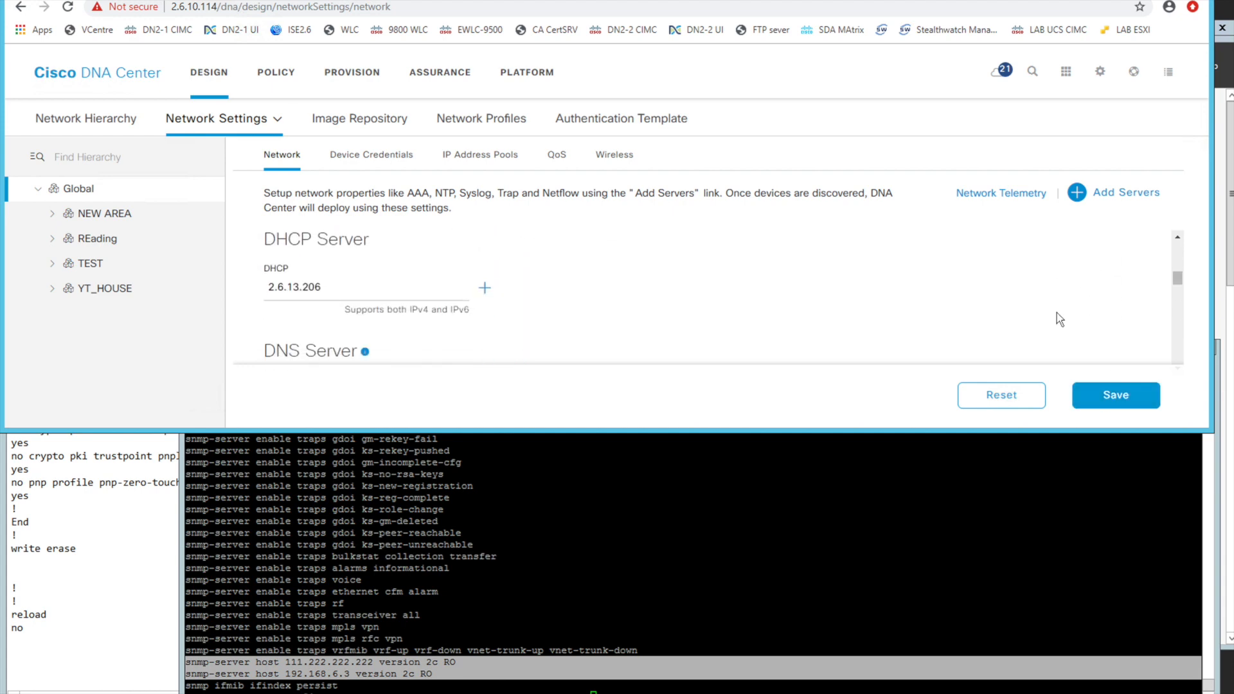
{"action": "scroll", "coordinate": [1057, 314], "scroll_direction": "down", "scroll_amount": 5}
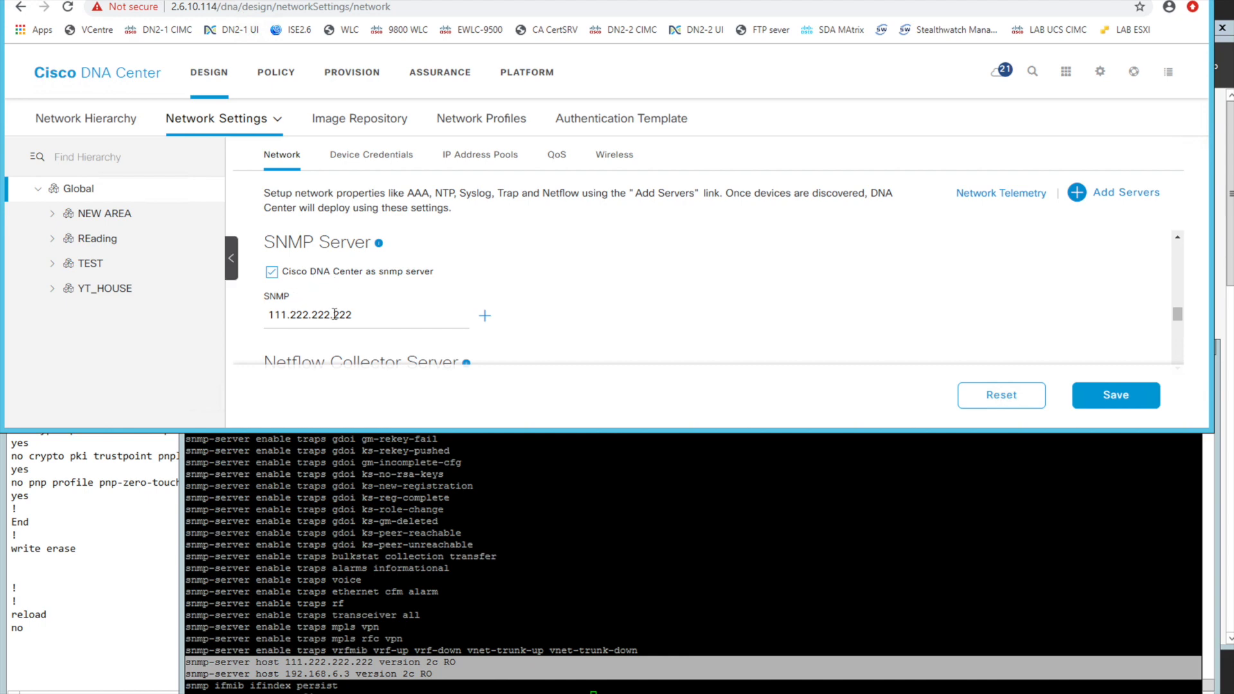
{"action": "double_click", "coordinate": [315, 315]}
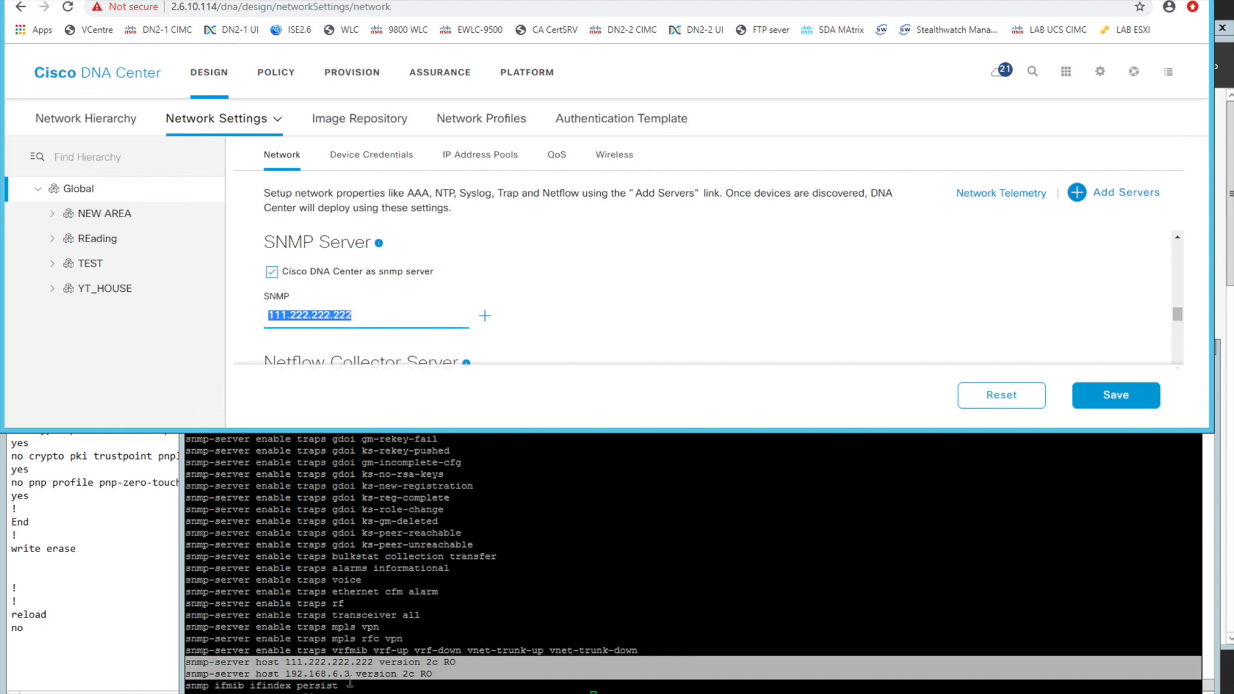
Highlight the 111.222.222.222 and 192.168.6.3 SNMP host addresses in turn in the PuTTY output, then clear the selection
{"action": "double_click", "coordinate": [328, 662]}
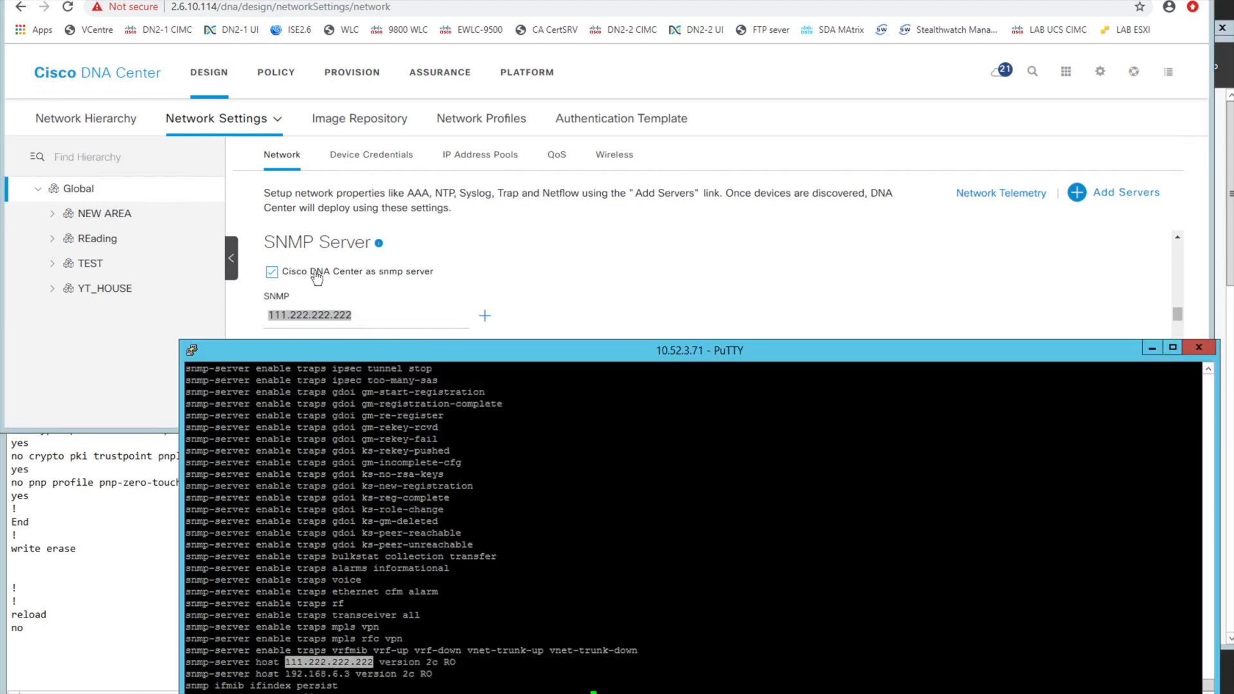
{"action": "double_click", "coordinate": [320, 674]}
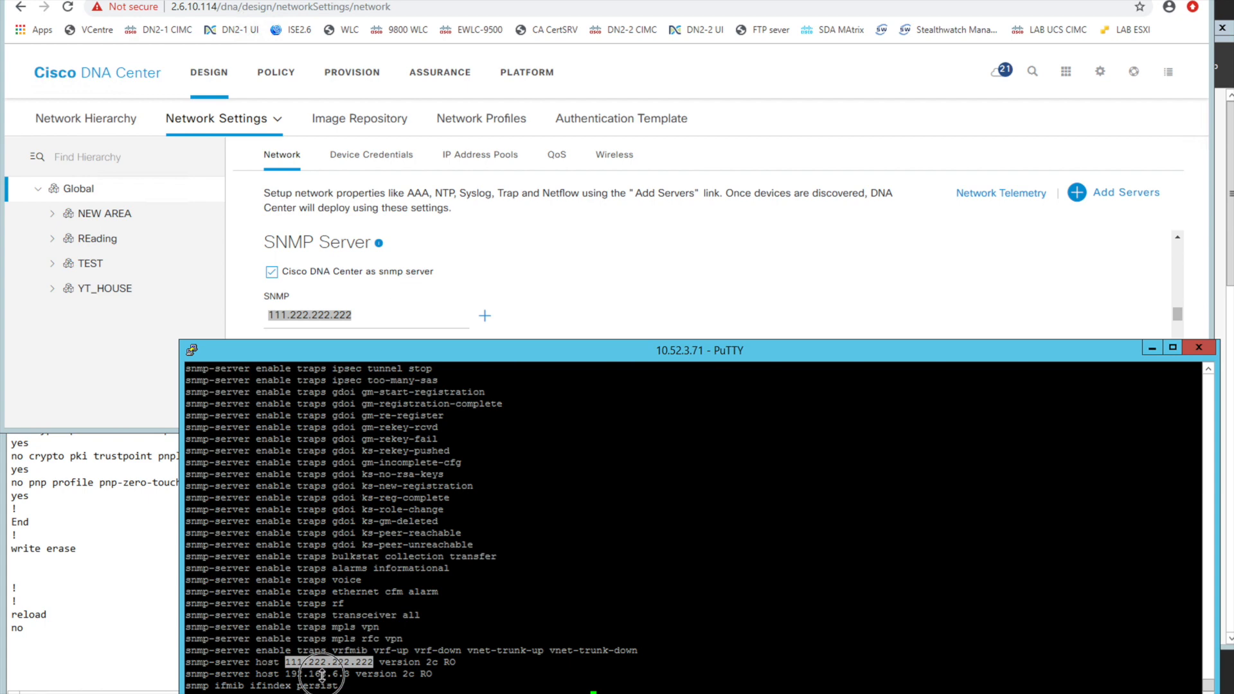
{"action": "left_click", "coordinate": [511, 622]}
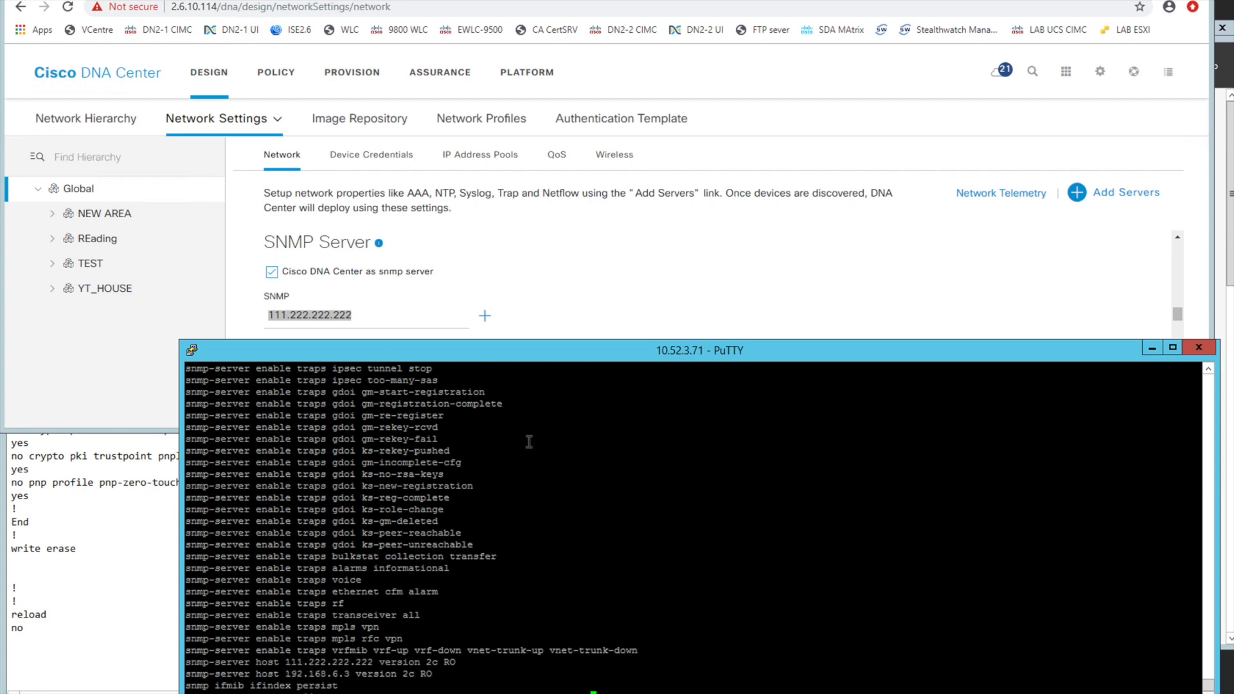
View the SYSLOG Server section above the SNMP Server settings in Cisco DNA Center
{"action": "left_click", "coordinate": [574, 323]}
{"action": "scroll", "coordinate": [574, 325], "scroll_direction": "up", "scroll_amount": 2}
{"action": "scroll", "coordinate": [576, 325], "scroll_direction": "down", "scroll_amount": 1}
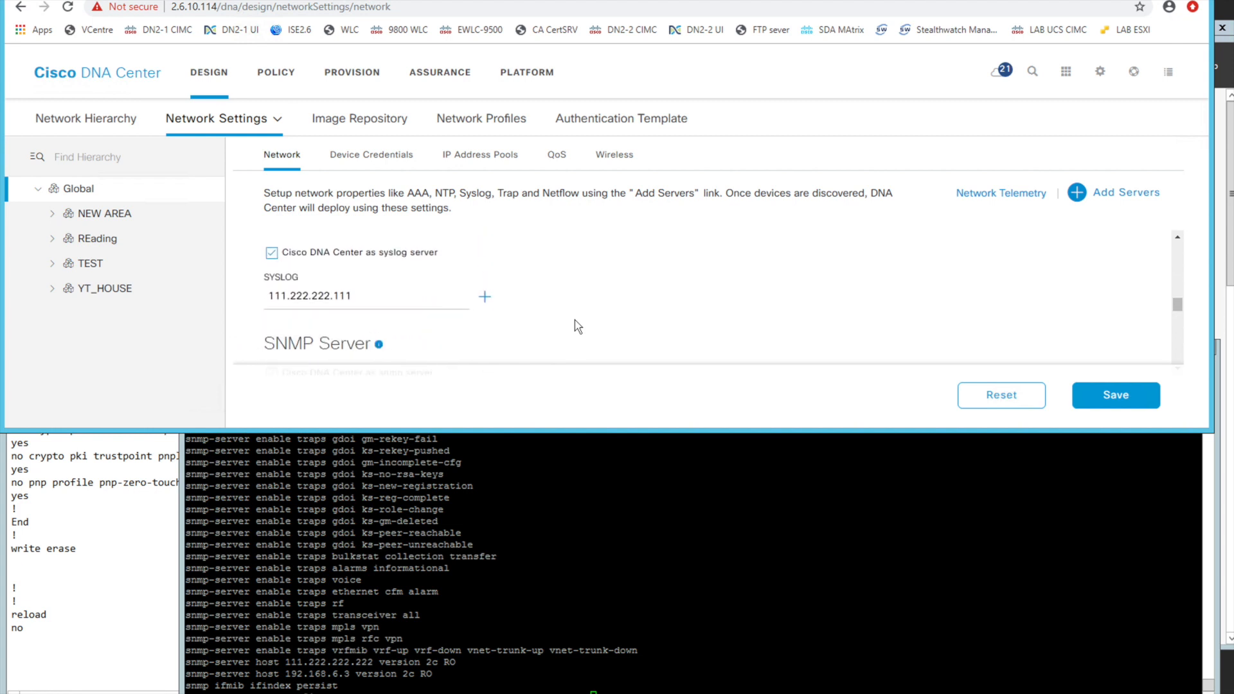
{"action": "left_click", "coordinate": [456, 542]}
{"action": "type", "text": "s"}
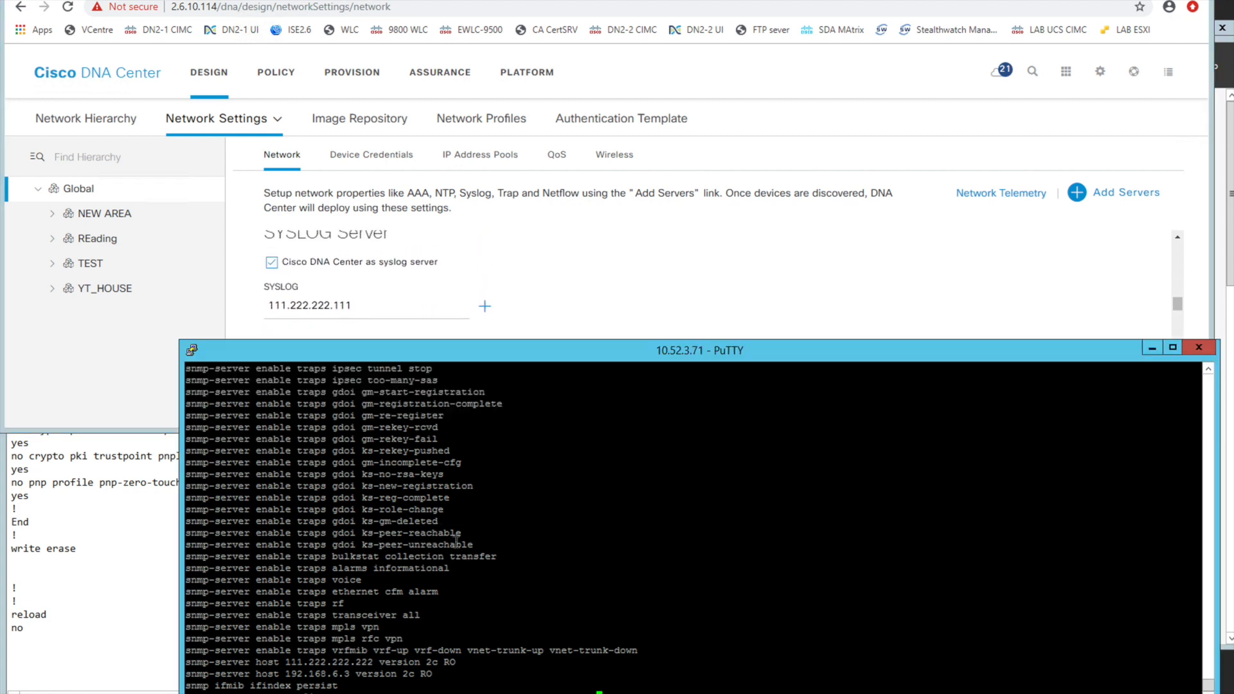
{"action": "type", "text": "h"}
{"action": "key", "text": "Tab"}
{"action": "type", "text": "u"}
{"action": "key", "text": "Return"}
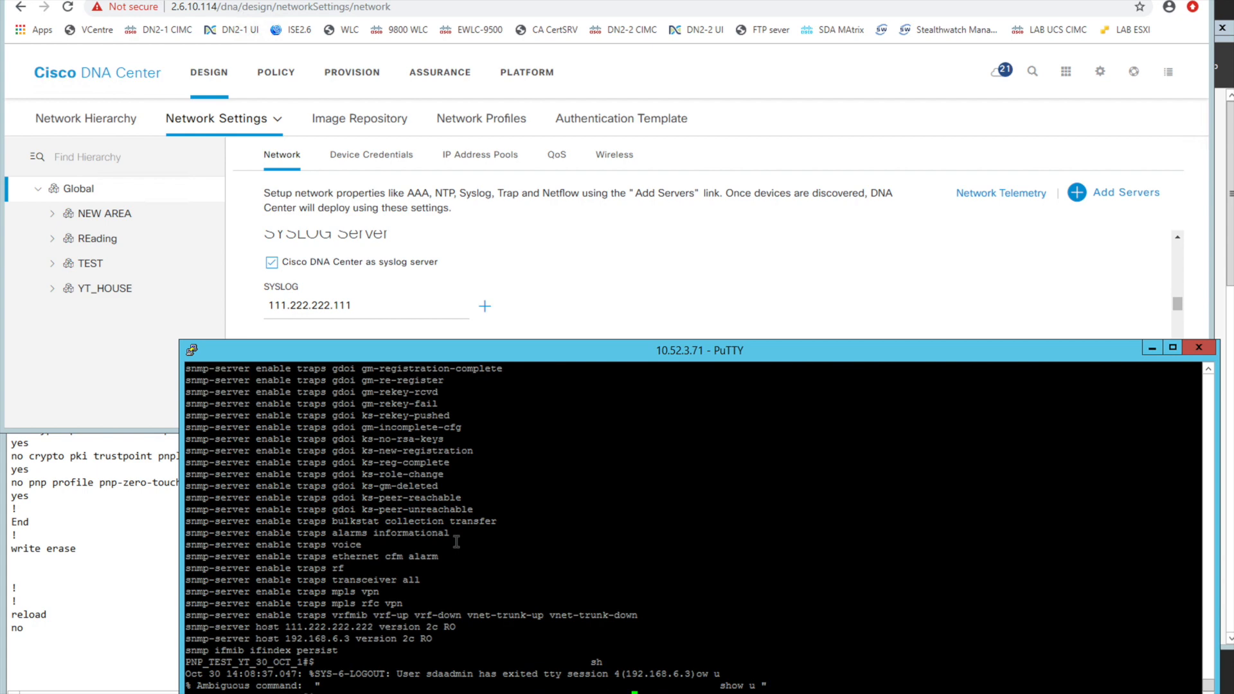
{"action": "key", "text": "Up"}
{"action": "key", "text": "Return"}
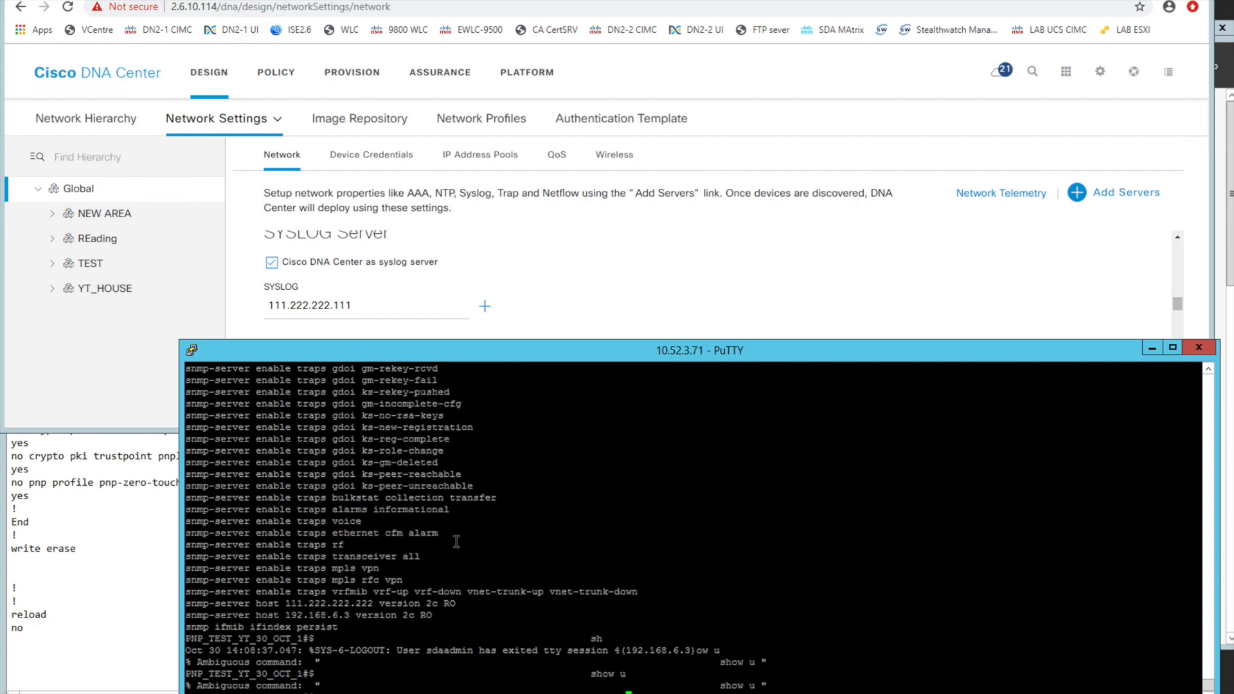
Run show run | inc logg on the router and highlight both logging host addresses in the output
{"action": "type", "text": "show run | inc logg"}
{"action": "key", "text": "Return"}
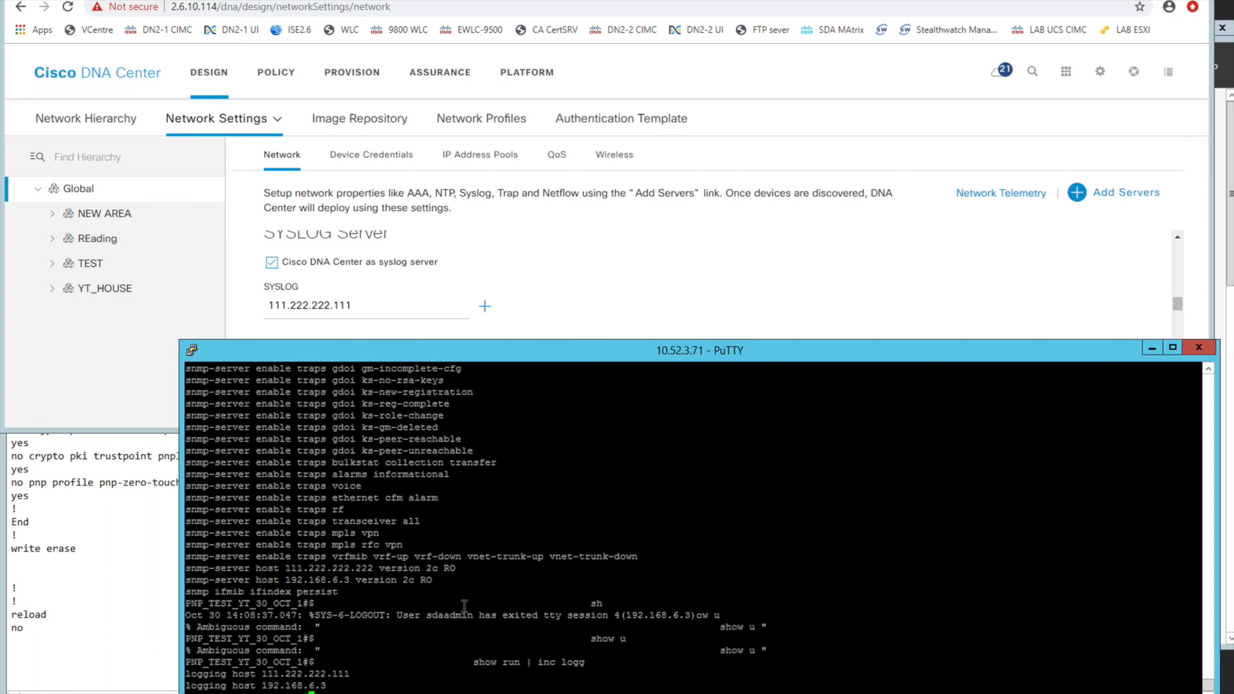
{"action": "double_click", "coordinate": [283, 673]}
{"action": "double_click", "coordinate": [307, 686]}
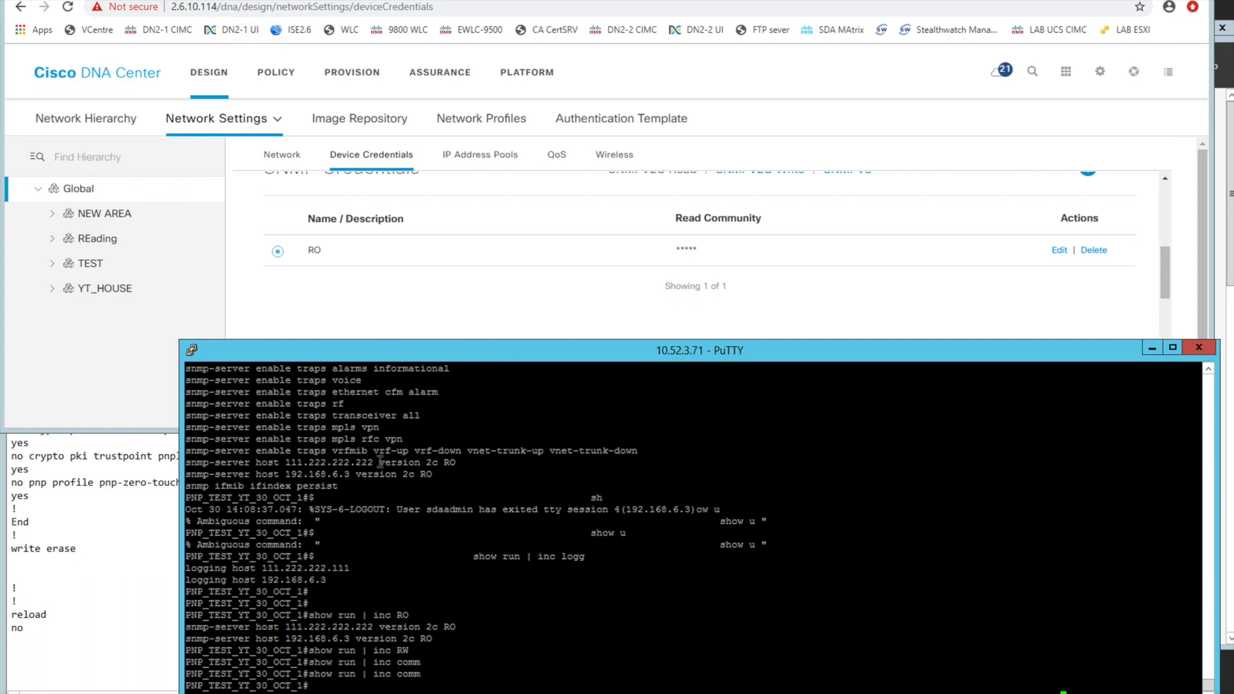
{"action": "key", "text": "Return"}
{"action": "key", "text": "Return"}
{"action": "key", "text": "Return"}
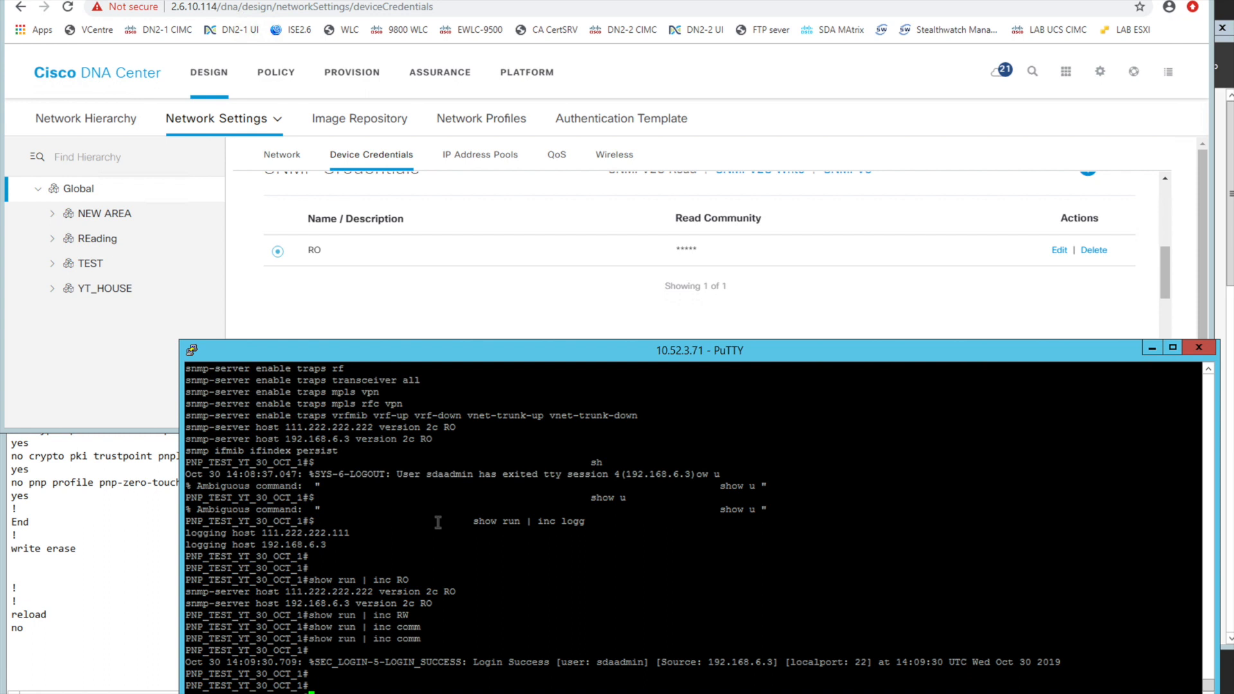
Open PNP_TEST_YT_30_OCT_1.Cat.dog from the YT_HOUSE inventory in Cisco DNA Center and display its Configuration
{"action": "left_click", "coordinate": [396, 301]}
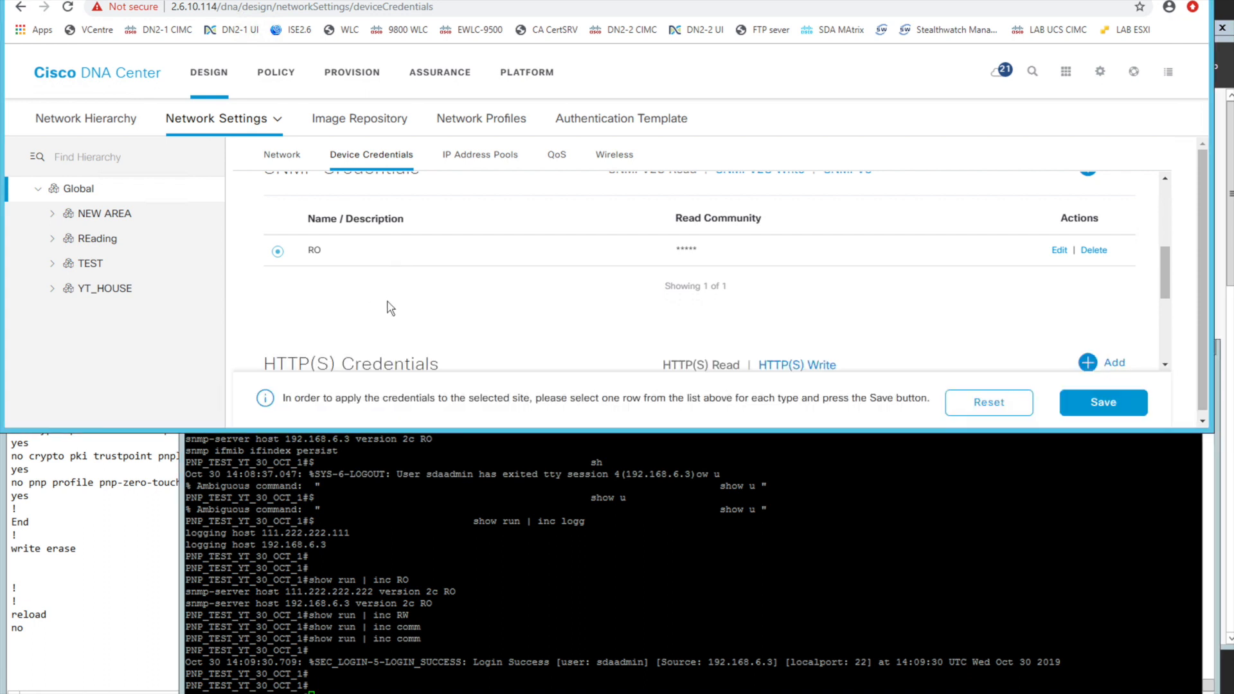
{"action": "scroll", "coordinate": [390, 308], "scroll_direction": "up", "scroll_amount": 3}
{"action": "scroll", "coordinate": [390, 308], "scroll_direction": "up", "scroll_amount": 2}
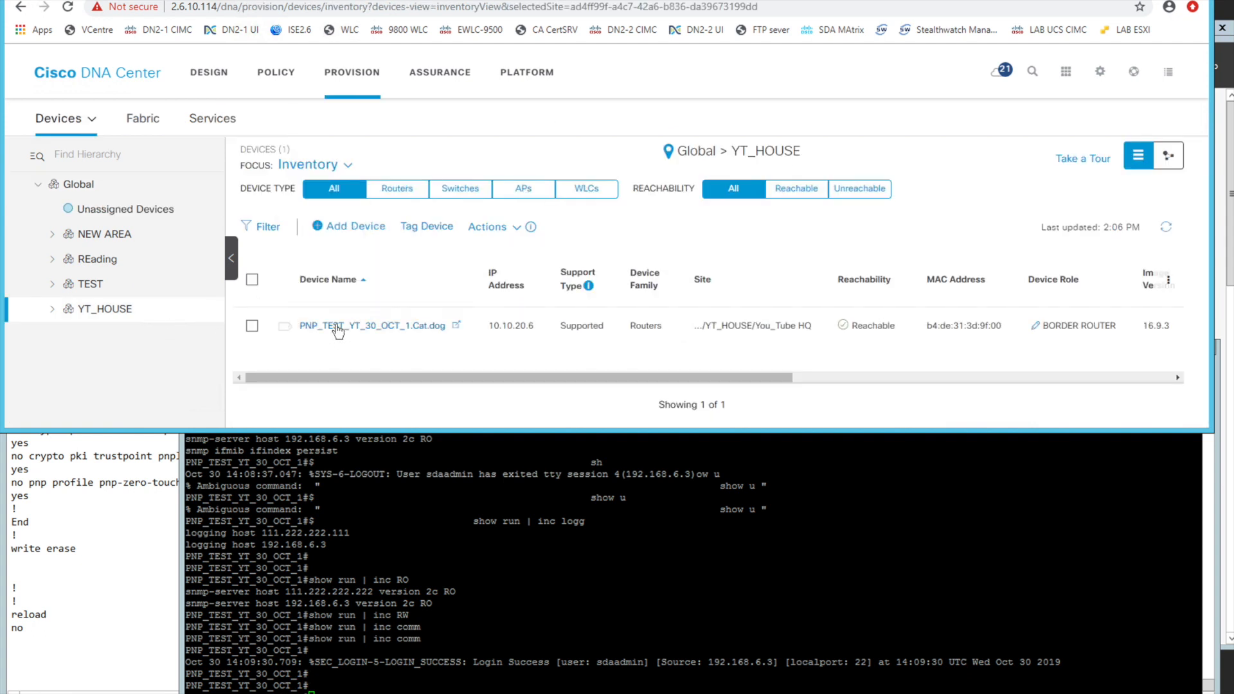
{"action": "mouse_move", "coordinate": [349, 378]}
{"action": "left_mouse_down"}
{"action": "mouse_move", "coordinate": [710, 382]}
{"action": "mouse_move", "coordinate": [348, 380]}
{"action": "left_mouse_up"}
{"action": "left_click", "coordinate": [329, 325]}
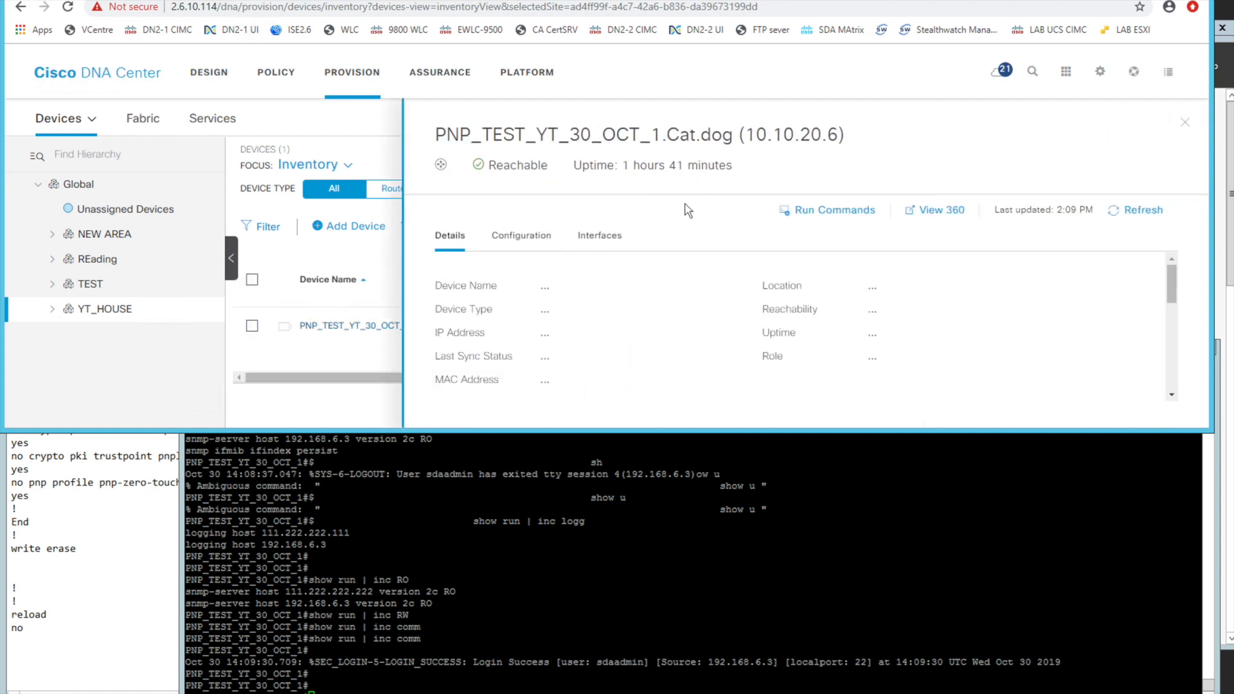
{"action": "left_click", "coordinate": [514, 236]}
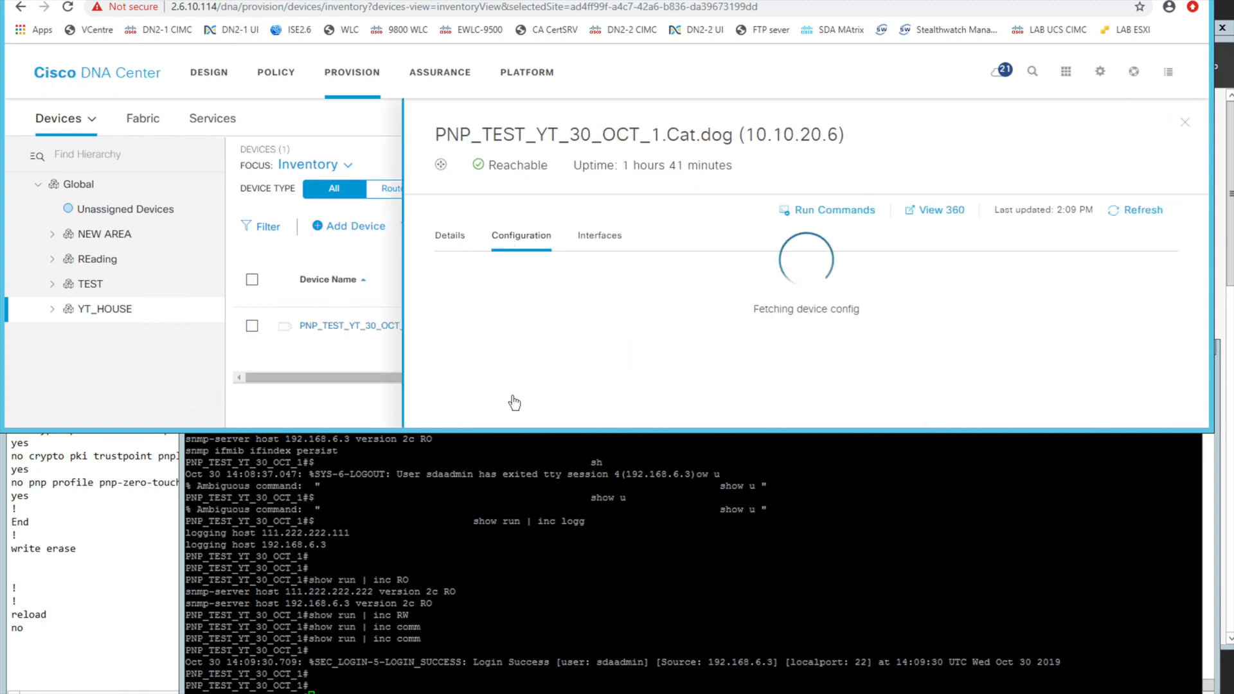
Enlarge the browser window's height and review the final section of the router's configuration
{"action": "left_click", "coordinate": [499, 526]}
{"action": "left_click_drag", "start_coordinate": [499, 526], "coordinate": [494, 593]}
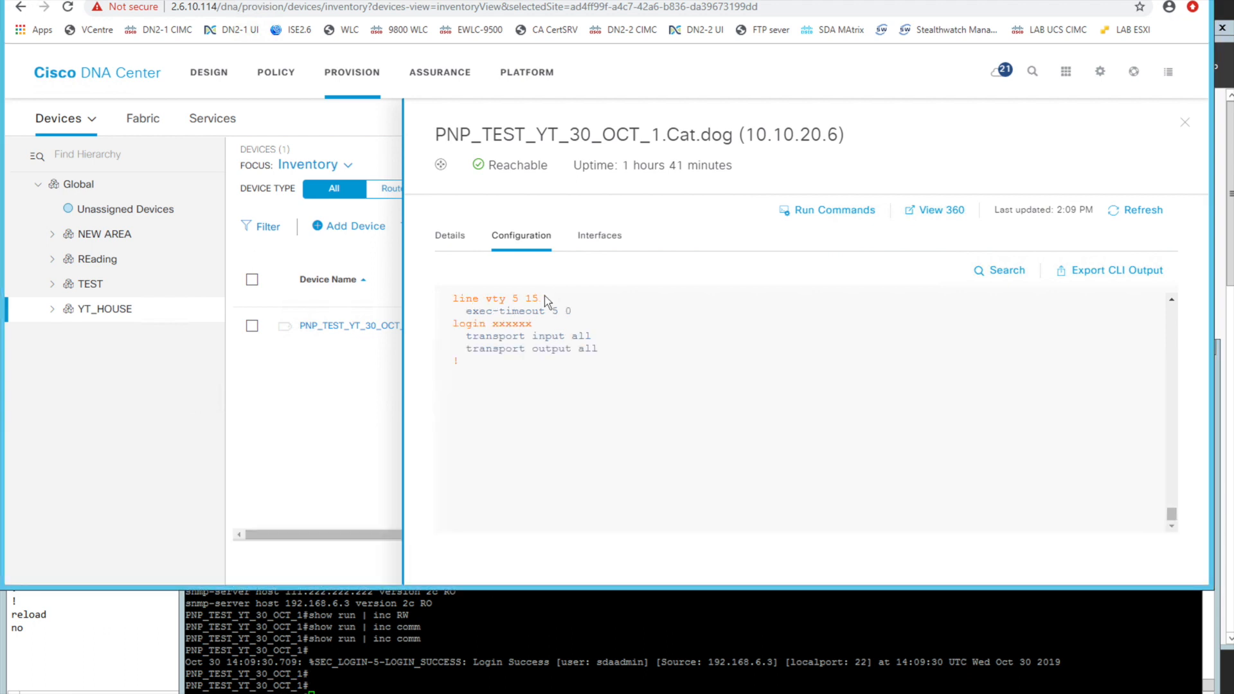
{"action": "scroll", "coordinate": [525, 404], "scroll_direction": "up", "scroll_amount": 2}
{"action": "scroll", "coordinate": [526, 407], "scroll_direction": "up", "scroll_amount": 3}
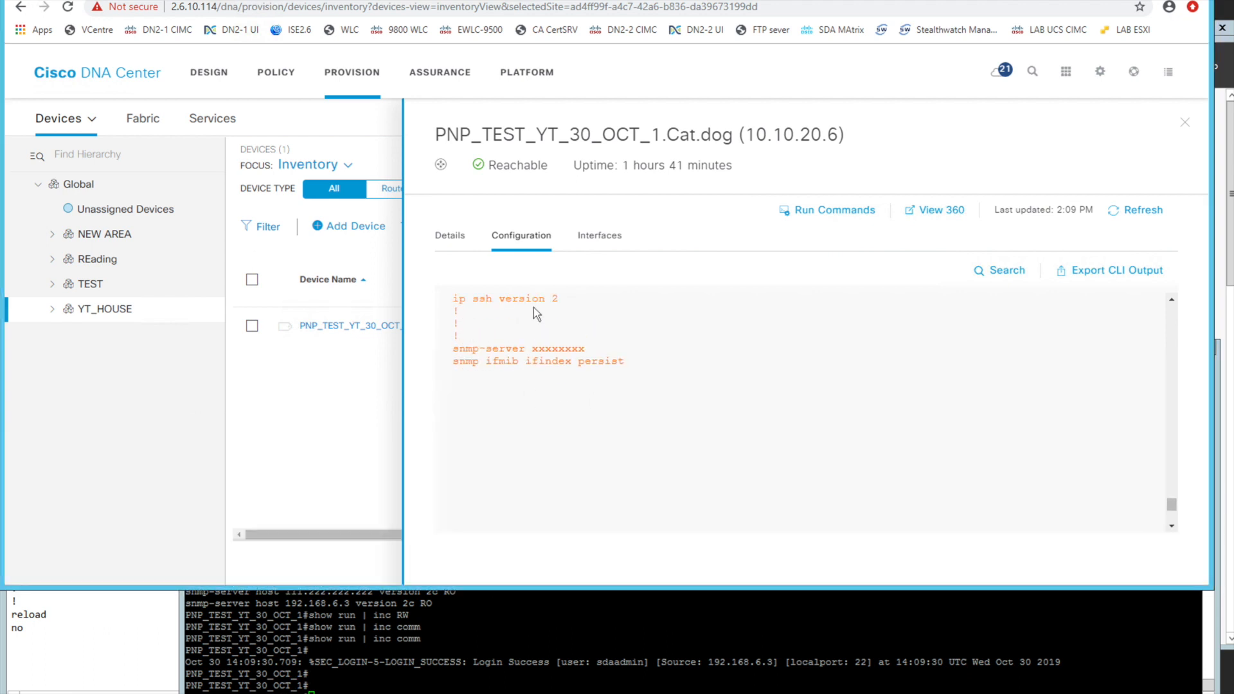
View the router's Interfaces and its Details down to Software Images and Provision, and close the device pane
{"action": "left_click", "coordinate": [612, 238]}
{"action": "scroll", "coordinate": [575, 372], "scroll_direction": "down", "scroll_amount": 5}
{"action": "scroll", "coordinate": [577, 374], "scroll_direction": "down", "scroll_amount": 2}
{"action": "left_click", "coordinate": [450, 237]}
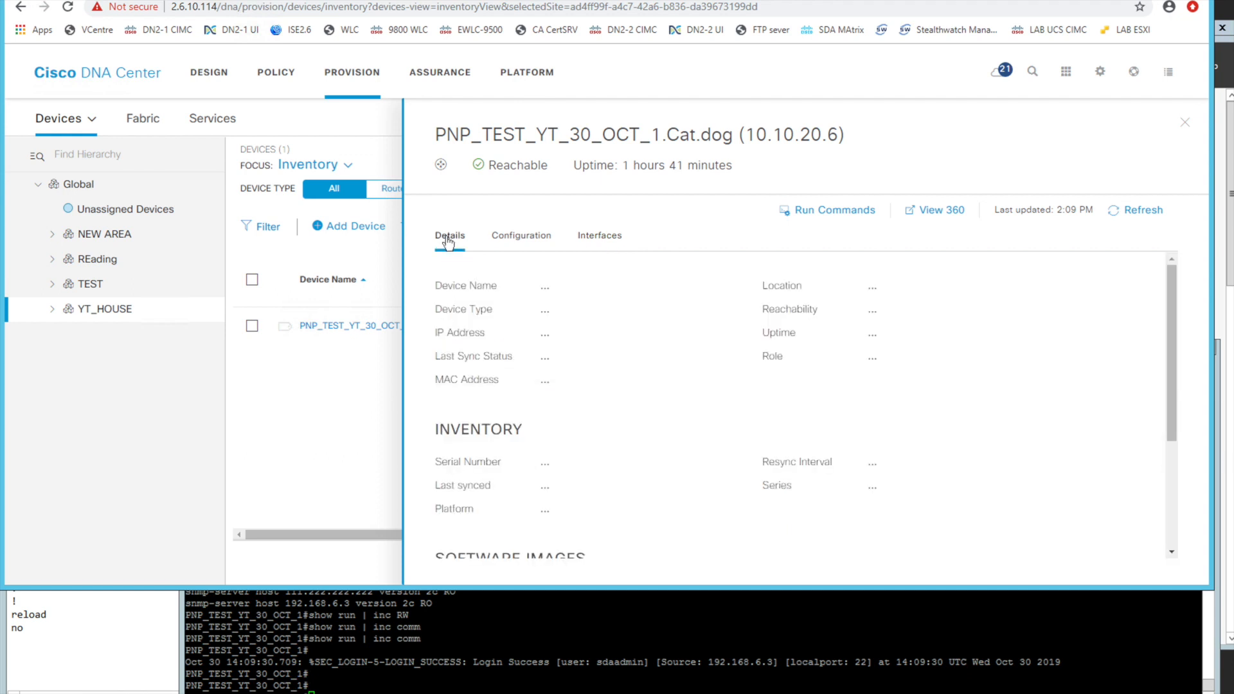
{"action": "scroll", "coordinate": [625, 404], "scroll_direction": "down", "scroll_amount": 1}
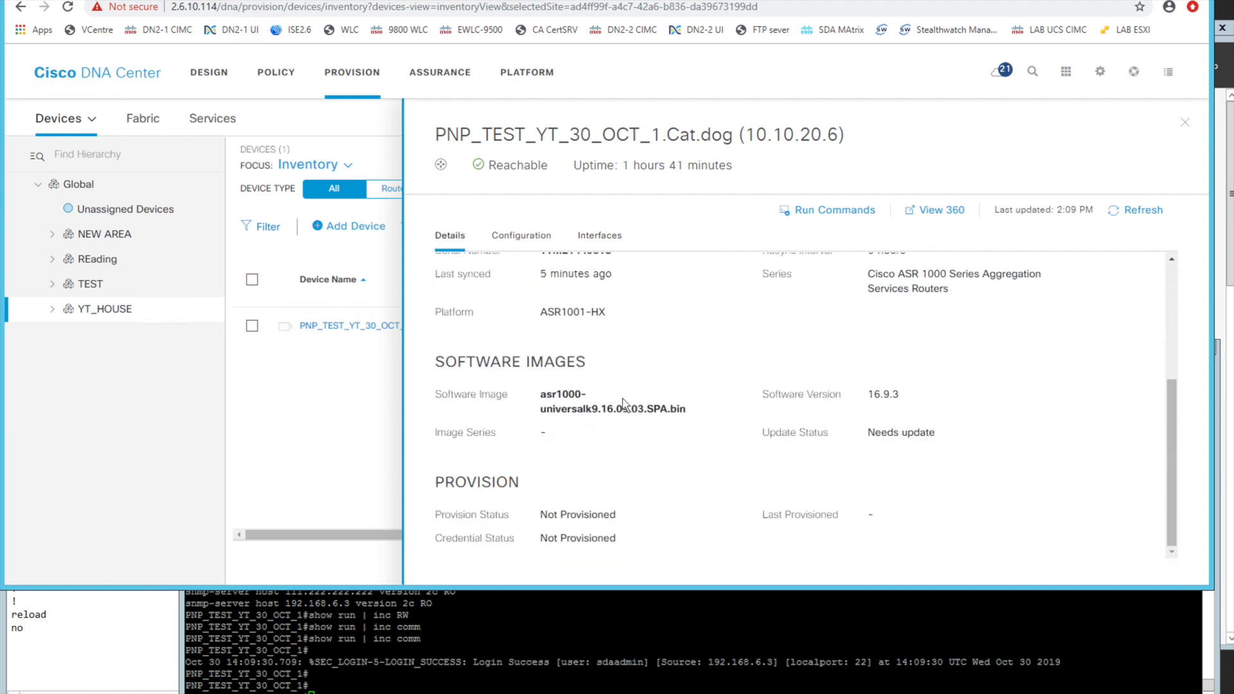
{"action": "scroll", "coordinate": [626, 398], "scroll_direction": "up", "scroll_amount": 4}
{"action": "left_click", "coordinate": [1184, 125]}
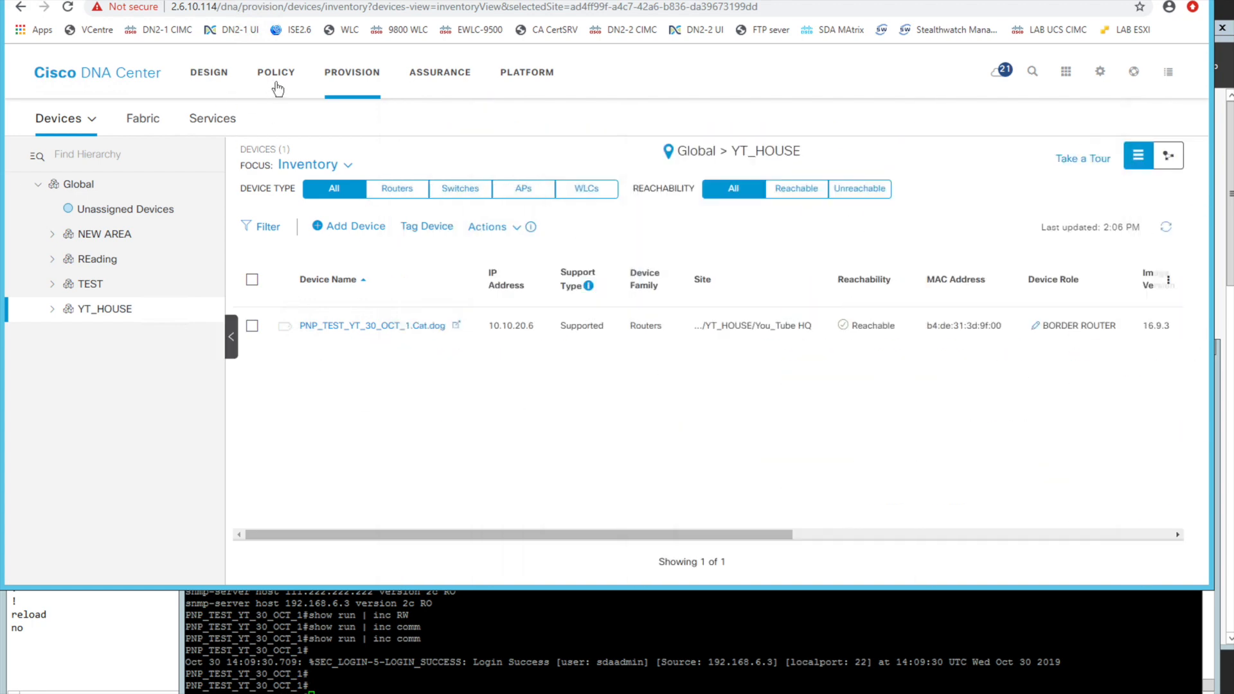
Open the Network settings for YT_HOUSE in Design and view the SYSLOG Server and SNMP Server sections
{"action": "left_click", "coordinate": [220, 72]}
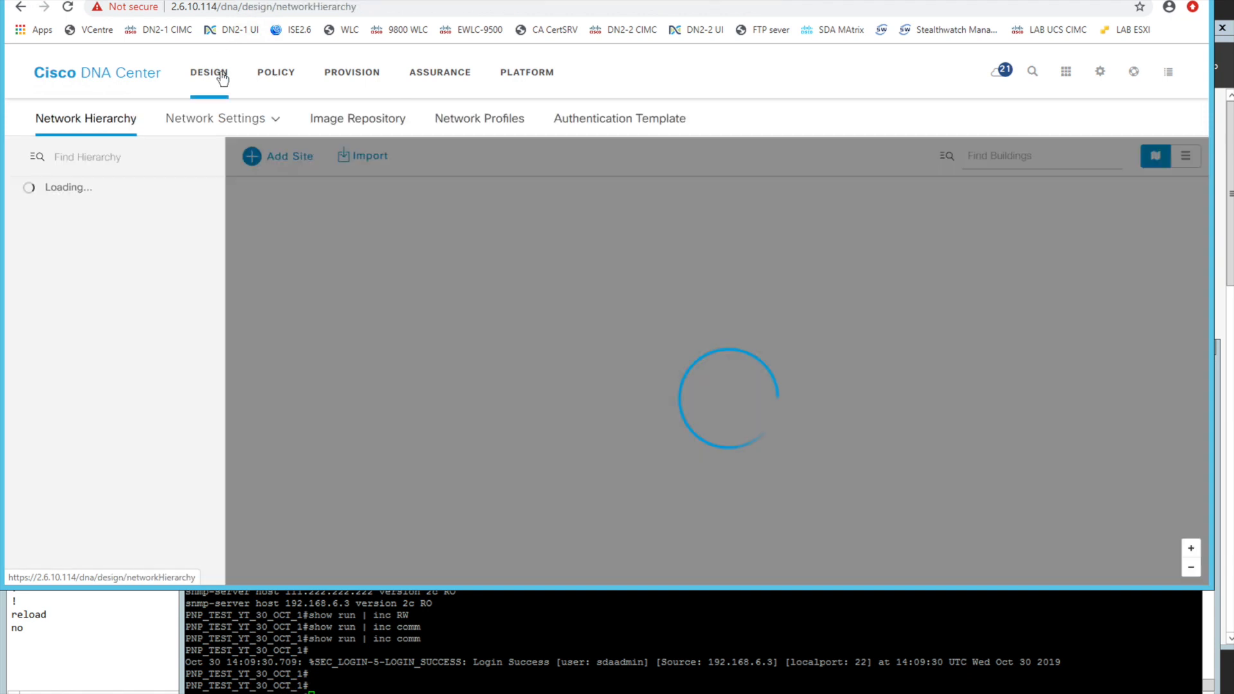
{"action": "mouse_move", "coordinate": [212, 124]}
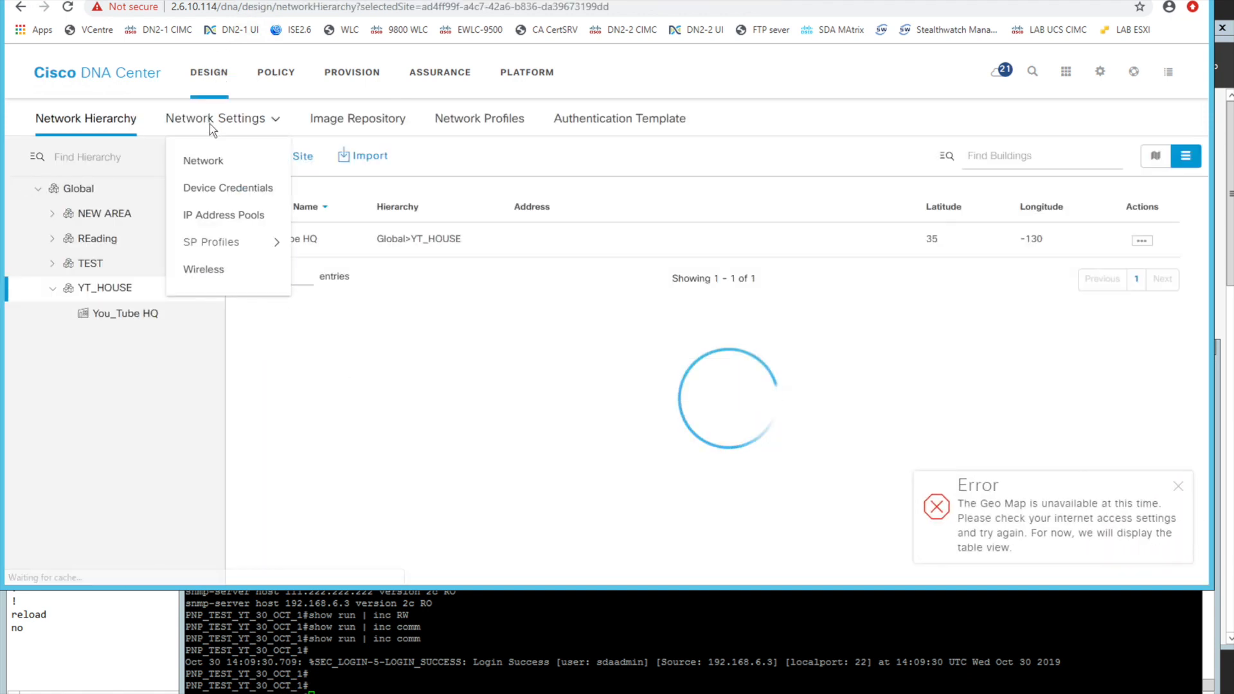
{"action": "left_click", "coordinate": [203, 161]}
{"action": "scroll", "coordinate": [420, 422], "scroll_direction": "down", "scroll_amount": 4}
{"action": "scroll", "coordinate": [424, 429], "scroll_direction": "down", "scroll_amount": 4}
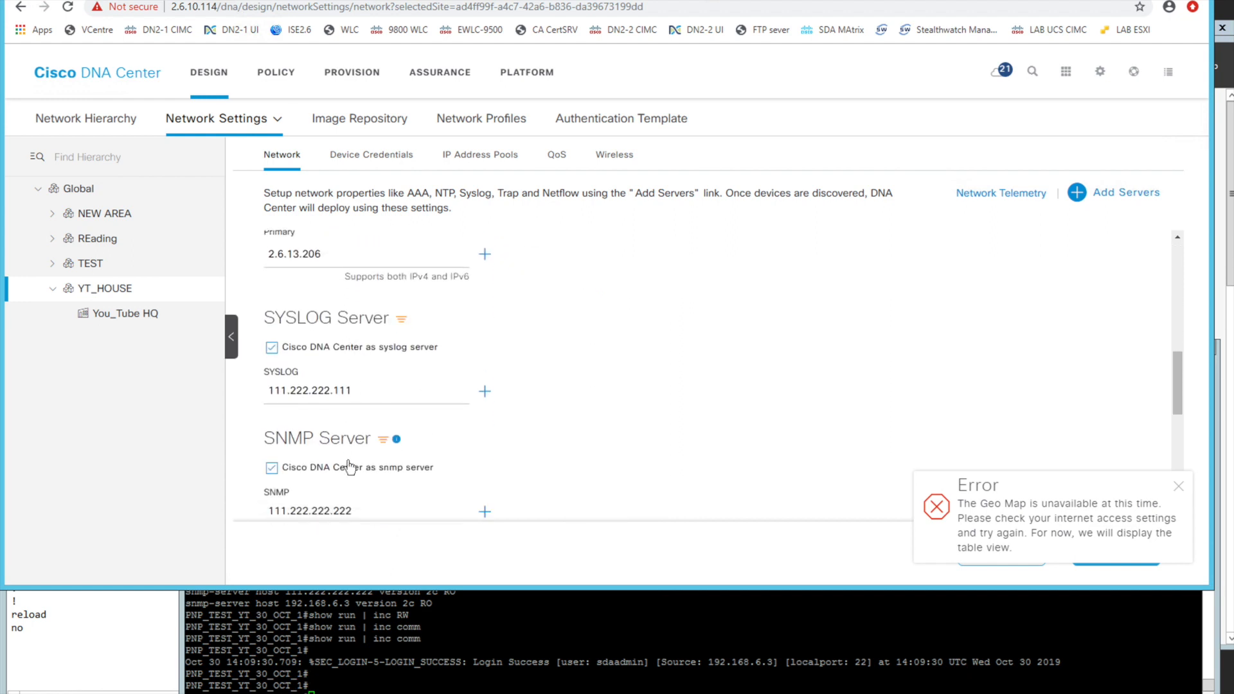
Open the Network Health dashboard in Assurance, look through its panels, and dismiss the Geo Map error
{"action": "left_click", "coordinate": [437, 73]}
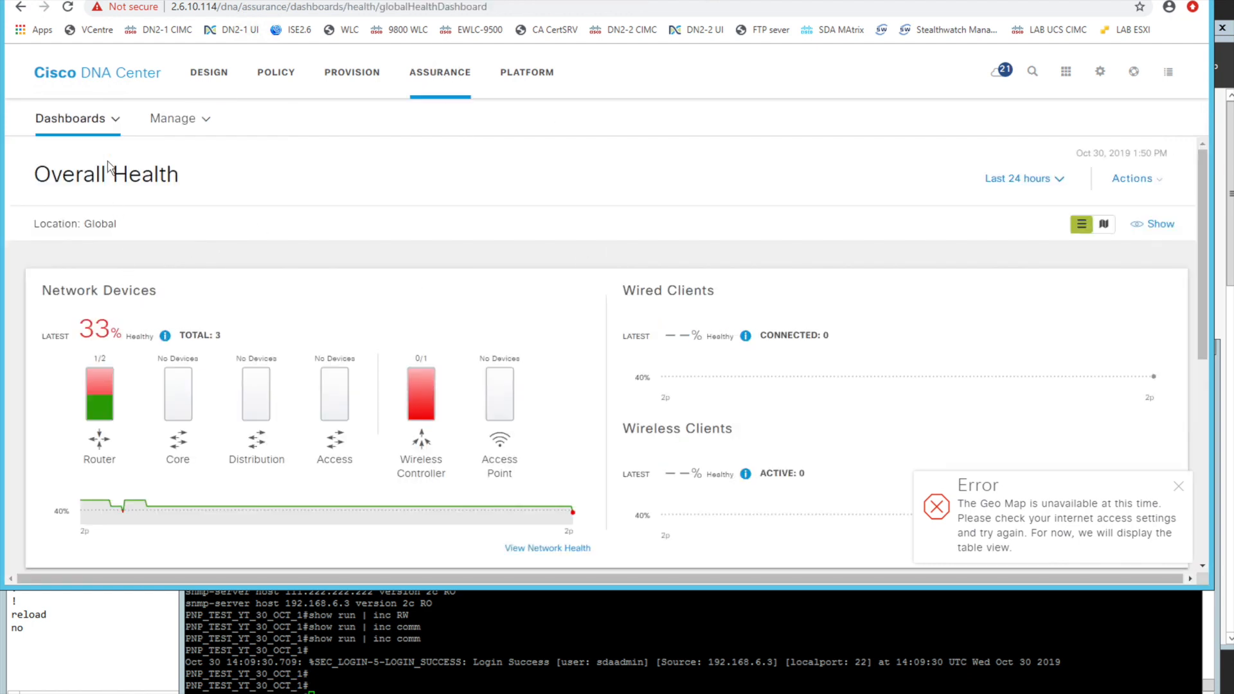
{"action": "mouse_move", "coordinate": [107, 133]}
{"action": "mouse_move", "coordinate": [101, 165]}
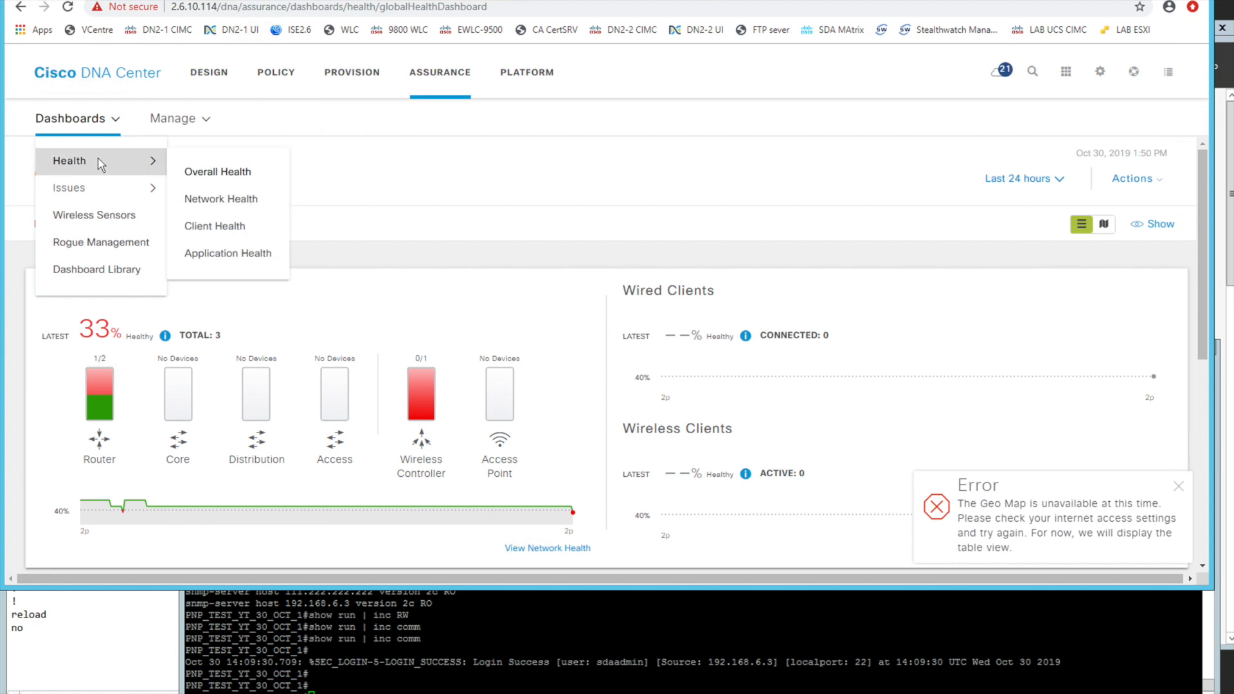
{"action": "left_click", "coordinate": [208, 197]}
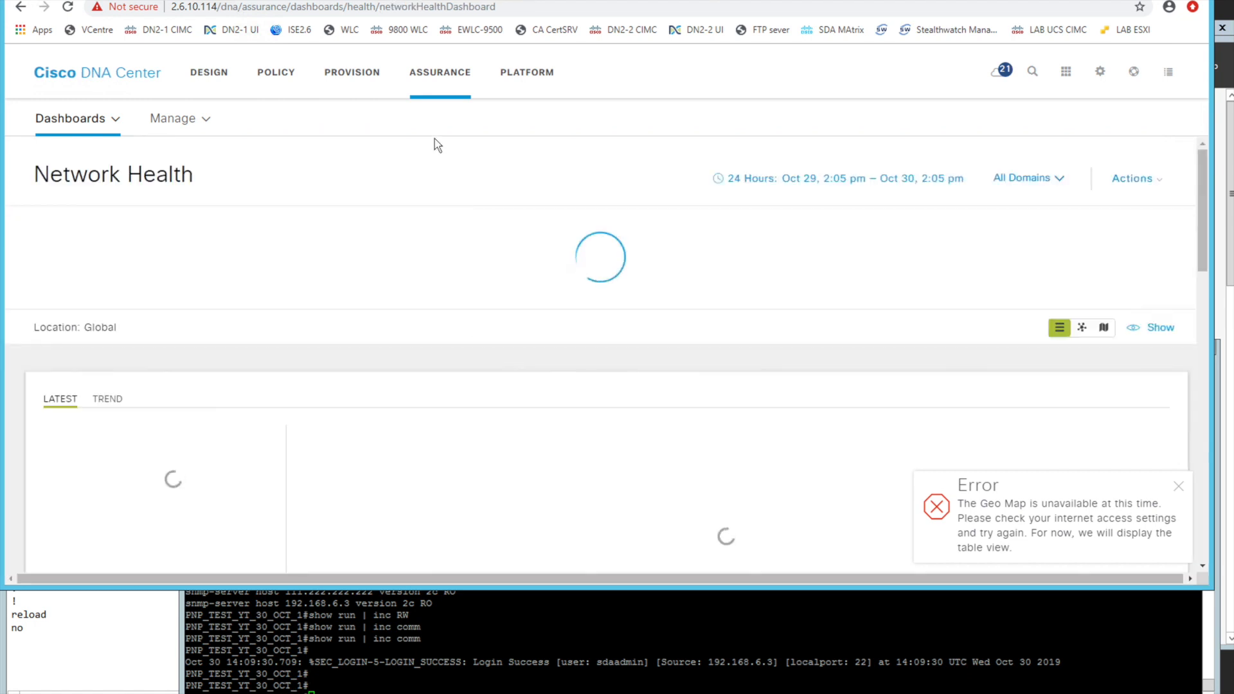
{"action": "scroll", "coordinate": [497, 411], "scroll_direction": "down", "scroll_amount": 7}
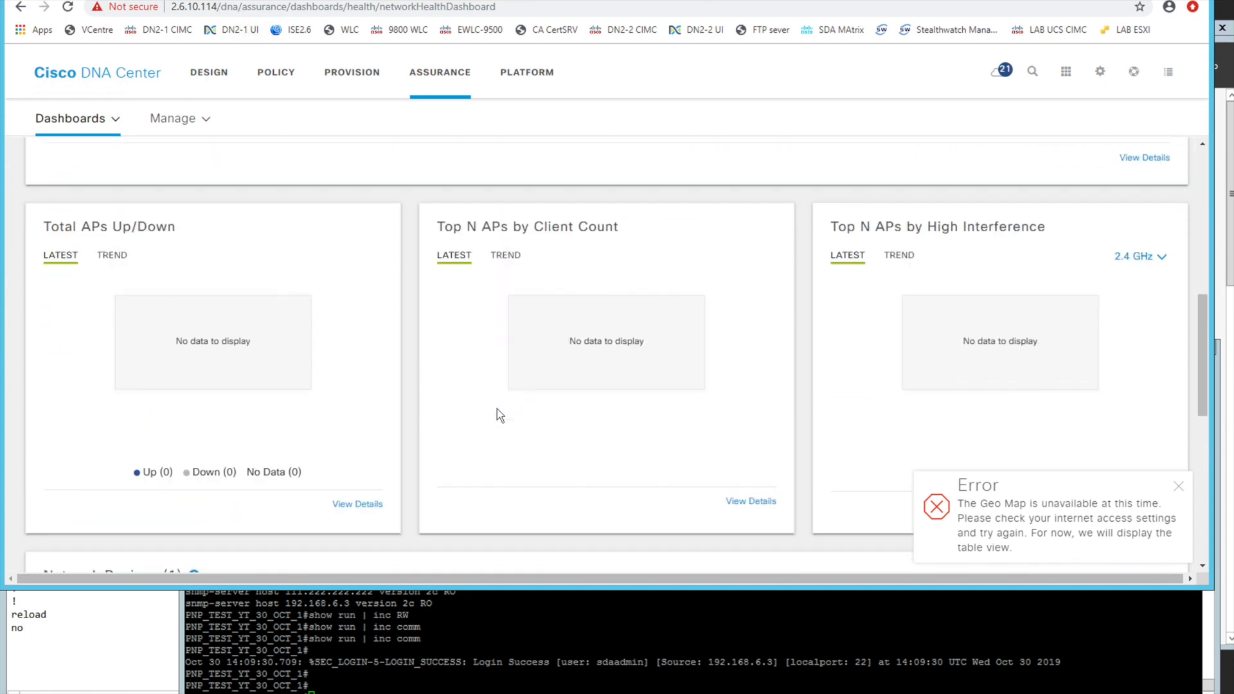
{"action": "scroll", "coordinate": [497, 412], "scroll_direction": "up", "scroll_amount": 9}
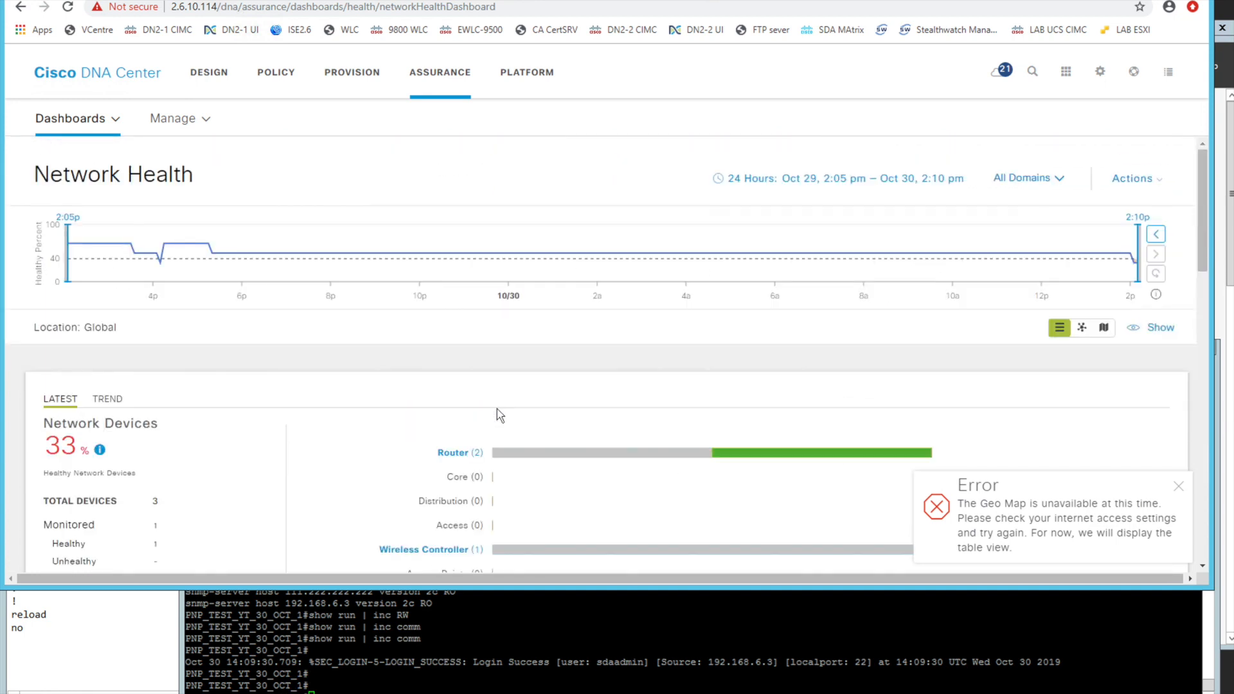
{"action": "left_click", "coordinate": [1180, 487]}
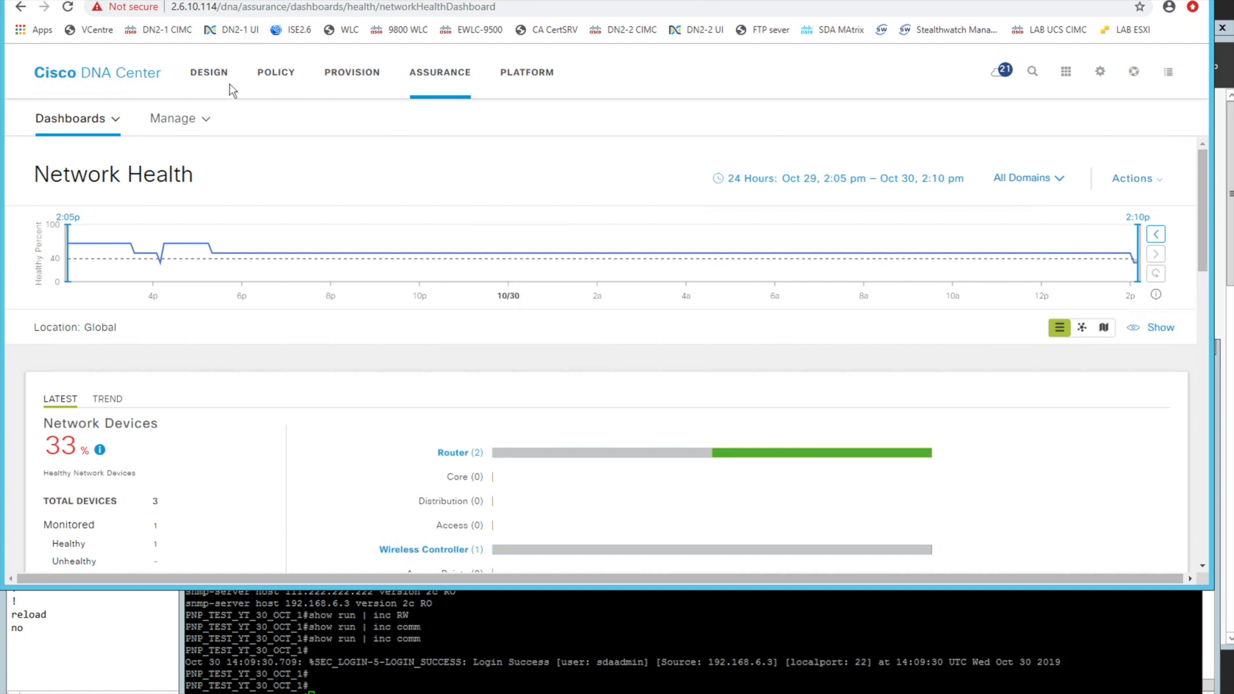
Return to Design, reduce the browser window's height to uncover more of the terminal, and open the Template Editor
{"action": "left_click", "coordinate": [209, 72]}
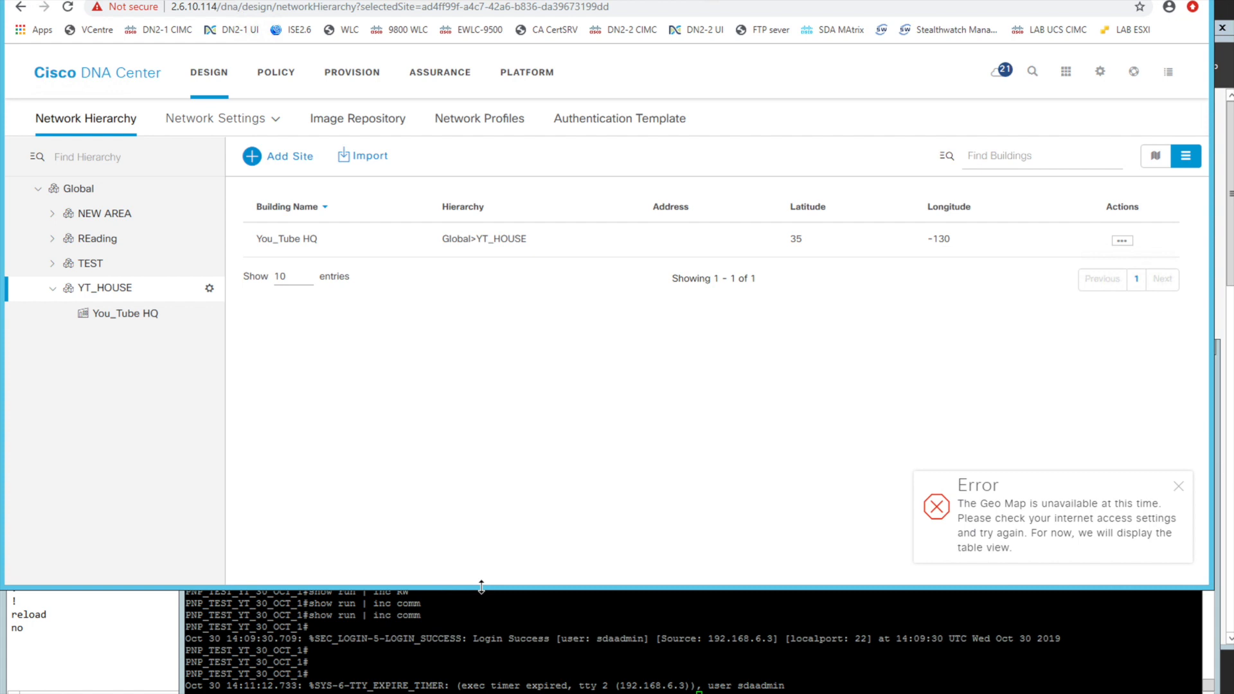
{"action": "left_click_drag", "start_coordinate": [481, 587], "coordinate": [450, 481]}
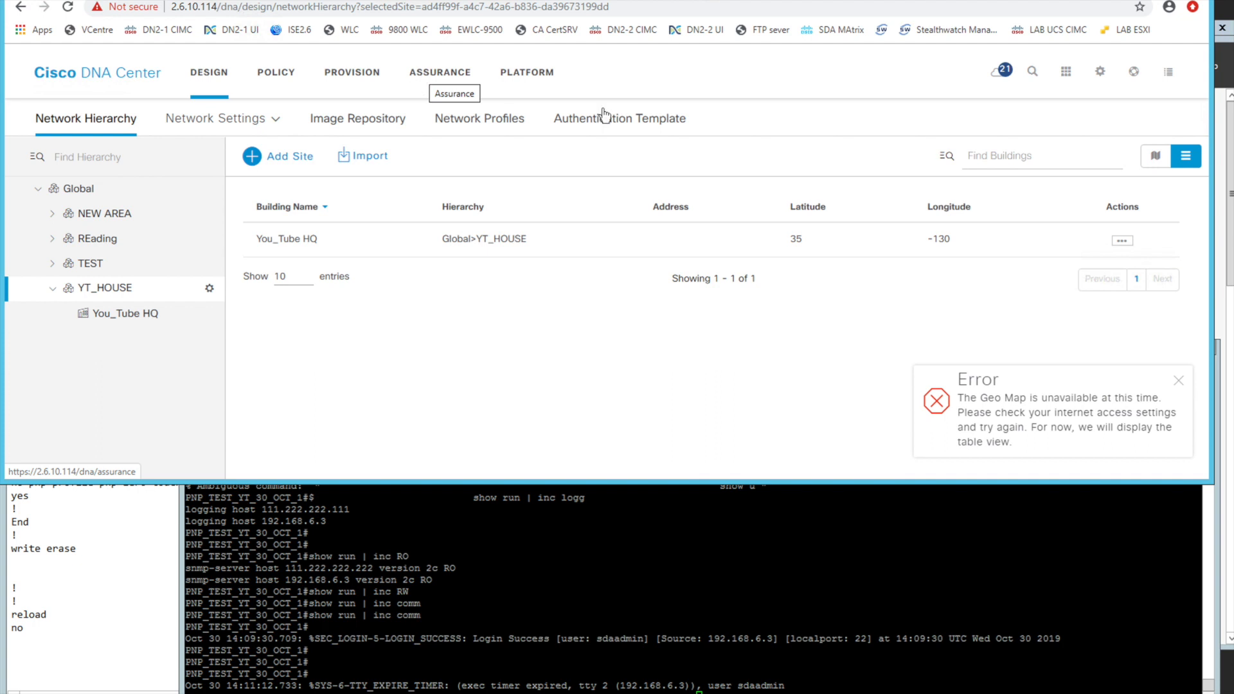
{"action": "left_click", "coordinate": [1066, 73]}
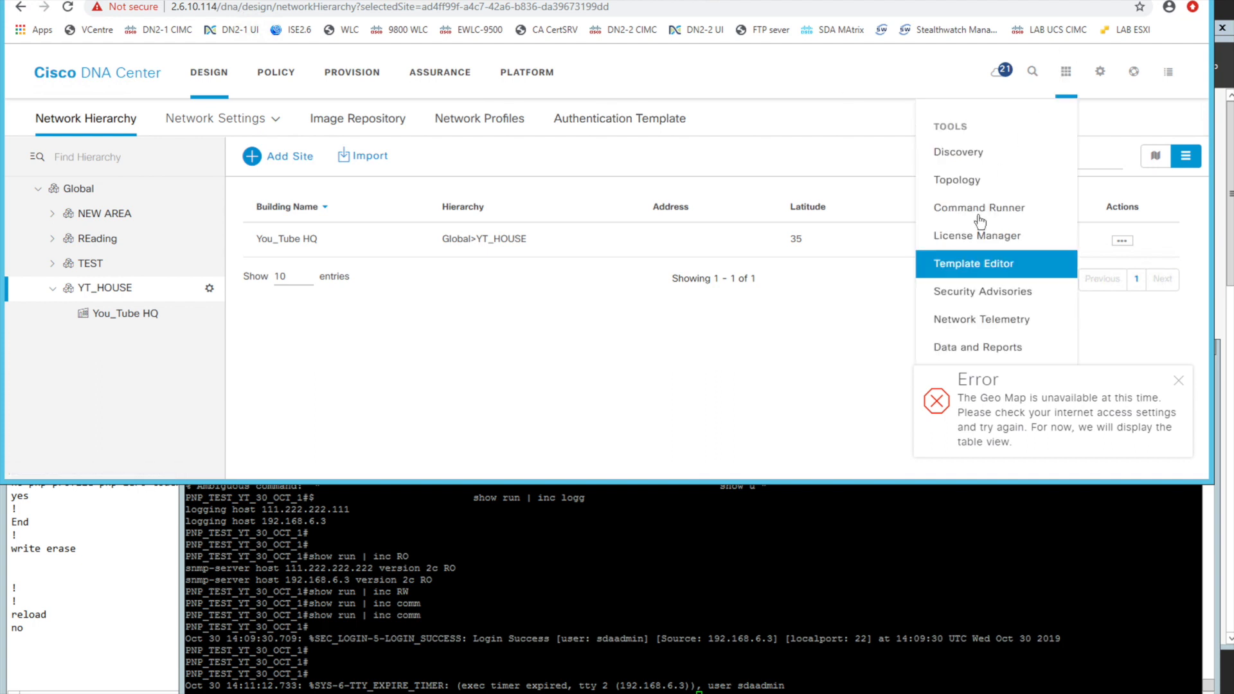
{"action": "left_click", "coordinate": [970, 260]}
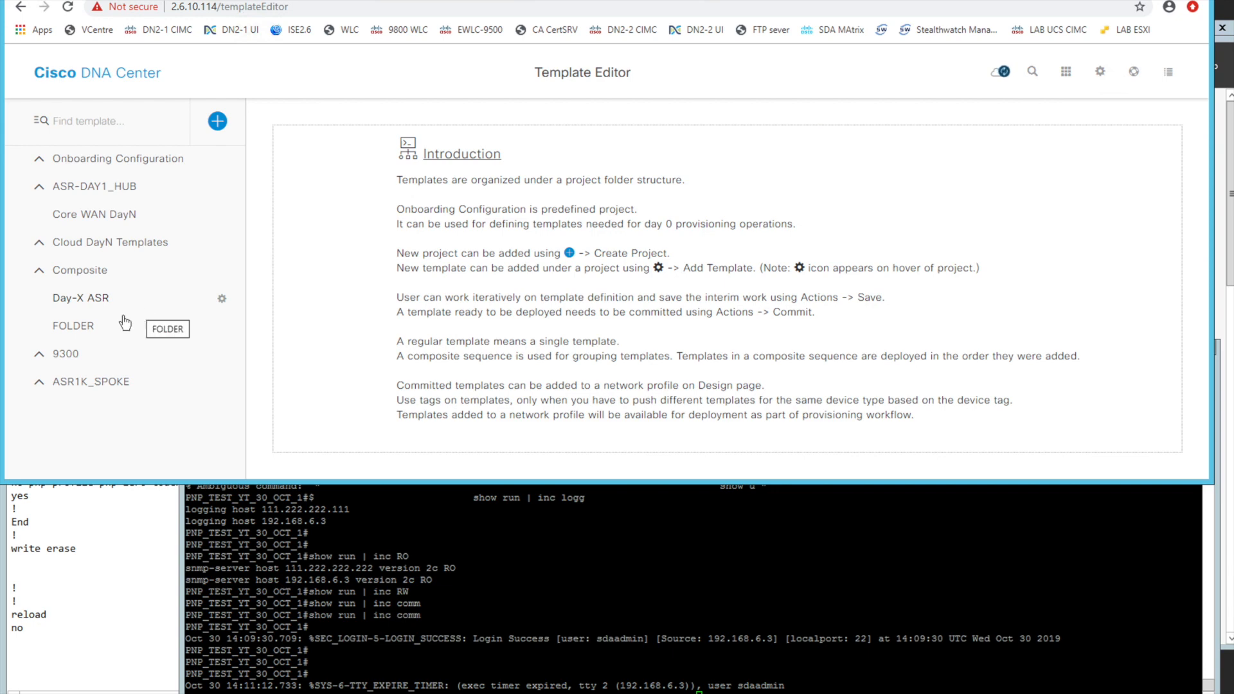
Open the QOS_SPOKE template from the ASR1K_SPOKE project and review its class-map and policy-map code
{"action": "left_click", "coordinate": [39, 382]}
{"action": "scroll", "coordinate": [135, 347], "scroll_direction": "down", "scroll_amount": 2}
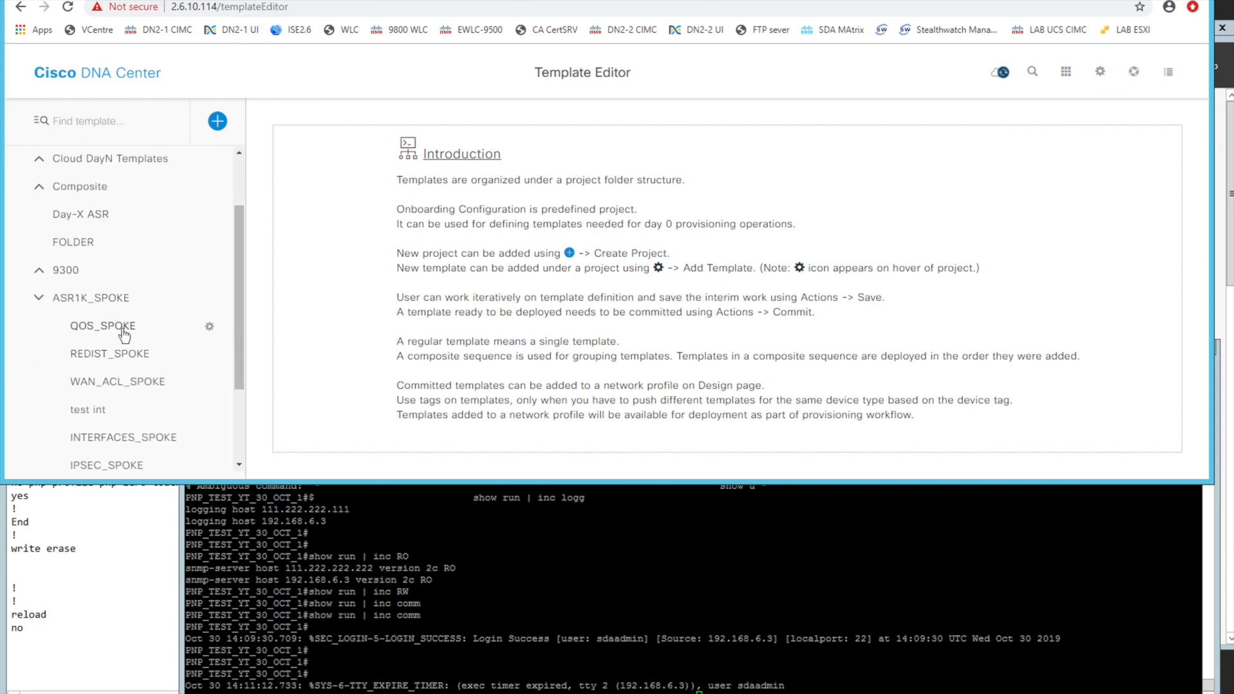
{"action": "left_click", "coordinate": [123, 329]}
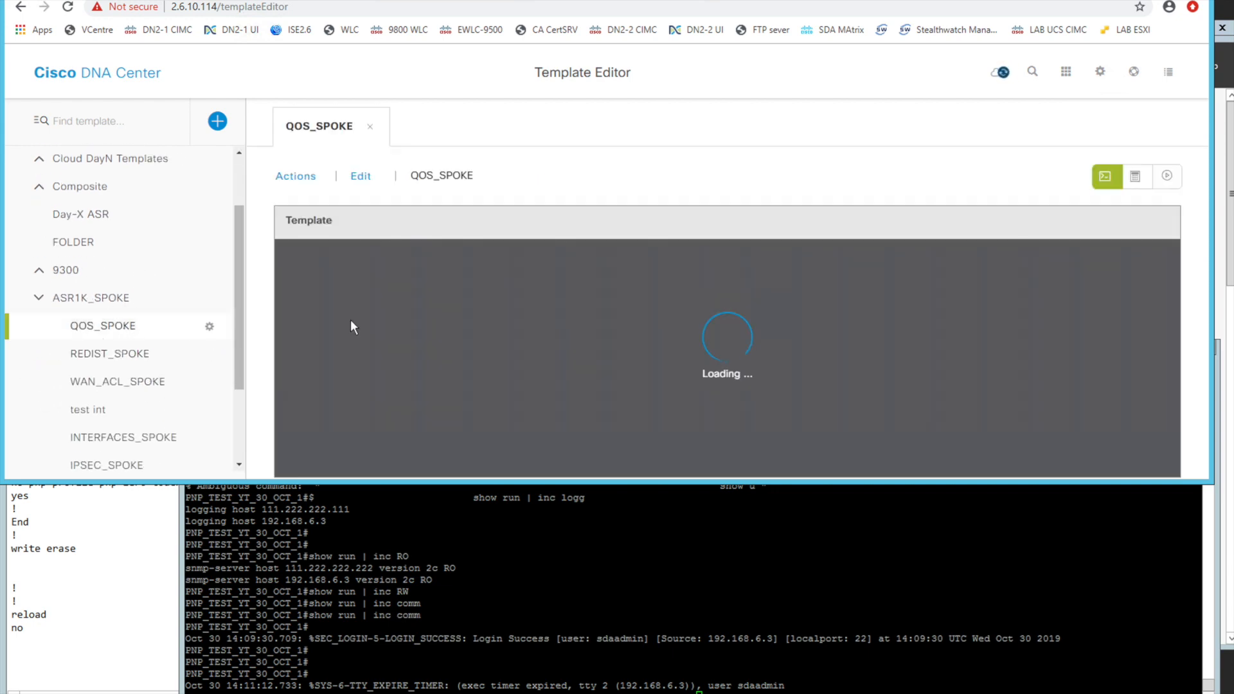
{"action": "scroll", "coordinate": [463, 309], "scroll_direction": "down", "scroll_amount": 5}
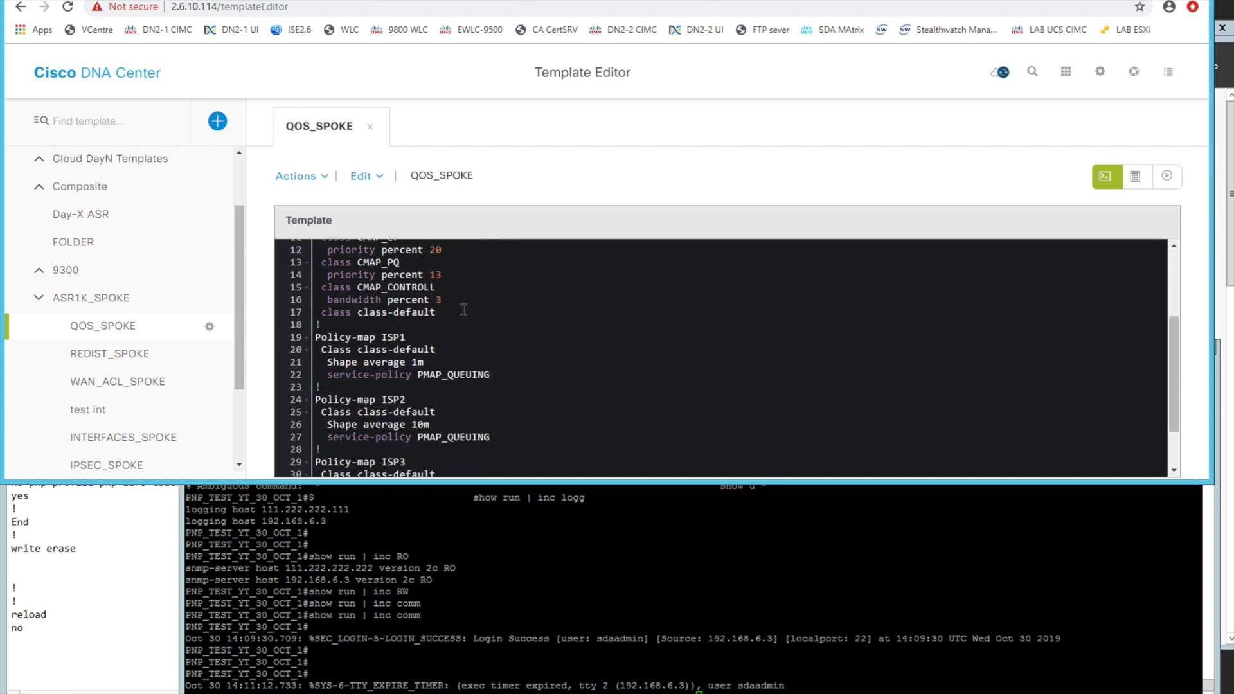
{"action": "scroll", "coordinate": [464, 309], "scroll_direction": "up", "scroll_amount": 5}
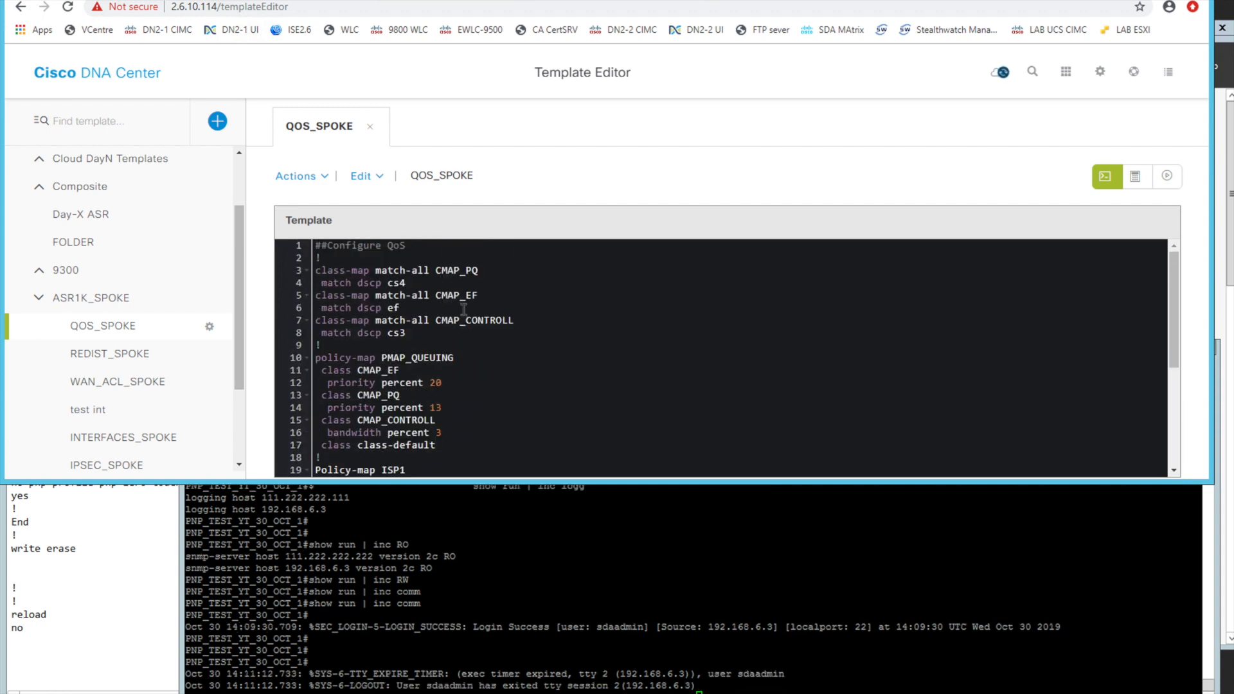
Open the You_Tube routing profile for editing from Network Profiles in Design, dismissing the Geo Map error
{"action": "left_click", "coordinate": [129, 86]}
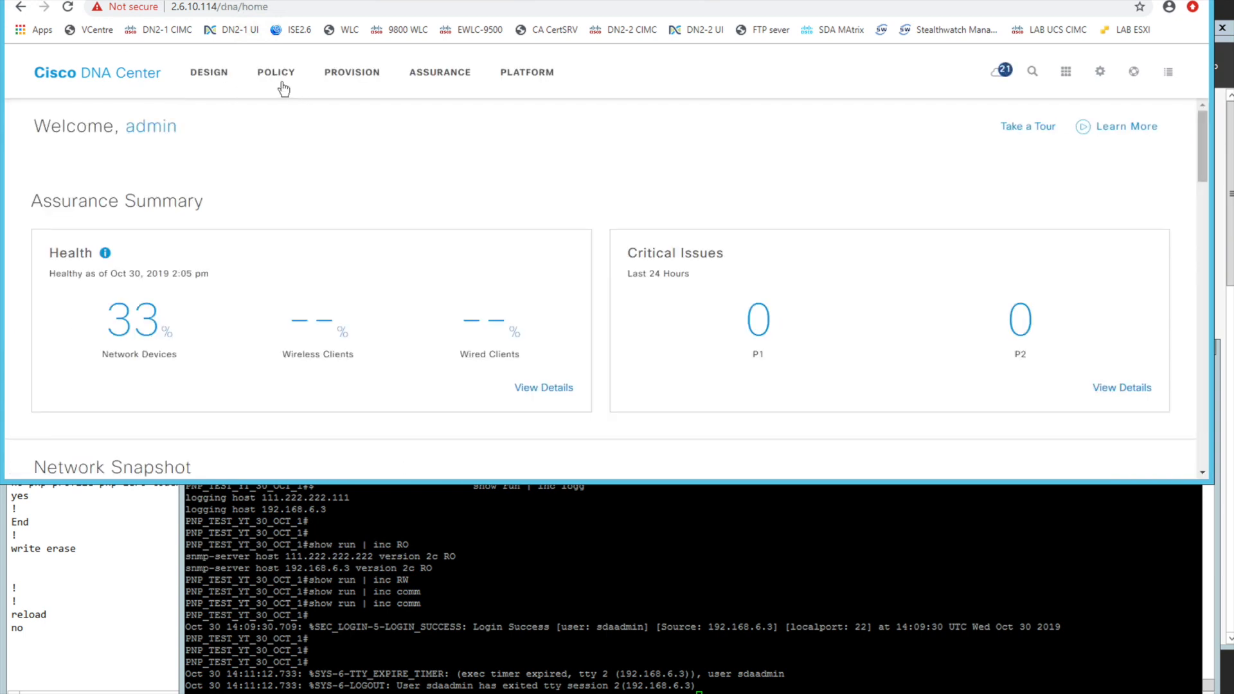
{"action": "left_click", "coordinate": [211, 74]}
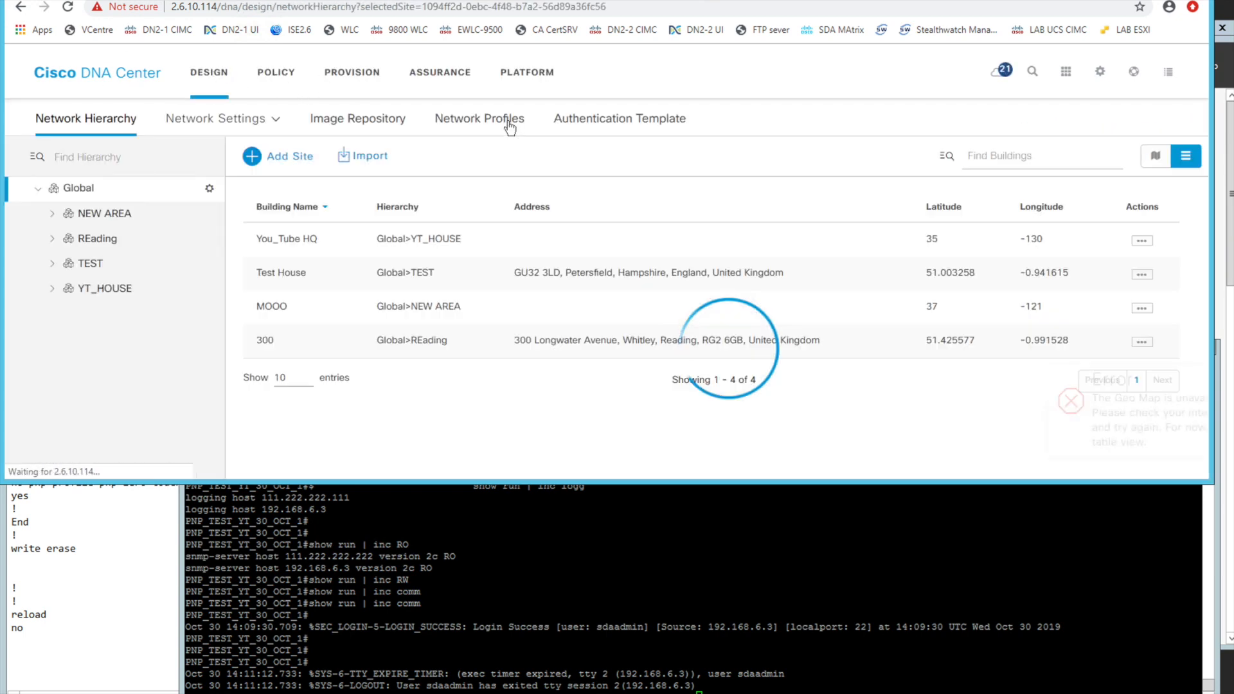
{"action": "left_click", "coordinate": [510, 125]}
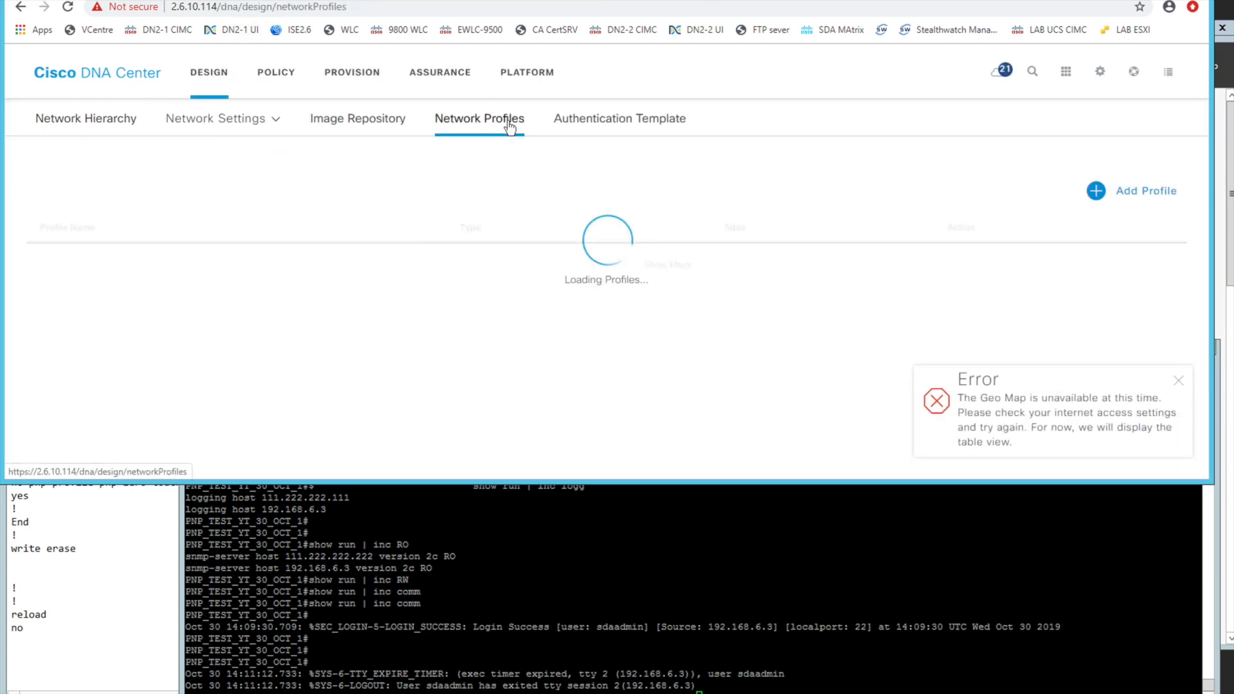
{"action": "left_click", "coordinate": [1176, 384]}
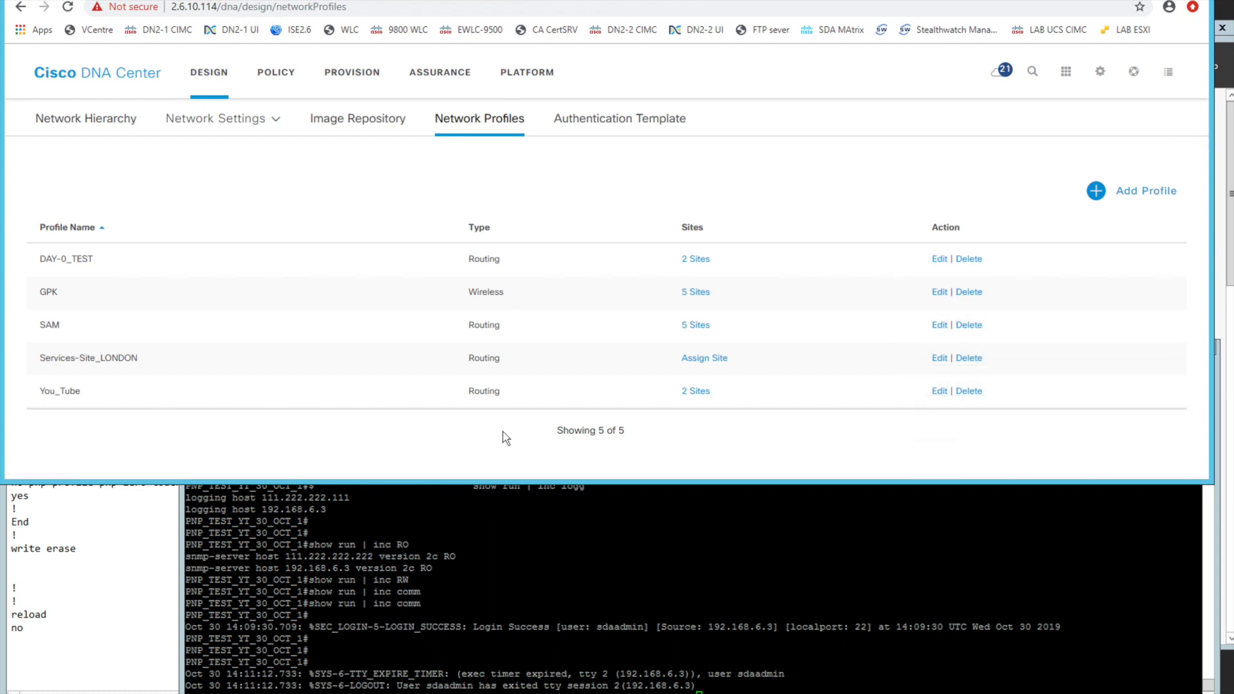
{"action": "left_click", "coordinate": [940, 392]}
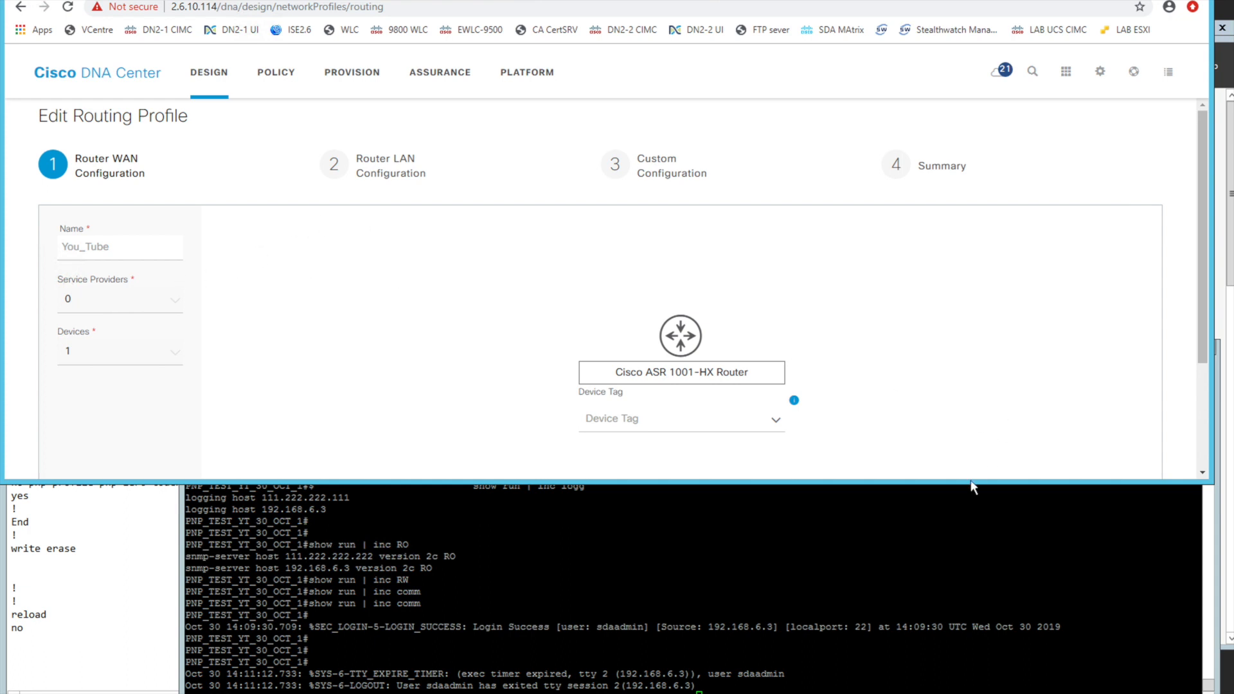
Enlarge the browser window, advance to Custom Configuration, and attach the QoS Day-N template to the Cisco ASR 1001-HX Router
{"action": "left_click_drag", "start_coordinate": [971, 488], "coordinate": [974, 621]}
{"action": "left_click", "coordinate": [1114, 601]}
{"action": "left_click", "coordinate": [1111, 604]}
{"action": "left_click", "coordinate": [400, 229]}
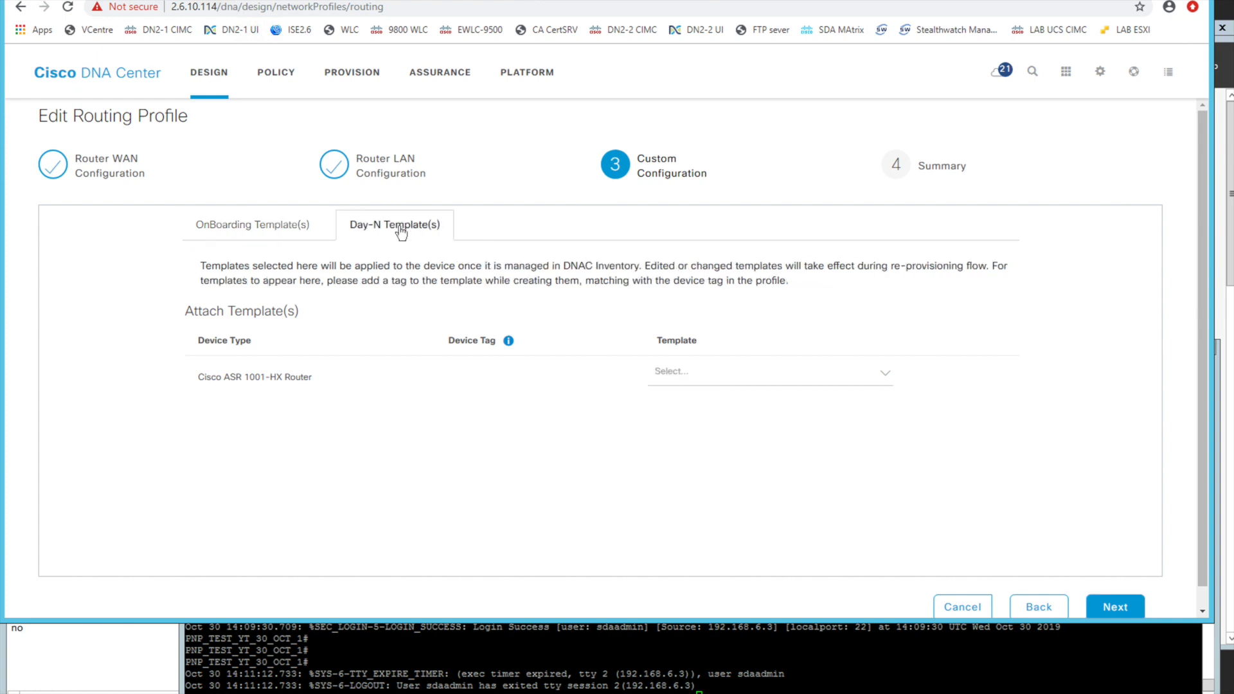
{"action": "left_click", "coordinate": [742, 373]}
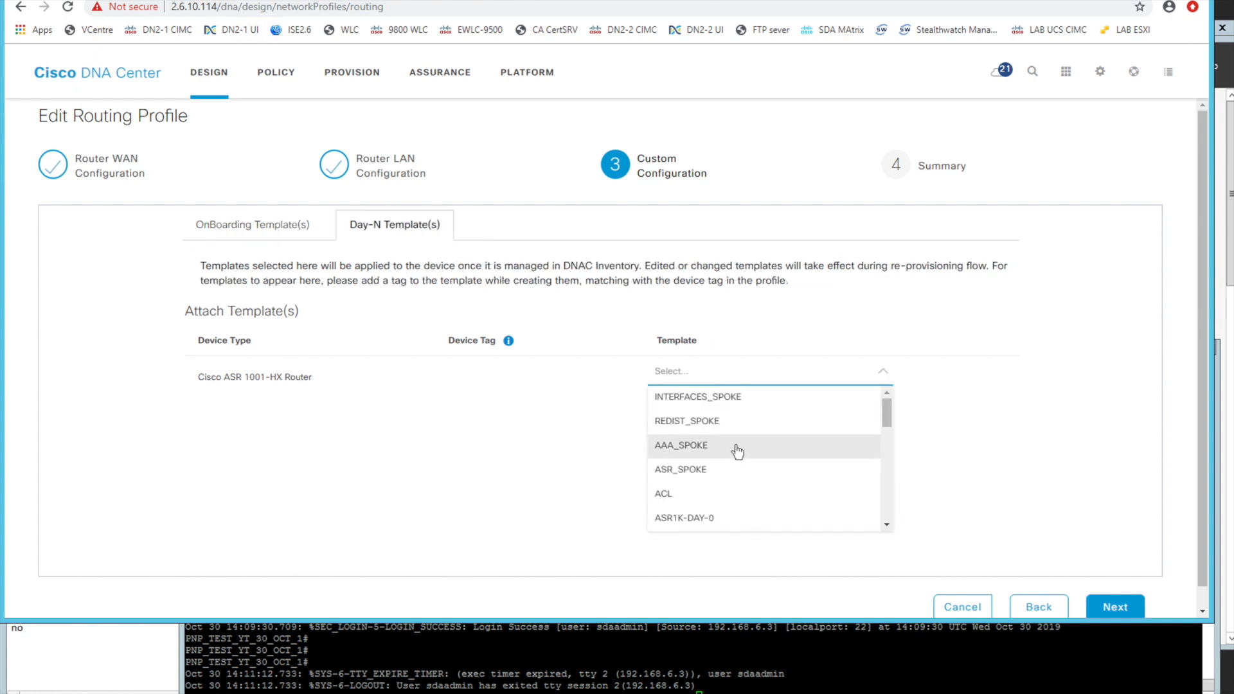
{"action": "scroll", "coordinate": [746, 454], "scroll_direction": "down", "scroll_amount": 1}
{"action": "scroll", "coordinate": [751, 457], "scroll_direction": "down", "scroll_amount": 5}
{"action": "scroll", "coordinate": [751, 457], "scroll_direction": "up", "scroll_amount": 3}
{"action": "left_click", "coordinate": [747, 424]}
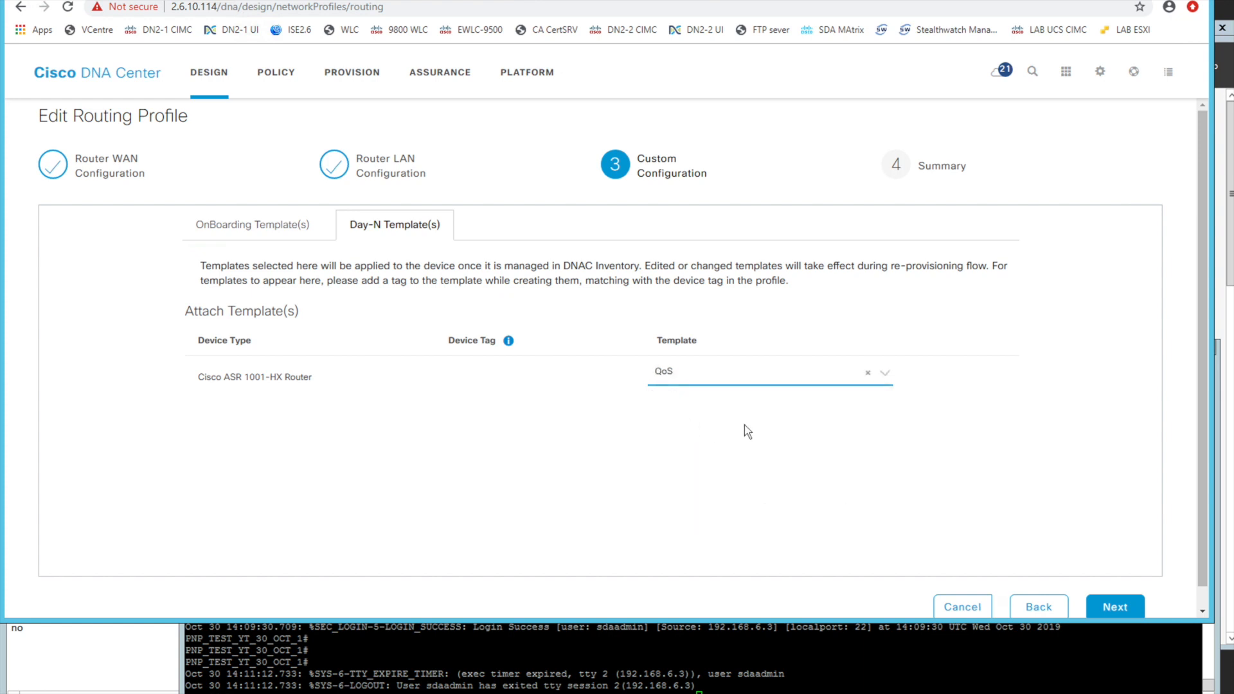
Proceed to the routing profile's Summary and save the profile
{"action": "left_click", "coordinate": [1110, 606]}
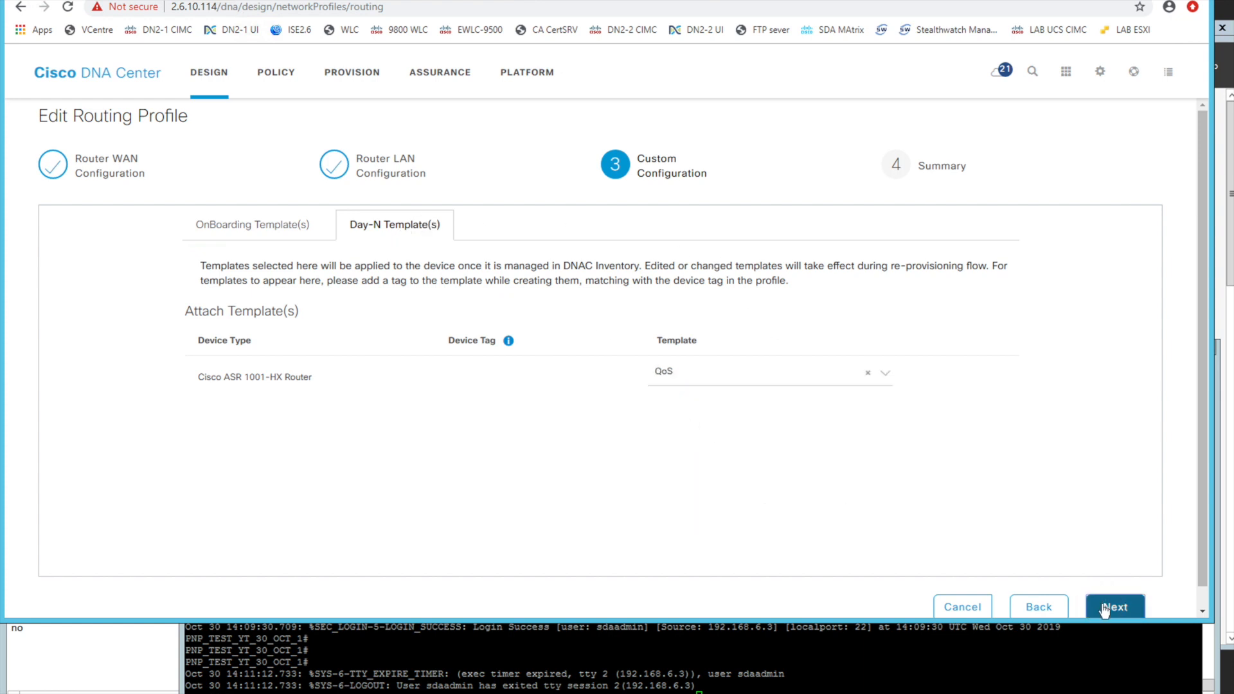
{"action": "scroll", "coordinate": [864, 449], "scroll_direction": "down", "scroll_amount": 2}
{"action": "left_click", "coordinate": [1037, 587]}
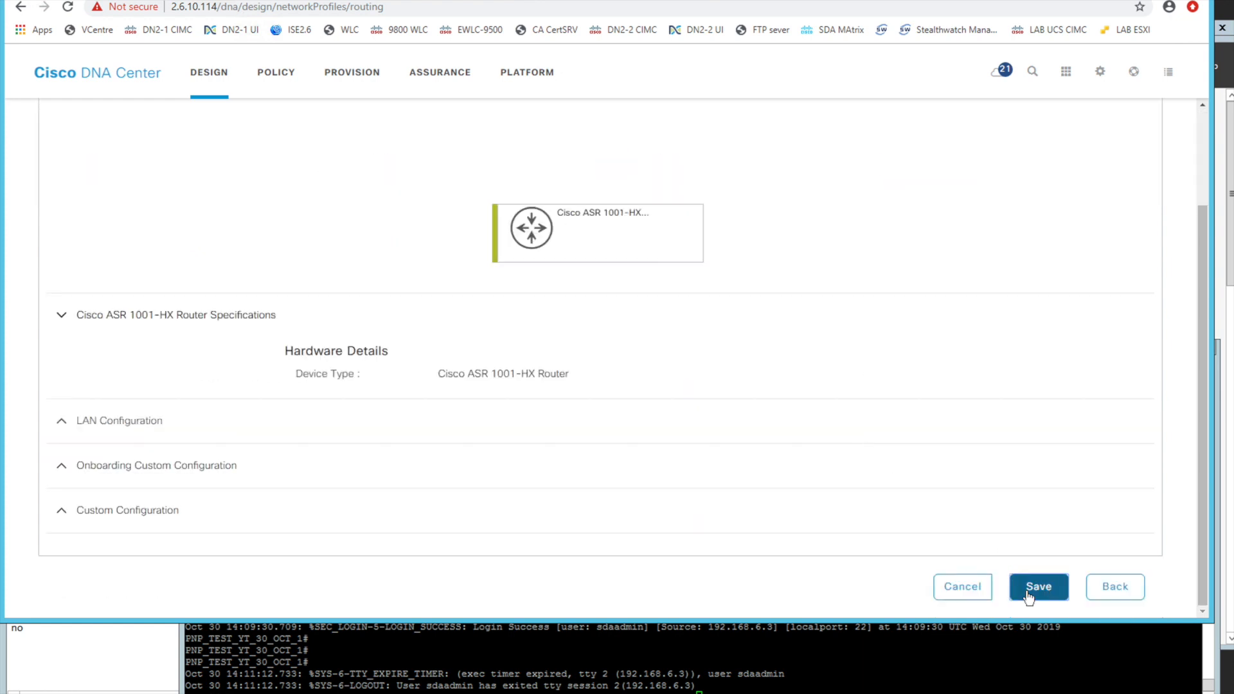
Reopen the QOS_SPOKE template in the ASR1K_SPOKE project and review its class-maps and policy-maps, shrinking the browser window to expose the console
{"action": "left_click_drag", "start_coordinate": [507, 621], "coordinate": [507, 498]}
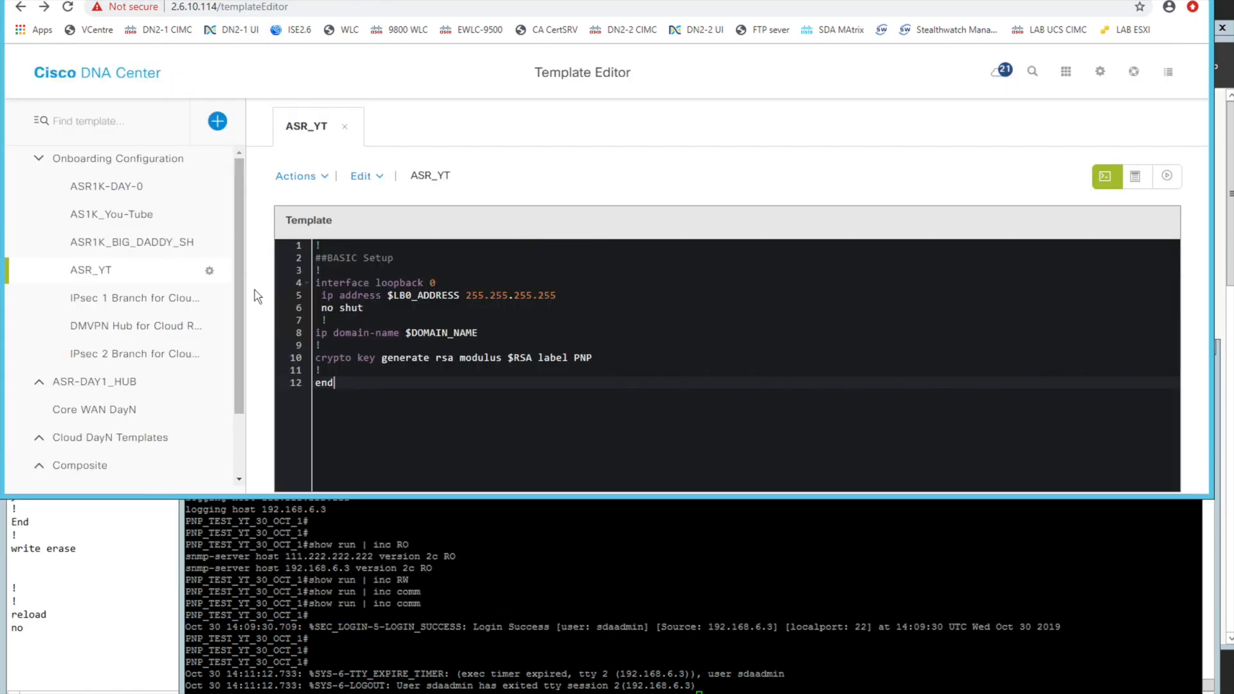
{"action": "scroll", "coordinate": [171, 386], "scroll_direction": "down", "scroll_amount": 2}
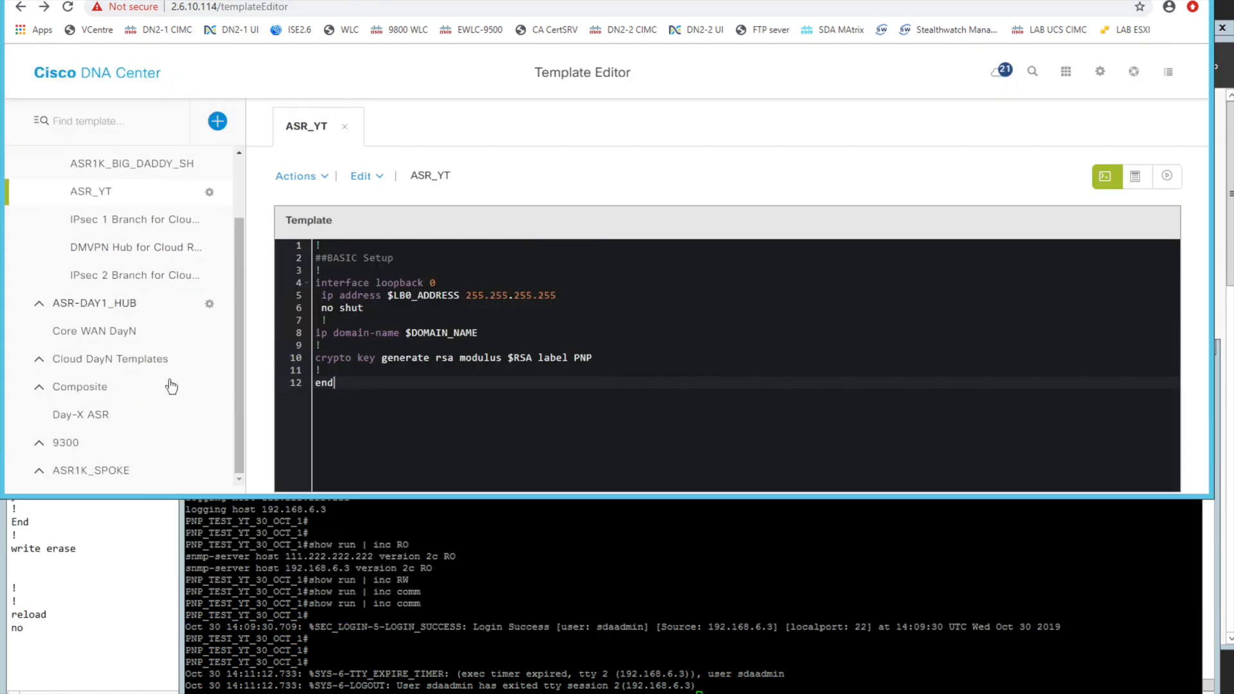
{"action": "left_click", "coordinate": [79, 465]}
{"action": "scroll", "coordinate": [128, 392], "scroll_direction": "down", "scroll_amount": 4}
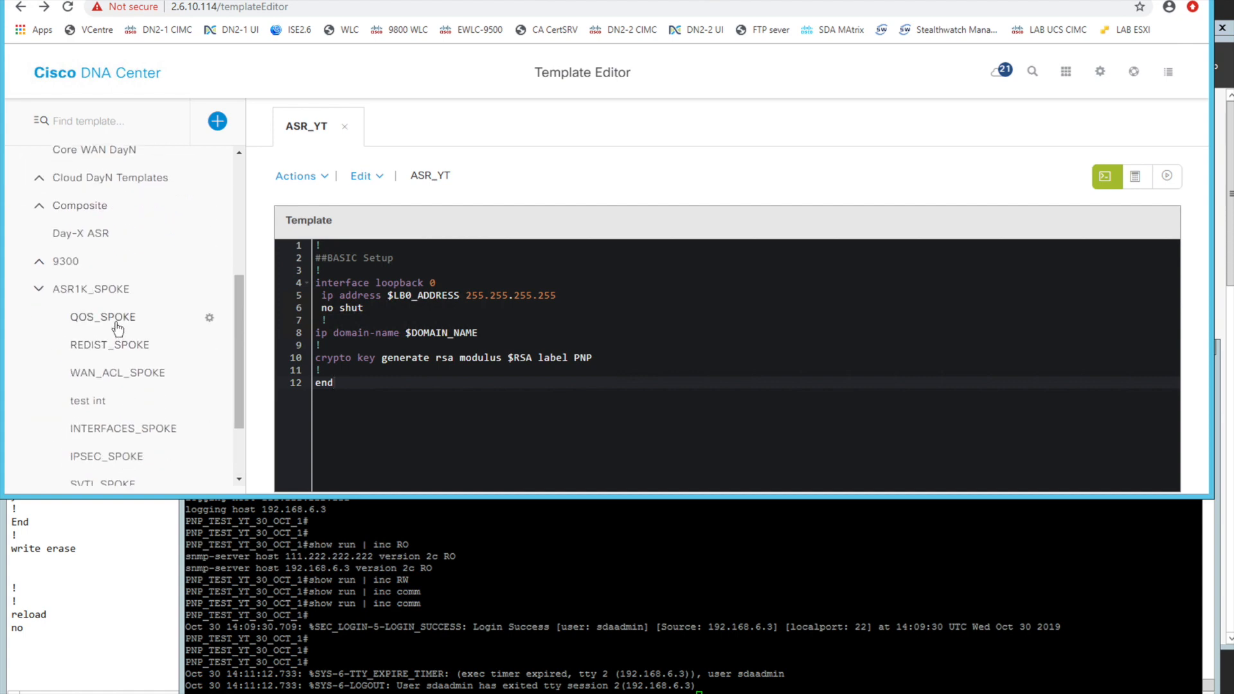
{"action": "left_click", "coordinate": [118, 329]}
{"action": "scroll", "coordinate": [399, 309], "scroll_direction": "down", "scroll_amount": 5}
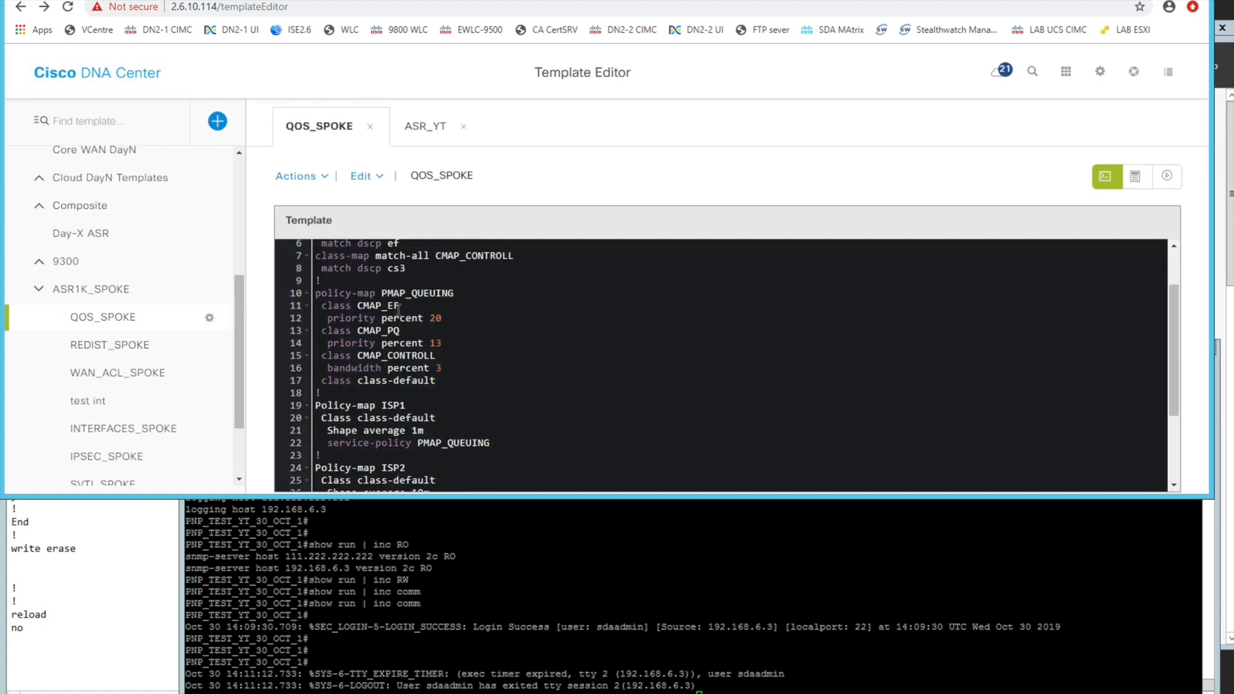
{"action": "scroll", "coordinate": [399, 311], "scroll_direction": "up", "scroll_amount": 1}
{"action": "scroll", "coordinate": [399, 310], "scroll_direction": "up", "scroll_amount": 3}
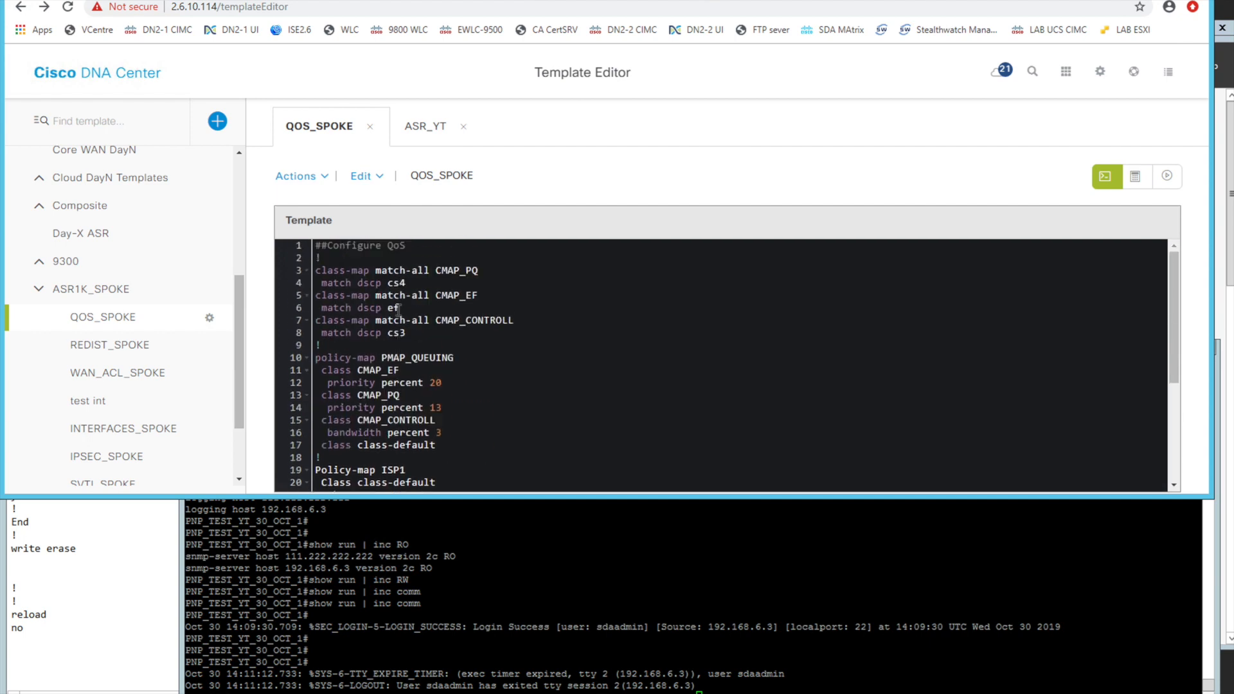
Check the router's running configuration for class-maps in the PuTTY console with "show run | inc class-"
{"action": "left_click", "coordinate": [398, 603]}
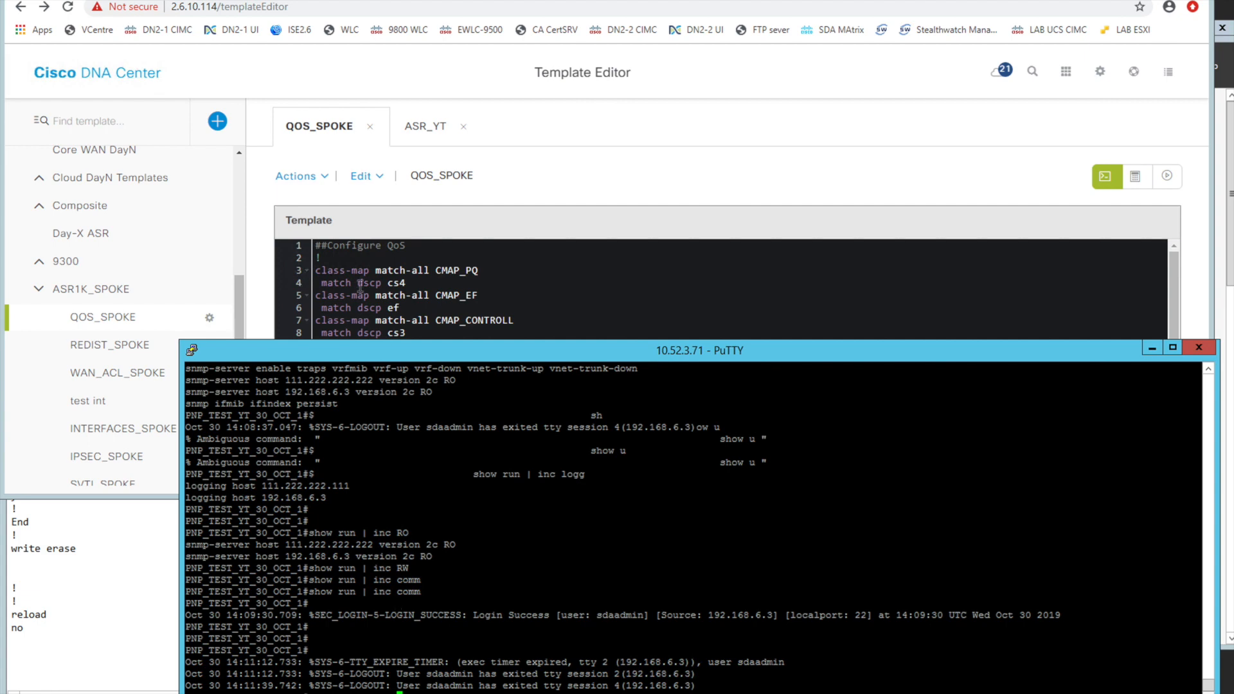
{"action": "type", "text": "-"}
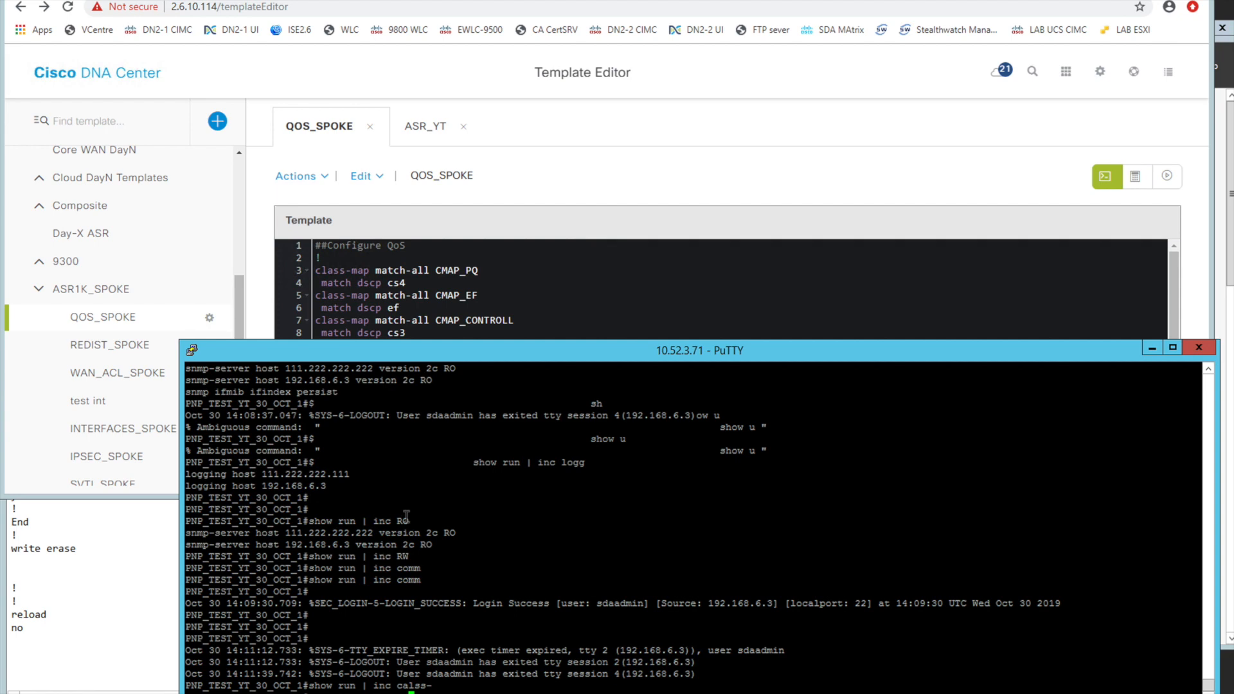
{"action": "key", "text": "Return"}
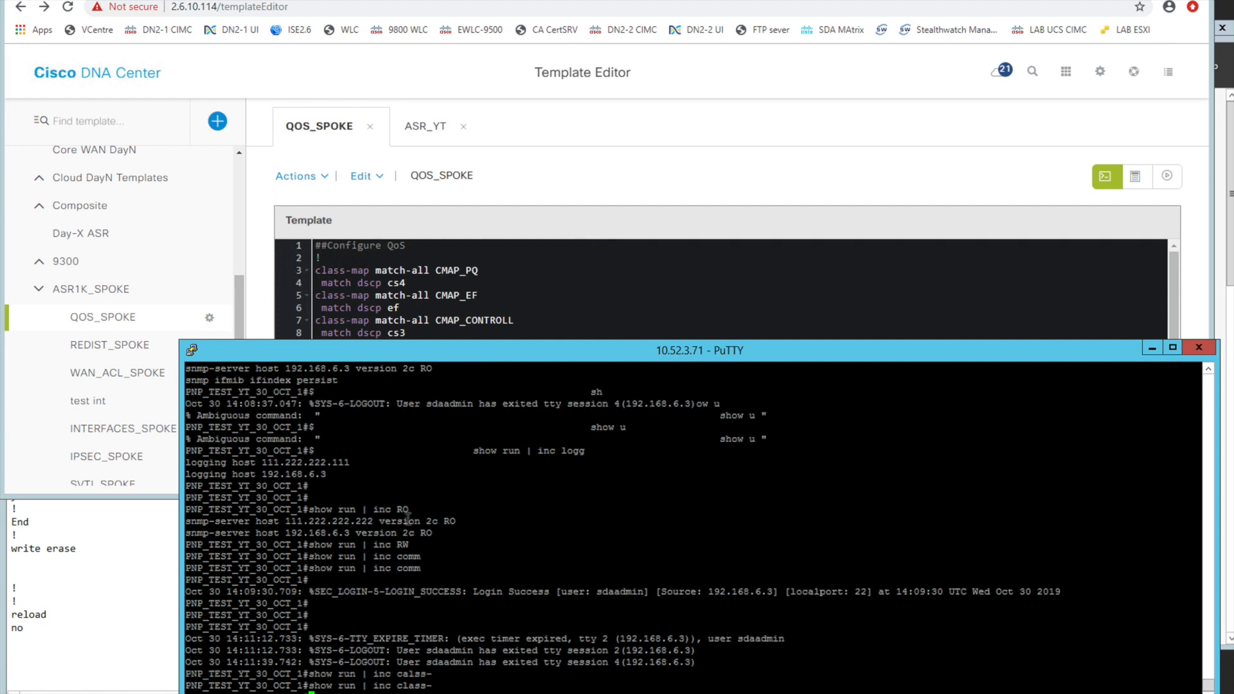
Return to the browser, show the YT_HOUSE site's devices in the Provision inventory, and select router PNP_TEST_YT_30_OCT_1.Cat.dog
{"action": "left_click", "coordinate": [526, 197]}
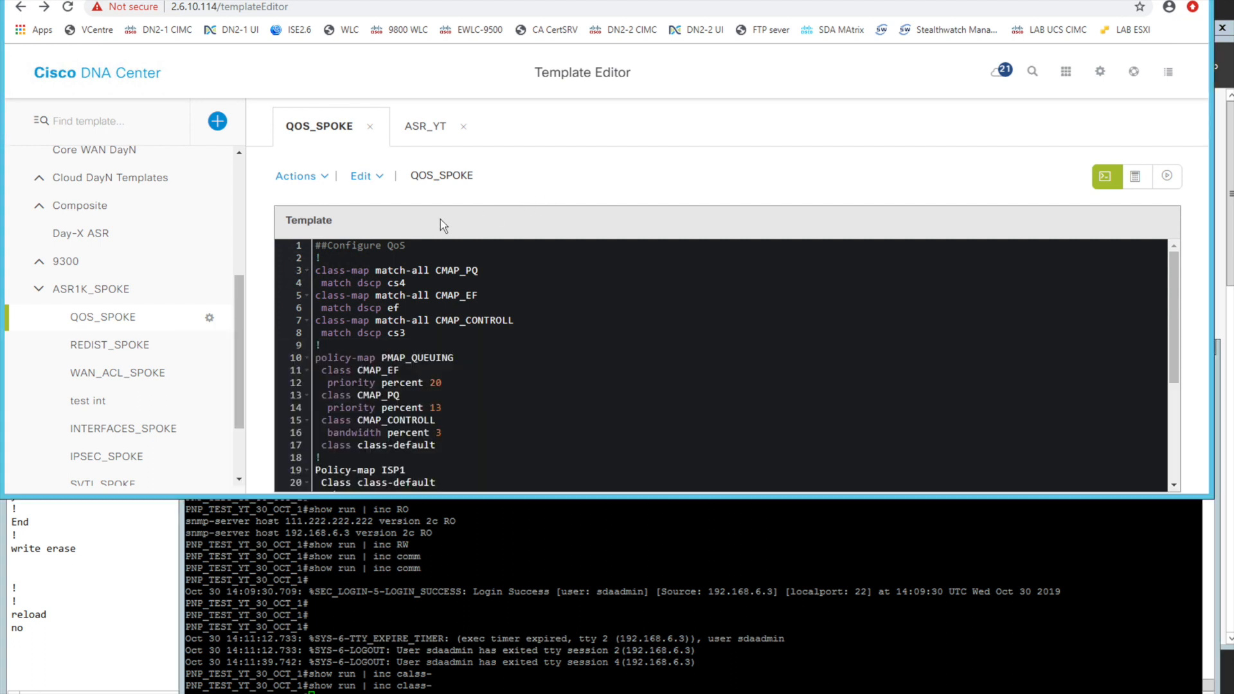
{"action": "left_click", "coordinate": [379, 1]}
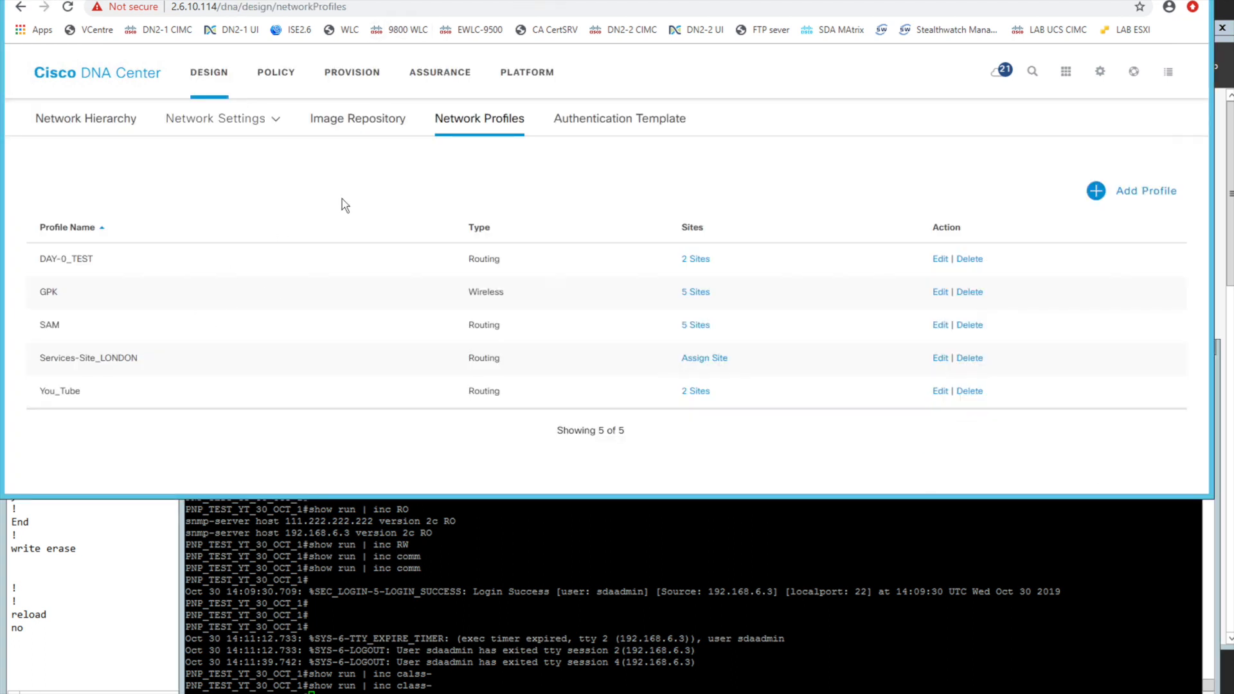
{"action": "left_click", "coordinate": [352, 72]}
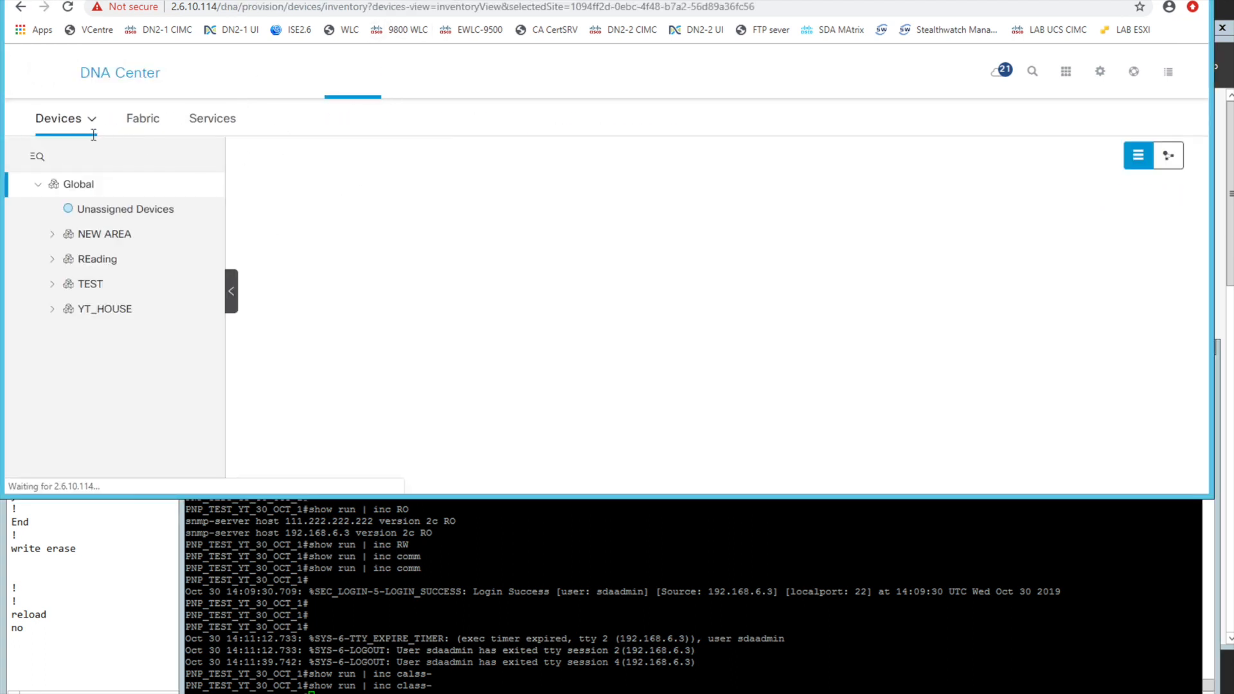
{"action": "left_click", "coordinate": [294, 165]}
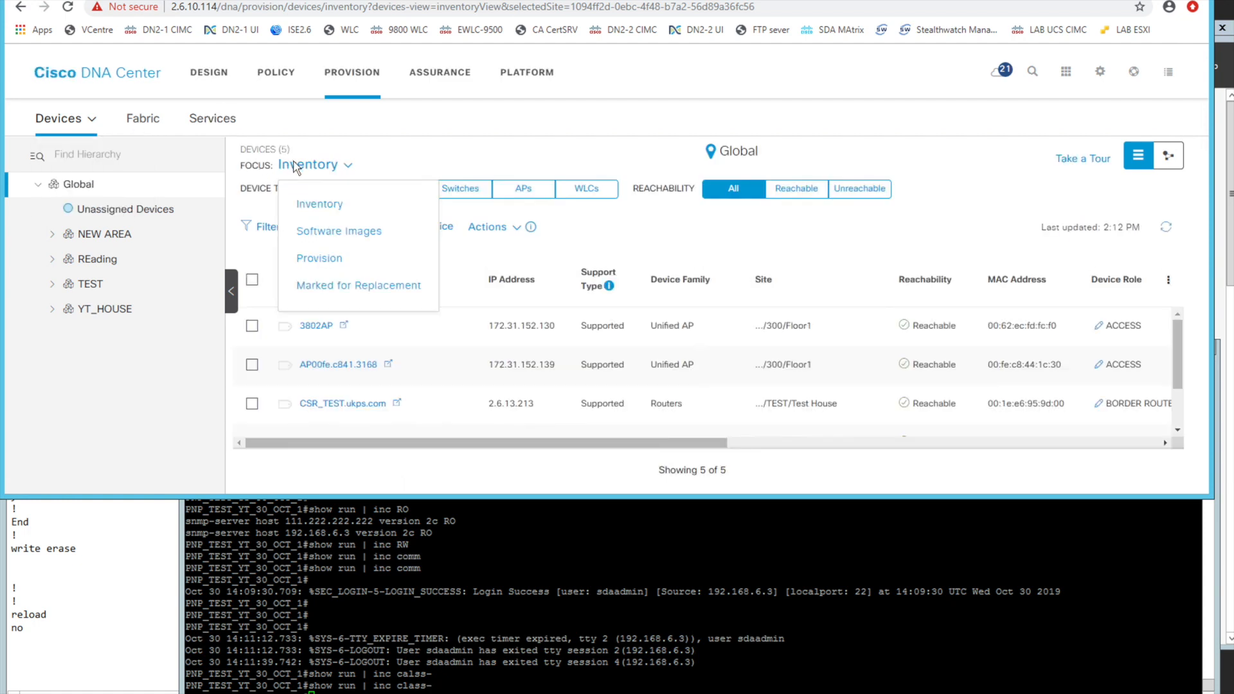
{"action": "left_click", "coordinate": [124, 311]}
{"action": "left_click", "coordinate": [252, 326]}
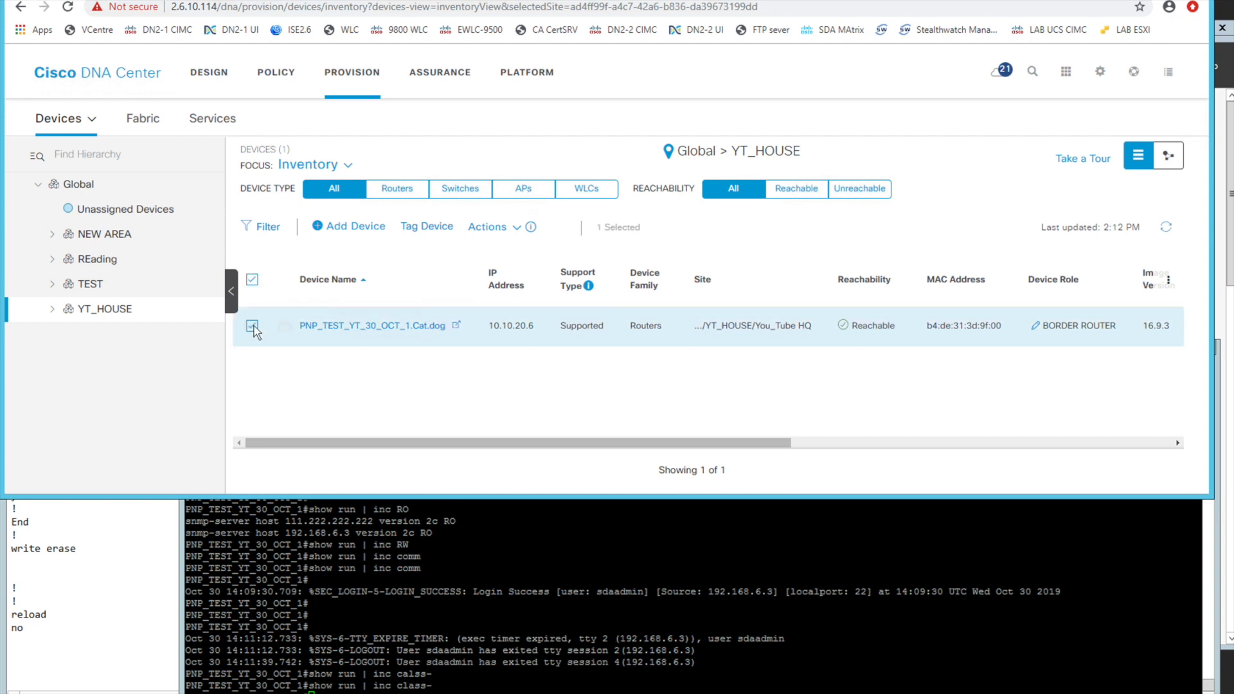
Start the Provision Device action for the selected router
{"action": "left_click", "coordinate": [495, 227]}
{"action": "mouse_move", "coordinate": [555, 322]}
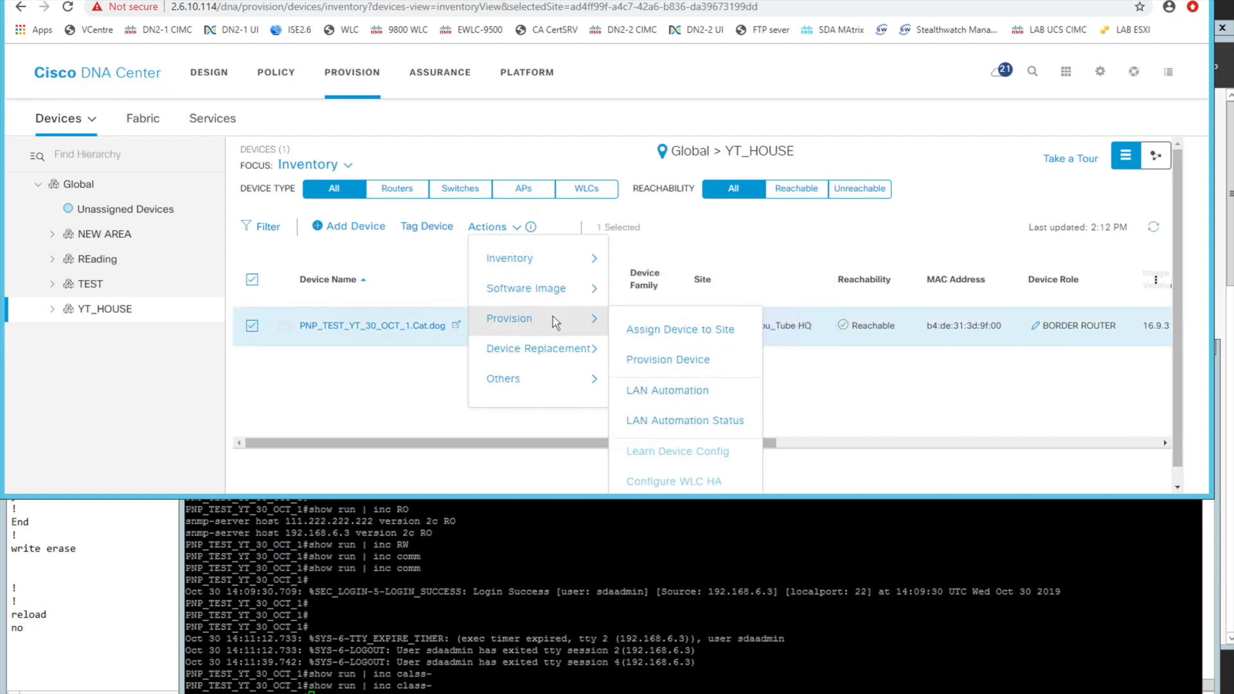
{"action": "left_click", "coordinate": [439, 391]}
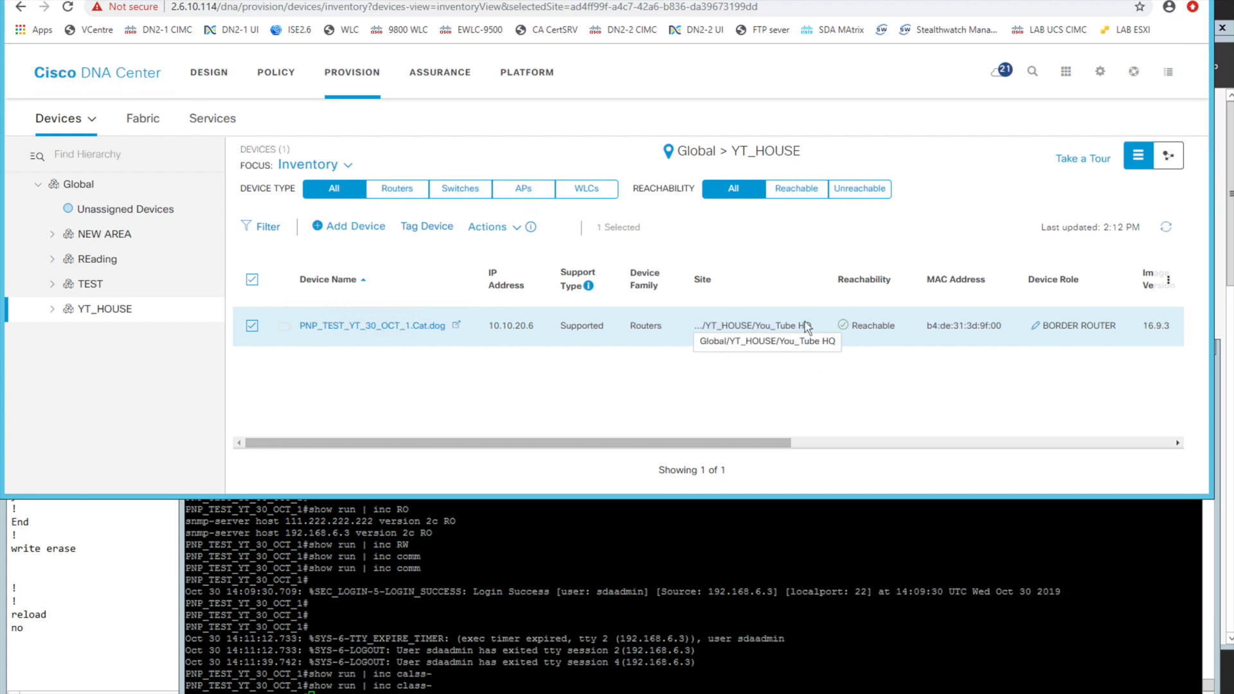
{"action": "left_click", "coordinate": [488, 227]}
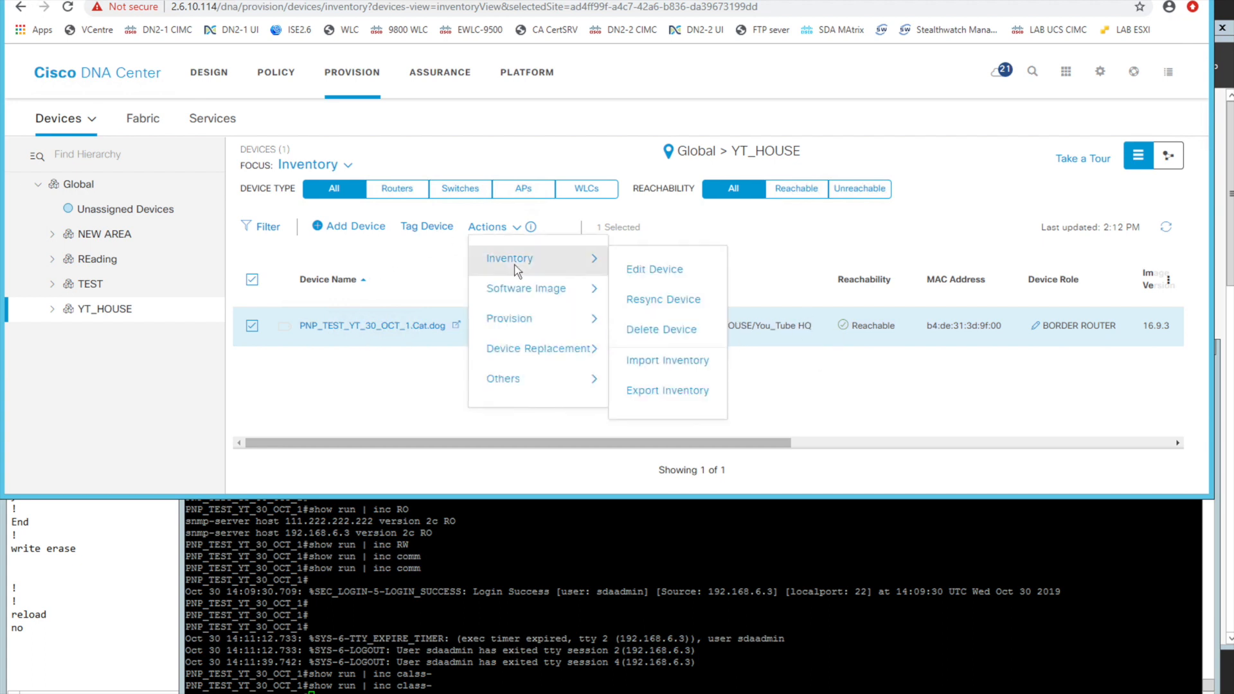
{"action": "mouse_move", "coordinate": [531, 320]}
{"action": "left_click", "coordinate": [679, 363]}
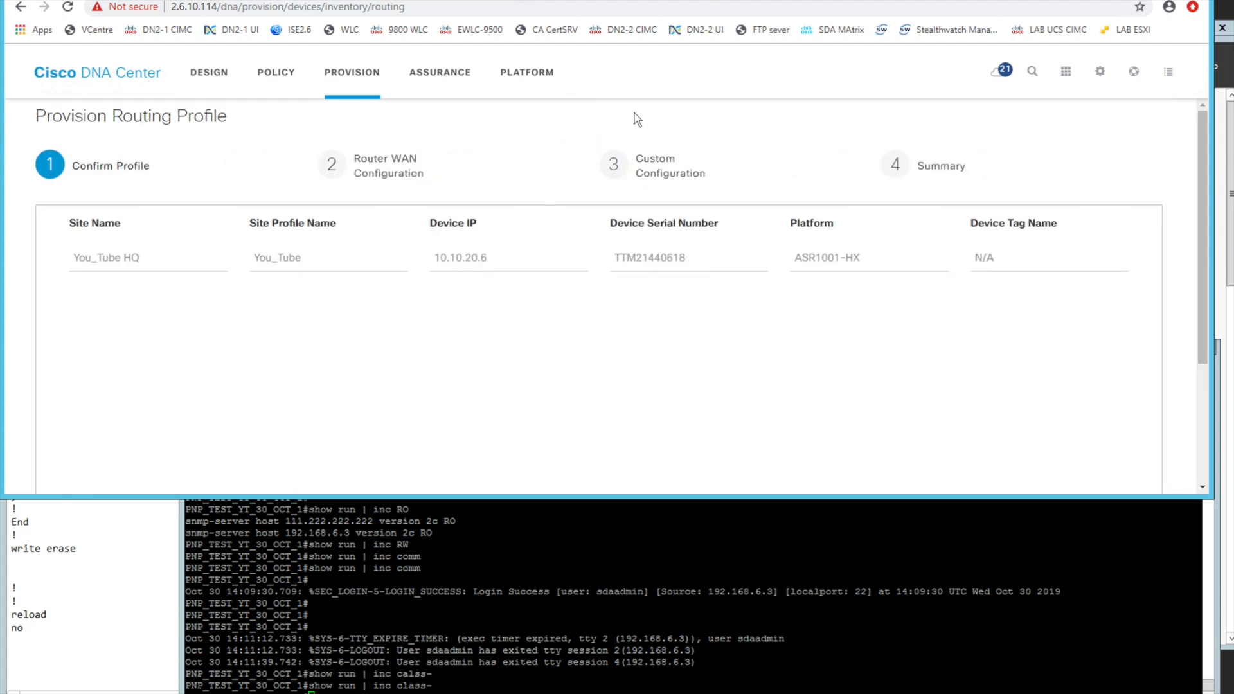
View the global Network settings in Design, and return to the Provision Routing Profile wizard
{"action": "left_click", "coordinate": [233, 72]}
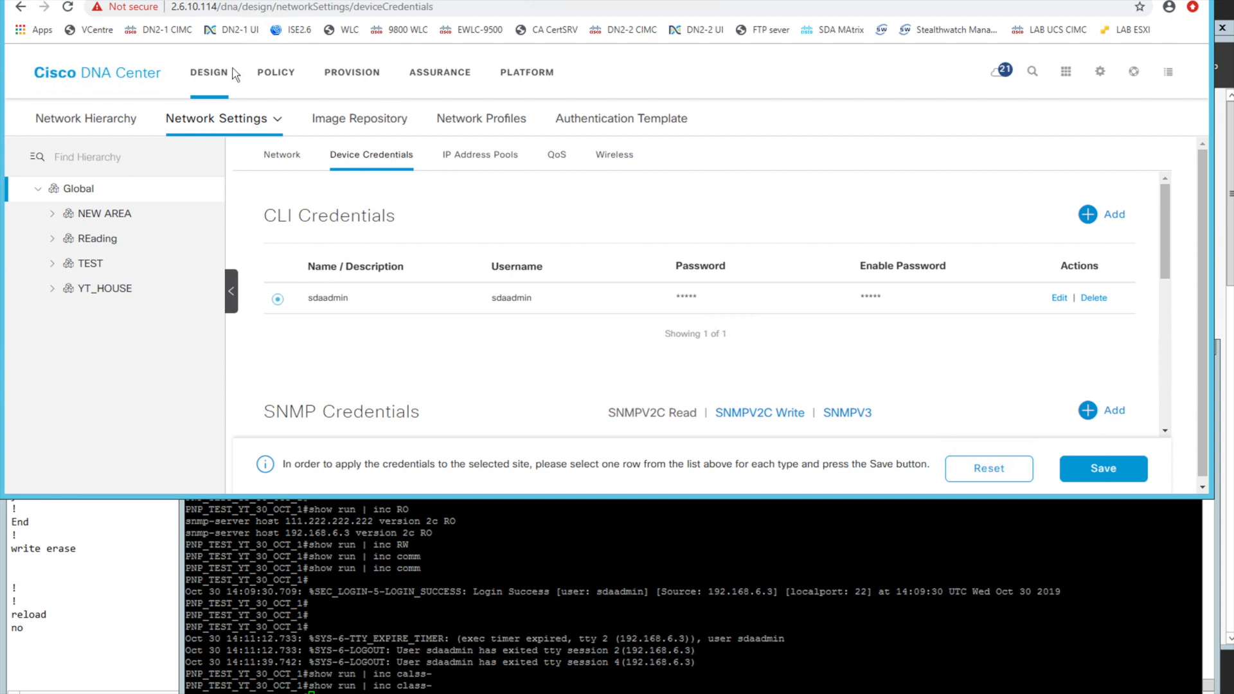
{"action": "left_click", "coordinate": [284, 162]}
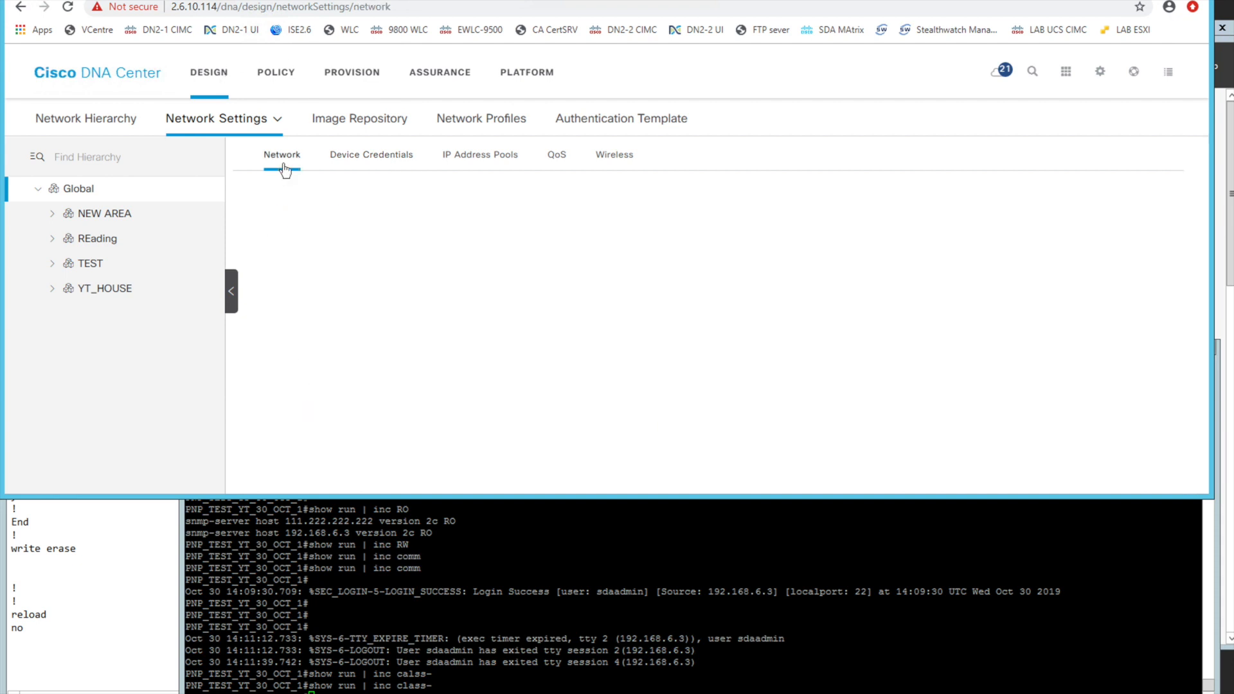
{"action": "left_click", "coordinate": [443, 0]}
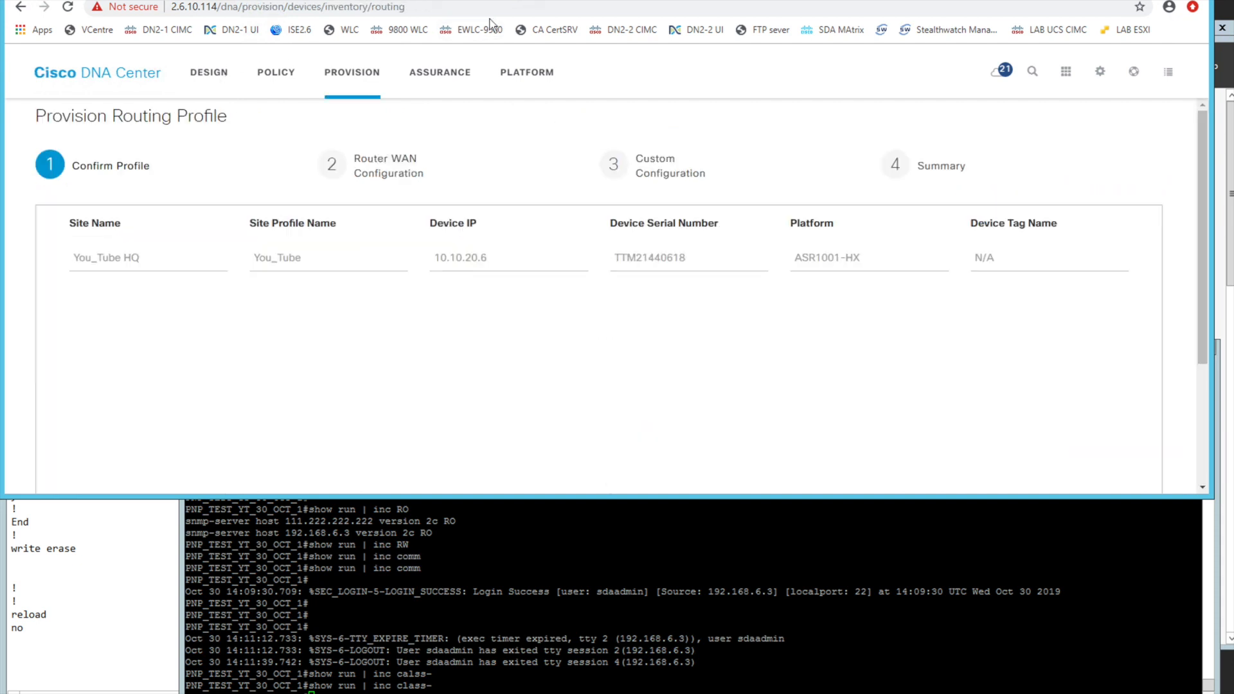
Advance through Confirm Profile and Router WAN Configuration to Custom Configuration, enlarging the browser window to reach the wizard controls
{"action": "left_click_drag", "start_coordinate": [1206, 353], "coordinate": [1201, 494]}
{"action": "left_click", "coordinate": [1123, 459]}
{"action": "left_click_drag", "start_coordinate": [1126, 496], "coordinate": [1131, 625]}
{"action": "scroll", "coordinate": [1089, 491], "scroll_direction": "down", "scroll_amount": 2}
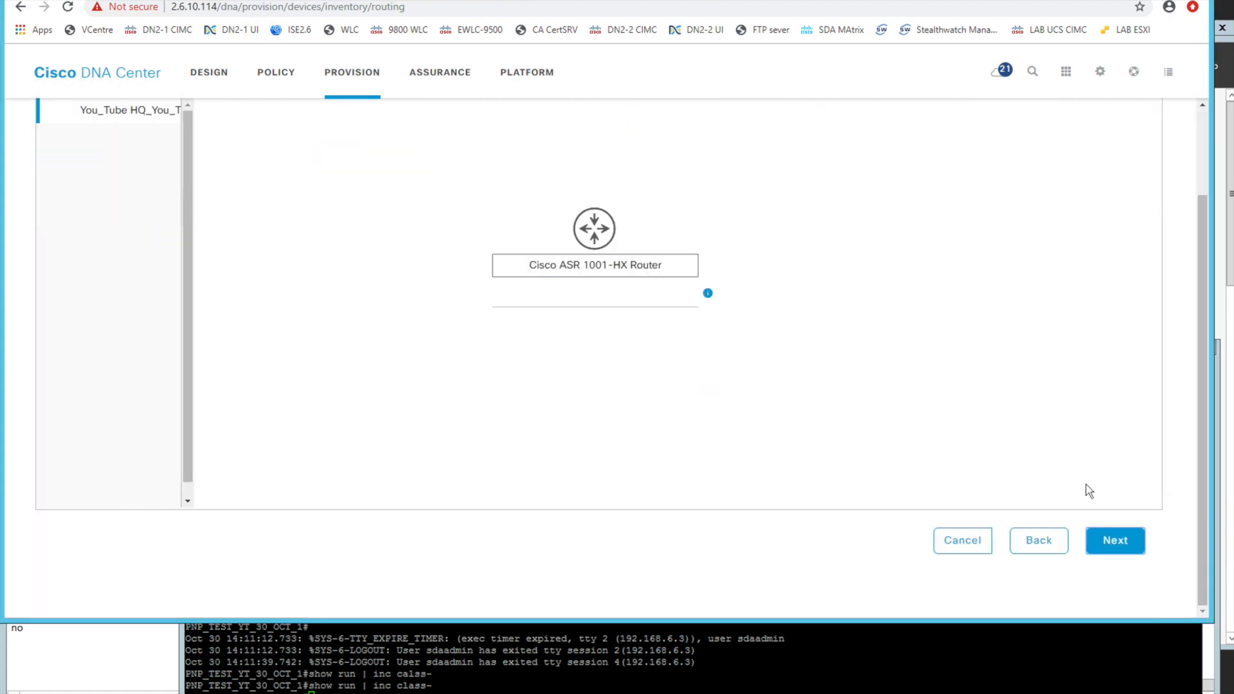
{"action": "left_click", "coordinate": [1109, 554]}
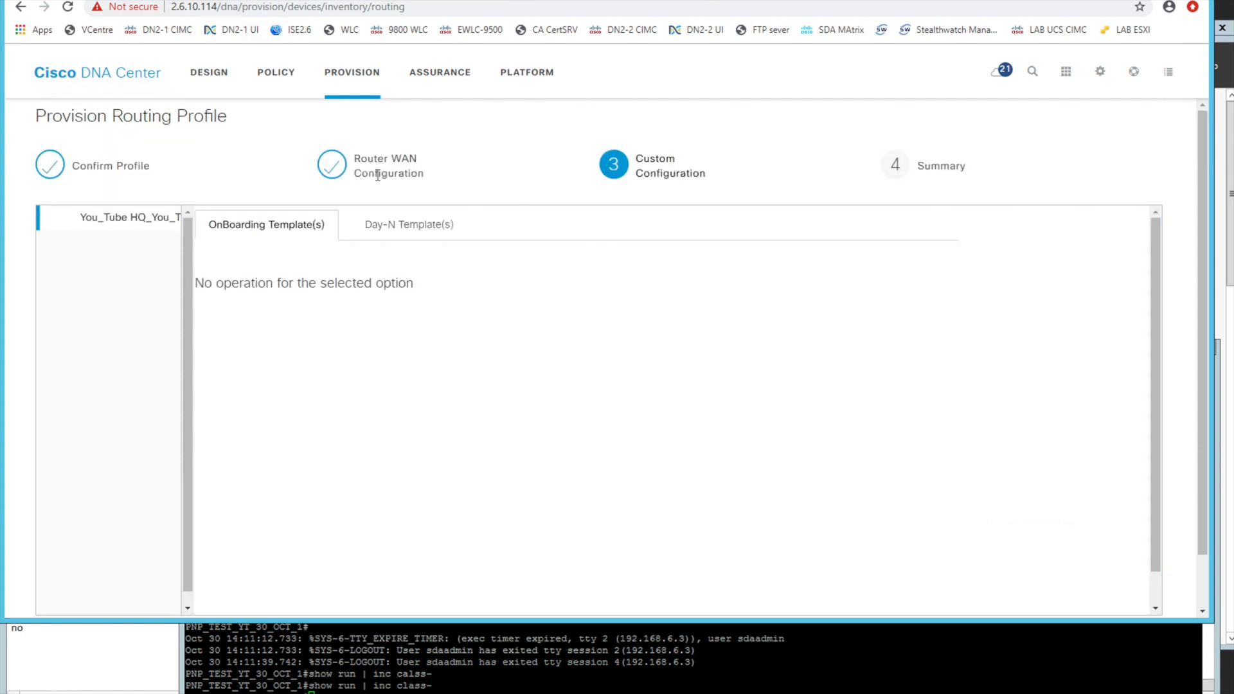
Select device 10.10.20.6 under the QoS Day-N template, and proceed to the provisioning Summary
{"action": "left_click_drag", "start_coordinate": [233, 225], "coordinate": [319, 226]}
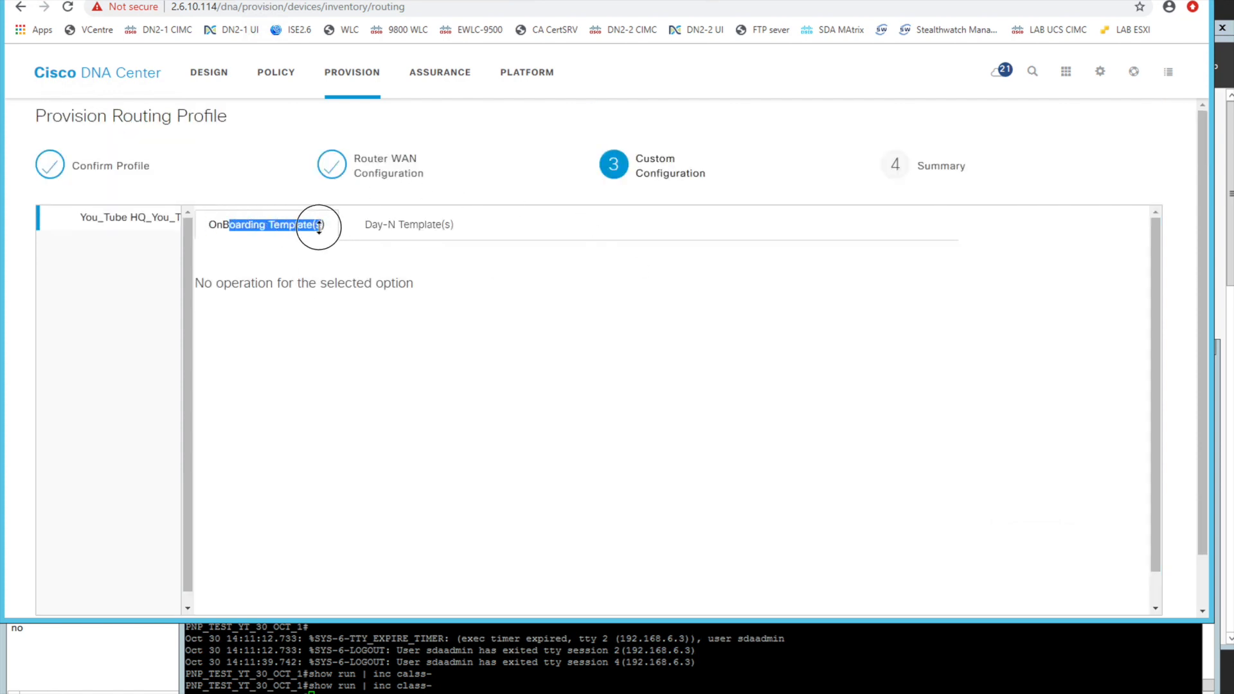
{"action": "left_click", "coordinate": [392, 230]}
{"action": "left_click", "coordinate": [297, 347]}
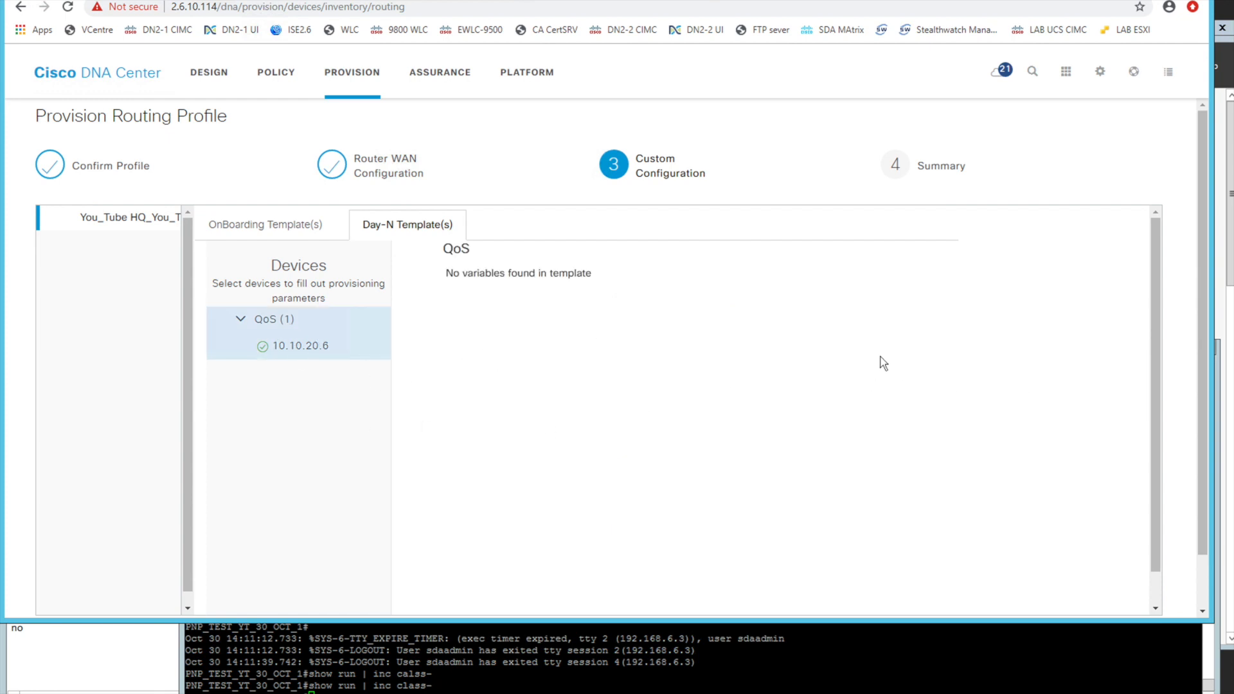
{"action": "scroll", "coordinate": [1187, 401], "scroll_direction": "down", "scroll_amount": 1}
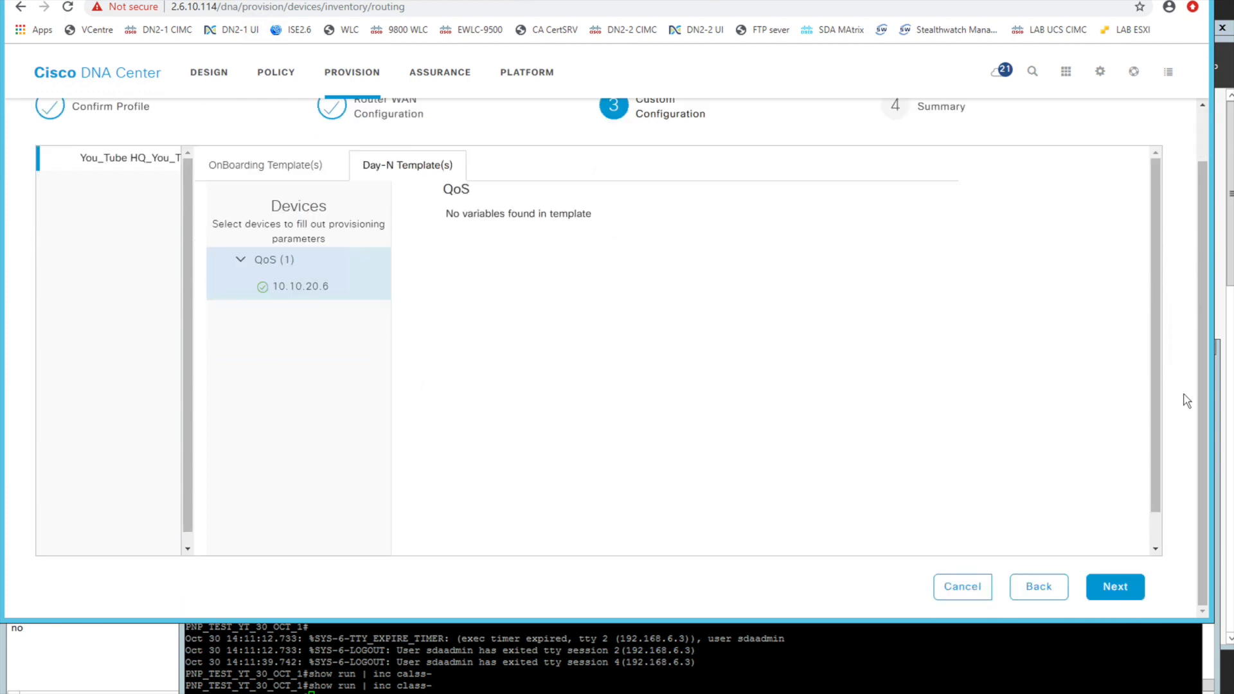
{"action": "left_click", "coordinate": [1109, 593]}
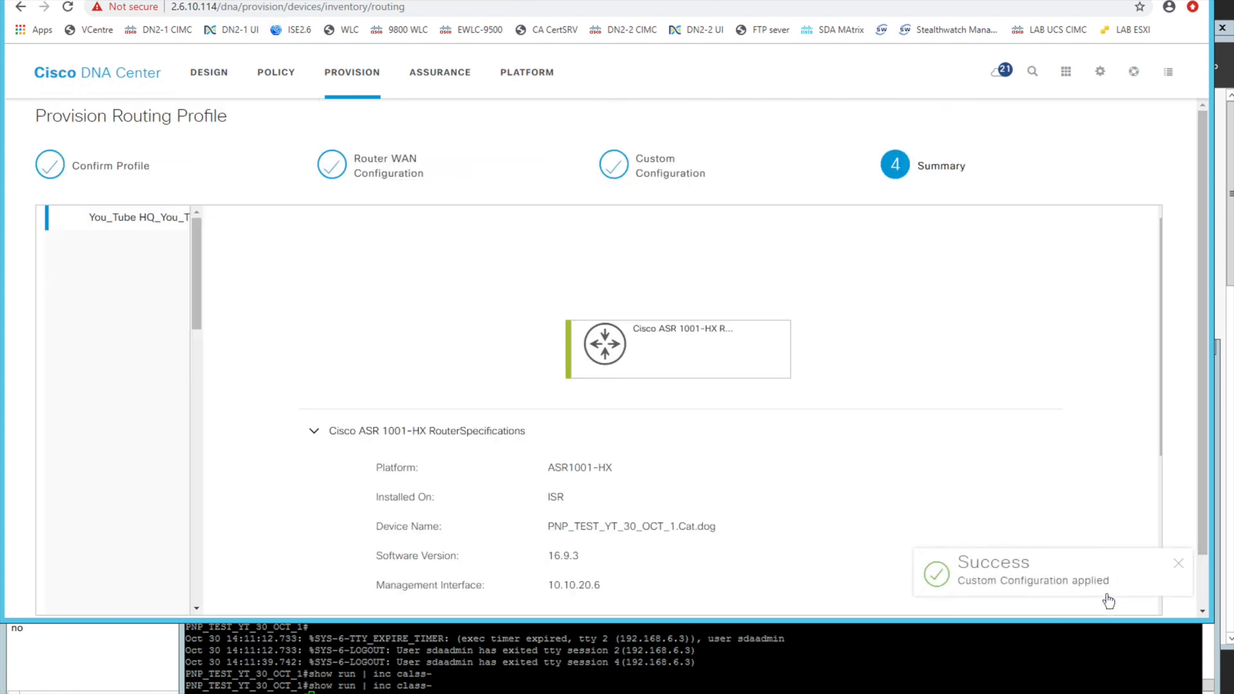
Review the router's provisioning summary and deploy the configuration with the Now schedule option
{"action": "scroll", "coordinate": [1155, 511], "scroll_direction": "down", "scroll_amount": 3}
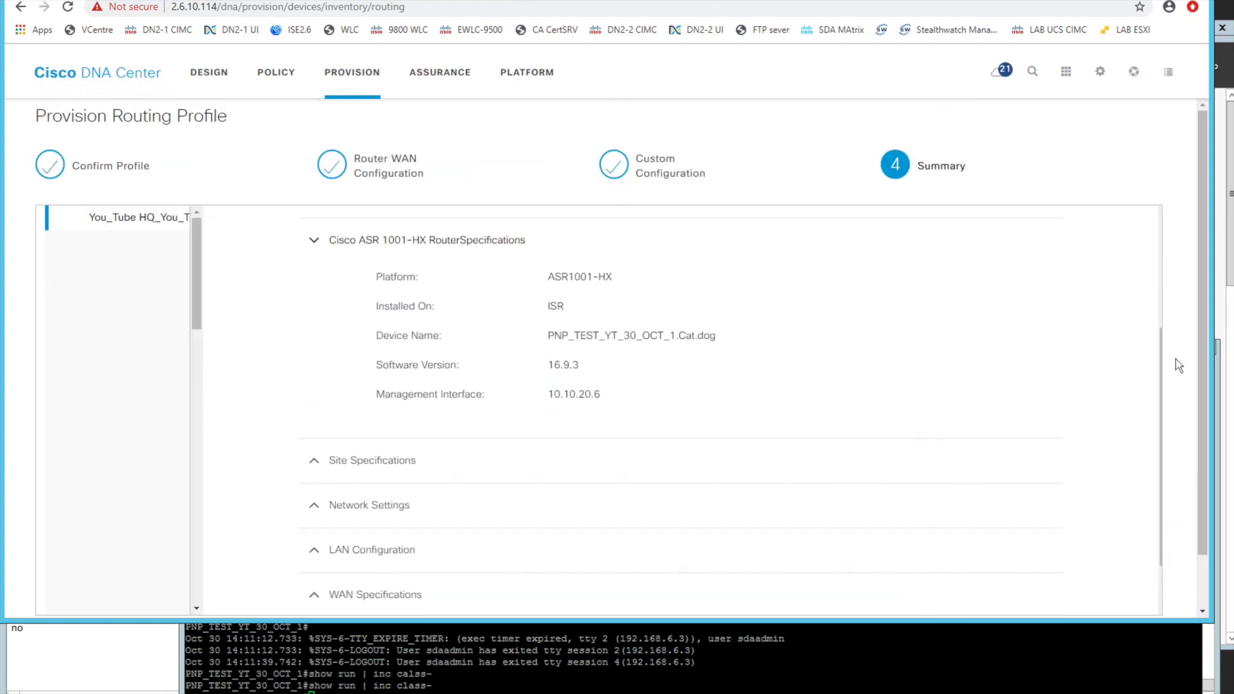
{"action": "key", "text": "ctrl+a"}
{"action": "left_click", "coordinate": [1173, 398]}
{"action": "scroll", "coordinate": [1175, 404], "scroll_direction": "down", "scroll_amount": 2}
{"action": "left_click", "coordinate": [1039, 587]}
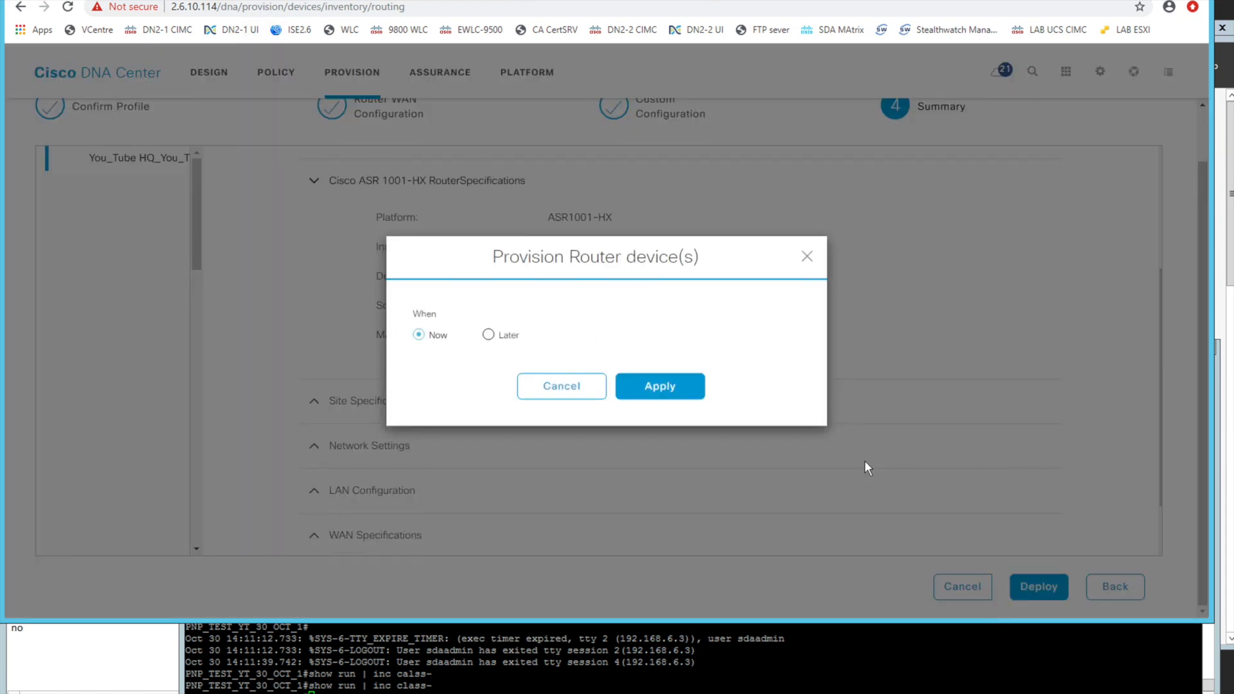
{"action": "left_click", "coordinate": [506, 335]}
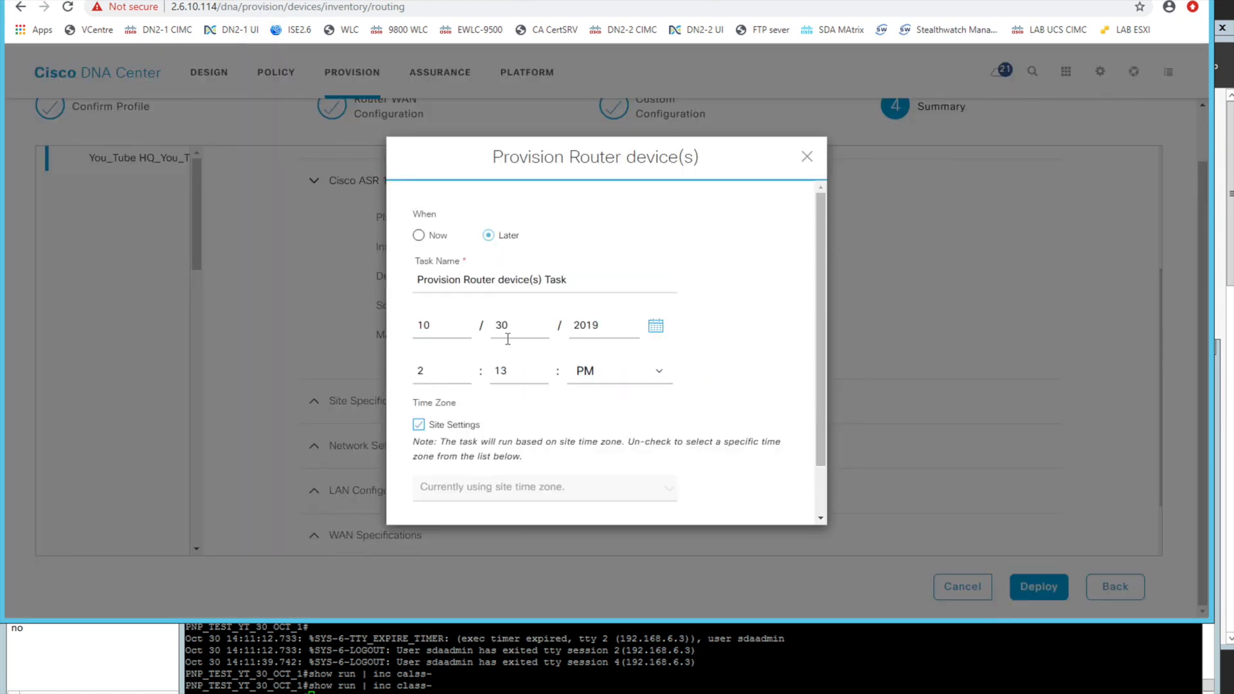
{"action": "left_click", "coordinate": [419, 235]}
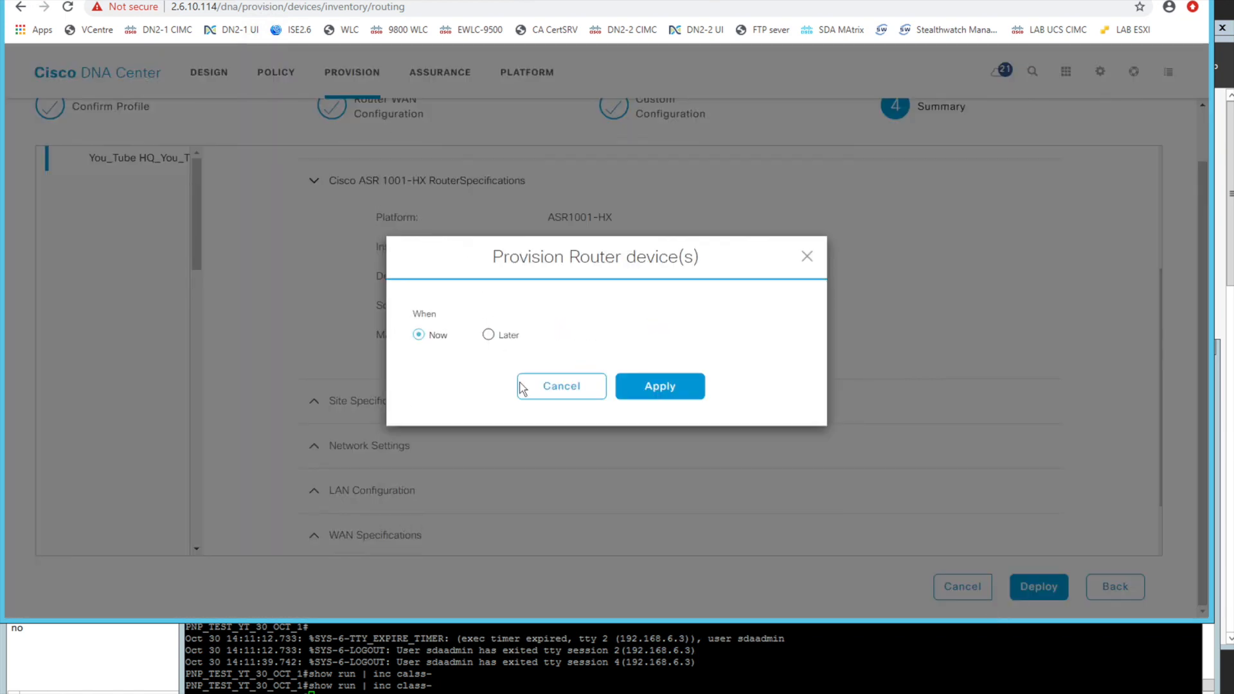
{"action": "left_click", "coordinate": [650, 386]}
Shrink the browser window, dismiss the provisioning notification, and examine the configuration log messages in the router's PuTTY console
{"action": "left_click_drag", "start_coordinate": [710, 622], "coordinate": [717, 408]}
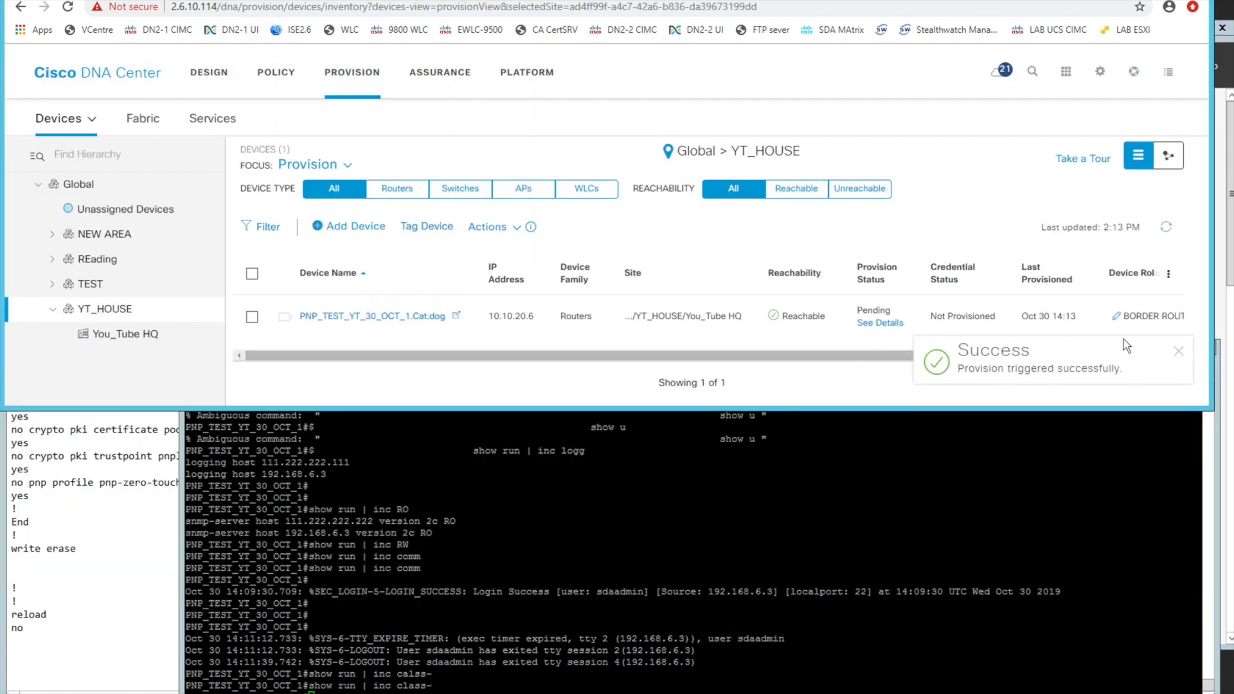
{"action": "left_click", "coordinate": [1177, 352]}
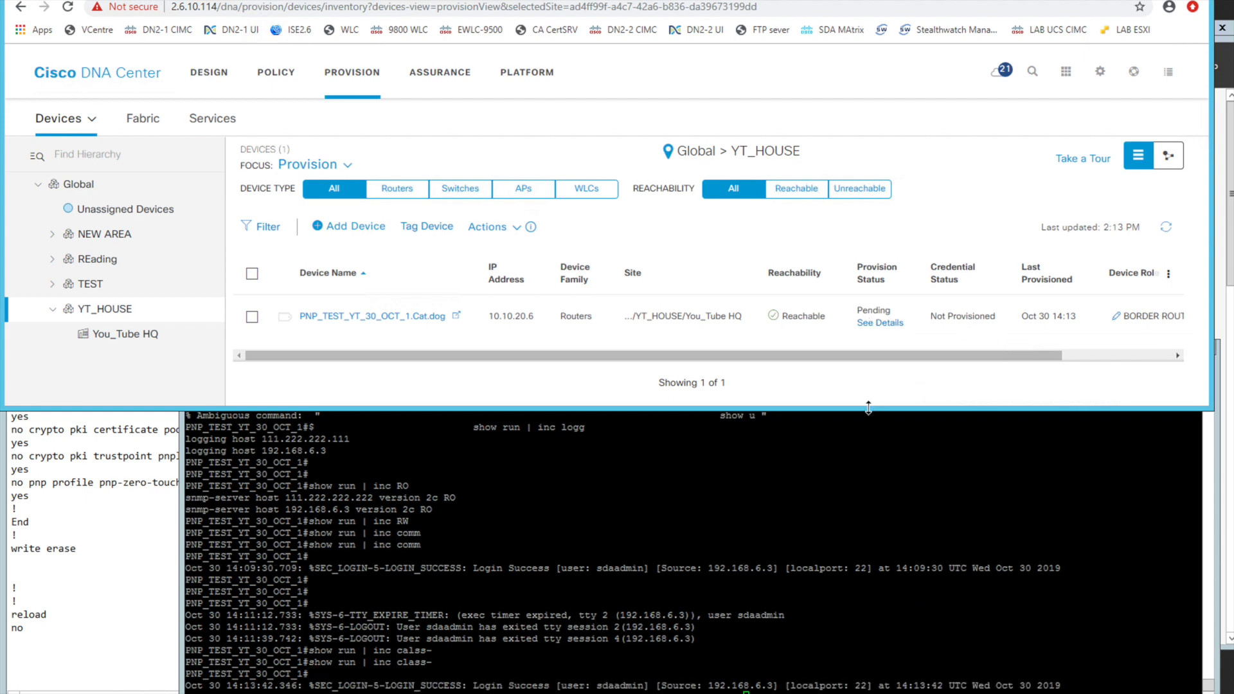
{"action": "left_click_drag", "start_coordinate": [869, 408], "coordinate": [869, 440]}
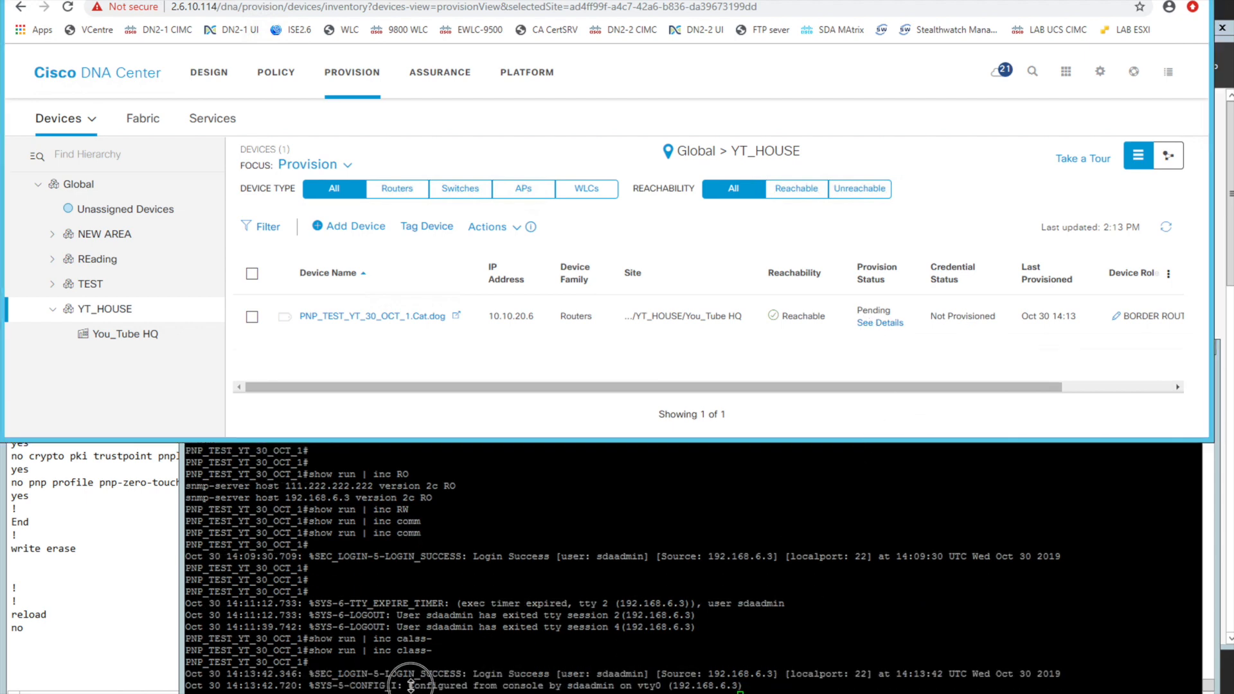
{"action": "left_click", "coordinate": [411, 685]}
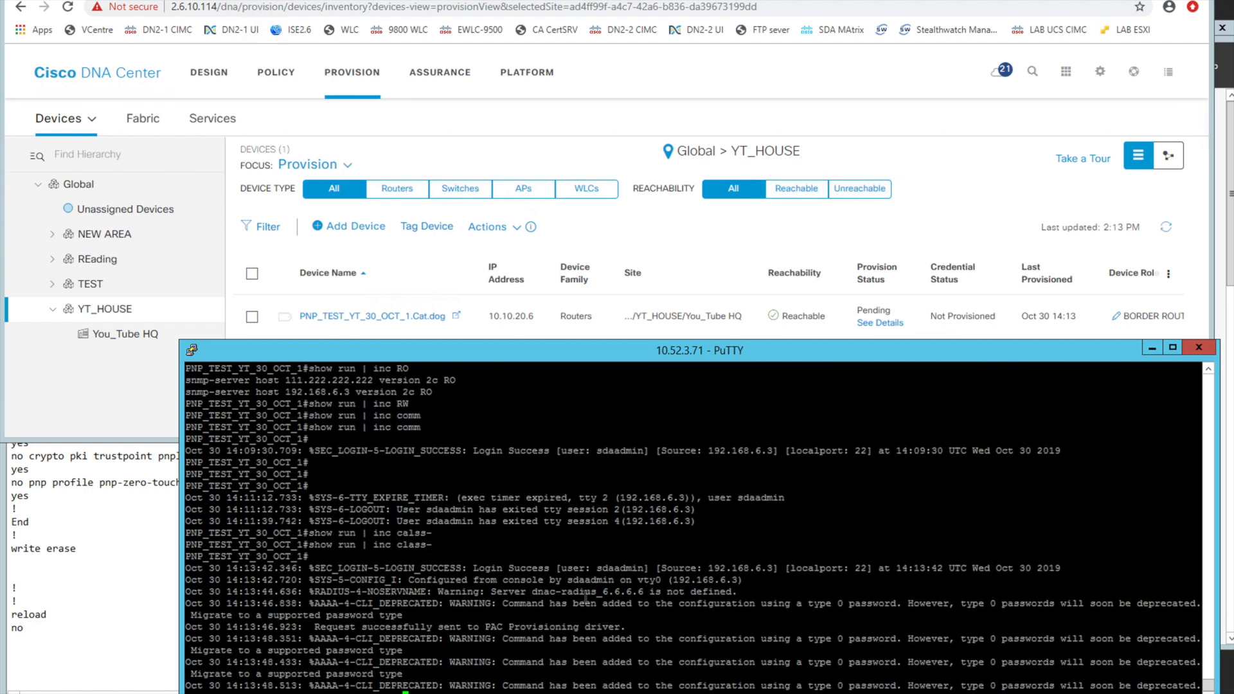
{"action": "left_click_drag", "start_coordinate": [446, 580], "coordinate": [572, 581]}
{"action": "left_click", "coordinate": [565, 616]}
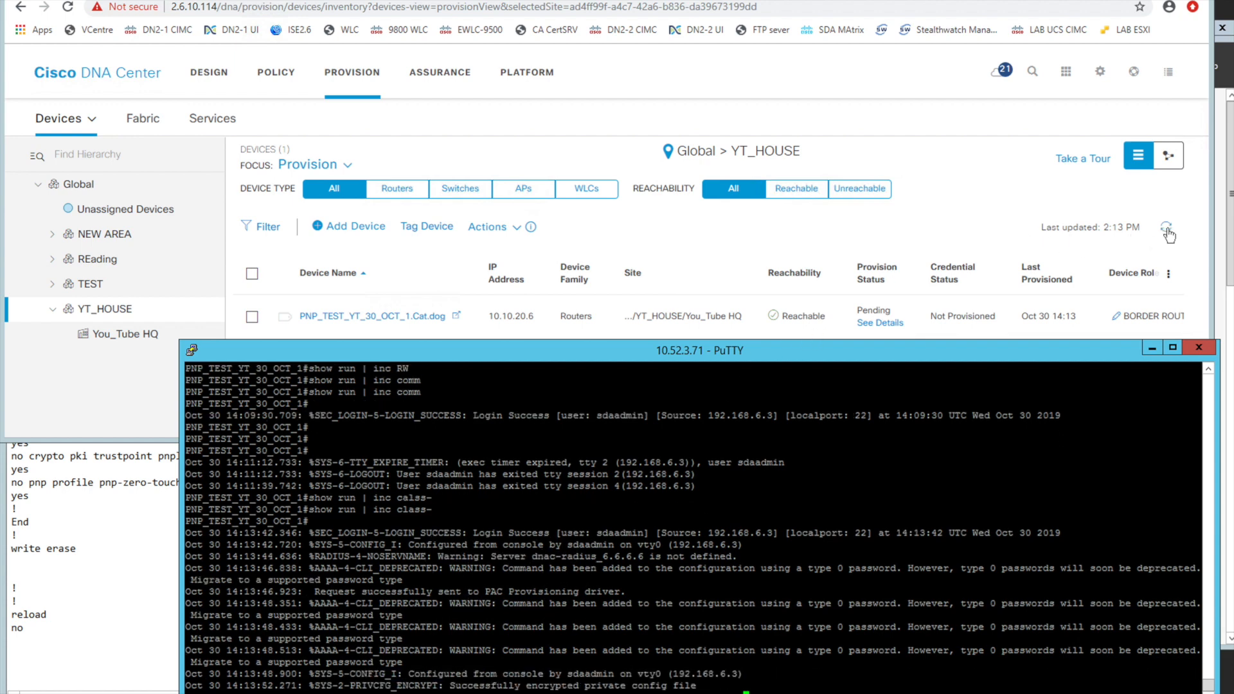
Refresh the YT_HOUSE device inventory to check provision status, and rerun show run | inc class- in the router's PuTTY console, highlighting the class-map lines
{"action": "left_click", "coordinate": [1167, 231]}
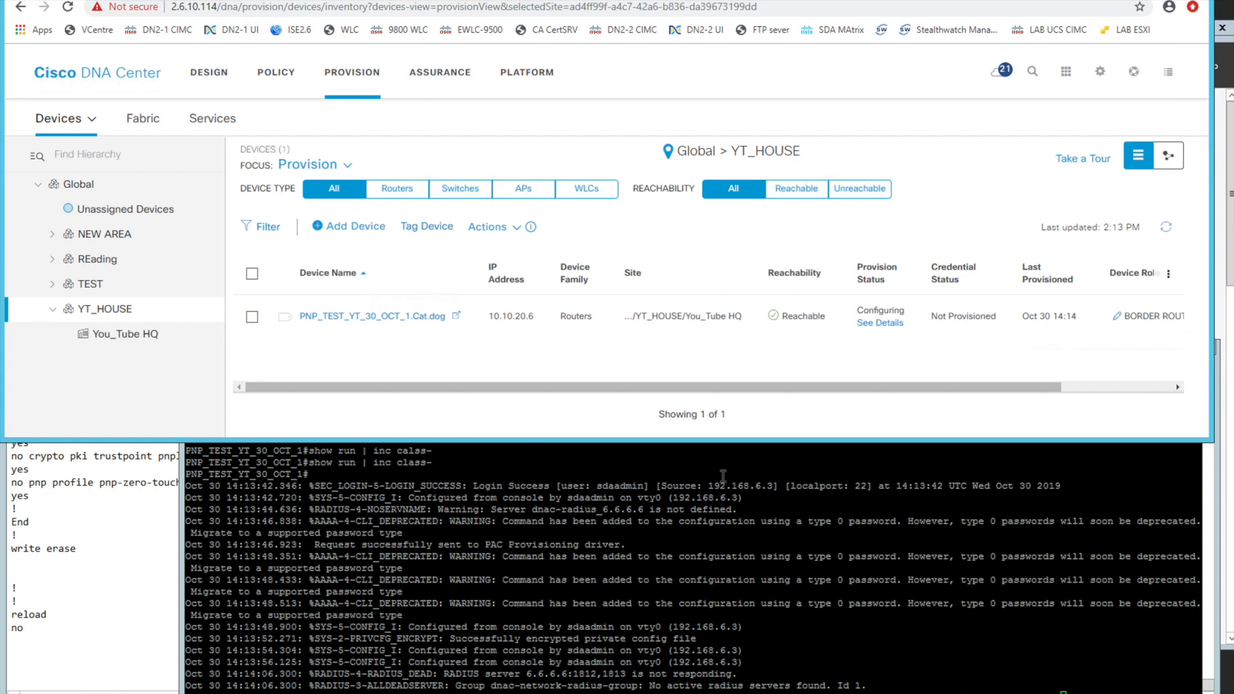
{"action": "left_click", "coordinate": [1166, 229]}
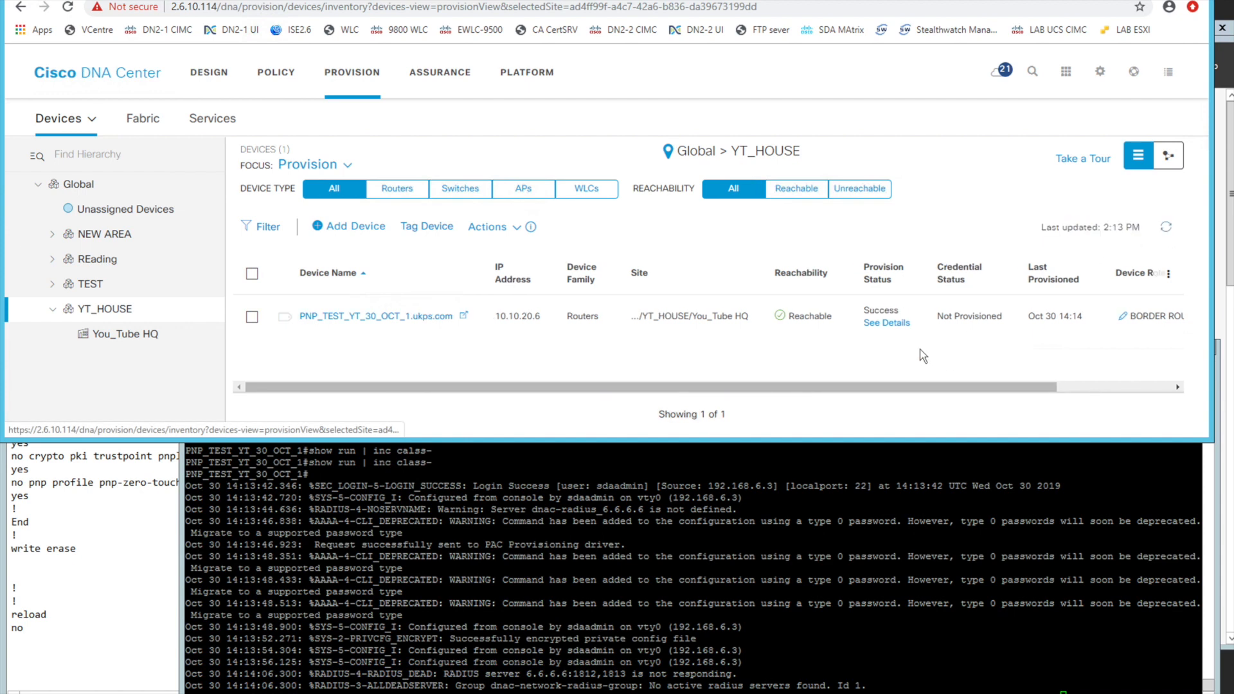
{"action": "left_click", "coordinate": [732, 554]}
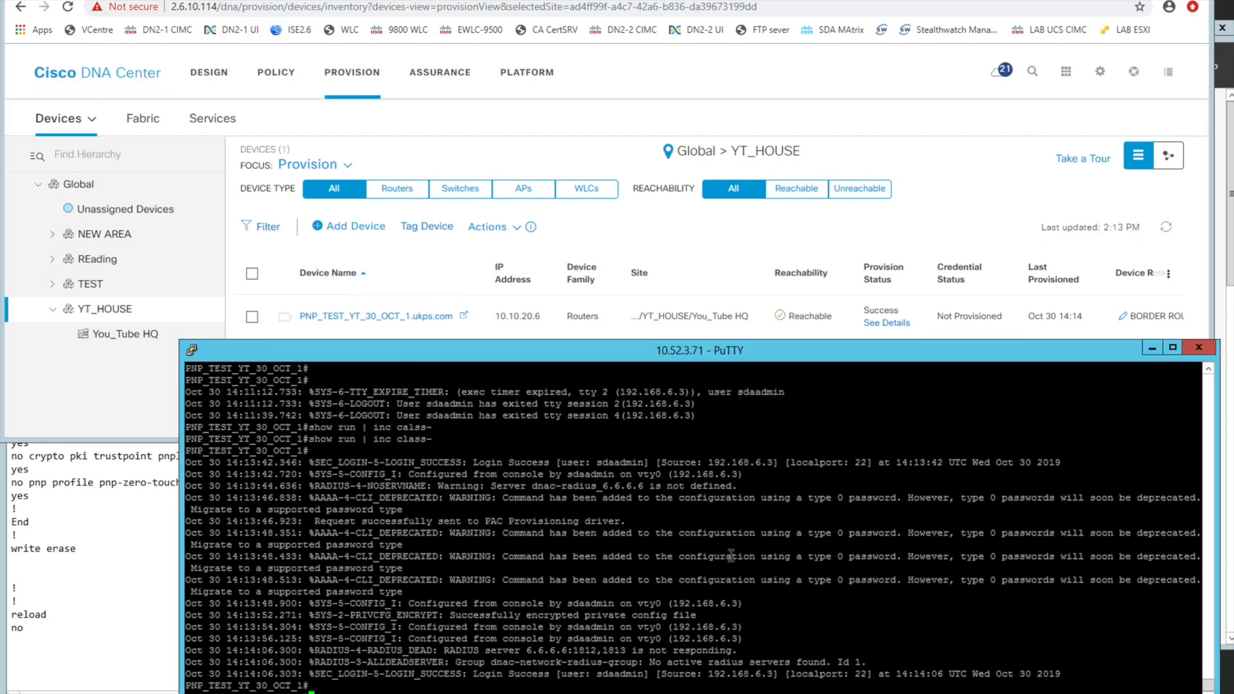
{"action": "key", "text": "Return"}
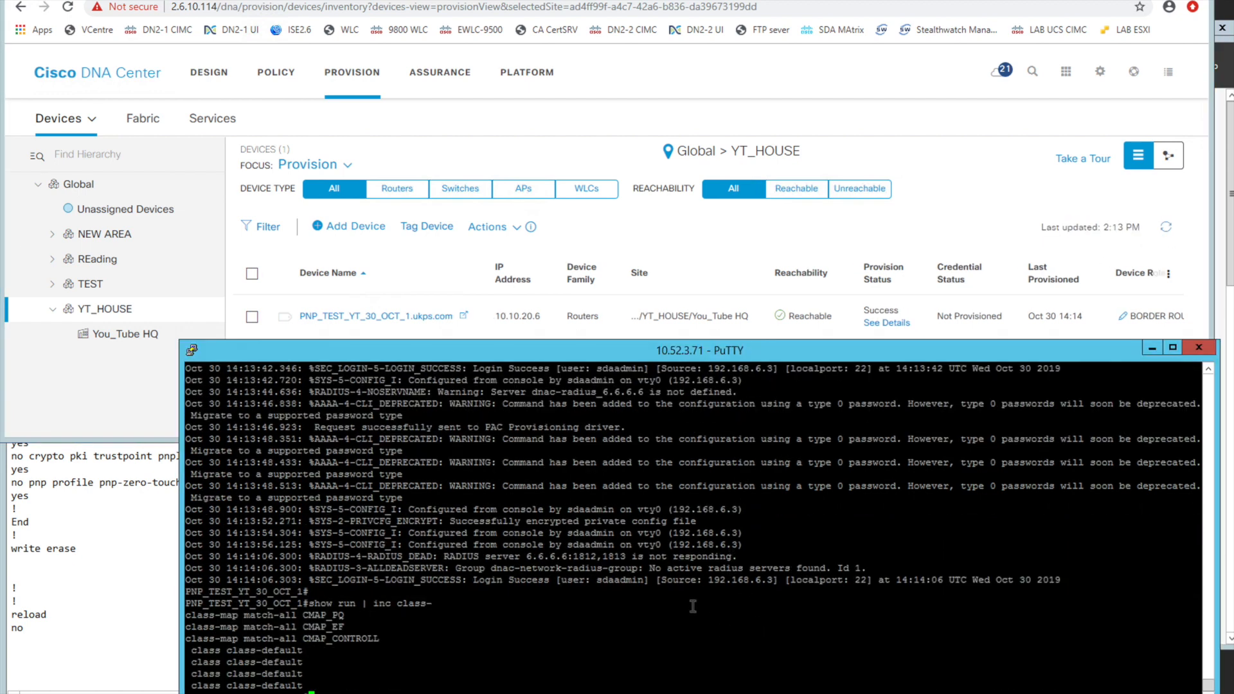
{"action": "left_click_drag", "start_coordinate": [322, 616], "coordinate": [384, 641]}
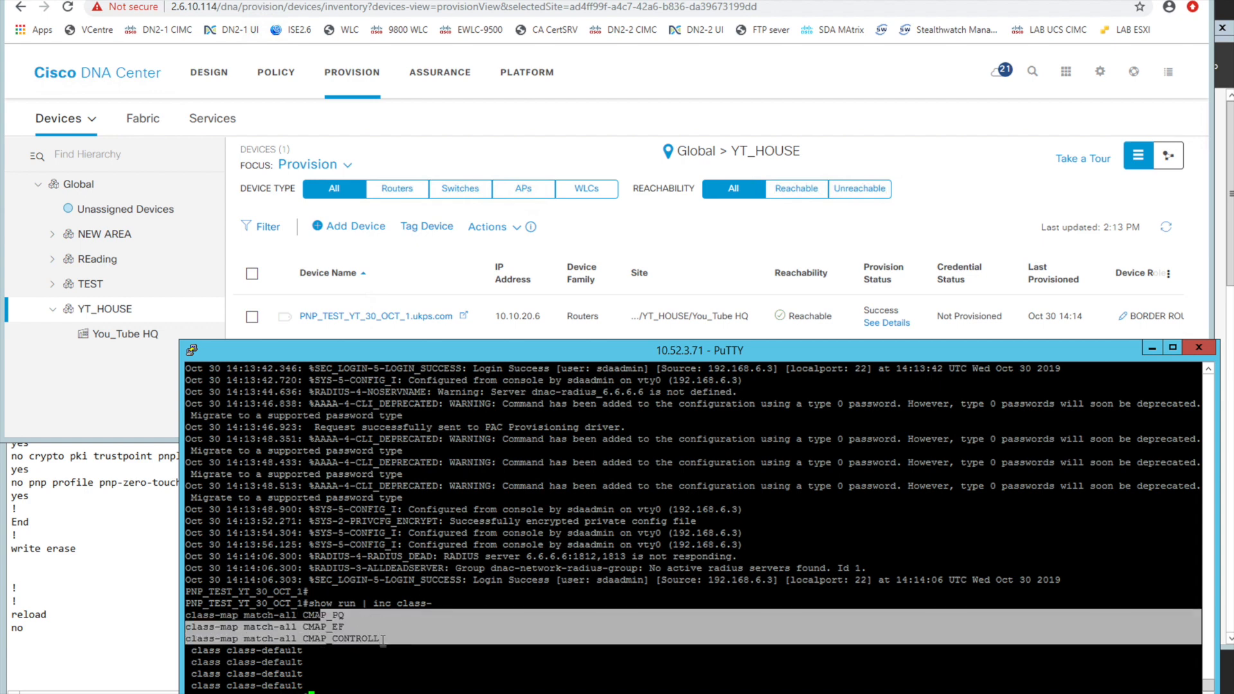
Bring up the QOS_SPOKE template, and run show policy-map in the router's PuTTY console, highlighting the ISP policy maps
{"action": "left_click", "coordinate": [276, 2]}
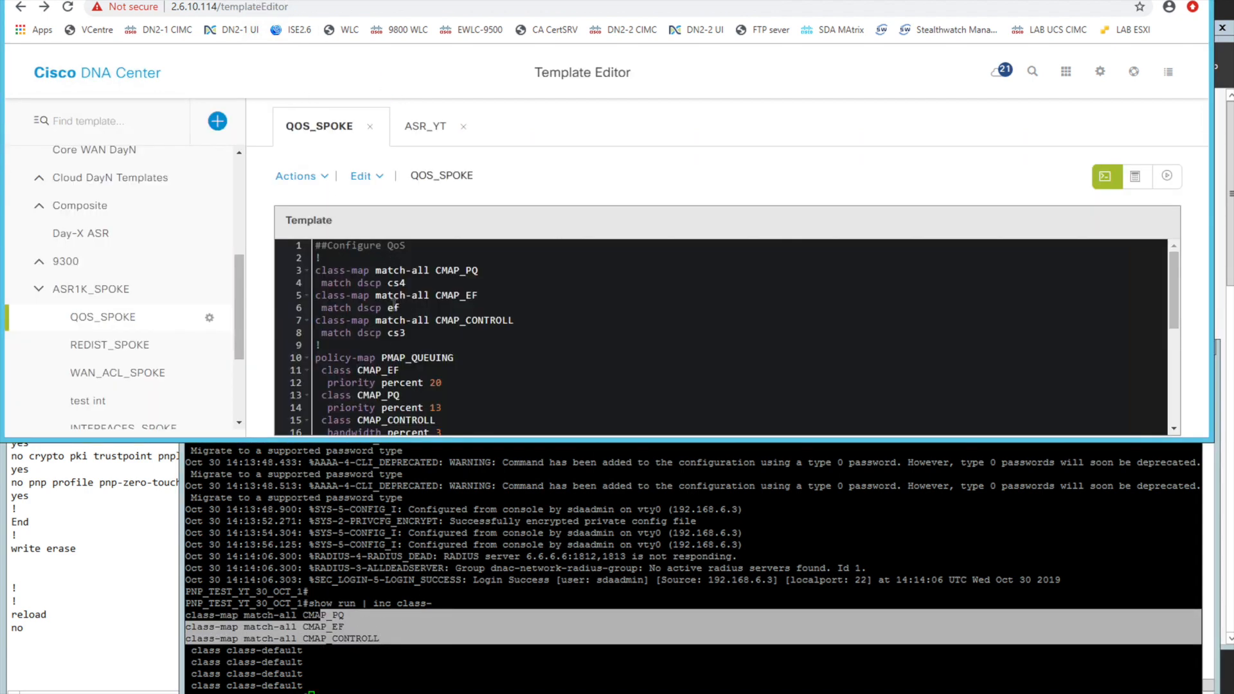
{"action": "left_click", "coordinate": [410, 551]}
{"action": "type", "text": "show pol"}
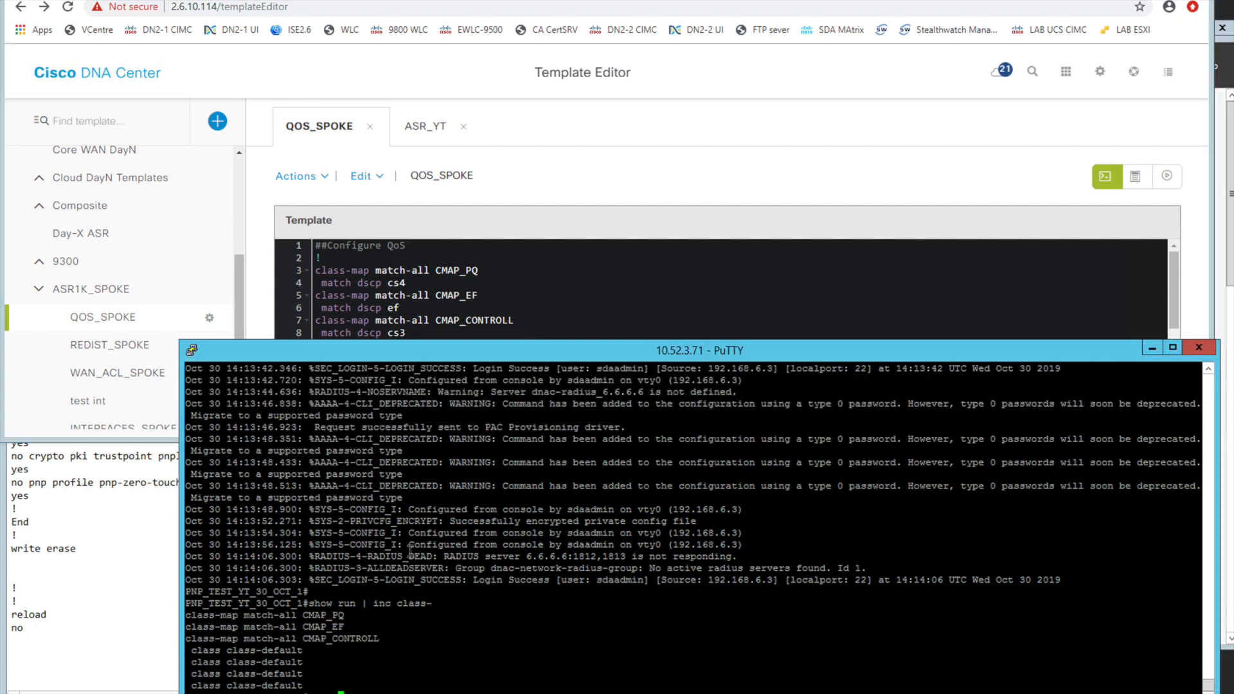
{"action": "key", "text": "Tab"}
{"action": "type", "text": "icy-ma"}
{"action": "key", "text": "Tab"}
{"action": "key", "text": "Return"}
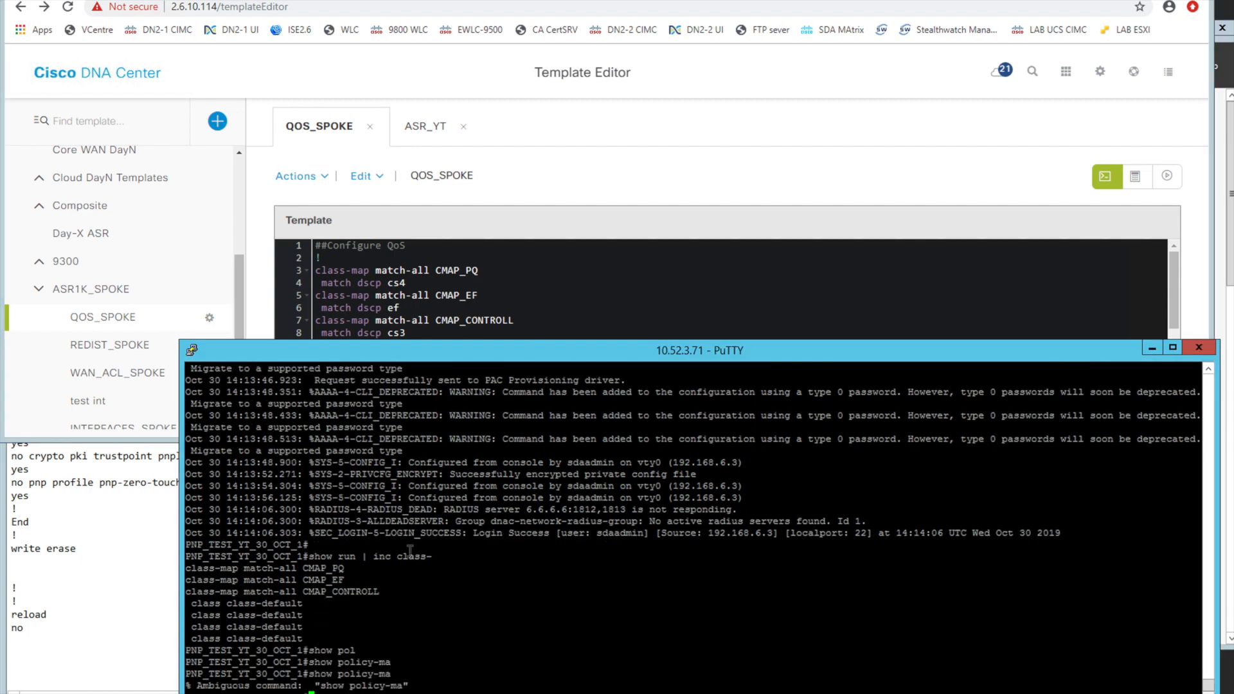
{"action": "key", "text": "Up"}
{"action": "type", "text": "p"}
{"action": "key", "text": "Return"}
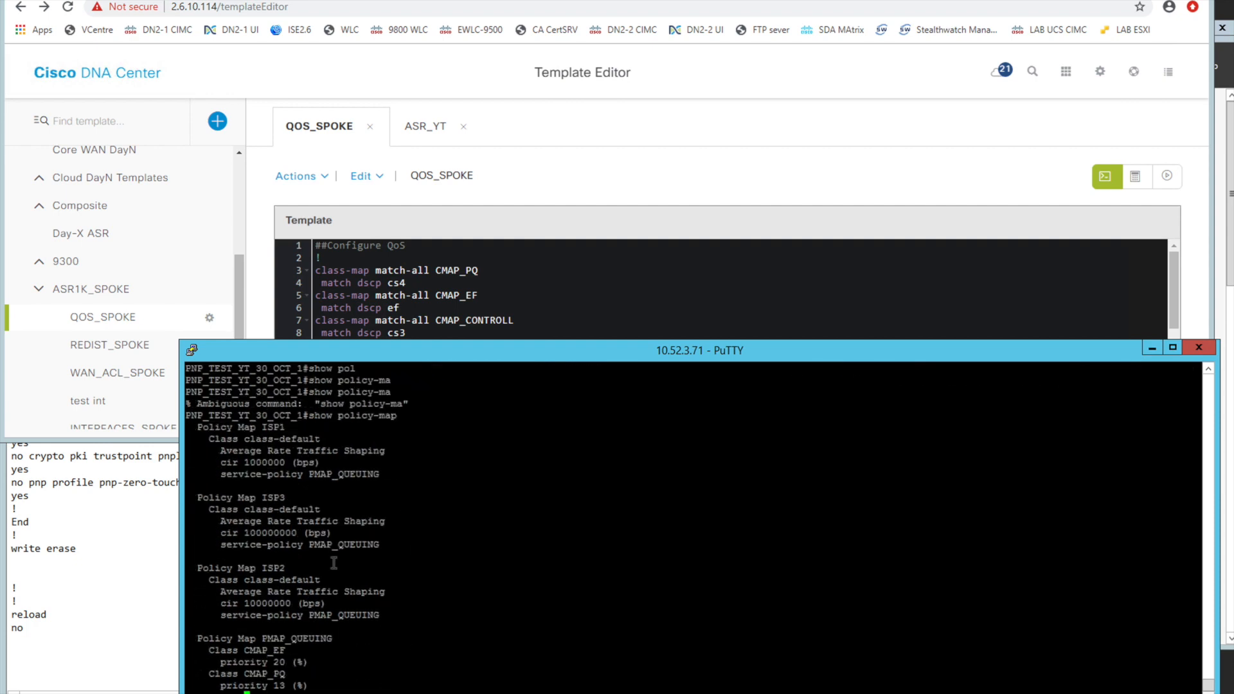
{"action": "left_click_drag", "start_coordinate": [252, 423], "coordinate": [352, 475]}
{"action": "left_click_drag", "start_coordinate": [257, 491], "coordinate": [340, 582]}
Examine the class-map and policy-map lines of the QOS_SPOKE template against the router's console output
{"action": "left_click", "coordinate": [426, 321]}
{"action": "scroll", "coordinate": [425, 341], "scroll_direction": "down", "scroll_amount": 2}
{"action": "scroll", "coordinate": [425, 341], "scroll_direction": "down", "scroll_amount": 5}
{"action": "scroll", "coordinate": [425, 340], "scroll_direction": "up", "scroll_amount": 2}
{"action": "scroll", "coordinate": [425, 341], "scroll_direction": "up", "scroll_amount": 4}
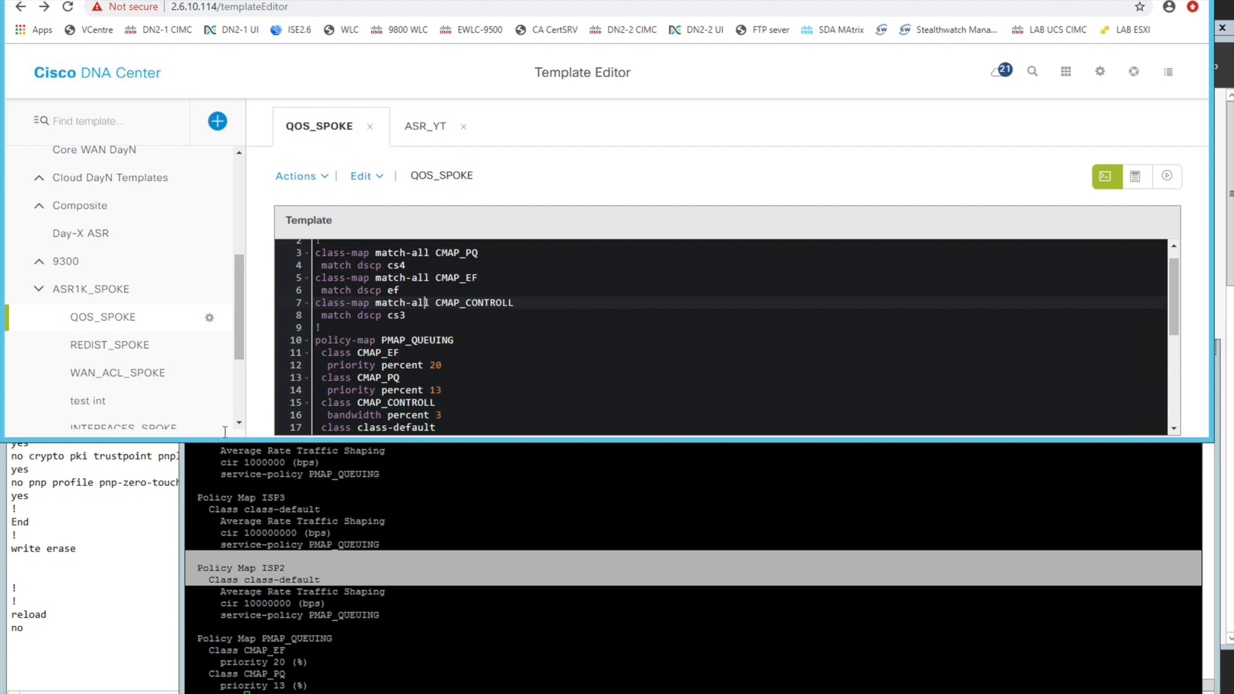
Browse the ASR1K_SPOKE project and open its REDIST_SPOKE and WAN_ACL_SPOKE templates
{"action": "scroll", "coordinate": [122, 389], "scroll_direction": "down", "scroll_amount": 3}
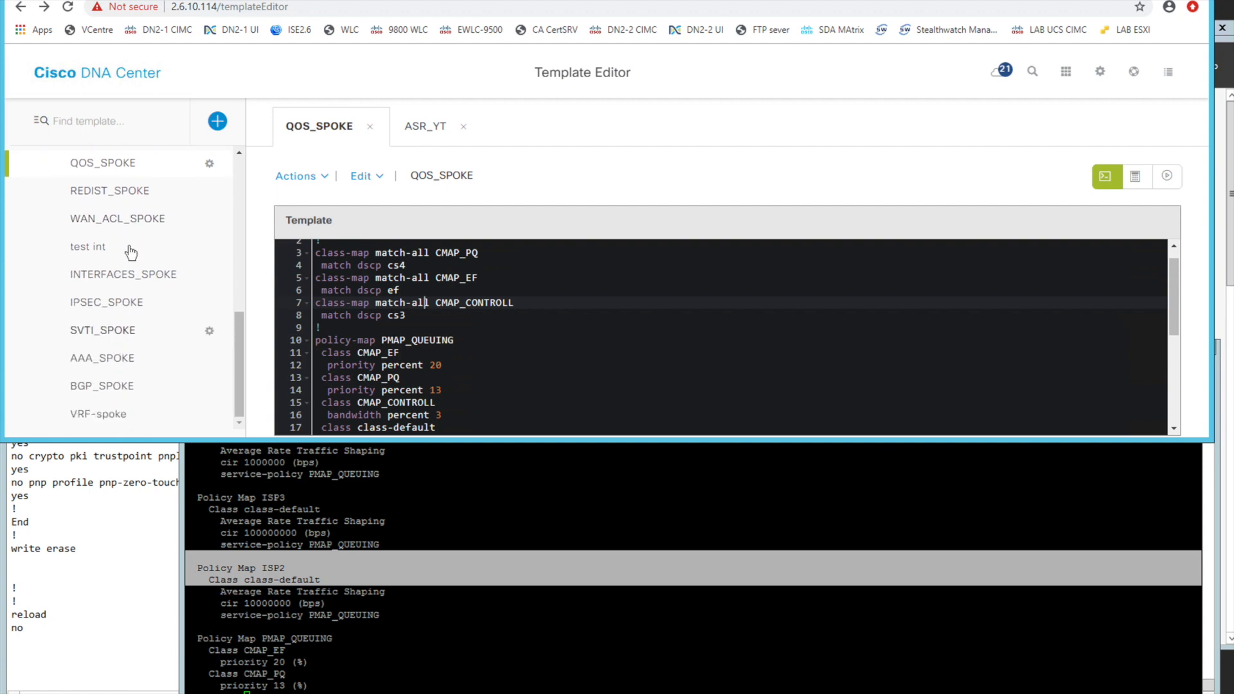
{"action": "scroll", "coordinate": [131, 219], "scroll_direction": "up", "scroll_amount": 1}
{"action": "left_click", "coordinate": [126, 220]}
{"action": "left_click", "coordinate": [122, 247]}
{"action": "scroll", "coordinate": [124, 247], "scroll_direction": "up", "scroll_amount": 2}
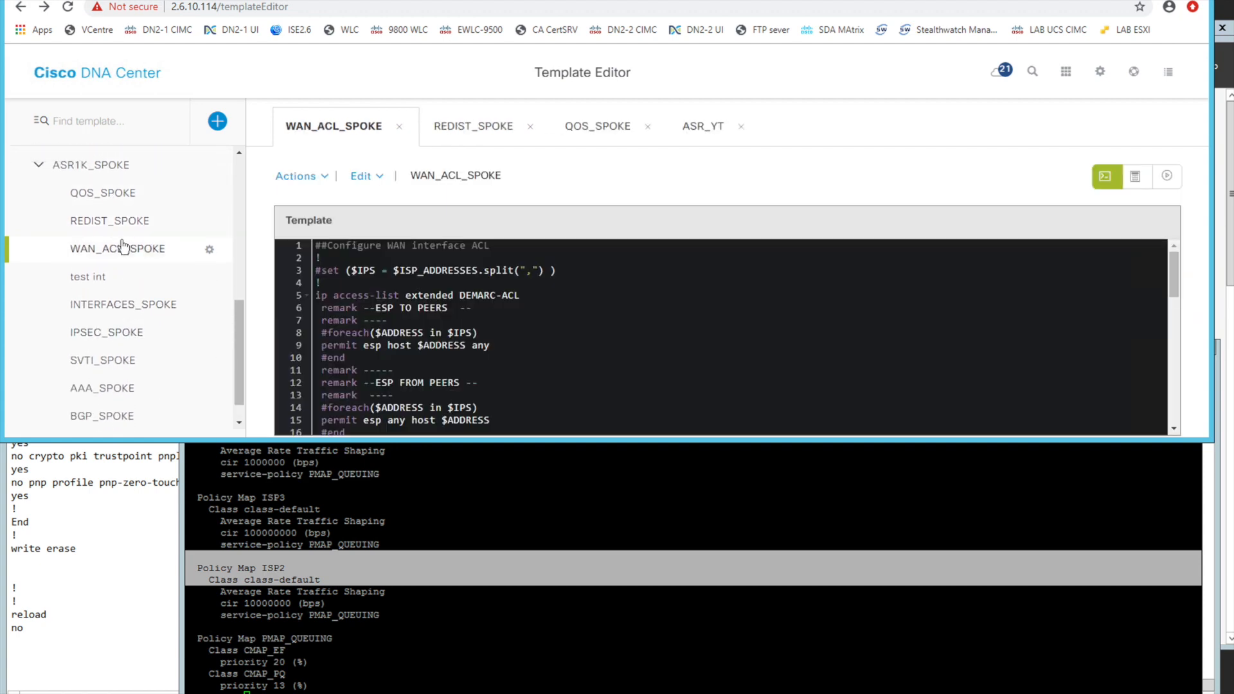
Open the ASR_SPOKE composite template and examine its template sequence, then return to the router's PuTTY console
{"action": "left_click", "coordinate": [41, 219]}
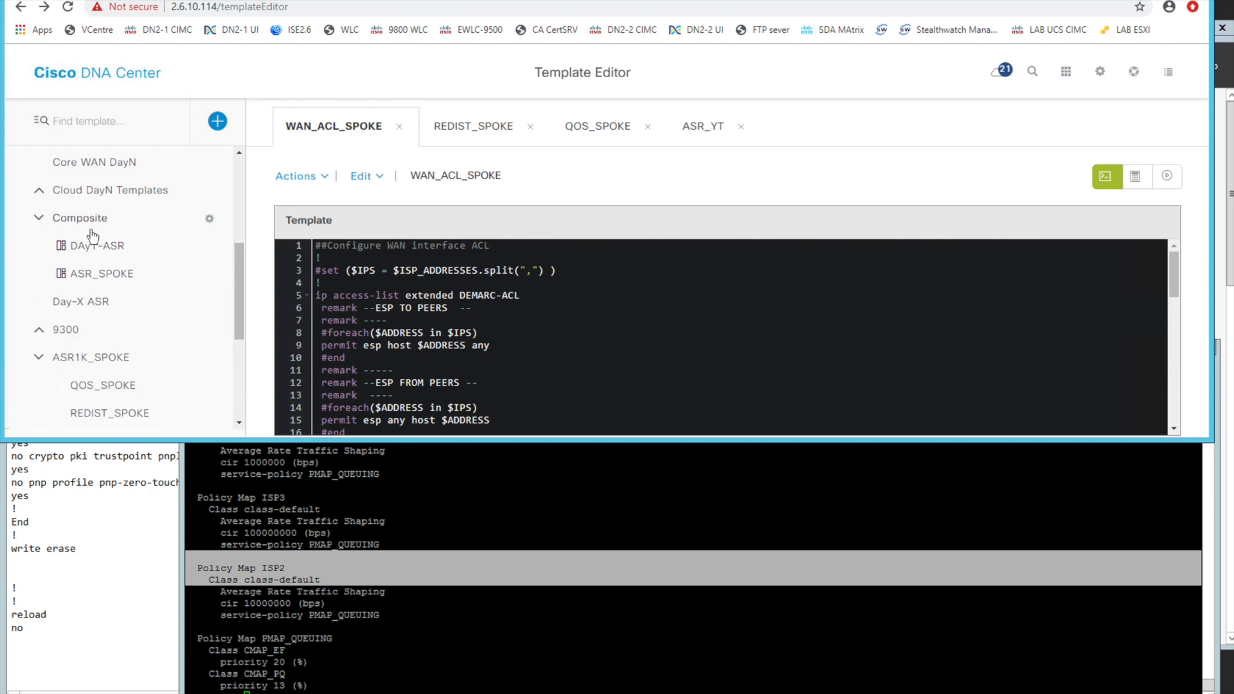
{"action": "left_click", "coordinate": [103, 274]}
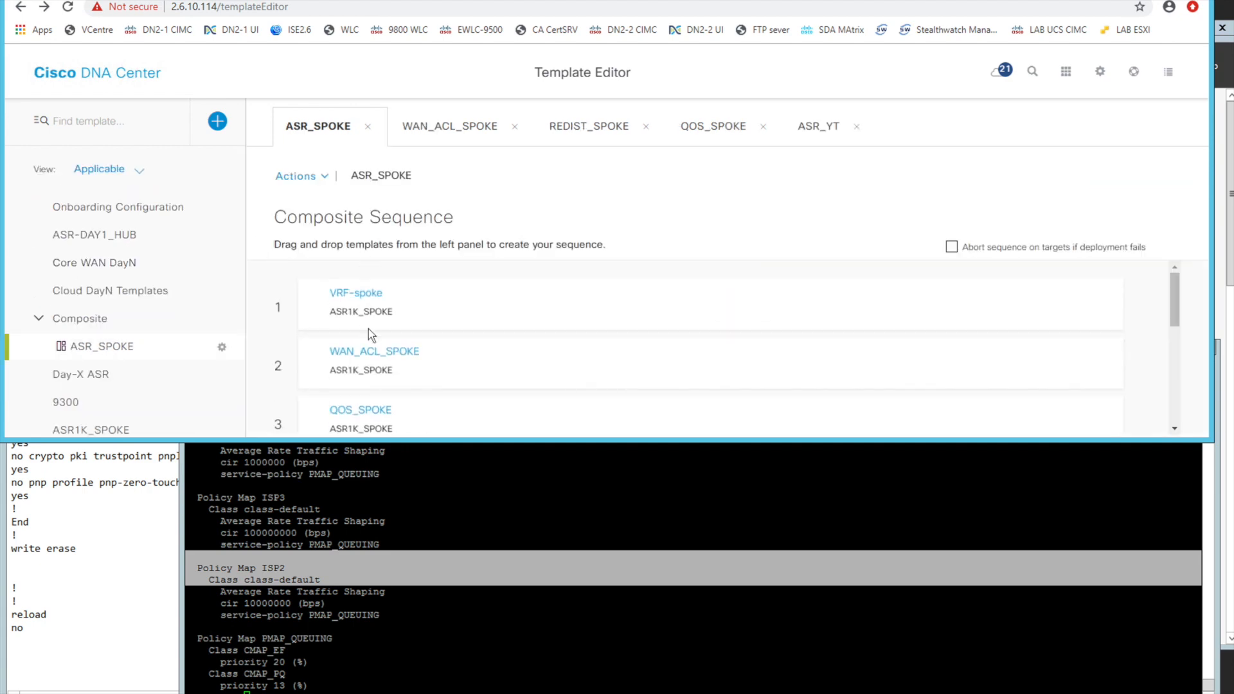
{"action": "scroll", "coordinate": [369, 329], "scroll_direction": "down", "scroll_amount": 1}
{"action": "scroll", "coordinate": [370, 329], "scroll_direction": "down", "scroll_amount": 1}
{"action": "scroll", "coordinate": [370, 329], "scroll_direction": "up", "scroll_amount": 2}
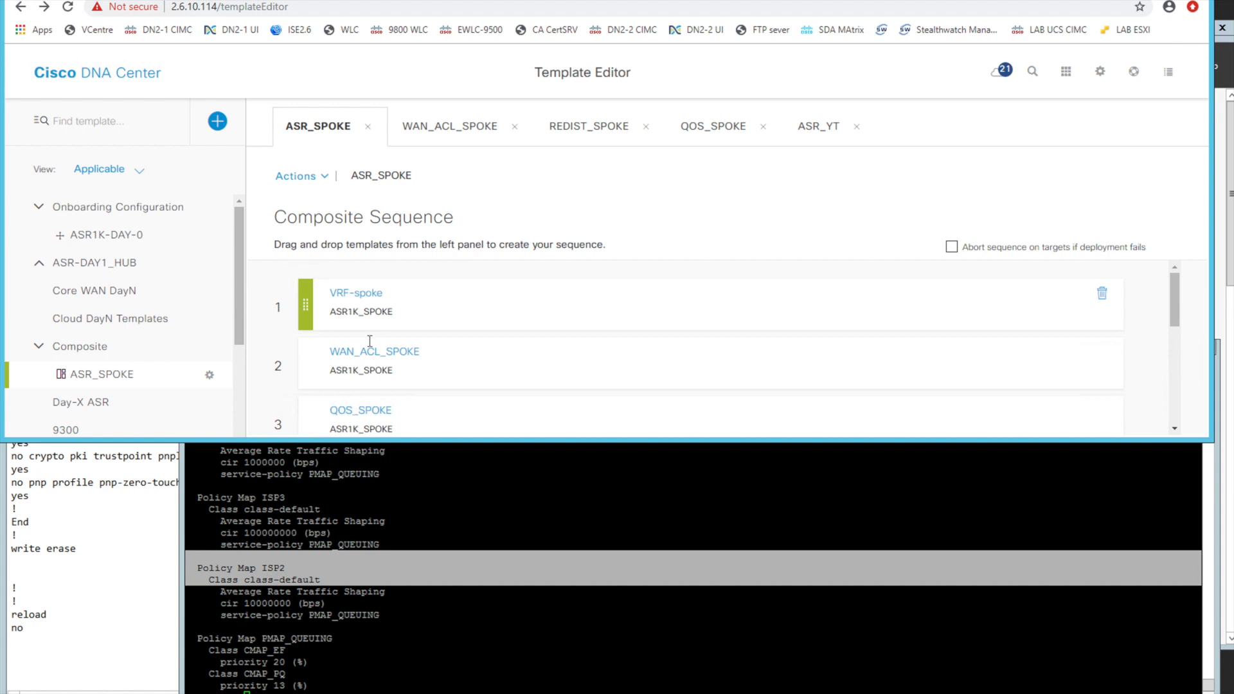
{"action": "left_click", "coordinate": [462, 527]}
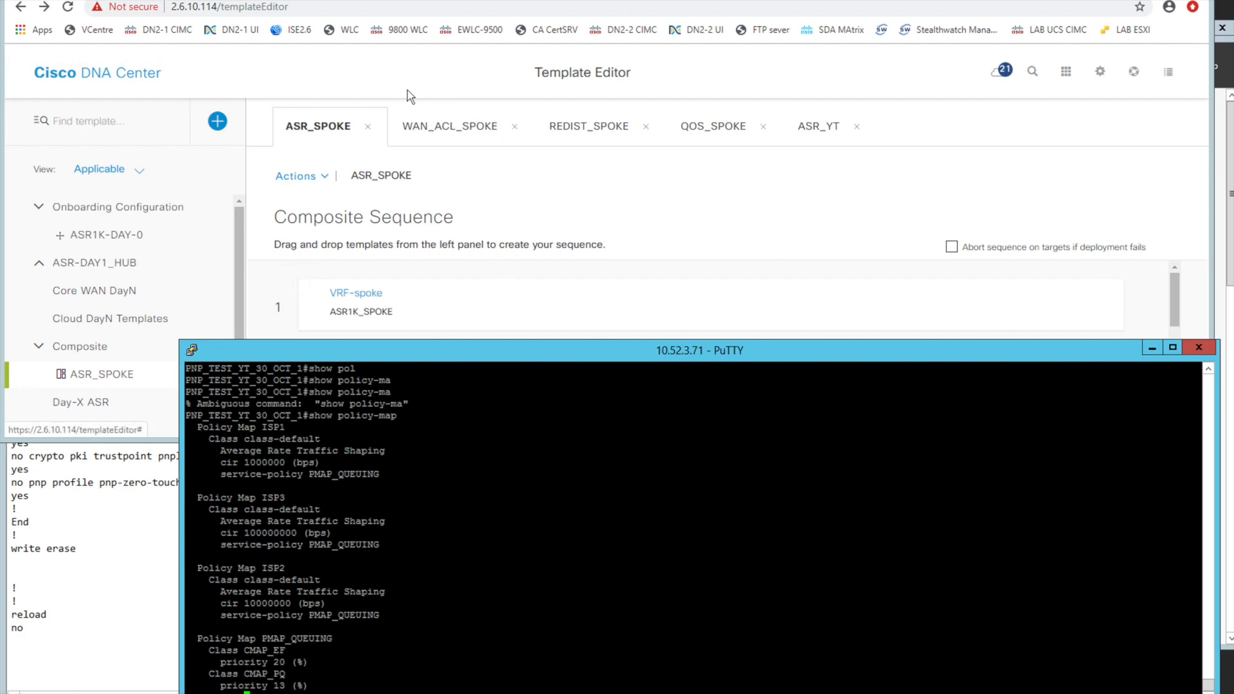
{"action": "left_click", "coordinate": [110, 80]}
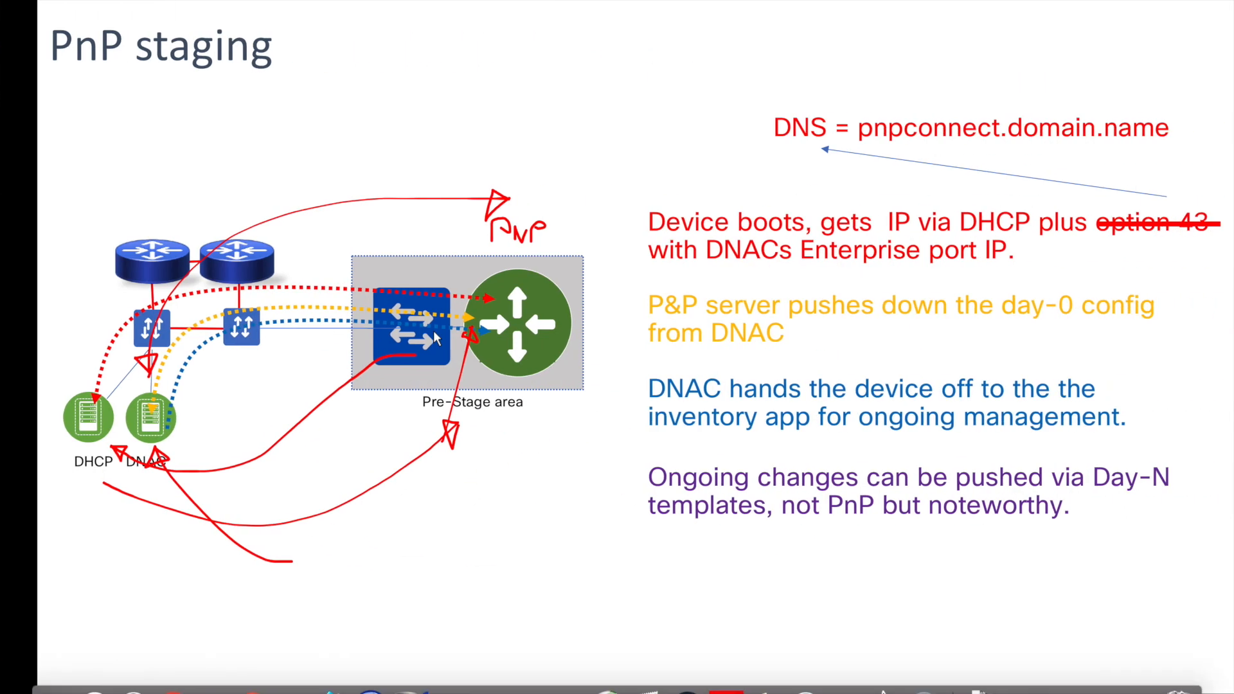
{"action": "key", "text": "Right"}
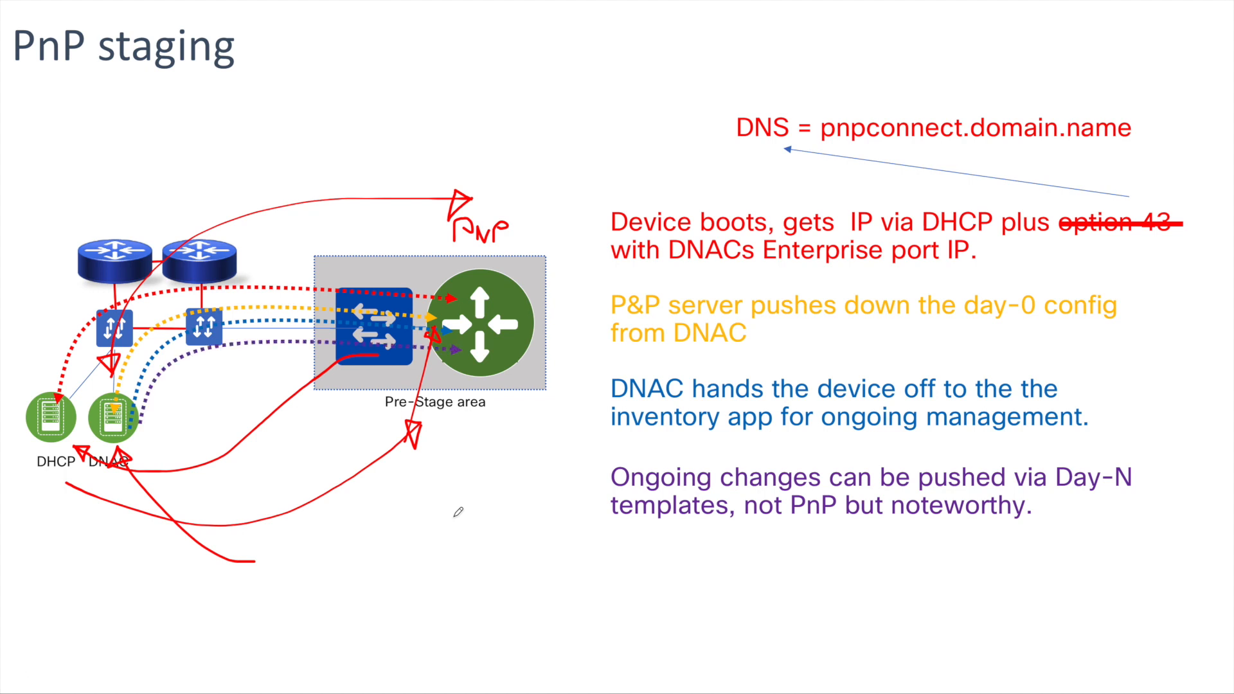
{"action": "left_click", "coordinate": [190, 619]}
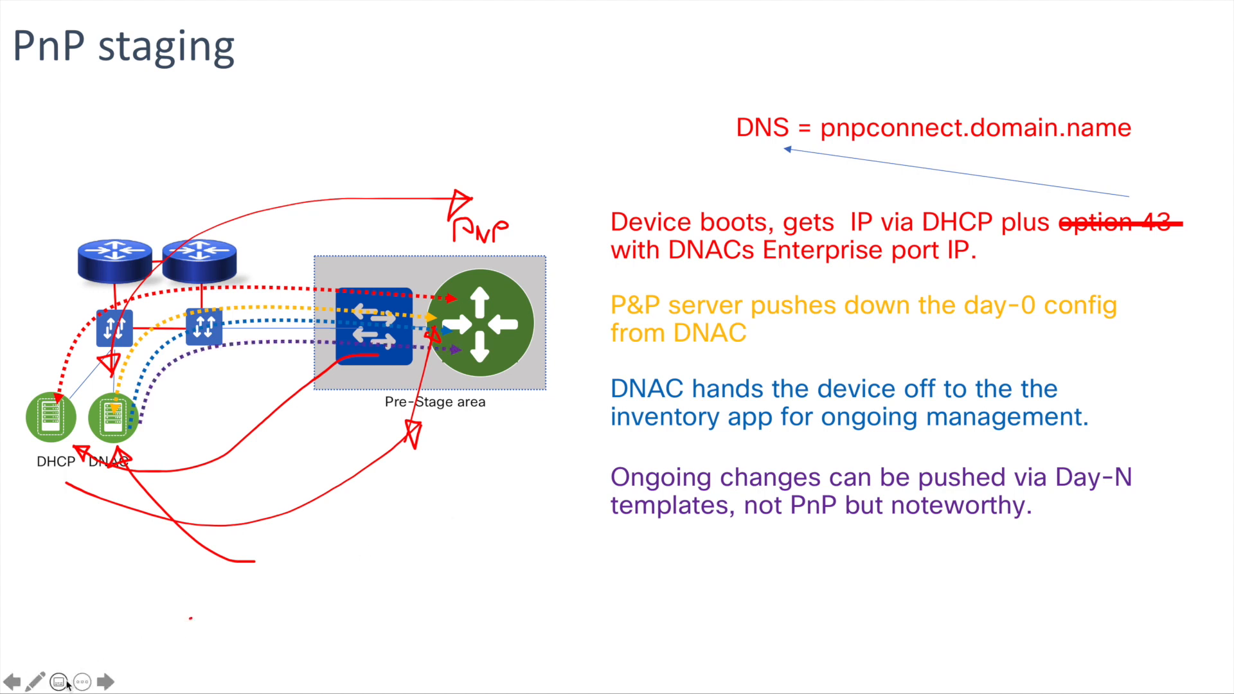
{"action": "left_click", "coordinate": [35, 682]}
{"action": "left_click", "coordinate": [102, 608]}
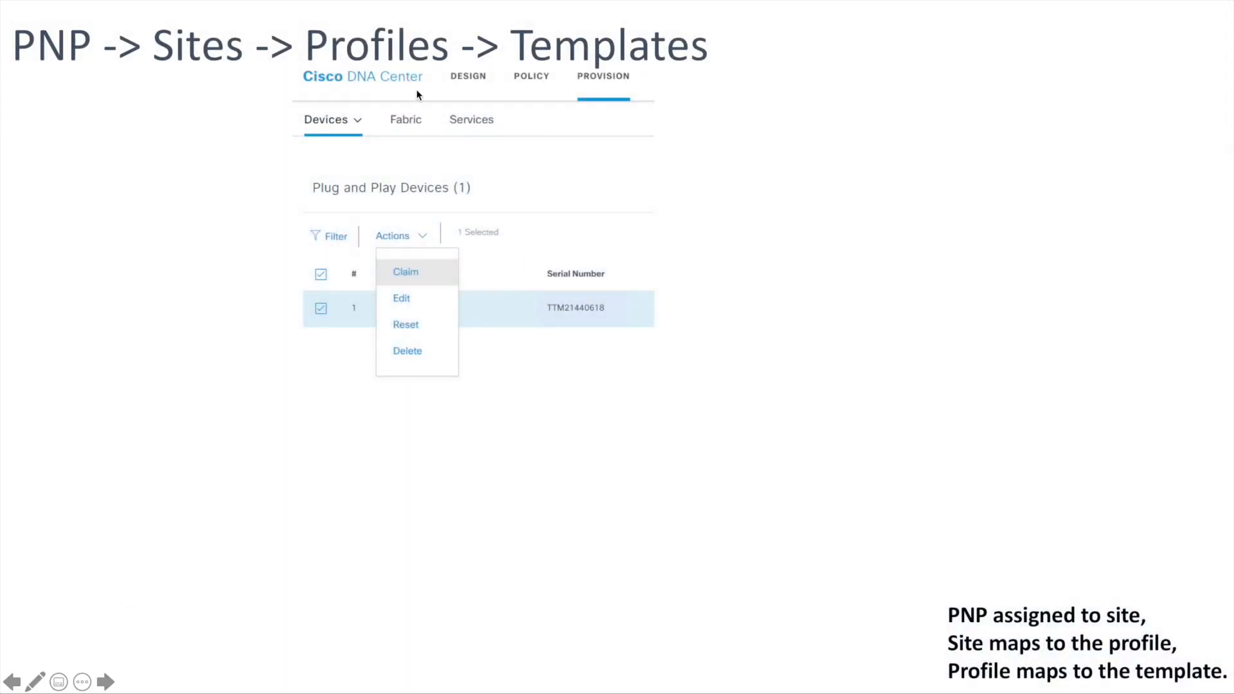
{"action": "key", "text": "Right"}
{"action": "left_click", "coordinate": [593, 304]}
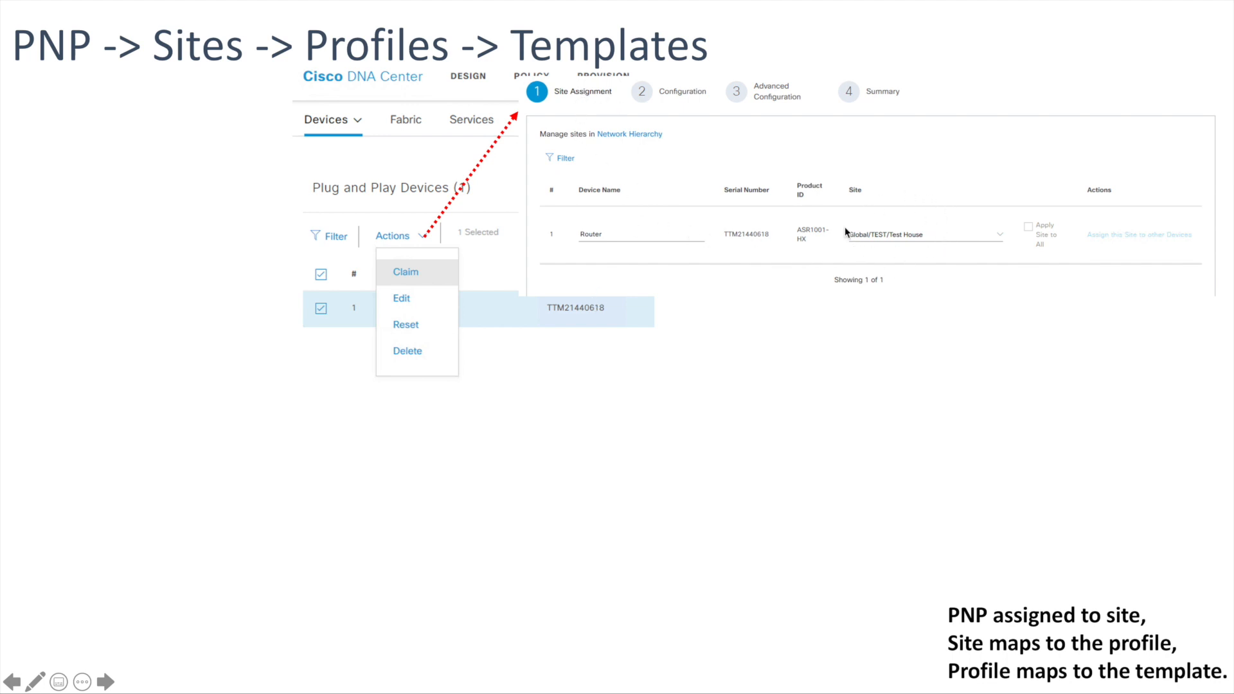
{"action": "left_click", "coordinate": [826, 261]}
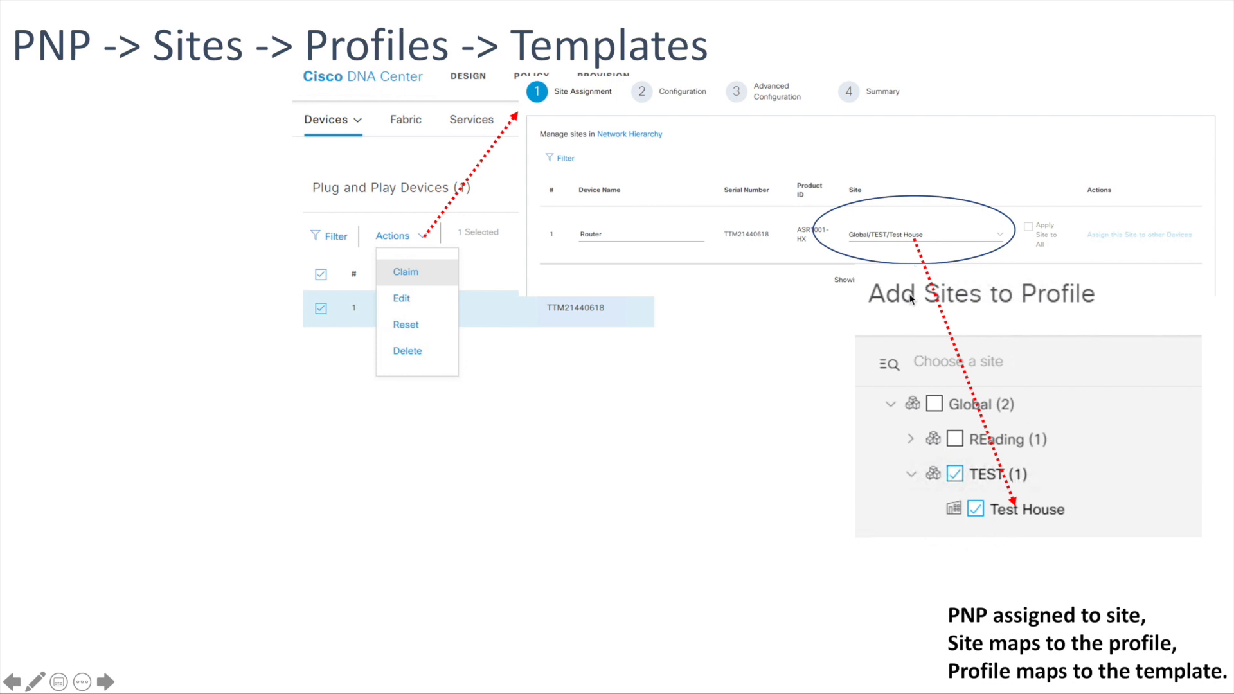
{"action": "left_click", "coordinate": [862, 404]}
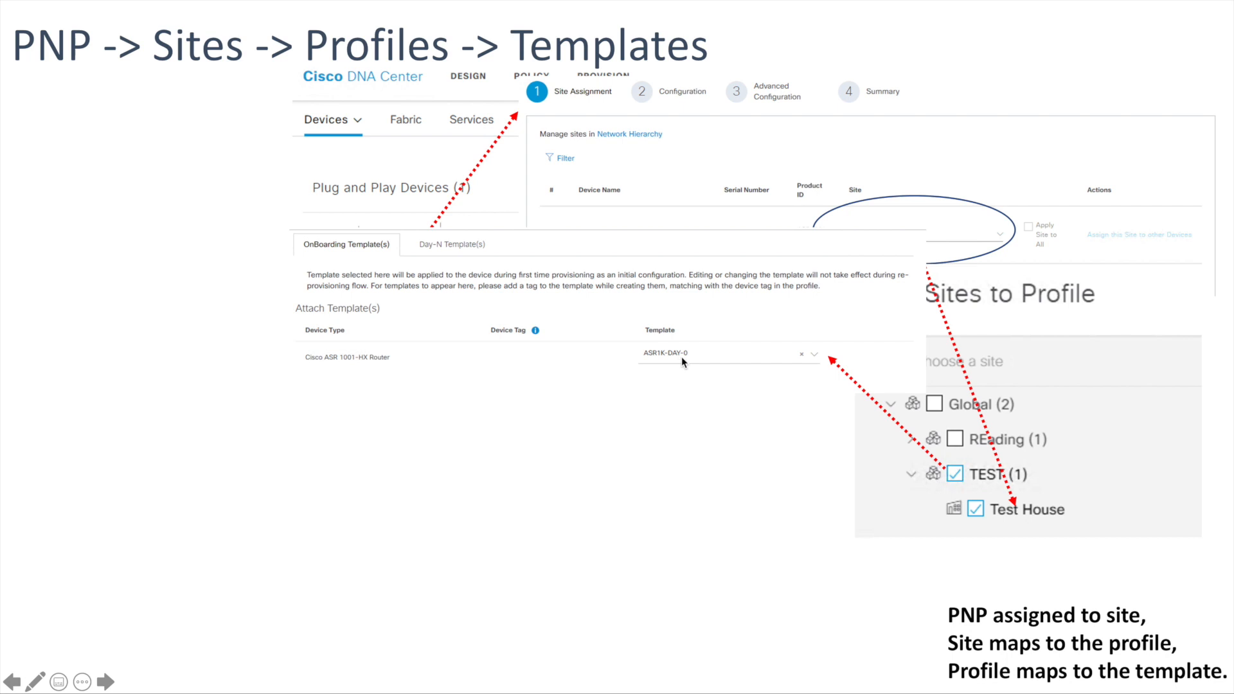
{"action": "left_click", "coordinate": [682, 357]}
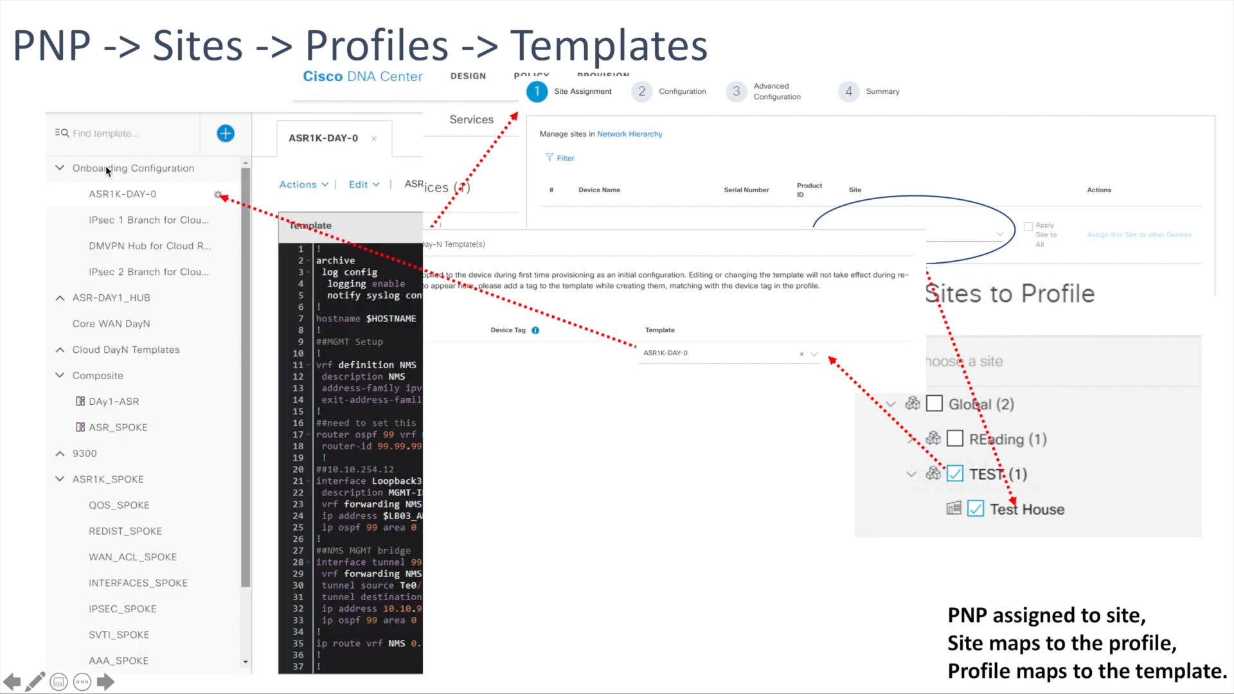
{"action": "left_click", "coordinate": [156, 195]}
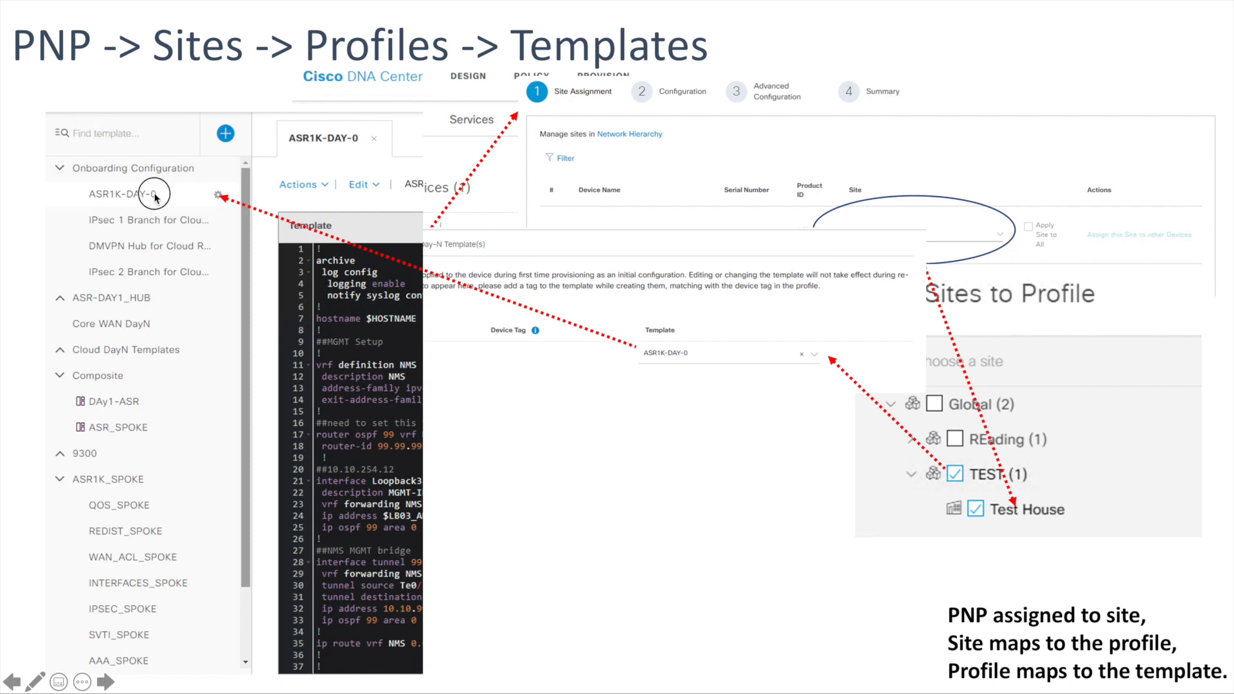